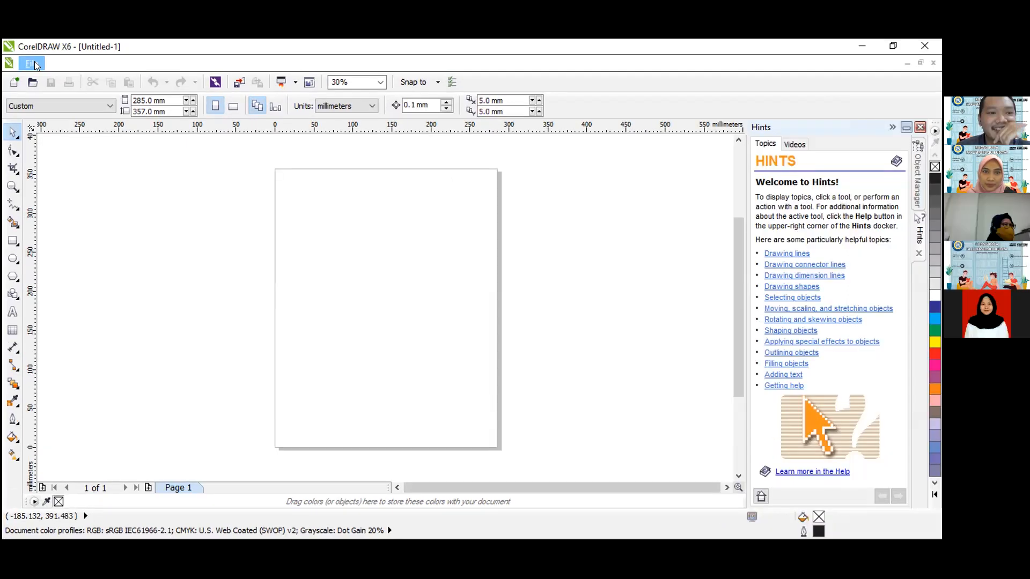
Draw a rectangle about 89 mm wide and 120 mm high in the page's upper half and fill it with black.
left_click(32, 87)
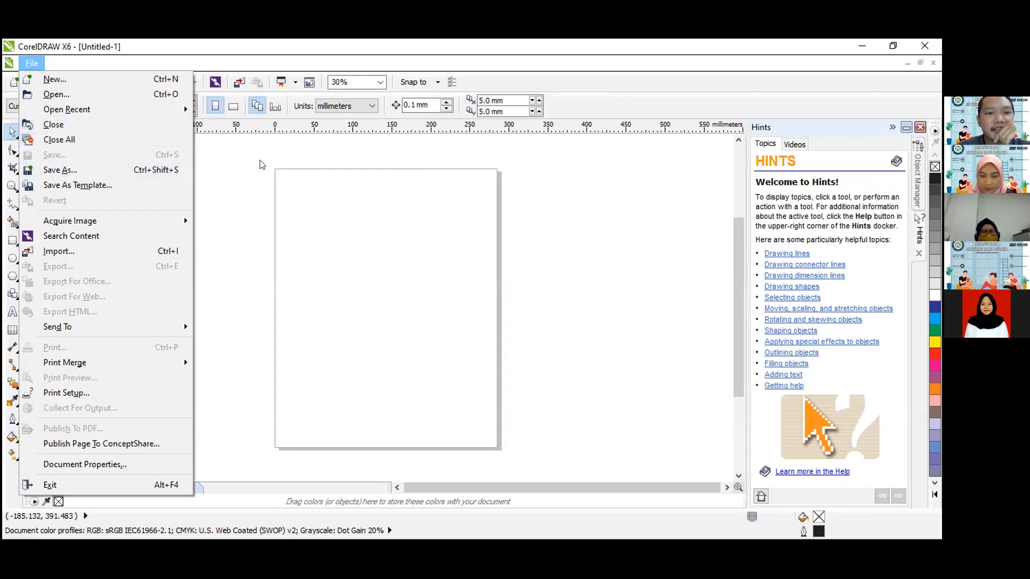
key("F6")
left_click_drag(353, 213, 422, 307)
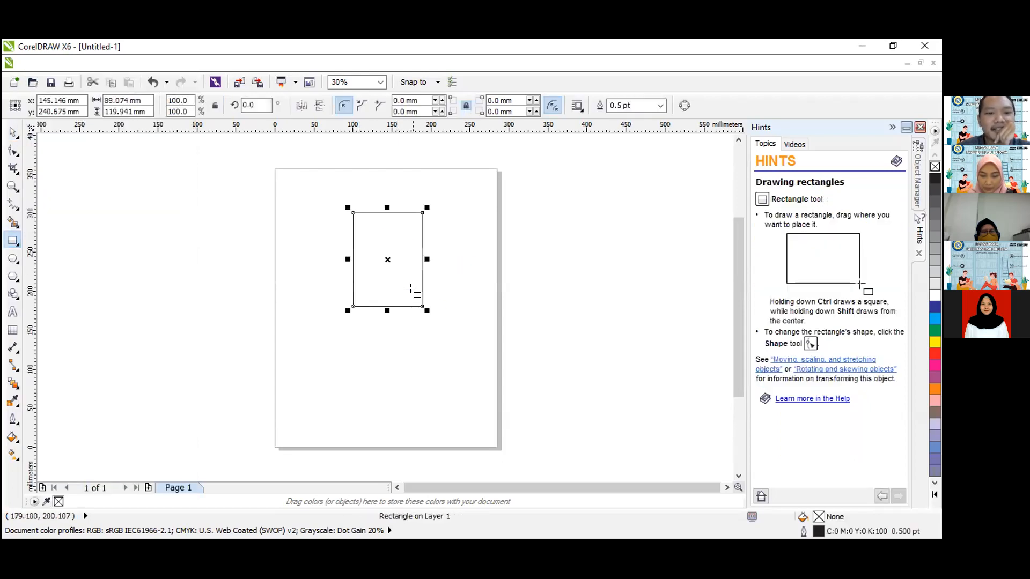
left_click(935, 180)
Examine the file formats offered for saving the drawing, and leave without saving.
left_click(31, 63)
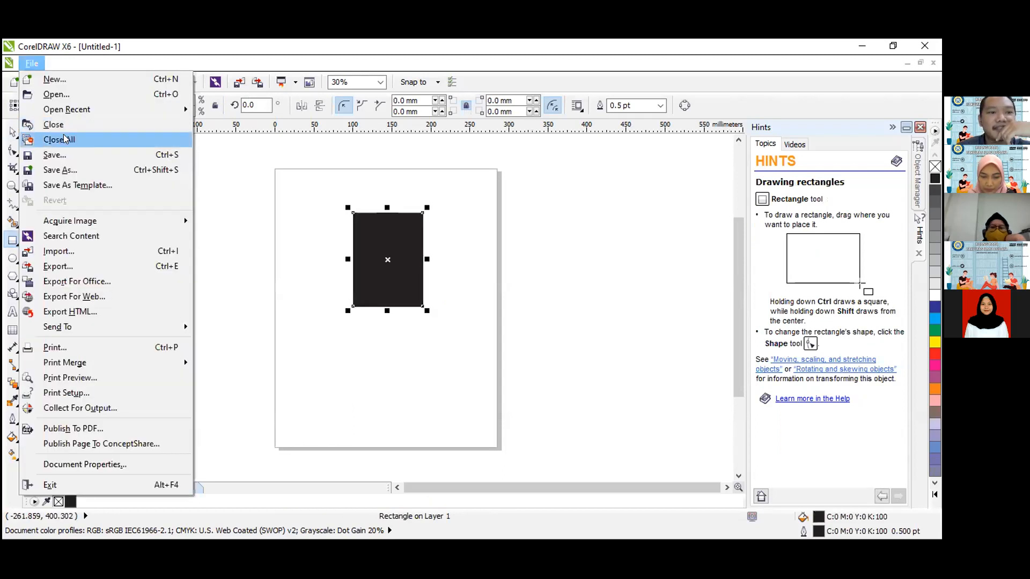
left_click(75, 170)
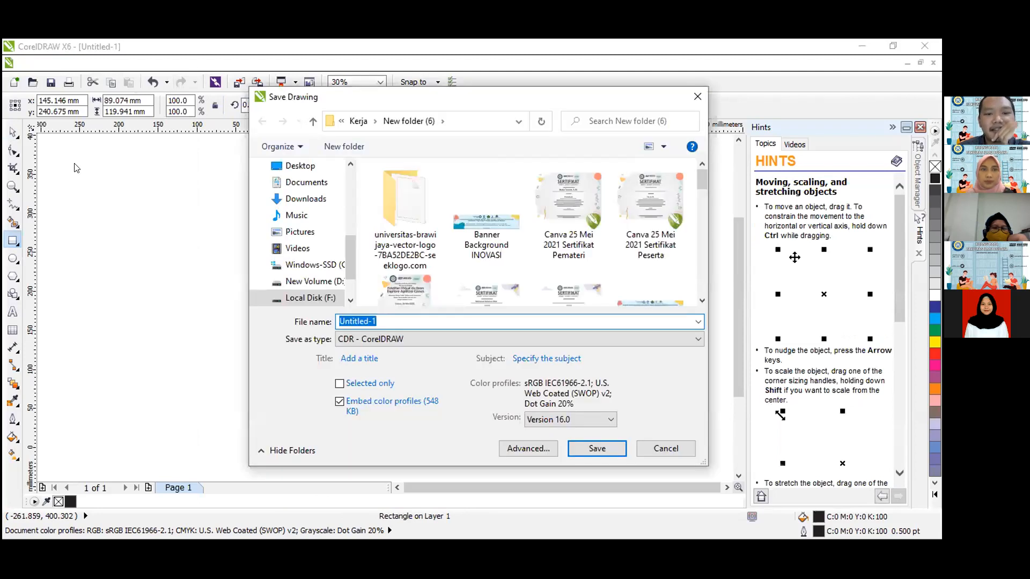
left_click(523, 339)
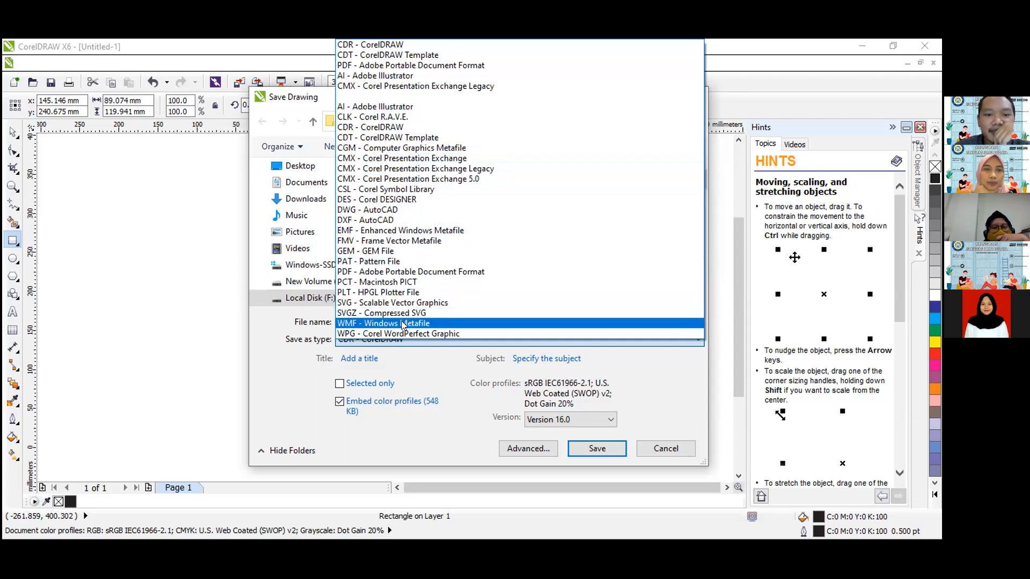
left_click(660, 452)
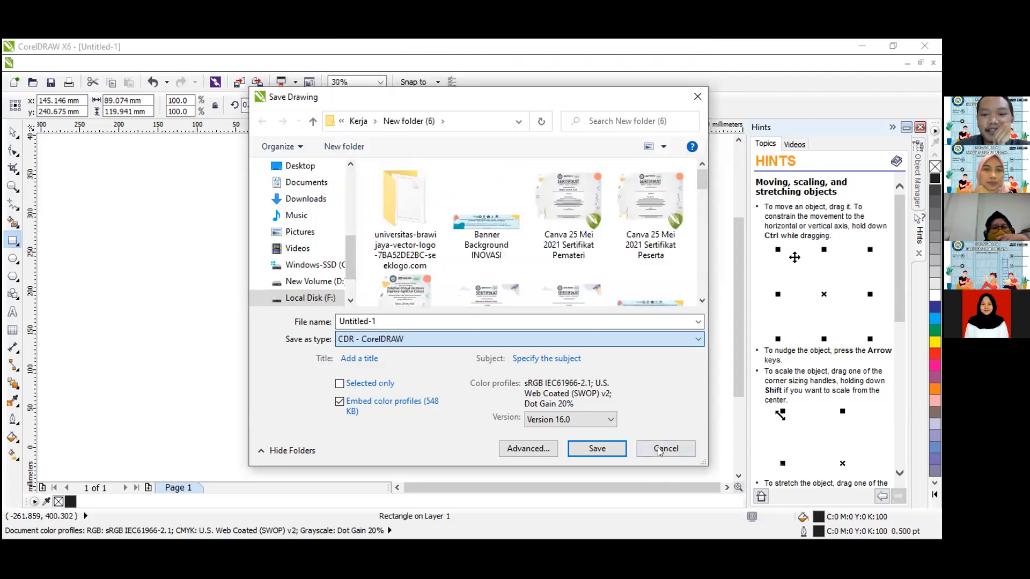
left_click(693, 97)
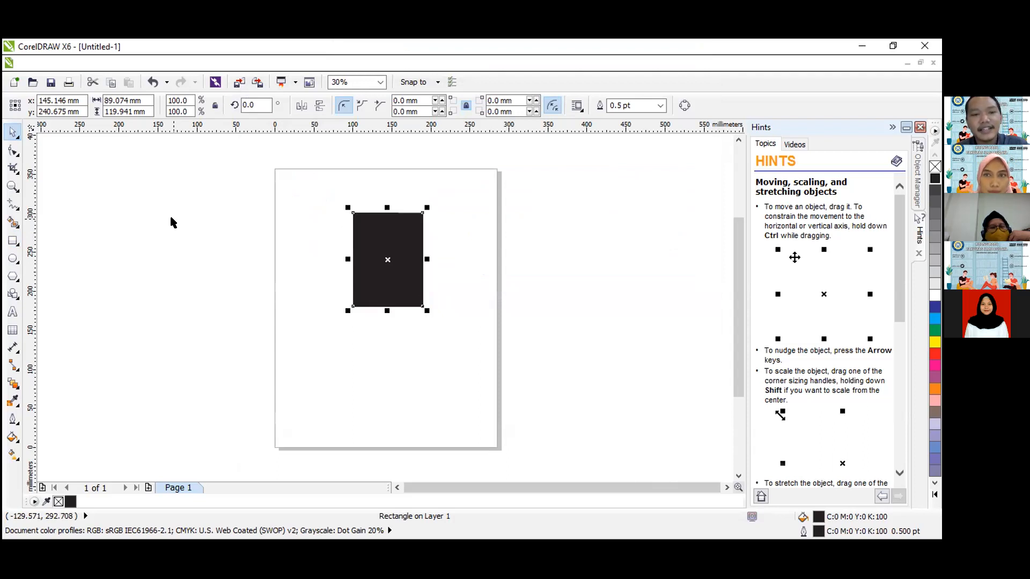
Examine the file formats offered for exporting the black rectangle, keep JPG - JPEG Bitmaps and leave without exporting.
key("ctrl+e")
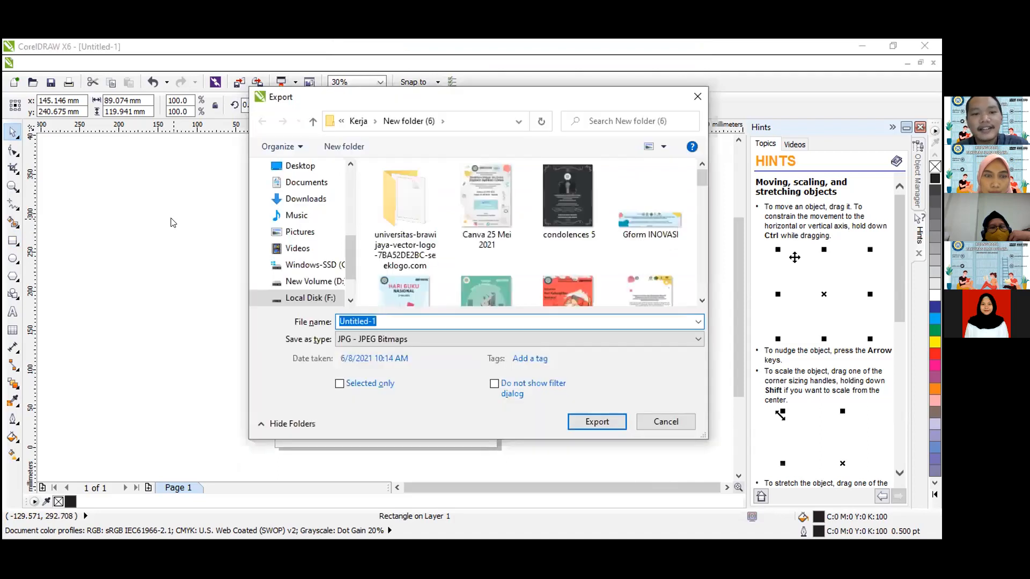
left_click(477, 340)
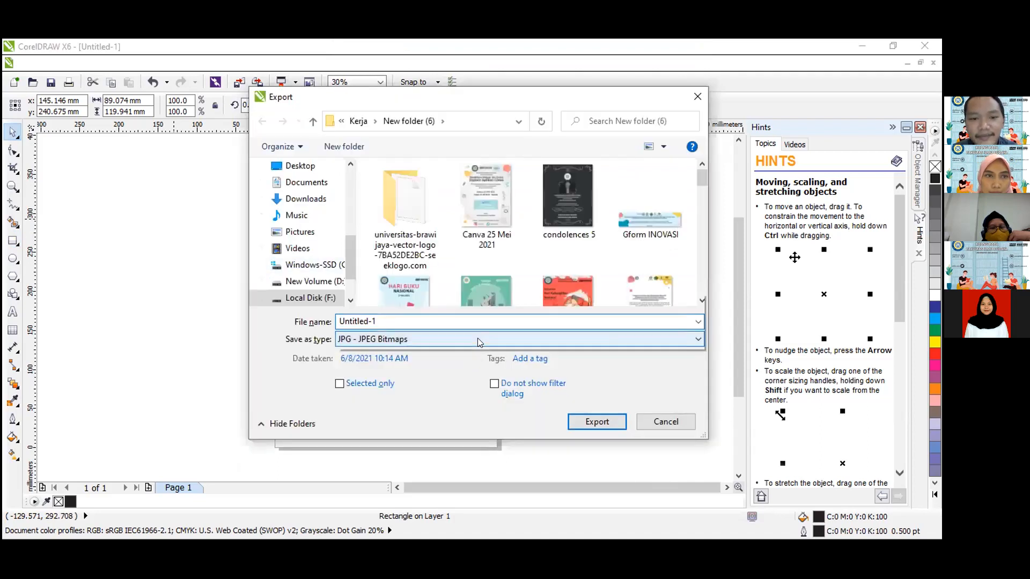
left_click(459, 384)
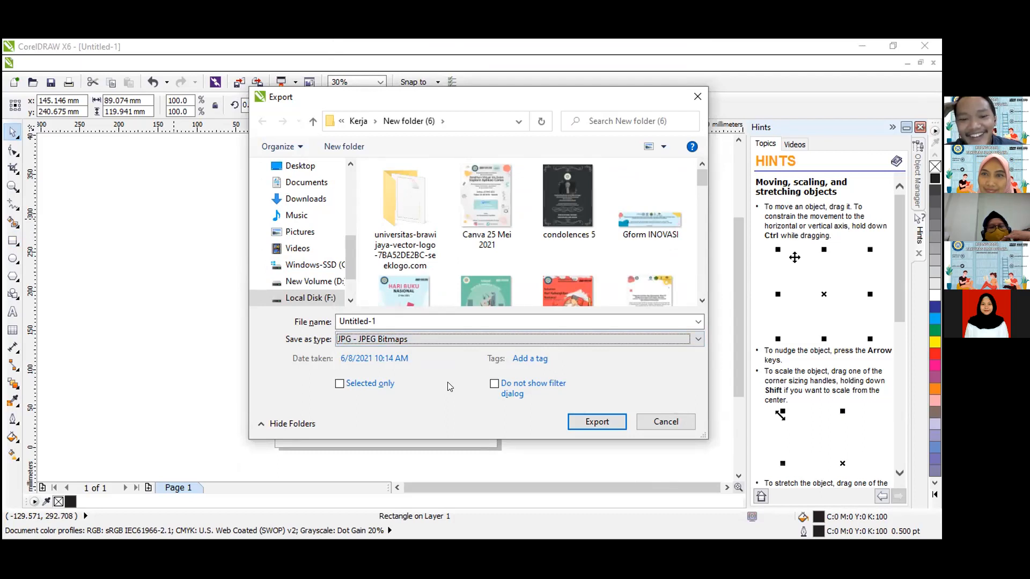
left_click(369, 339)
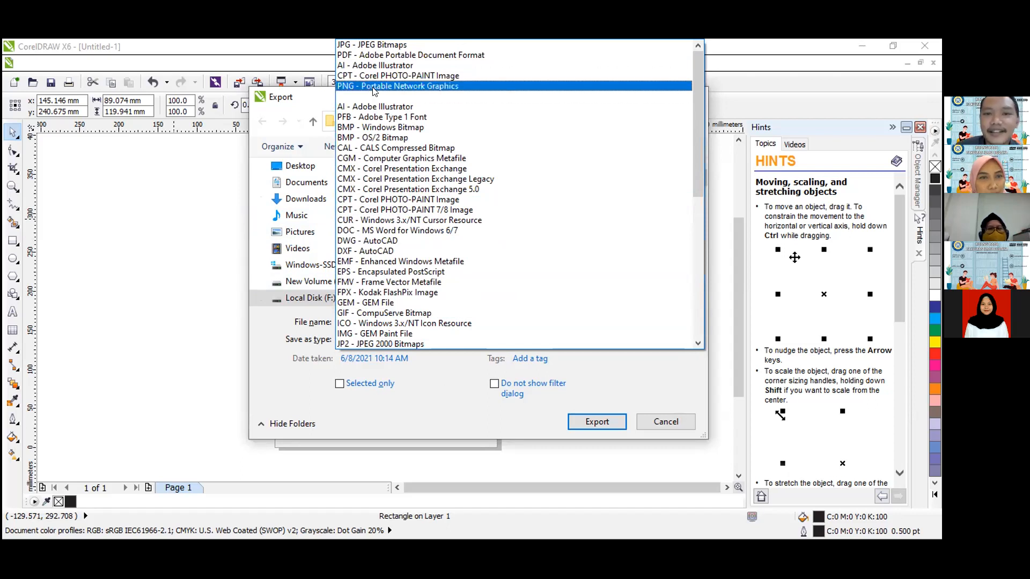
left_click(615, 422)
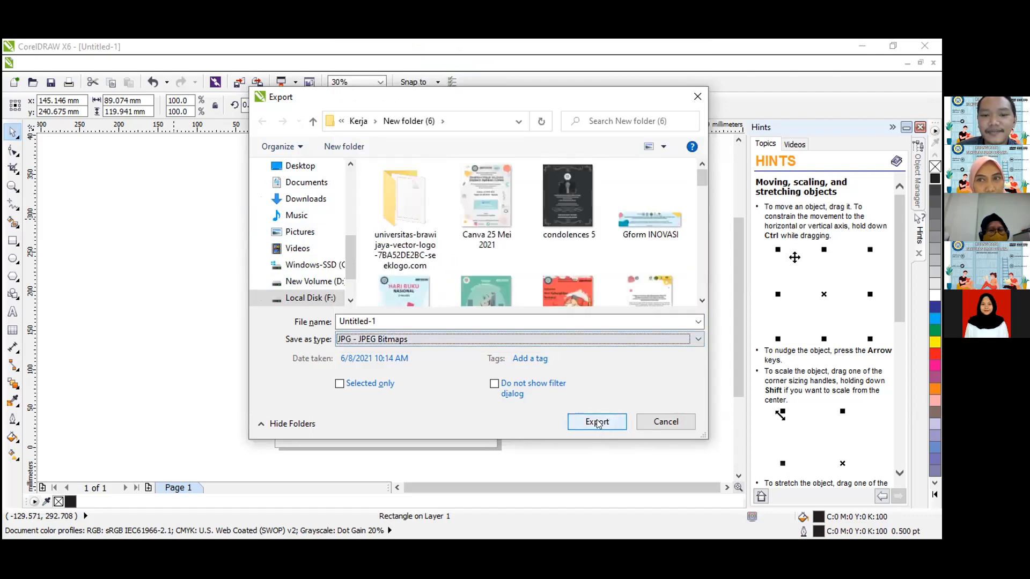
left_click(488, 340)
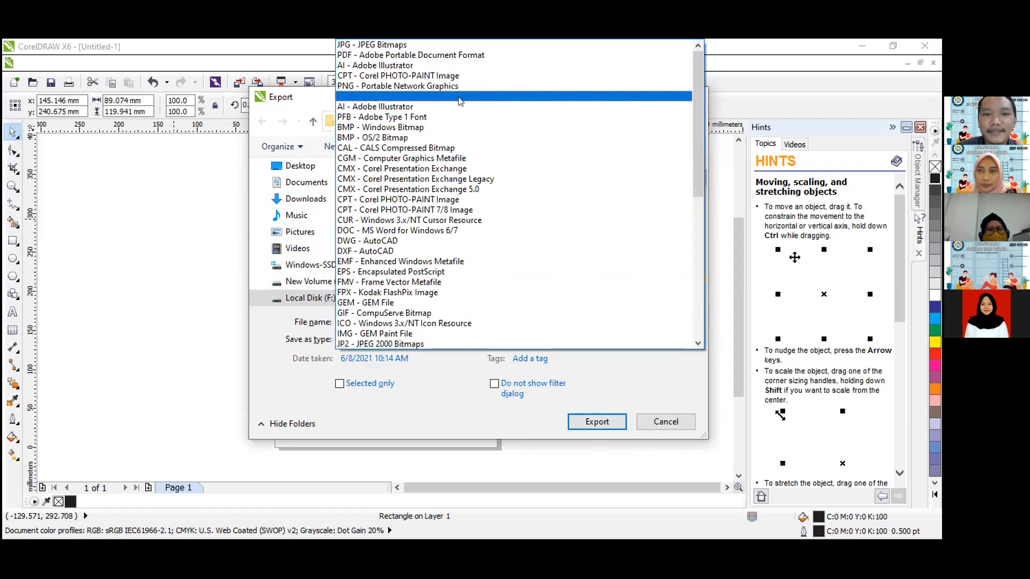
left_click(448, 45)
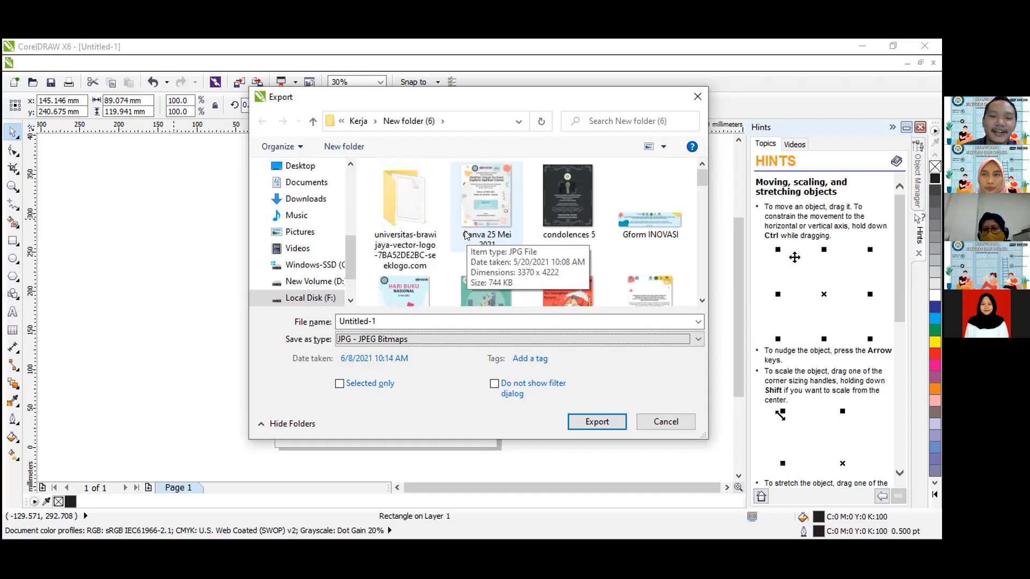
left_click(699, 97)
left_click(188, 223)
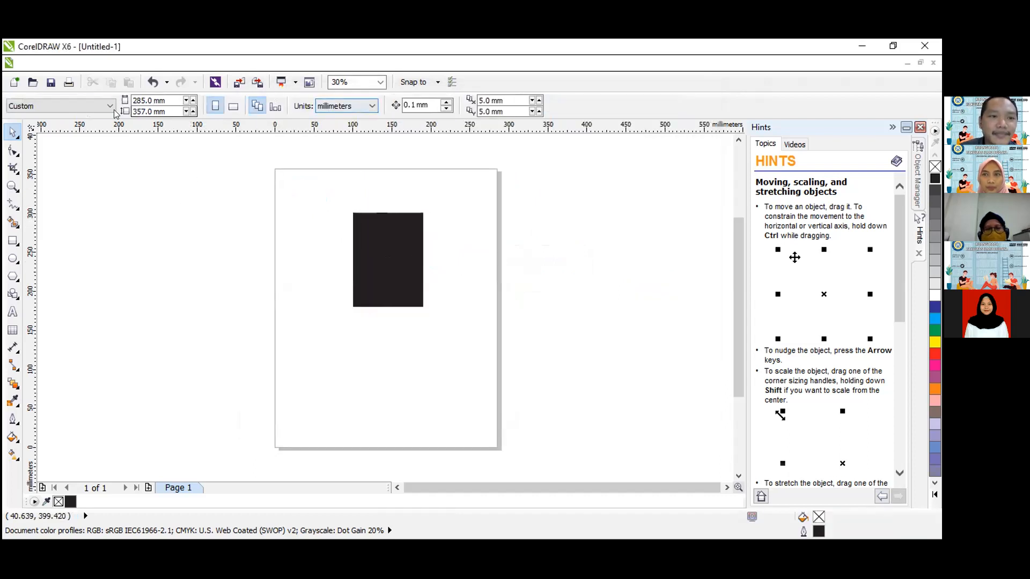
Set the page size to A4.
left_click(95, 105)
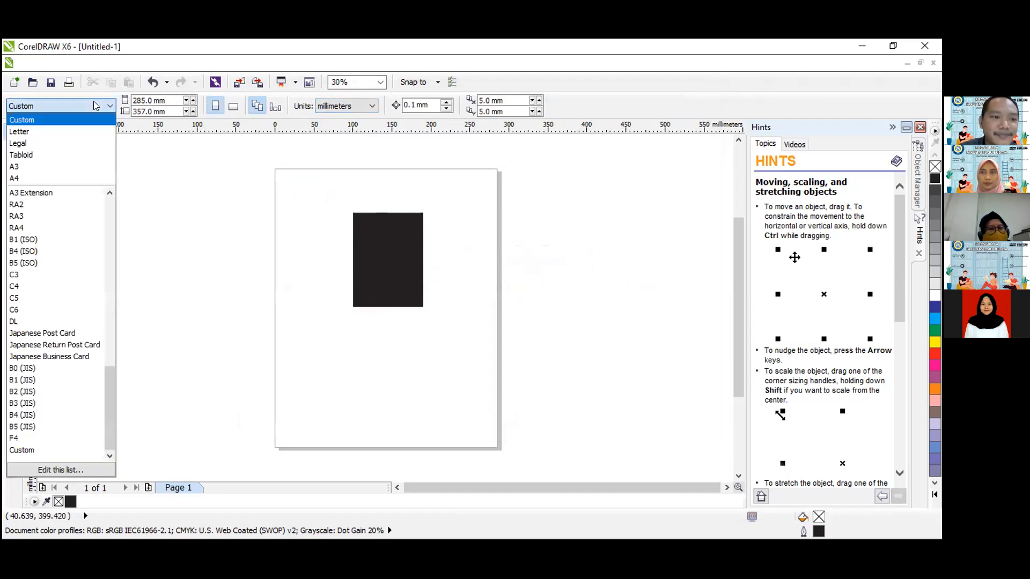
left_click(243, 172)
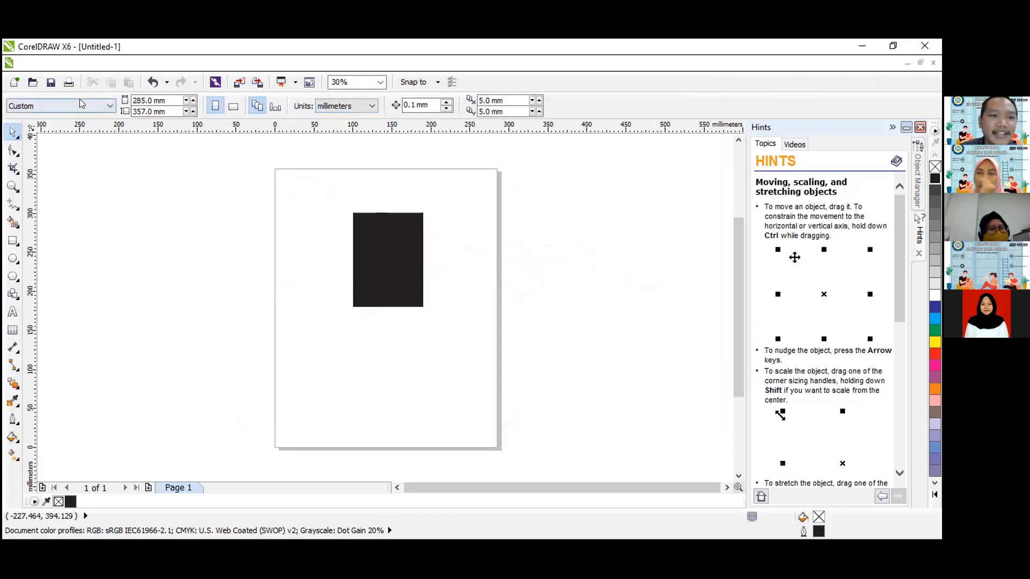
left_click(80, 105)
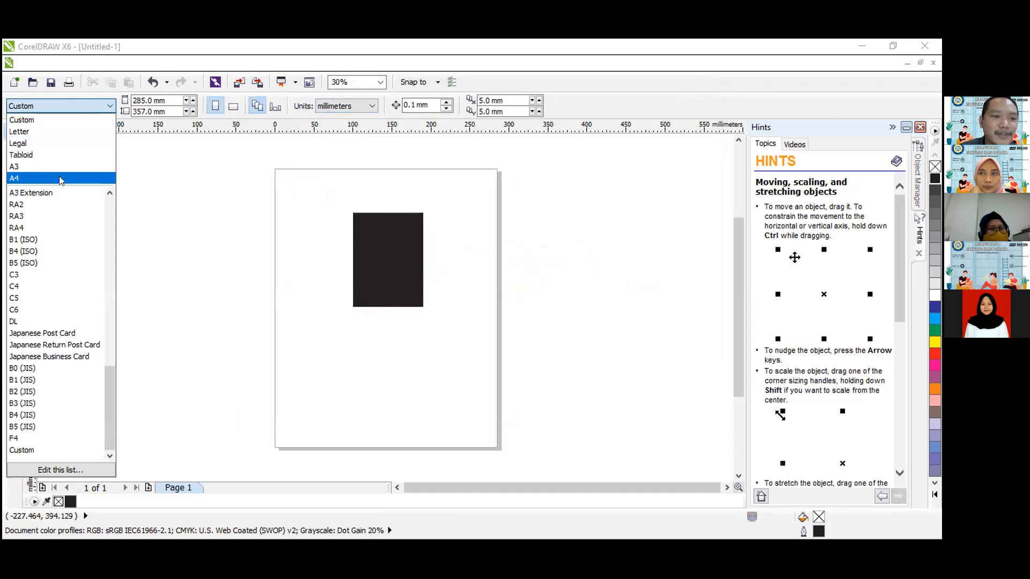
left_click_drag(108, 378, 119, 344)
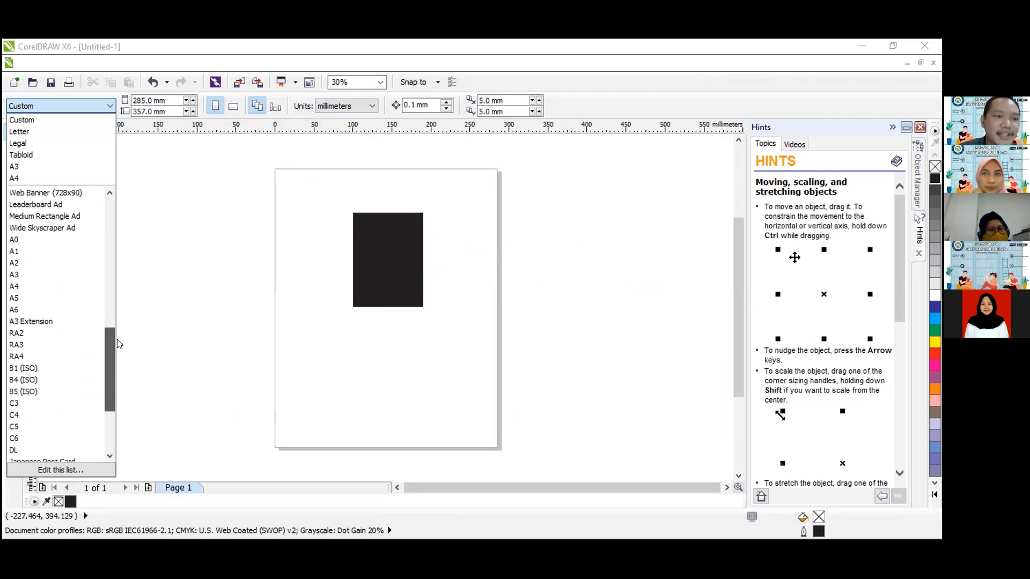
left_click(42, 287)
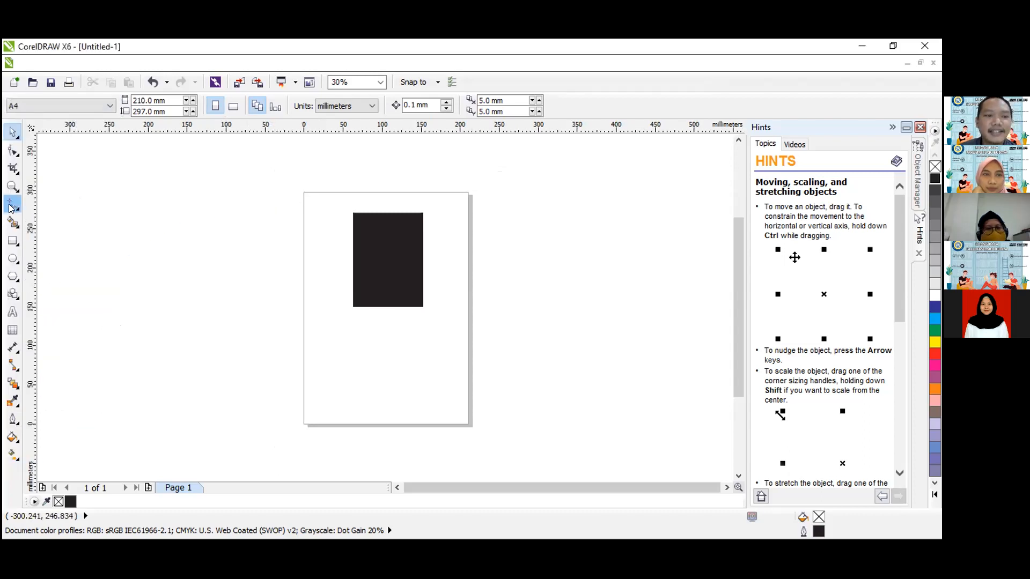
Enlarge the rectangle to about 208 by 280 mm from the page's upper-left corner and fill it with 70% black.
left_click(386, 266)
left_click_drag(386, 267, 340, 244)
left_click_drag(374, 286, 509, 344)
left_click(515, 283)
left_click(397, 269)
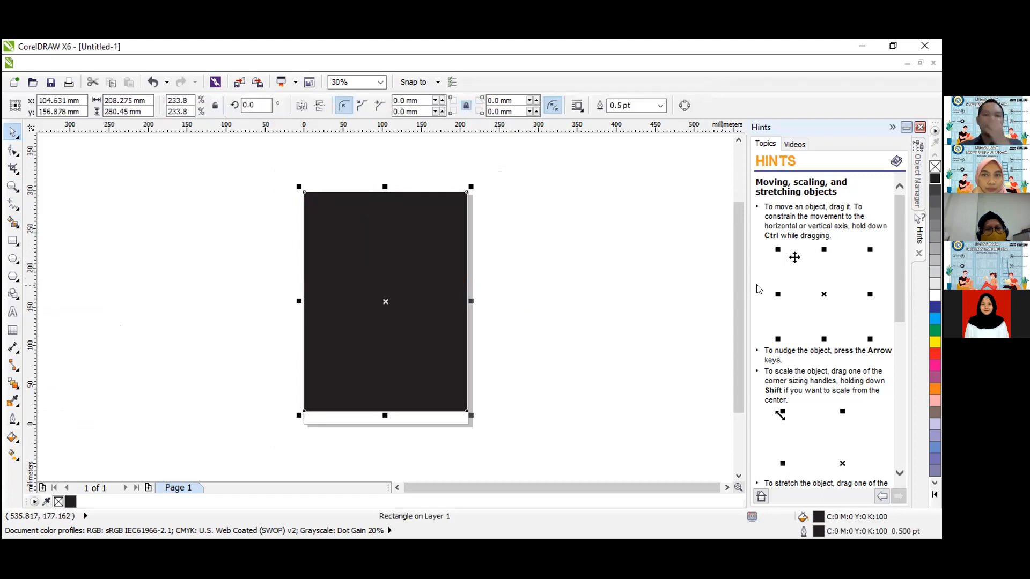
left_click(937, 205)
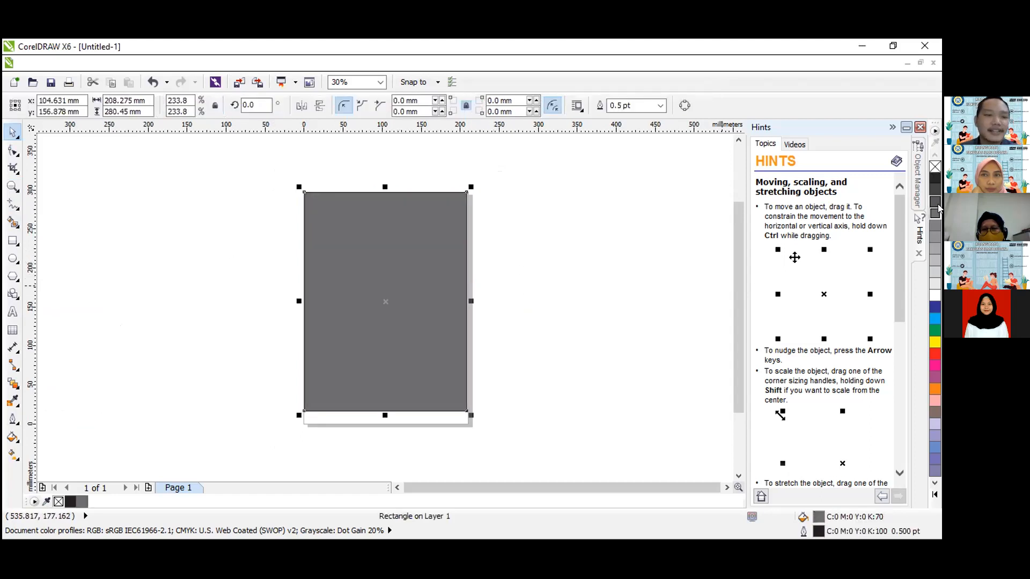
key("Escape")
Add the text "Pelatihan Corel Draw" on the grey rectangle and make it white and bold.
left_click(12, 311)
left_click(381, 259)
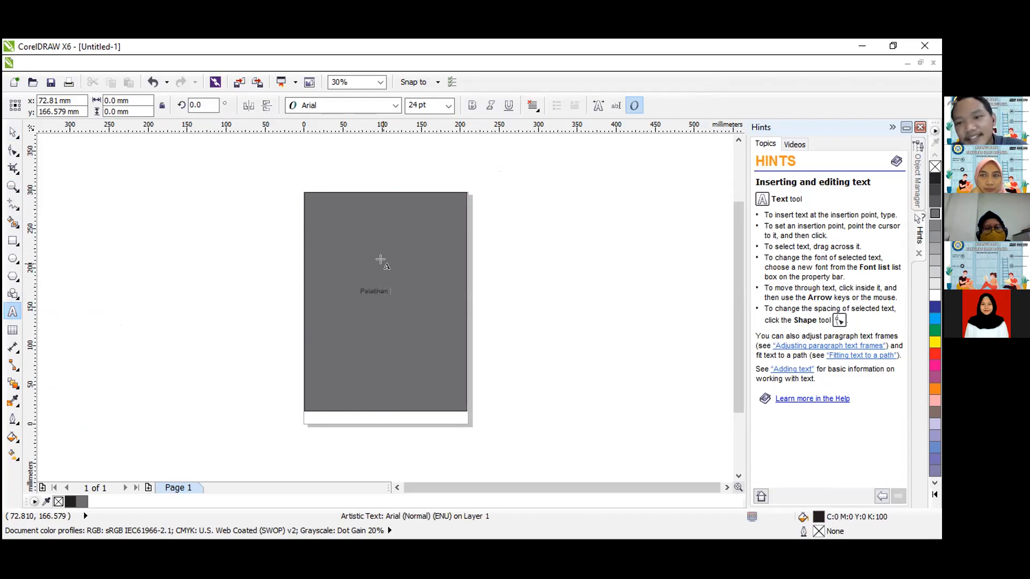
type("Corel Drawa")
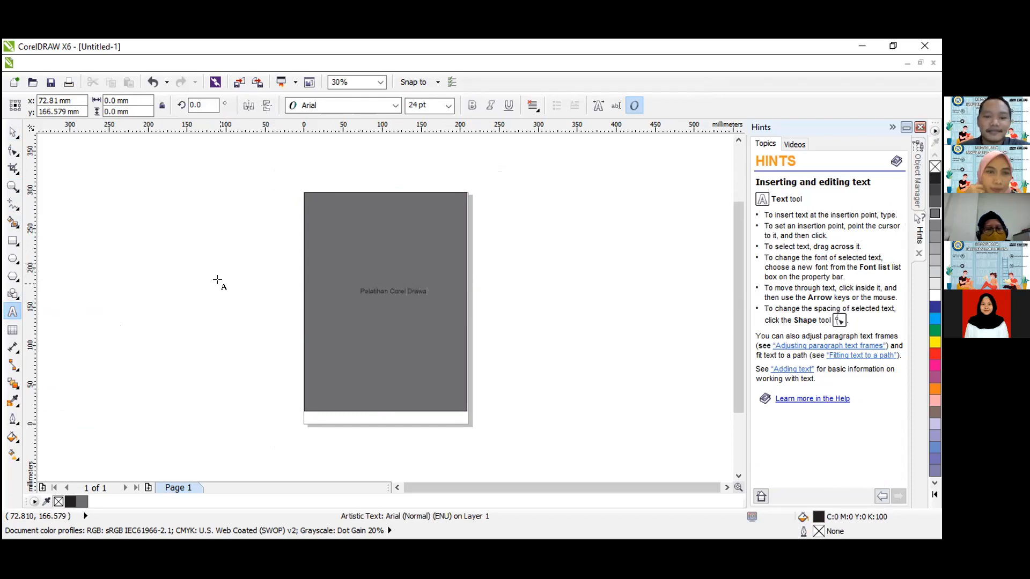
key("BackSpace")
key("ctrl+space")
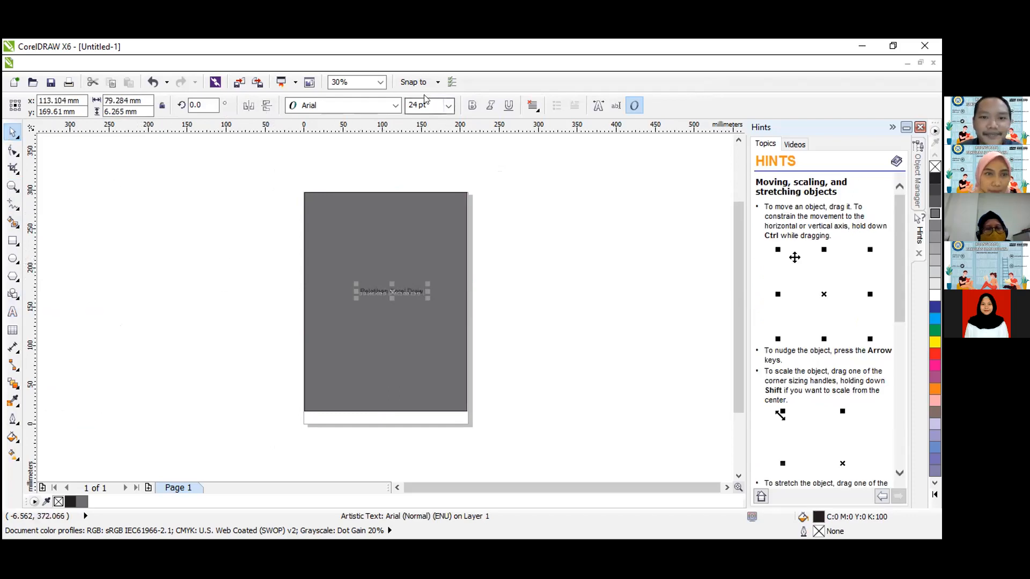
left_click(933, 295)
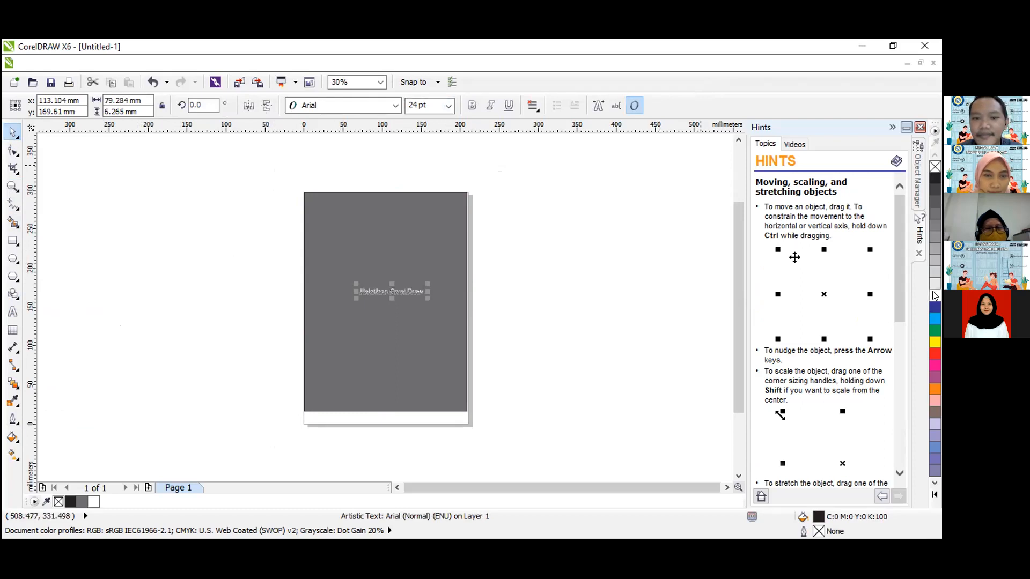
key("ctrl+b")
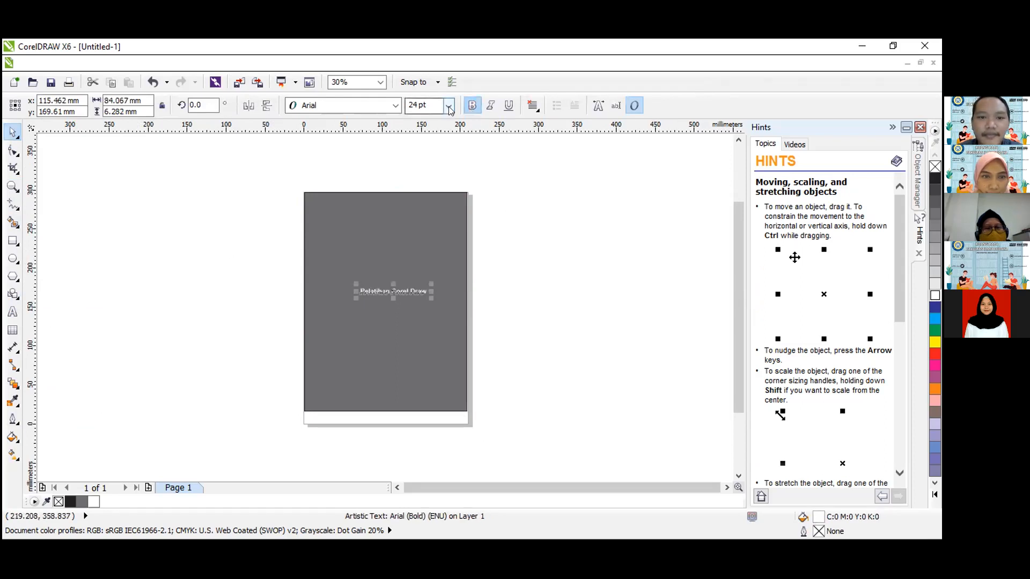
Set the text's size to 36 pt and move it to about the middle of the page's width.
left_click(448, 105)
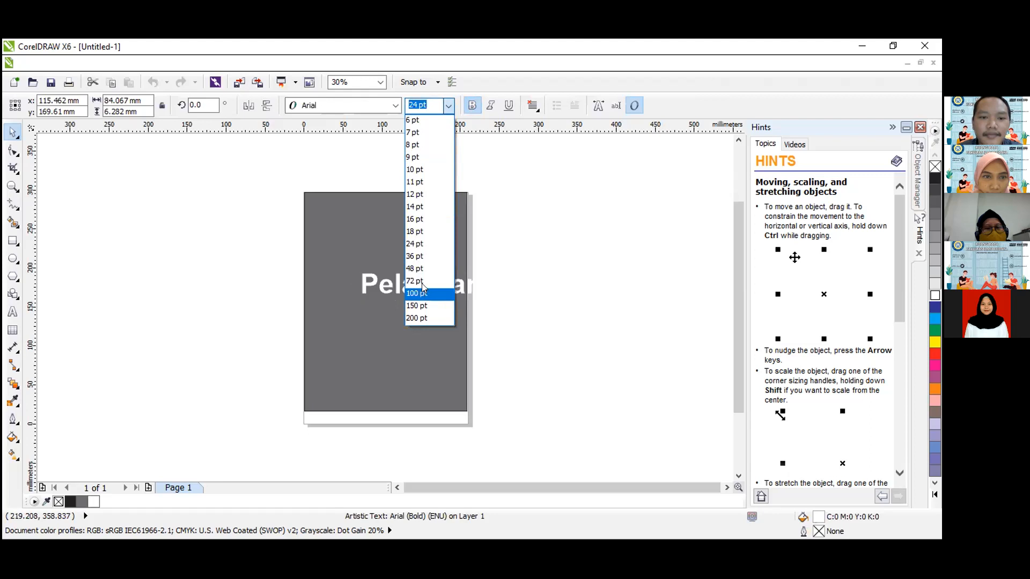
key("Up")
key("Up")
key("Up")
key("Return")
left_click_drag(429, 281, 408, 278)
left_click(526, 252)
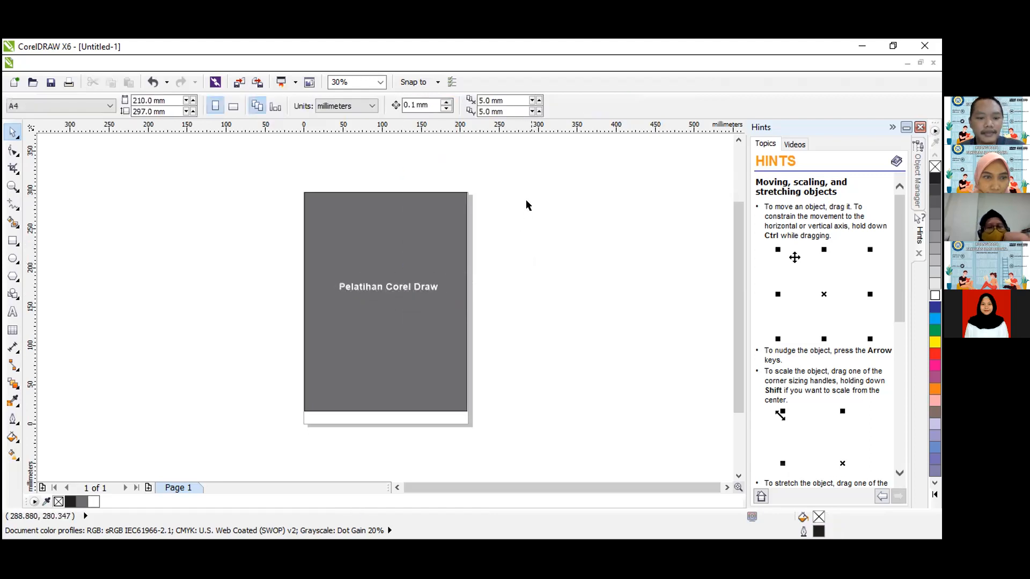
Review the export formats again for the finished text page, and leave without exporting.
key("ctrl+e")
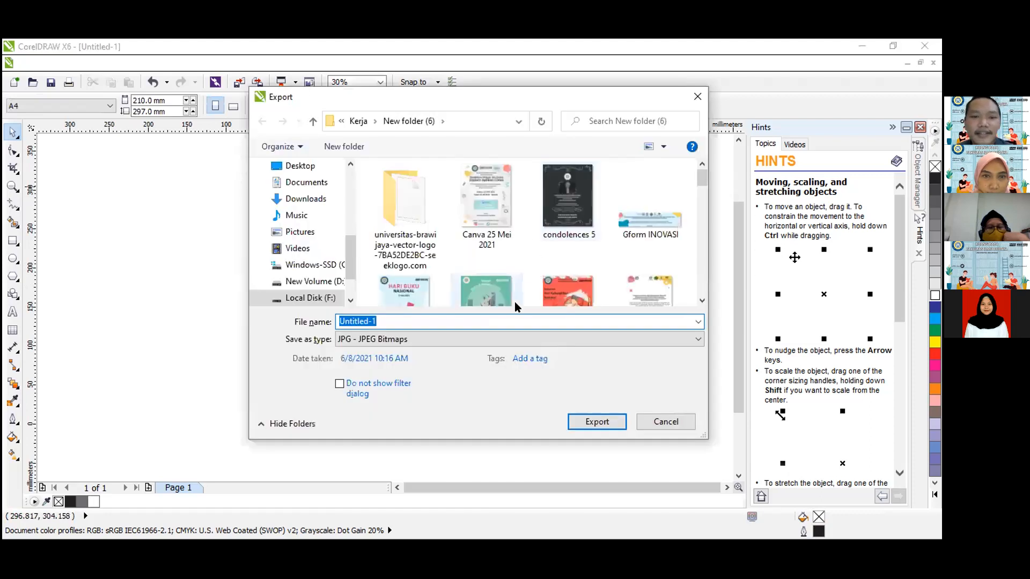
left_click(496, 339)
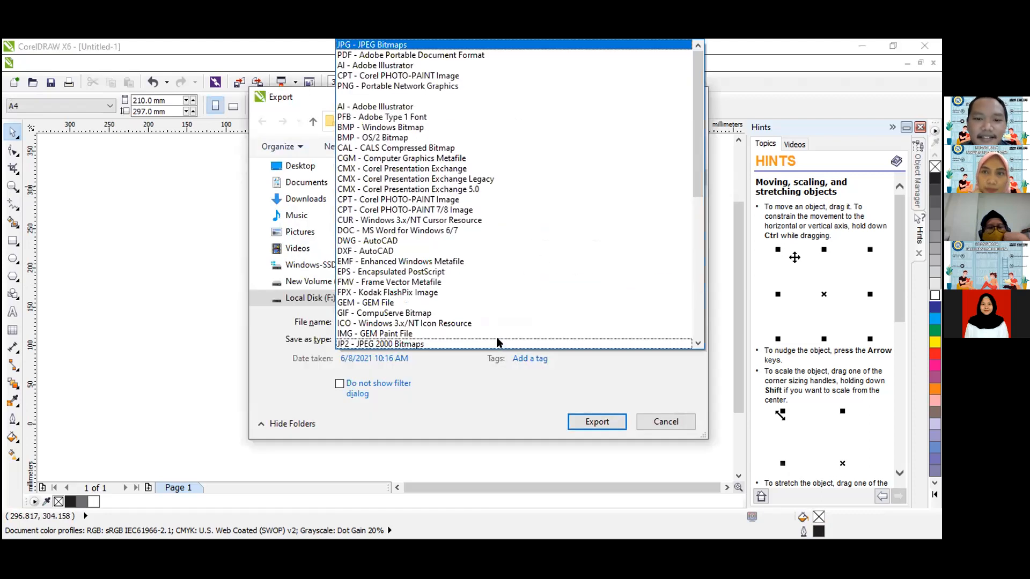
left_click(486, 385)
left_click(469, 340)
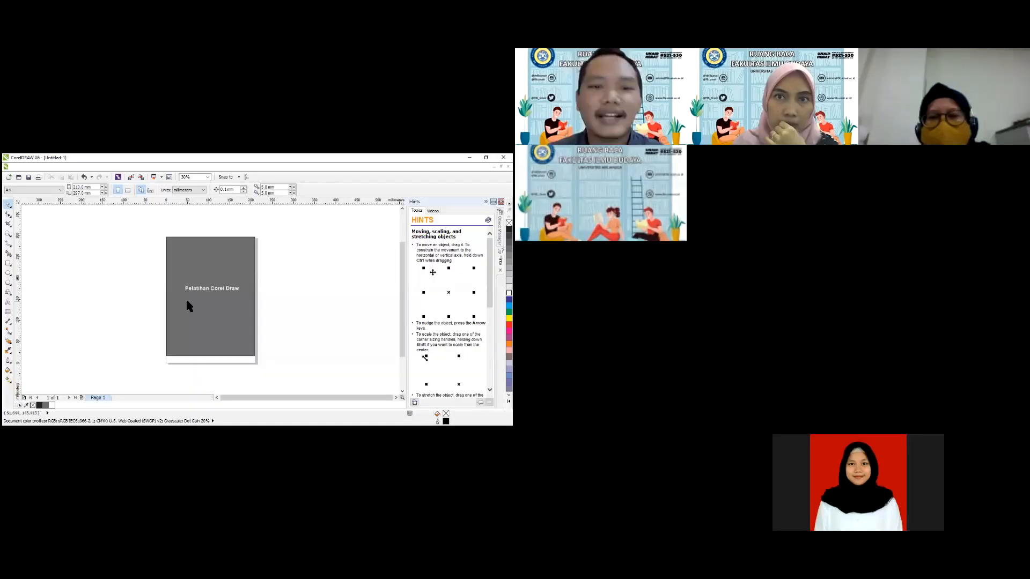
Set the drawing units to meters and enter a page width of 3 m and a page height of 1 m.
left_click(197, 290)
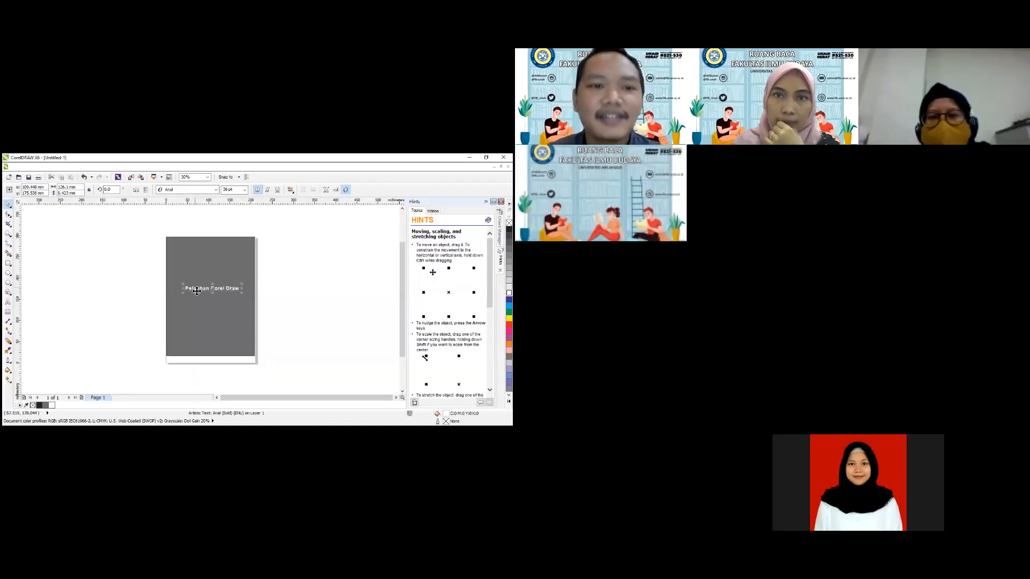
left_click(105, 283)
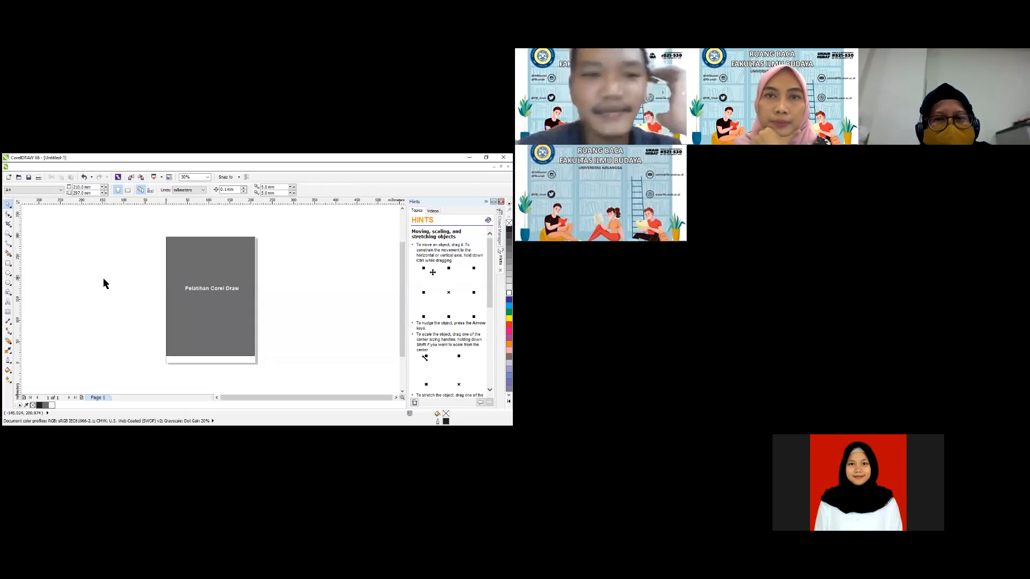
left_click(183, 190)
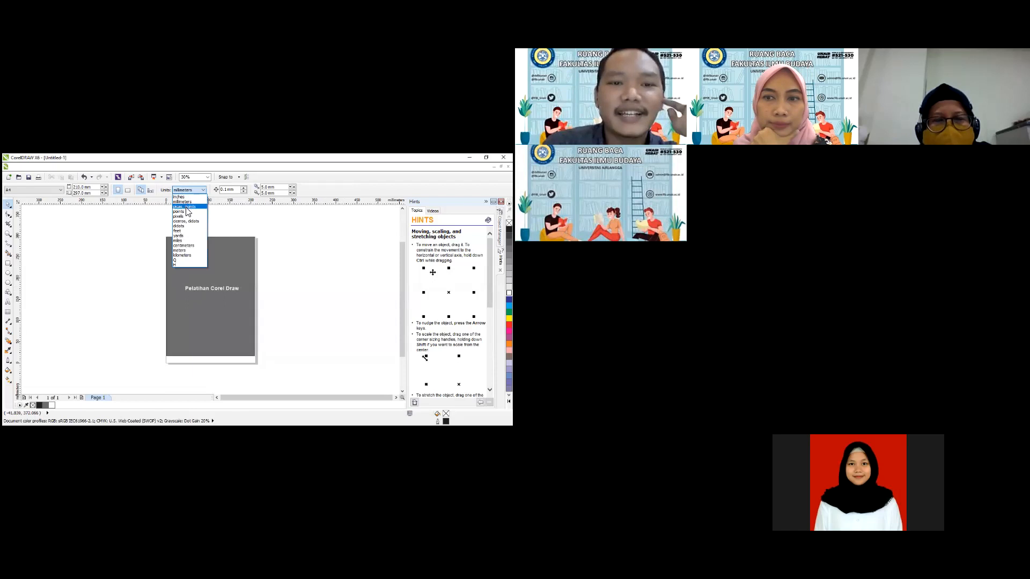
left_click(185, 251)
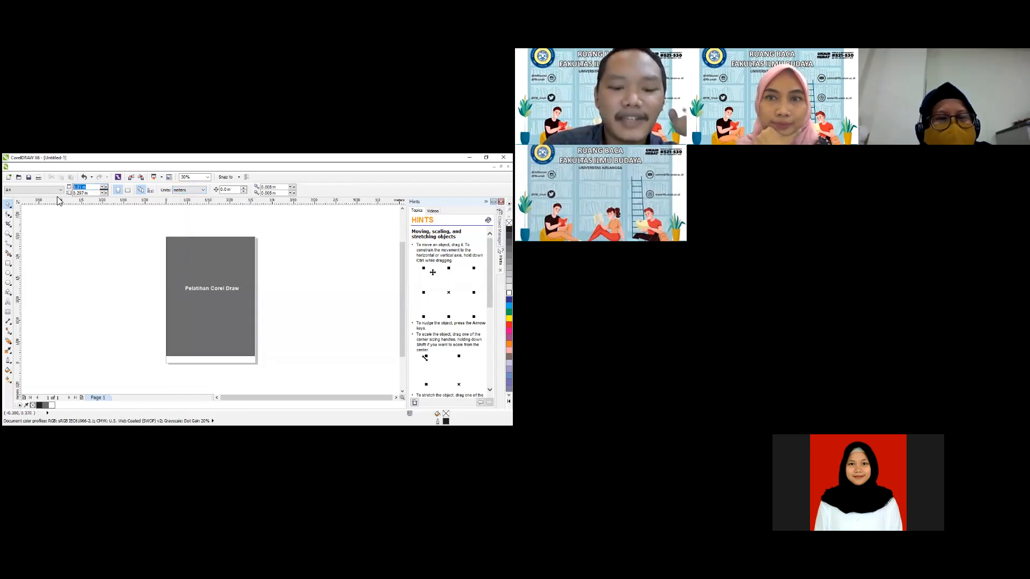
type("3")
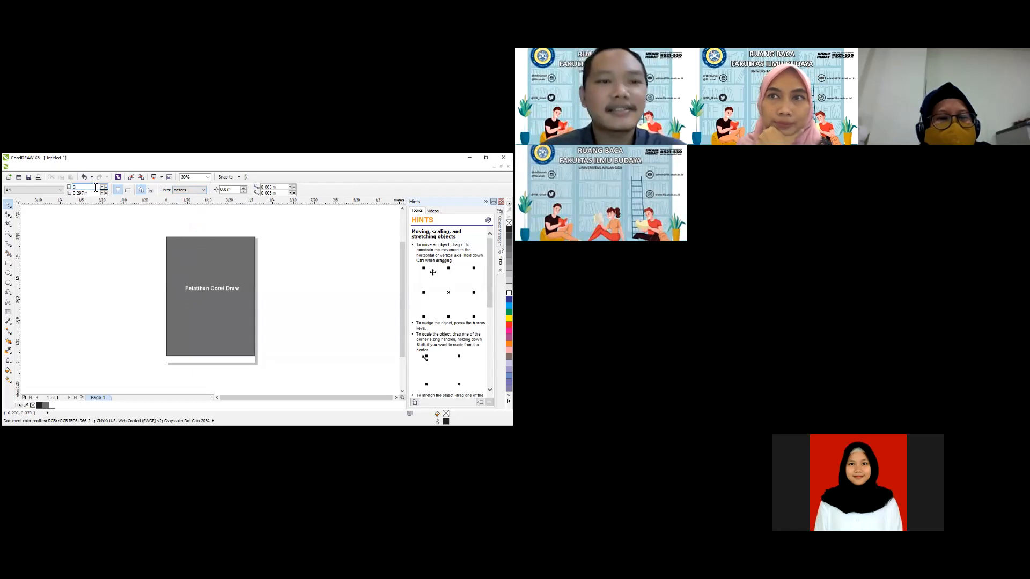
left_click(98, 193)
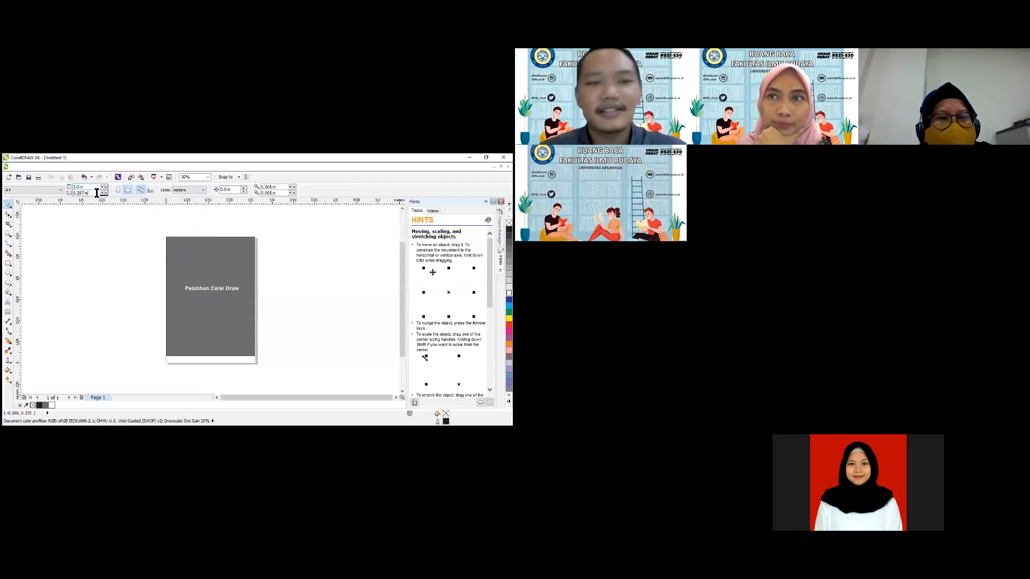
key("BackSpace")
key("BackSpace")
key("BackSpace")
key("BackSpace")
key("BackSpace")
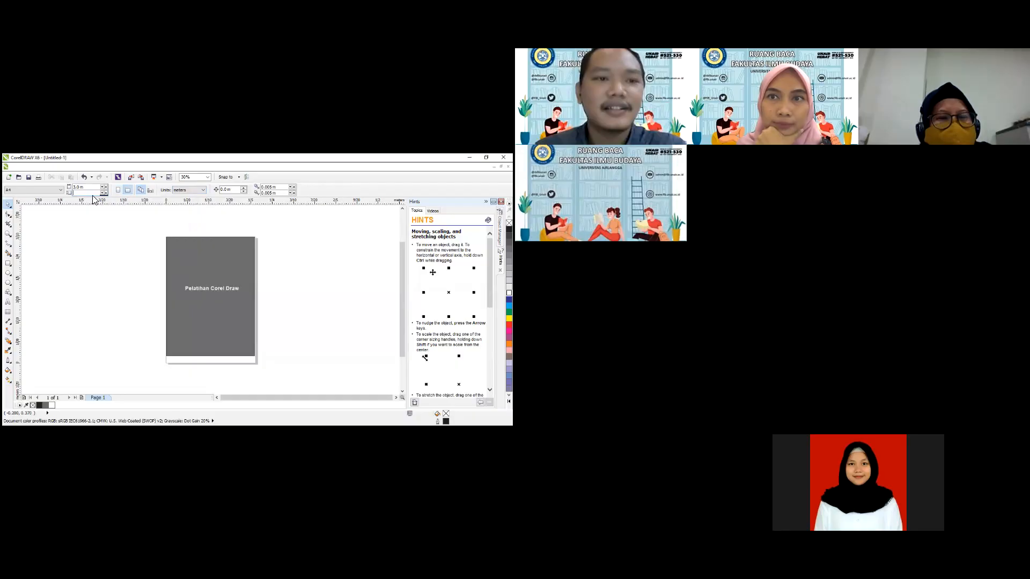
type("1")
key("Return")
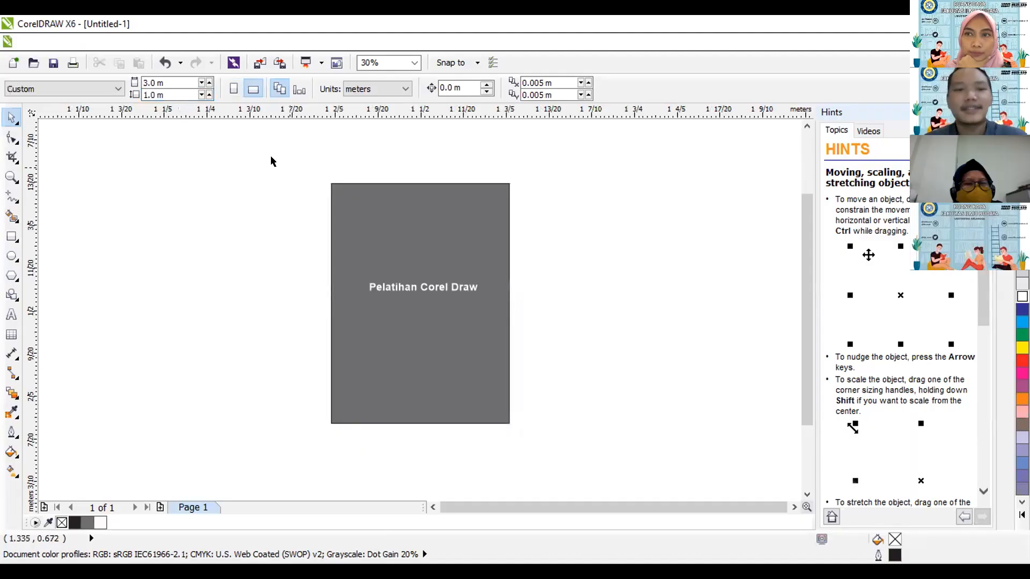
Switch the custom page to landscape orientation.
left_click(12, 177)
left_click(103, 96)
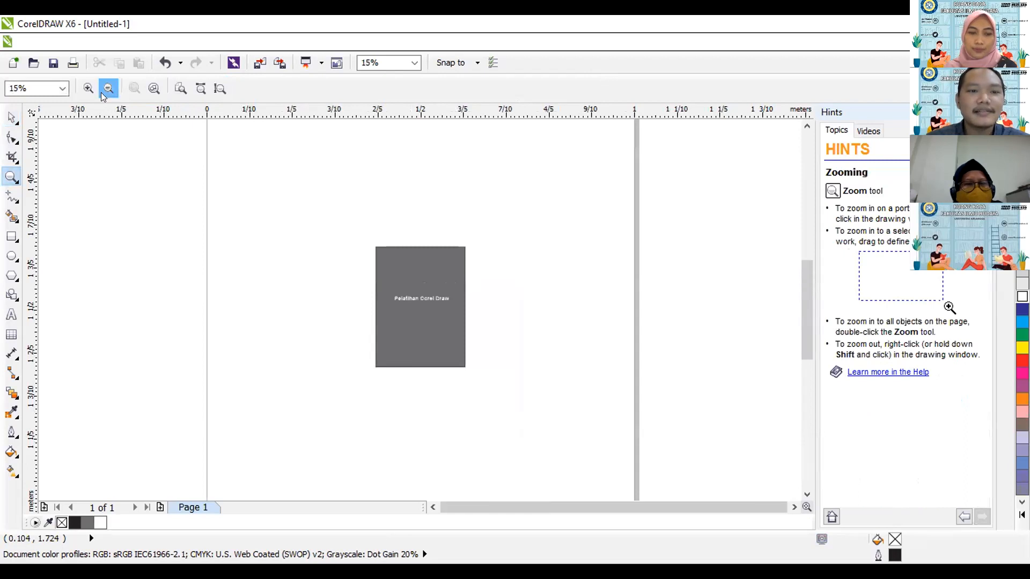
left_click(102, 89)
left_click(104, 89)
left_click(12, 117)
left_click(254, 89)
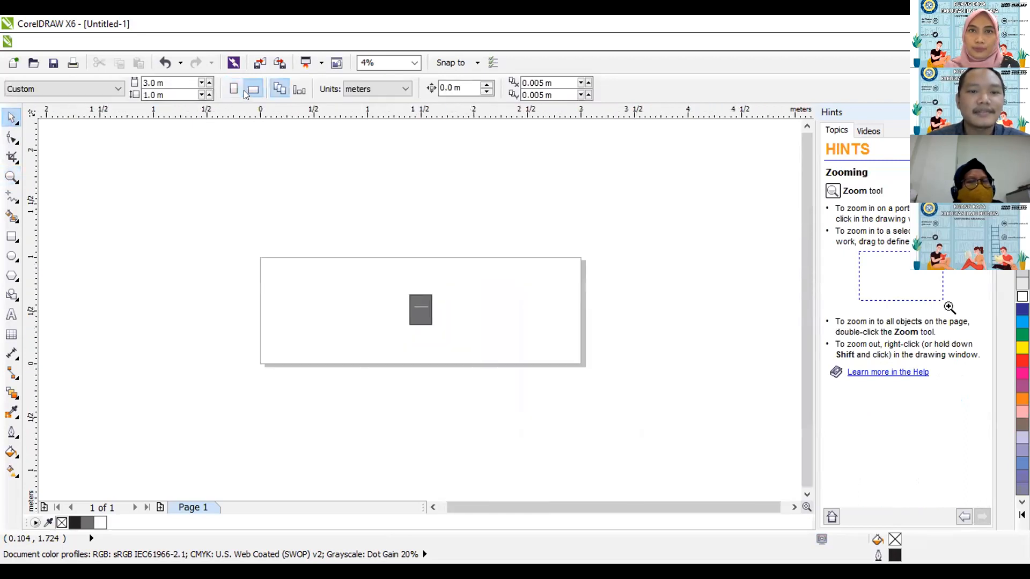
Stretch the grey rectangle and its text together to about 1.6 by 0.61 m and move them to the page's upper-left corner.
left_click_drag(377, 268, 510, 371)
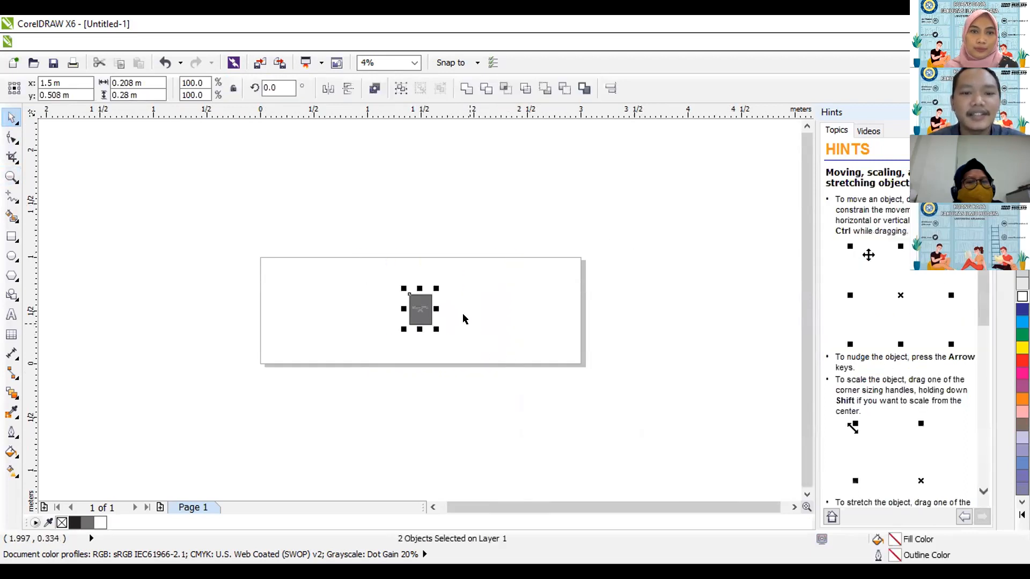
left_click_drag(435, 307, 581, 301)
left_click_drag(494, 288, 490, 246)
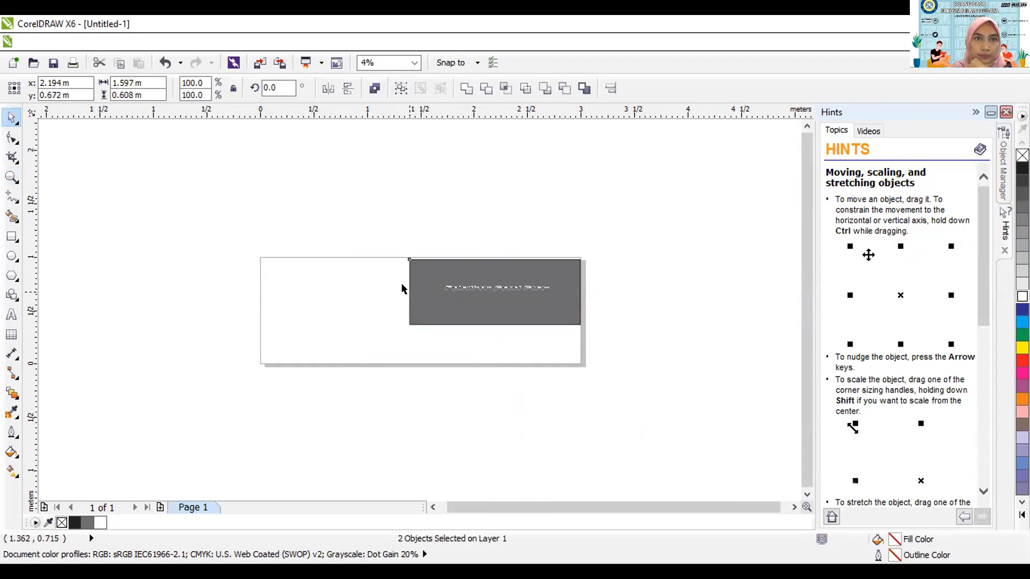
left_click_drag(404, 288, 397, 282)
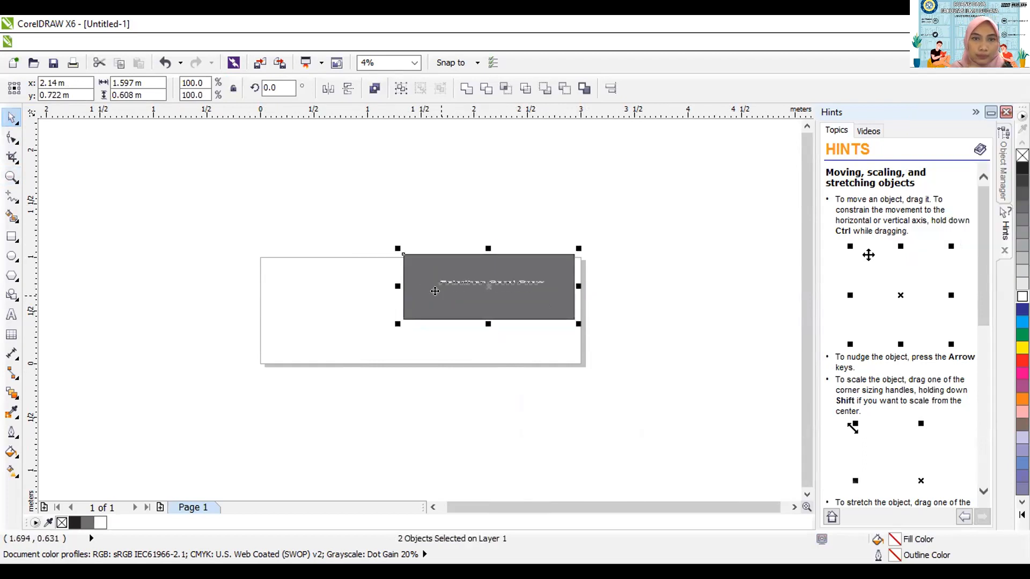
left_click_drag(443, 282, 302, 285)
left_click(308, 166)
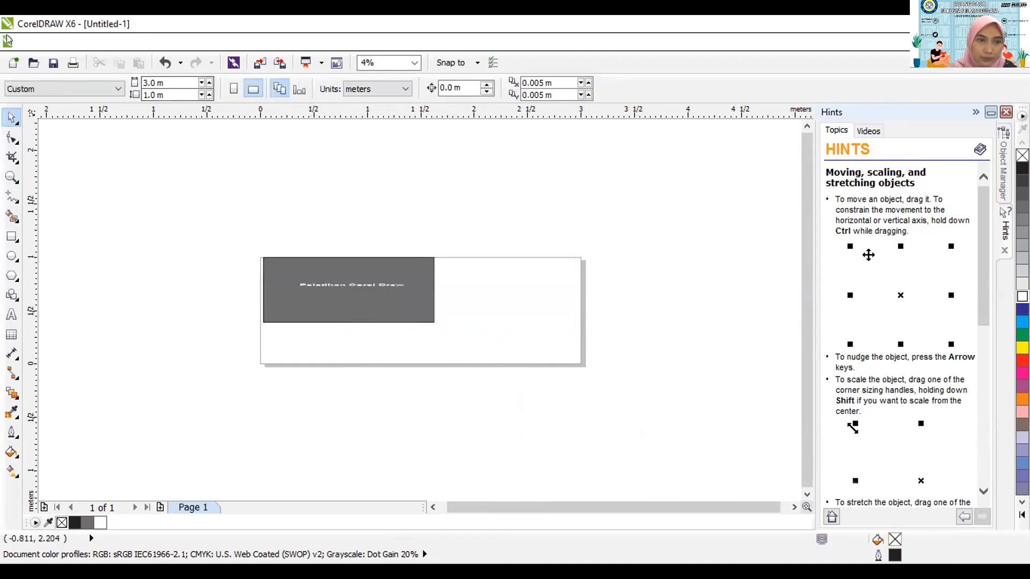
Review the file, editing, view, layout and arranging commands, and open the Position transformation settings.
left_click(27, 43)
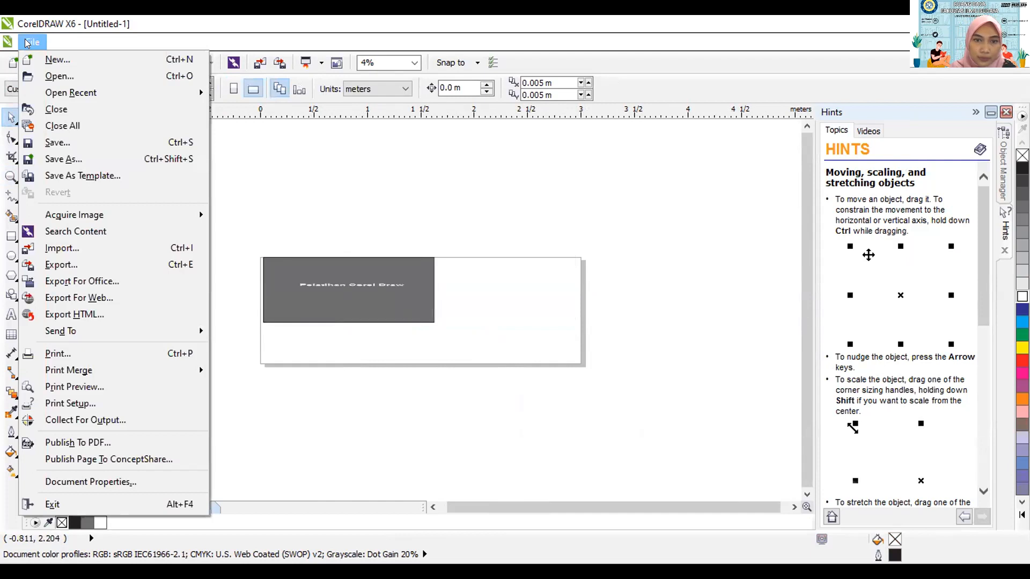
left_click(55, 46)
left_click(55, 46)
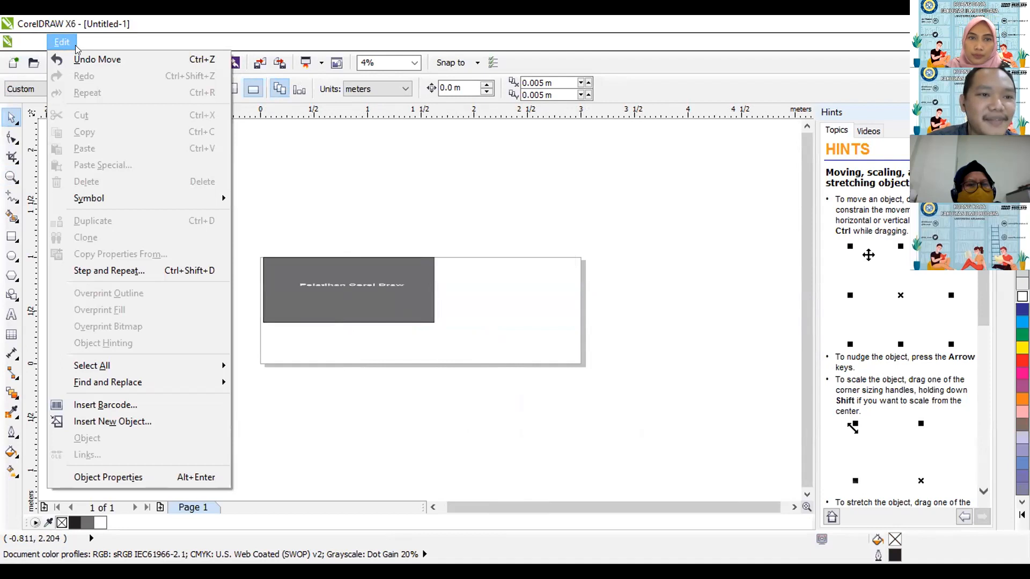
mouse_move(88, 47)
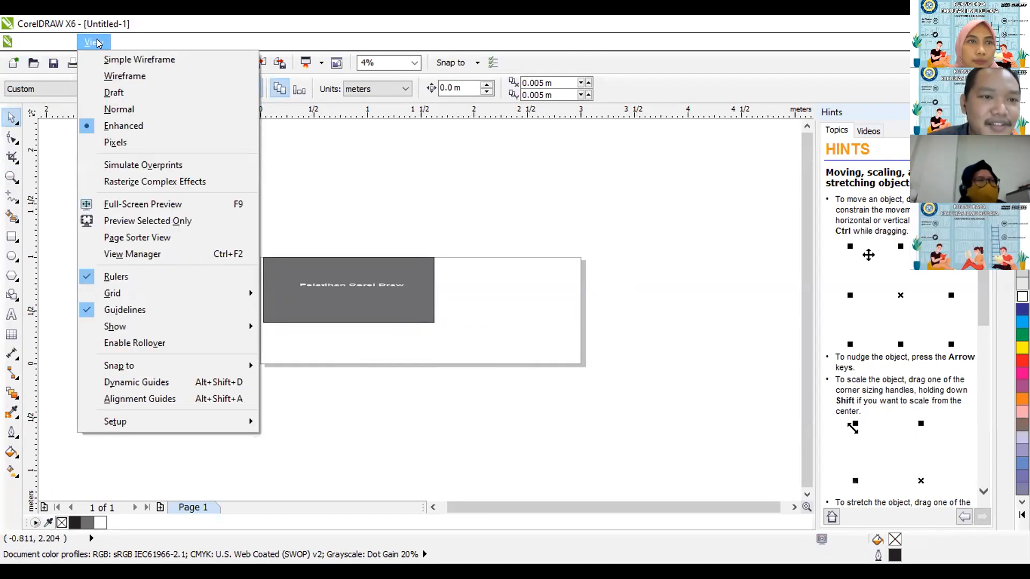
mouse_move(132, 46)
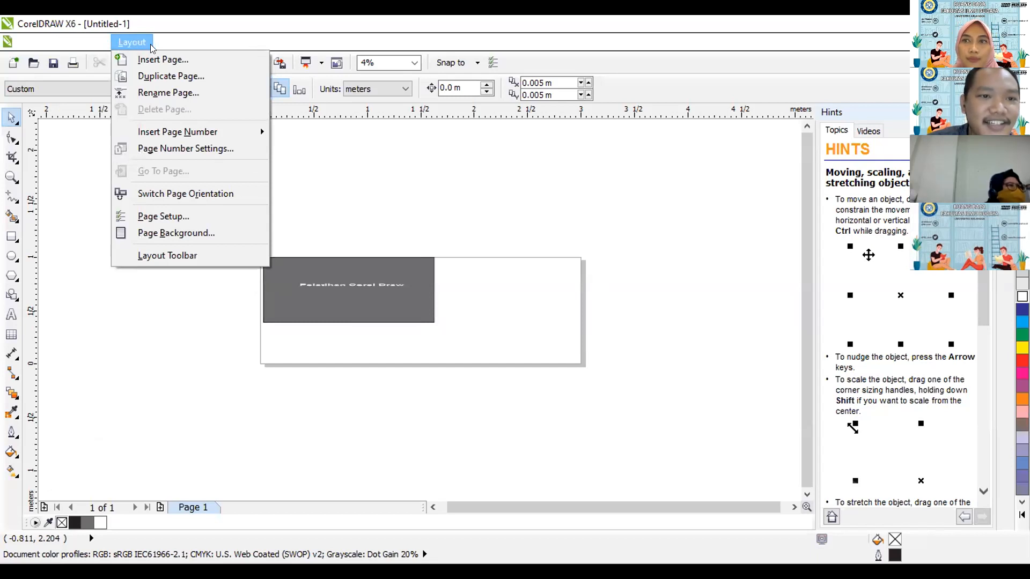
mouse_move(173, 49)
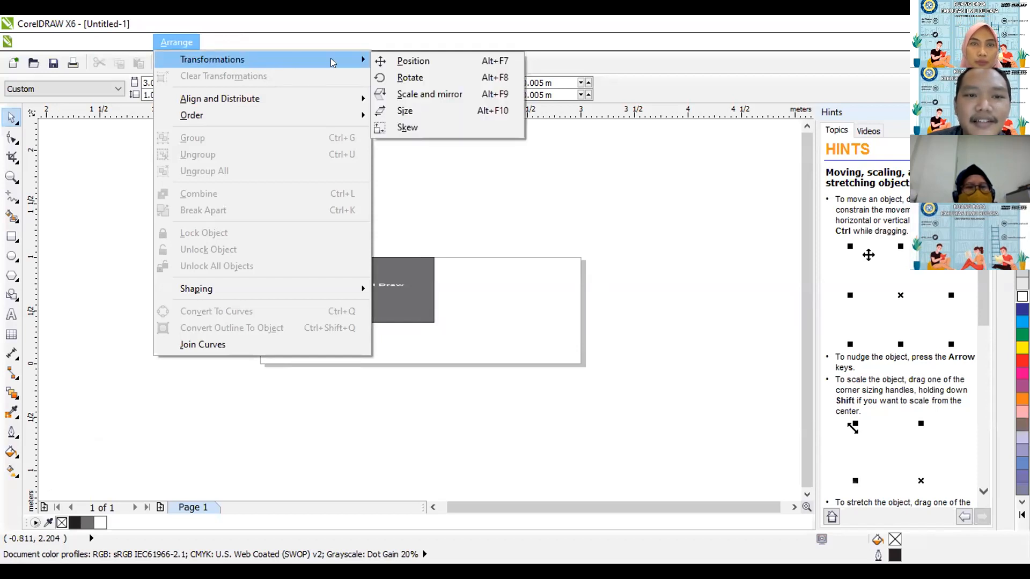
left_click(391, 61)
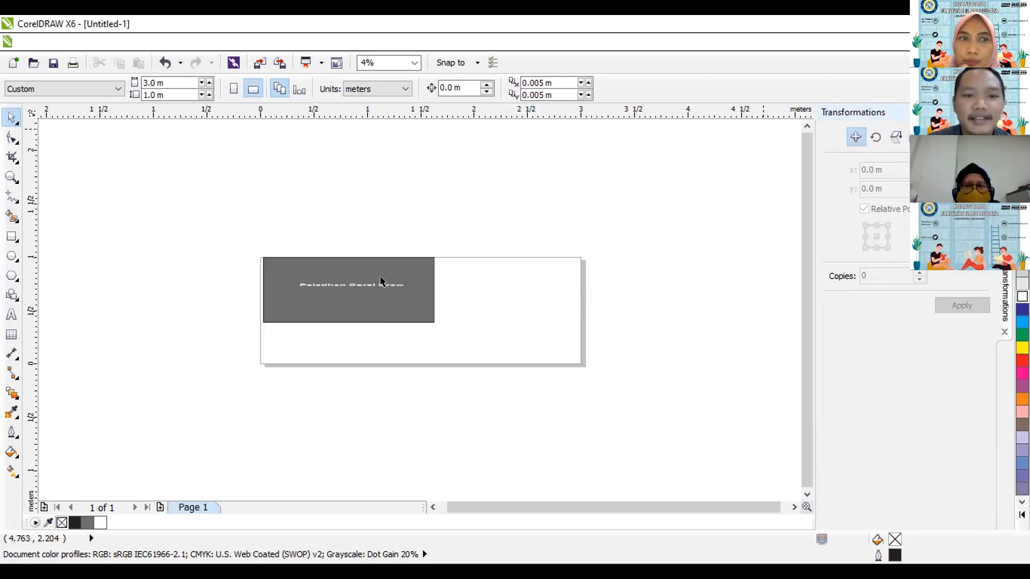
Delete the grey rectangle and the leftover white text from the page.
left_click(381, 281)
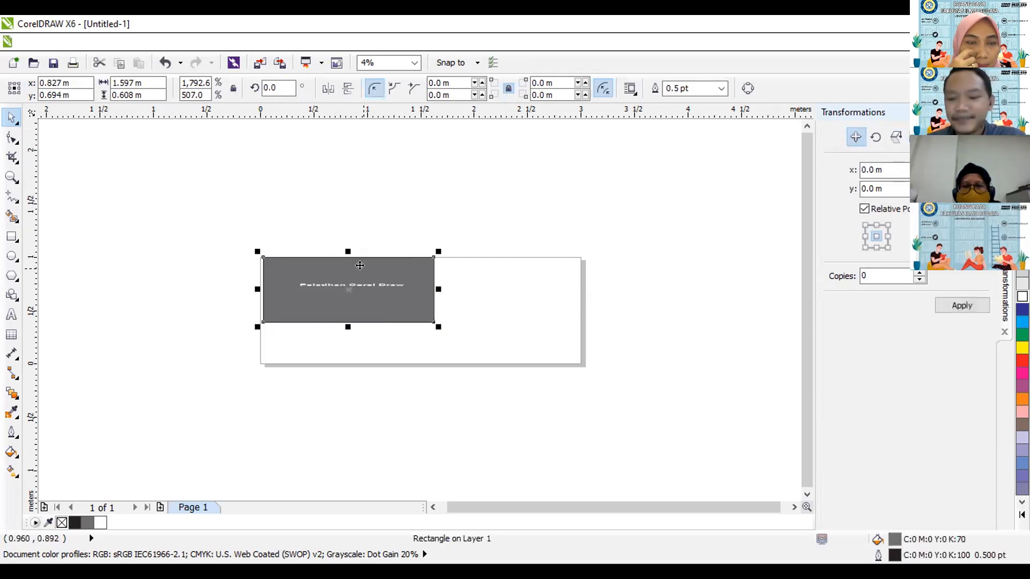
key("Delete")
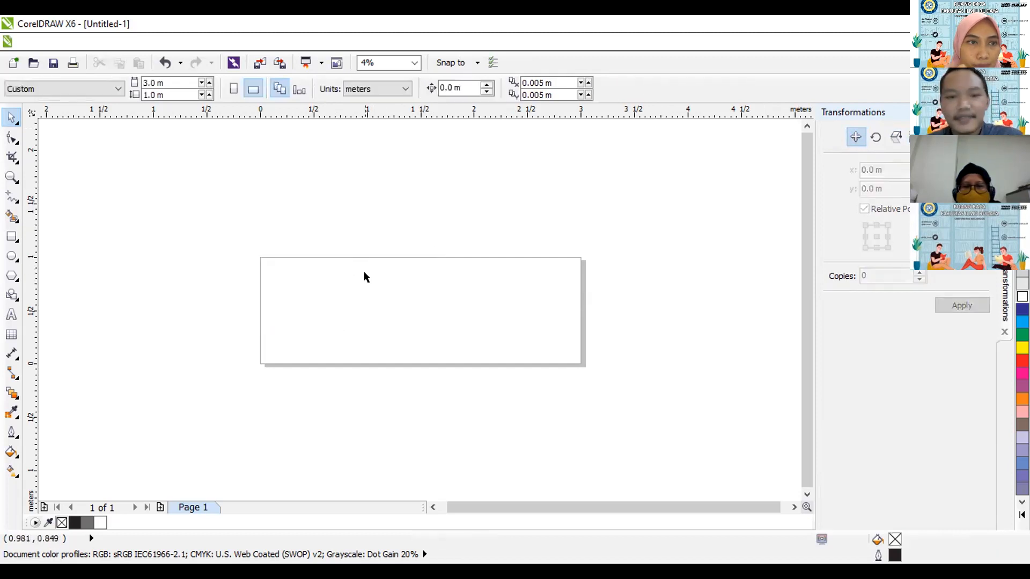
left_click(11, 237)
left_click(11, 118)
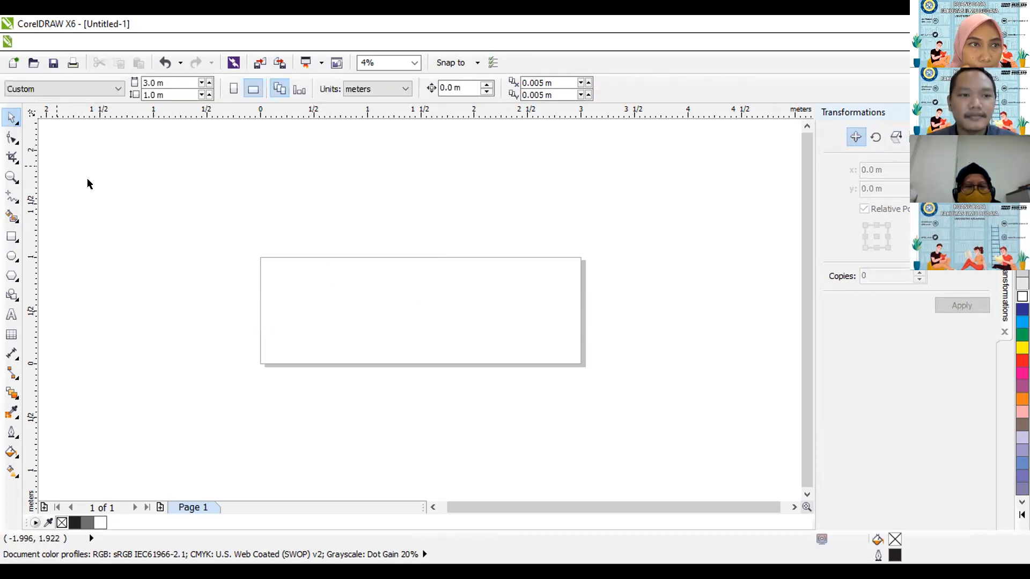
key("ctrl+a")
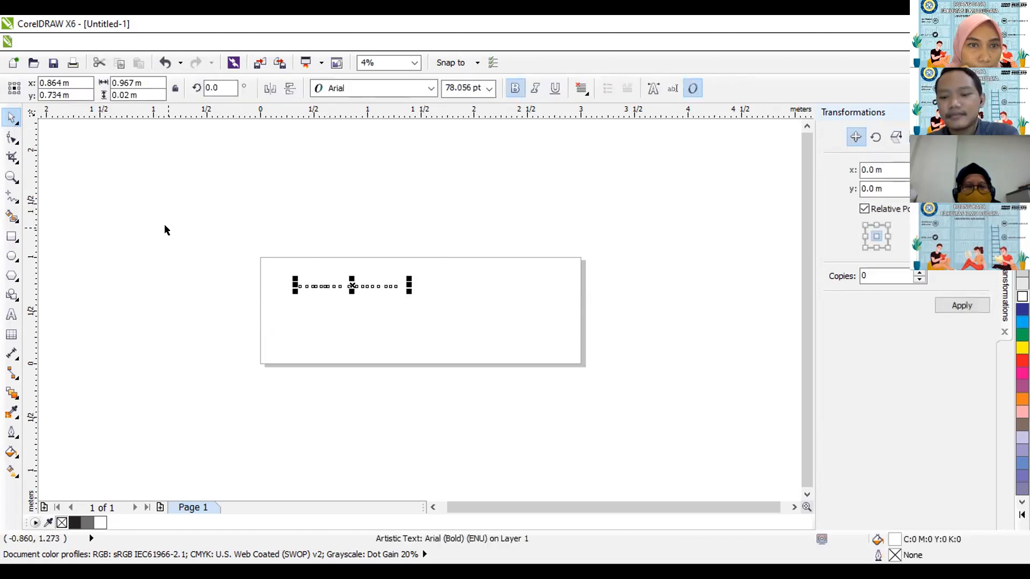
left_click(166, 227)
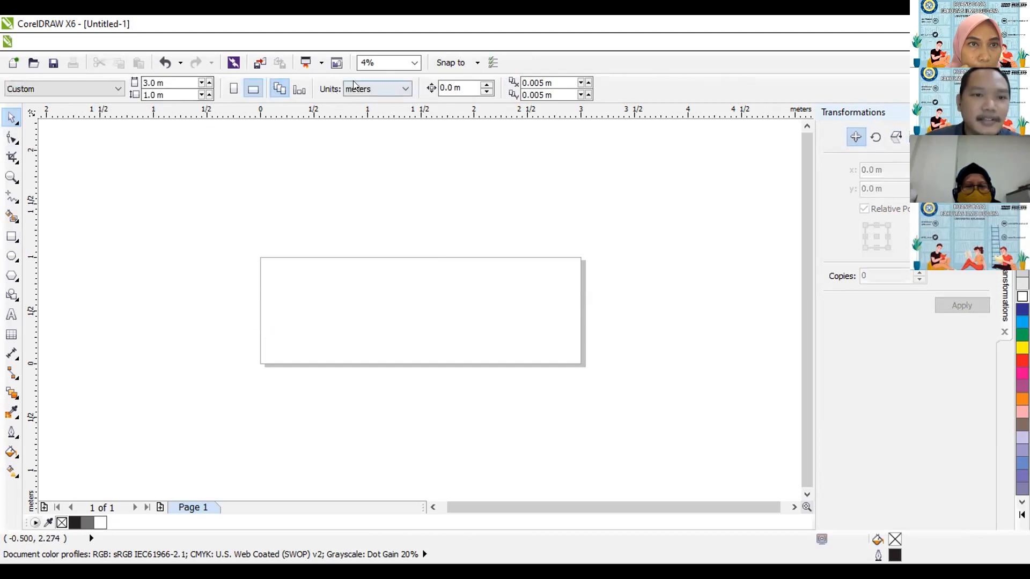
Set the page size to the A4 preset.
left_click(75, 89)
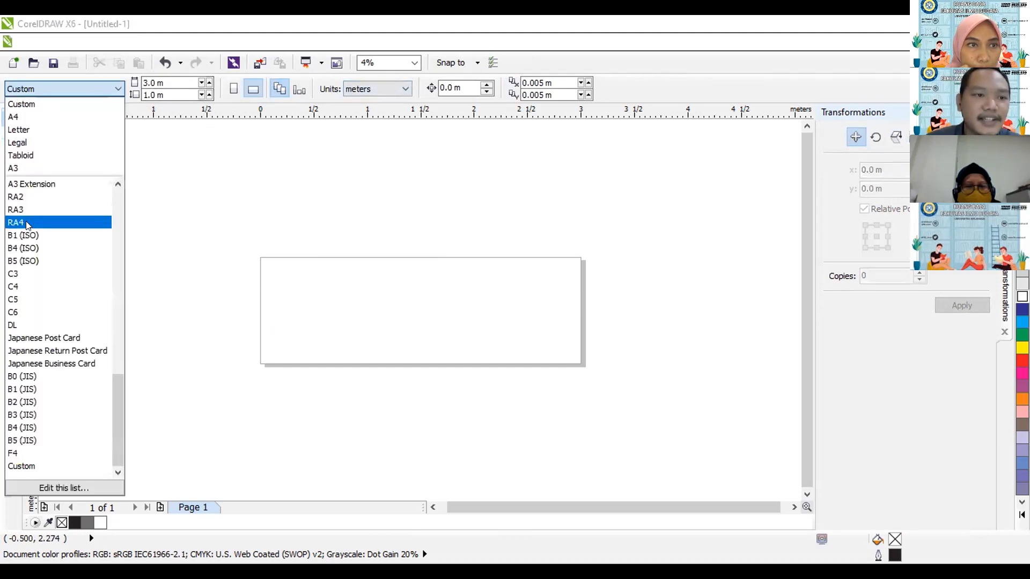
scroll(25, 236, "up", 4)
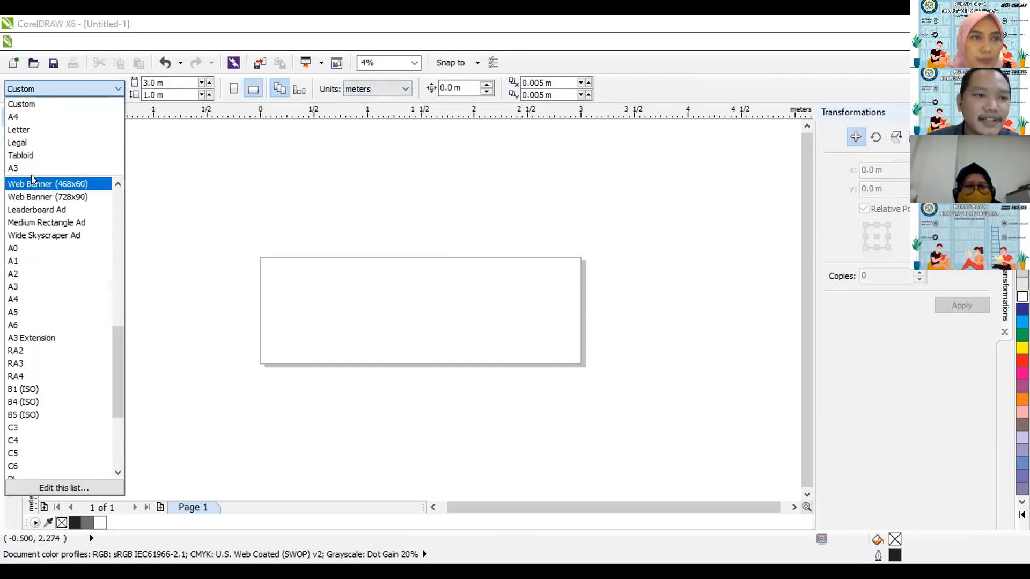
left_click(21, 117)
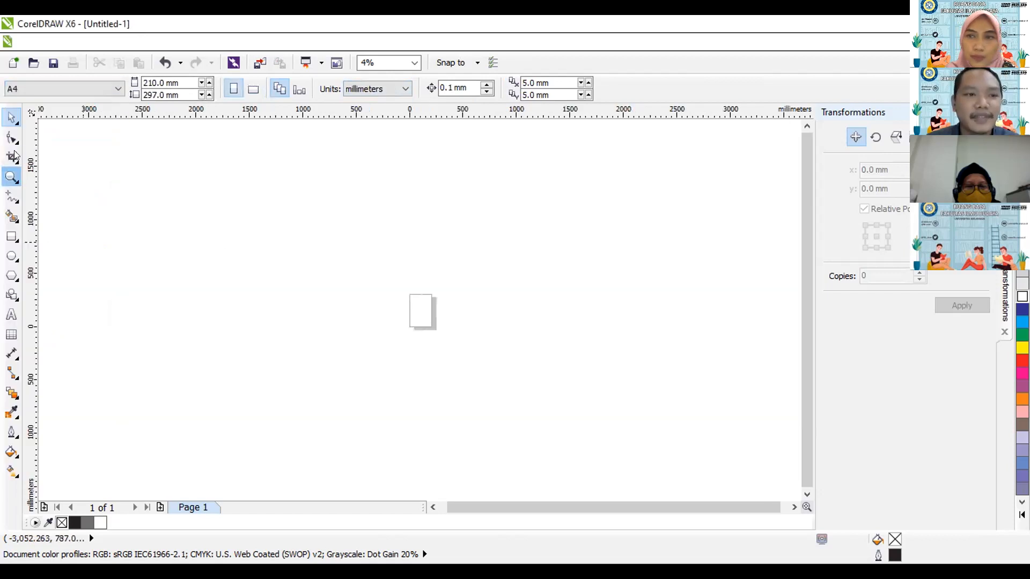
left_click_drag(389, 278, 471, 352)
left_click_drag(282, 179, 449, 382)
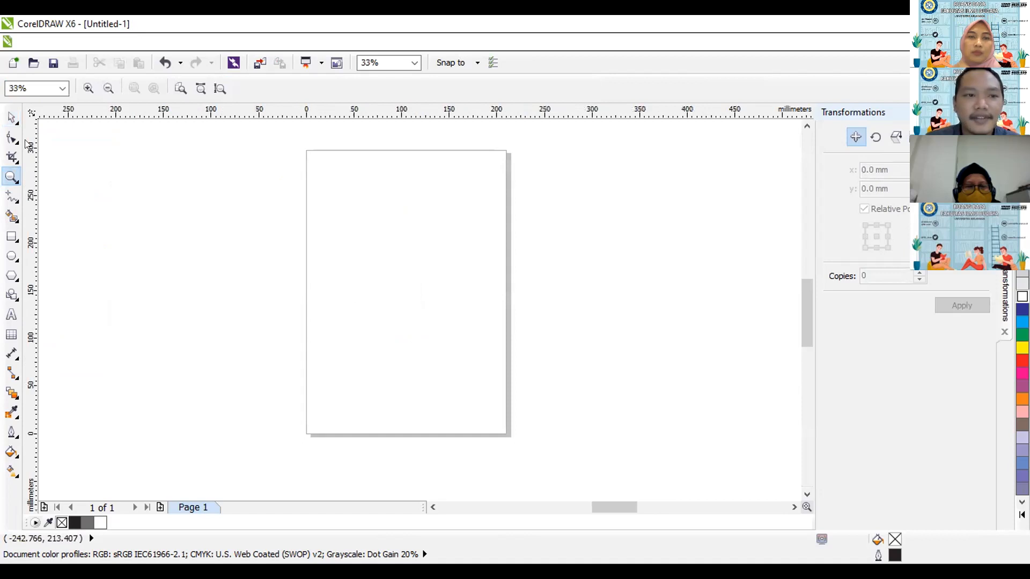
left_click(15, 118)
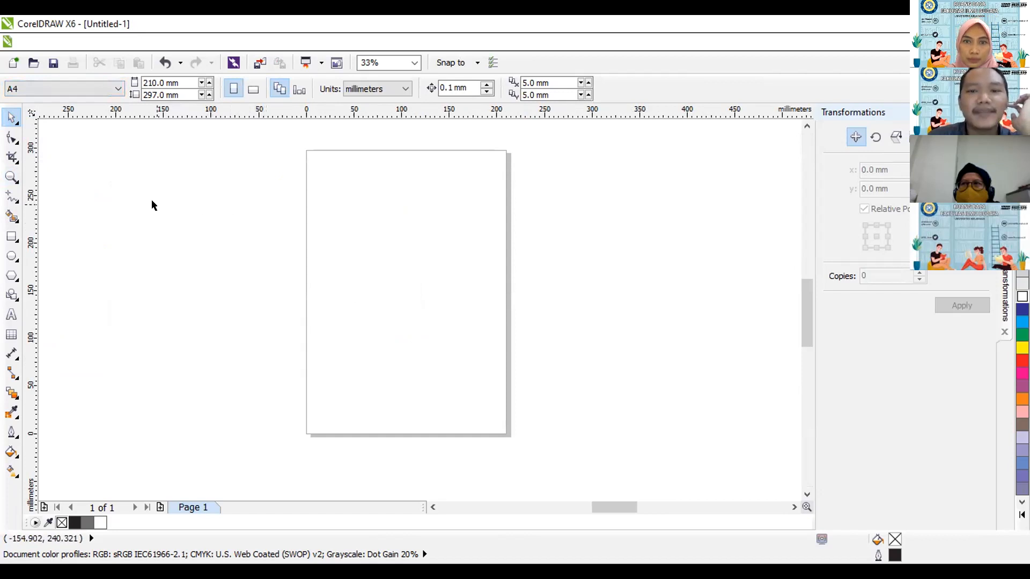
Draw a trial rectangle about 200 by 200 mm on the A4 page and delete it.
left_click(13, 237)
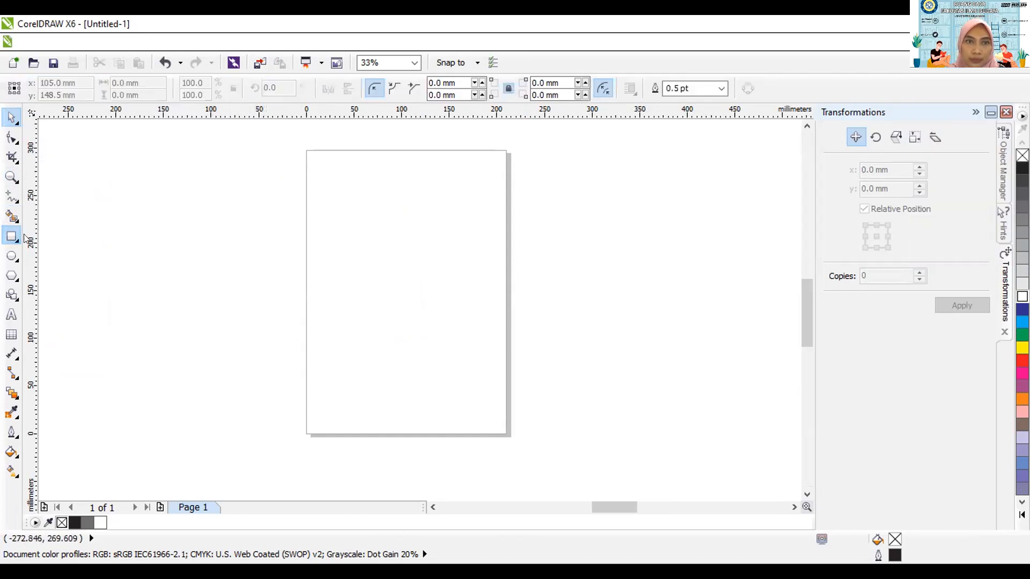
left_click_drag(315, 194, 501, 371)
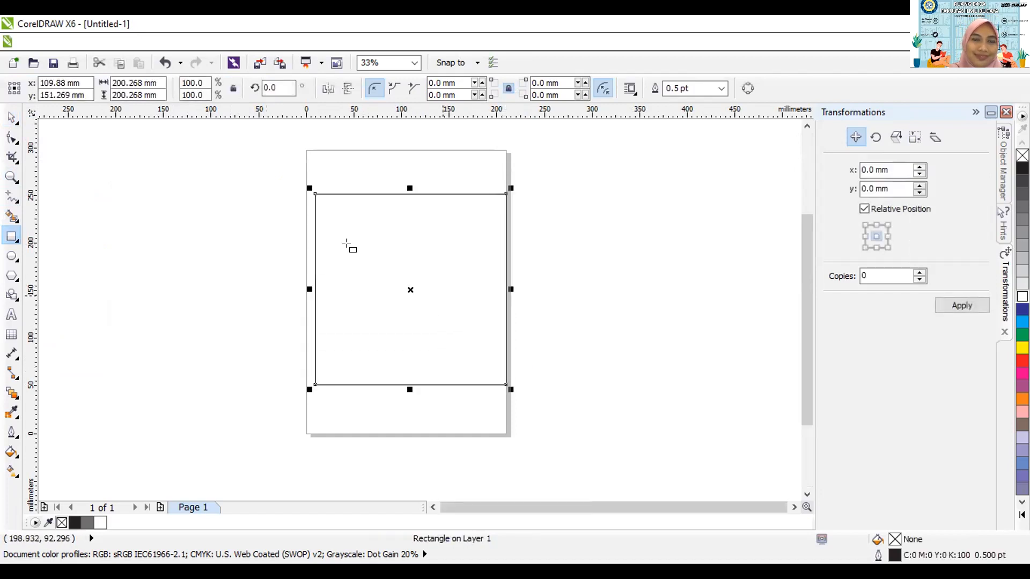
left_click(12, 117)
left_click_drag(447, 266, 434, 253)
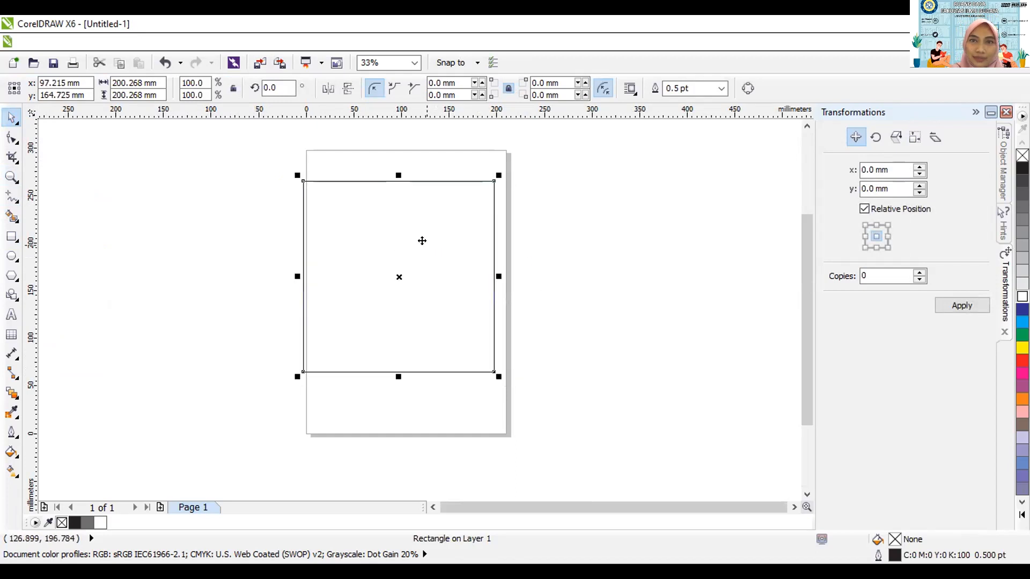
left_click_drag(292, 160, 293, 191)
left_click(354, 243)
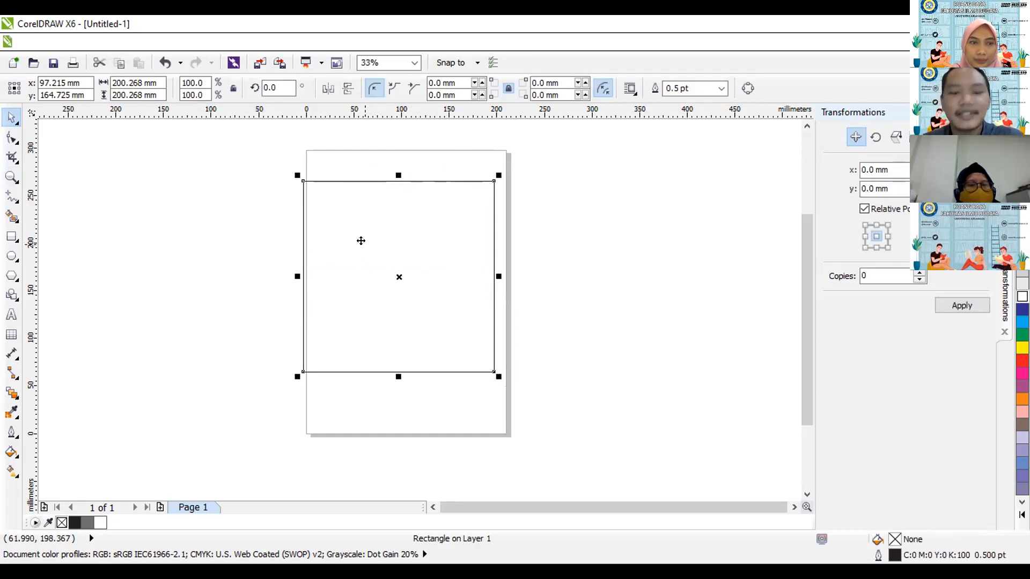
key("Delete")
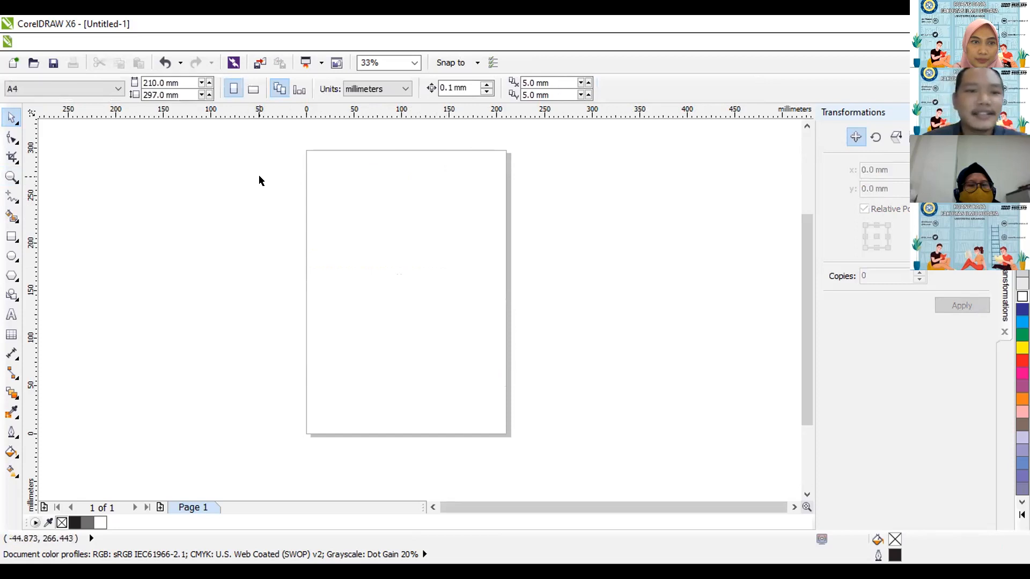
Set a custom page size of 285 mm wide by 357 mm high.
left_click(180, 82)
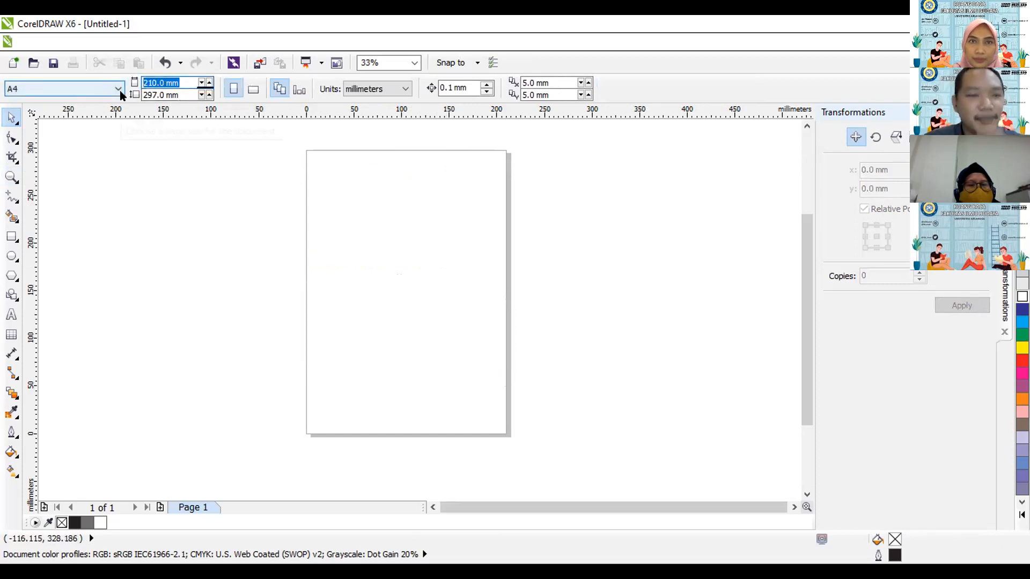
type("285")
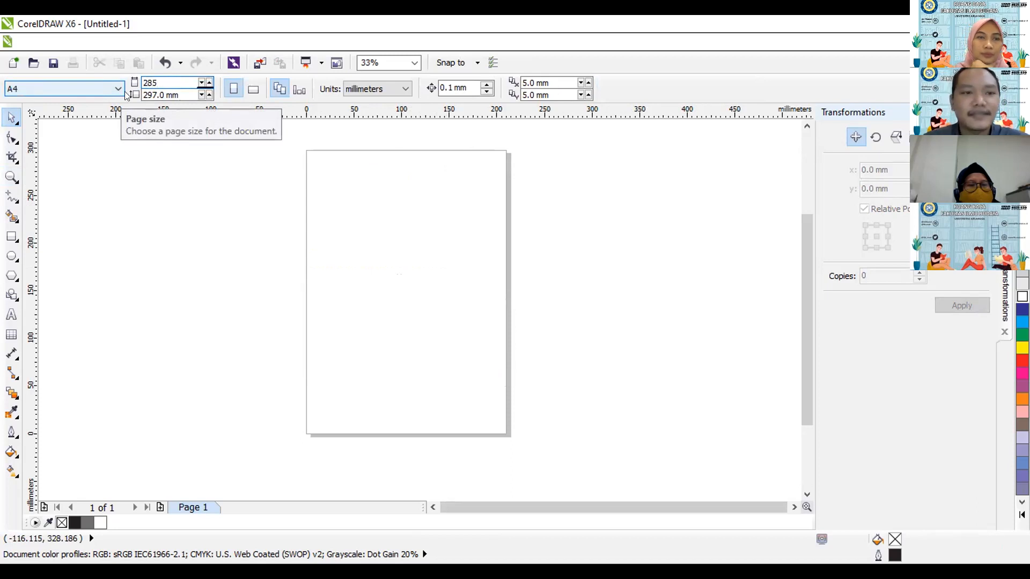
key("Tab")
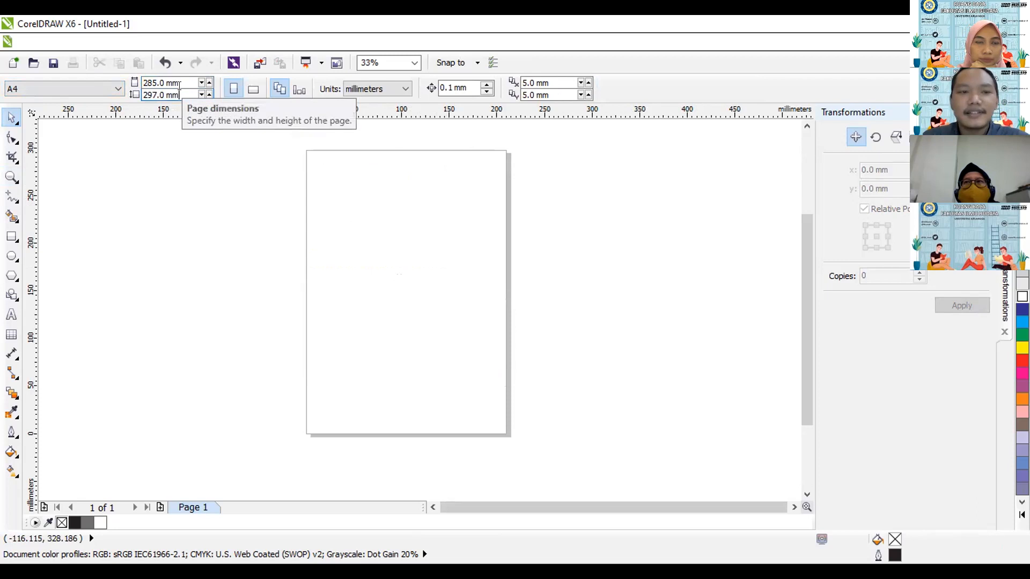
key("BackSpace")
key("BackSpace")
key("BackSpace")
key("BackSpace")
key("BackSpace")
key("BackSpace")
key("BackSpace")
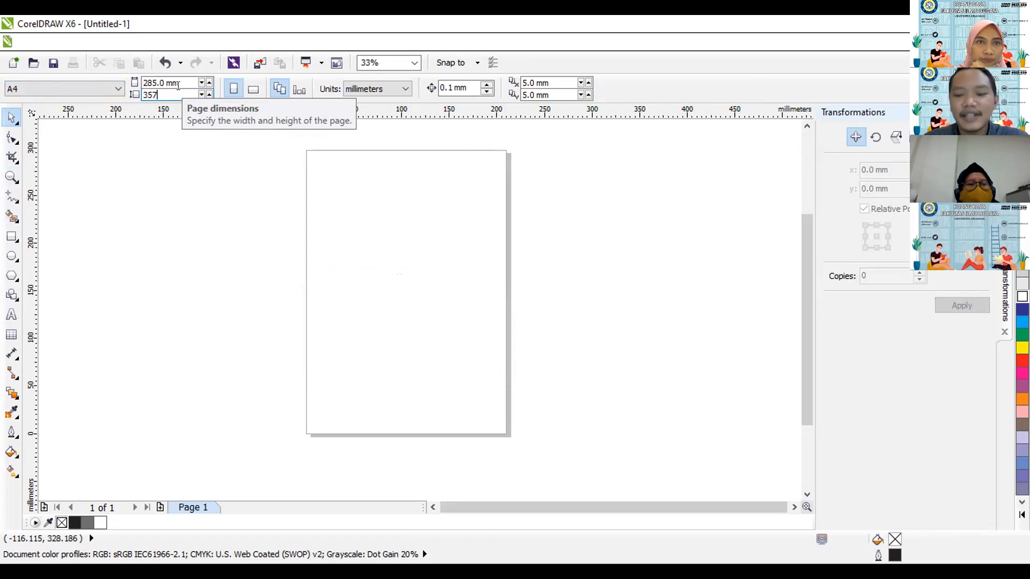
key("Return")
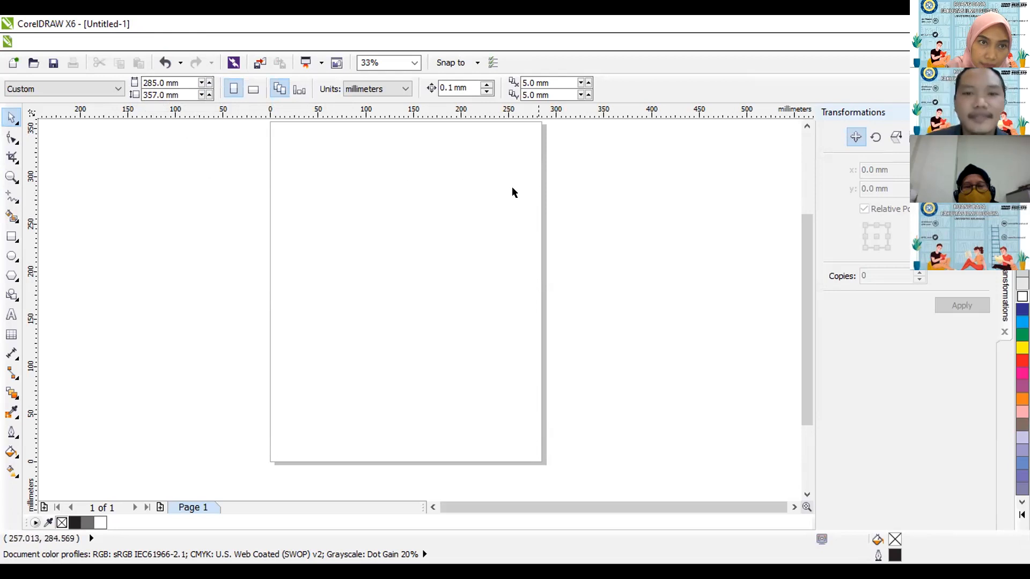
Draw a rectangle about 142 by 163 mm on the page, discarding the tiny trial rectangle.
left_click(11, 236)
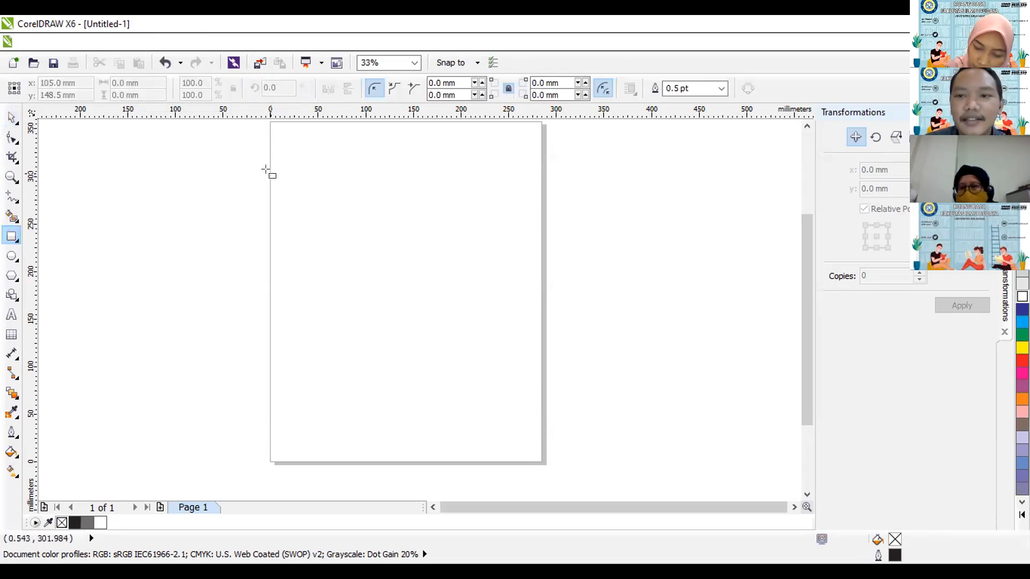
left_click_drag(275, 168, 289, 175)
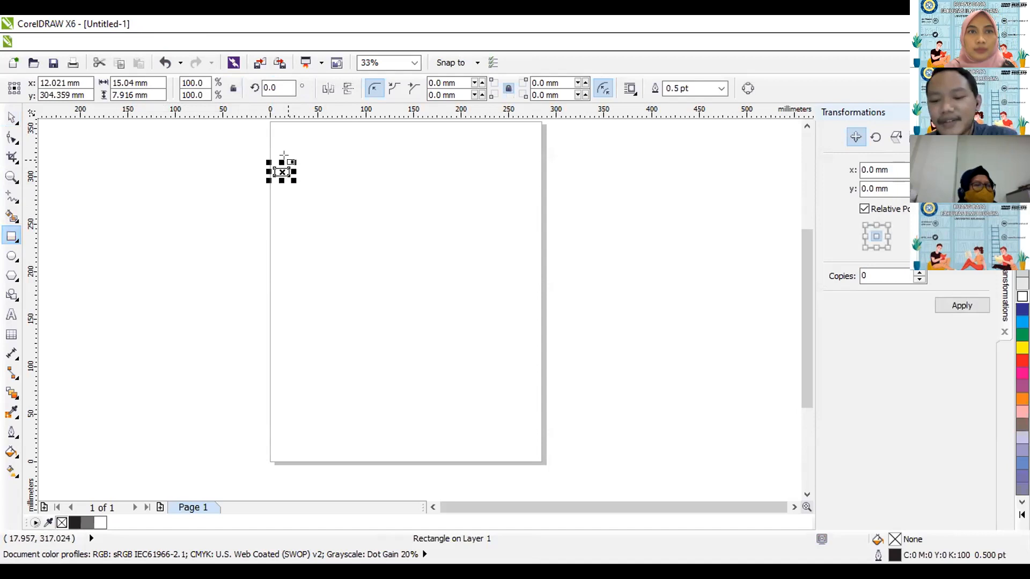
key("Delete")
left_click_drag(295, 194, 431, 349)
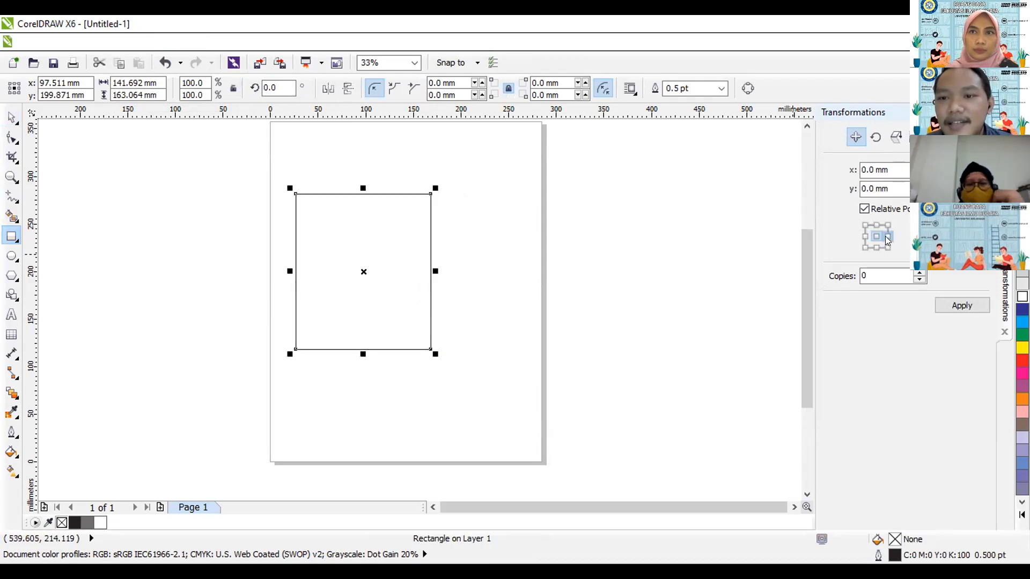
Move the rectangle 141.692 mm to the right with a Position transformation using the right-middle anchor and 0 copies.
left_click(851, 138)
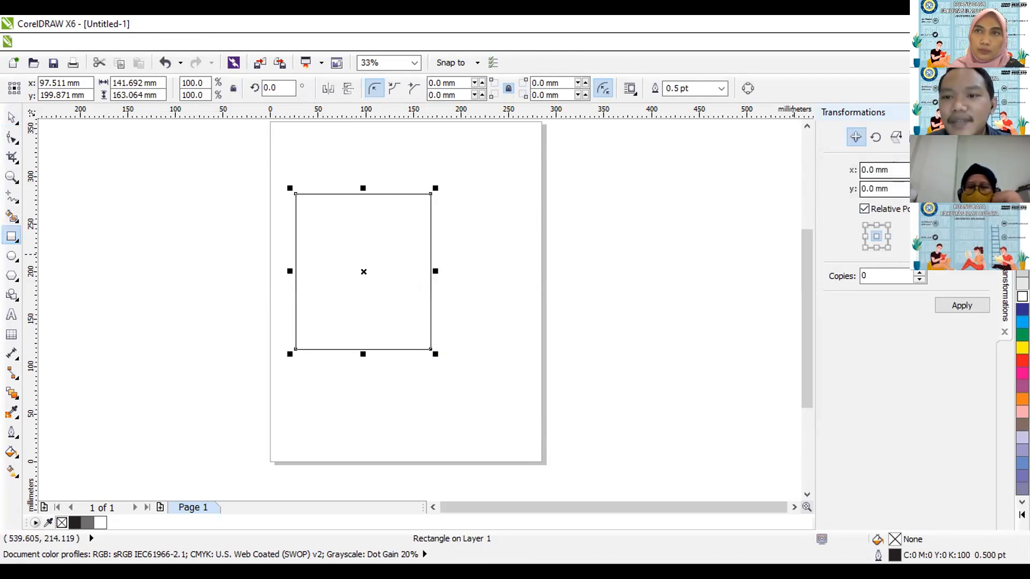
left_click(887, 238)
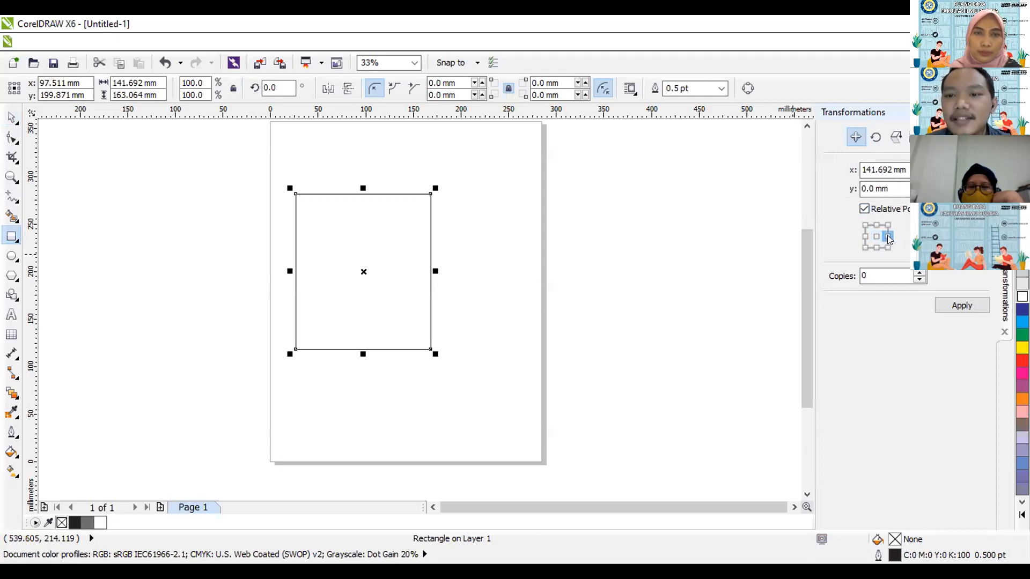
left_click(918, 273)
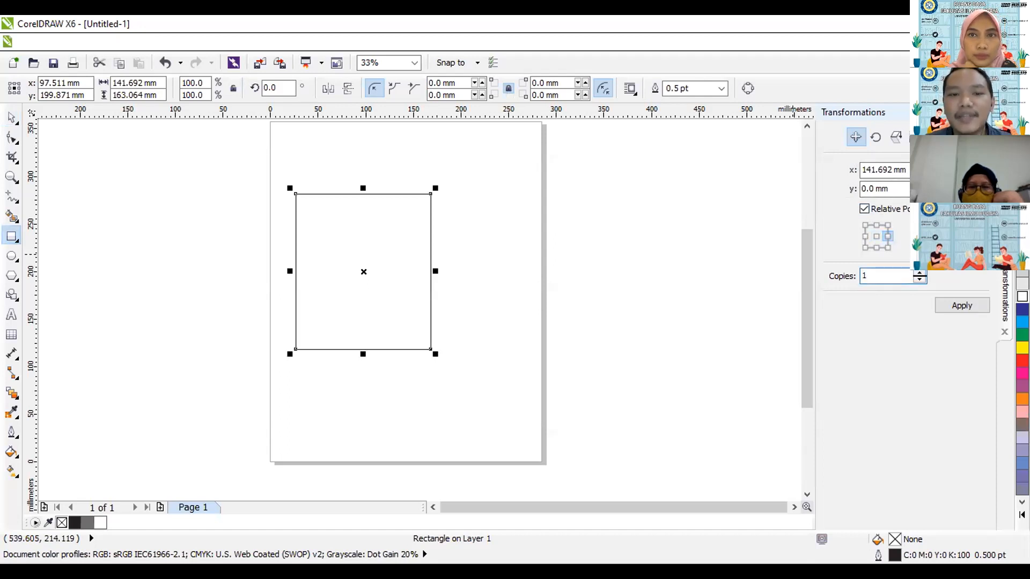
left_click(866, 275)
key("BackSpace")
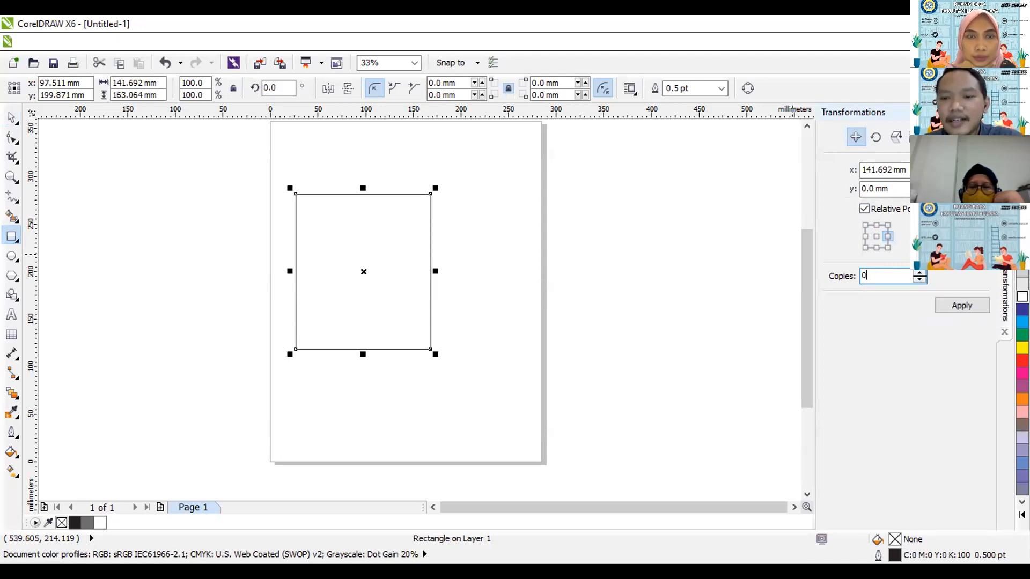
left_click(957, 304)
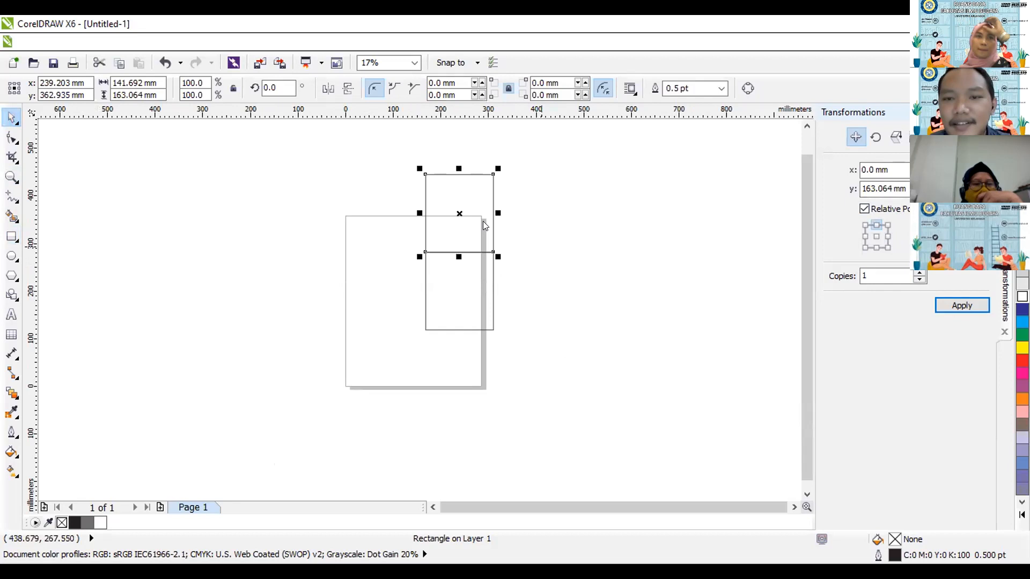
Place one copy of the upper rectangle directly to its left with a -141.692 mm horizontal offset, and open the Rotate transformation settings.
left_click(864, 237)
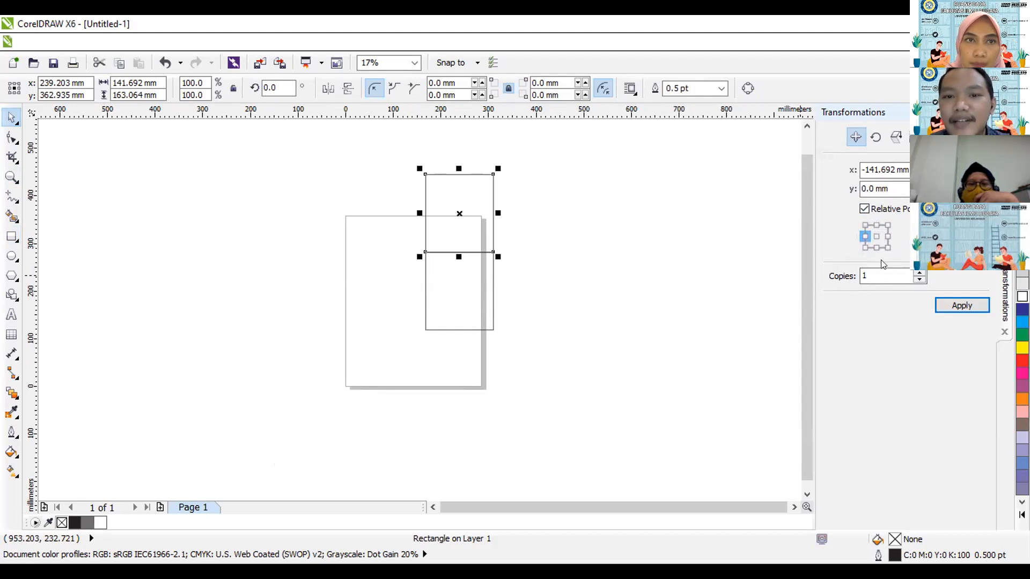
left_click(969, 304)
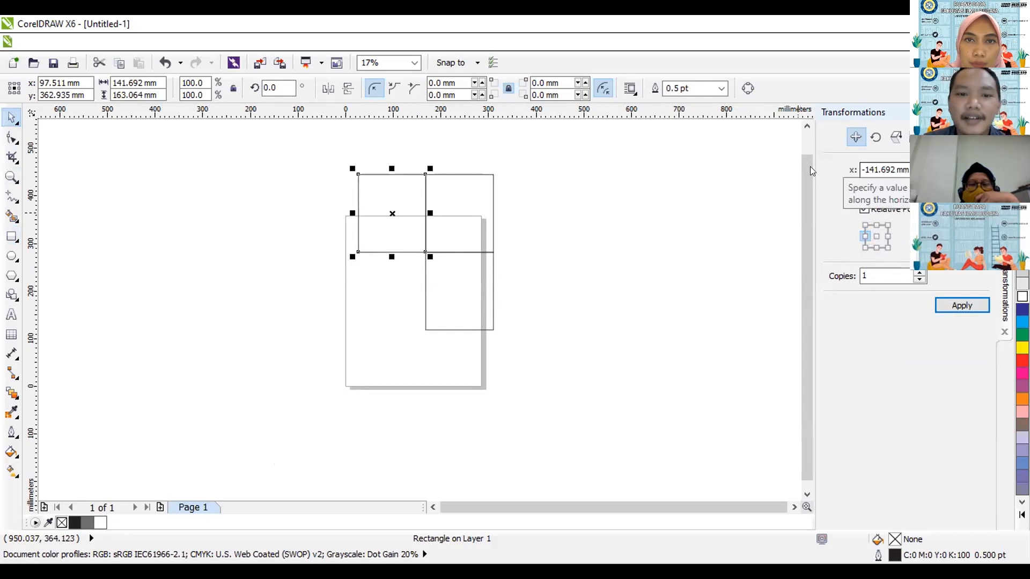
left_click(875, 138)
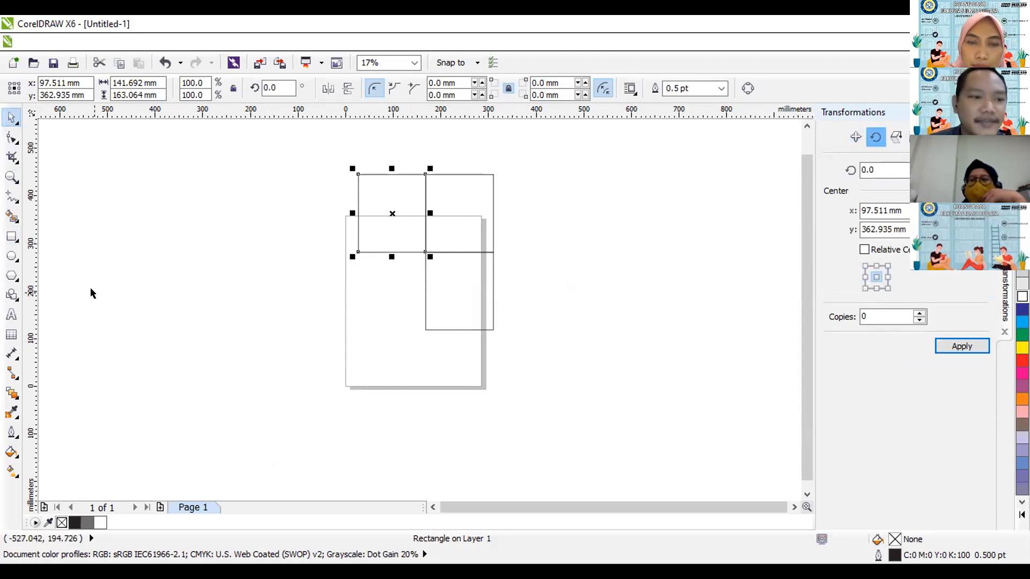
Examine the Basic Shapes categories and presets and the Polygon and Star tool variants.
left_click(15, 299)
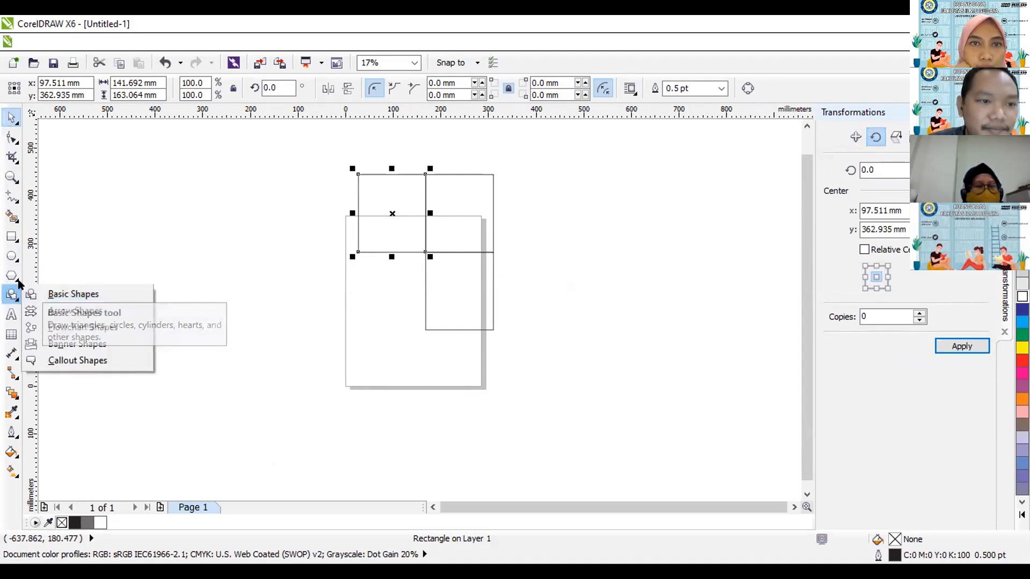
left_click(48, 294)
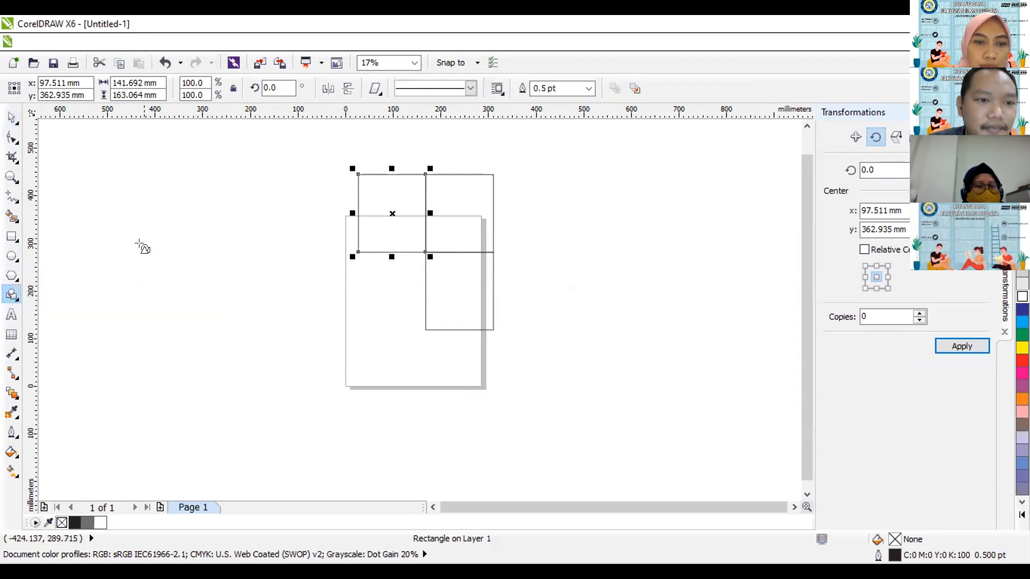
left_click(376, 88)
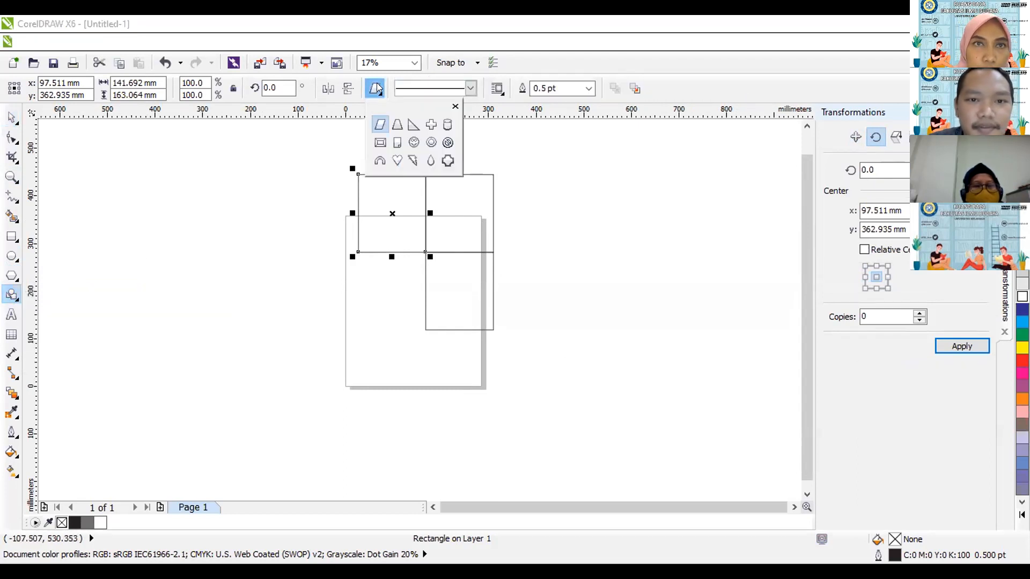
left_click(18, 300)
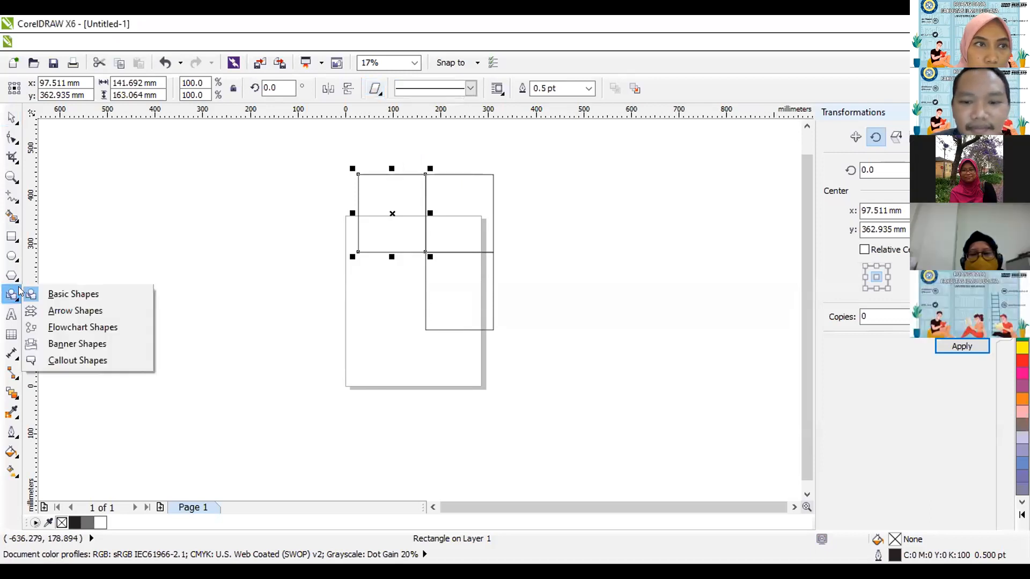
left_click(17, 282)
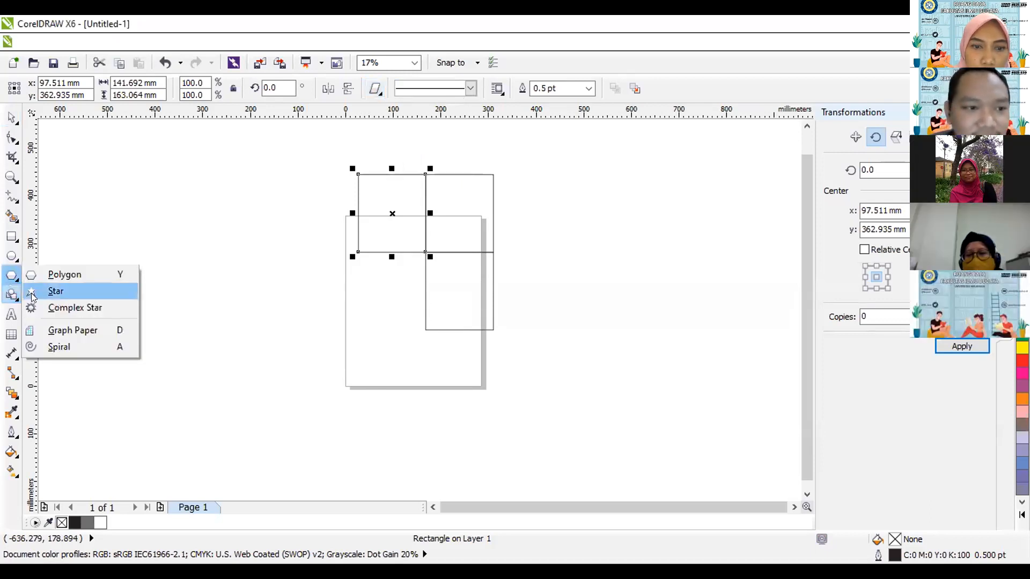
left_click(119, 292)
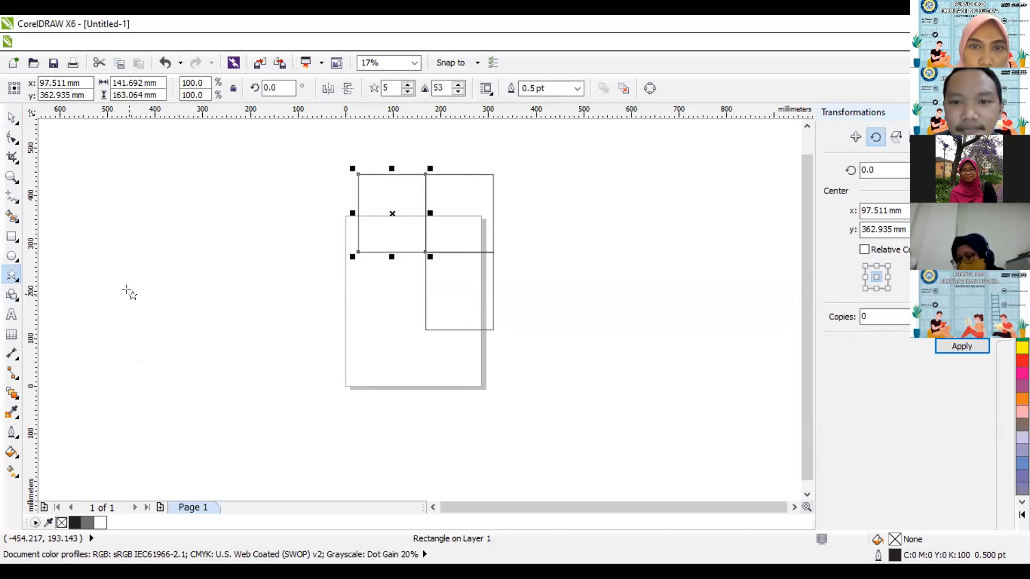
left_click(11, 117)
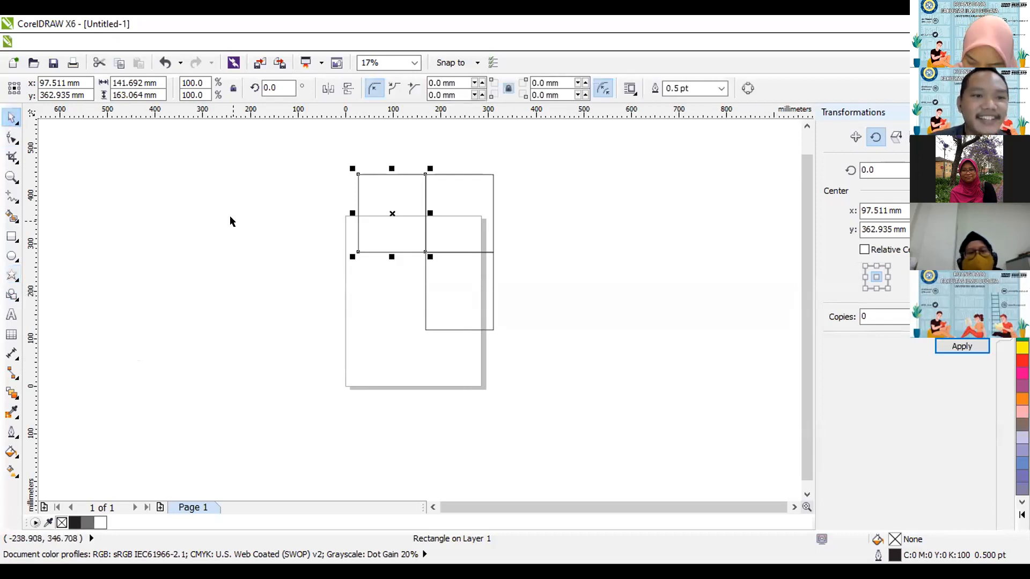
left_click(224, 193)
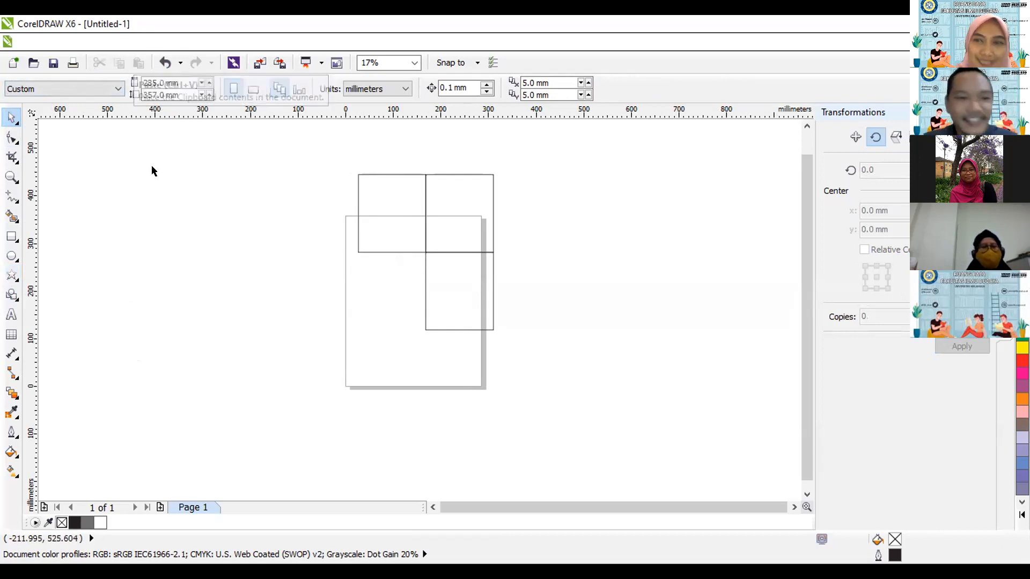
left_click(12, 275)
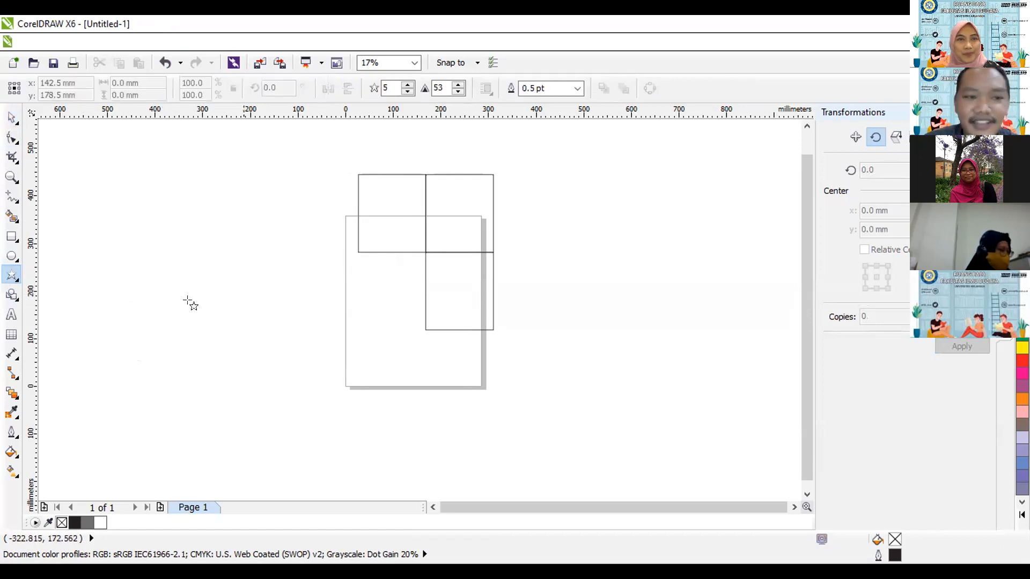
left_click(12, 294)
left_click(16, 297)
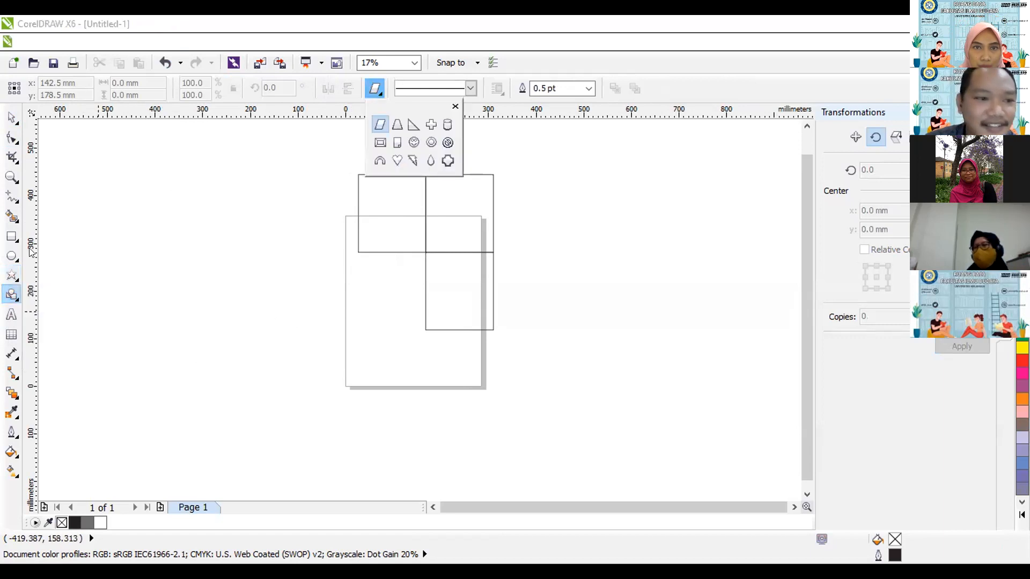
Draw a three-pointed star about 356 by 313 mm and move it into the empty area left of the page.
left_click(12, 275)
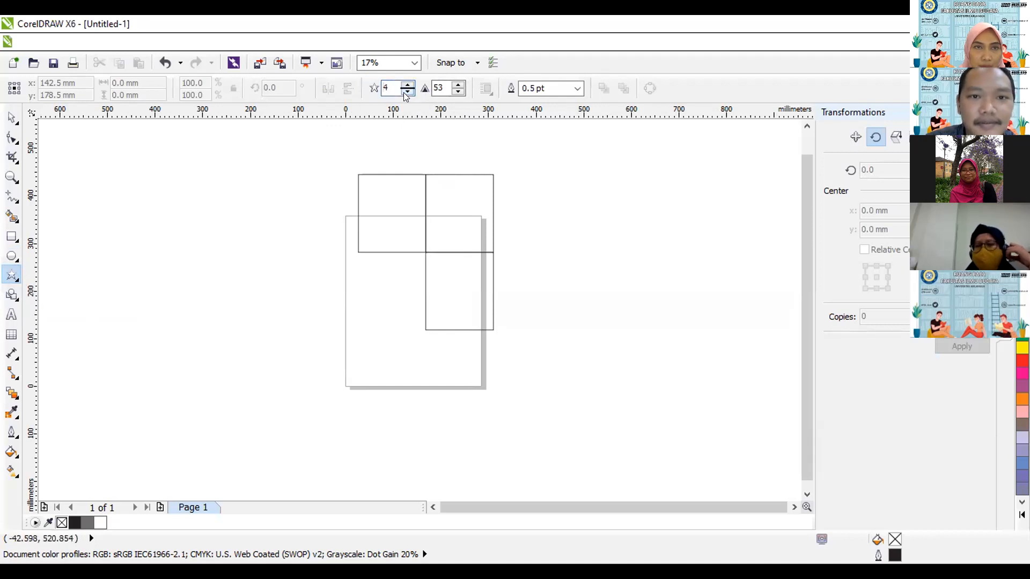
left_click_drag(261, 255, 445, 410)
key("space")
left_click_drag(372, 379, 210, 348)
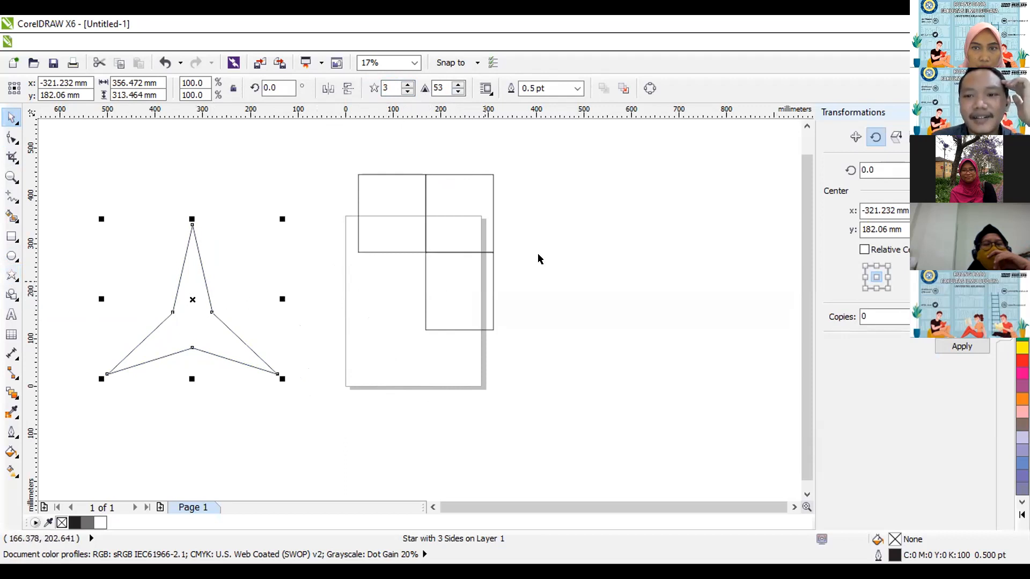
Rotate the three-pointed star by 90 degrees about its centre and undo the rotation.
left_click_drag(886, 168, 843, 169)
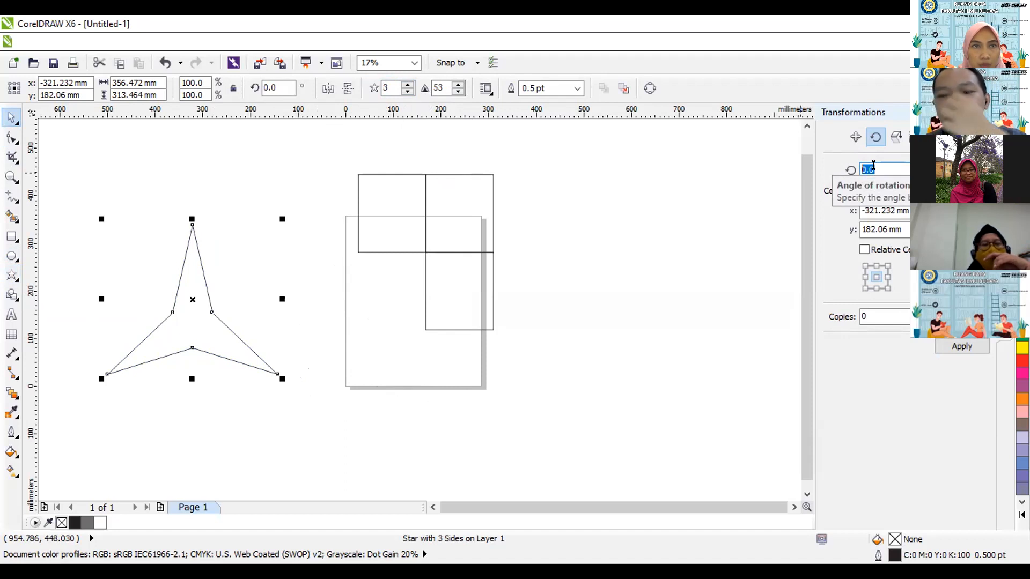
type("90")
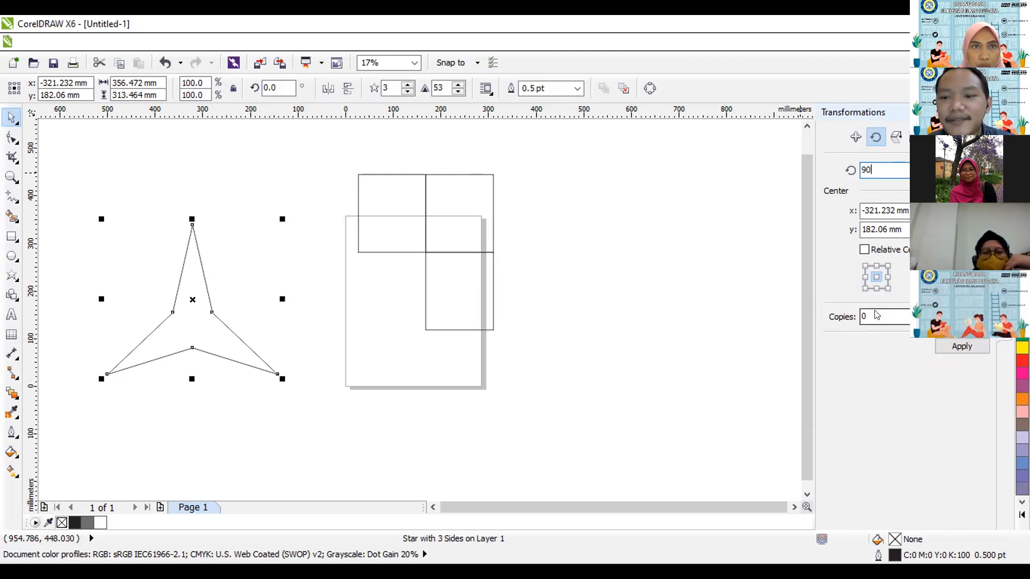
left_click(963, 347)
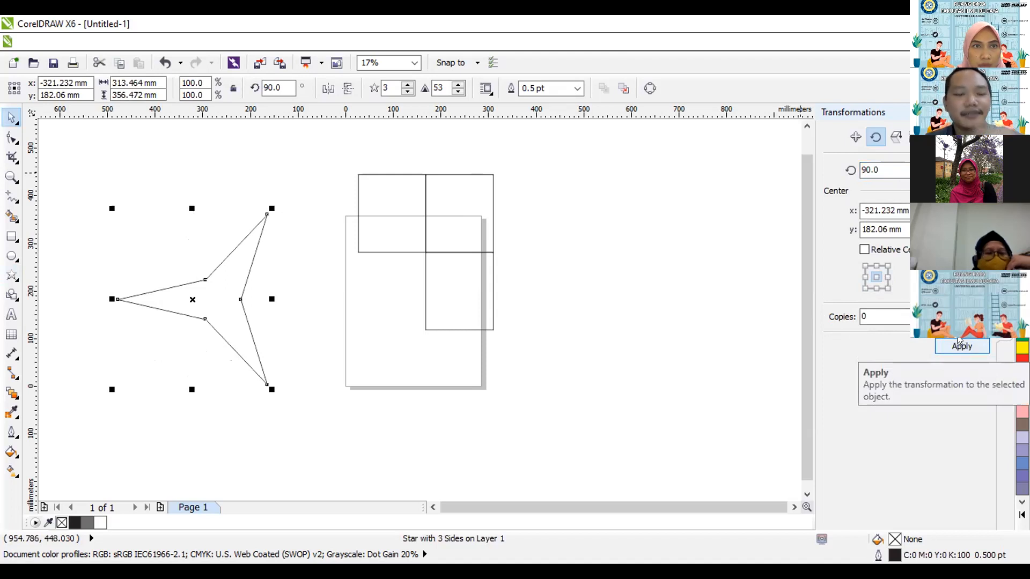
key("ctrl+z")
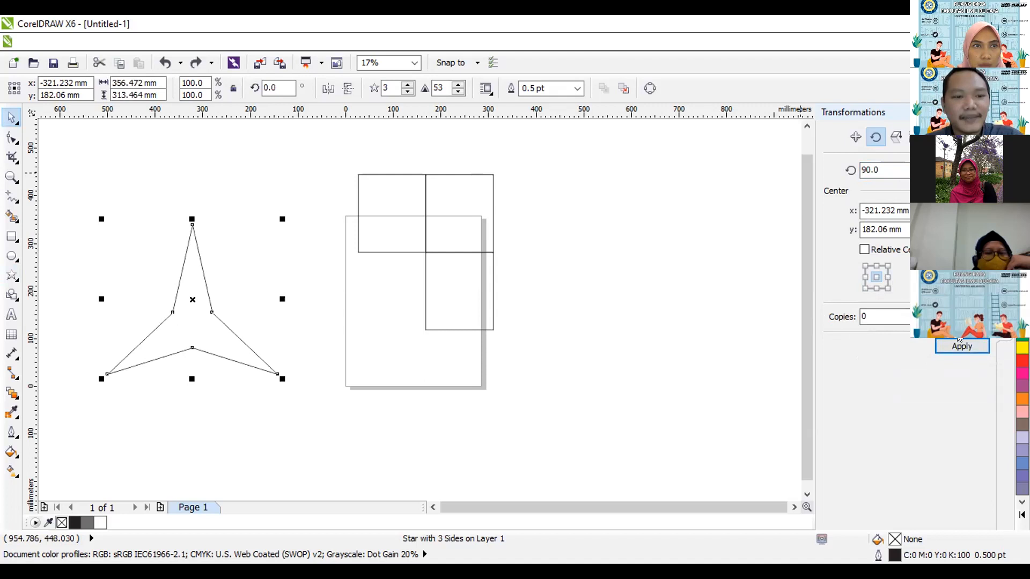
Rotate the three-pointed star by 180 degrees about its centre with 0 copies.
left_click_drag(889, 169, 841, 180)
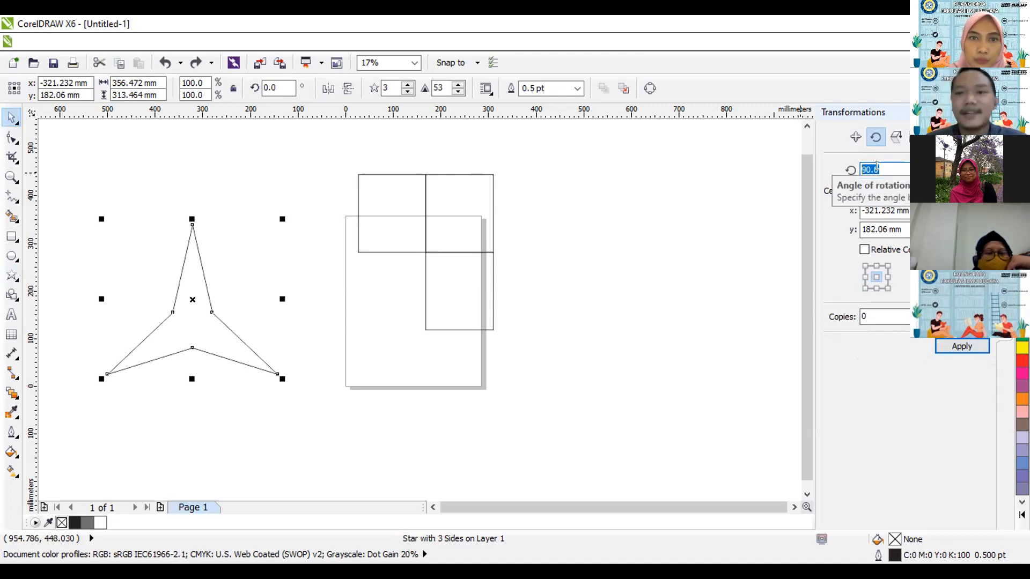
type("180")
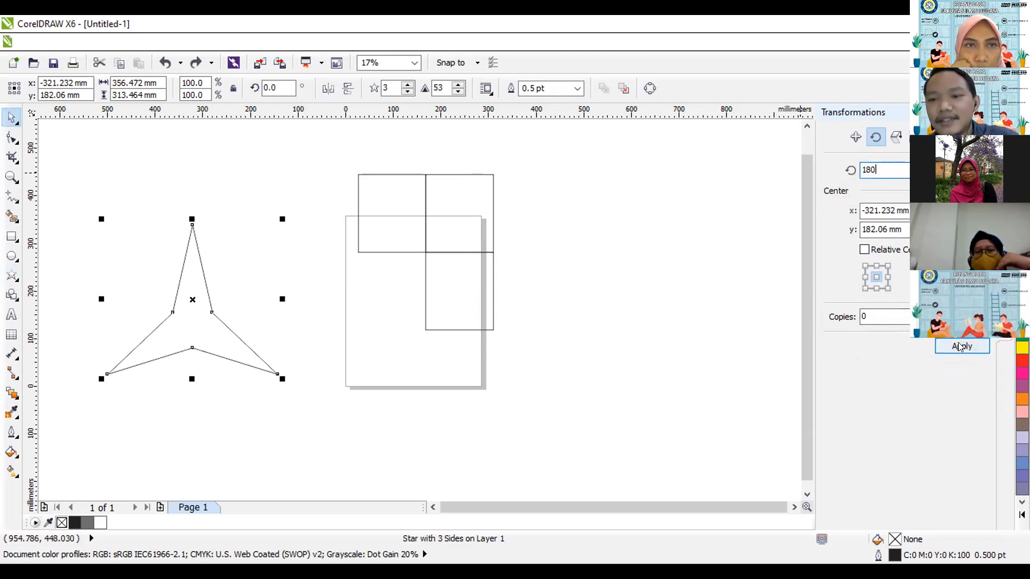
left_click(961, 346)
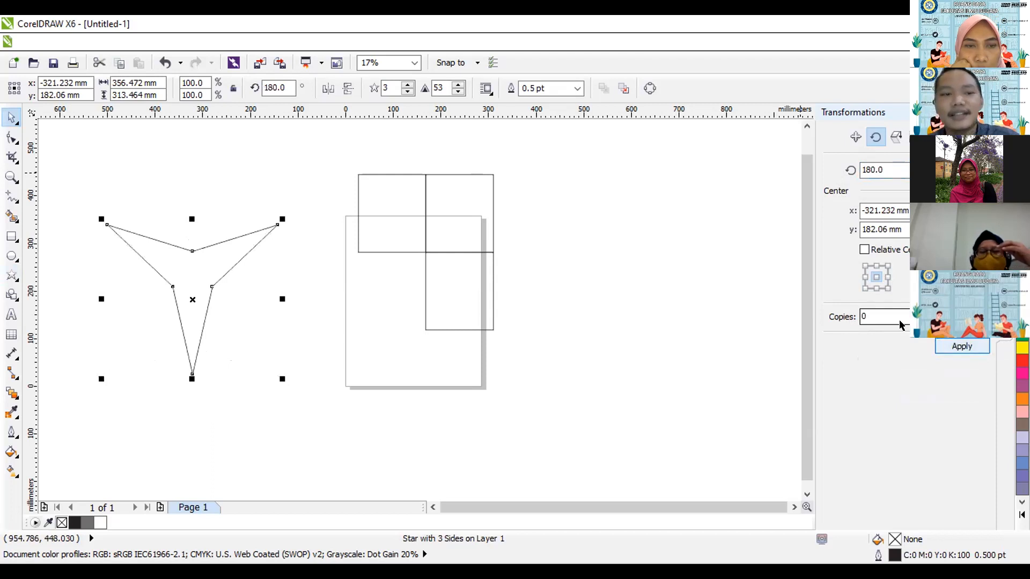
Deselect the star and examine the available Transformations commands.
left_click(185, 154)
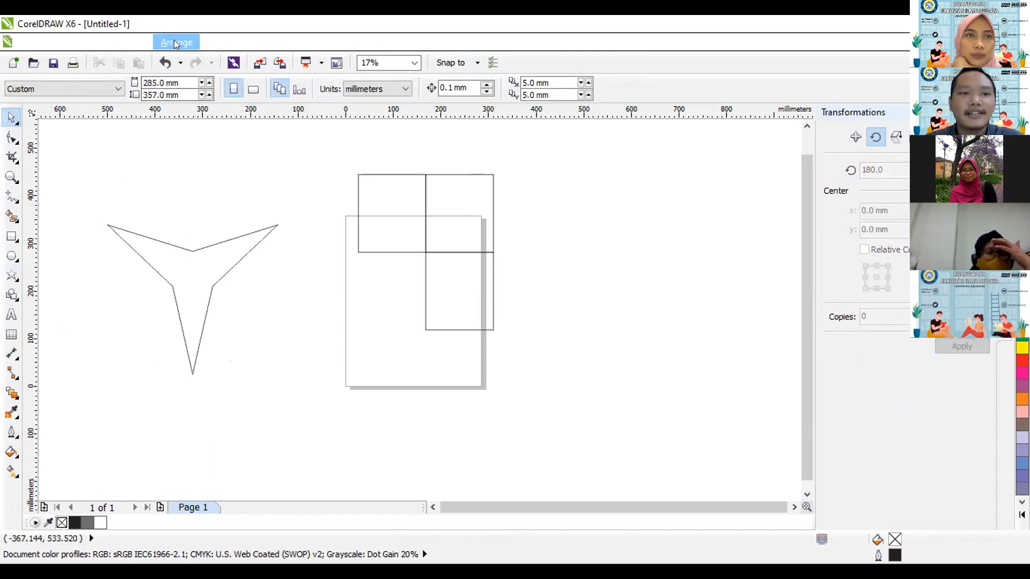
left_click(175, 43)
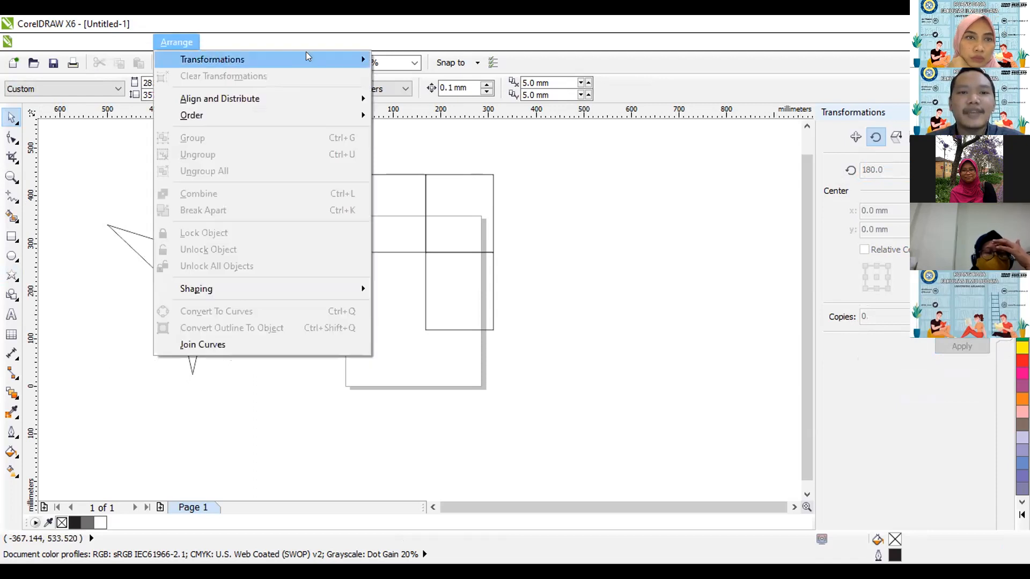
mouse_move(306, 59)
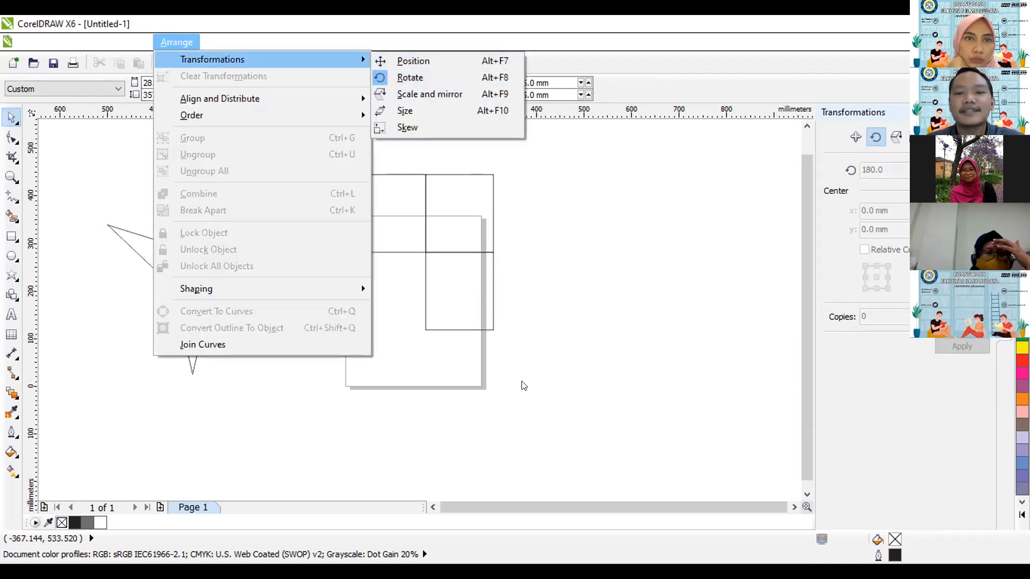
left_click(869, 199)
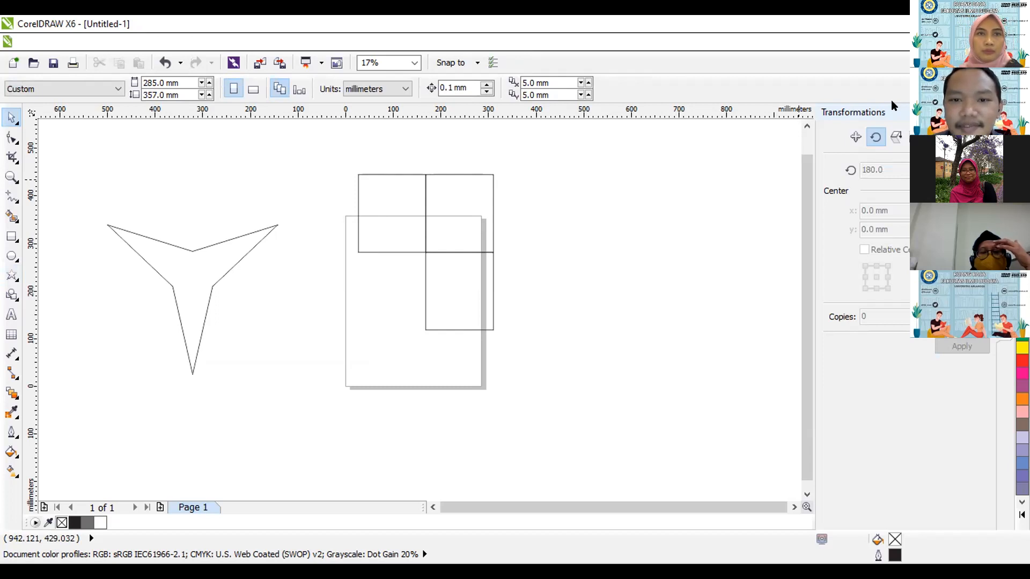
Show the Scale and Mirror settings for the three-pointed star and move the star to about x -536.5 mm, y 178.9 mm.
left_click(209, 301)
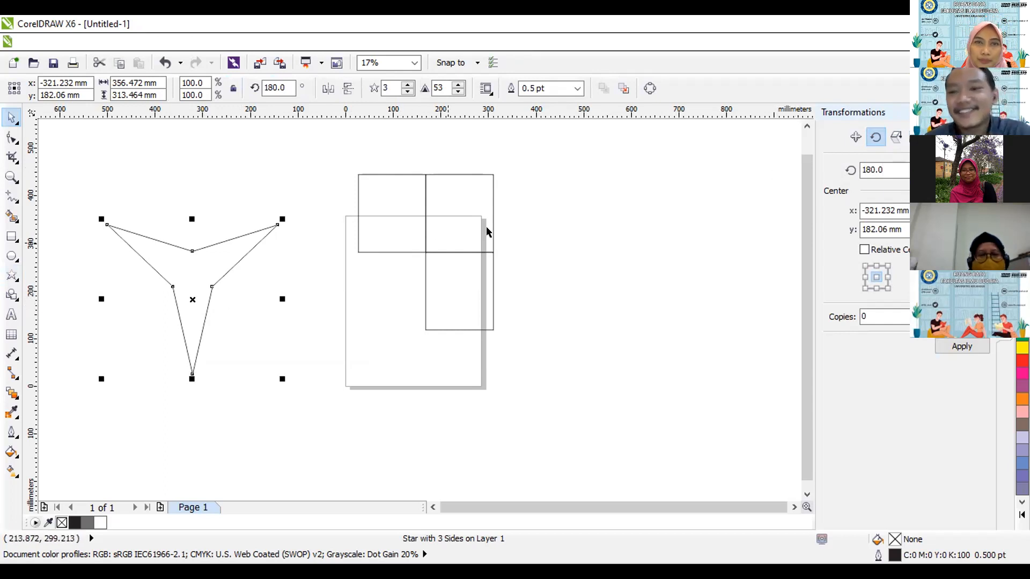
left_click(896, 136)
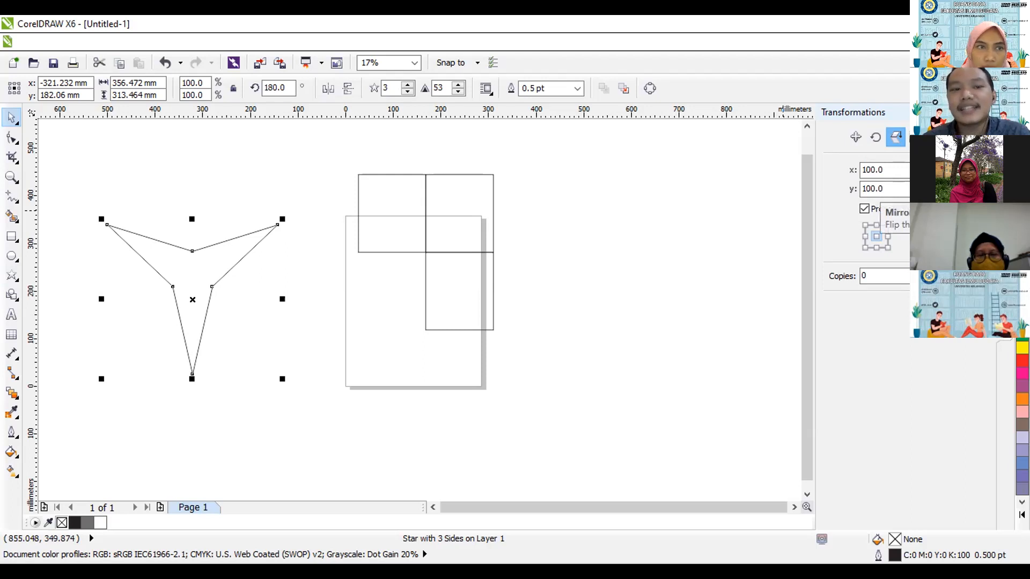
left_click_drag(191, 296, 91, 295)
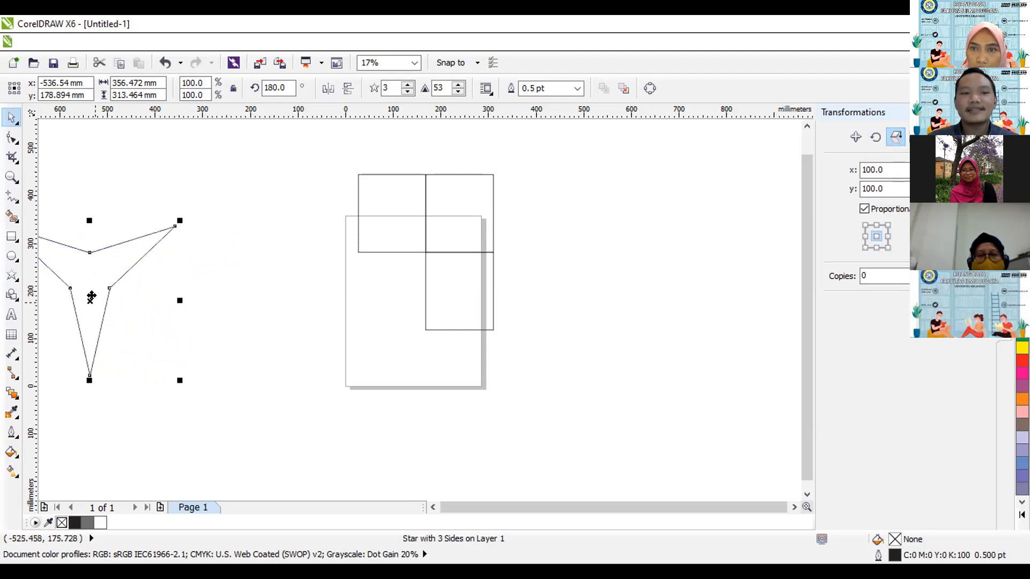
left_click(432, 507)
left_click(433, 507)
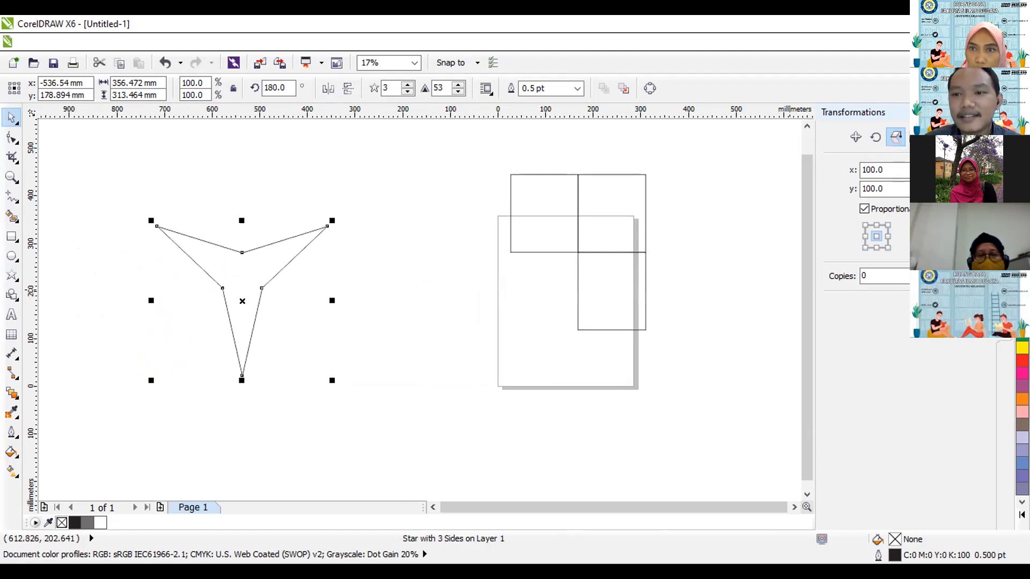
Set the mirror to 1 copy and try to mirror the three-pointed star, including about its right-middle anchor.
left_click(886, 270)
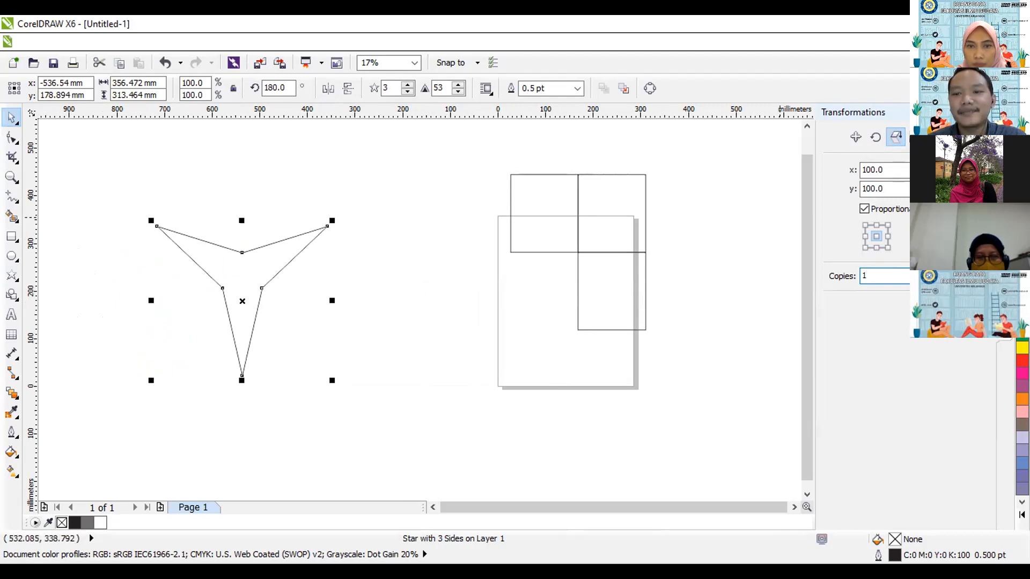
left_click(956, 304)
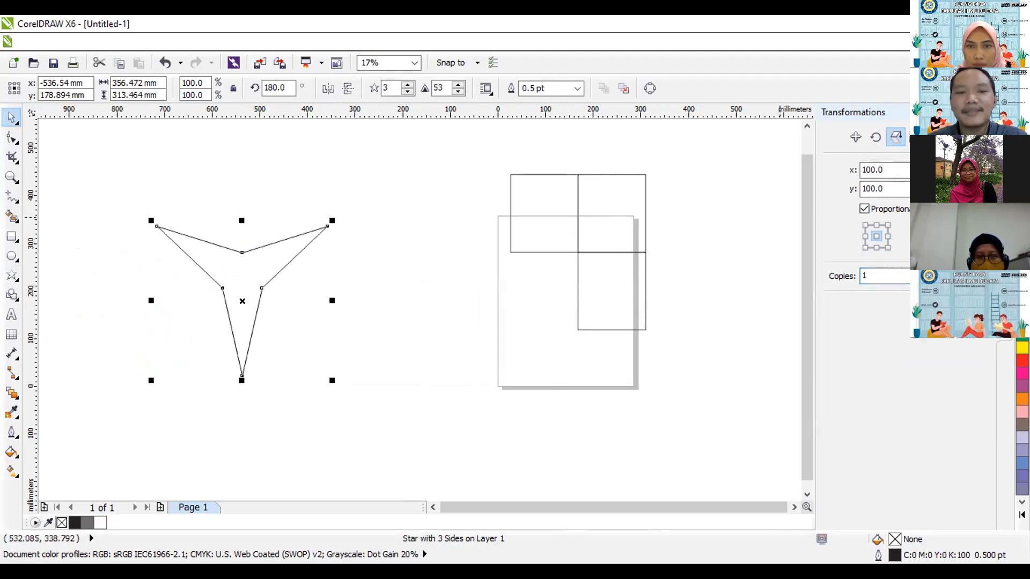
left_click(889, 236)
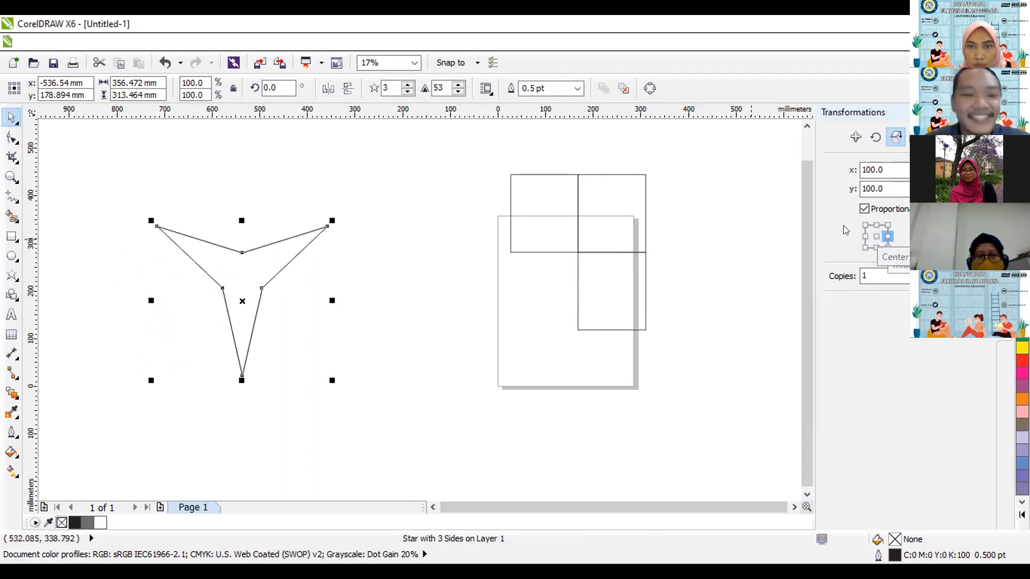
left_click(395, 388)
left_click(224, 284)
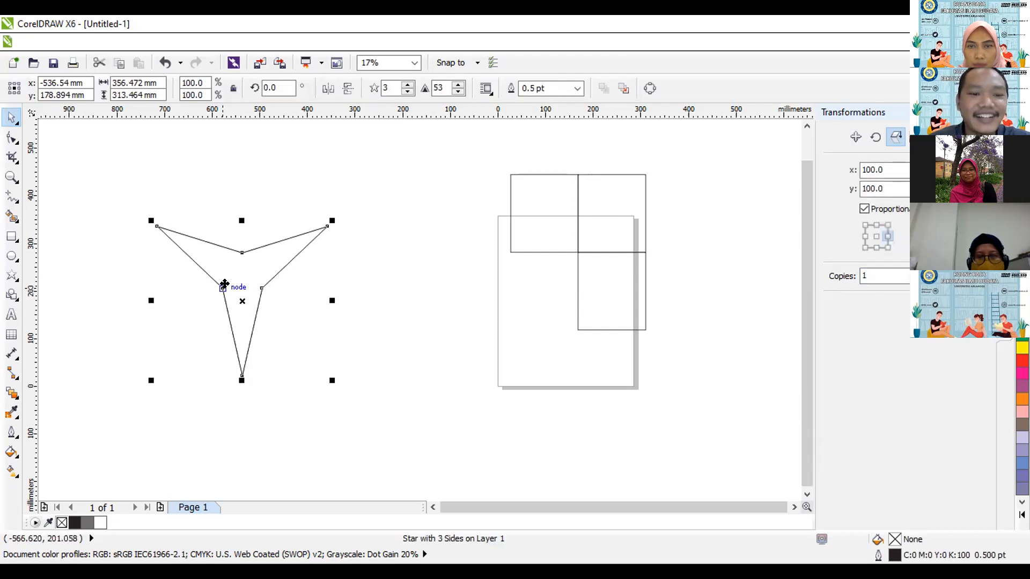
left_click(229, 286)
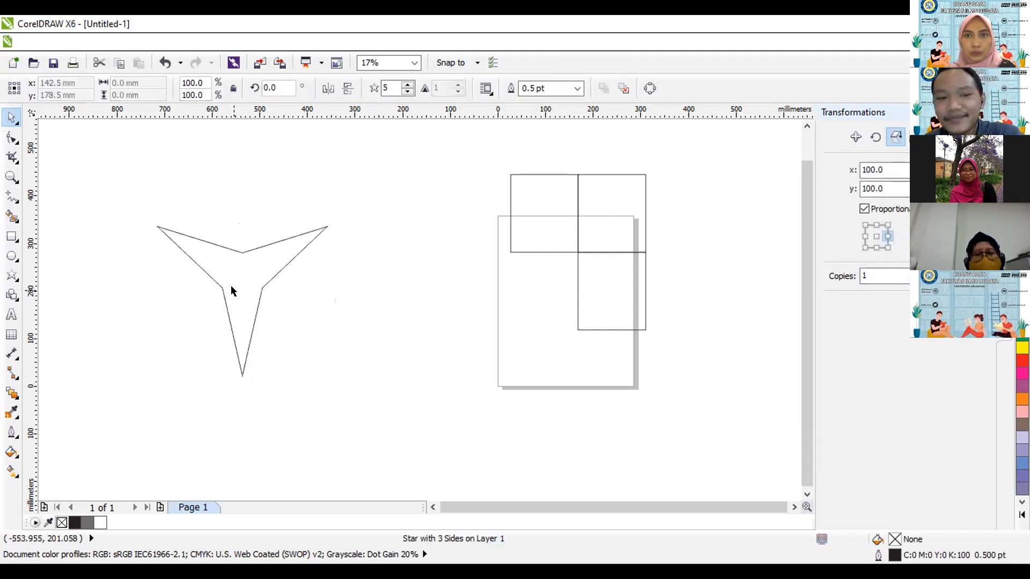
left_click(230, 291)
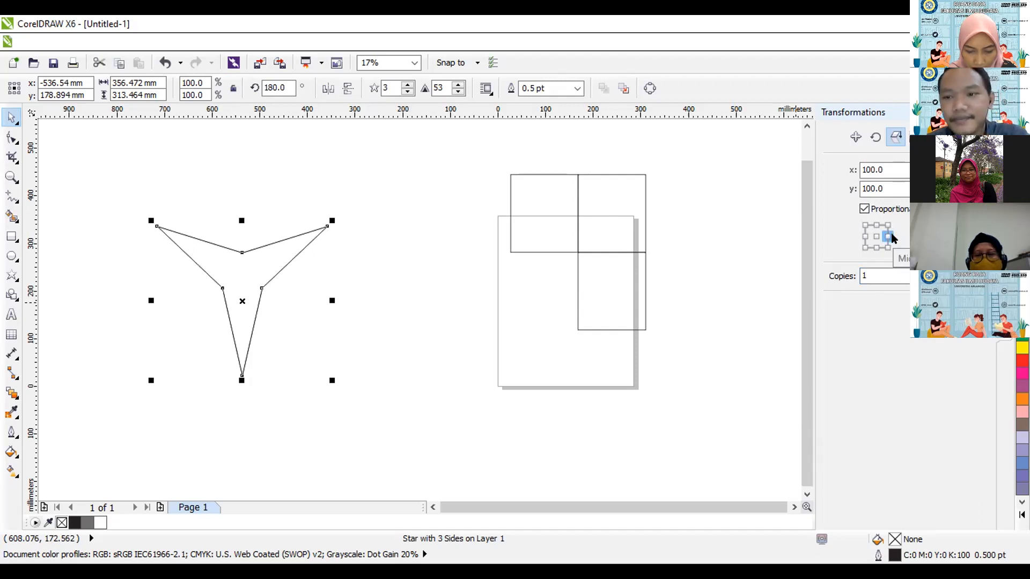
key("Escape")
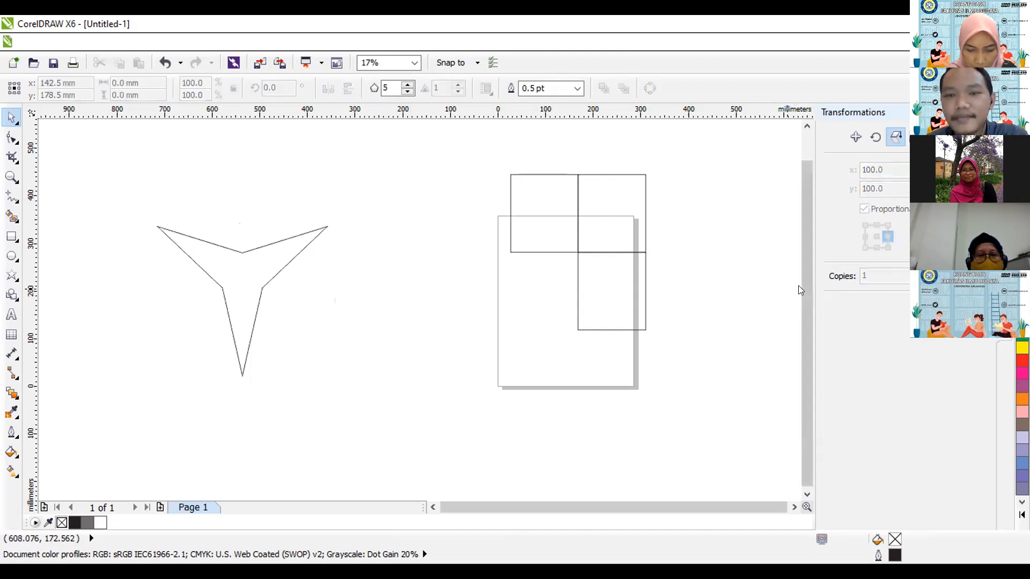
left_click(251, 283)
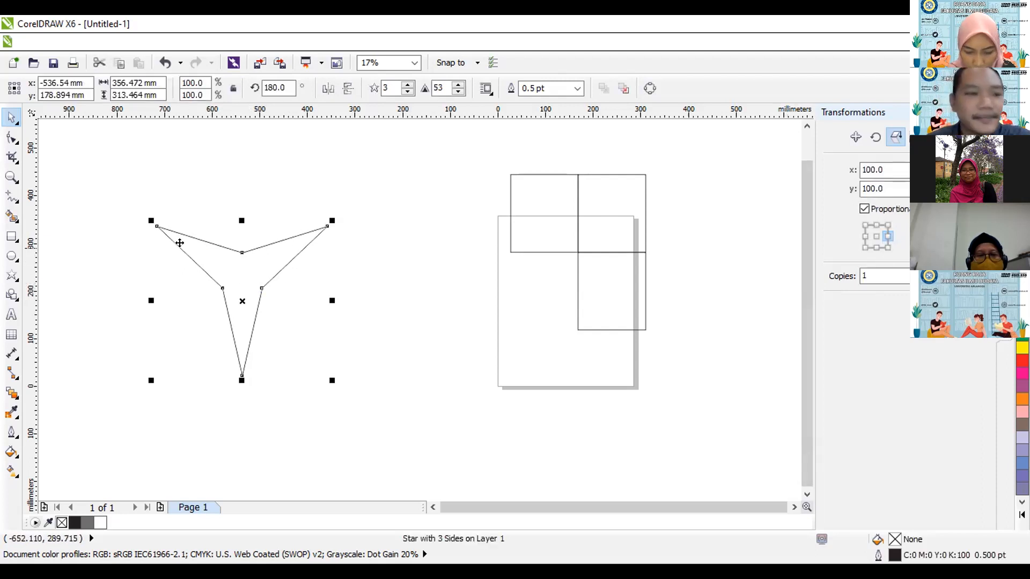
Draw a smiley face basic shape about 255 by 255 mm between the star and the page.
left_click(15, 298)
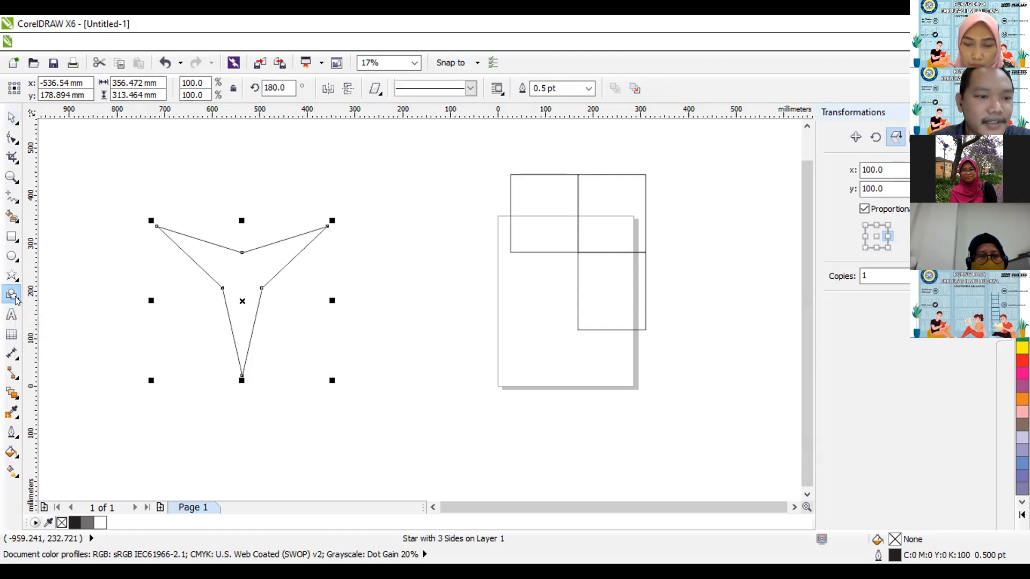
left_click(15, 299)
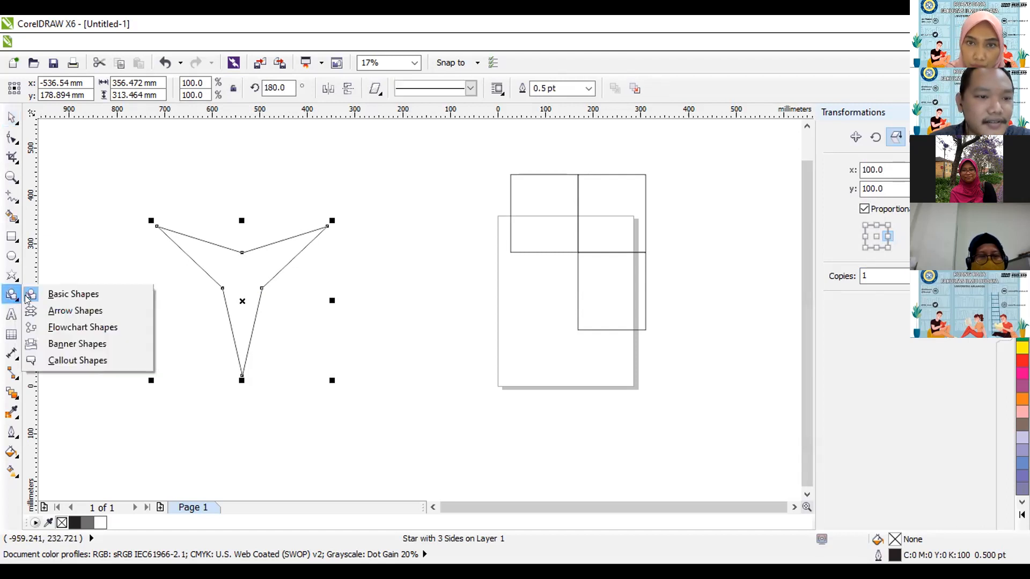
left_click(375, 89)
left_click(375, 89)
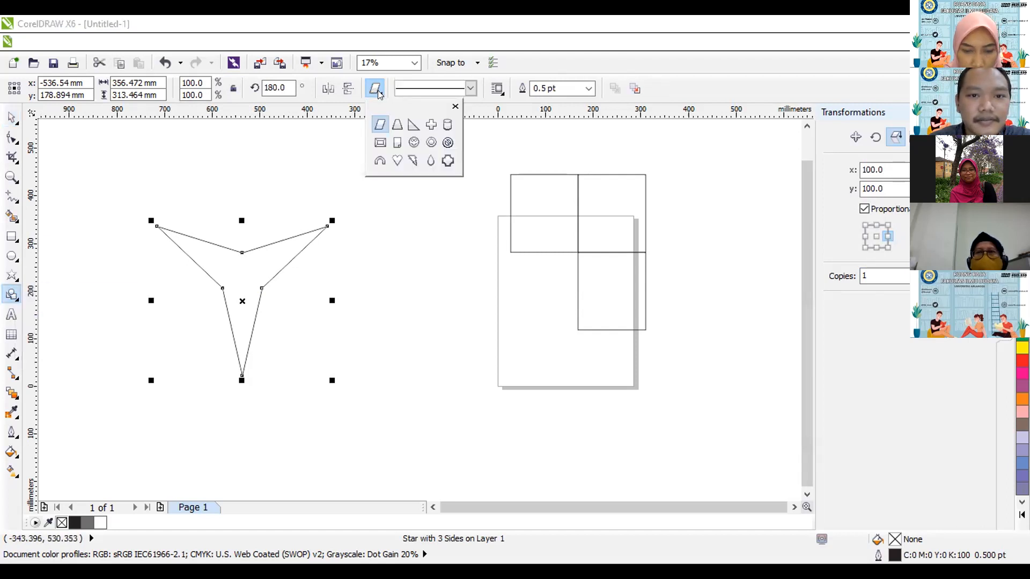
left_click(414, 142)
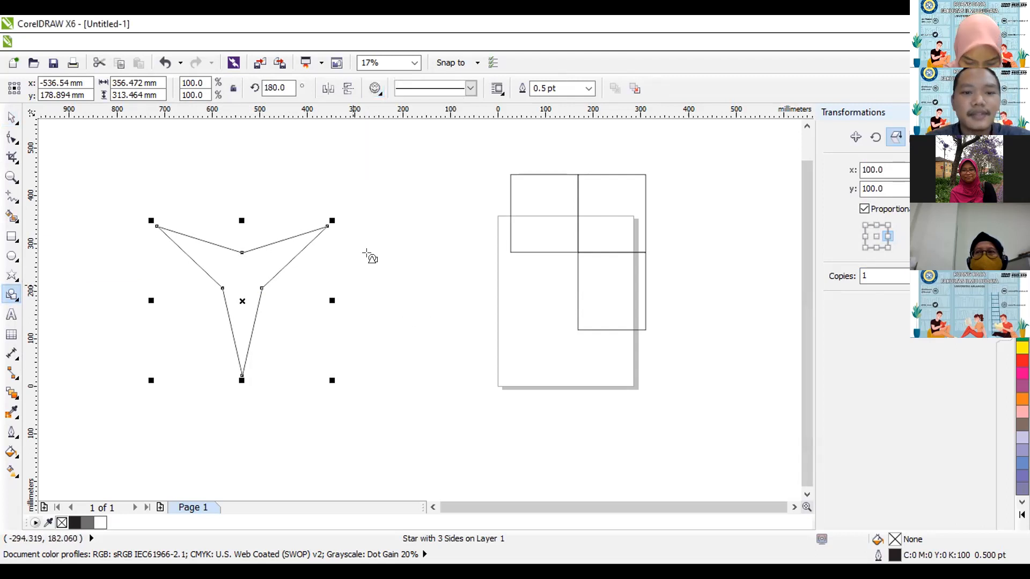
left_click_drag(347, 253, 468, 374)
Mirror the smiley face about its top-middle anchor with 1 copy, placing an upside-down face directly above the original.
left_click(11, 116)
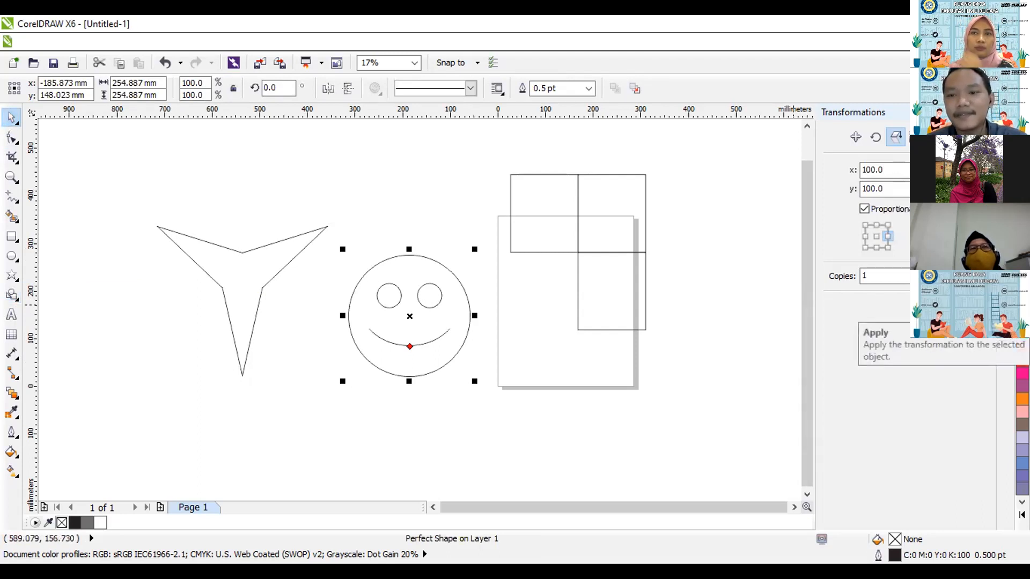
left_click(877, 226)
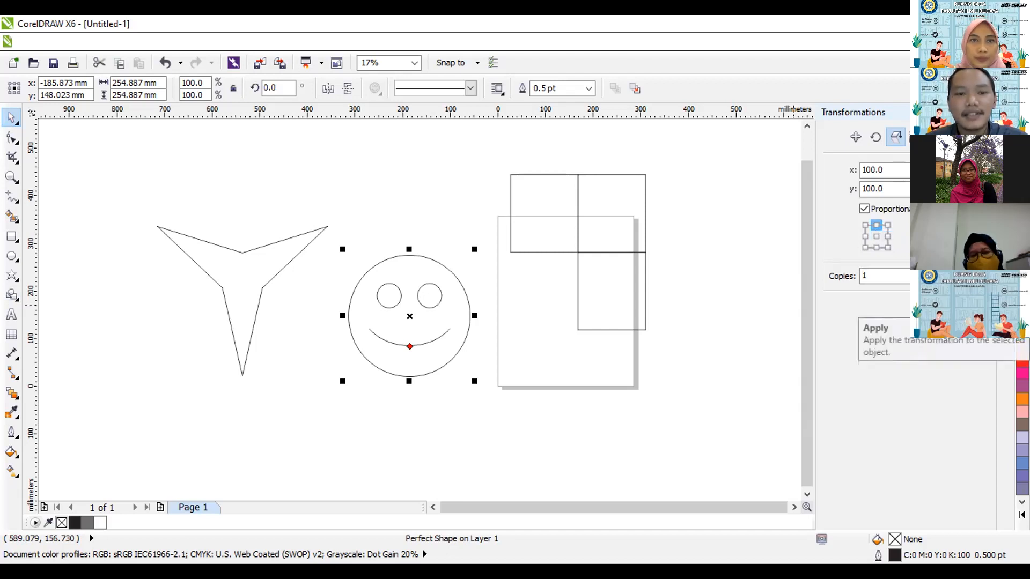
left_click(939, 307)
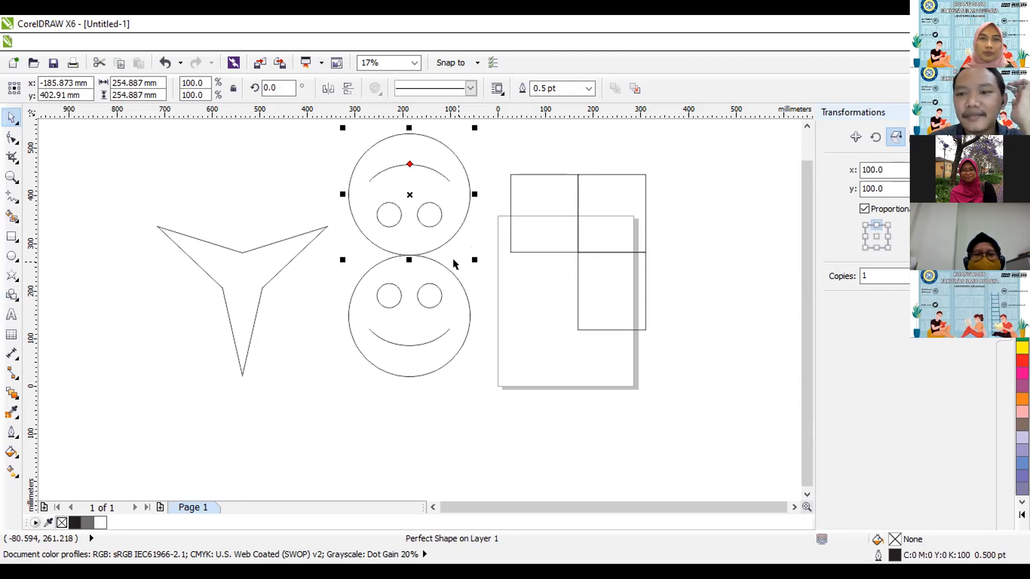
Mirror the upper smiley face about its left-middle anchor with 1 copy and delete that new copy.
left_click(888, 236)
left_click(864, 236)
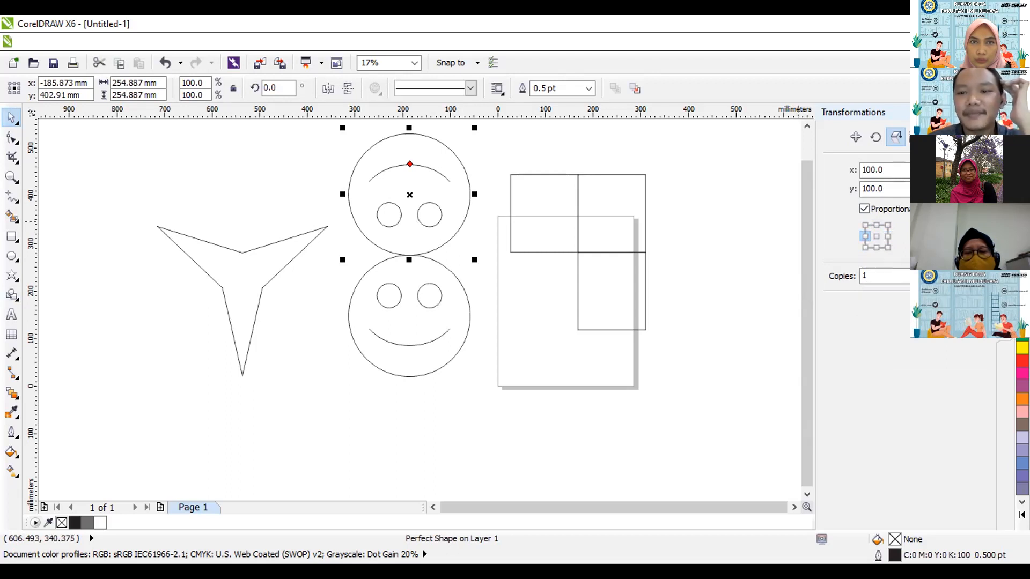
left_click(933, 307)
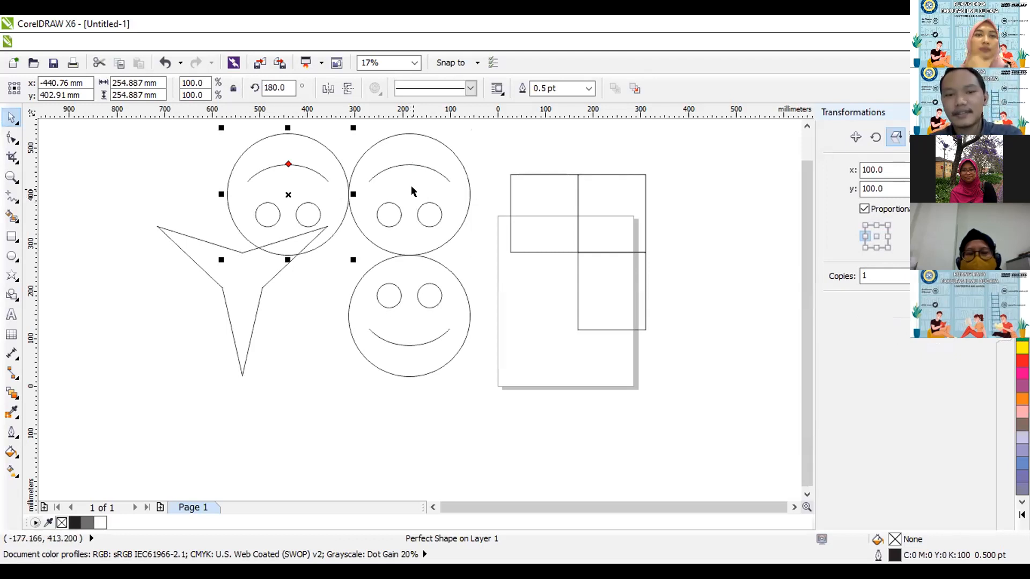
key("Delete")
Examine the Size and Skew transformation settings and return to the Scale and Mirror settings.
left_click(916, 137)
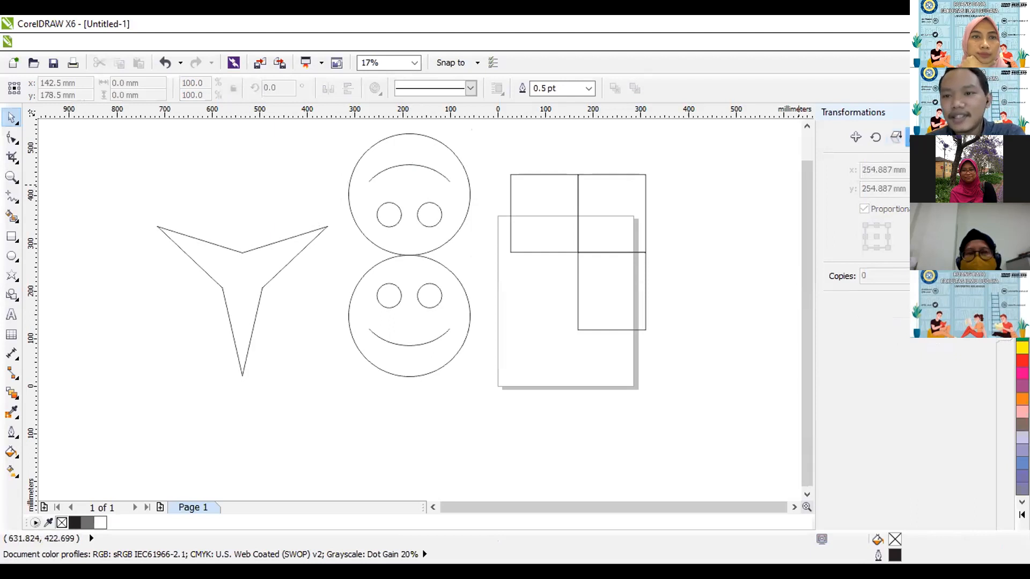
left_click(935, 136)
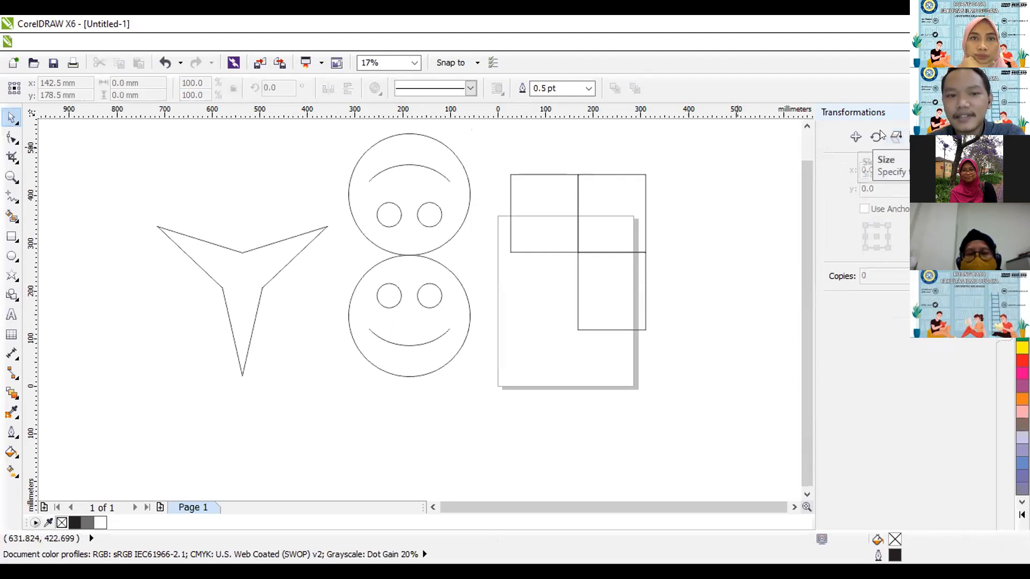
key("Tab")
left_click(895, 136)
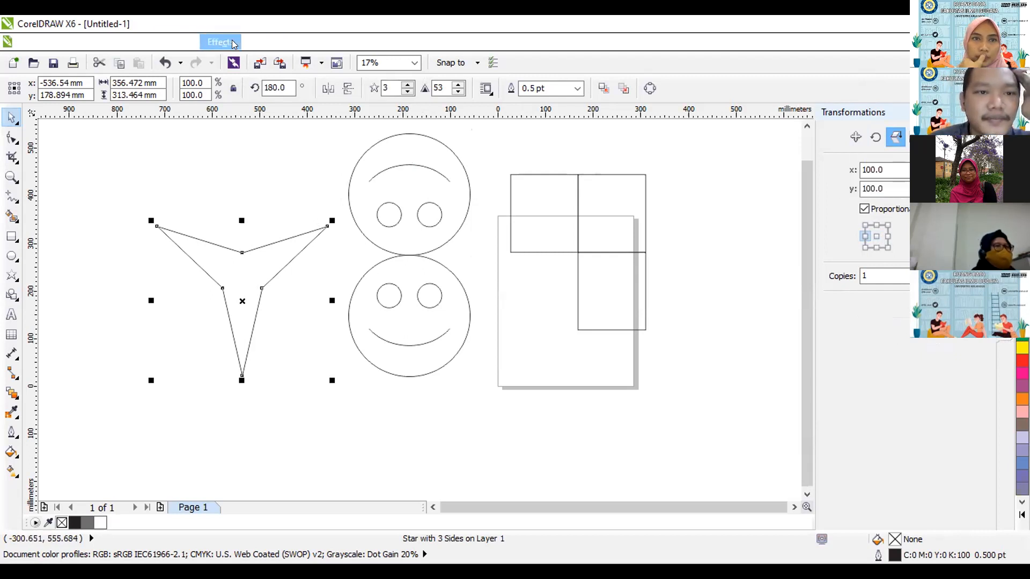
Examine the available Effects, Bitmaps and Text commands and the character, paragraph and frame settings in Text Properties.
left_click(193, 142)
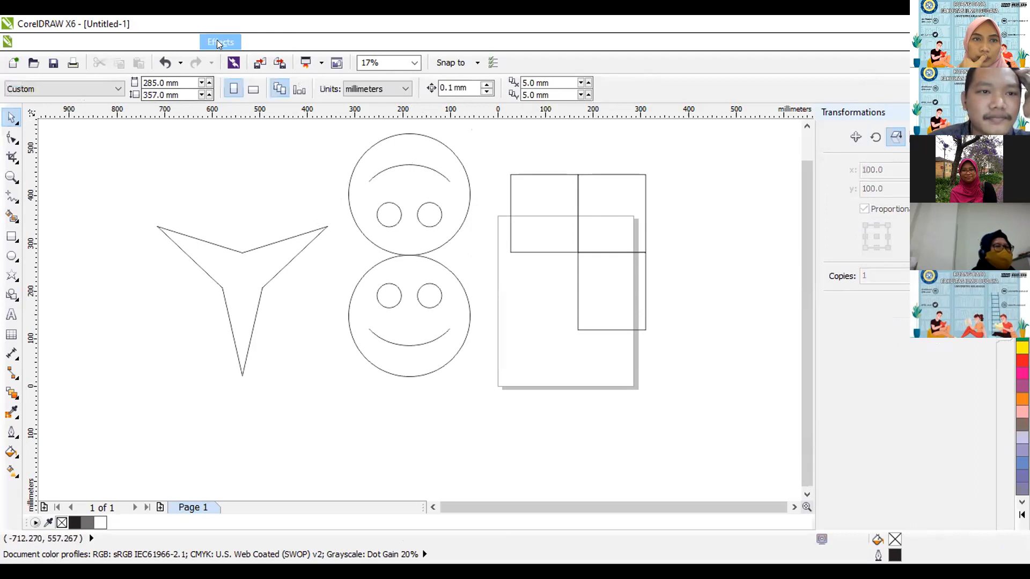
left_click(217, 39)
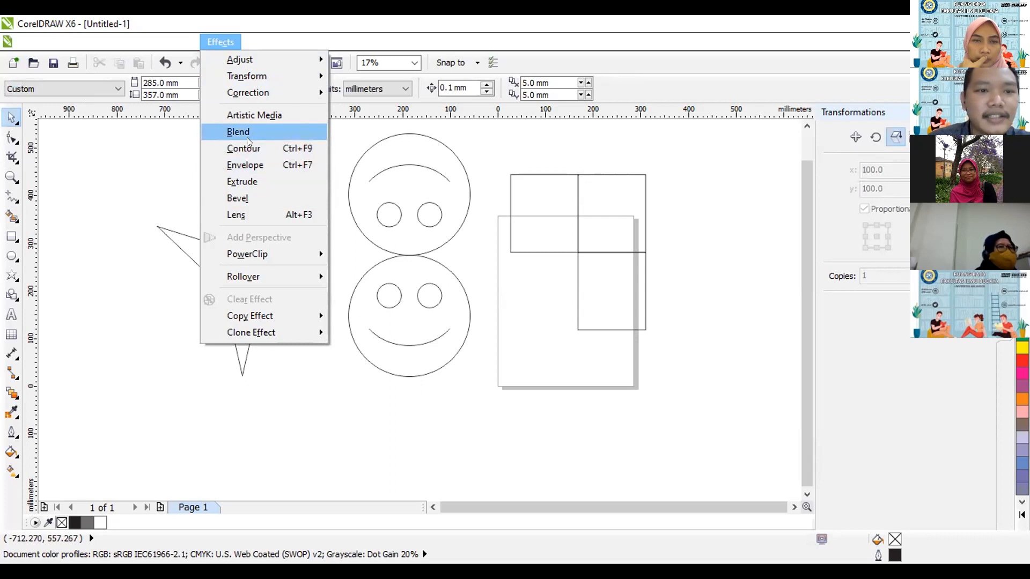
mouse_move(254, 43)
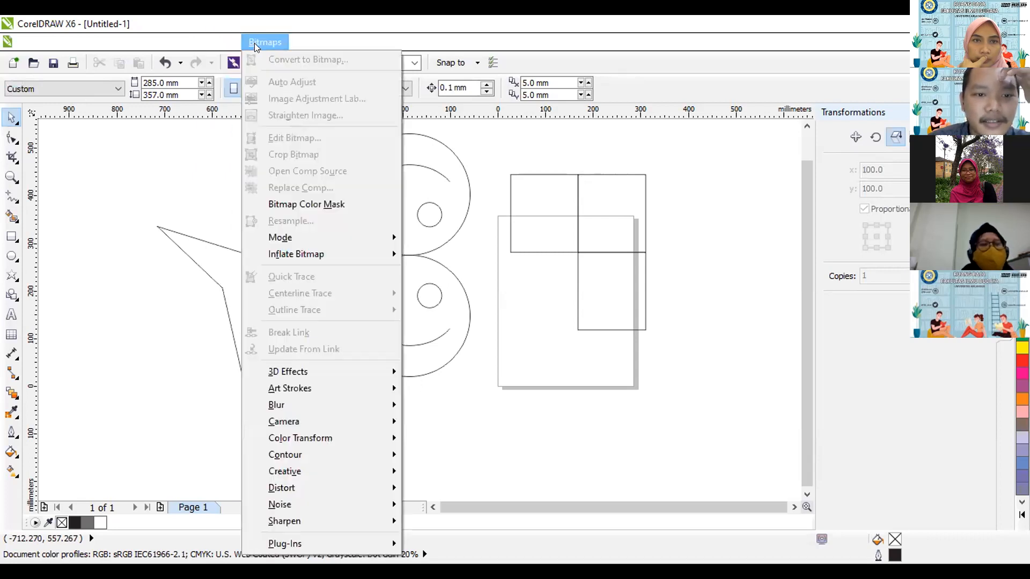
mouse_move(295, 45)
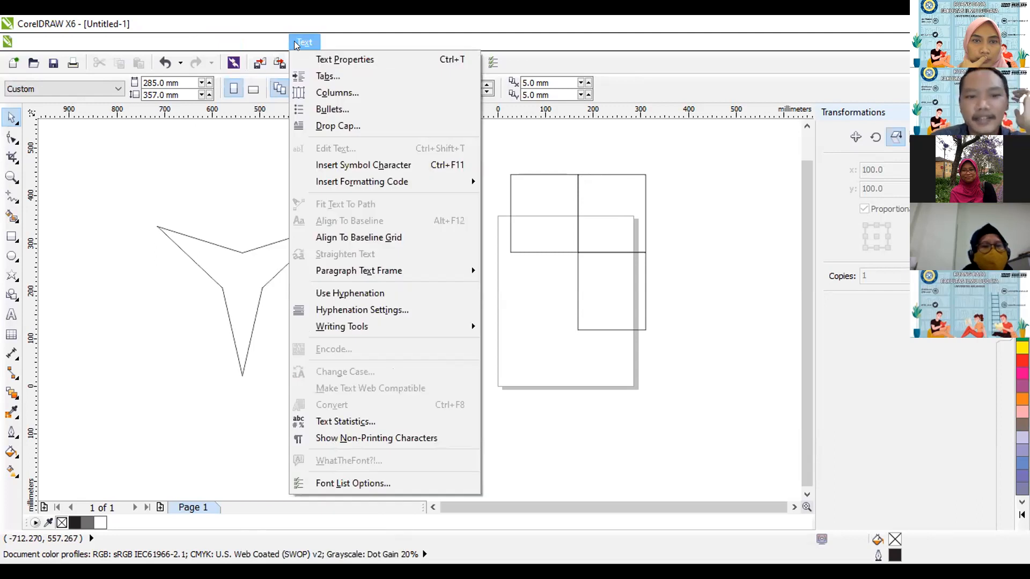
left_click(323, 58)
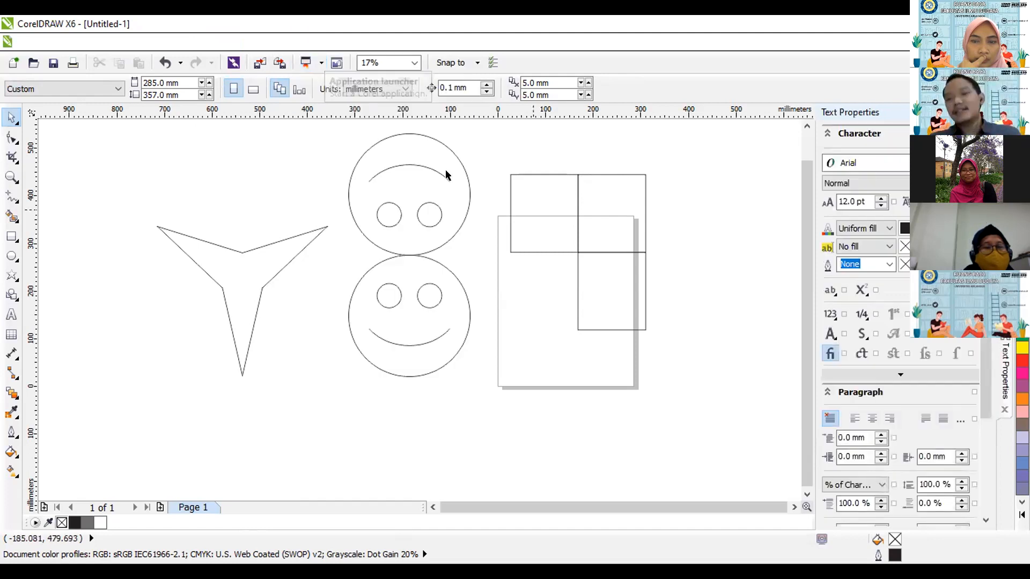
scroll(990, 369, "down", 3)
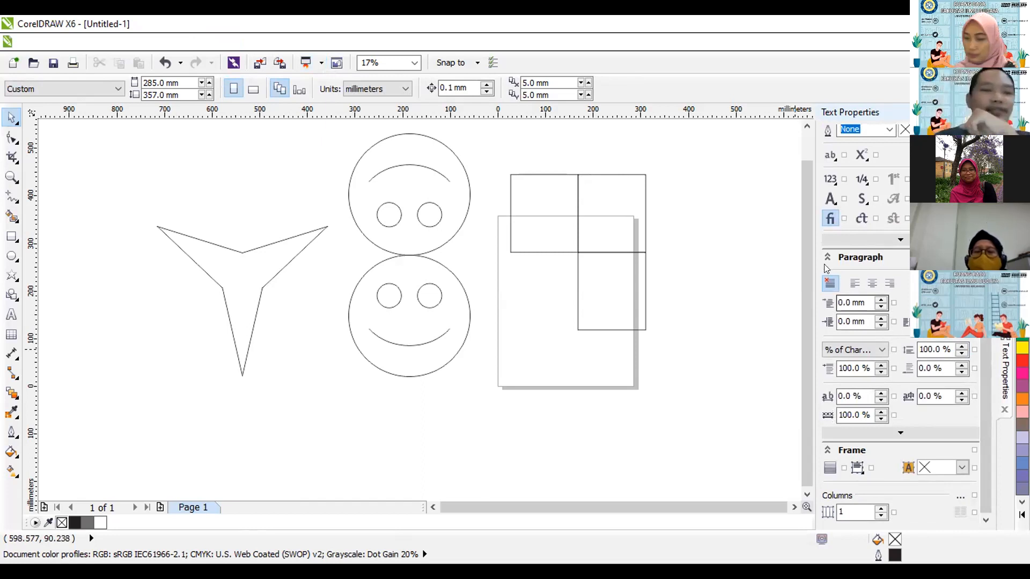
Add the artistic text "Pelatihan Corel Draw" at 72 pt above the three-pointed star shape.
left_click(11, 315)
left_click(115, 190)
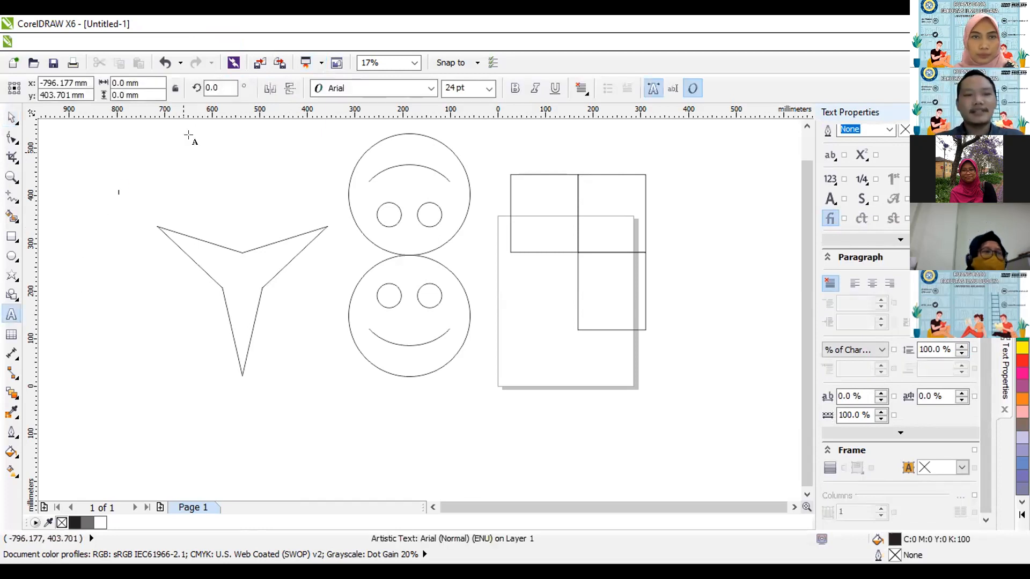
left_click(488, 89)
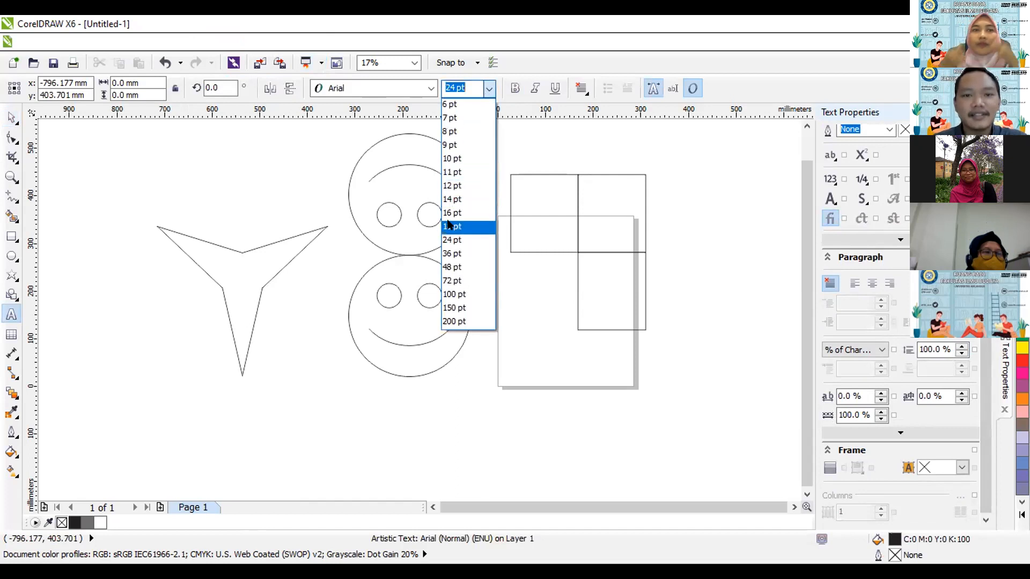
left_click(452, 281)
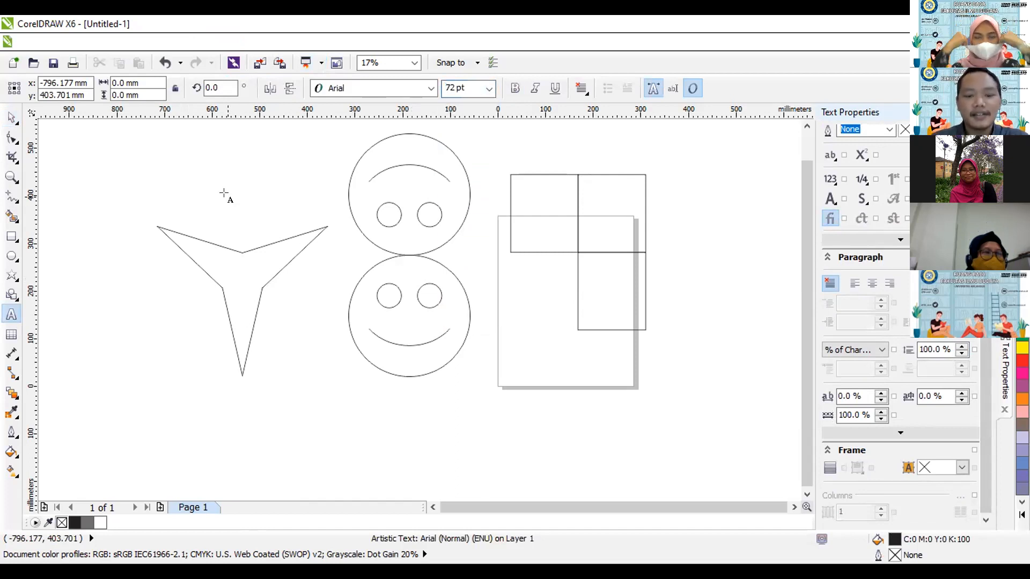
type("Pela")
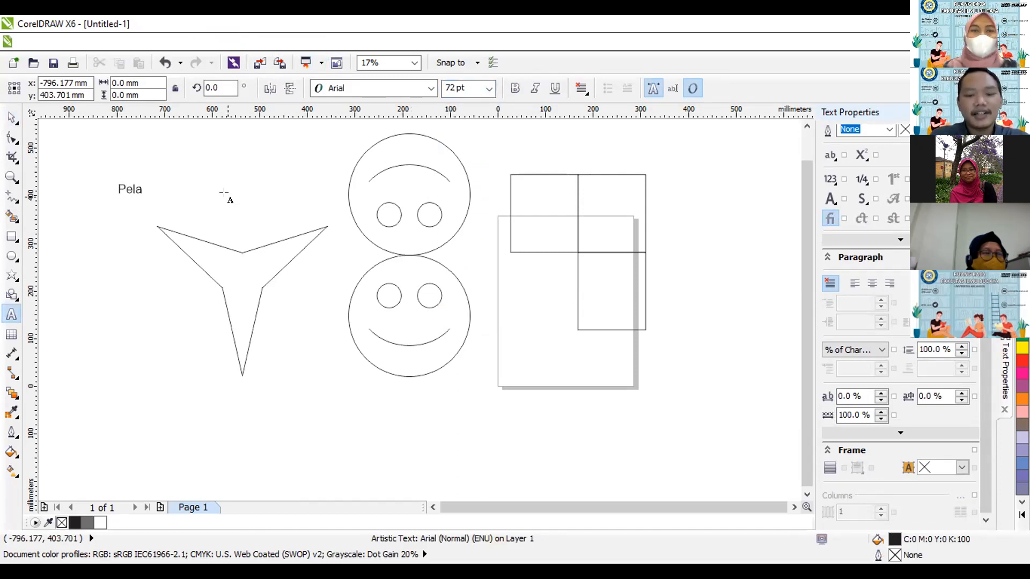
type("tihan Corel")
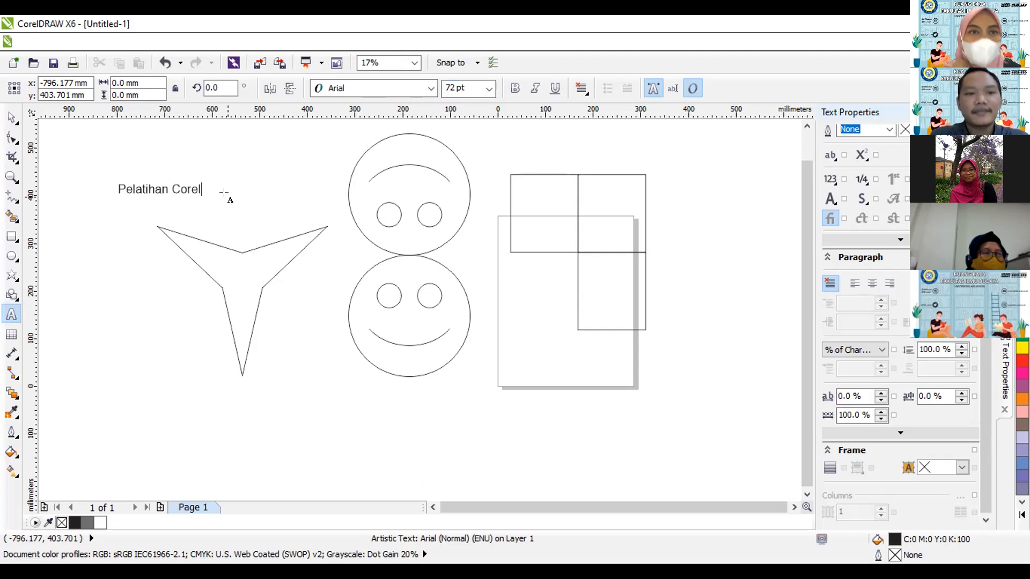
type(" Draw")
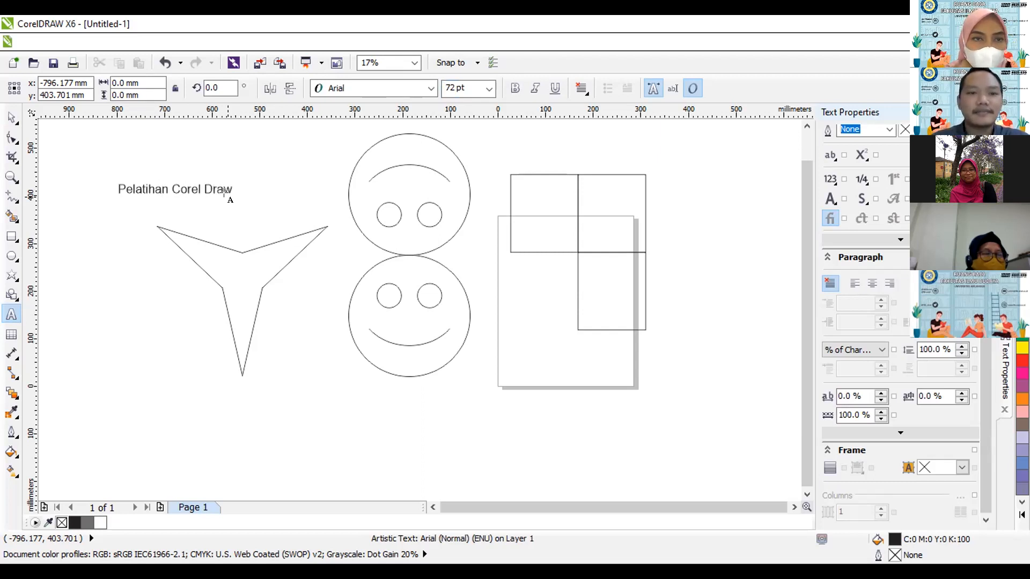
key("Escape")
left_click(14, 119)
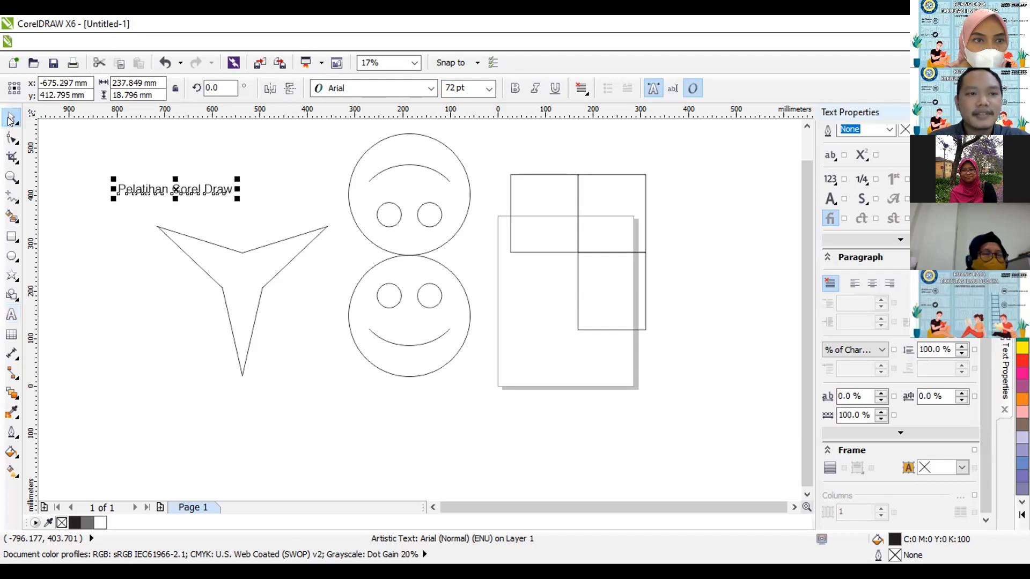
Set the text's font to bold Calibri and scale it up to about 334 mm wide.
left_click(431, 87)
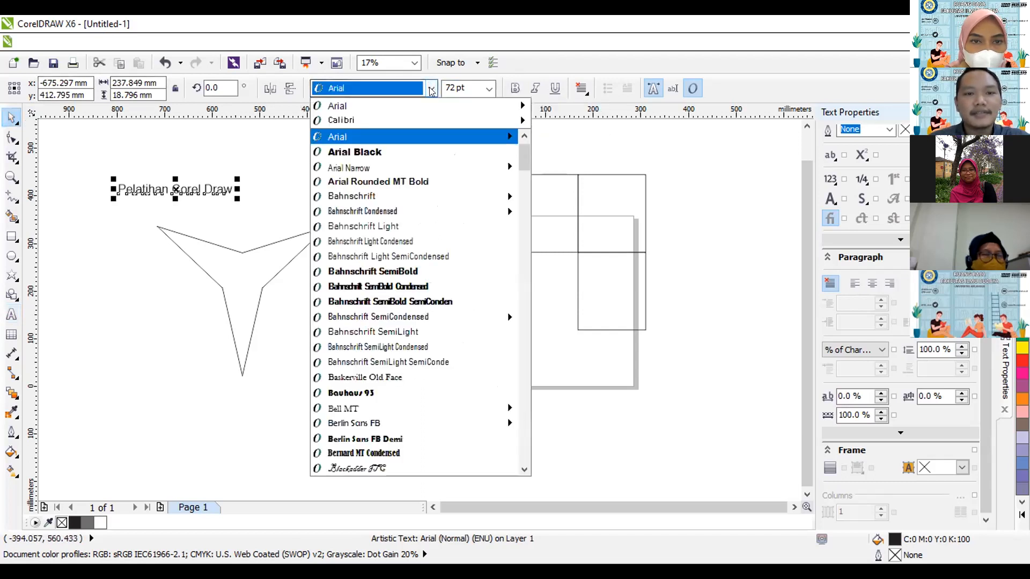
left_click(425, 119)
left_click(515, 88)
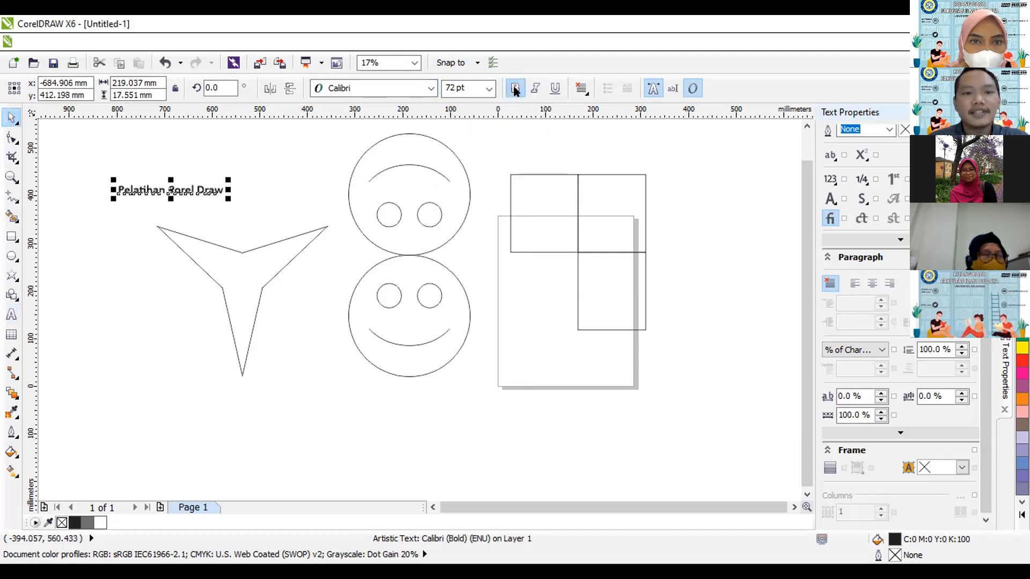
left_click_drag(228, 173, 283, 161)
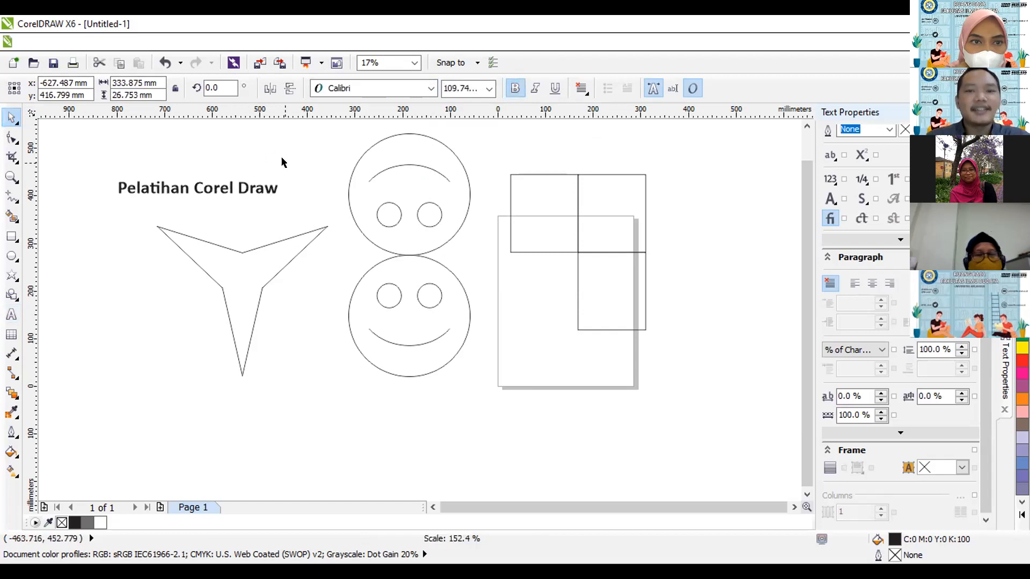
left_click(215, 184)
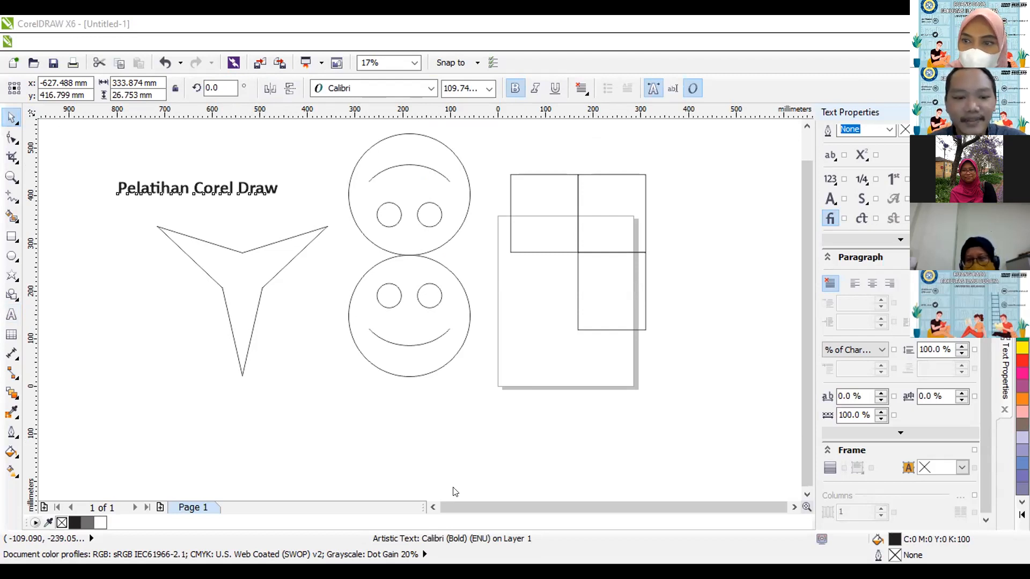
left_click(316, 349)
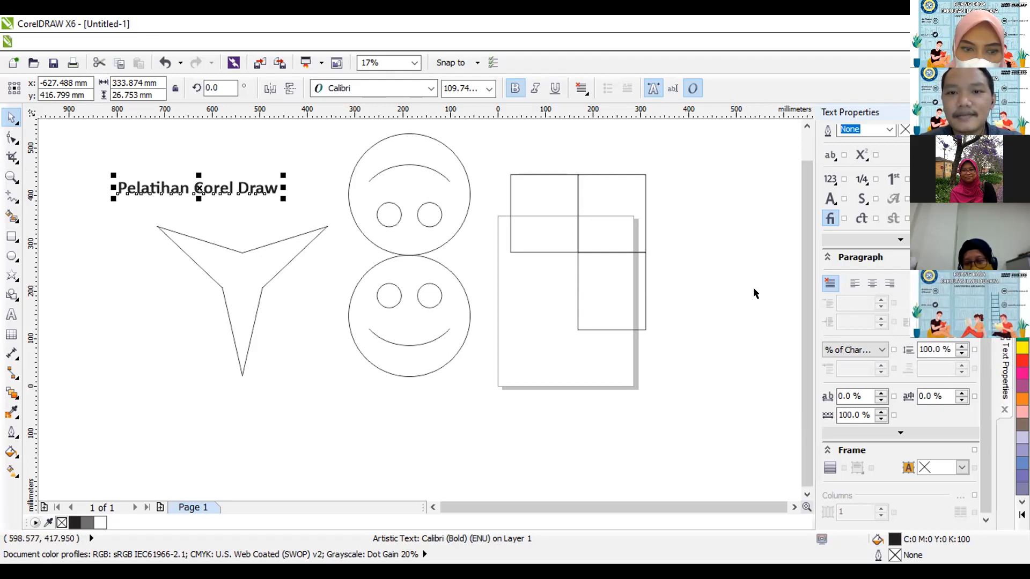
left_click(373, 444)
left_click(248, 189)
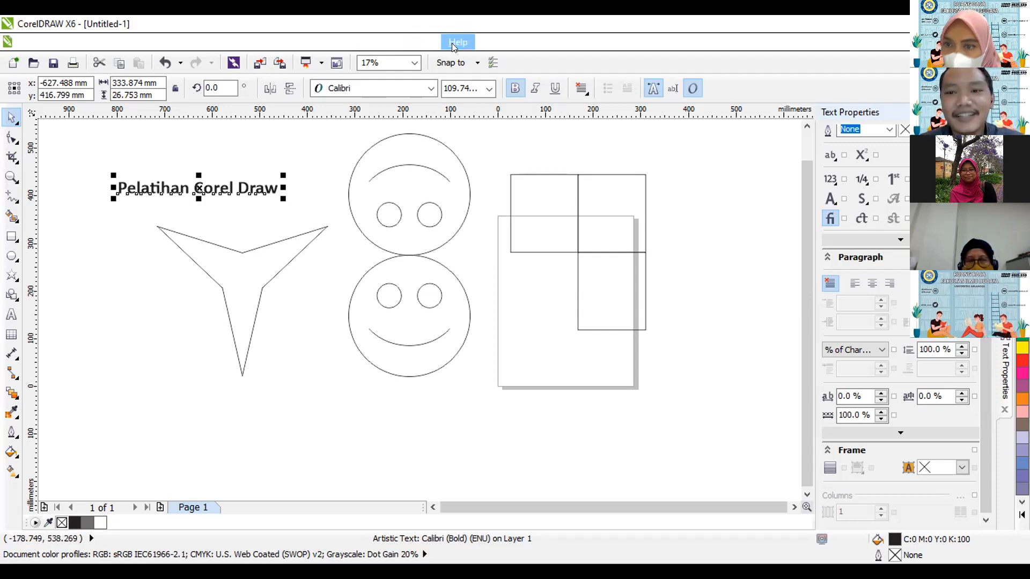
left_click(547, 432)
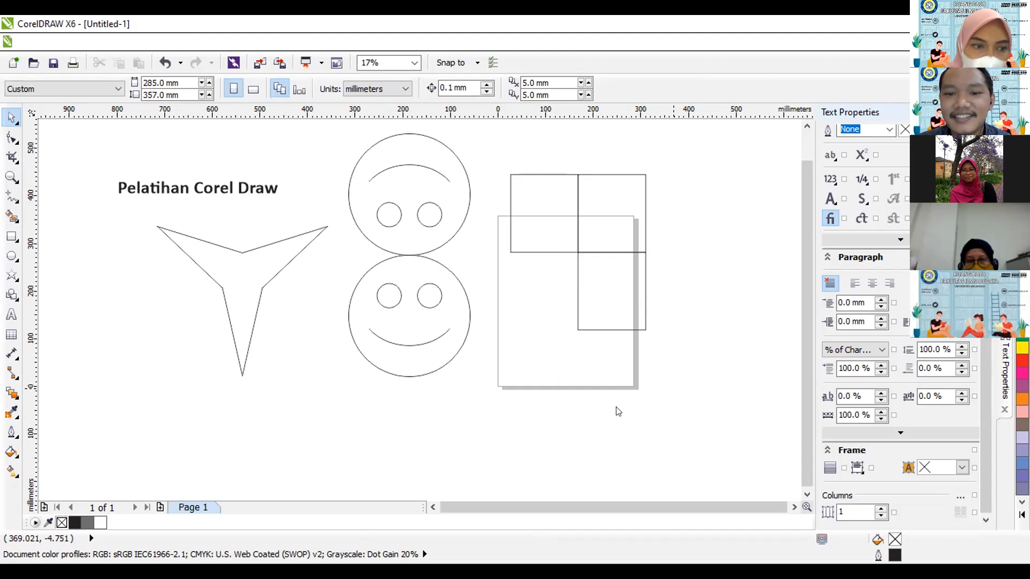
Add a second line reading "8 Juni 2021" below "Pelatihan Corel Draw" in the same text object.
left_click(259, 193)
left_click(11, 315)
key("Return")
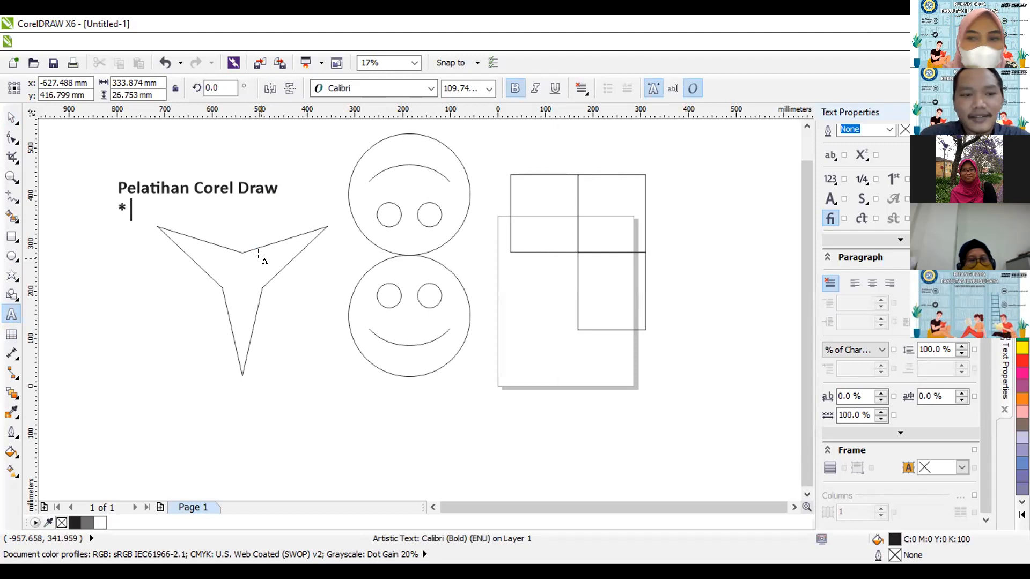
type("*")
key("BackSpace")
type("8")
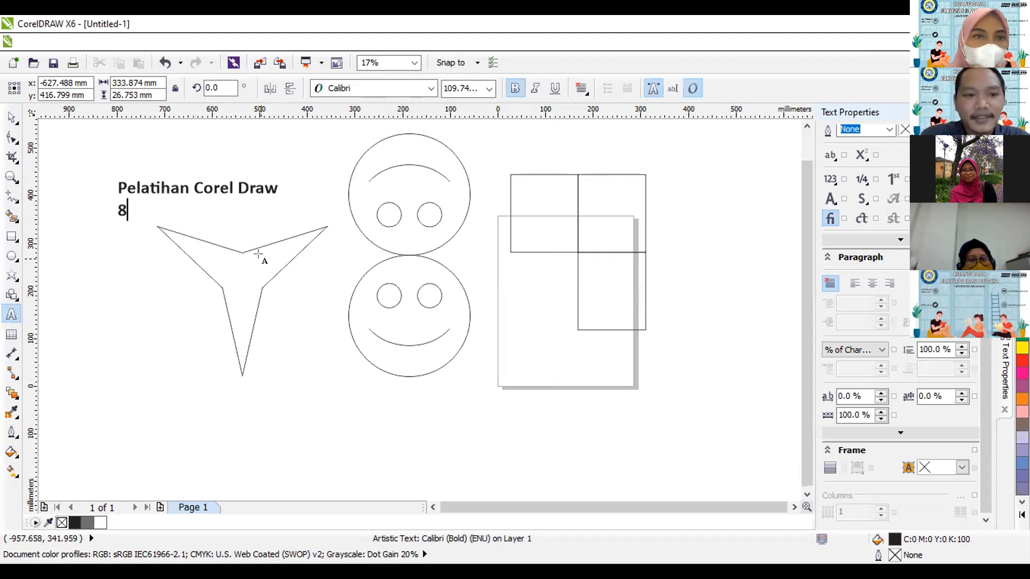
type(" Juni 2021")
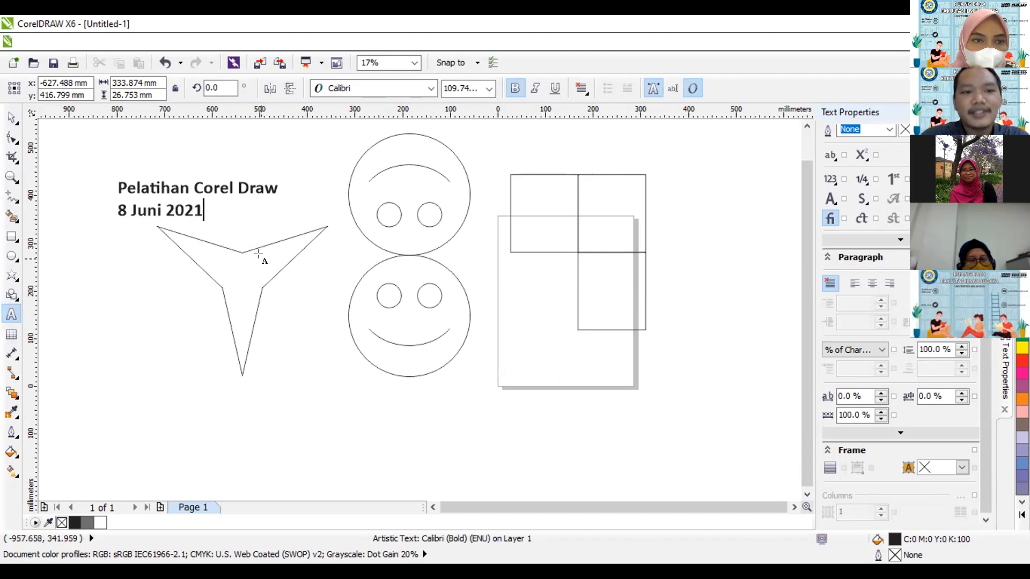
left_click(11, 117)
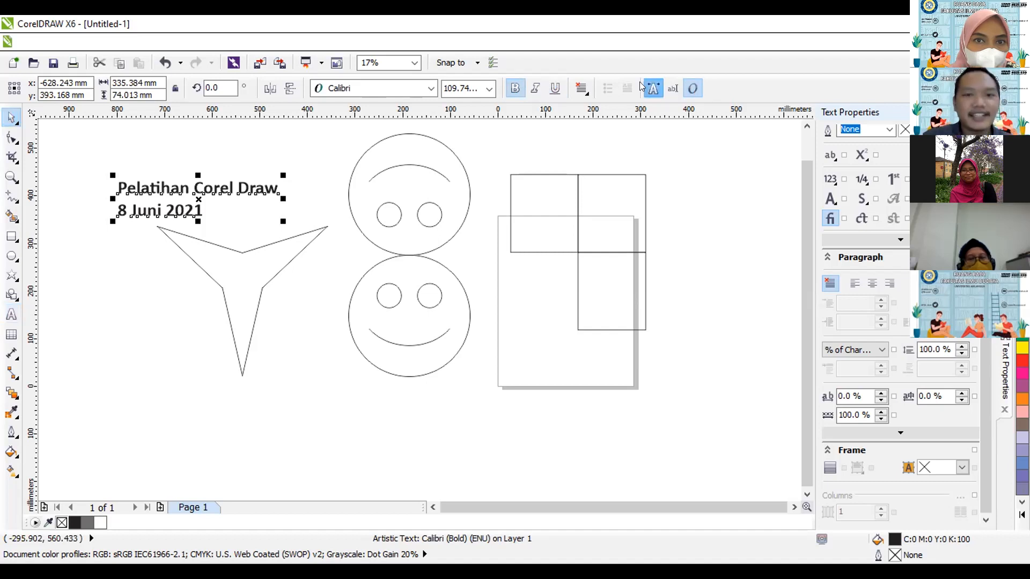
Set the font size of the two-line text to 200 pt.
left_click(430, 88)
left_click(430, 89)
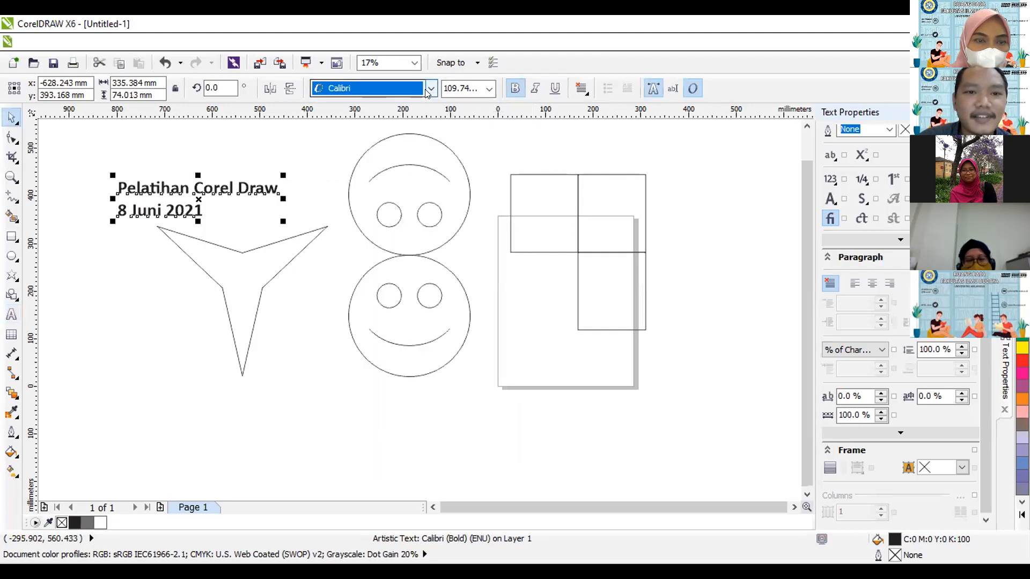
left_click(474, 89)
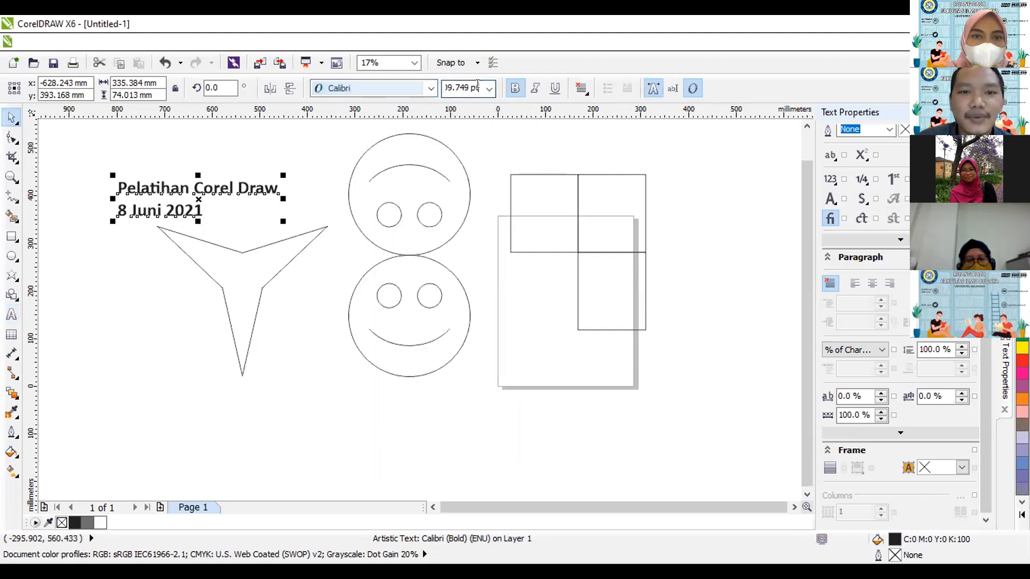
left_click(489, 89)
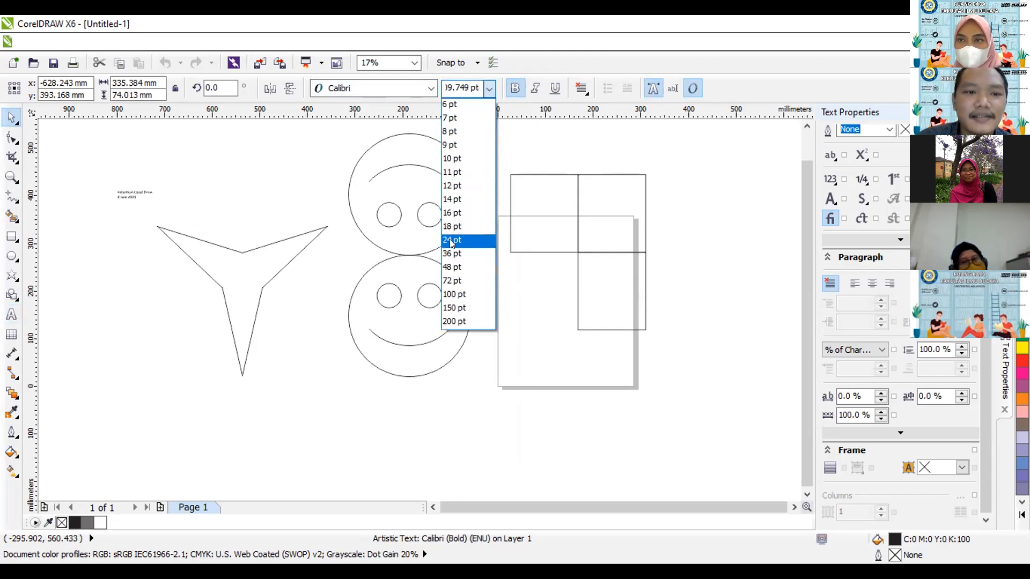
left_click(452, 321)
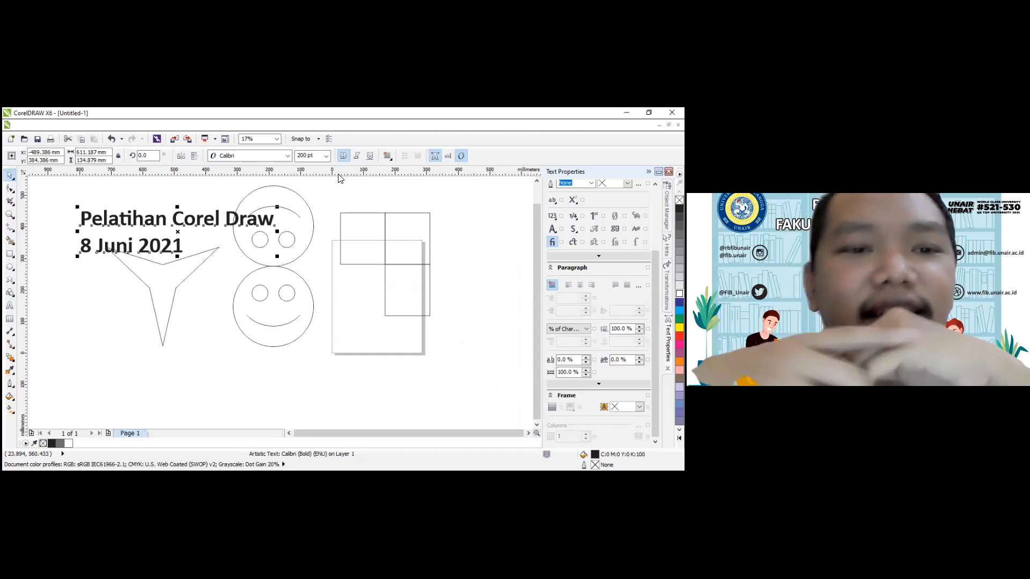
Reapply the 200 pt size and make the two-line text italic and underlined.
left_click(327, 156)
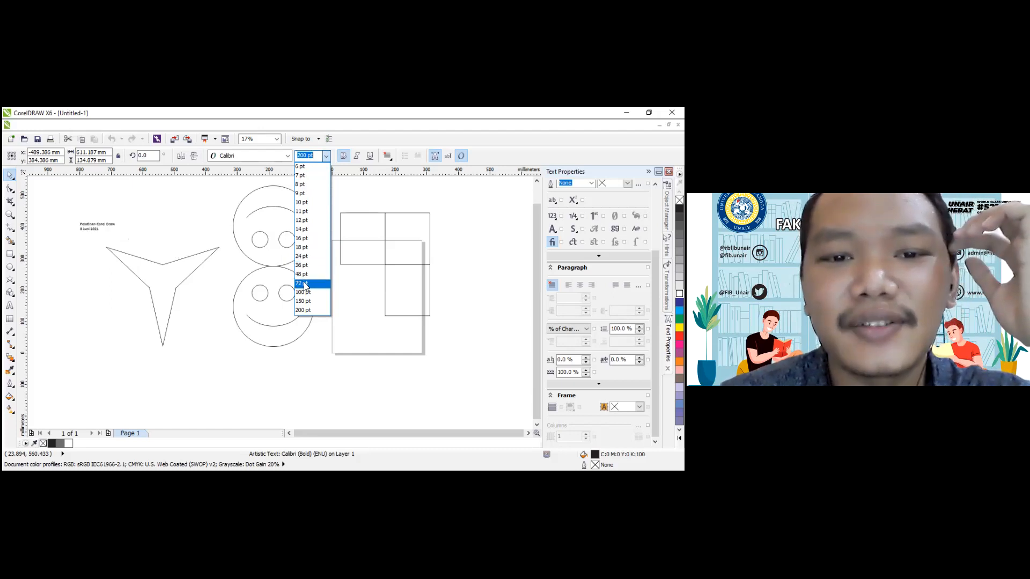
left_click(304, 310)
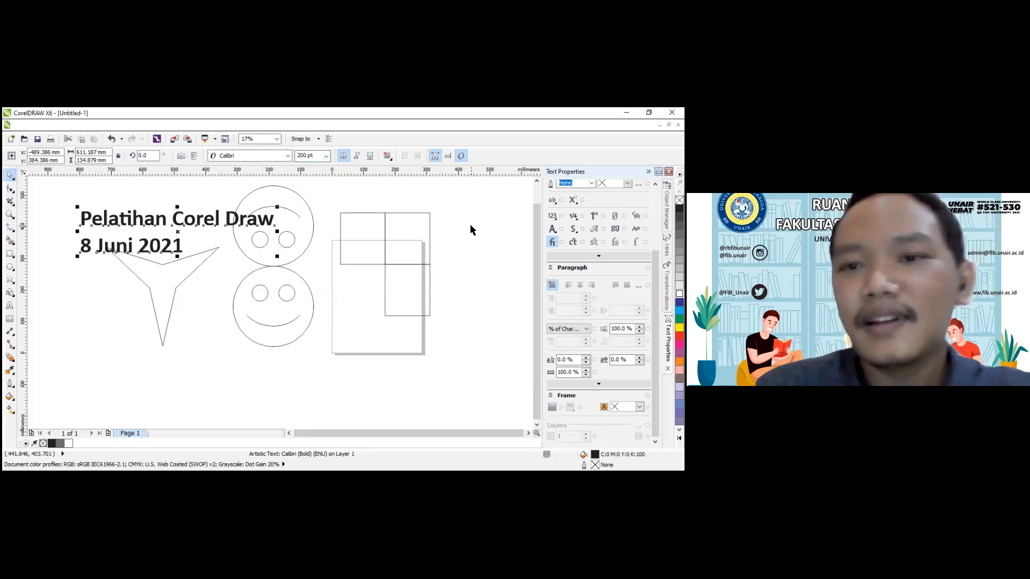
left_click(357, 156)
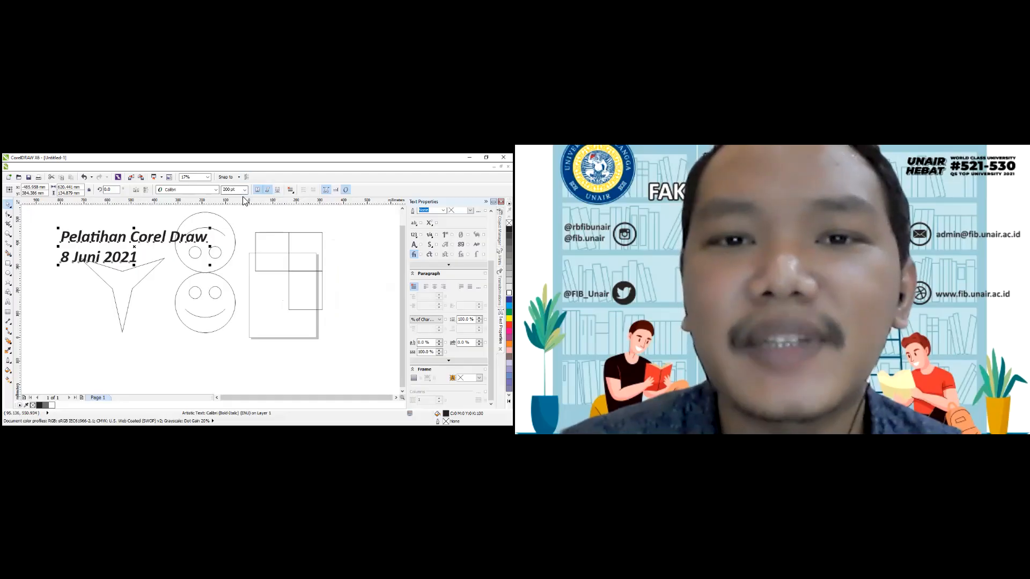
left_click(277, 190)
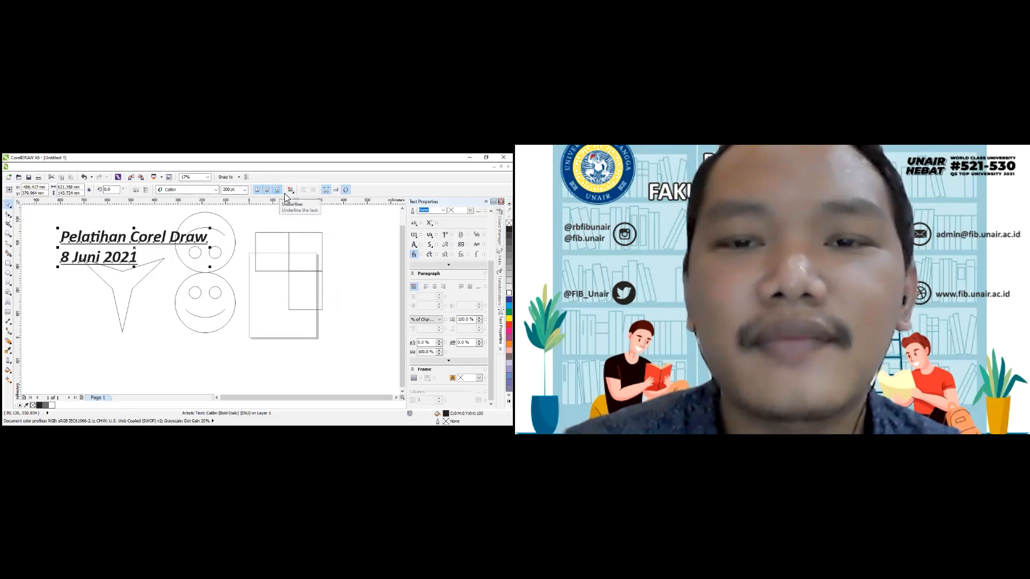
Center-align the two-line text and remove its underline and italic formatting.
left_click(290, 190)
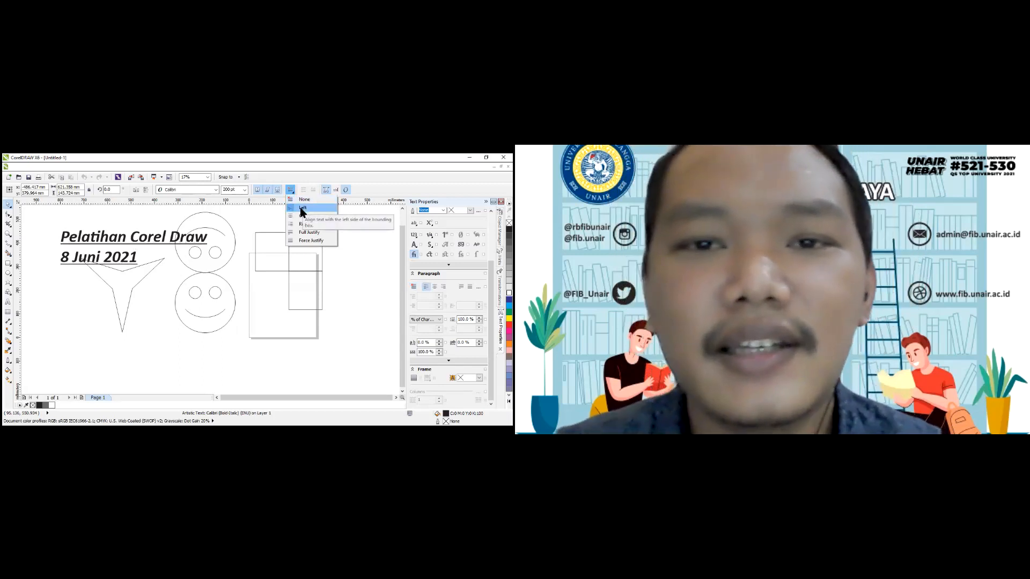
left_click(303, 208)
left_click(290, 191)
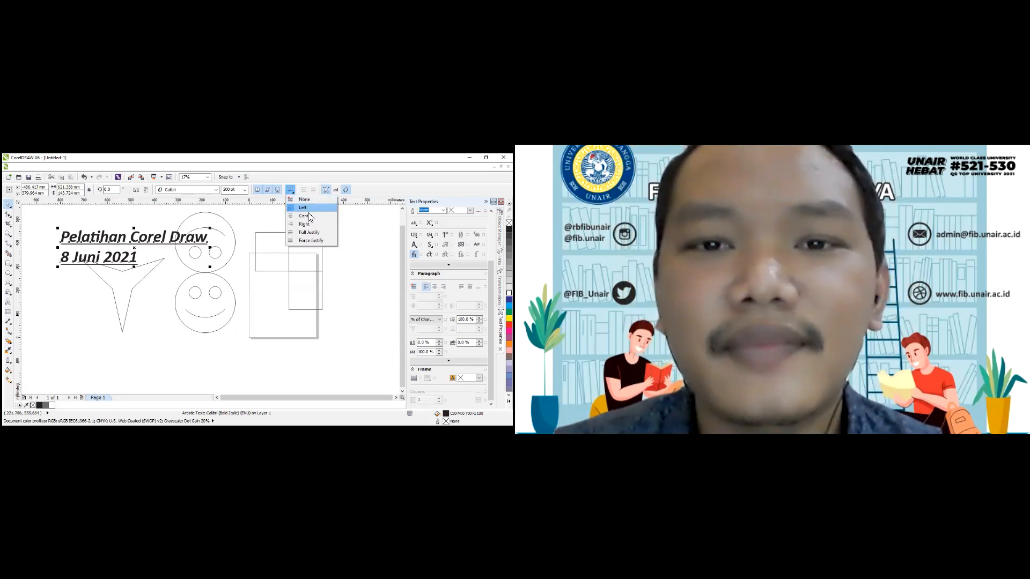
left_click(307, 217)
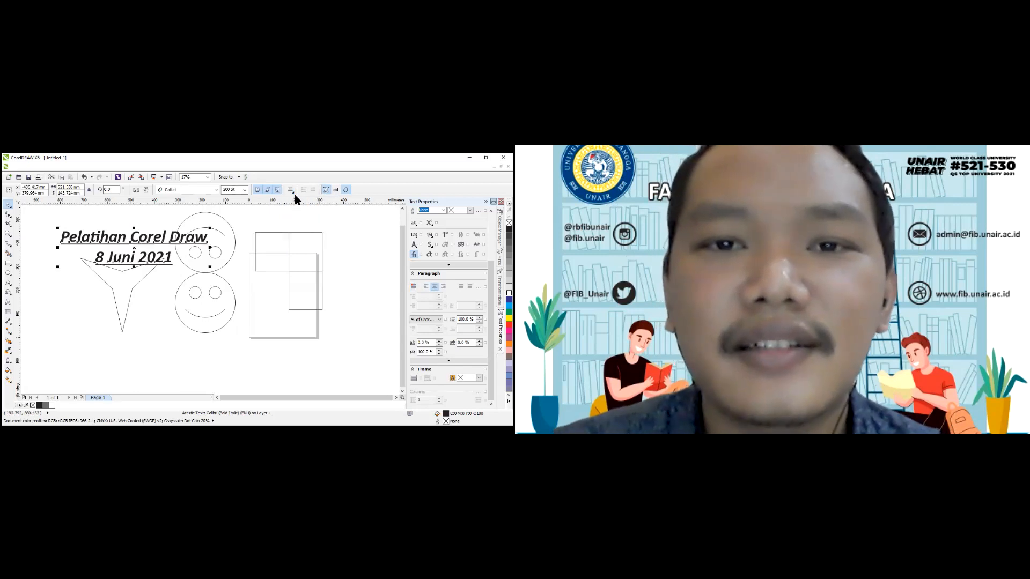
left_click(295, 192)
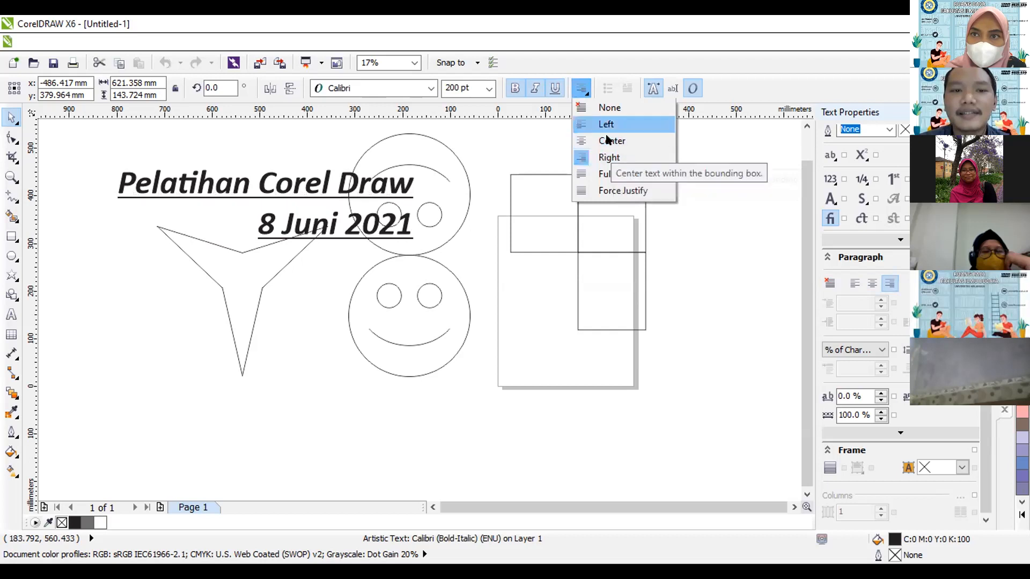
left_click(554, 89)
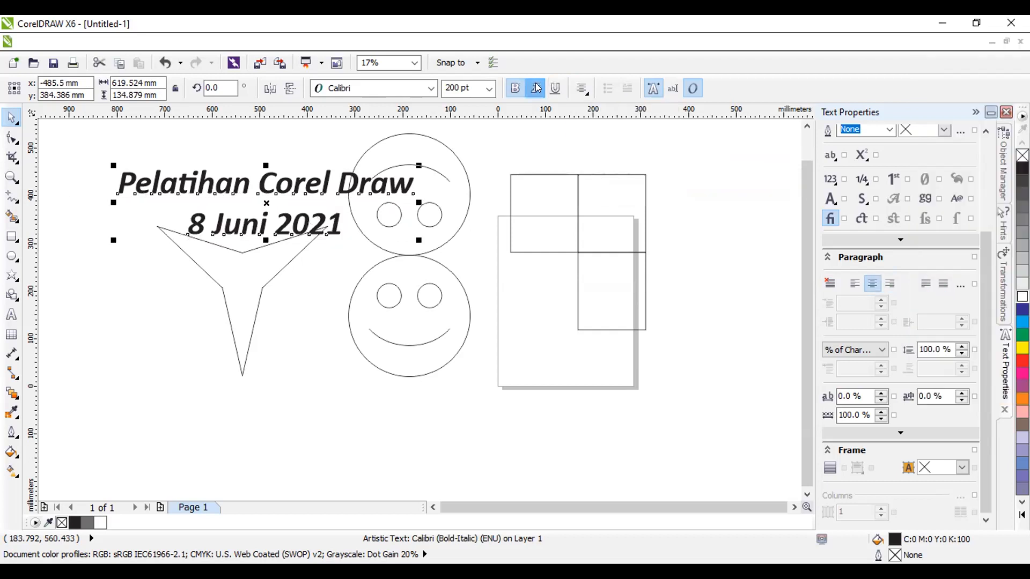
left_click(535, 89)
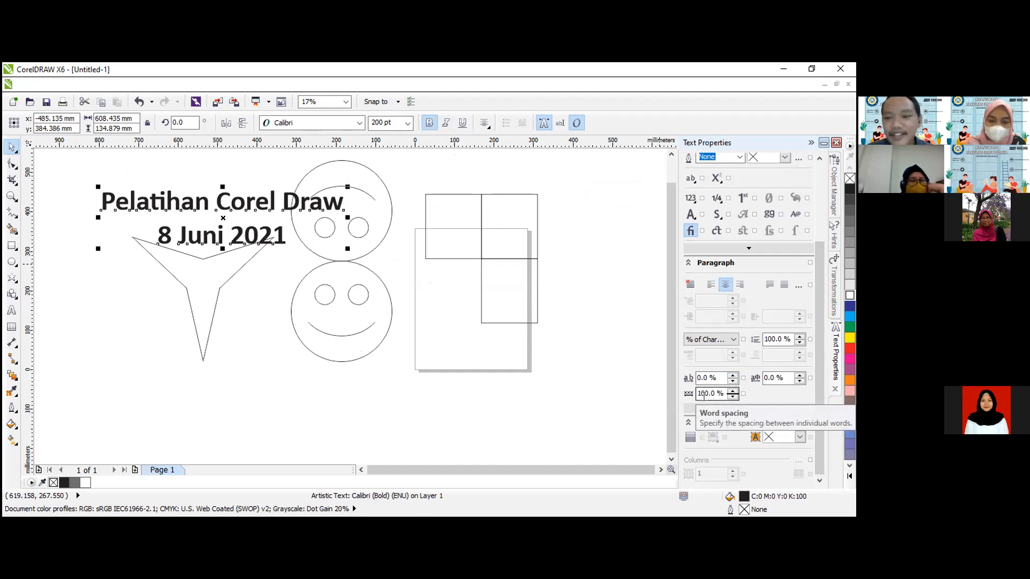
Set the language spacing of the two-line title to 12% and widen its line spacing to 130%.
left_click(801, 380)
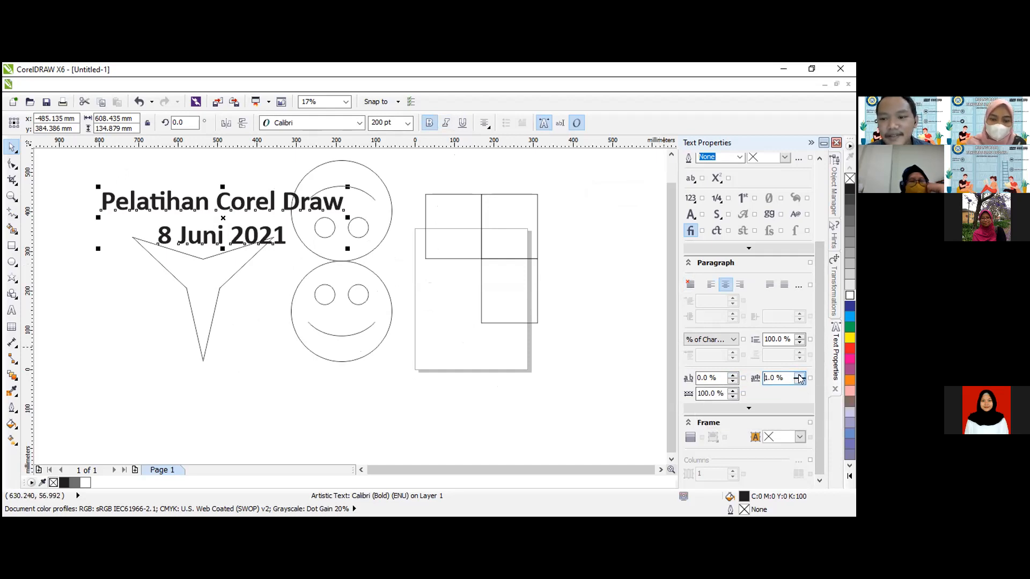
left_click(799, 378)
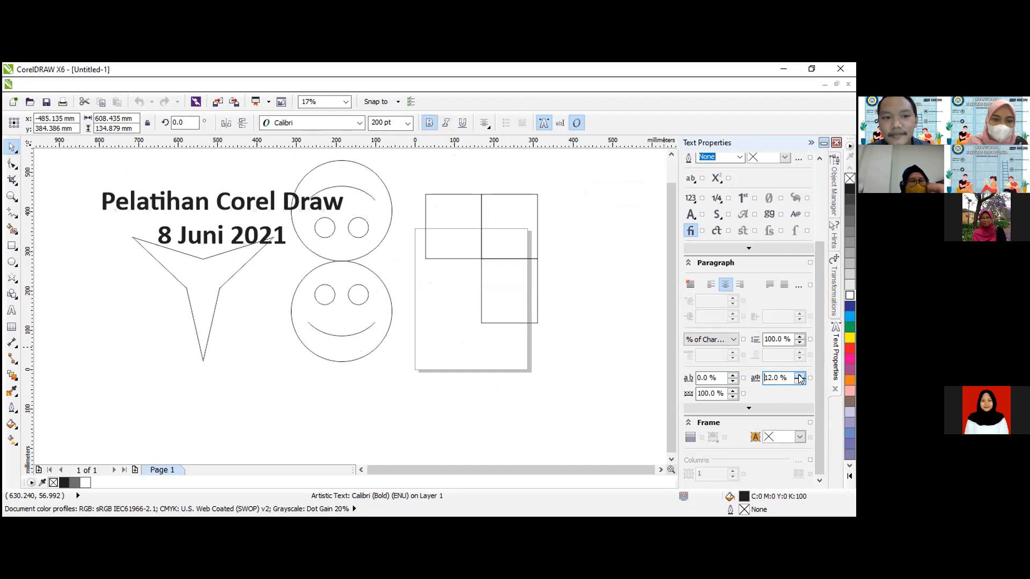
left_click(799, 337)
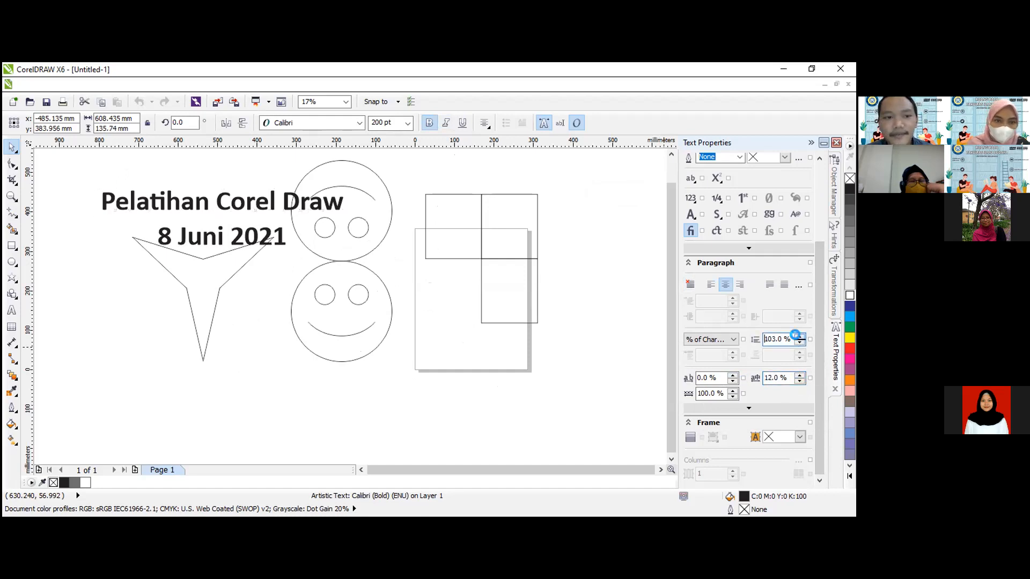
left_click(800, 336)
left_click(800, 336)
left_click(799, 337)
left_click(799, 336)
left_click(799, 337)
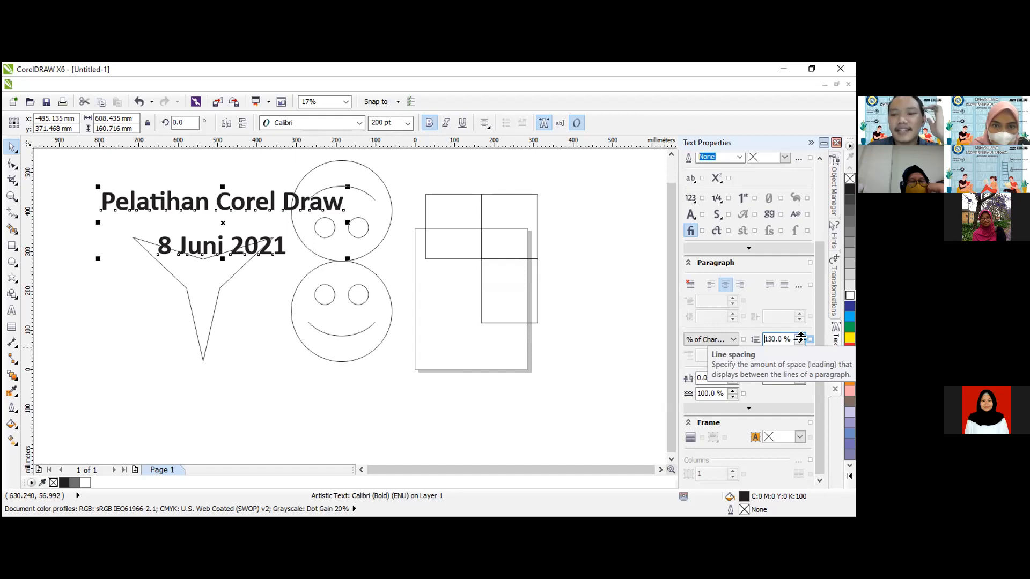
Tighten the line spacing of the two-line title to 64% and deselect the text.
left_click(799, 336)
left_click(799, 336)
left_click(799, 337)
left_click(799, 337)
left_click(799, 343)
left_click(799, 343)
left_click(799, 343)
left_click(800, 343)
left_click(800, 343)
left_click(800, 343)
left_click(800, 343)
left_click(799, 343)
left_click(799, 343)
left_click(800, 343)
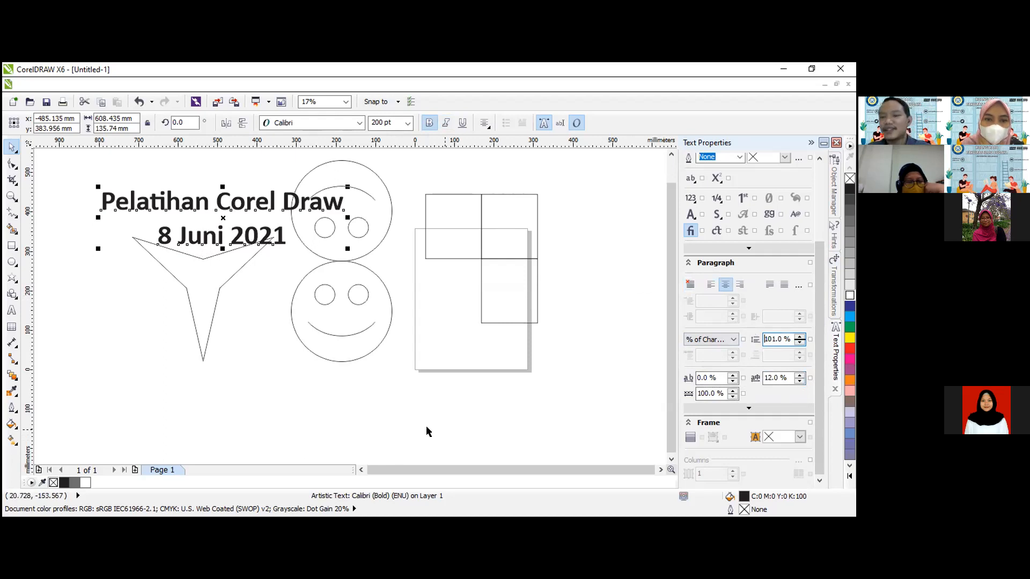
left_click(800, 344)
left_click(799, 344)
left_click(799, 343)
left_click(799, 343)
left_click(799, 344)
left_click(799, 343)
left_click(799, 343)
left_click(799, 343)
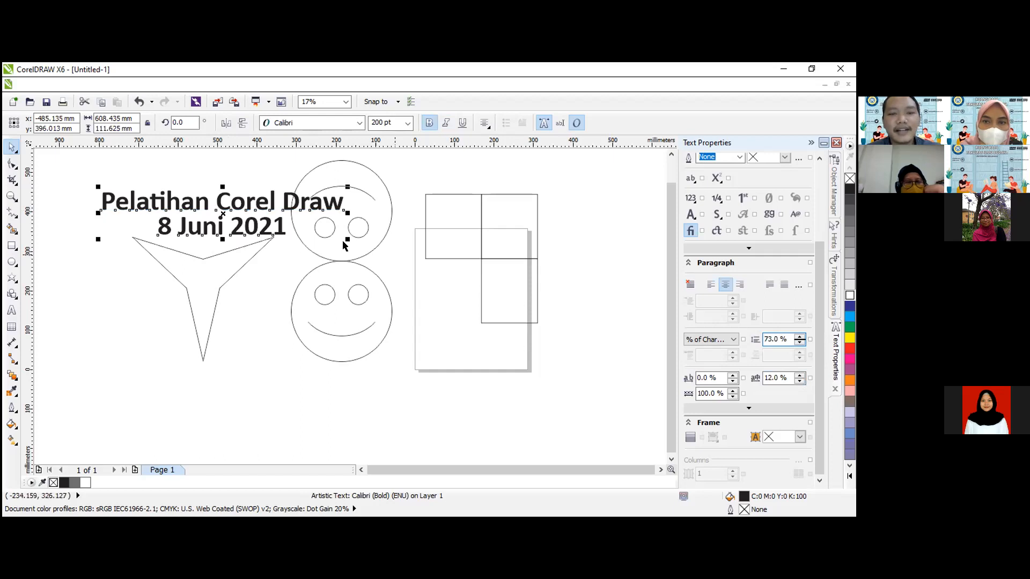
left_click(799, 343)
left_click(800, 343)
left_click(799, 343)
left_click(799, 343)
left_click(799, 343)
left_click(799, 344)
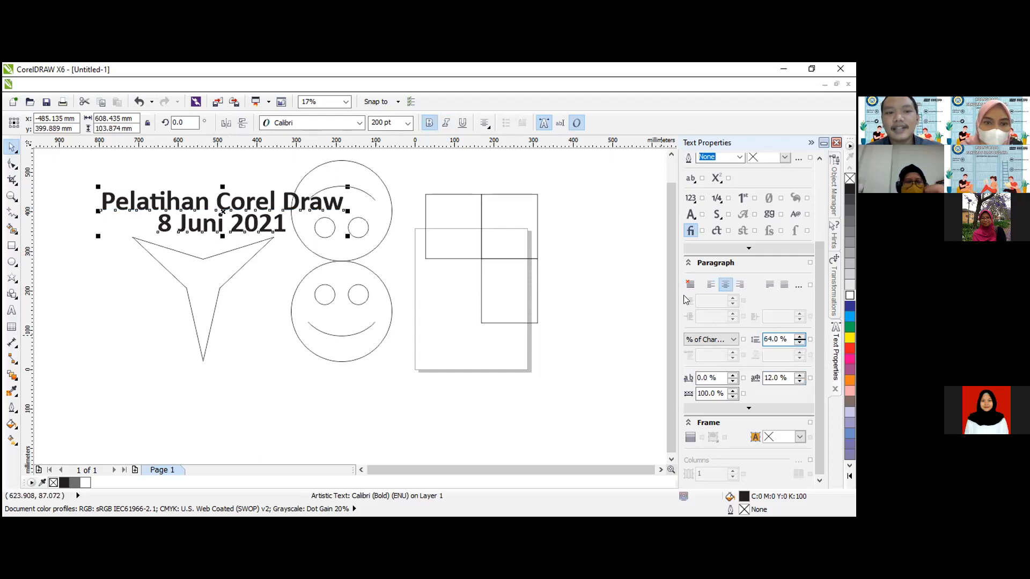
left_click(259, 369)
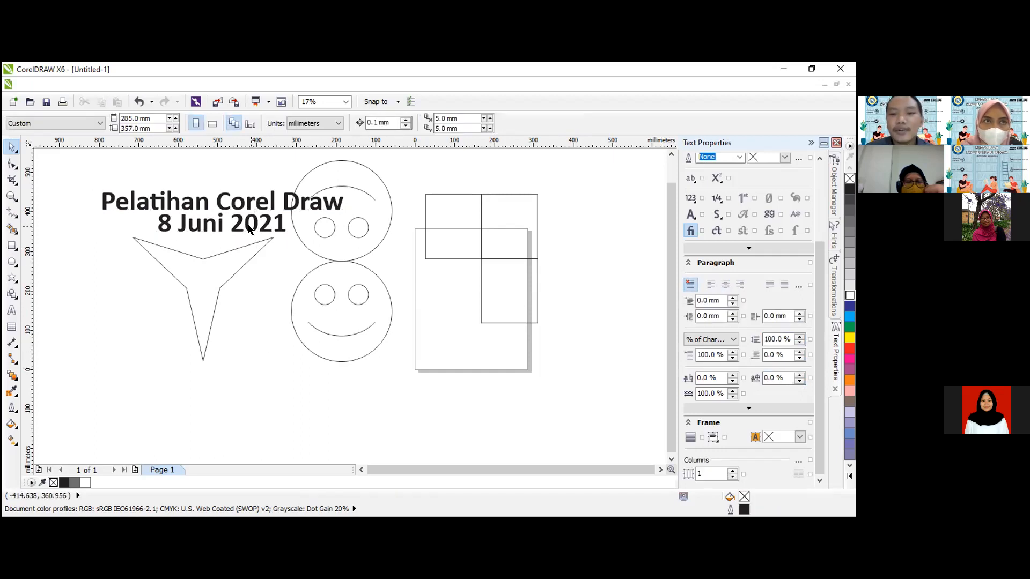
Add a 100 pt artistic text below the title reading "FAKULTAS ILMU BUDAYA" with "UNIVERSITAS AIRLANGGA" on a second line.
left_click(11, 310)
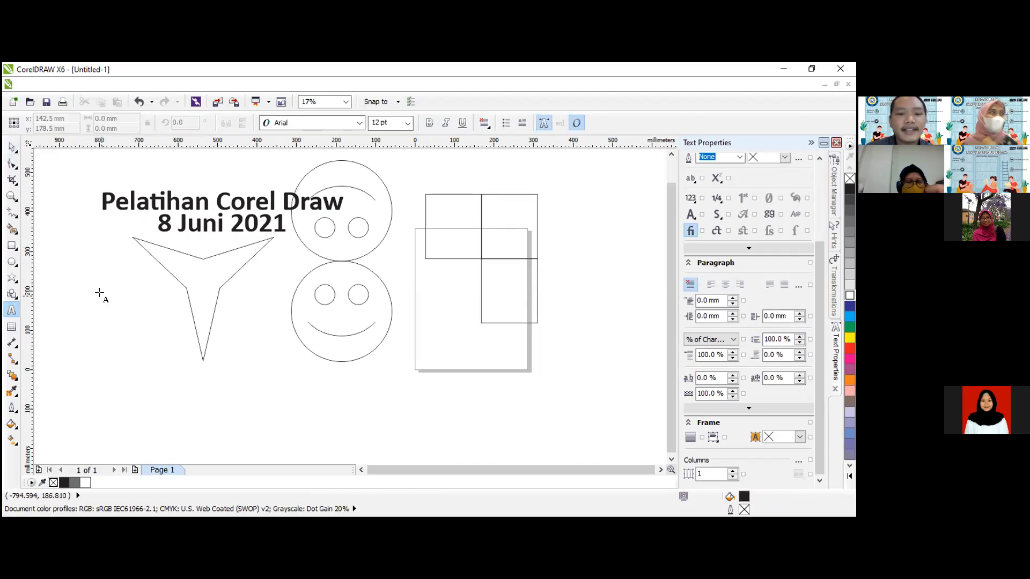
left_click(116, 302)
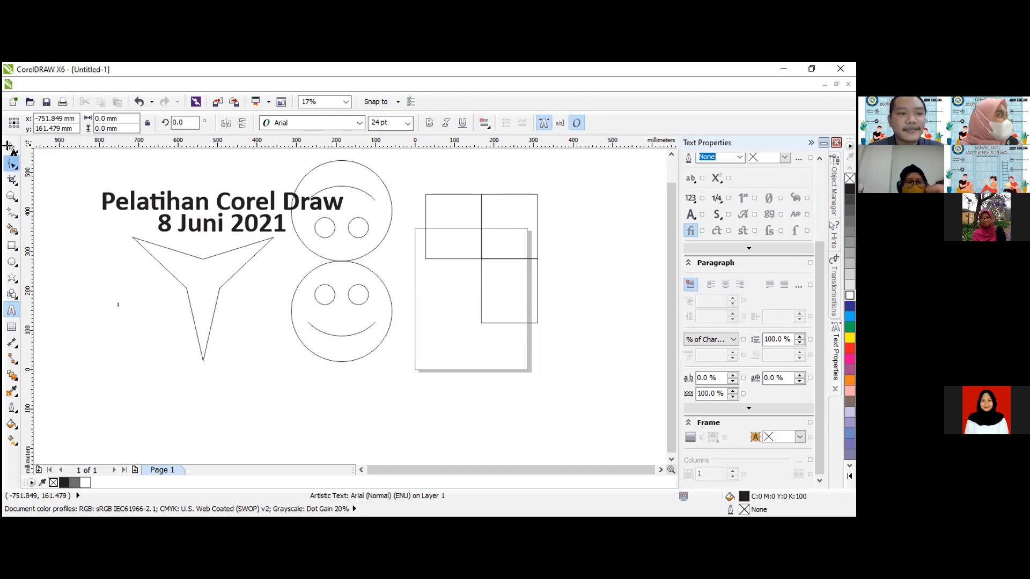
left_click(408, 123)
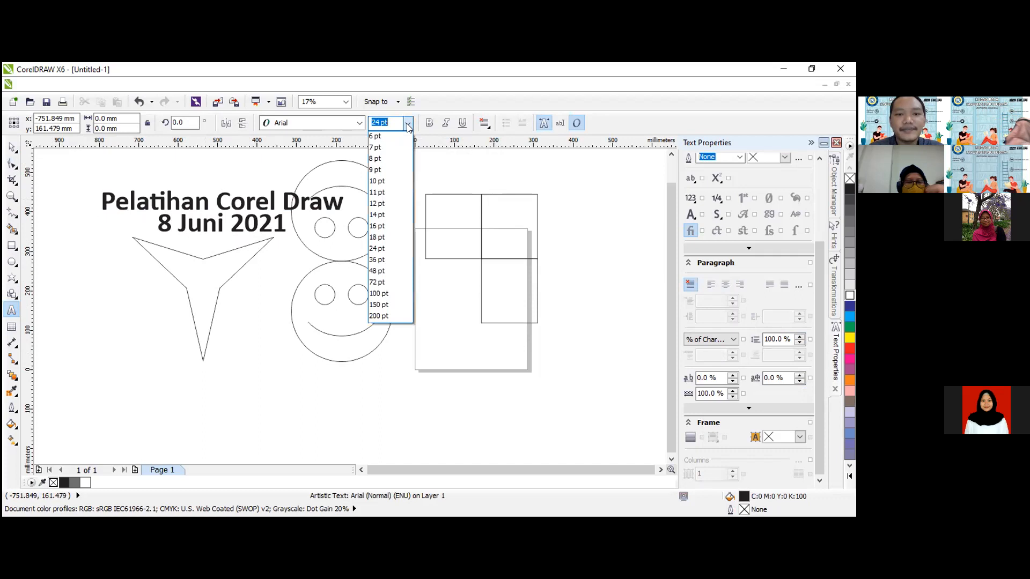
left_click(381, 294)
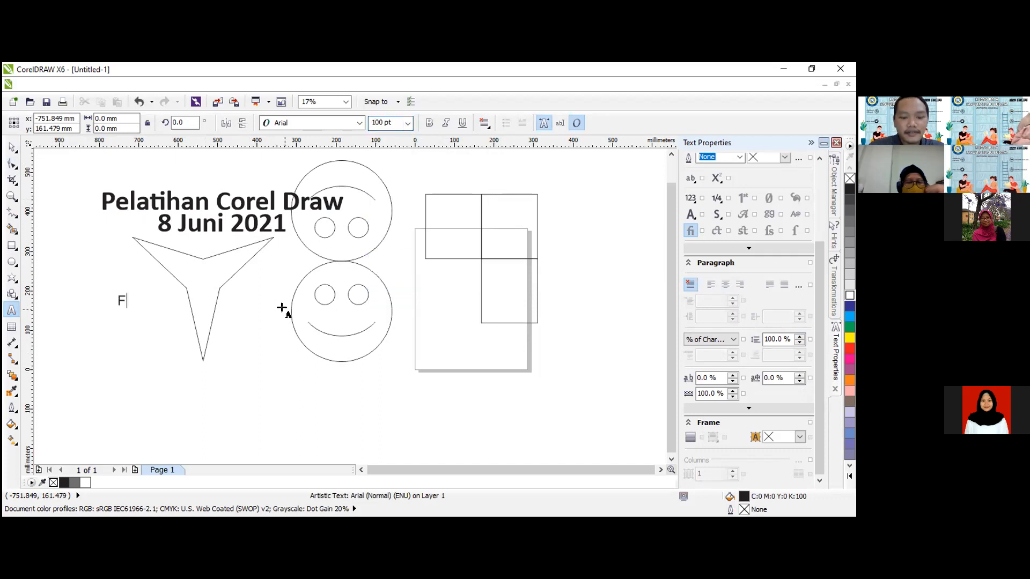
type("AKULTAS I")
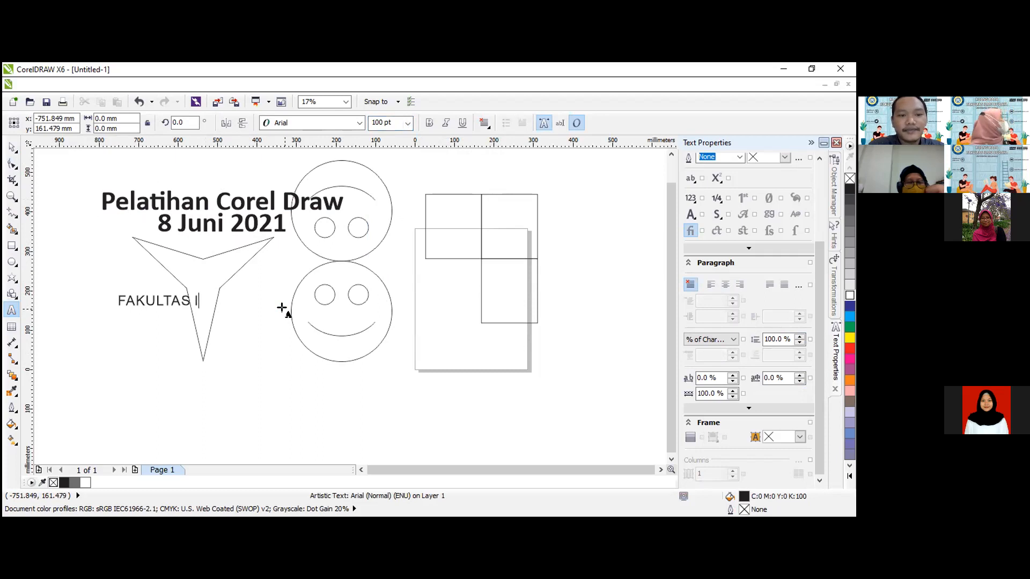
type("LMU BUDYA")
key("BackSpace")
type("AYA ")
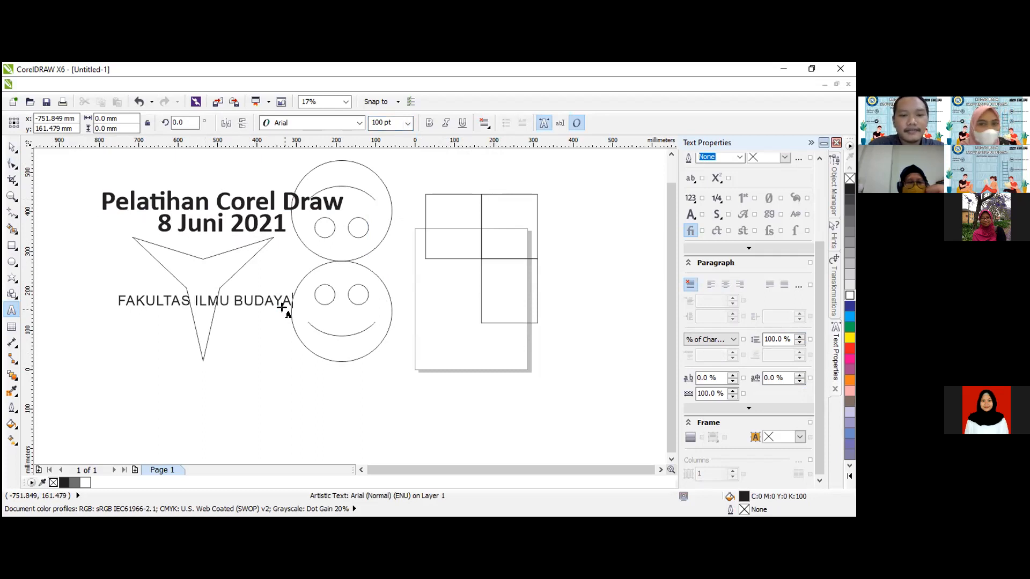
type("UNIVWR")
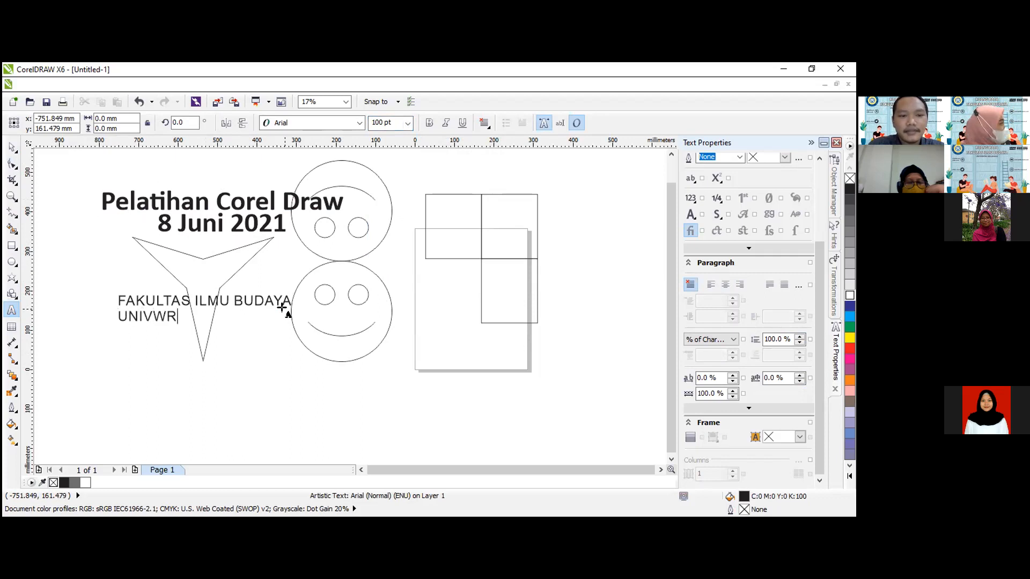
key("BackSpace")
key("BackSpace")
type("ERSIT")
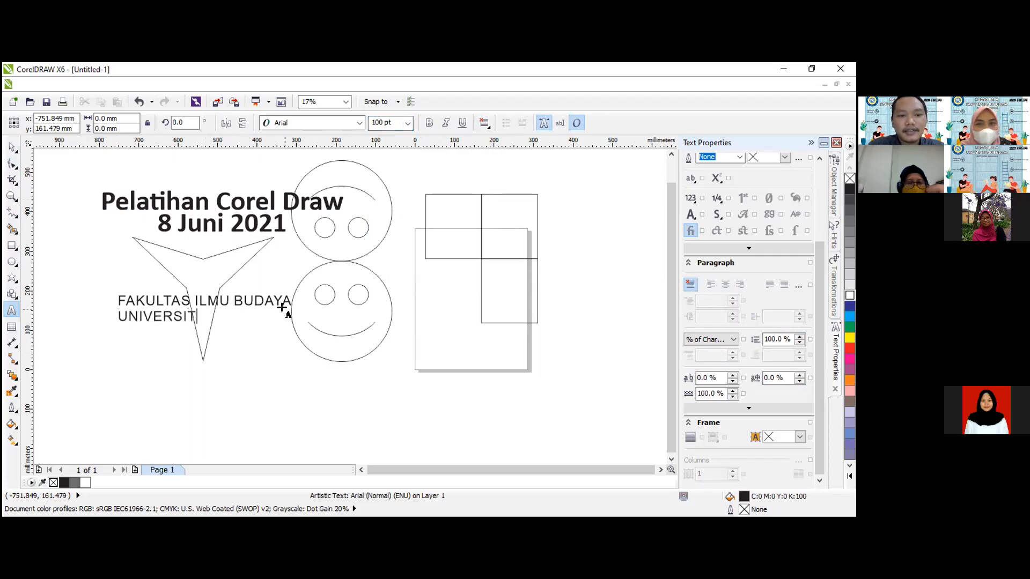
type("AS AIRLANGGA")
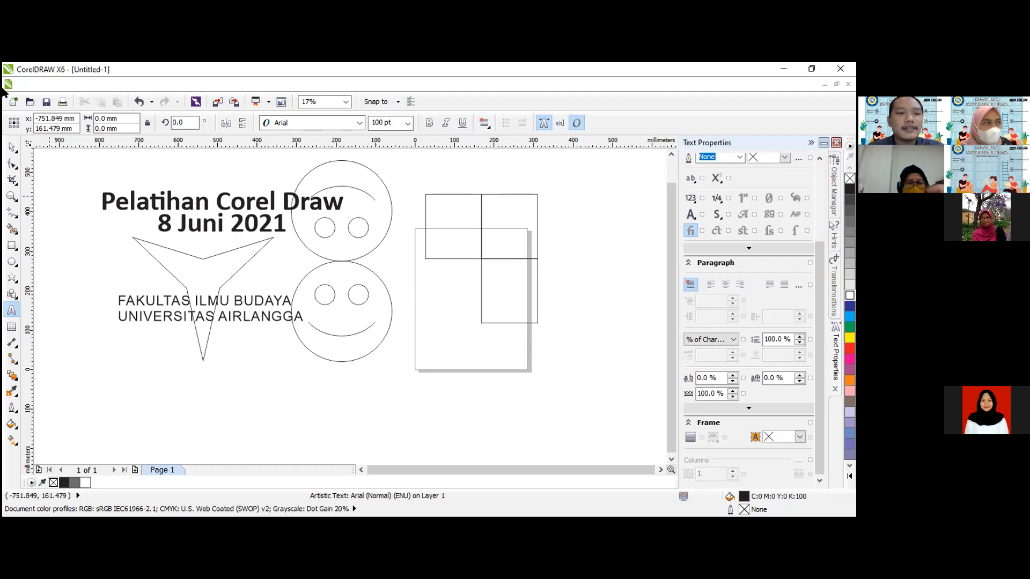
left_click(11, 146)
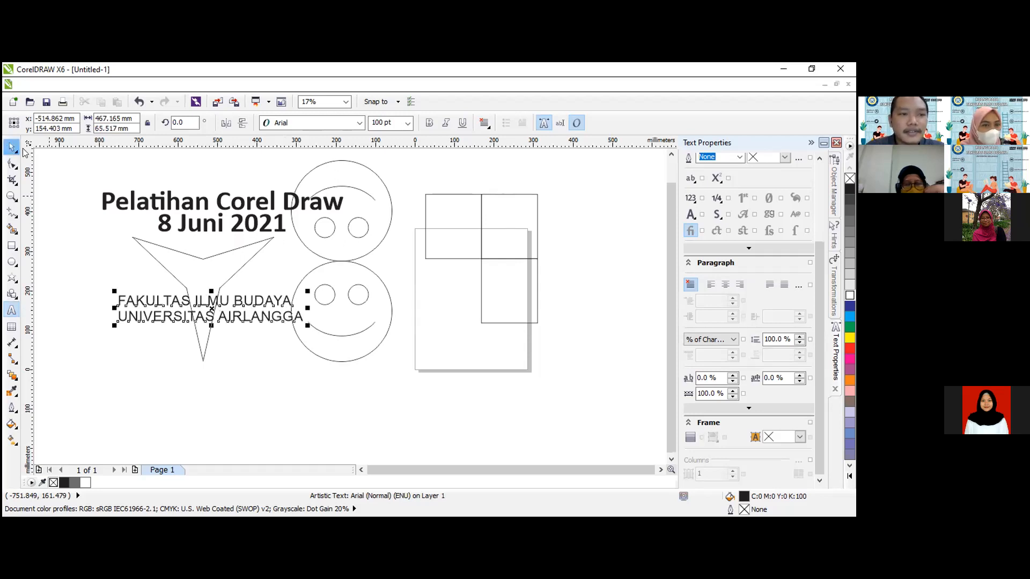
Format the faculty and university text in bold Calibri and center-align its two lines.
left_click(361, 123)
left_click(308, 145)
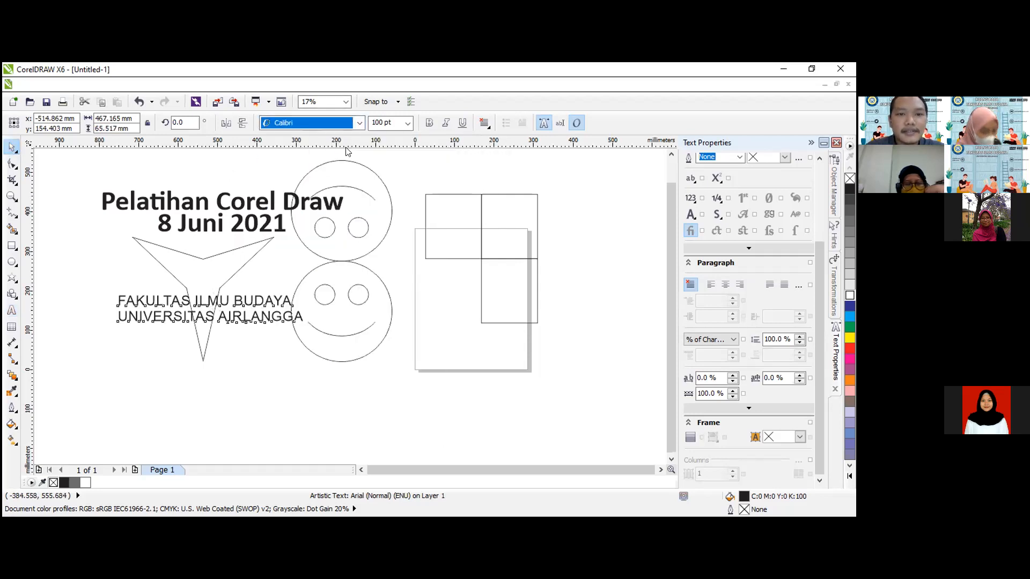
left_click(429, 123)
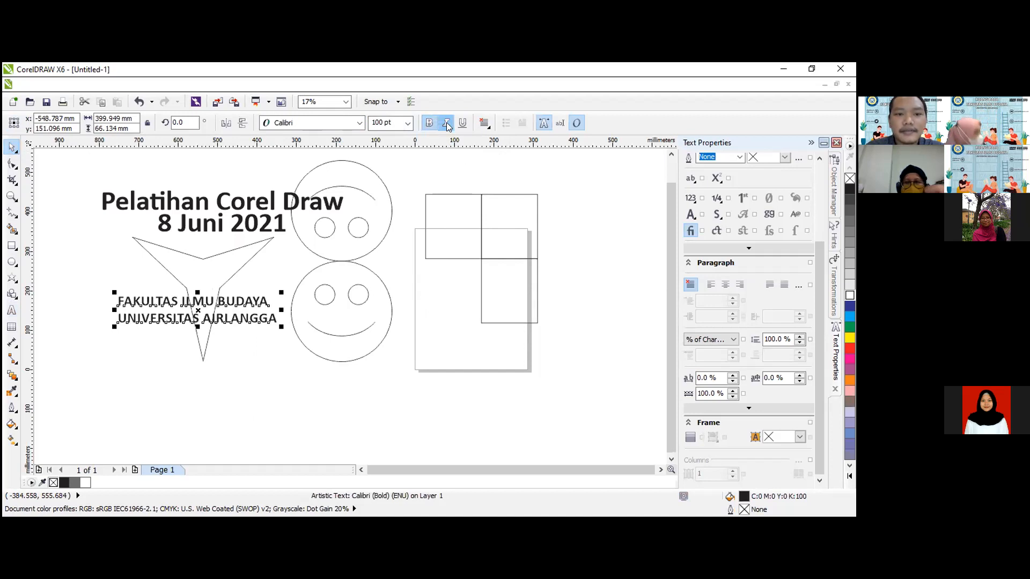
left_click(273, 381)
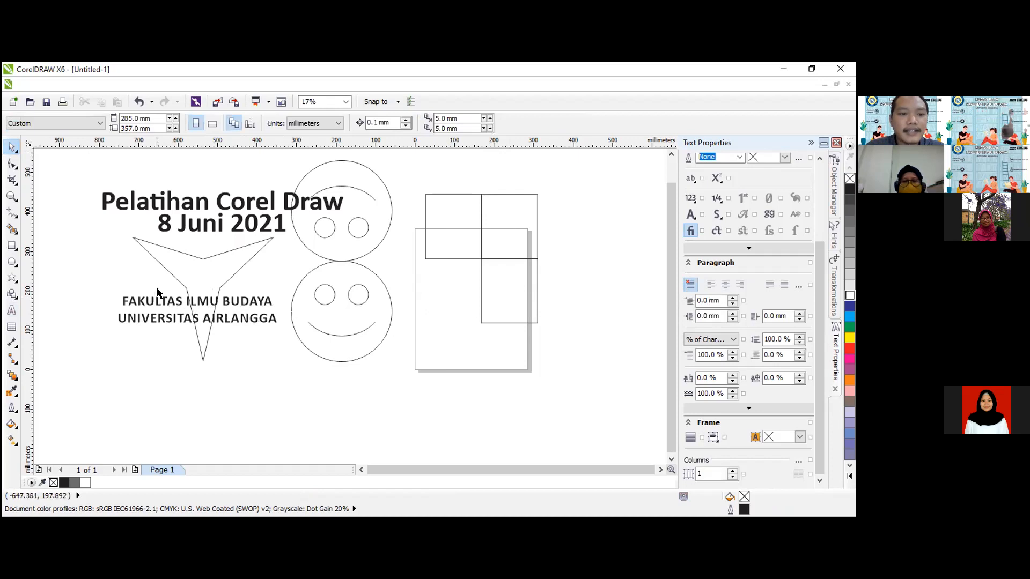
Enlarge the faculty and university text to 200 pt and move it directly beneath the "8 Juni 2021" line.
left_click(246, 318)
left_click(407, 123)
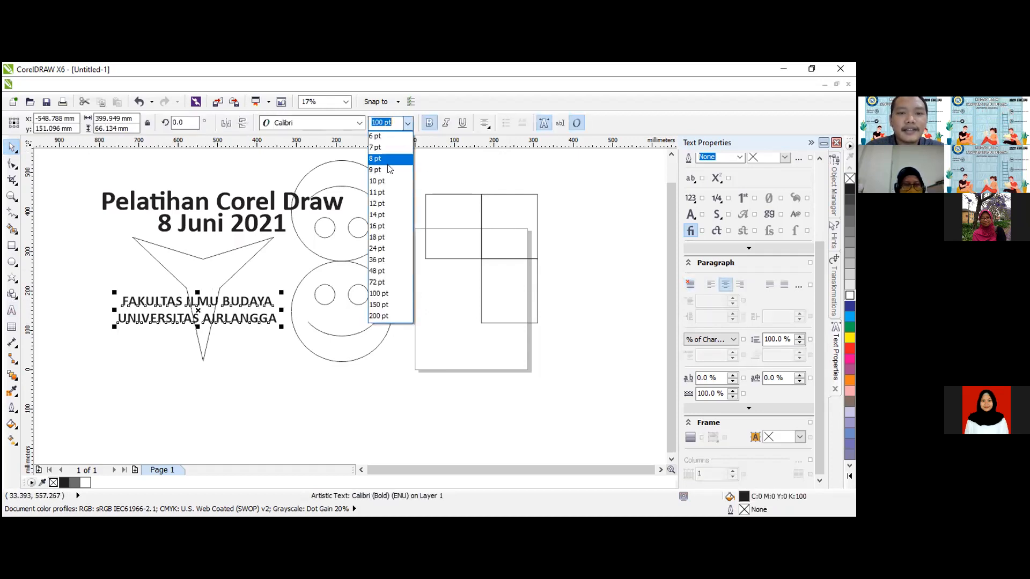
left_click(385, 316)
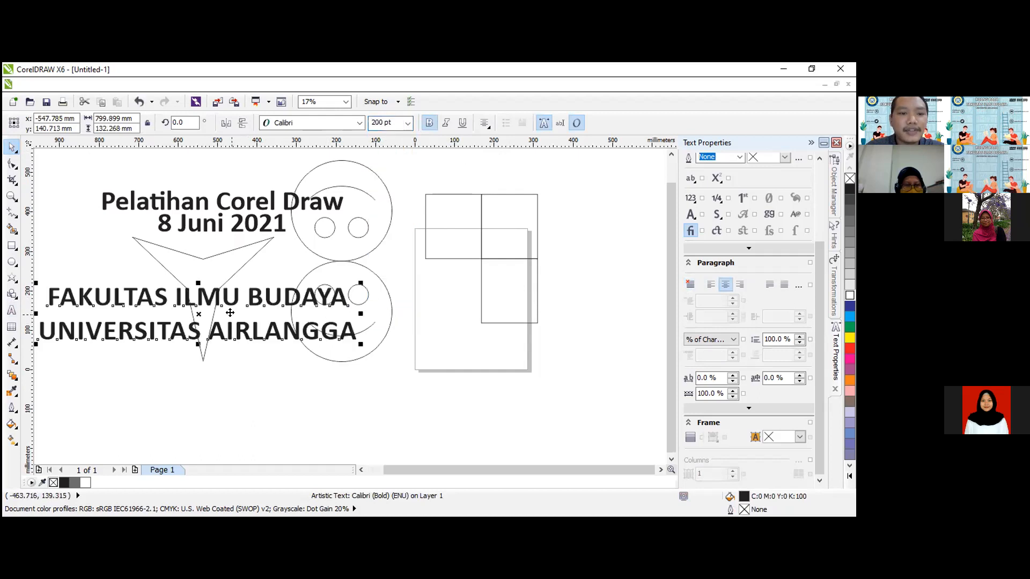
left_click_drag(234, 296, 287, 271)
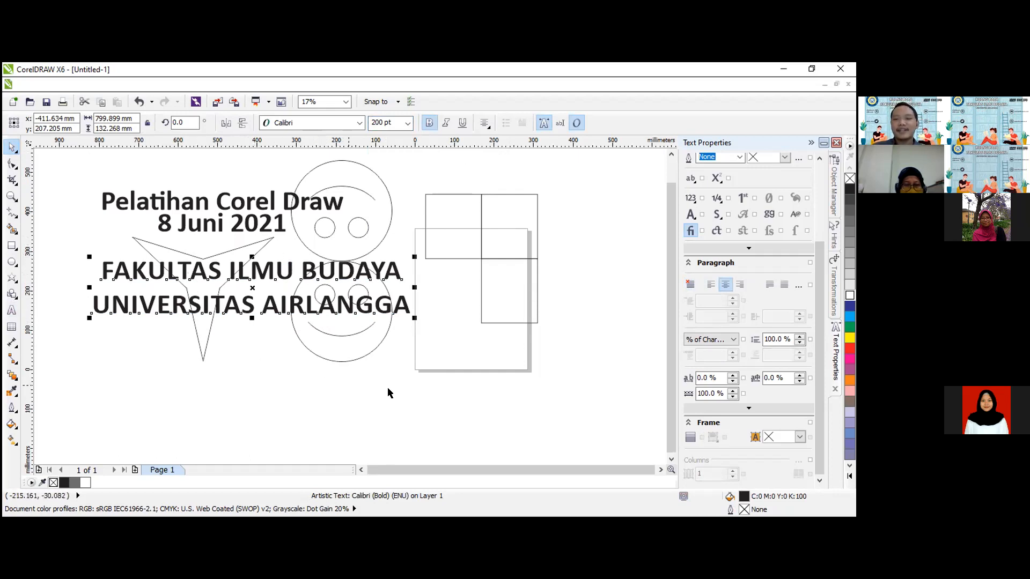
Reduce the line spacing of the faculty and university text to 80%.
left_click(803, 344)
left_click(803, 344)
left_click(802, 342)
left_click(801, 343)
left_click(802, 343)
left_click(801, 343)
left_click(802, 342)
left_click(801, 343)
left_click(801, 343)
left_click(801, 342)
left_click(801, 343)
left_click(802, 343)
left_click(802, 344)
left_click(802, 344)
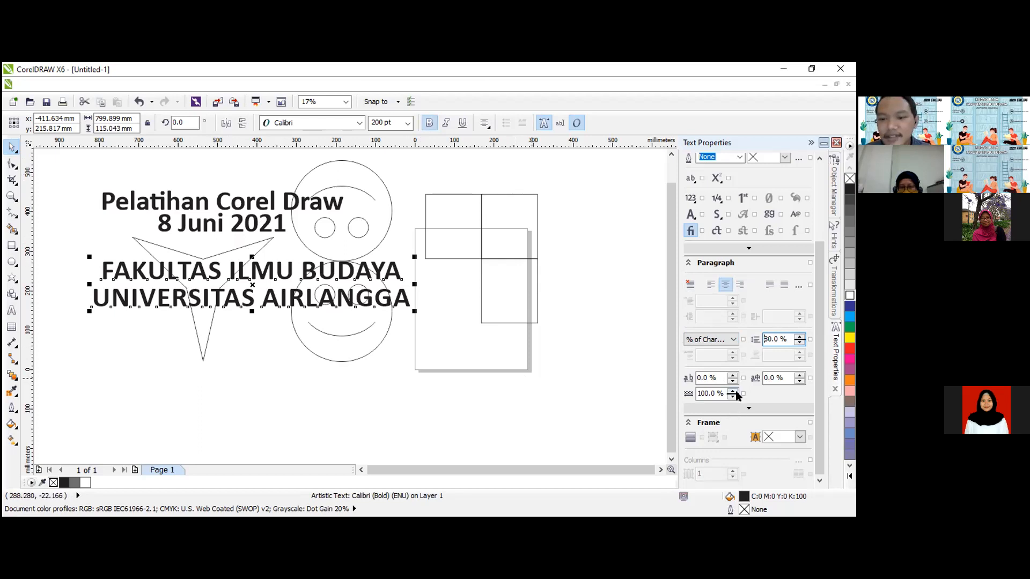
Increase the character spacing of the faculty and university text to 34%.
left_click(732, 375)
left_click(733, 375)
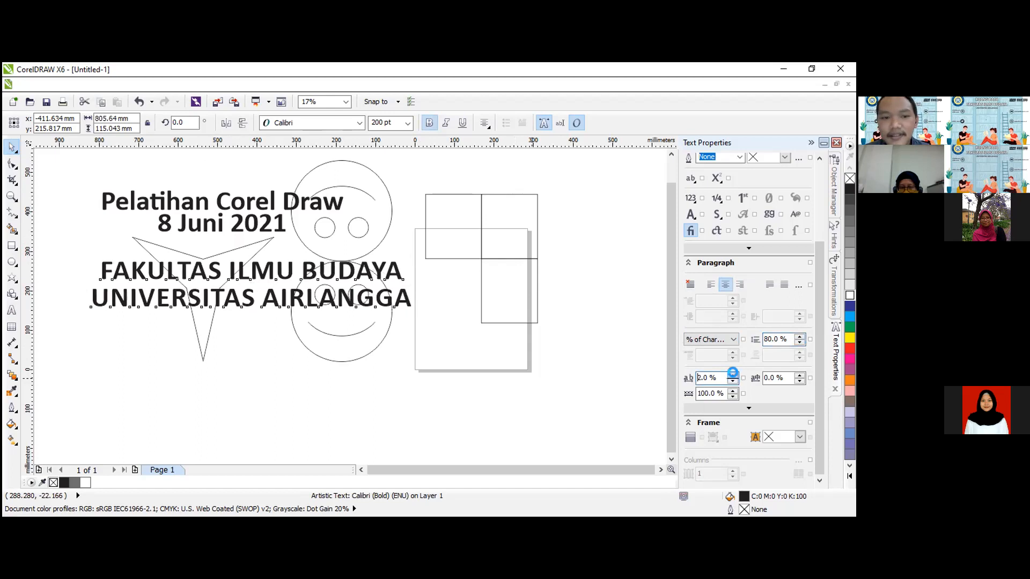
left_click(733, 374)
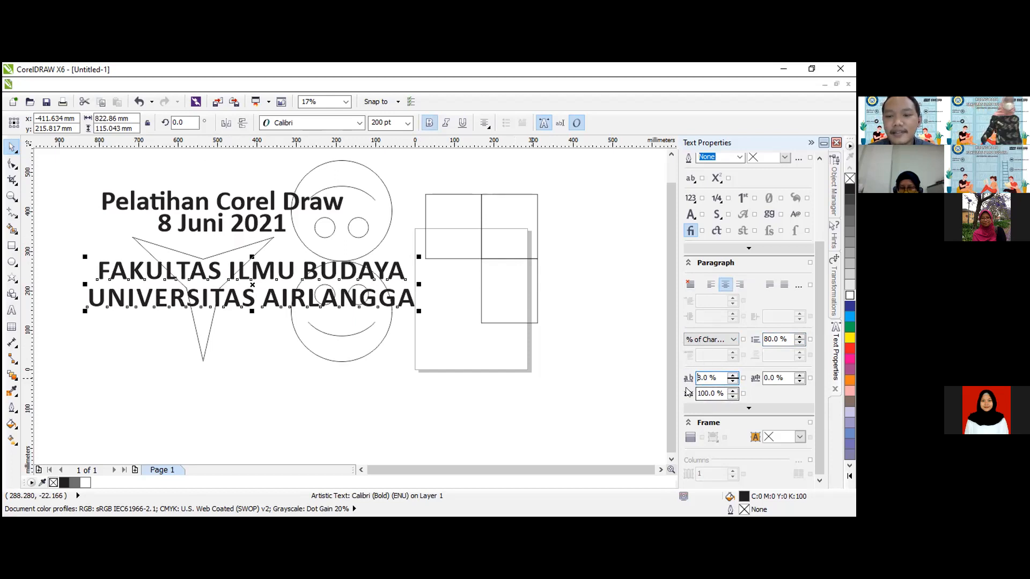
left_click(734, 375)
left_click(733, 375)
left_click(733, 375)
left_click(734, 375)
left_click(734, 375)
left_click(733, 375)
left_click(733, 375)
left_click(734, 375)
left_click(733, 375)
left_click(733, 375)
left_click(732, 375)
left_click(732, 375)
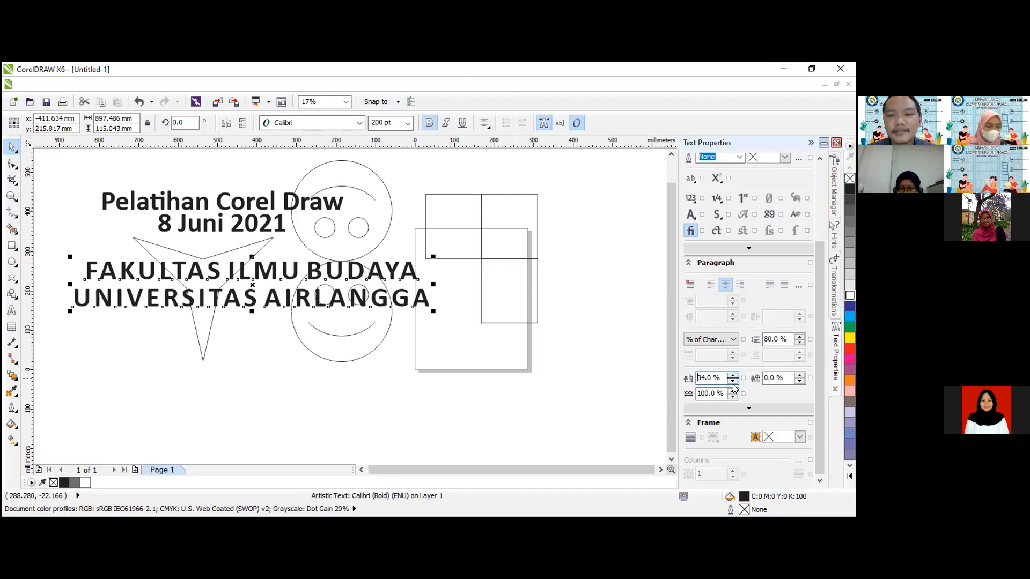
Reset the character spacing of the faculty and university text to 0%.
left_click_drag(718, 377, 688, 380)
type("0")
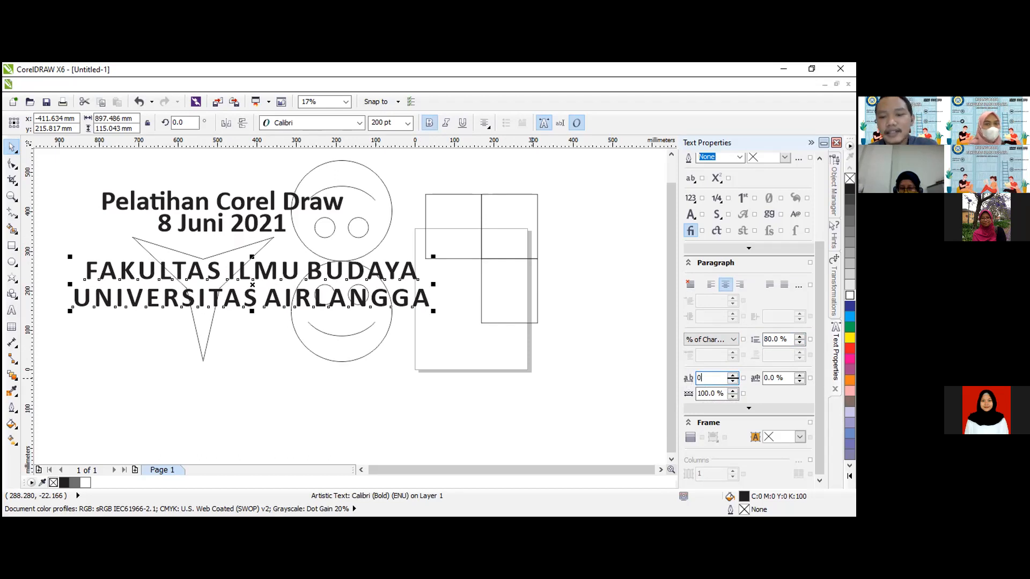
key("Return")
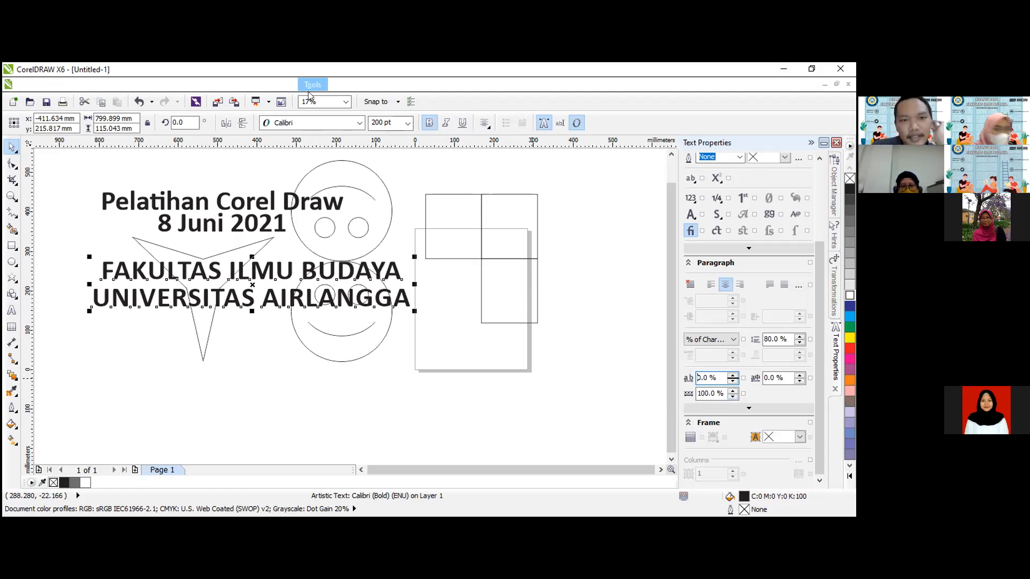
left_click(254, 85)
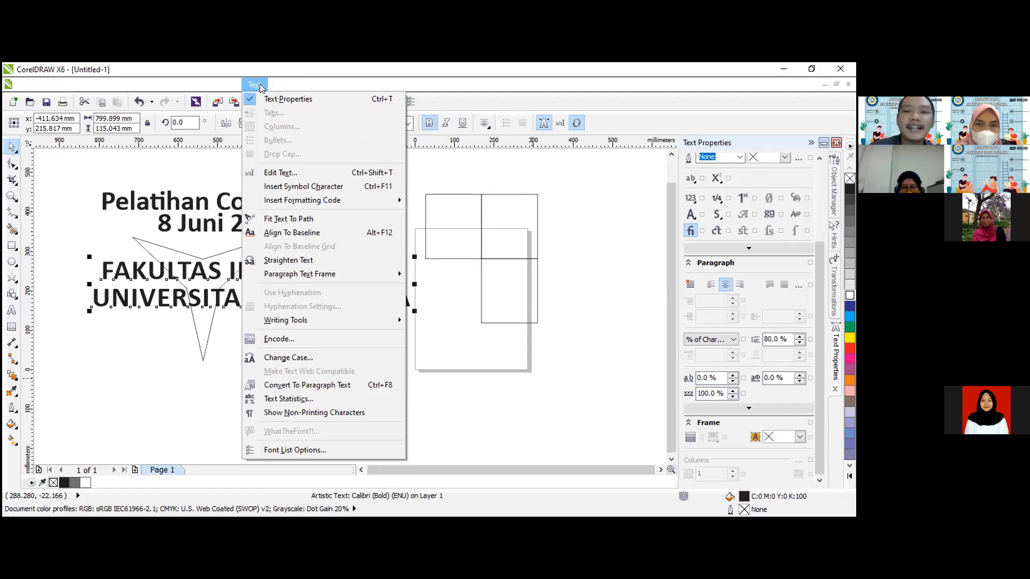
left_click(182, 161)
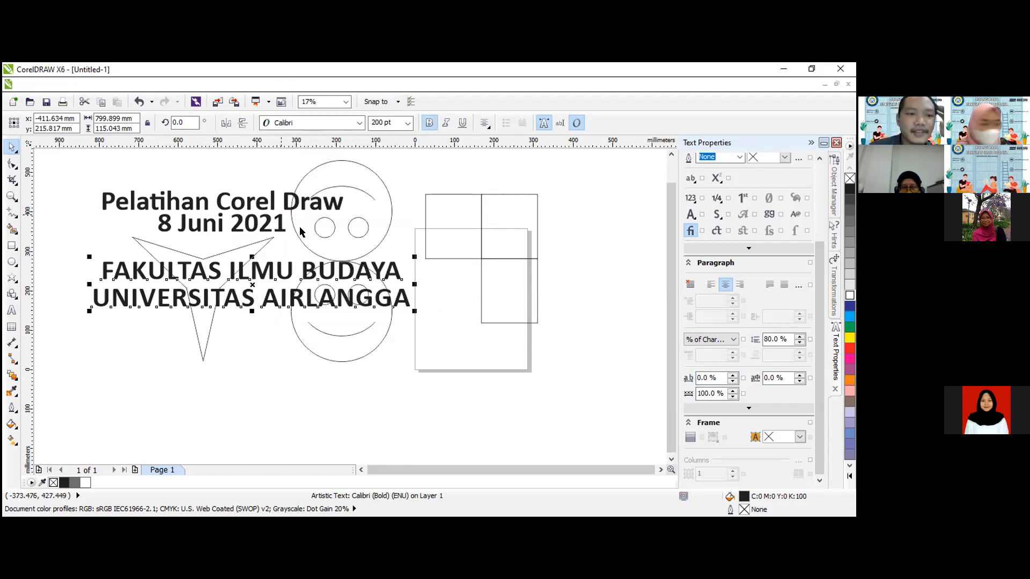
Delete all the text and shapes in the drawing.
key("ctrl+a")
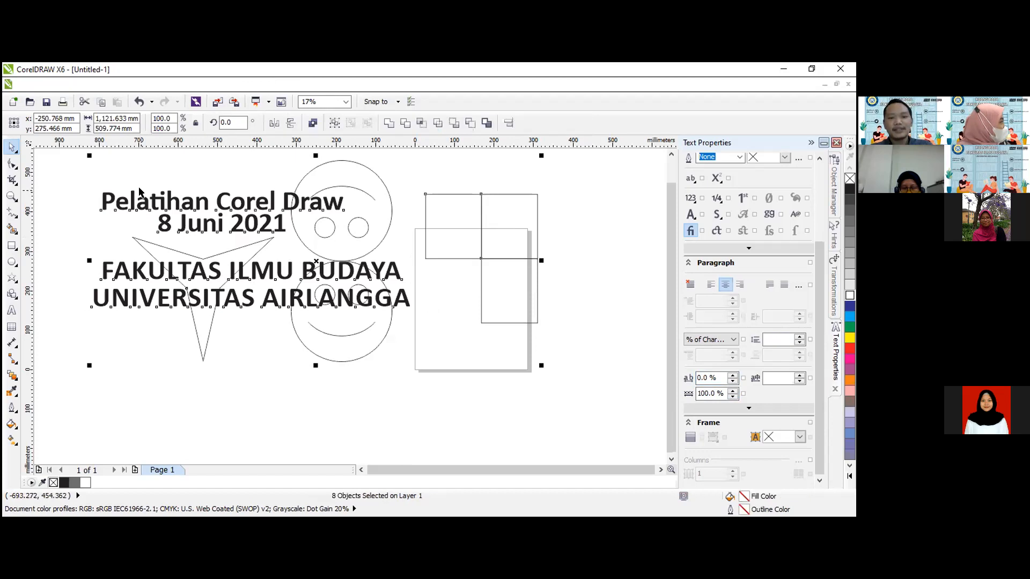
key("Delete")
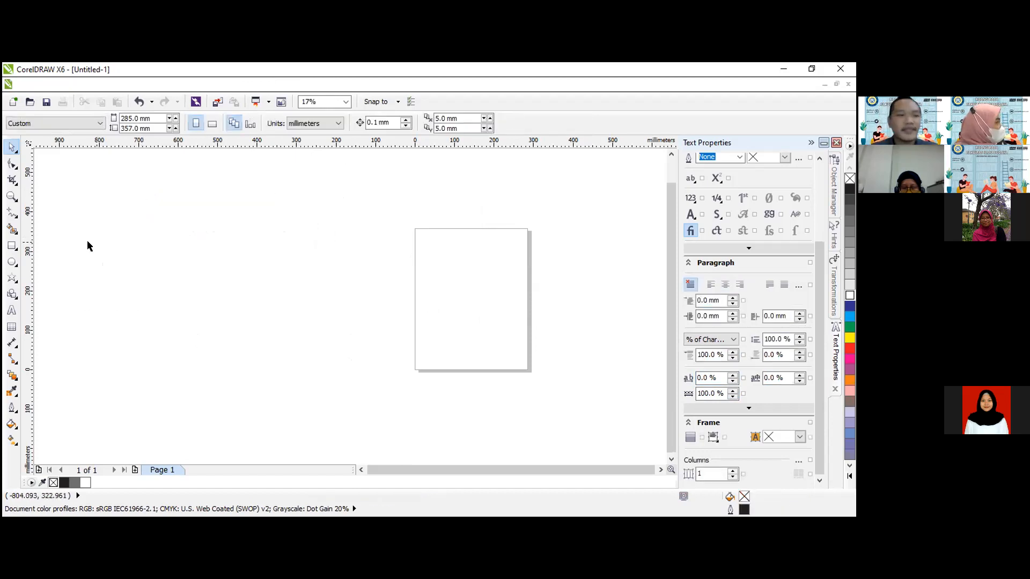
Draw an ellipse about 573 mm wide and 611 mm high outward from its center, beside the page.
left_click(12, 262)
left_click_drag(179, 205, 292, 324)
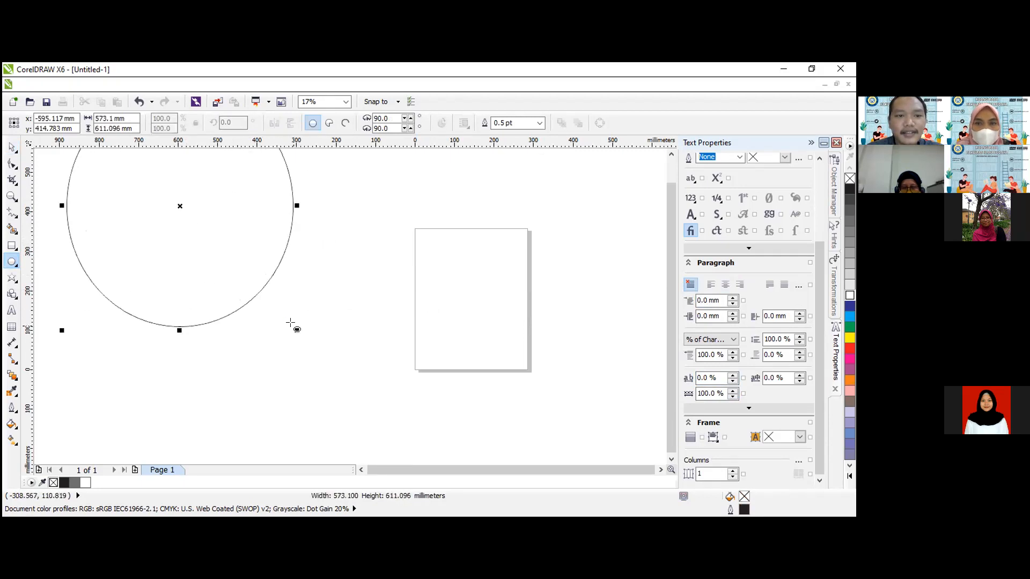
Move the ellipse closer to the page and delete it.
left_click_drag(182, 207, 229, 279)
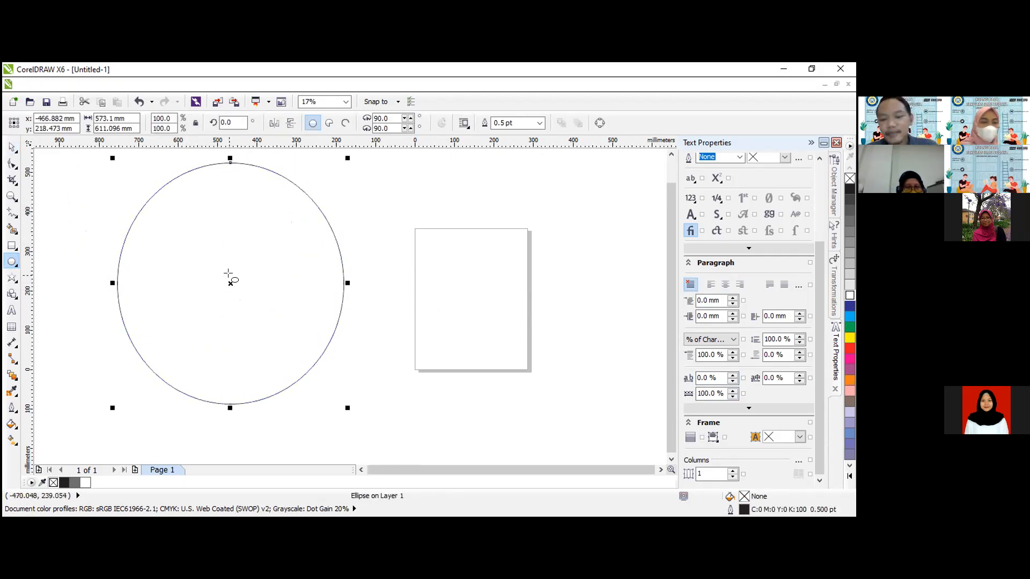
key("Delete")
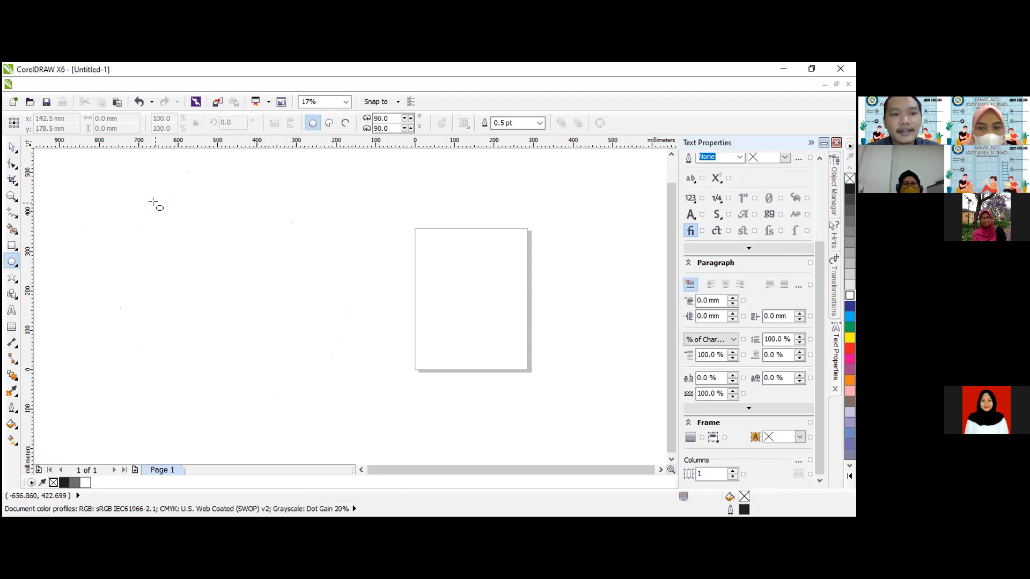
Draw a perfect circle about 554 mm in diameter beside the page and delete it.
left_click_drag(146, 193, 169, 212)
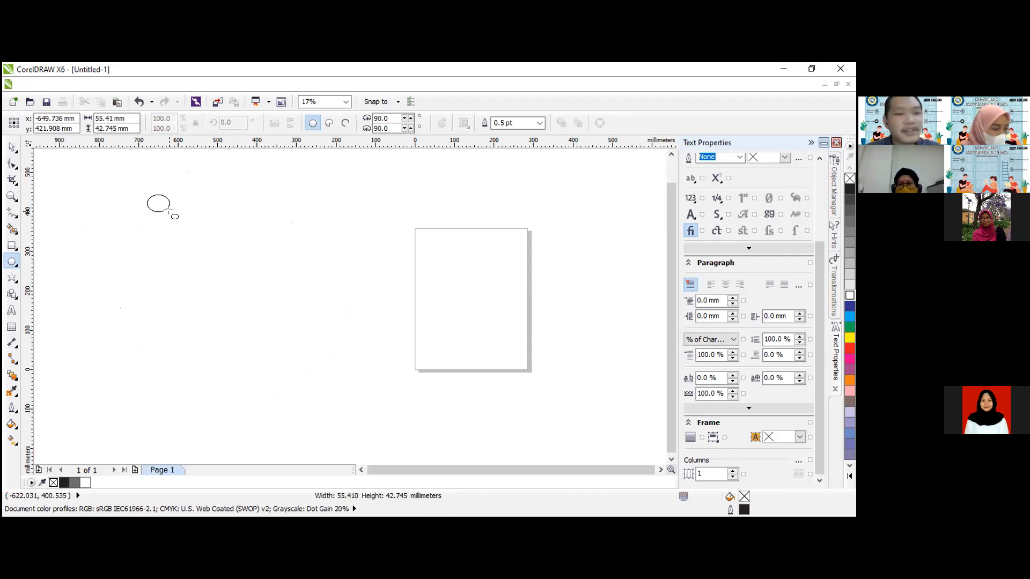
mouse_move(169, 212)
left_mouse_down()
mouse_move(390, 398)
mouse_move(362, 377)
left_mouse_up()
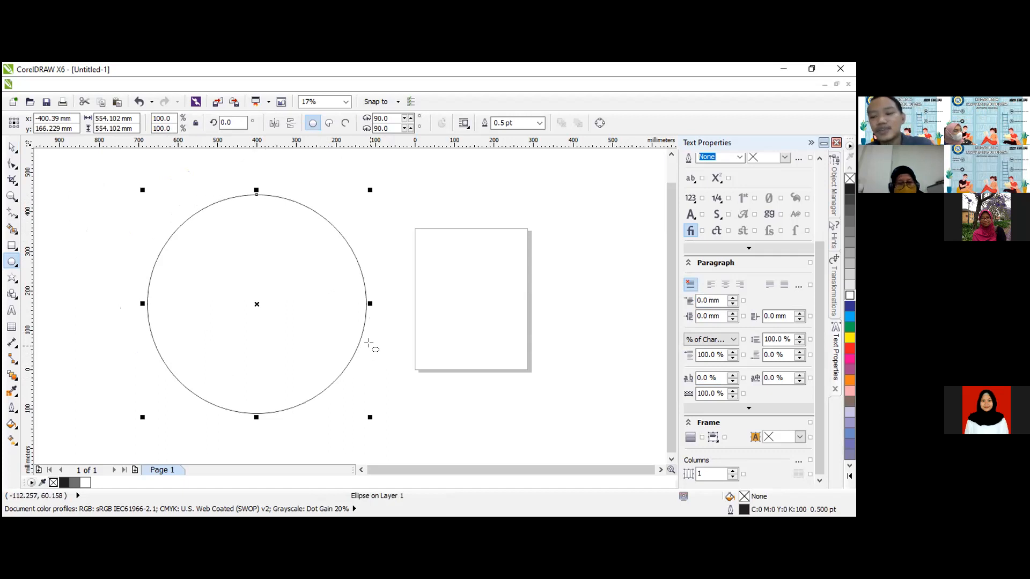
key("Delete")
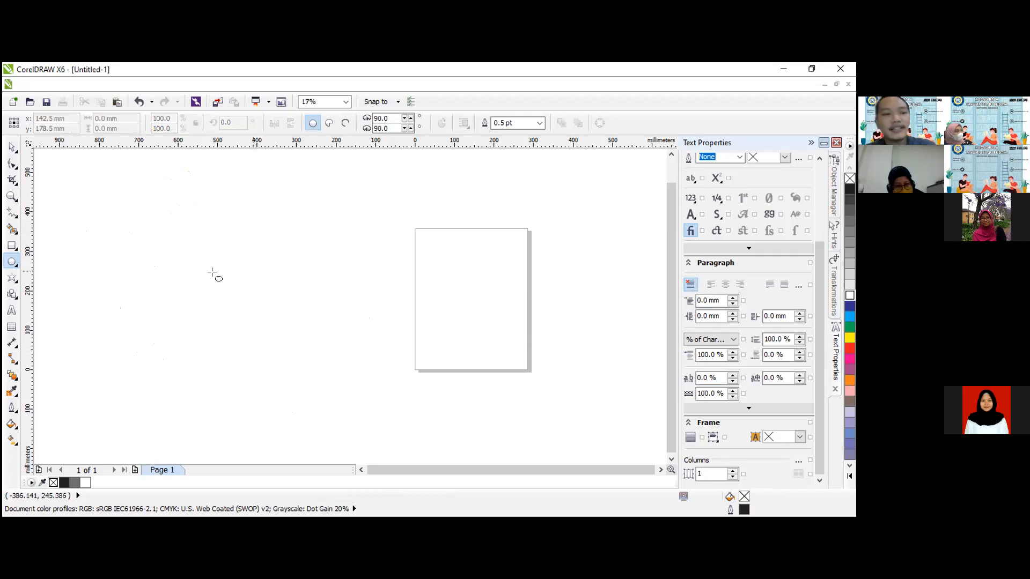
Draw a square about 350 mm wide beside the page and delete it.
left_click(11, 246)
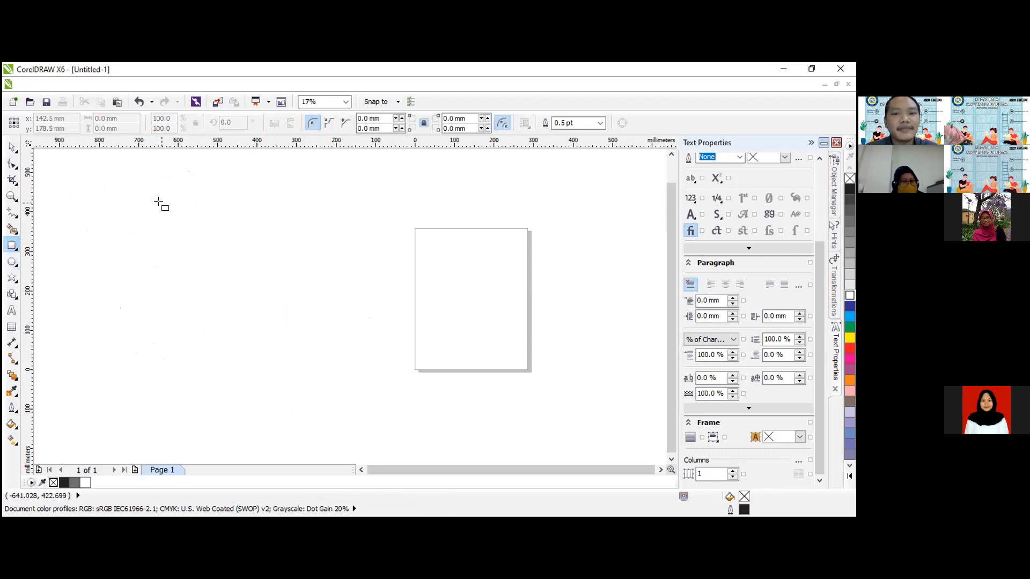
mouse_move(156, 198)
left_mouse_down()
mouse_move(339, 368)
mouse_move(205, 239)
mouse_move(338, 365)
mouse_move(200, 253)
mouse_move(295, 327)
mouse_move(216, 258)
mouse_move(302, 347)
mouse_move(237, 301)
mouse_move(252, 299)
mouse_move(295, 337)
left_mouse_up()
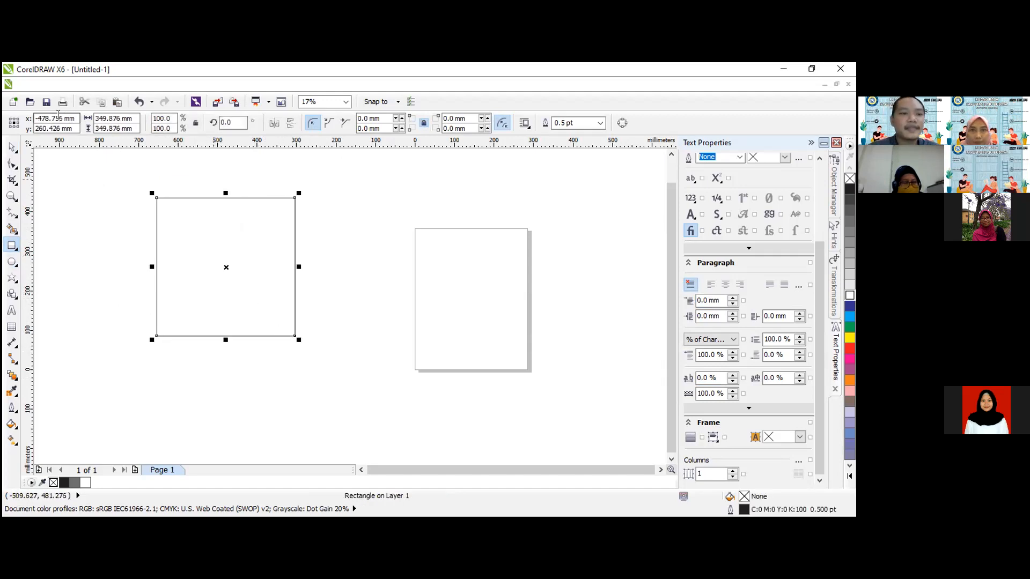
left_click(7, 150)
key("Delete")
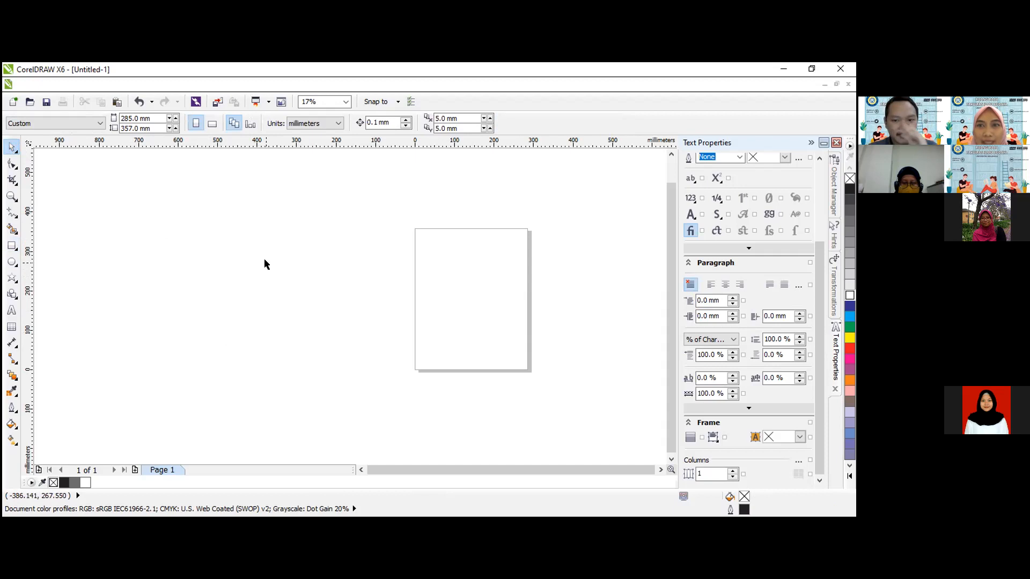
Draw a practice ellipse in the empty area beside the page and delete it.
left_click(14, 262)
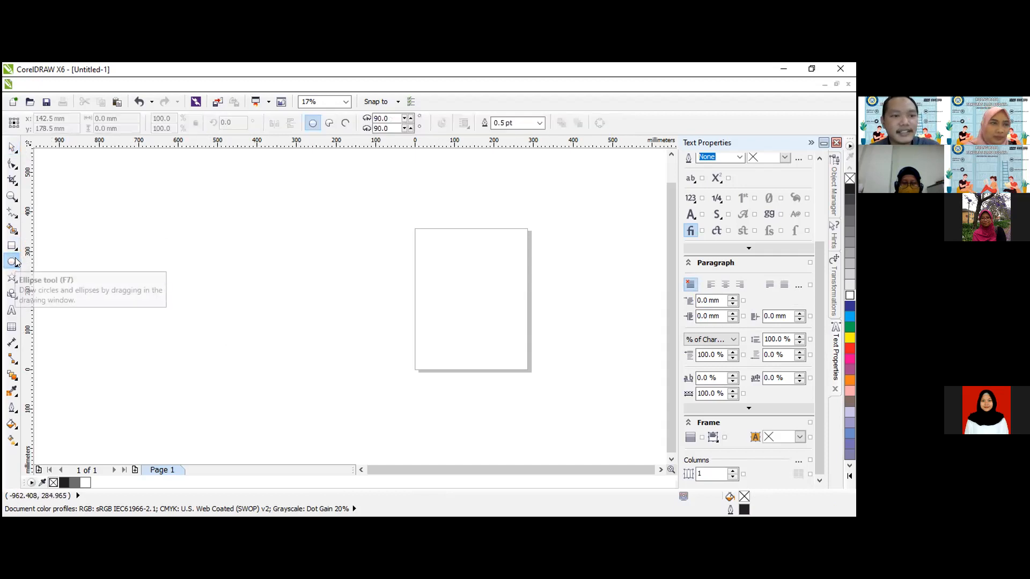
left_click_drag(168, 179, 290, 293)
key("Delete")
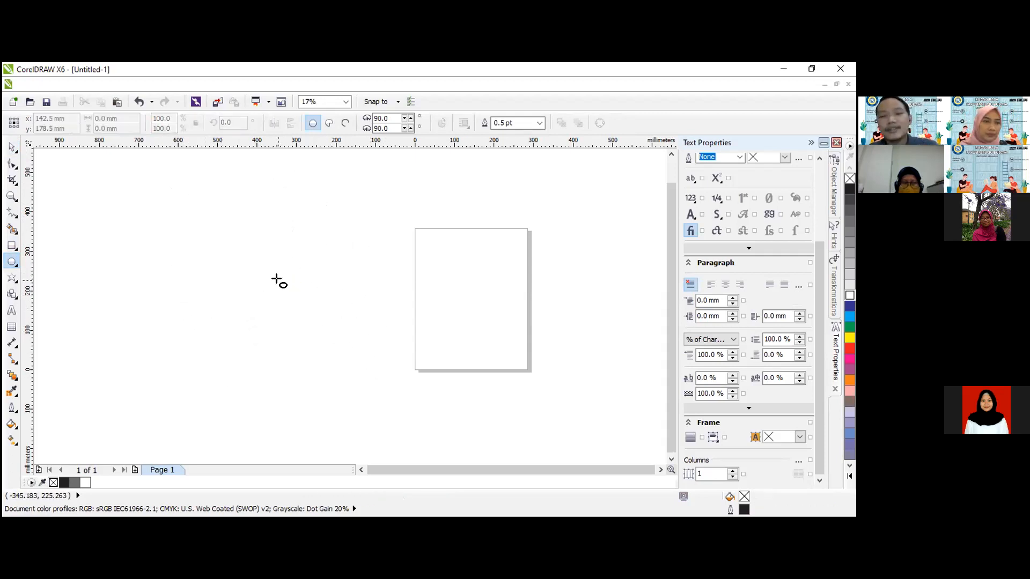
Draw a small and a large practice rectangle beside the page, deleting each one.
left_click(11, 246)
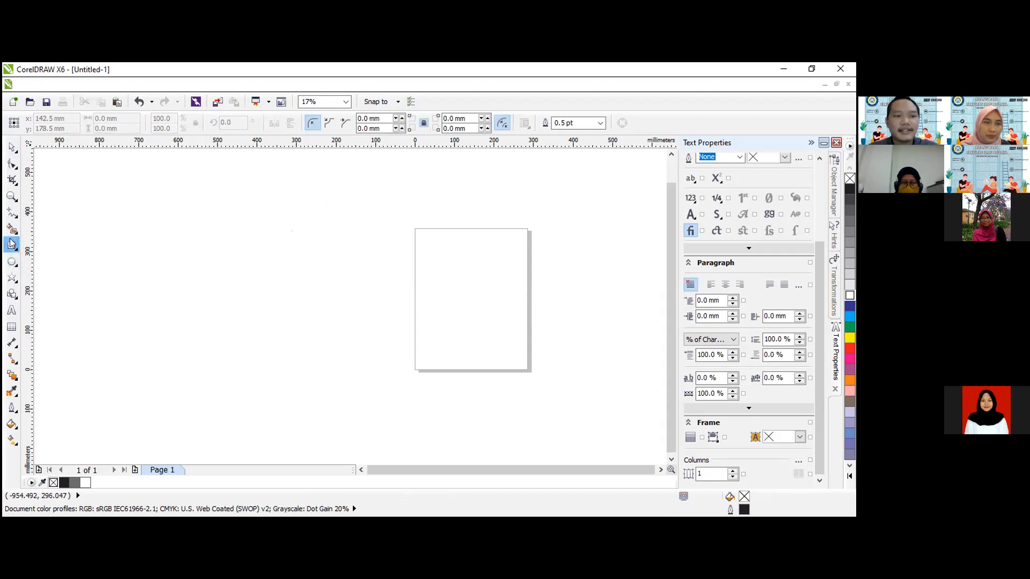
left_click_drag(208, 252, 229, 324)
key("Delete")
left_click_drag(158, 187, 332, 352)
key("Delete")
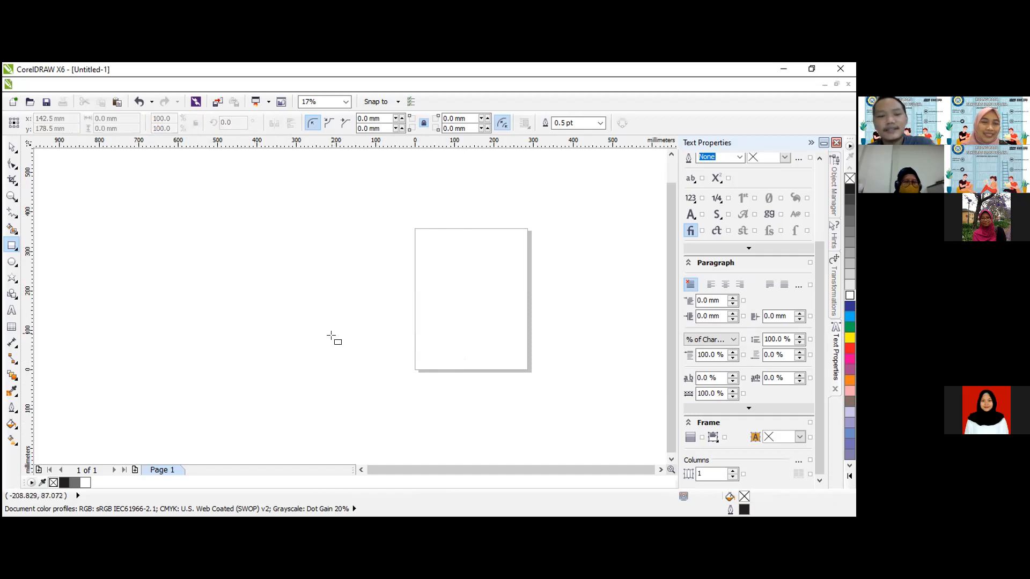
Draw another large practice ellipse beside the page and delete it.
left_click(11, 263)
left_click_drag(184, 219, 351, 364)
key("Delete")
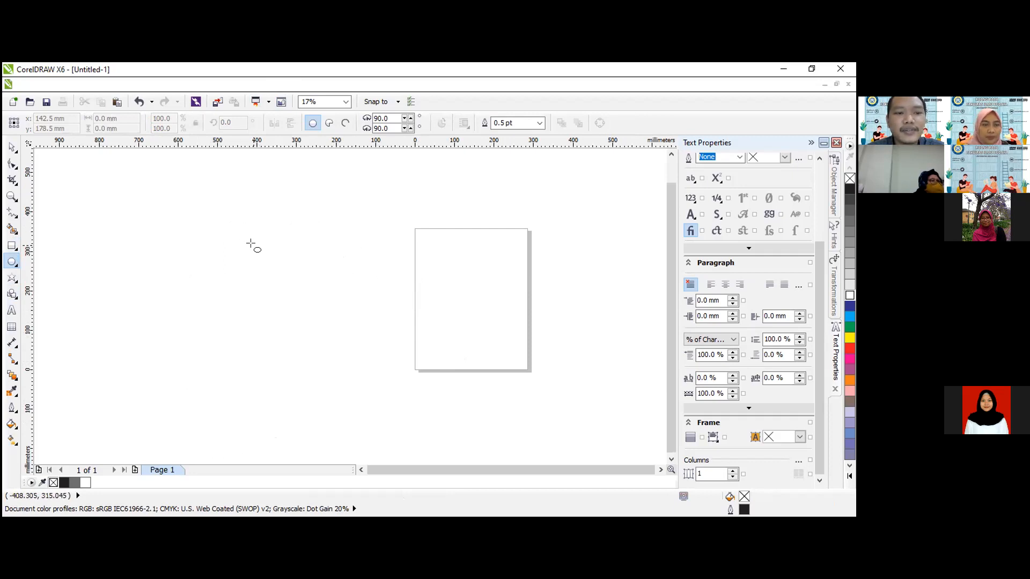
Draw a circle about 483 mm in diameter directly beside the page.
left_click_drag(223, 213, 402, 405)
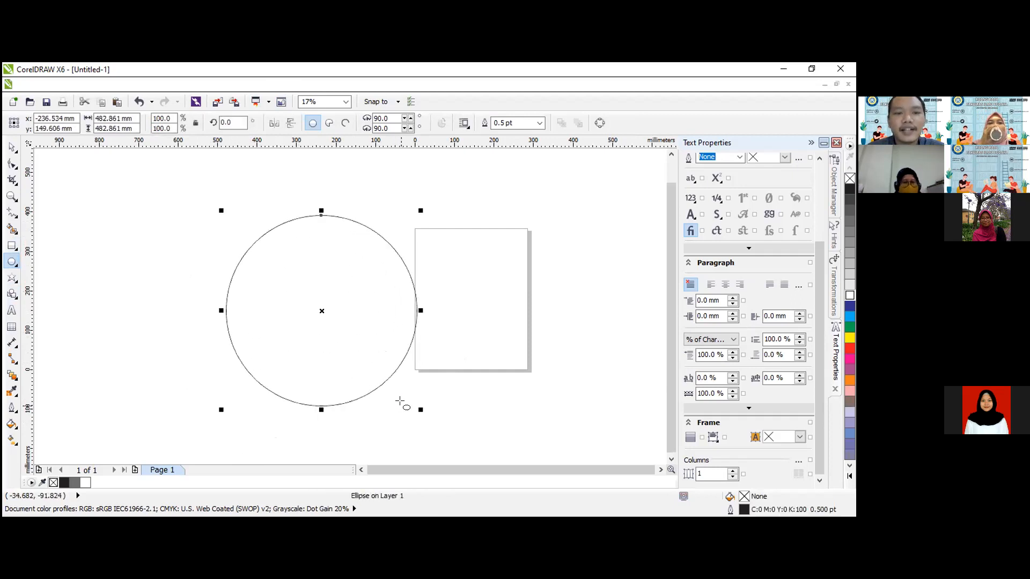
Add the artistic text "RUANG BACA FIB" in Arial at 200 pt across the top of the circle.
left_click(11, 310)
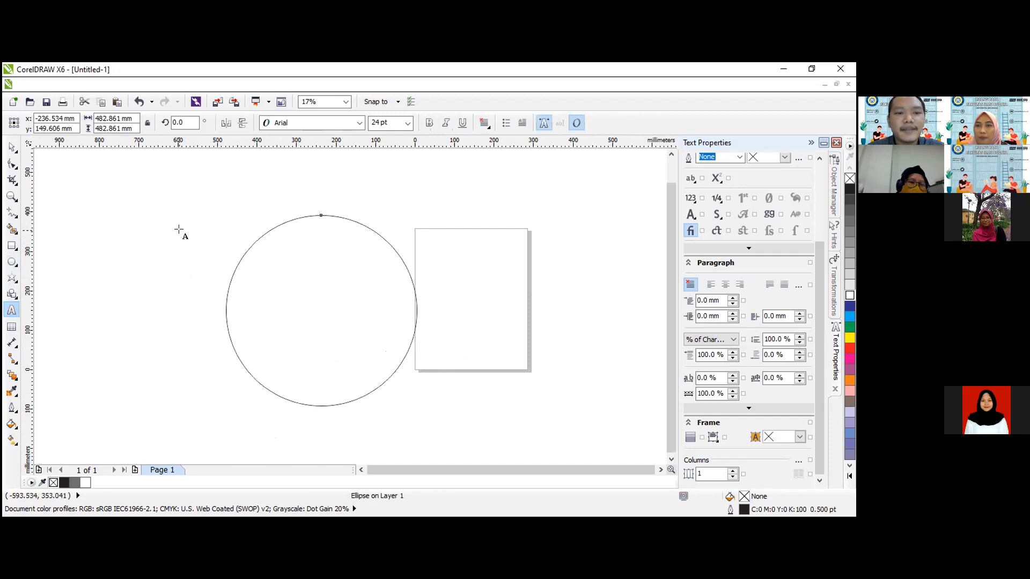
left_click(176, 225)
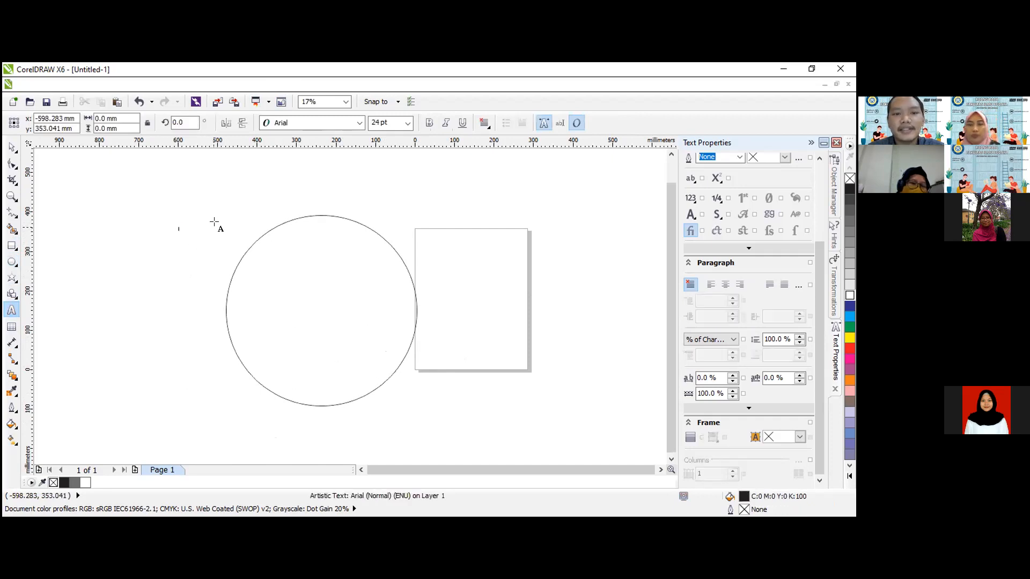
left_click(409, 124)
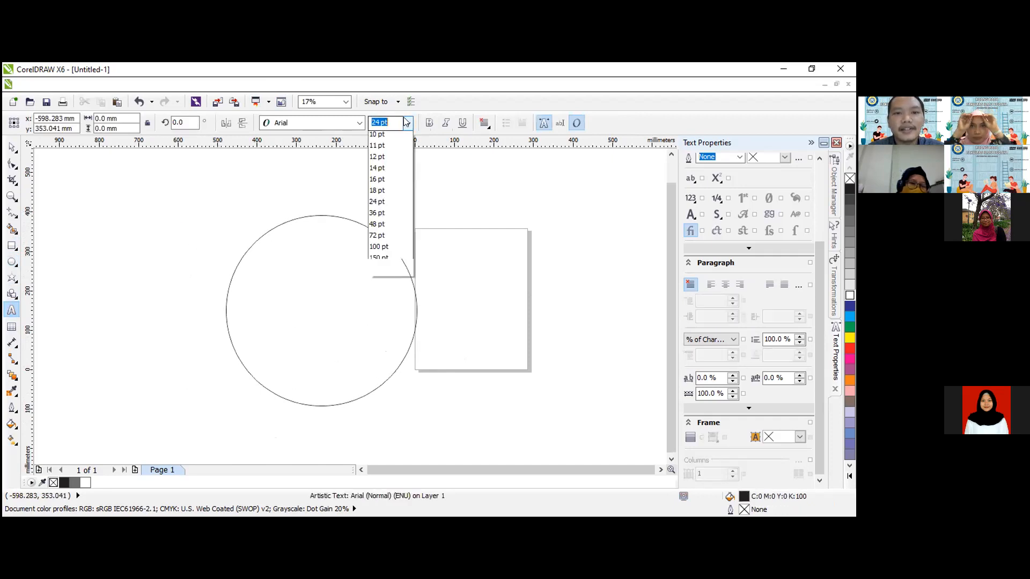
left_click(385, 317)
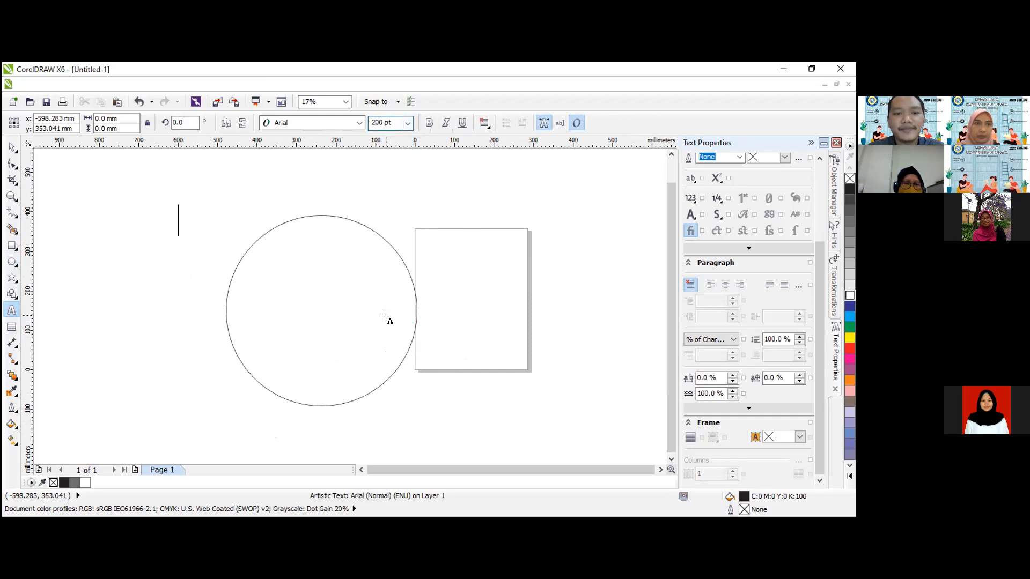
type("RUANG BACA FIOB")
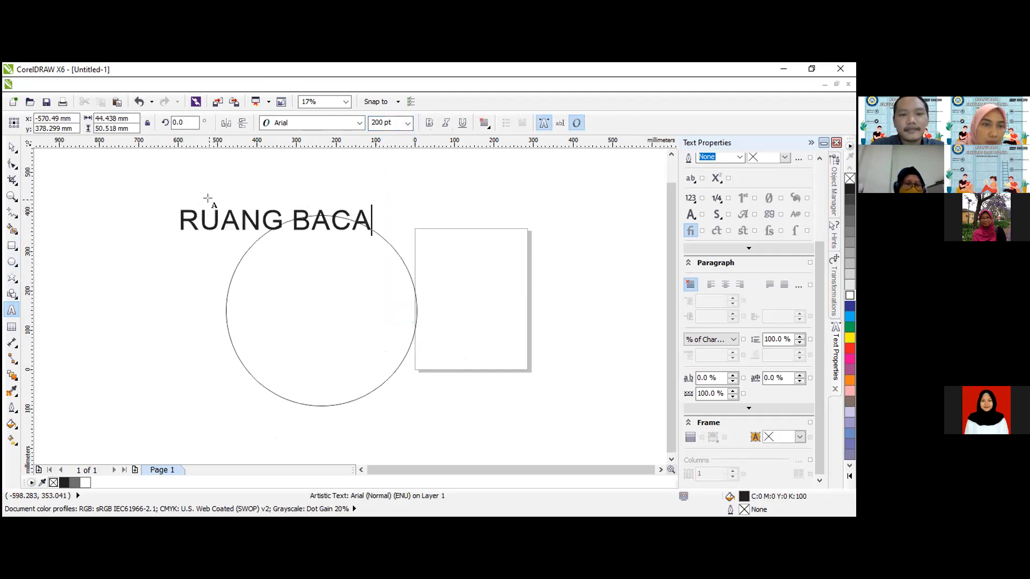
key("BackSpace")
key("BackSpace")
type("B")
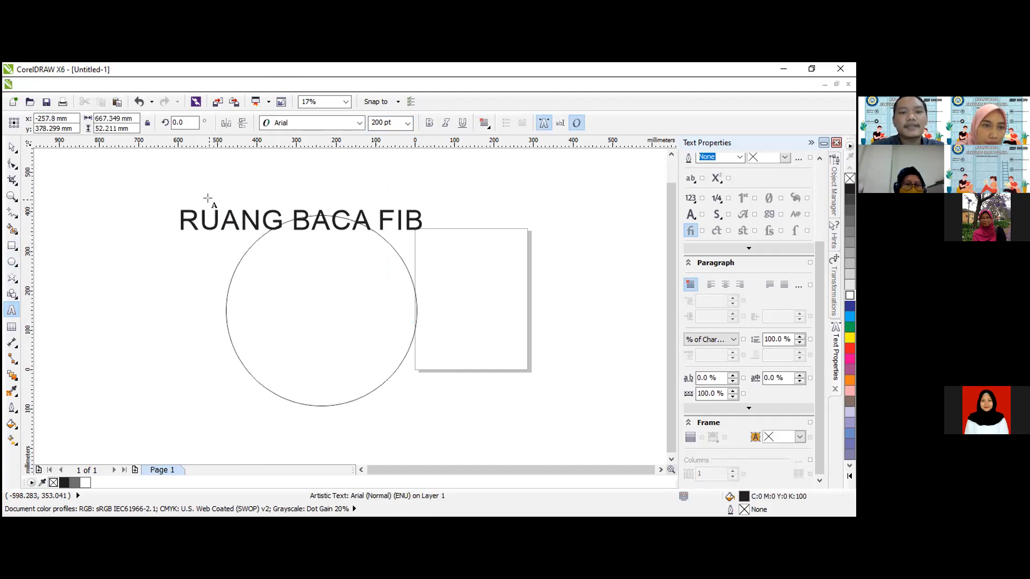
Move the "RUANG BACA FIB" text so it sits roughly centered over the top of the circle.
left_click(11, 146)
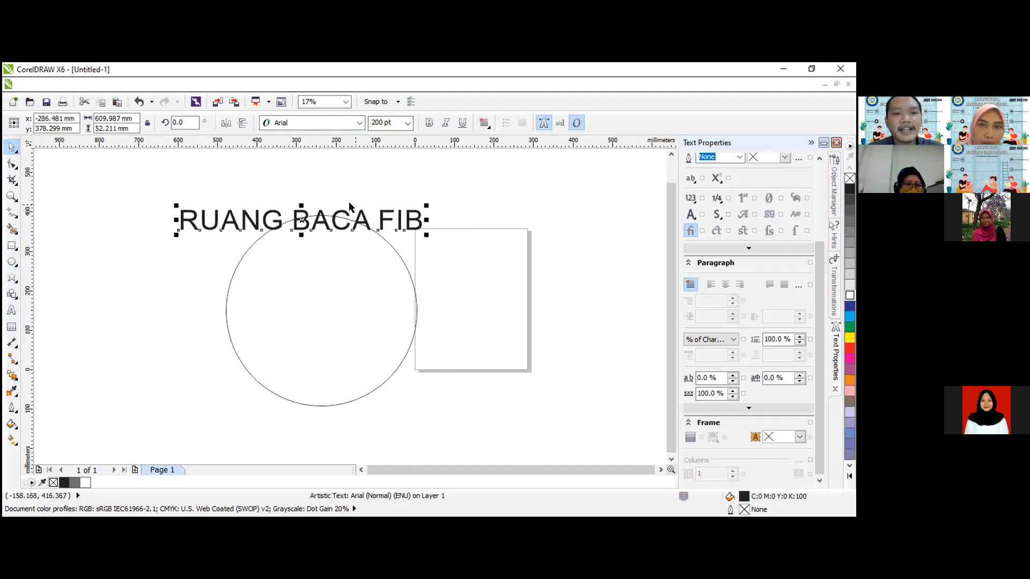
left_click_drag(311, 223, 337, 219)
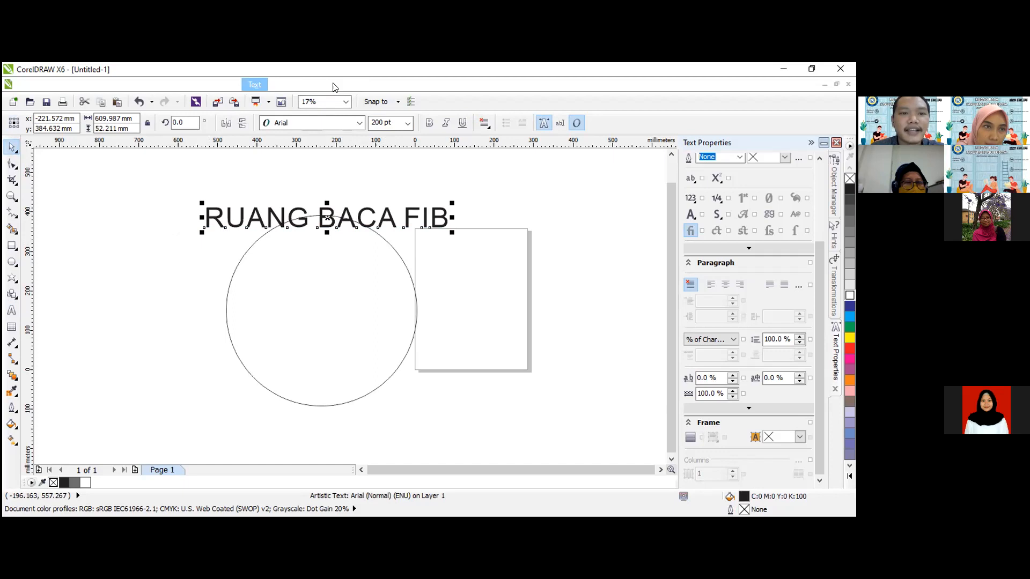
Try fitting the text to the circle's path along the outside of its upper arc, and undo it.
key("Return")
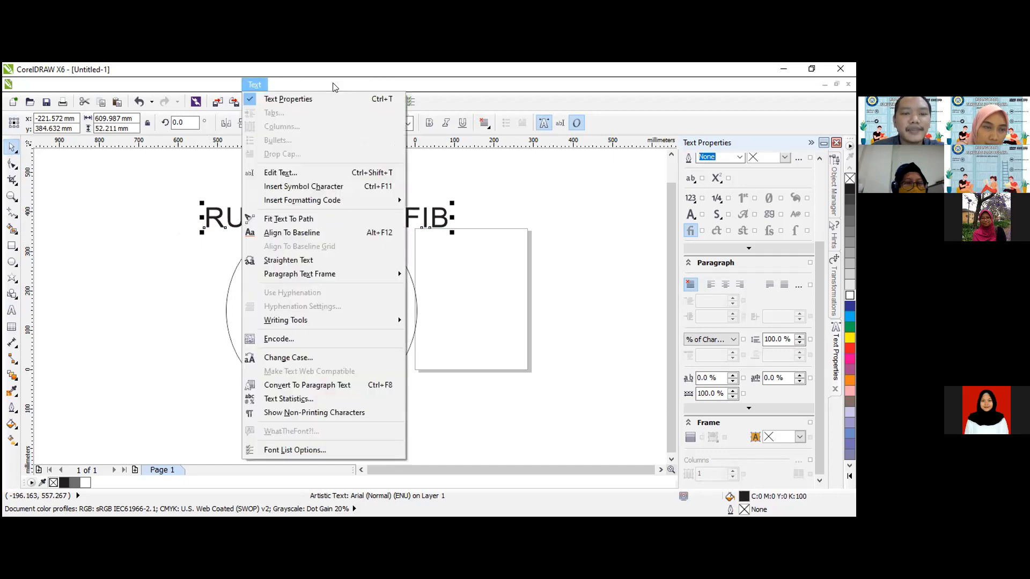
left_click(289, 219)
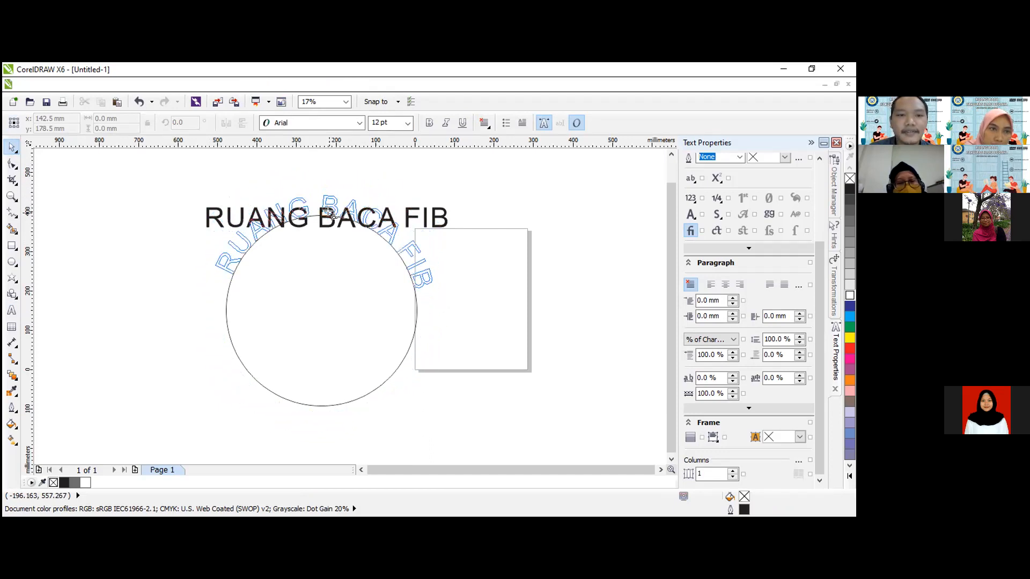
left_click(328, 212)
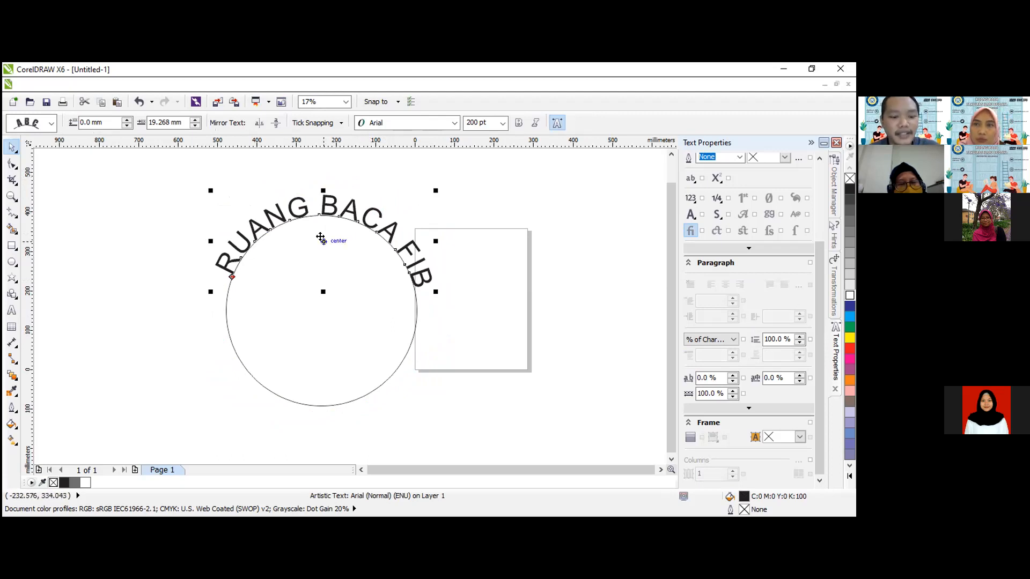
key("ctrl+z")
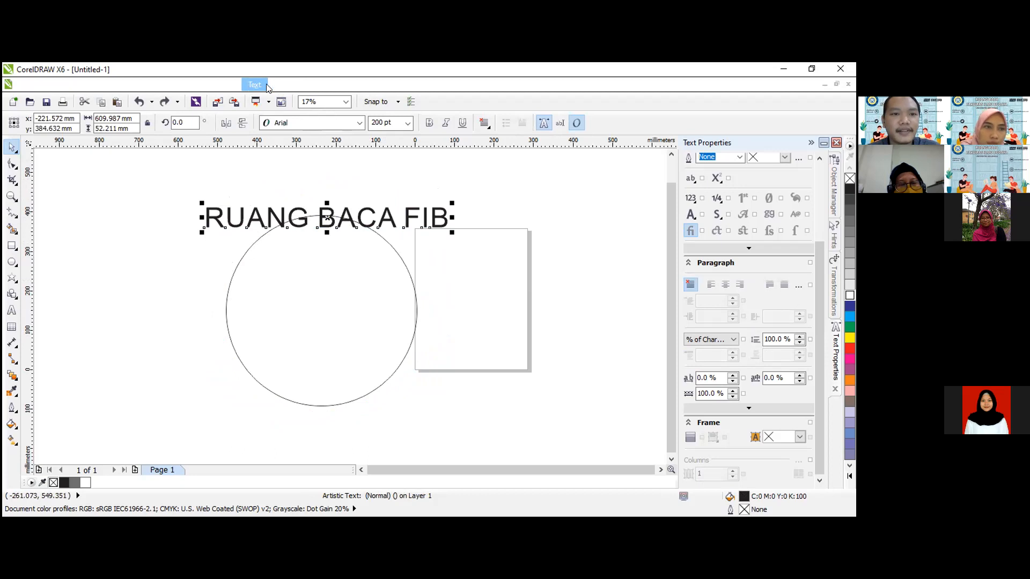
Fit the text to the circle's path, centered along the outside of its lower arc.
left_click(266, 86)
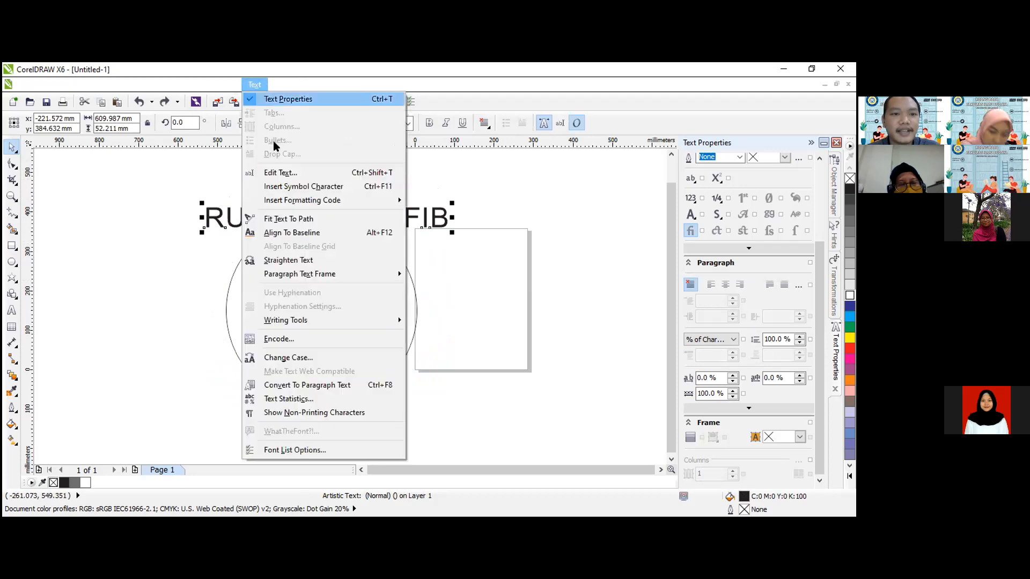
left_click(285, 219)
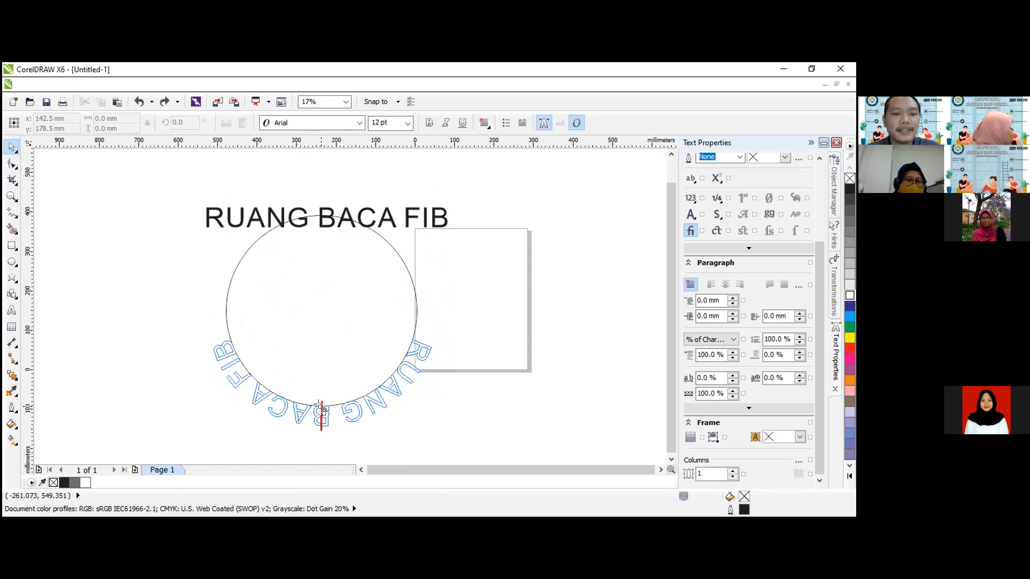
left_click(321, 409)
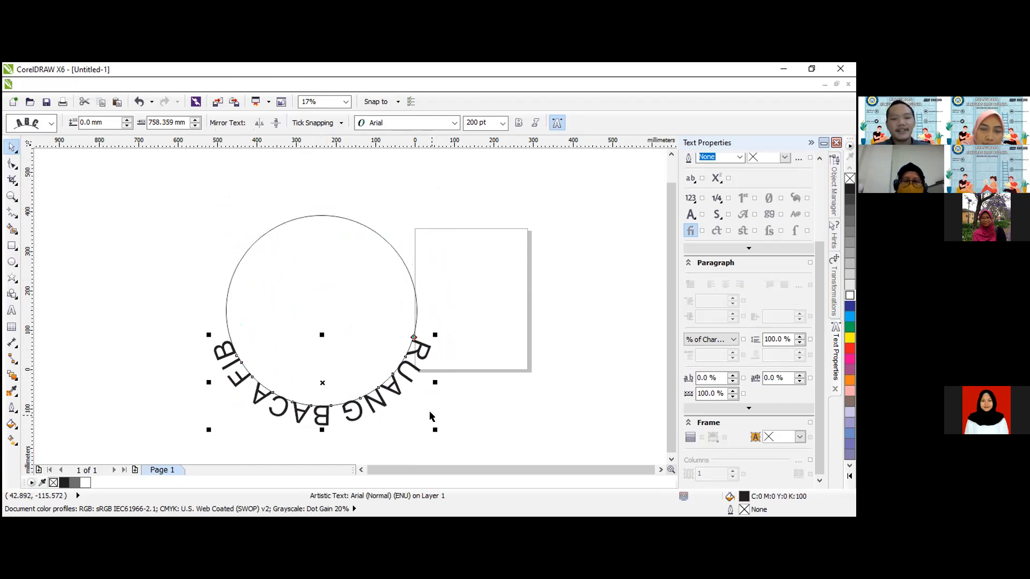
Mirror the curved text to the inside of the circle's lower arc, scaled to about 98%.
left_click_drag(432, 431, 125, 301)
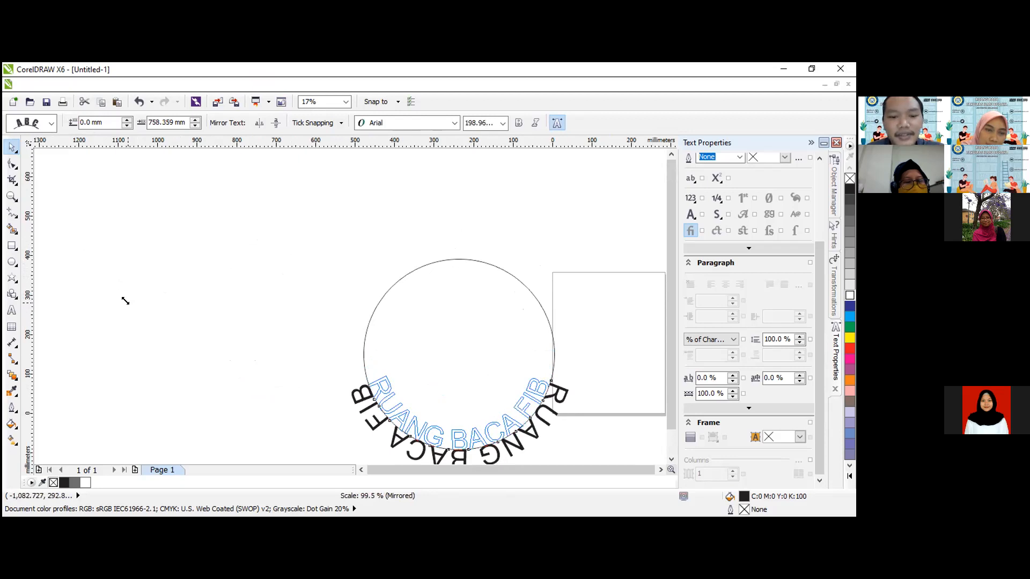
left_click_drag(125, 301, 127, 302)
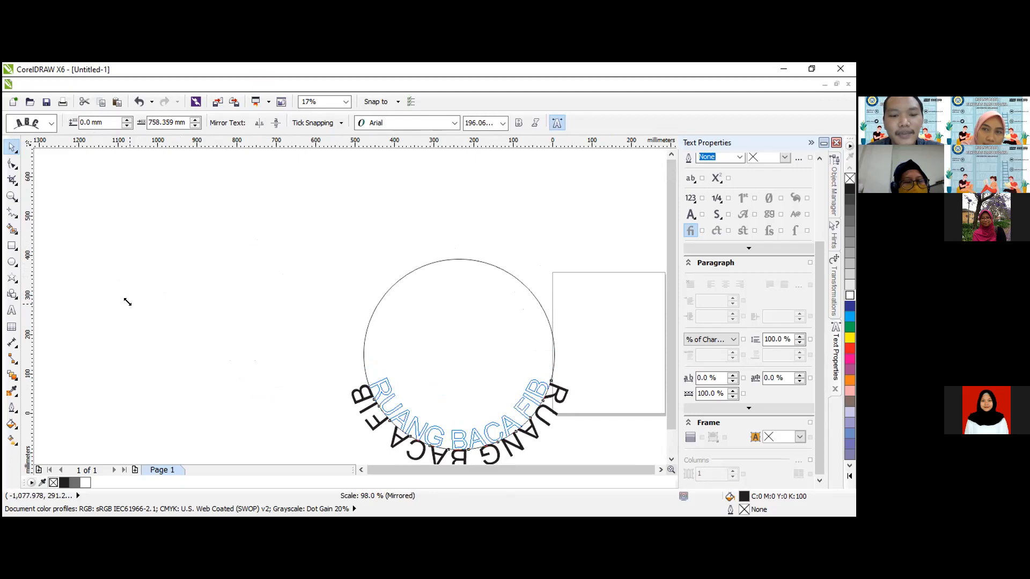
left_click_drag(127, 302, 127, 300)
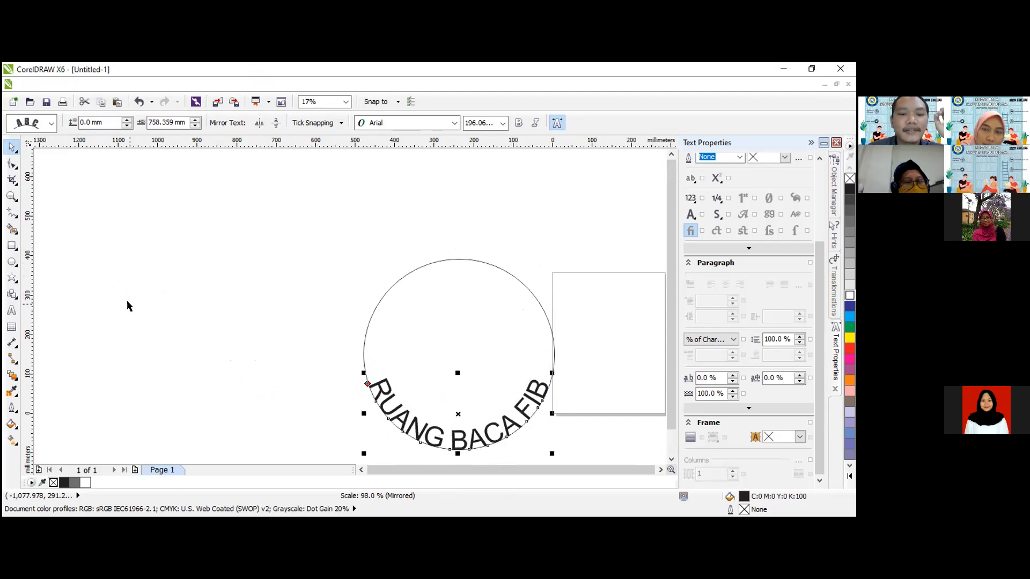
Delete the circle while keeping the curved text, and move the text up and left to about X -333 mm, Y 127 mm.
left_click(149, 336)
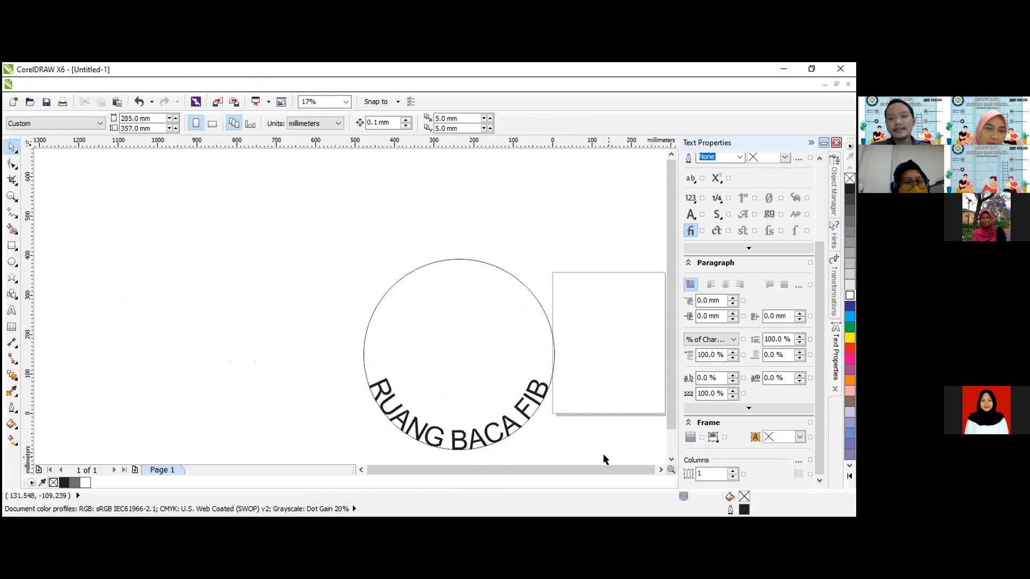
scroll(612, 470, "right", 2)
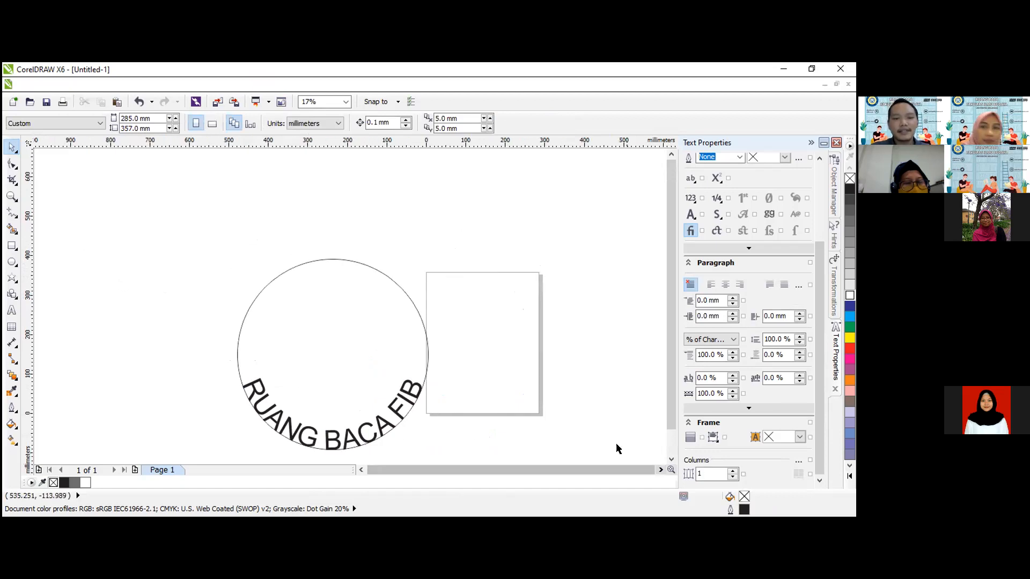
left_click(340, 301)
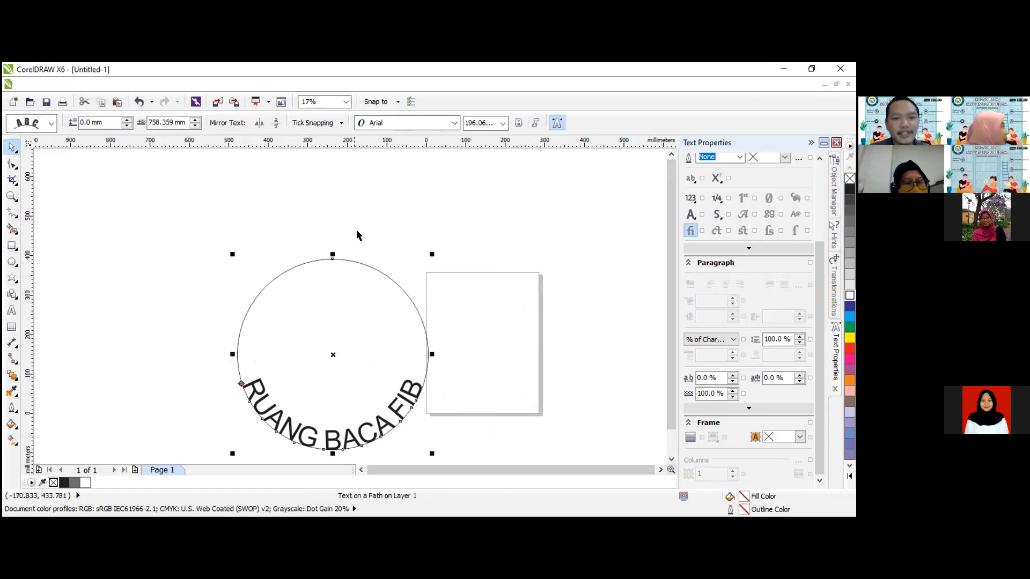
left_click(343, 292, "ctrl")
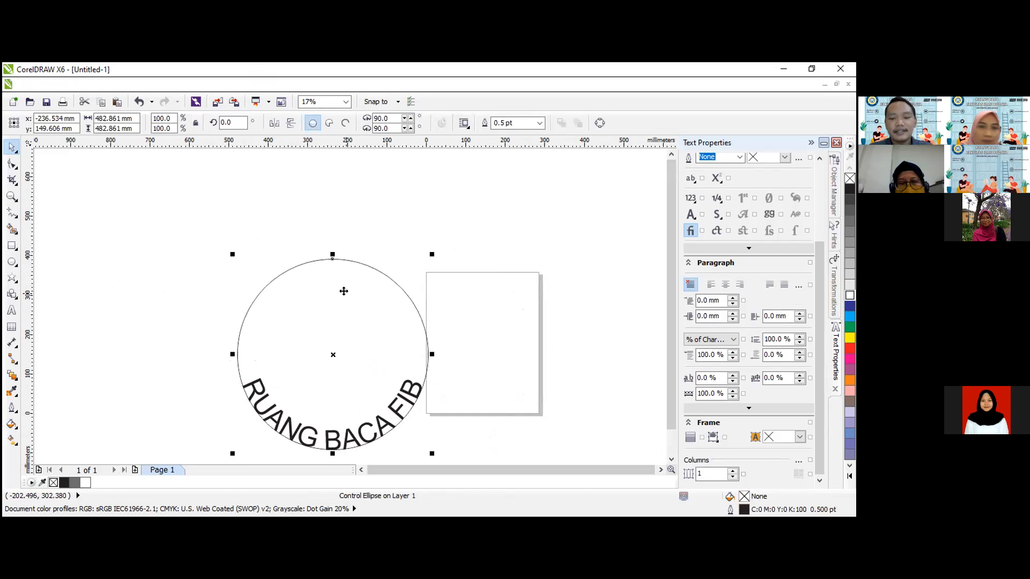
key("Delete")
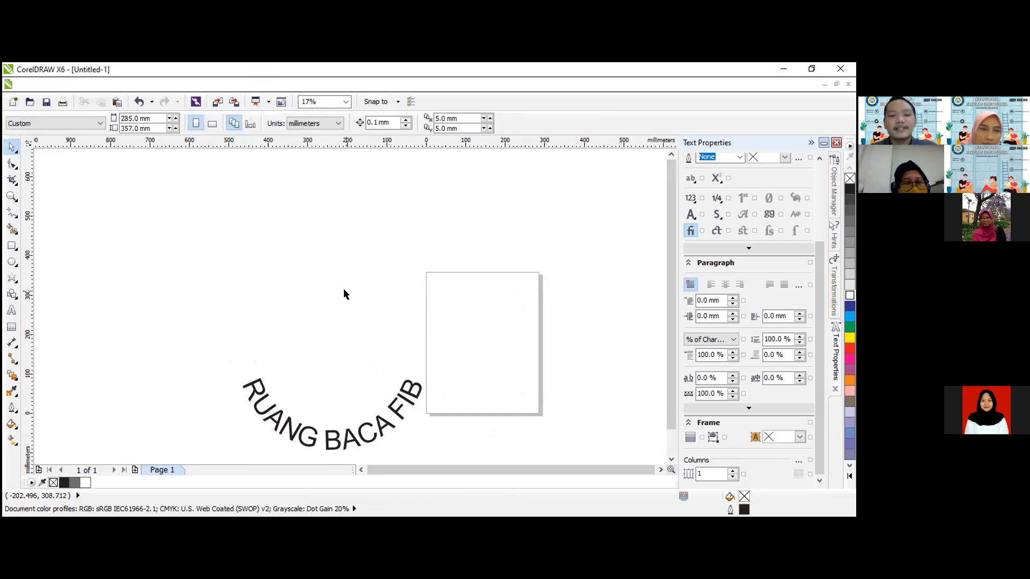
left_click_drag(354, 431, 318, 381)
left_click(354, 261)
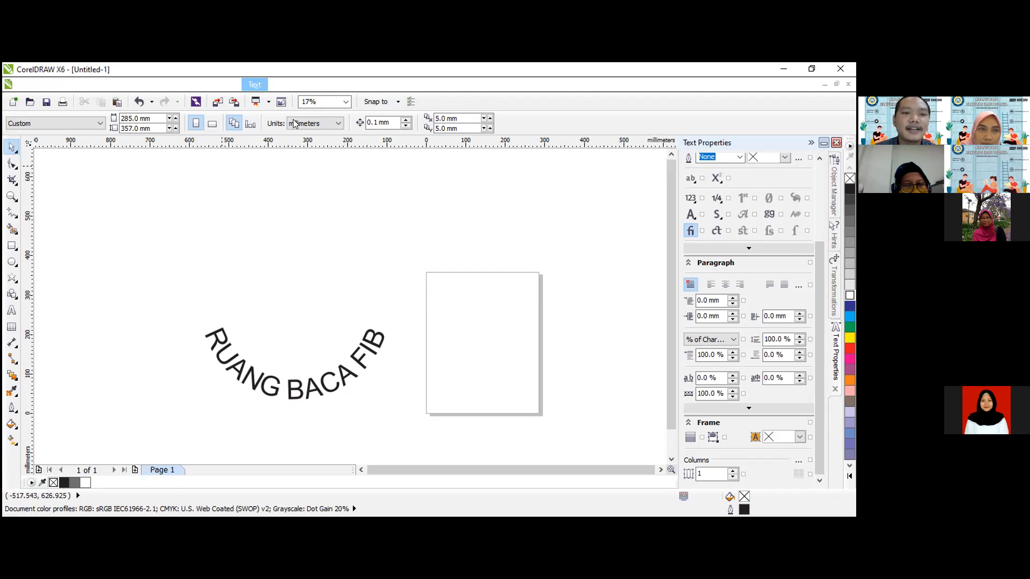
Delete the curved "RUANG BACA FIB" text beside the page.
left_click(249, 85)
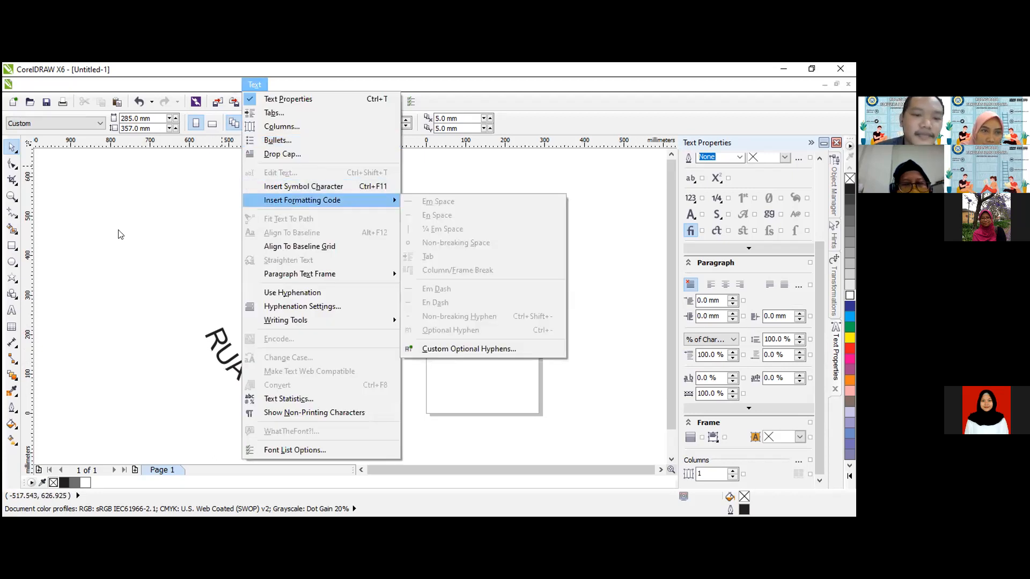
left_click(170, 262)
left_click(295, 385)
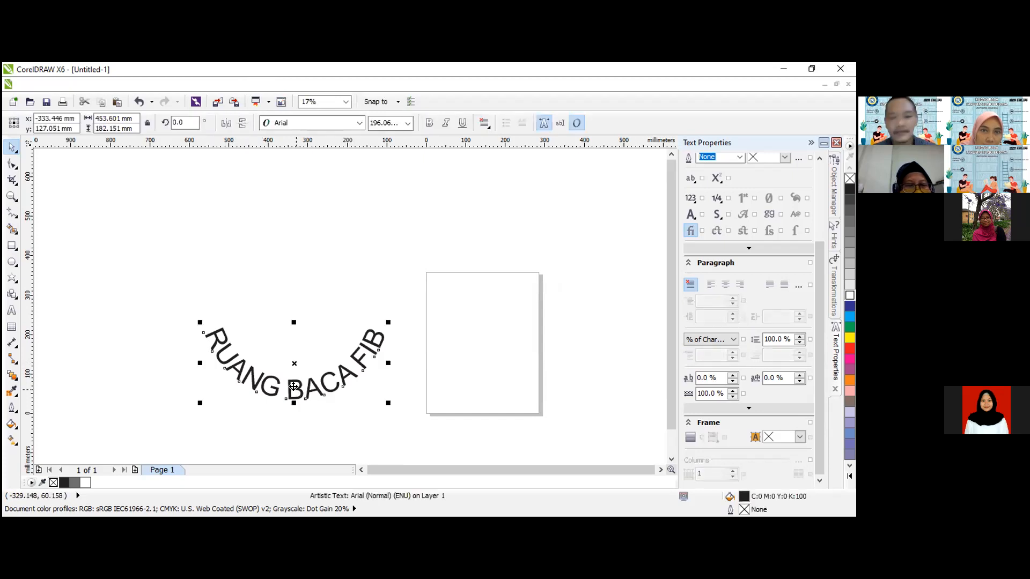
key("Delete")
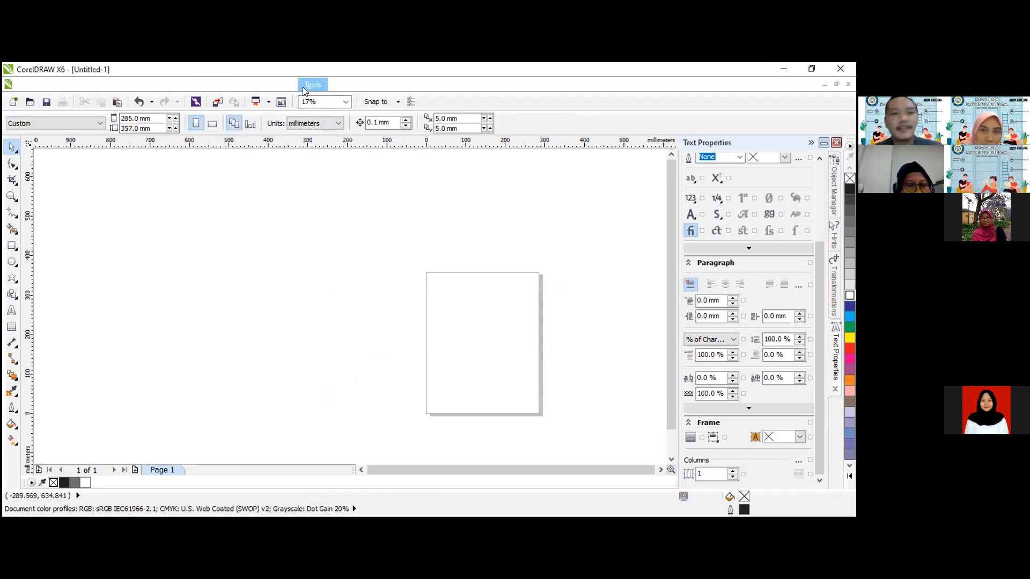
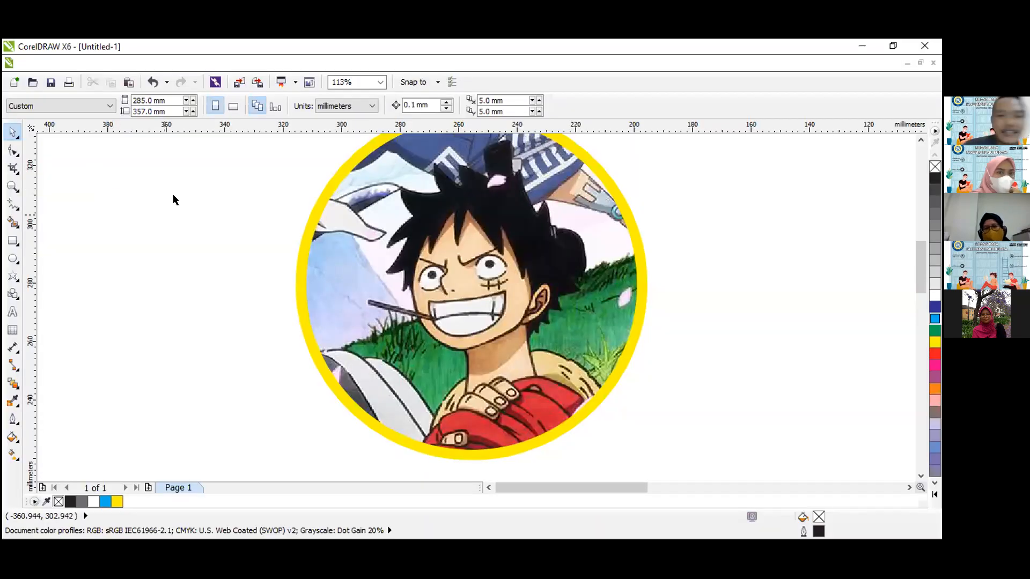
Undo the recent edits to the yellow-outlined circular portrait until the full poster picture is restored.
left_click(13, 186)
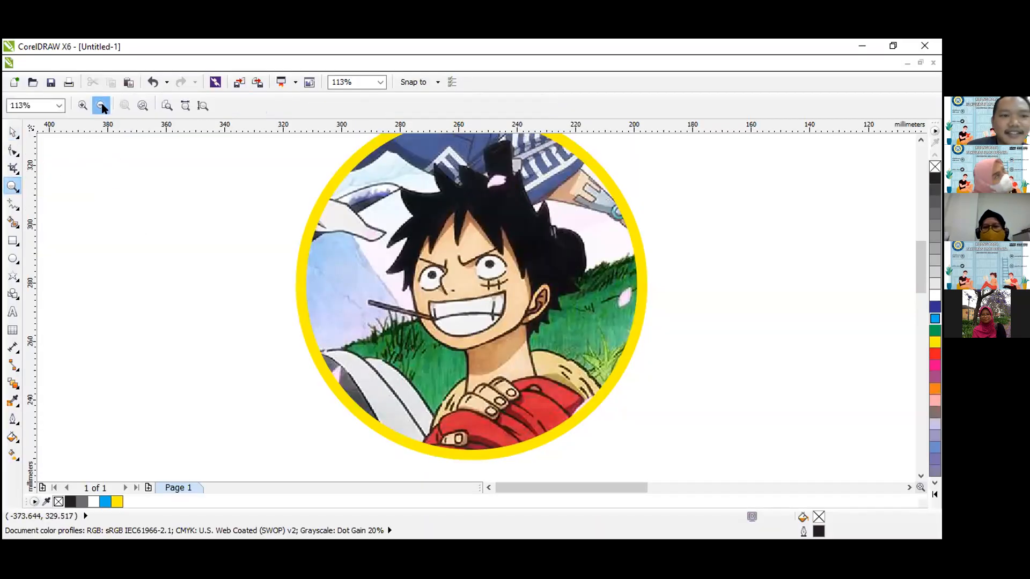
left_click(101, 105)
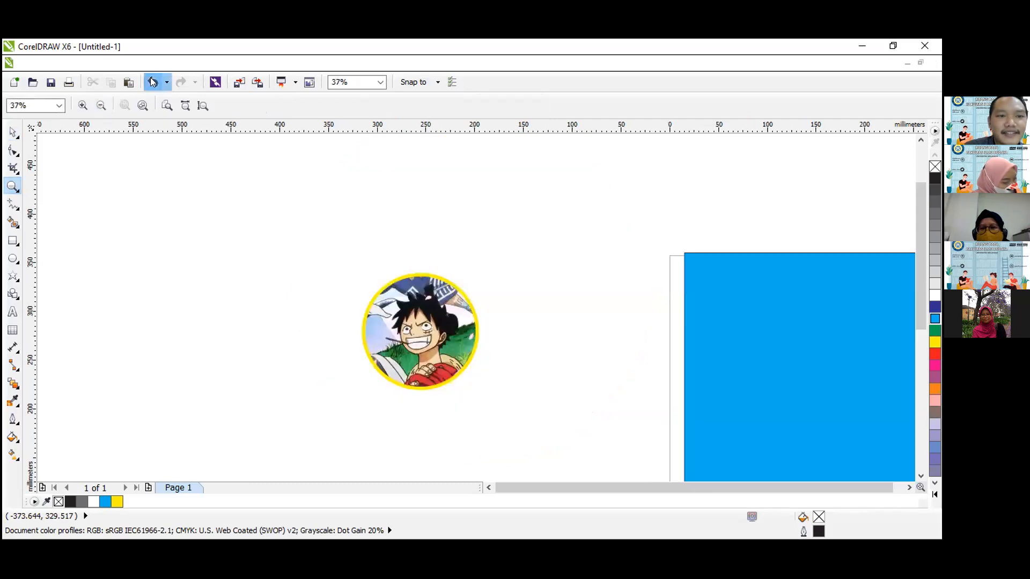
left_click(153, 81)
left_click(153, 82)
left_click(153, 81)
left_click(153, 81)
left_click(153, 81)
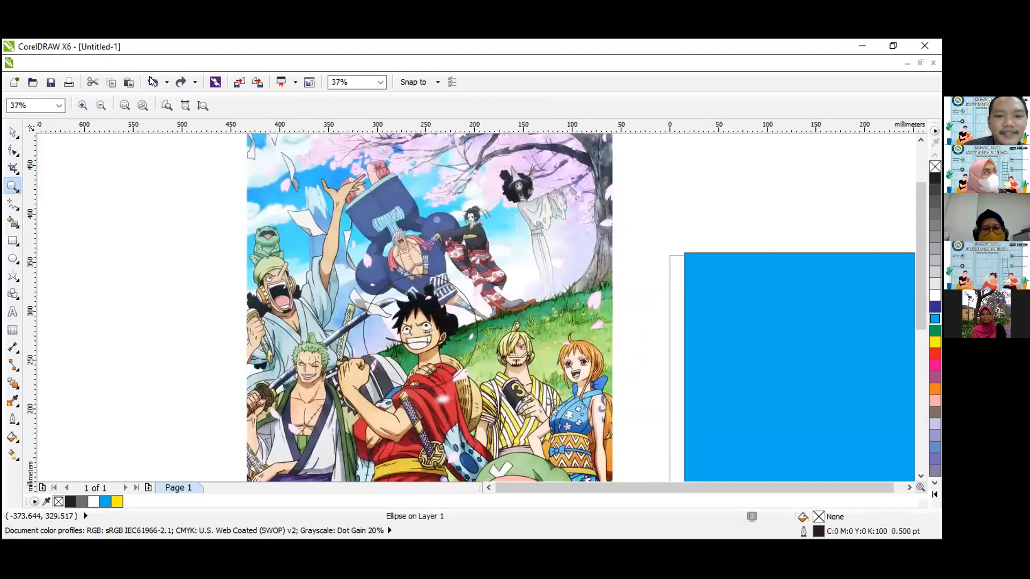
left_click(153, 82)
Move the poster picture left, away from the page, to about X -504 mm, Y 264 mm.
left_click(86, 246)
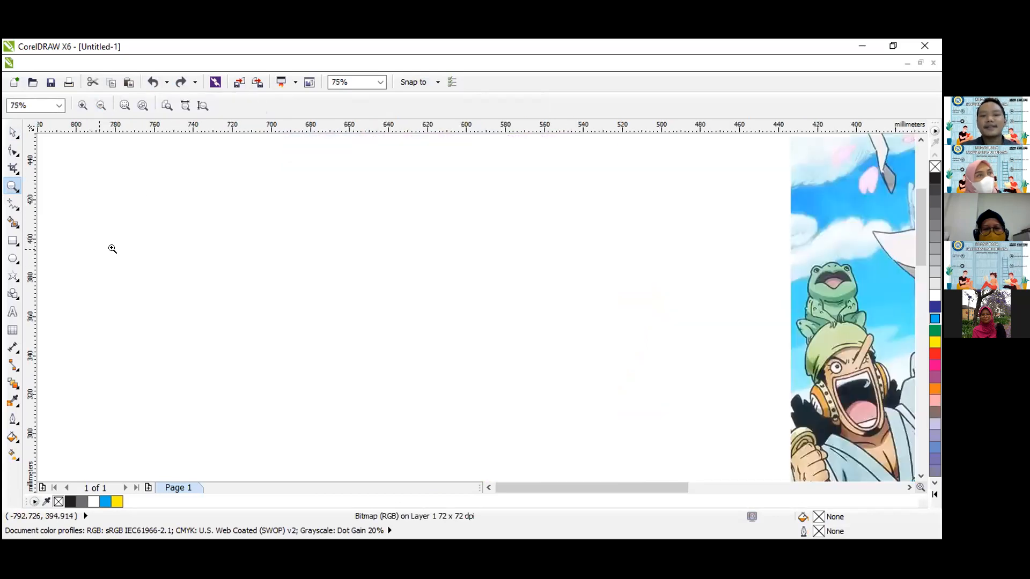
left_click(101, 105)
left_click(102, 104)
left_click(102, 105)
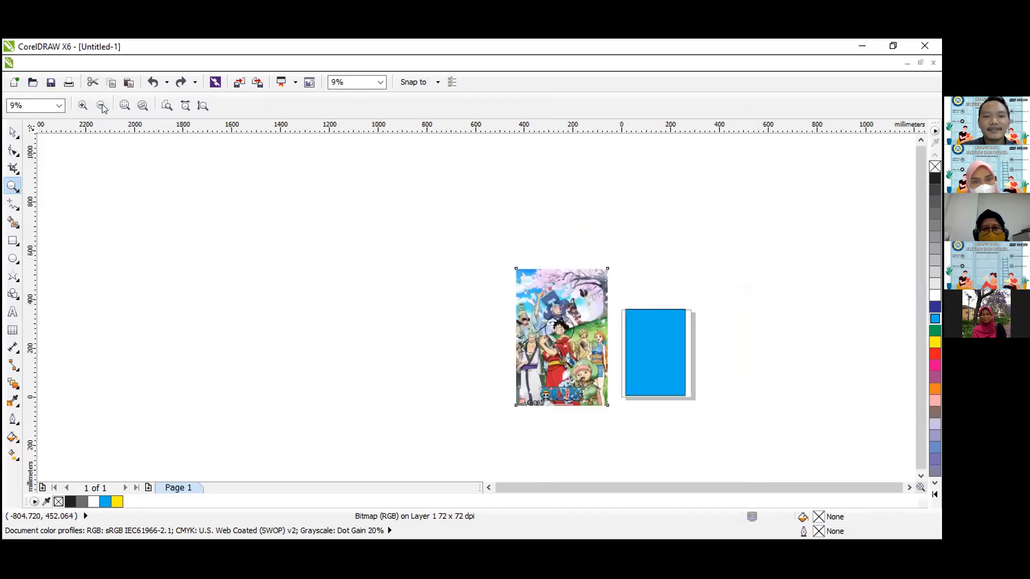
left_click_drag(493, 263, 624, 404)
key("space")
left_click_drag(515, 334, 365, 323)
Delete the circular portrait cut-out beside the poster picture.
left_click(464, 281)
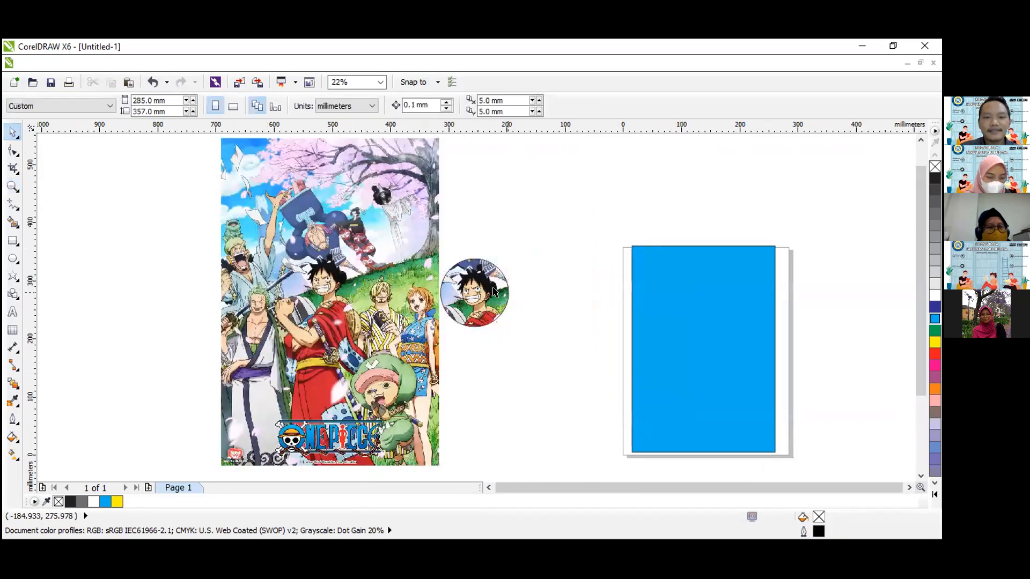
key("Escape")
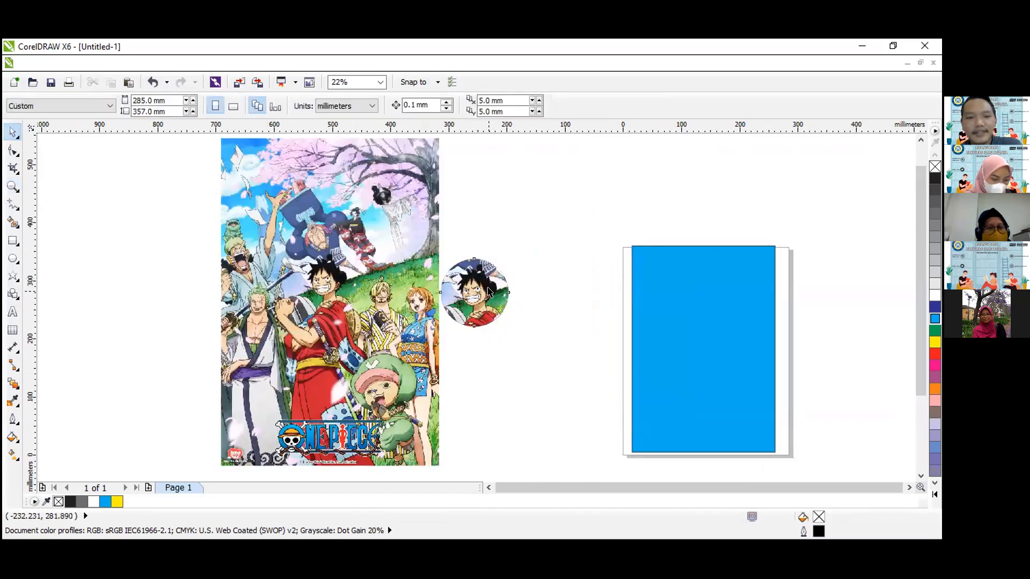
left_click(488, 292)
key("Delete")
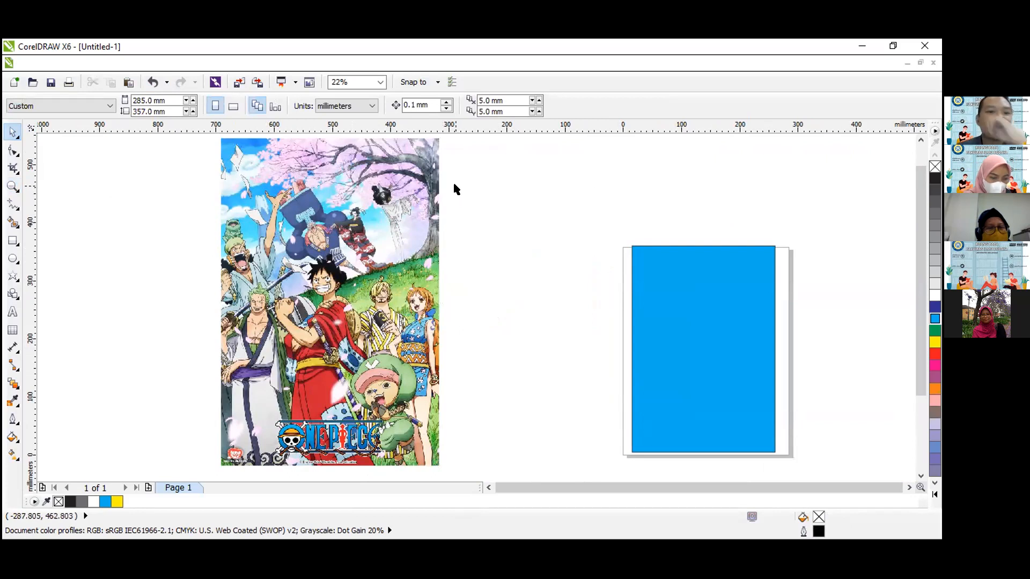
Draw a rectangle about 508 × 144 mm across the poster's lower part, extending past its bottom and side edges.
left_click(12, 242)
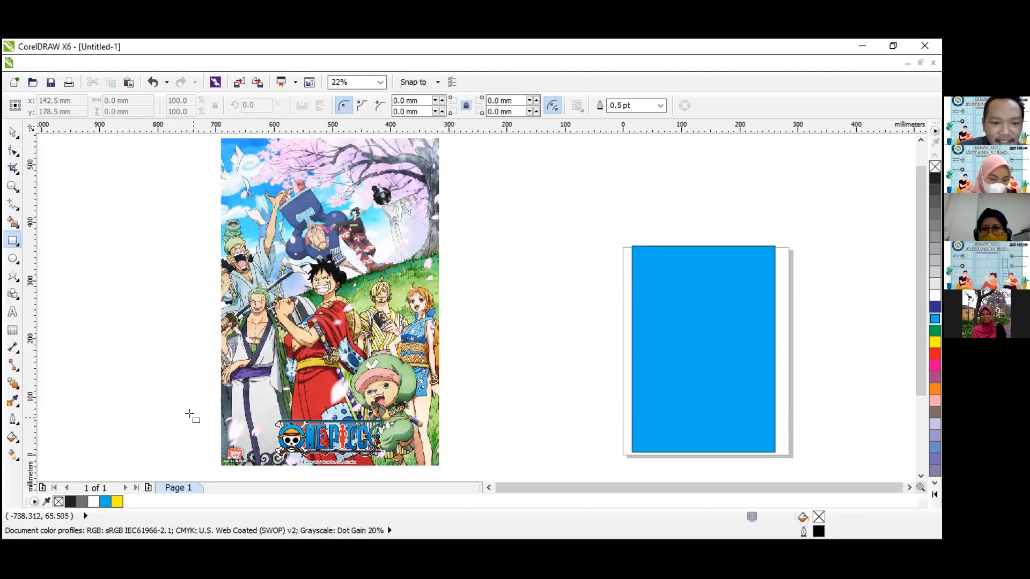
left_click_drag(186, 409, 484, 453)
left_click_drag(336, 414, 333, 416)
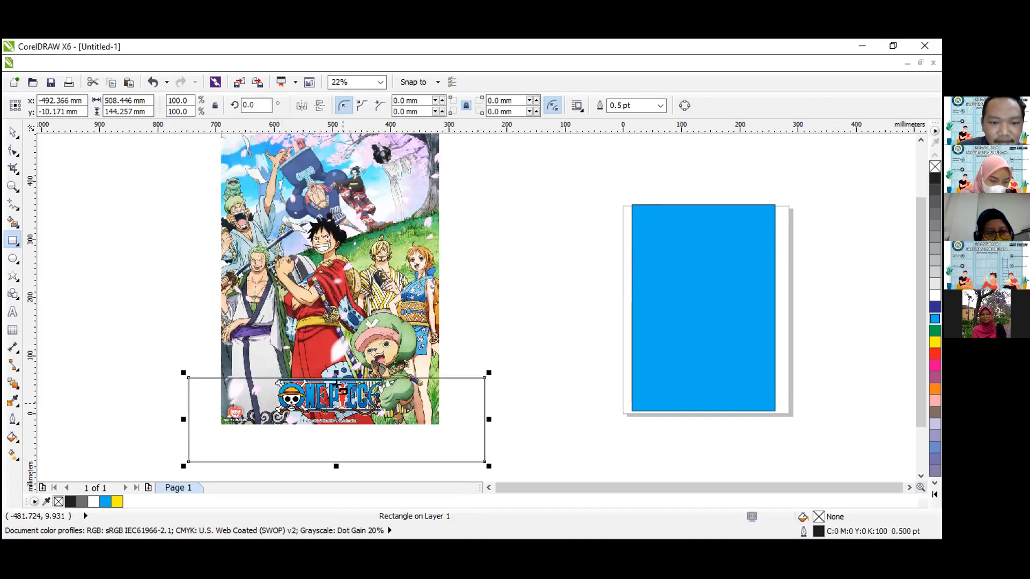
Trim the lower part off the poster picture using the overlapping rectangle.
left_click(13, 129)
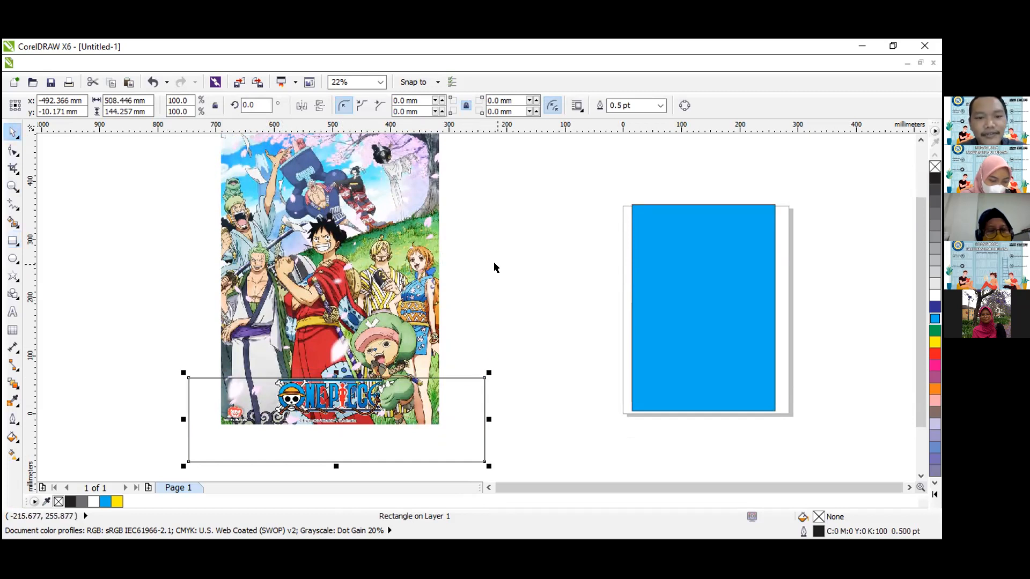
left_click(384, 235, "shift")
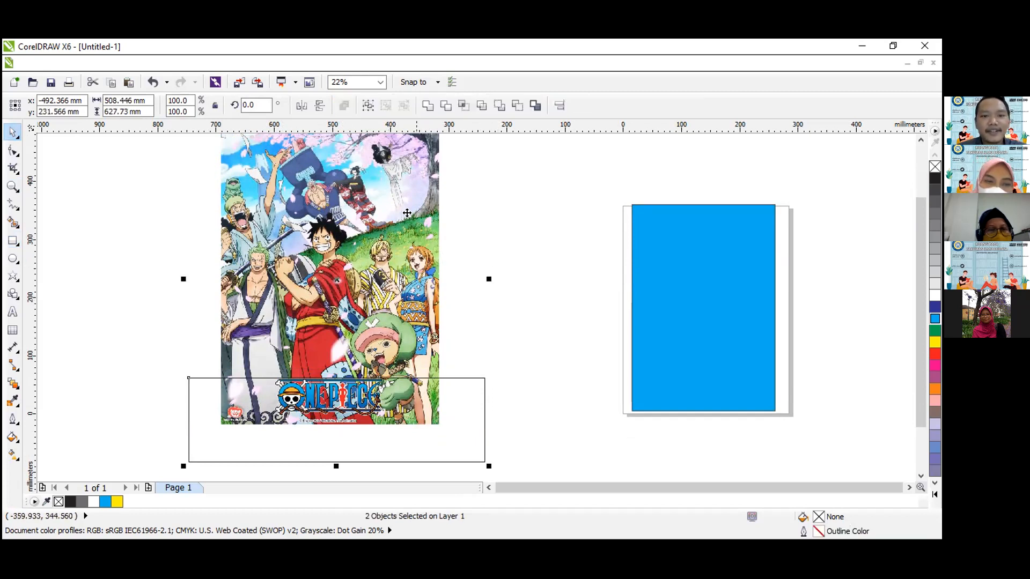
left_click(444, 104)
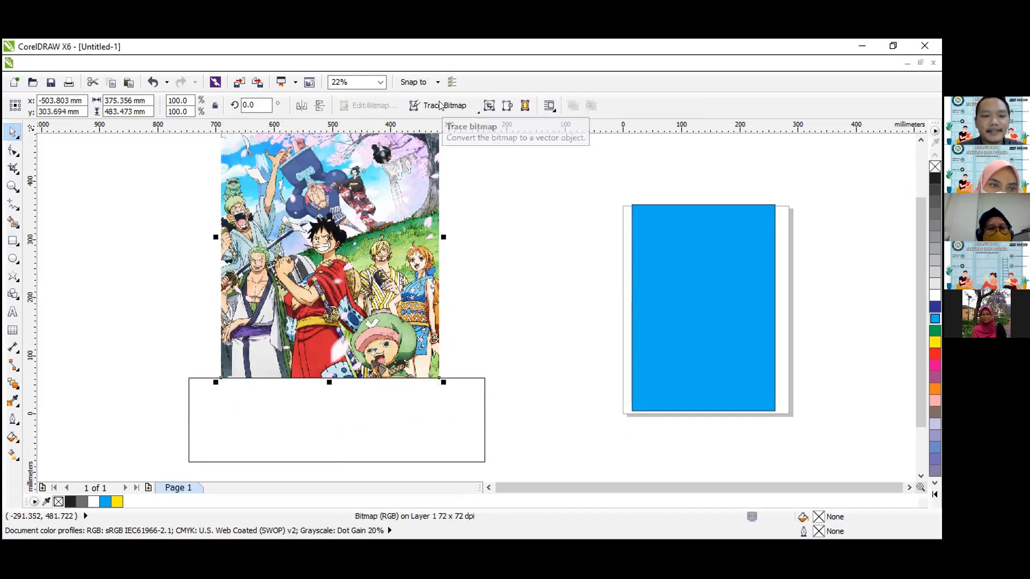
left_click(392, 421)
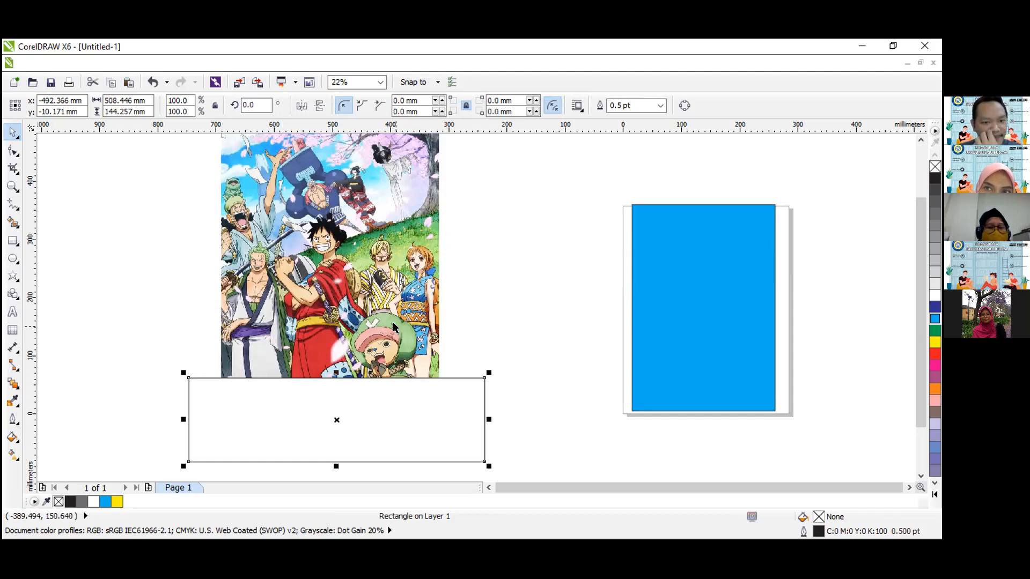
Undo the trim of the poster and move the rectangle up slightly to about Y 4 mm.
key("ctrl+a")
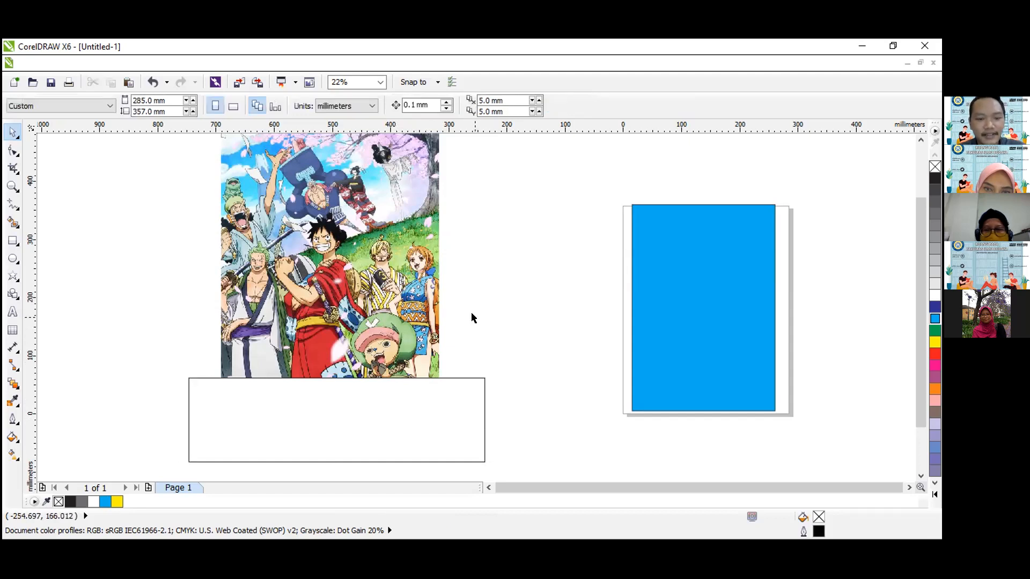
left_click(513, 332)
left_click(428, 390)
left_click_drag(473, 389, 476, 388)
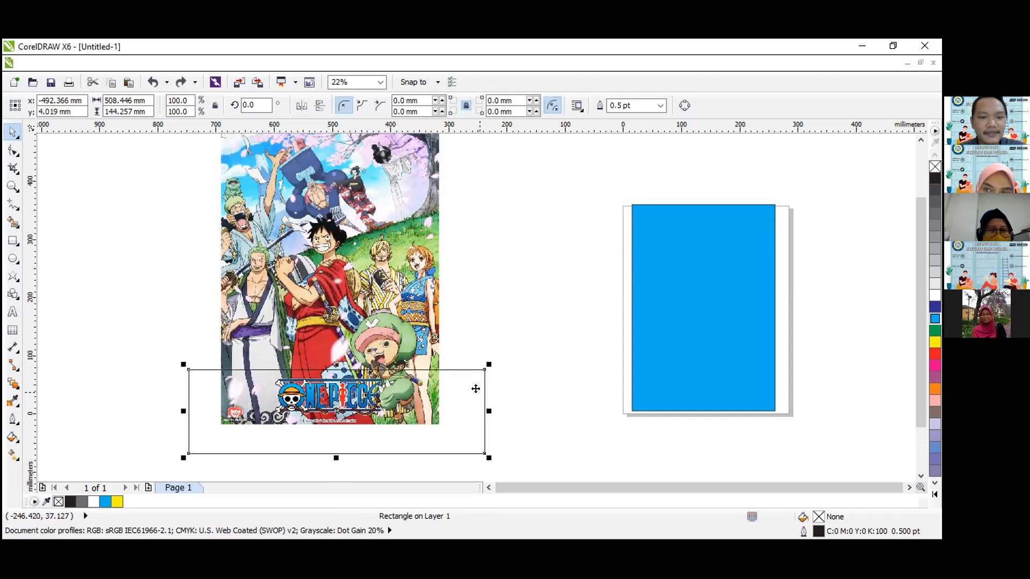
Move the rectangle down to about Y -5 mm and trim the poster's lower part with it.
left_click(511, 288)
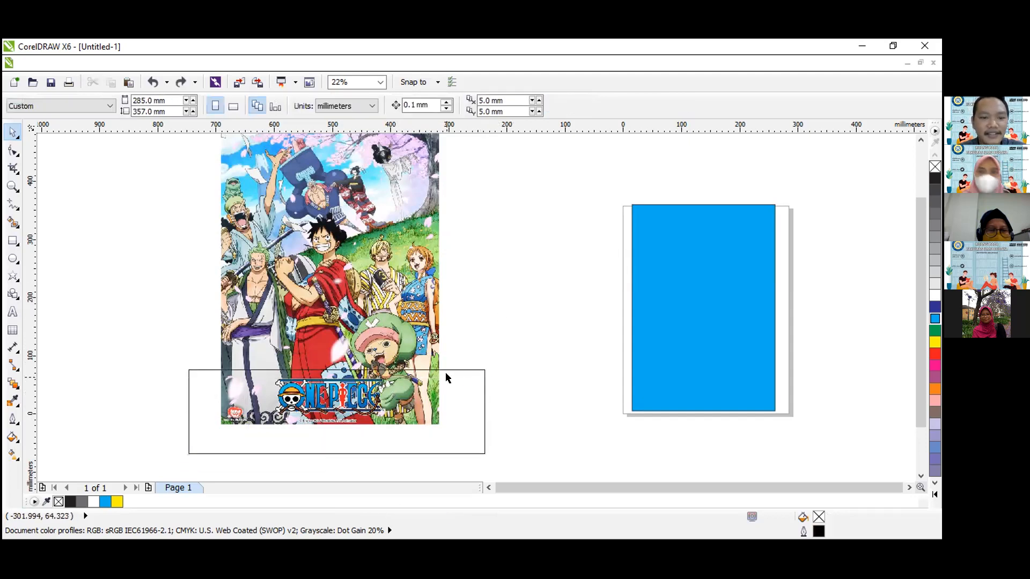
left_click(455, 401)
left_click_drag(462, 405, 463, 410)
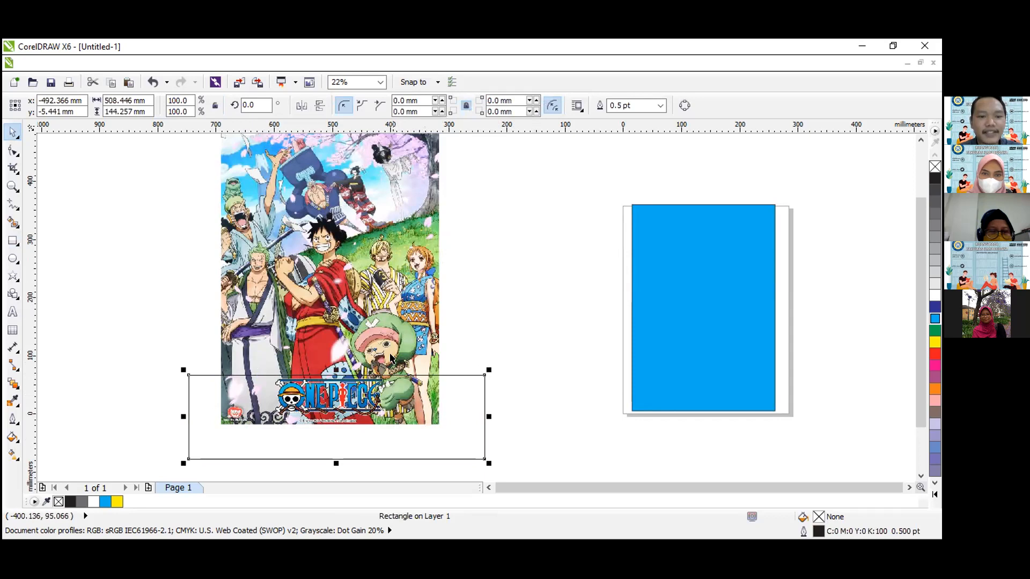
left_click(336, 293, "shift")
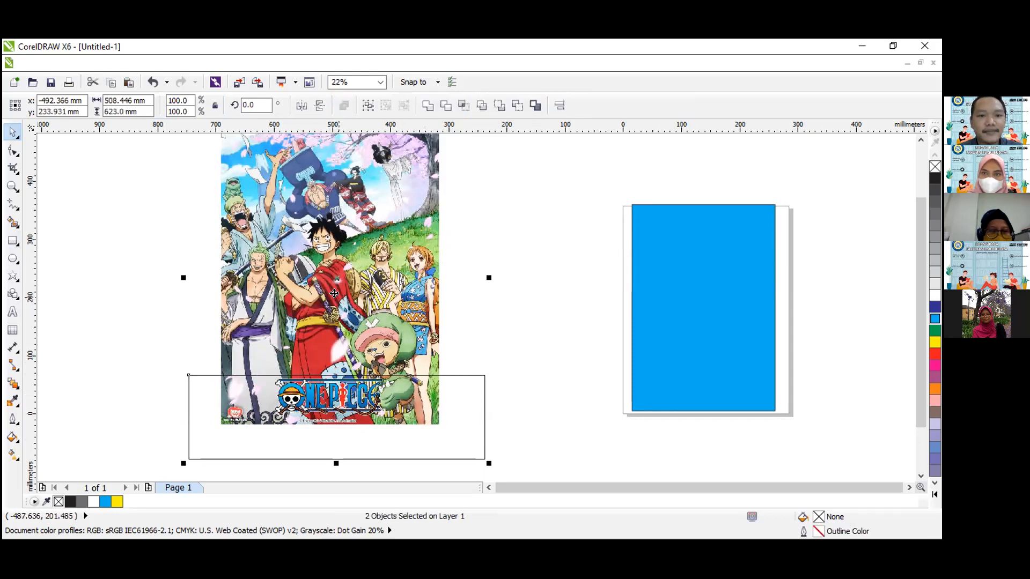
left_click(446, 105)
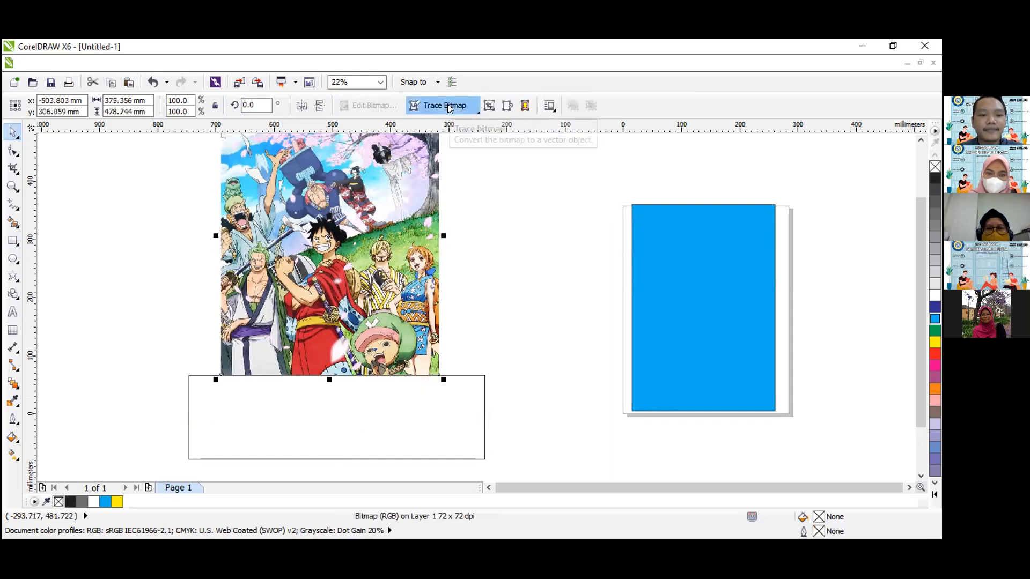
left_click(443, 402)
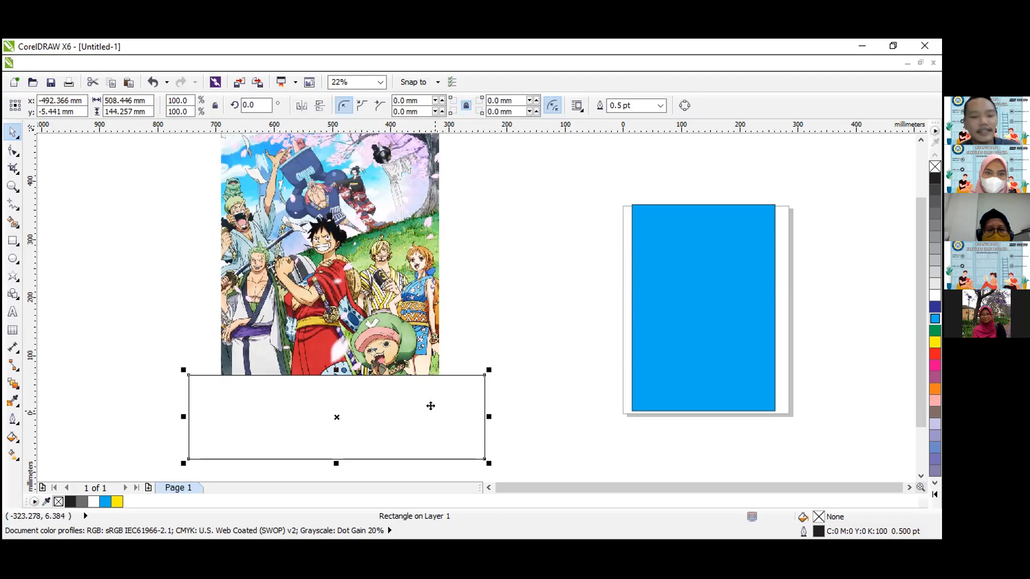
Undo the last trim and rectangle move, and delete the rectangle over the poster.
key("ctrl+z")
key("ctrl+z")
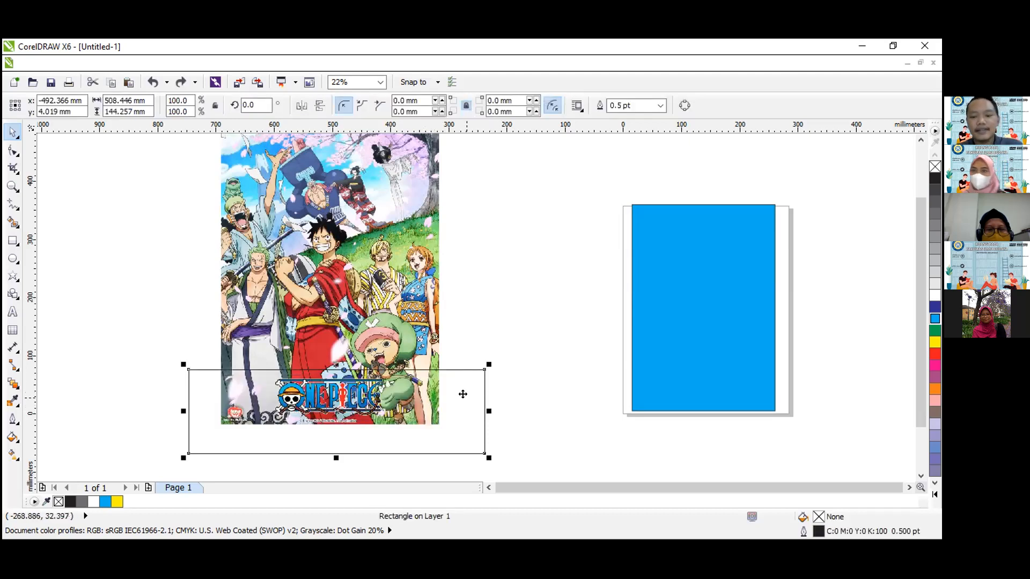
key("Delete")
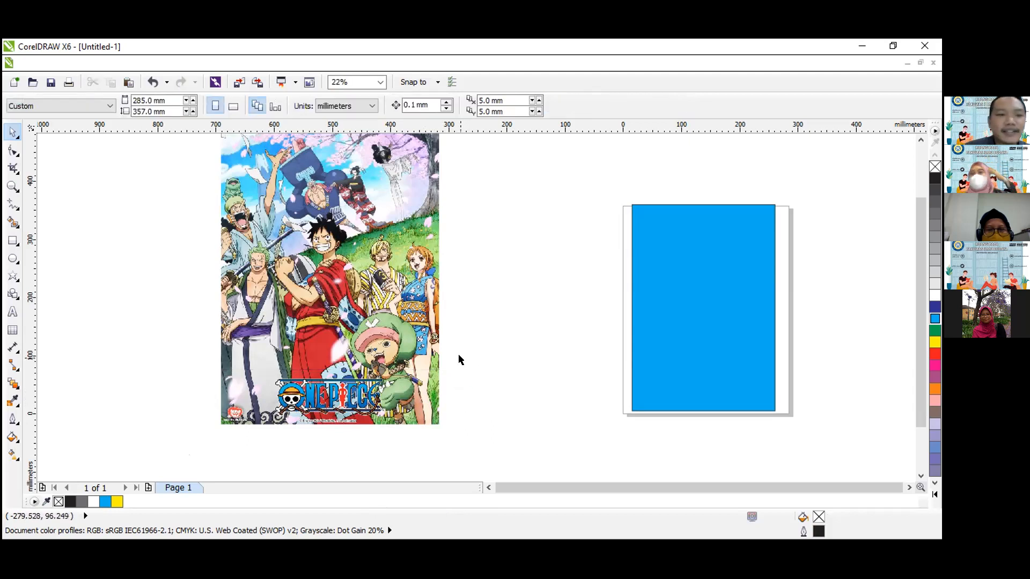
Delete the poster picture beside the page.
left_click(14, 258)
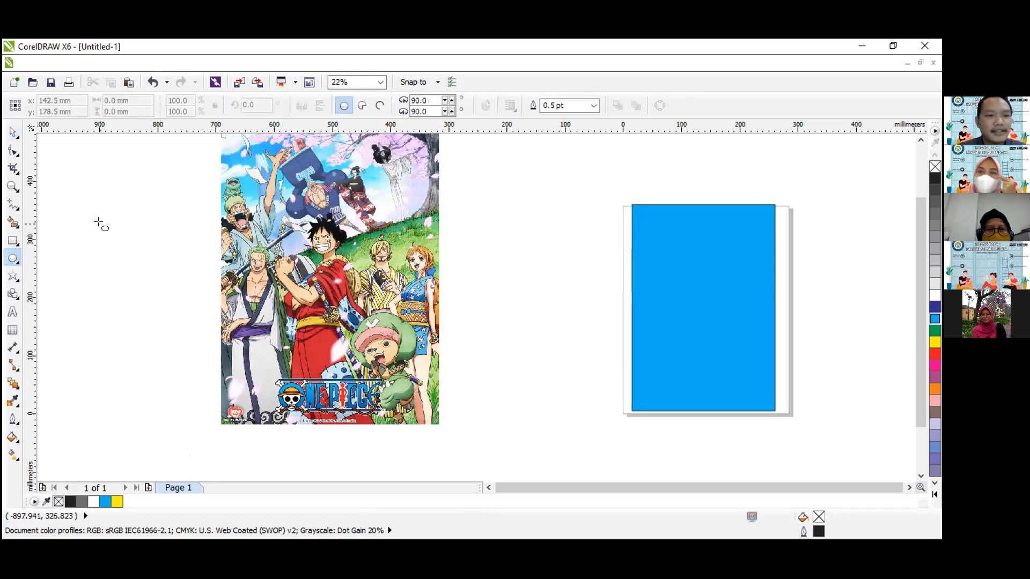
left_click(13, 131)
left_click(324, 259)
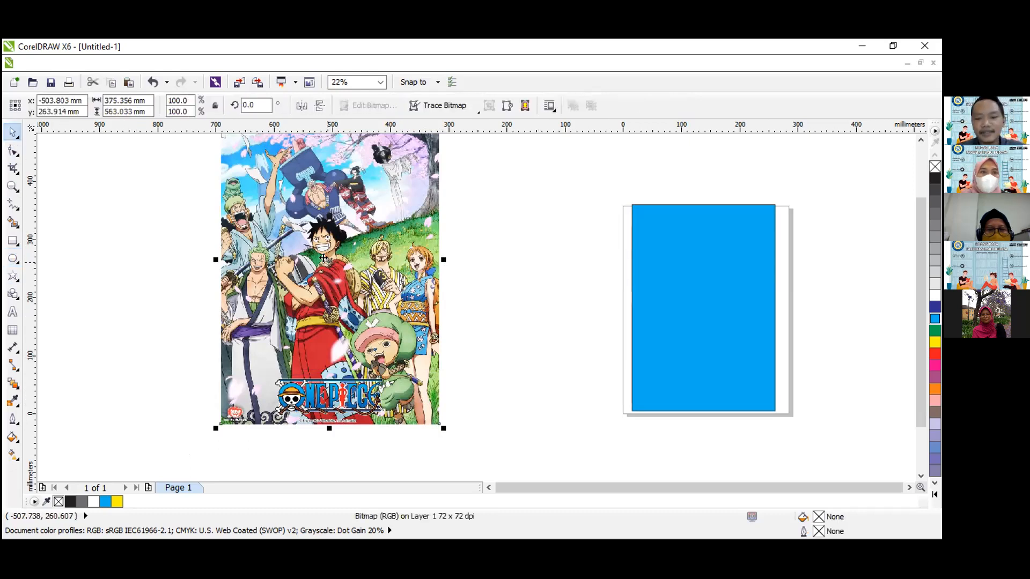
key("Delete")
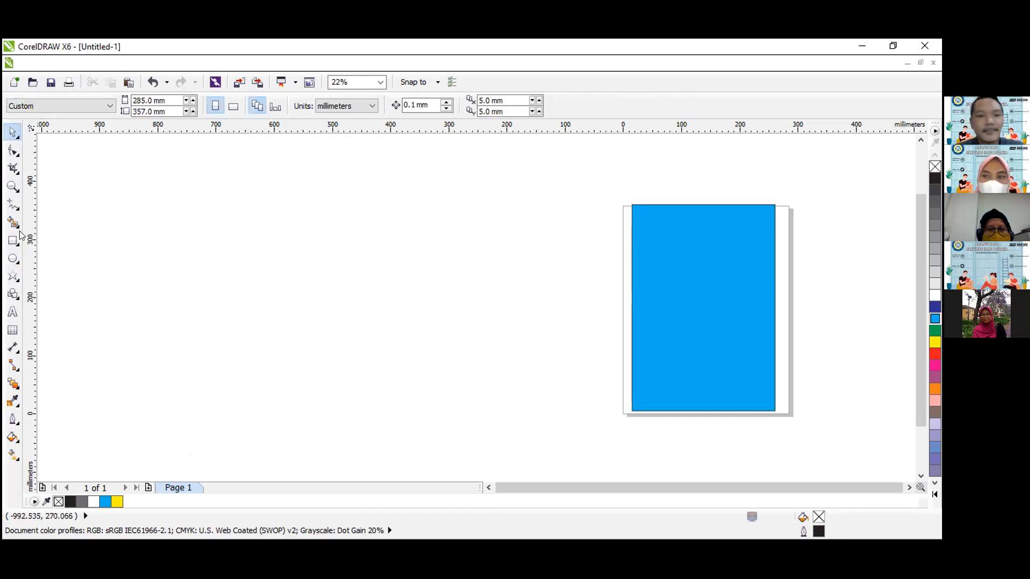
Draw a circle about 293 mm in diameter beside the page and fill it with green.
left_click(13, 258)
left_click_drag(229, 214, 403, 358)
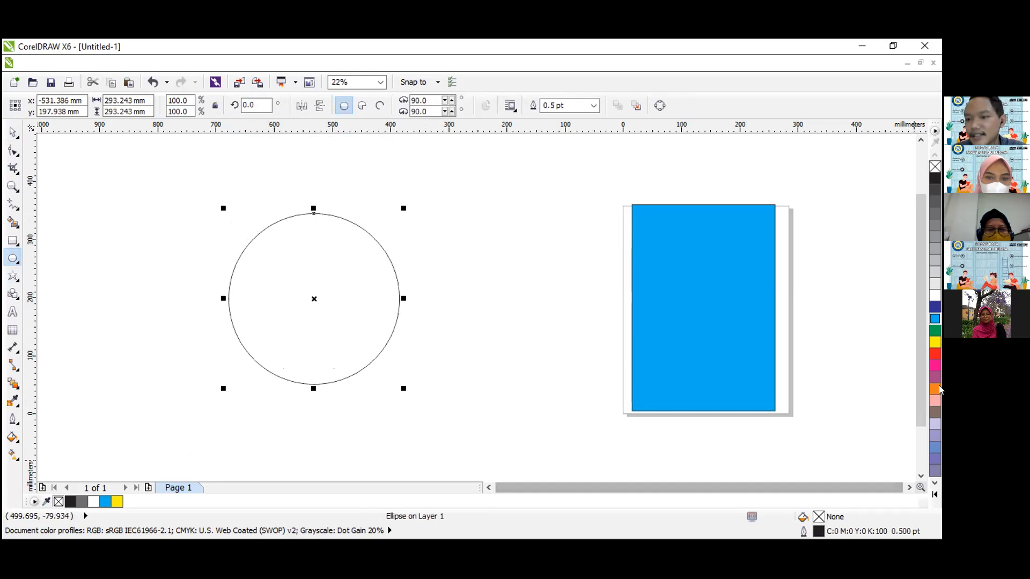
left_click(936, 329)
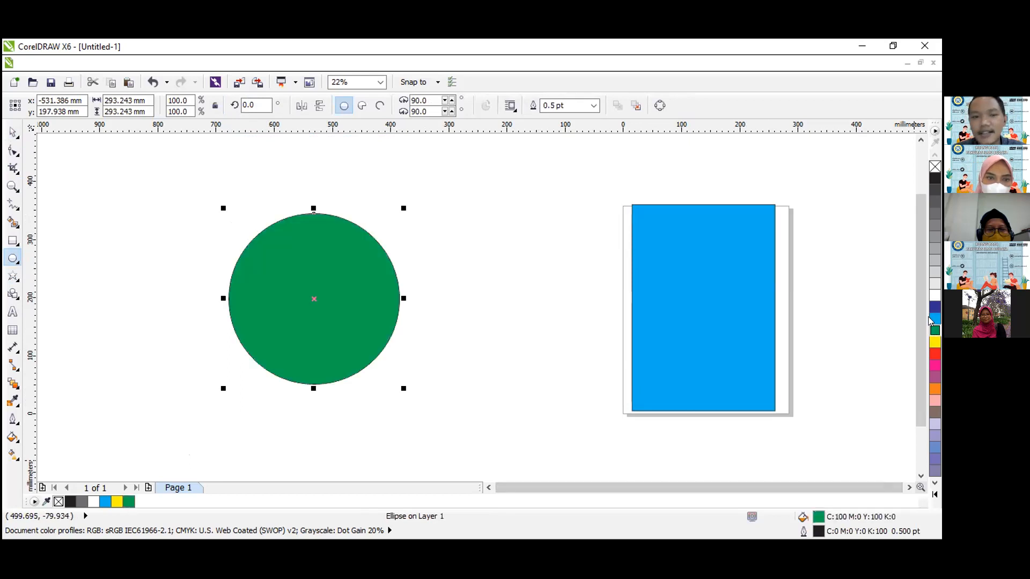
Draw a five-pointed star about 407 × 387 mm over the green circle and center it at about X -528 mm, Y 217 mm.
left_click(13, 277)
left_click_drag(195, 189, 429, 380)
key("Delete")
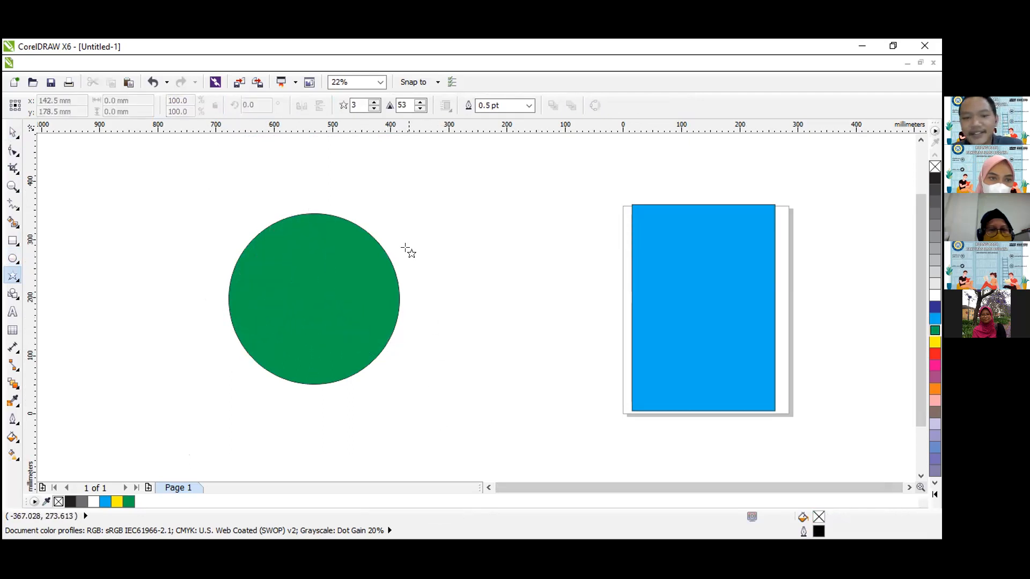
left_click(374, 103)
left_click(374, 102)
left_click_drag(195, 169, 451, 422)
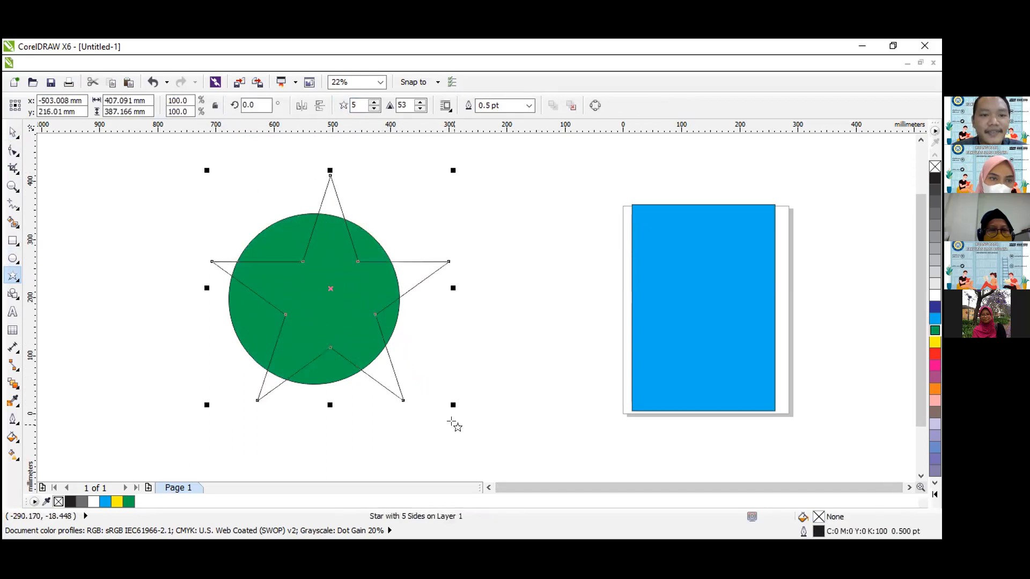
left_click(16, 132)
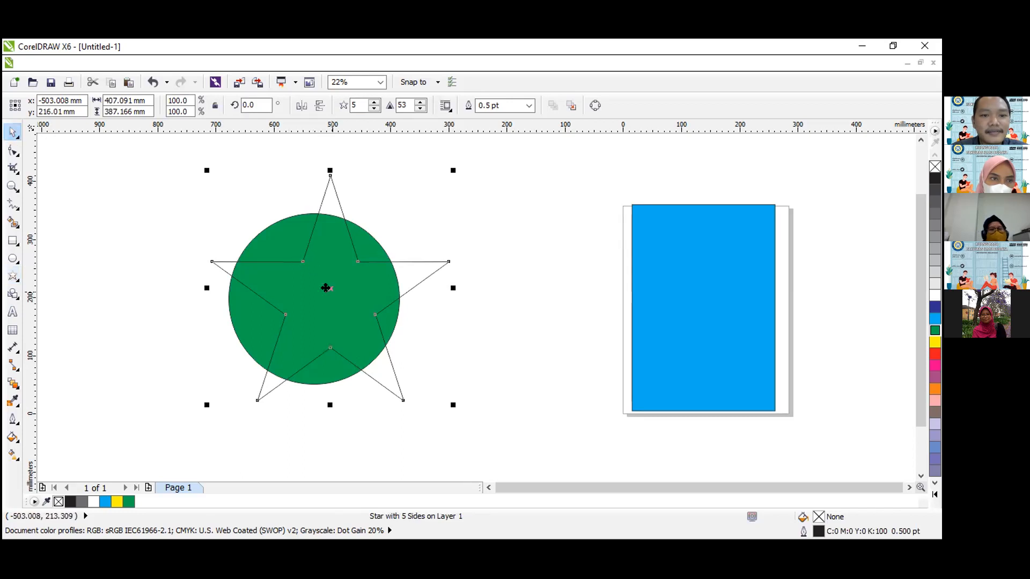
left_click_drag(322, 288, 309, 288)
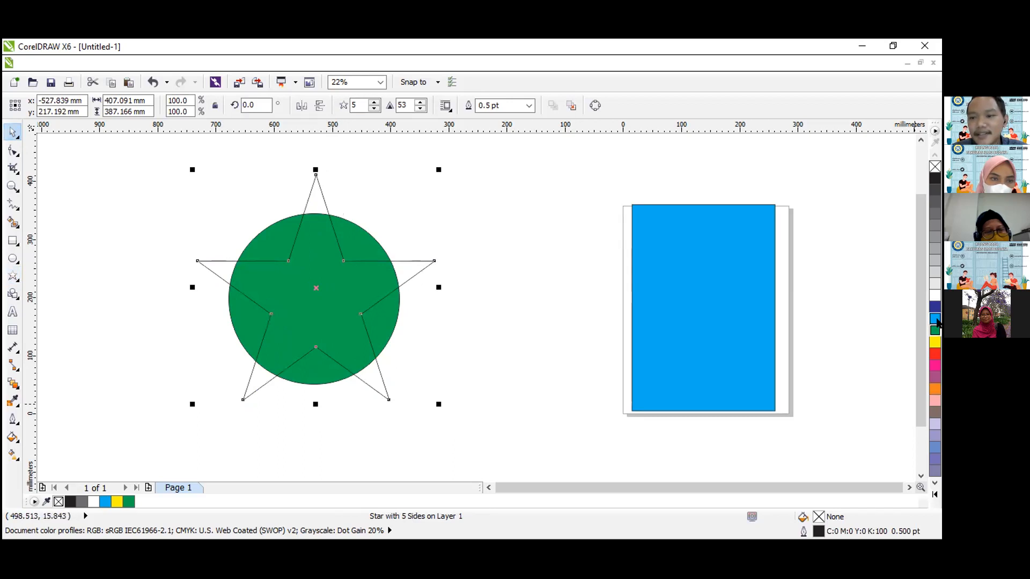
Weld the star and the green circle into a single shape.
left_click(410, 277)
left_click(416, 270)
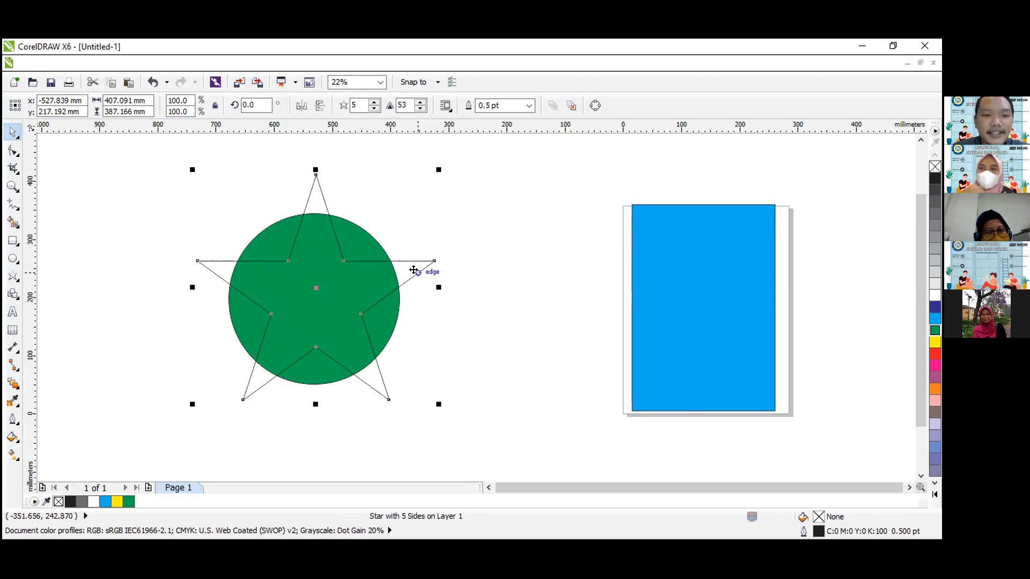
left_click(274, 222, "shift")
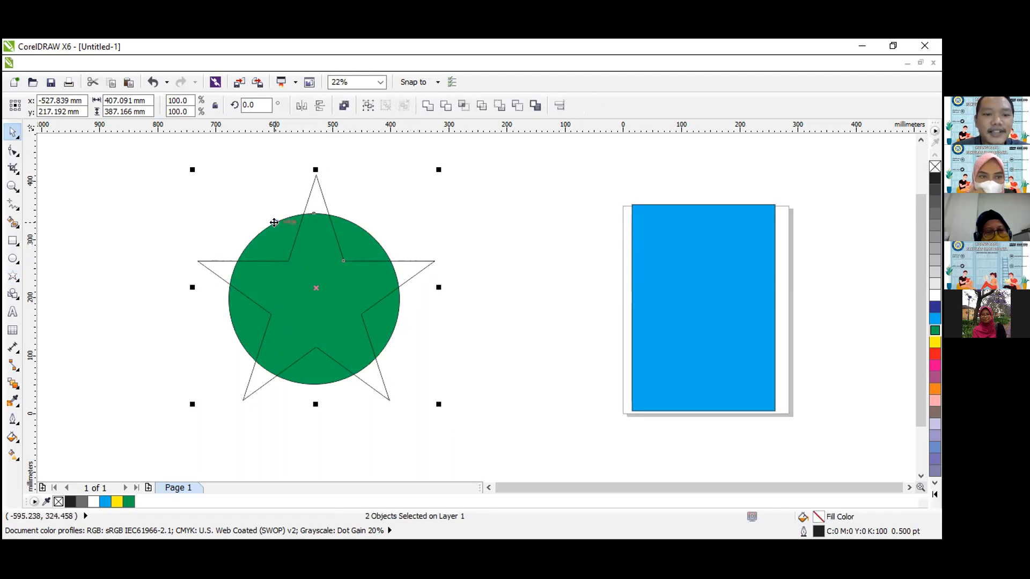
left_click(427, 107)
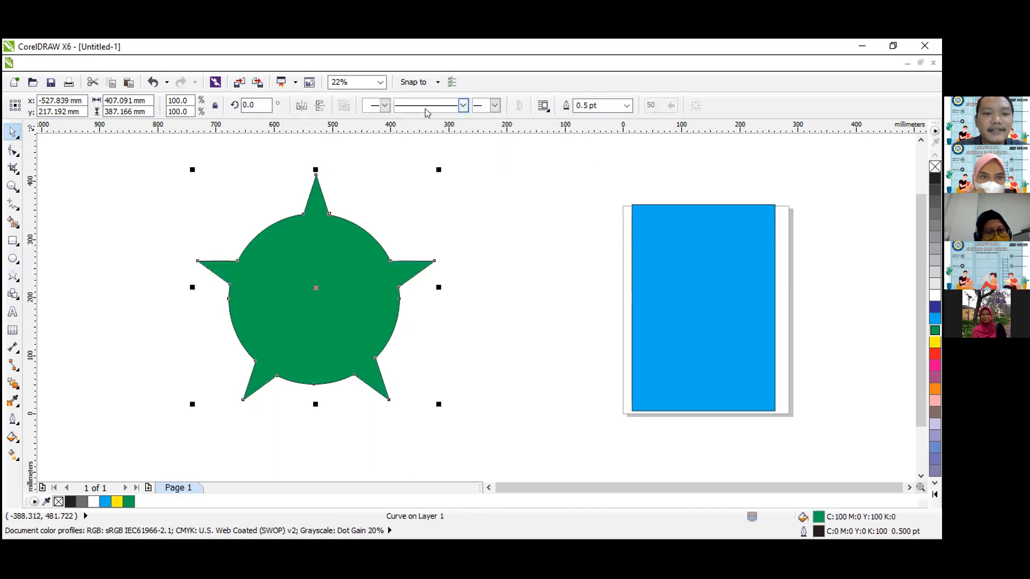
Undo the weld and delete both the star and the green circle.
left_click(404, 214)
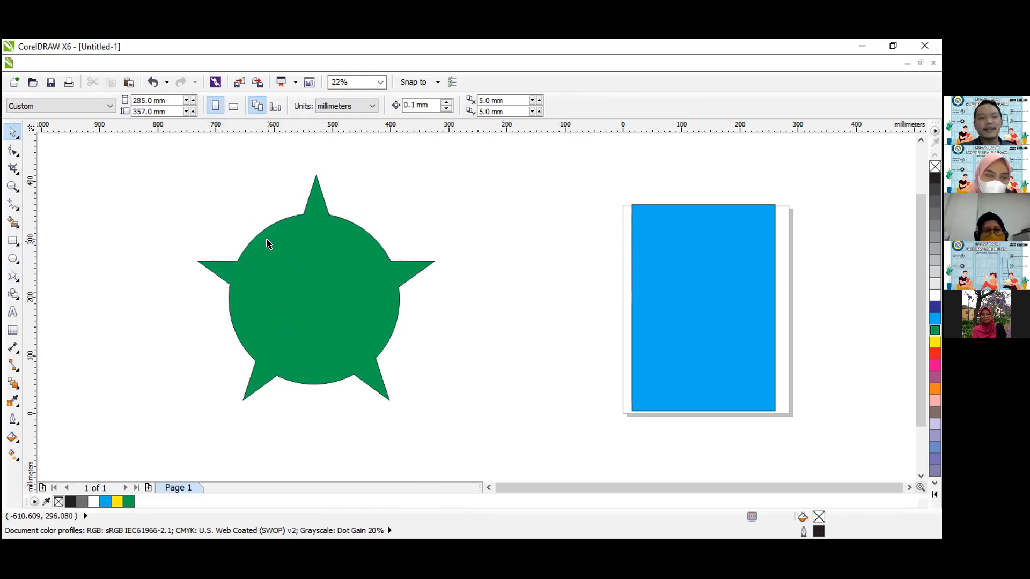
key("ctrl+z")
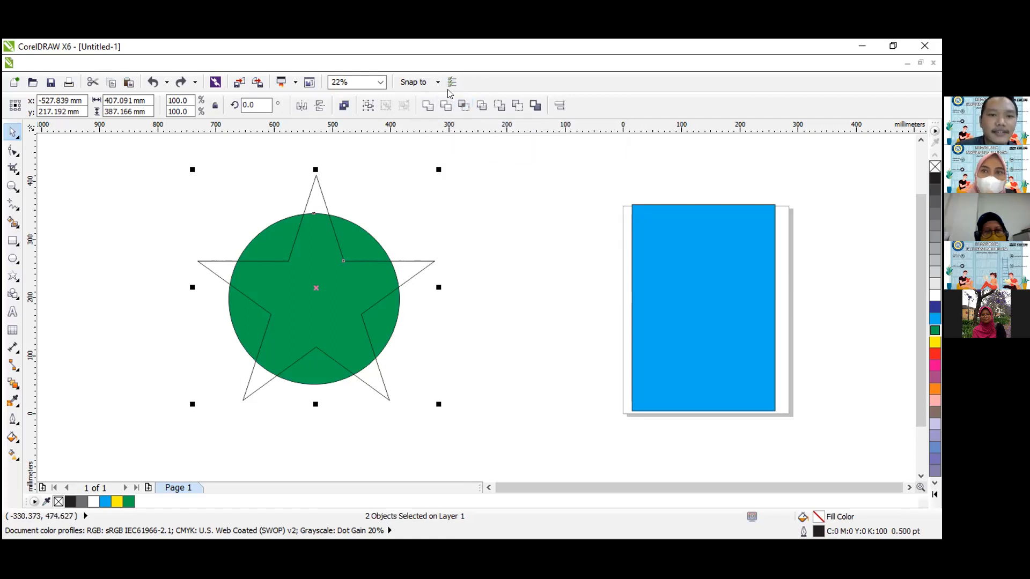
left_click(204, 202)
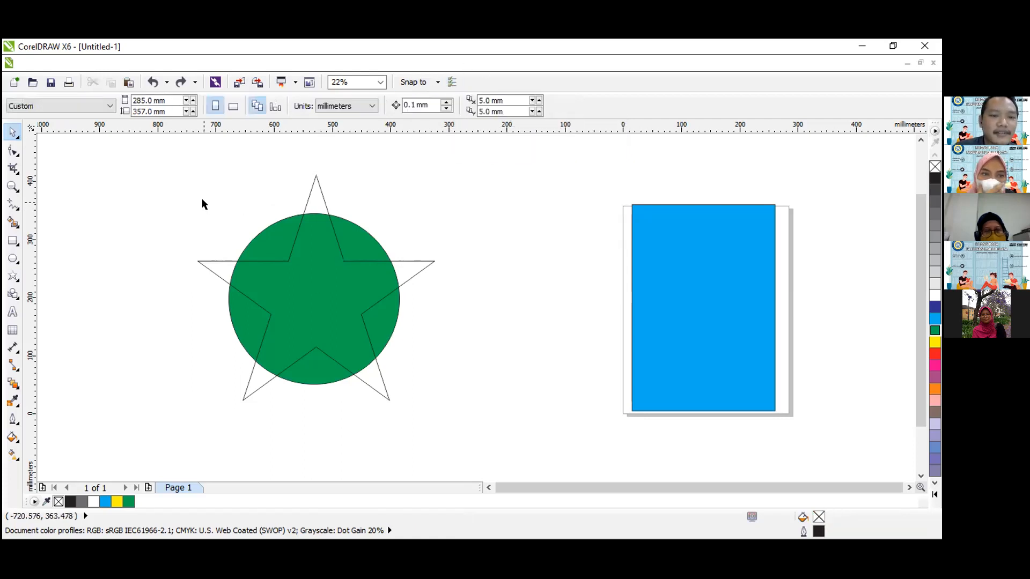
left_click(329, 260)
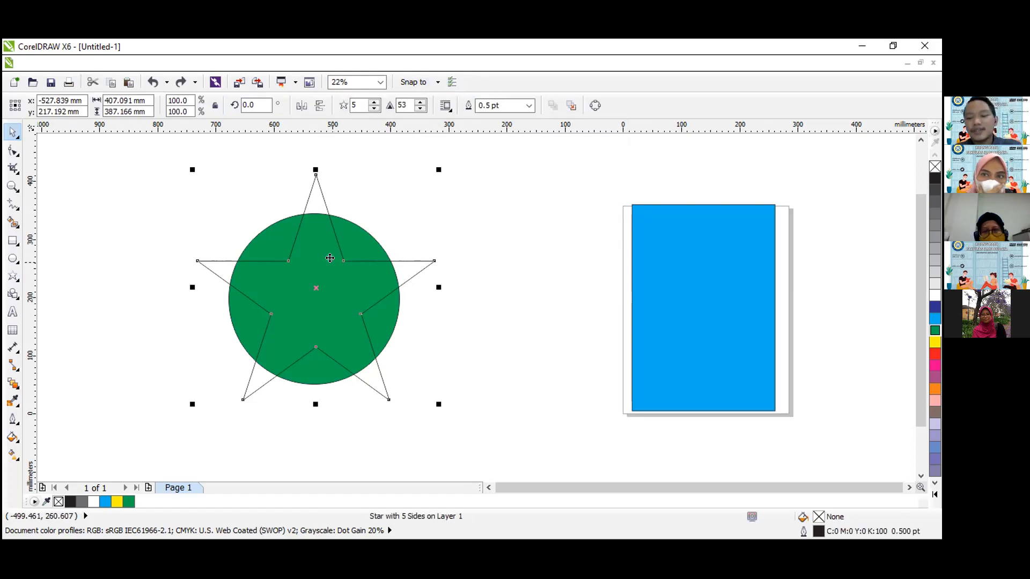
key("Delete")
left_click(329, 260)
key("Delete")
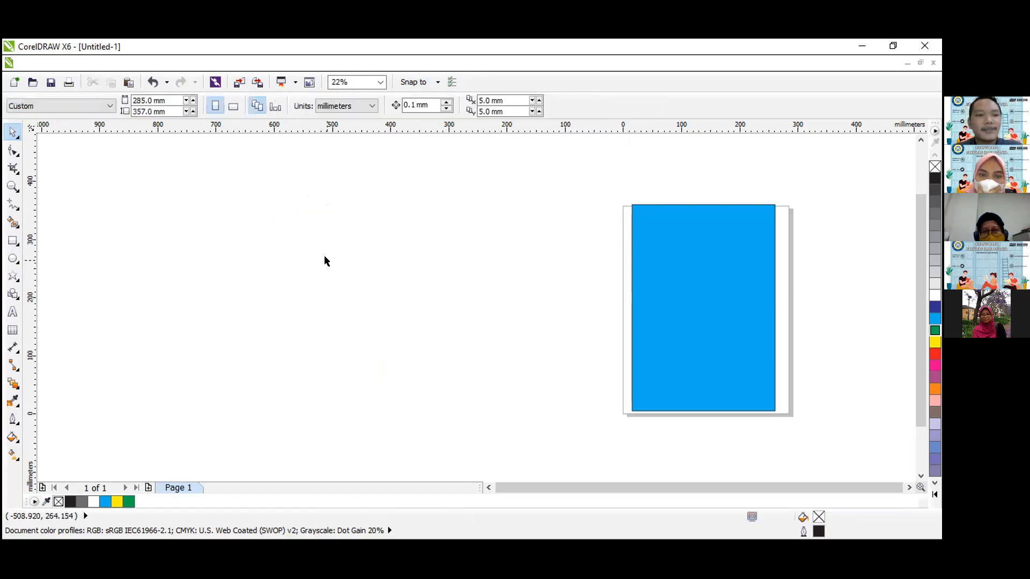
Draw an unfilled rectangle about 397 × 215 mm in the empty area beside the page.
left_click(12, 241)
left_click_drag(238, 243, 470, 369)
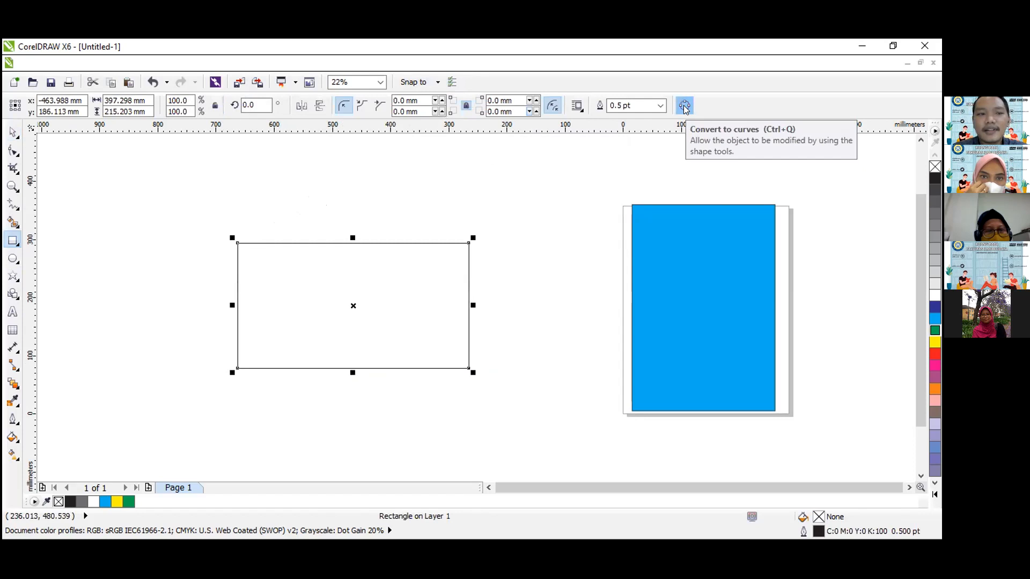
left_click(13, 131)
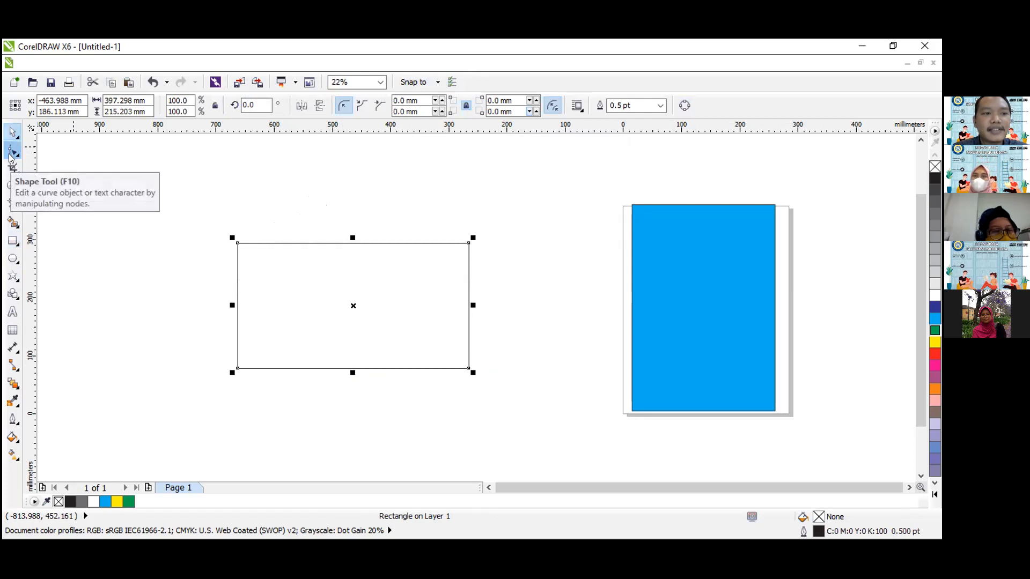
Round all four corners of the new rectangle to a radius of about 65 mm with the Shape tool.
left_click(10, 154)
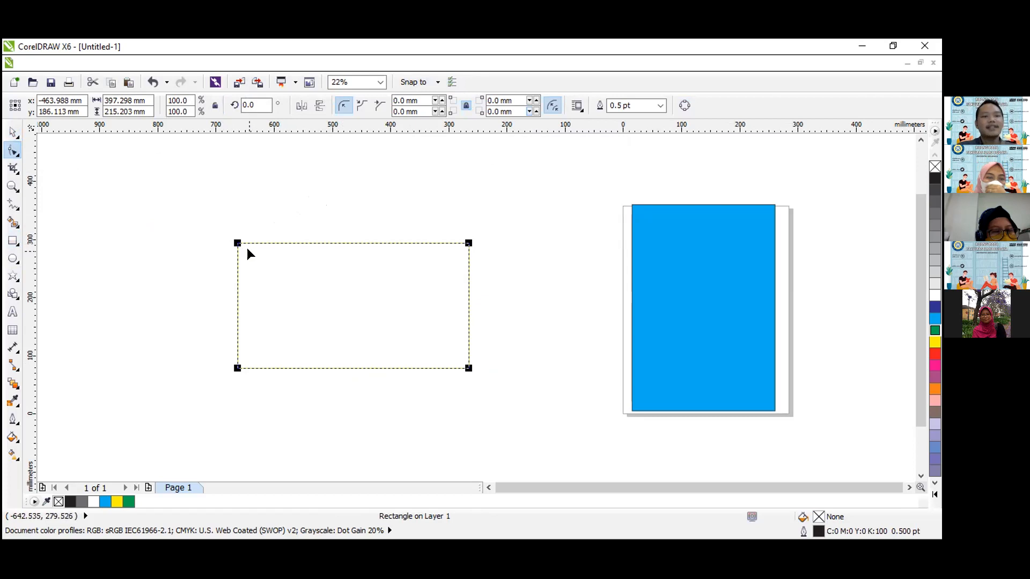
left_click_drag(239, 244, 273, 267)
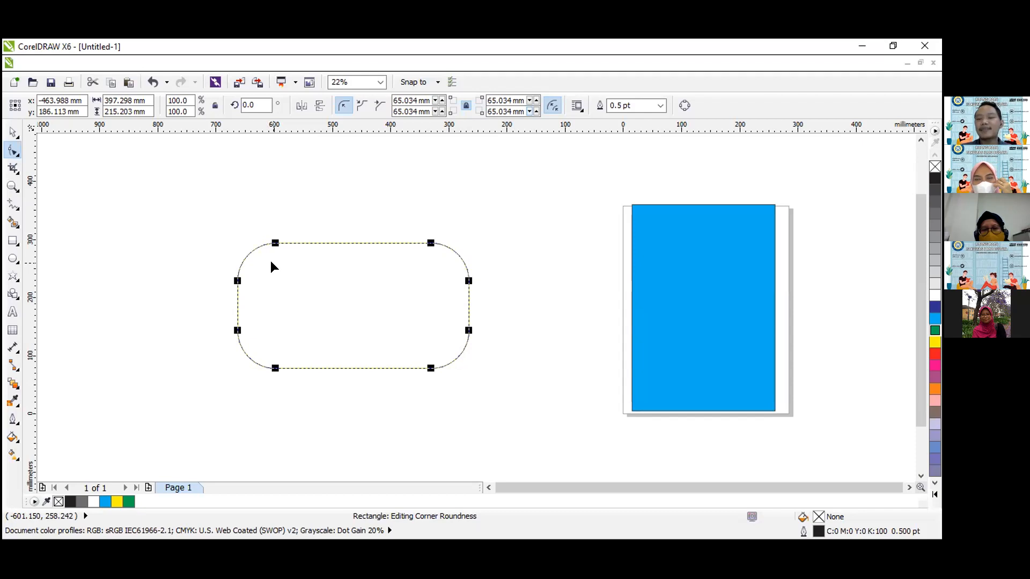
left_click(12, 131)
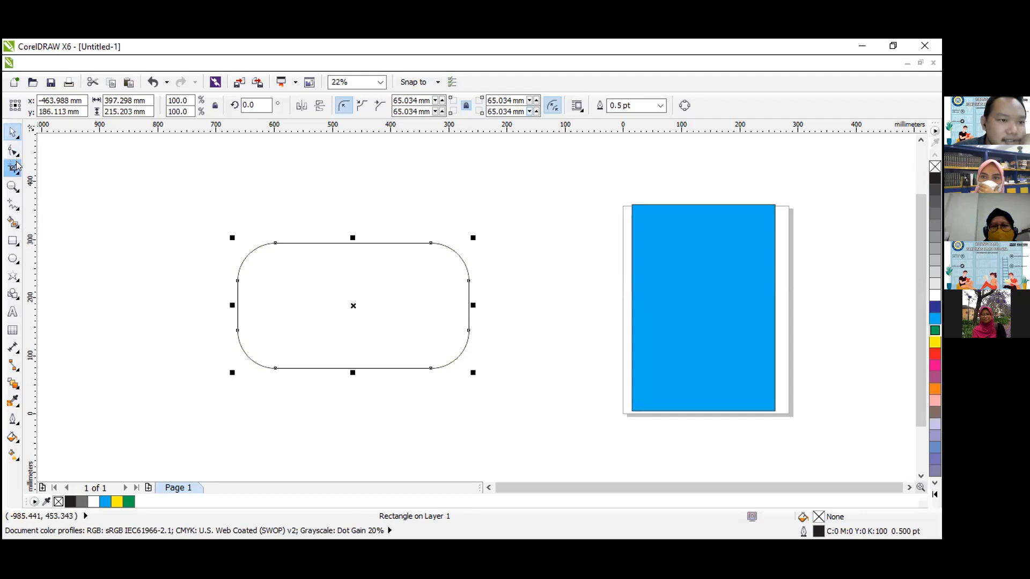
left_click(16, 207)
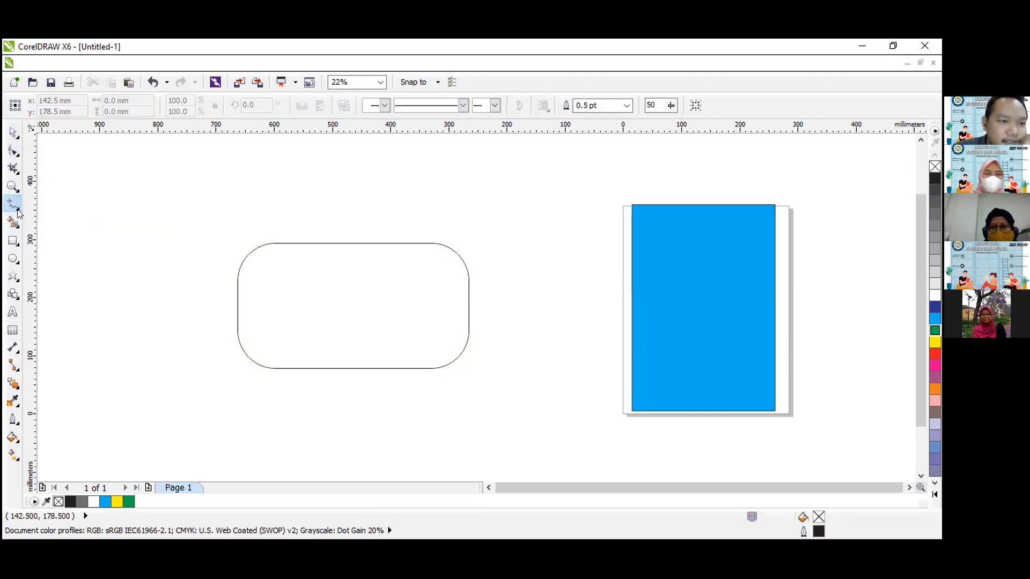
left_click(18, 212)
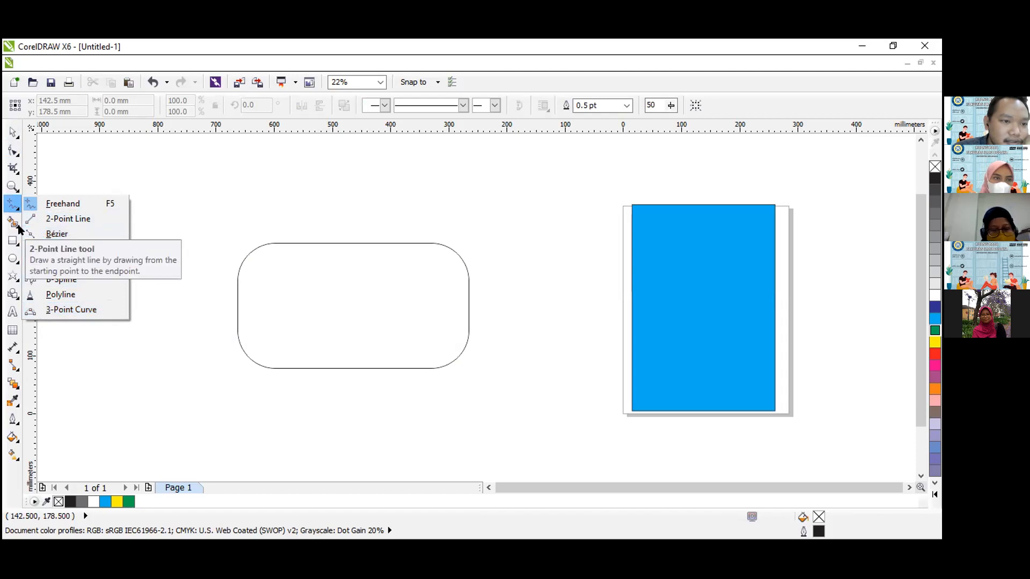
mouse_move(18, 259)
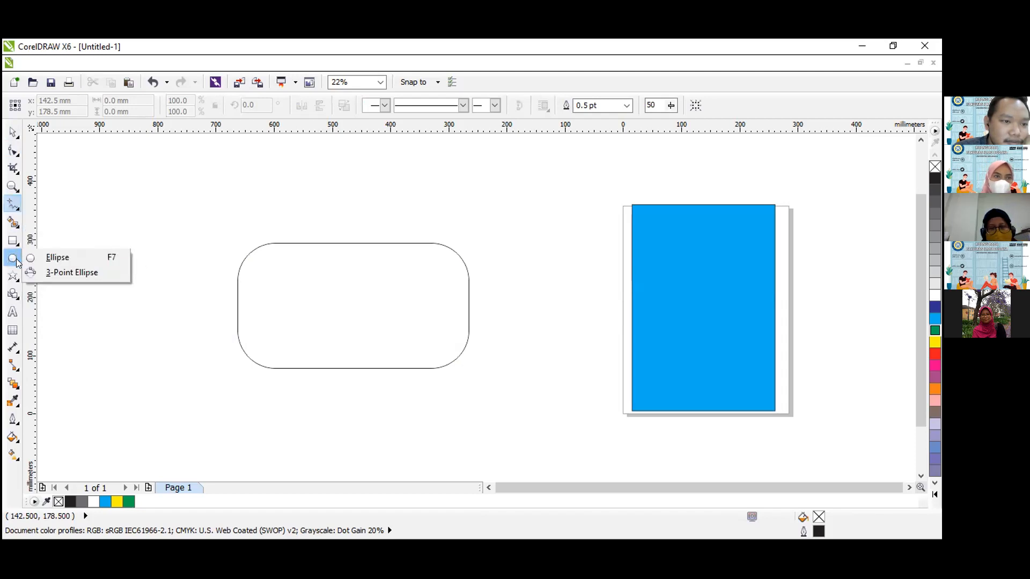
mouse_move(18, 300)
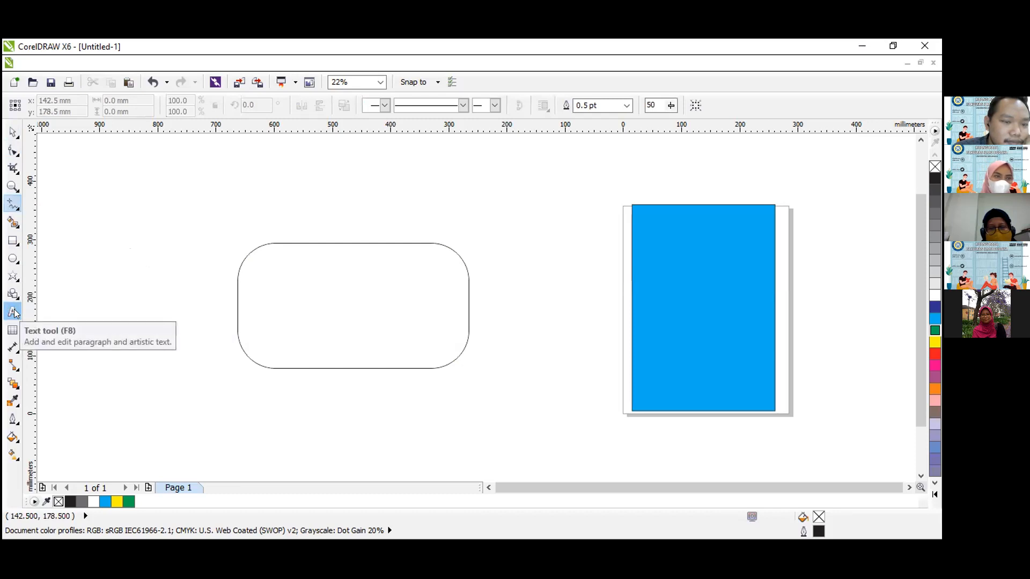
left_click(13, 311)
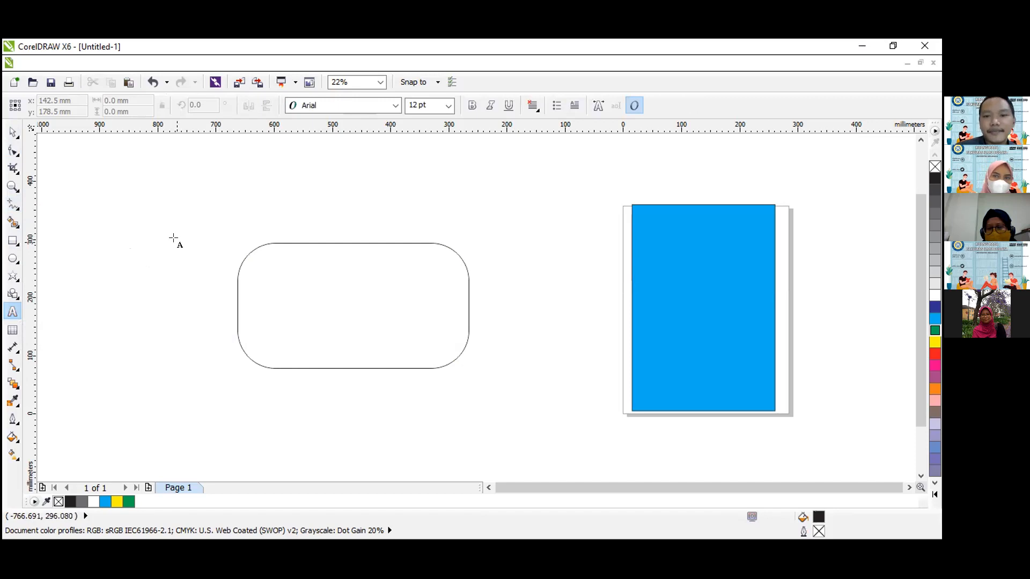
scroll(895, 477, "right", 5)
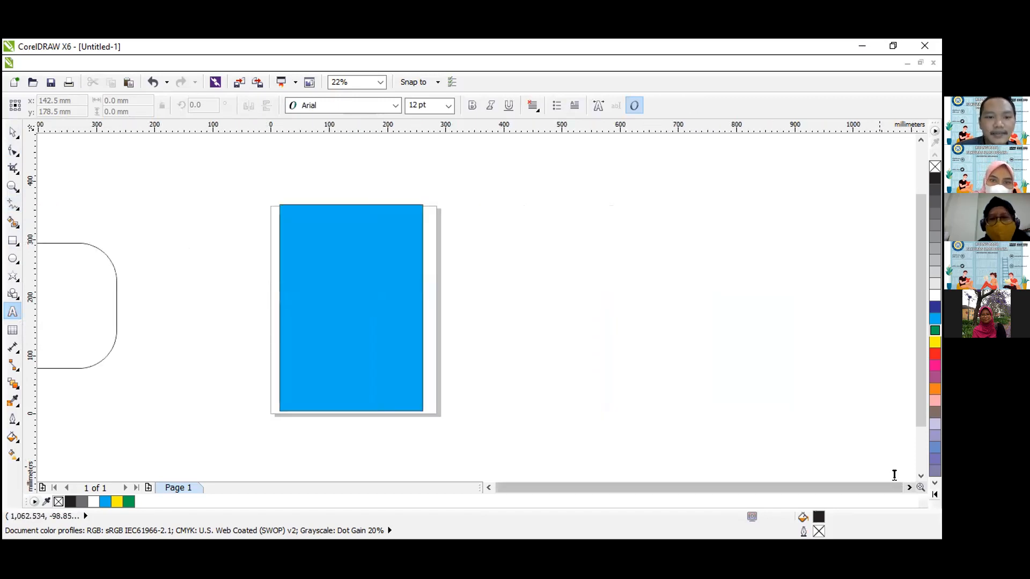
left_click(352, 215)
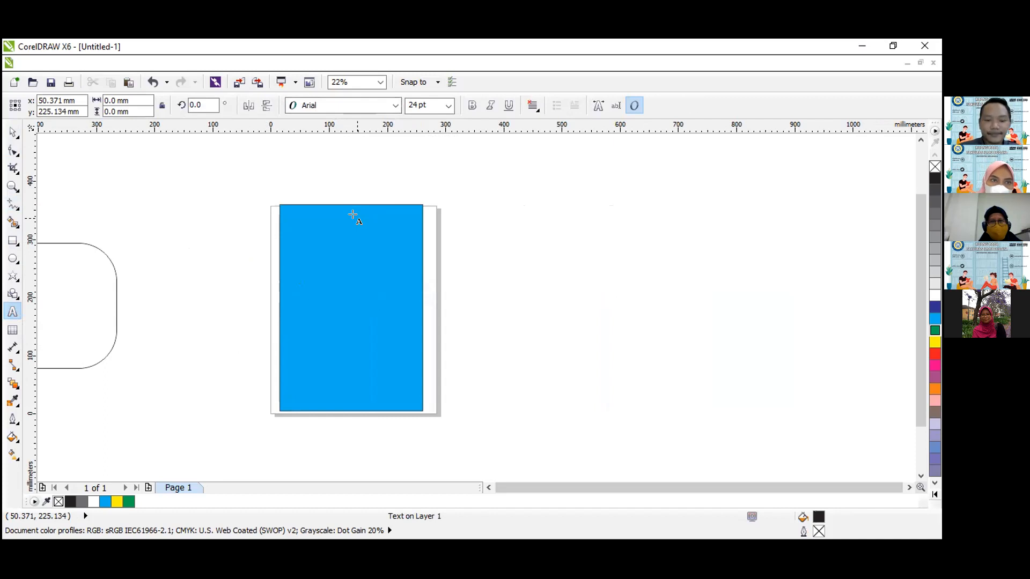
type("a")
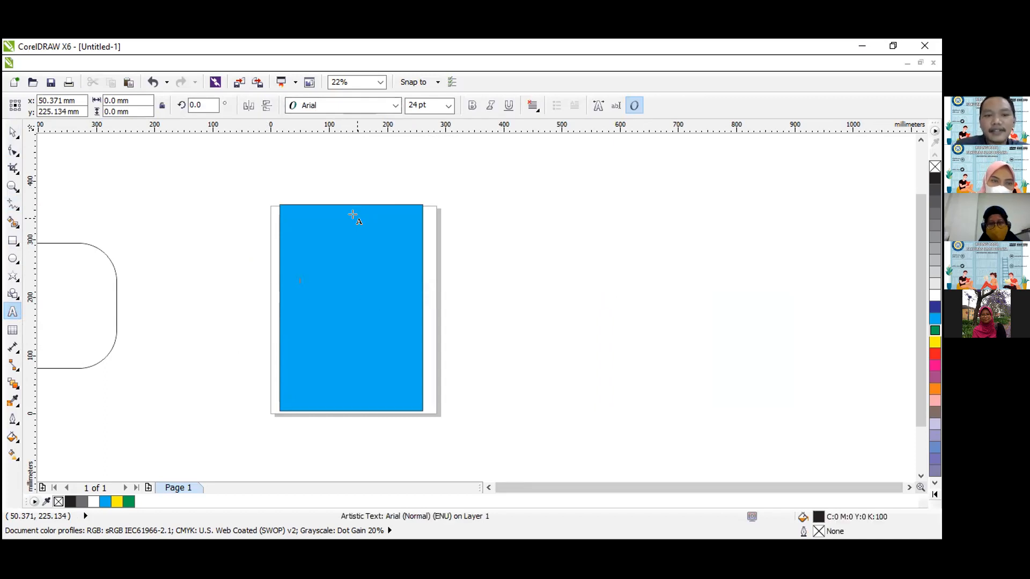
left_click(449, 105)
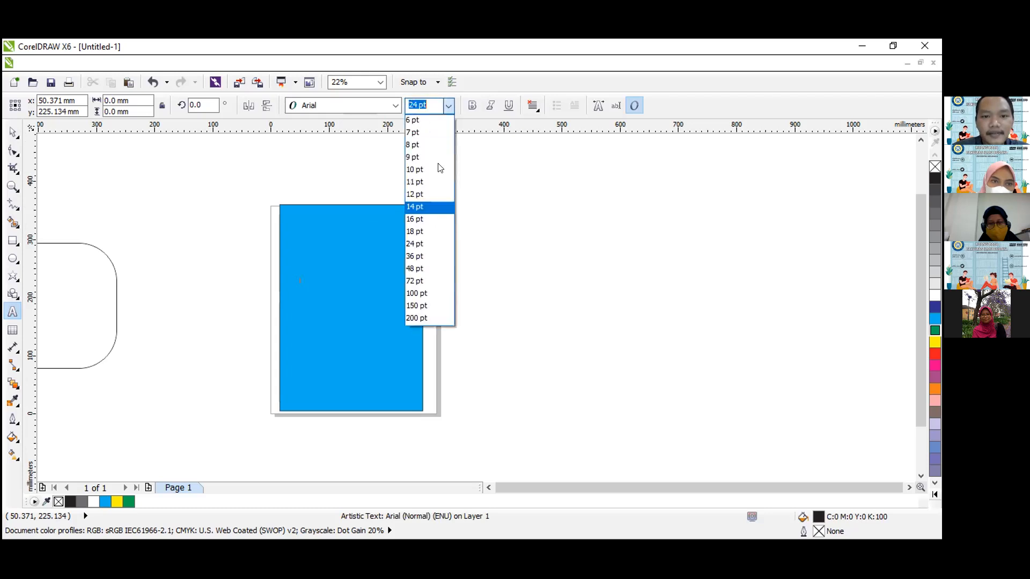
left_click(423, 318)
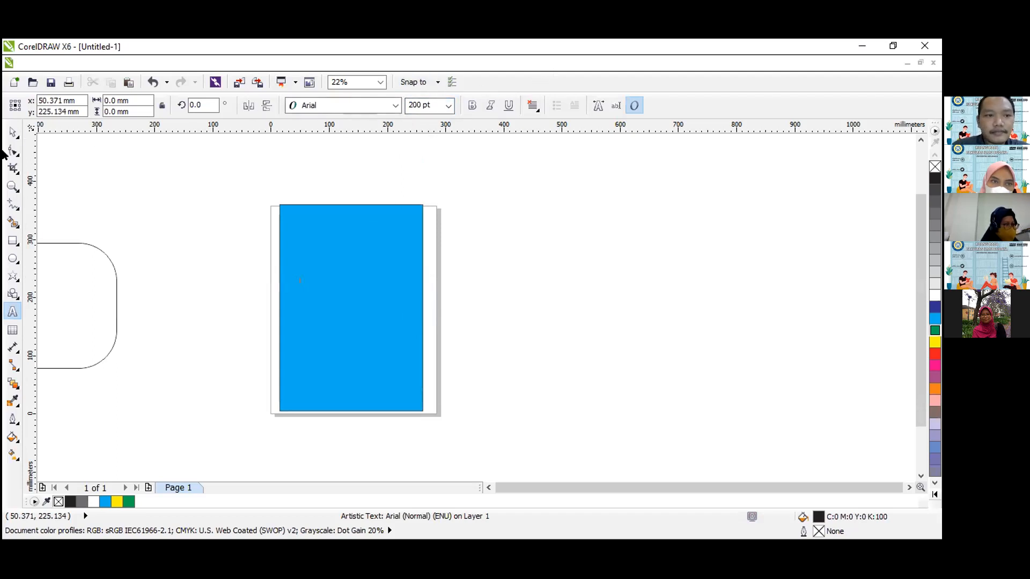
left_click(322, 267)
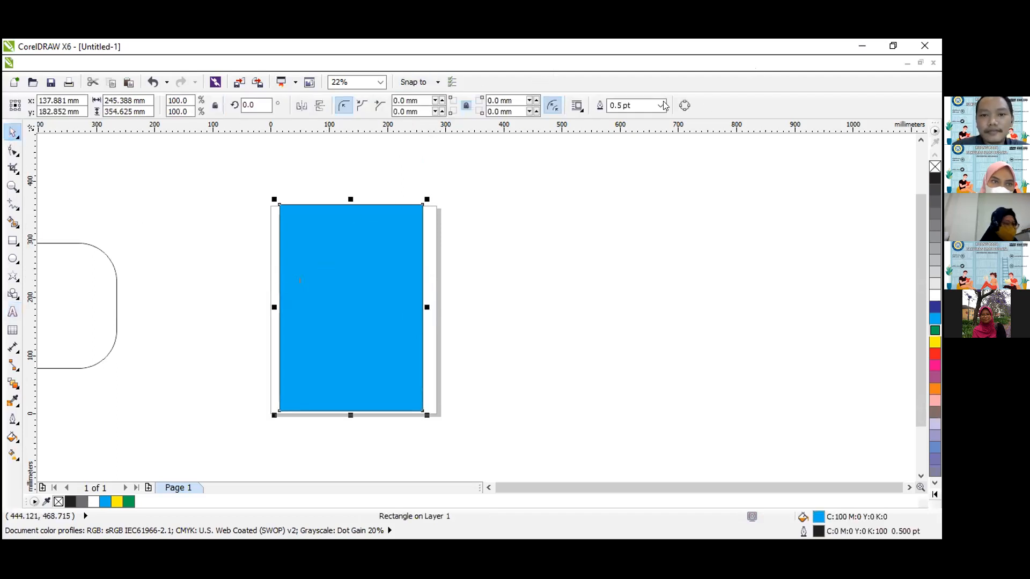
left_click(13, 311)
left_click(309, 272)
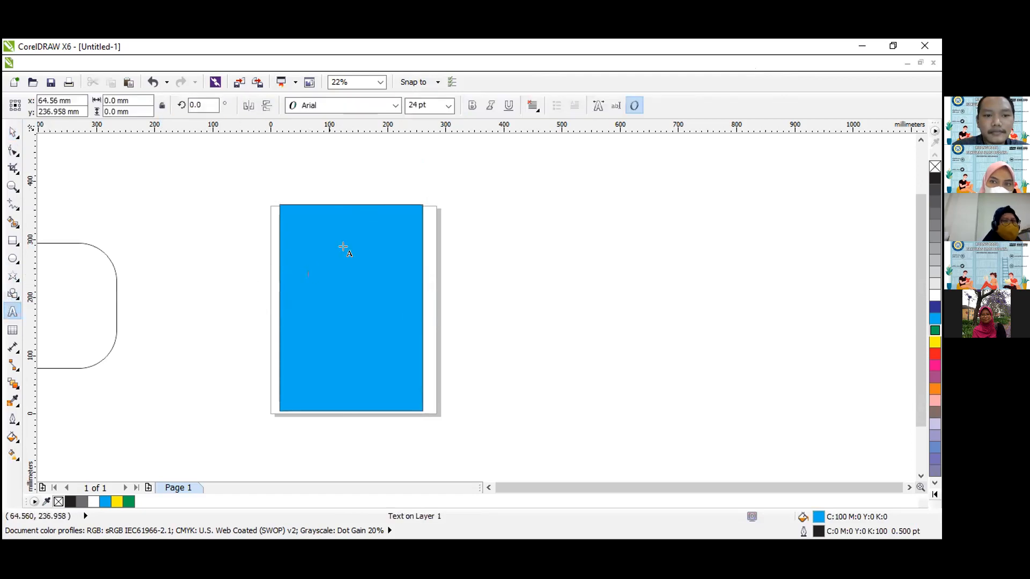
Add the artistic text "UNIVERSITAS AIRLANGGA" in capitals on the upper half of the blue rectangle.
left_click(12, 187)
left_click_drag(199, 195, 503, 391)
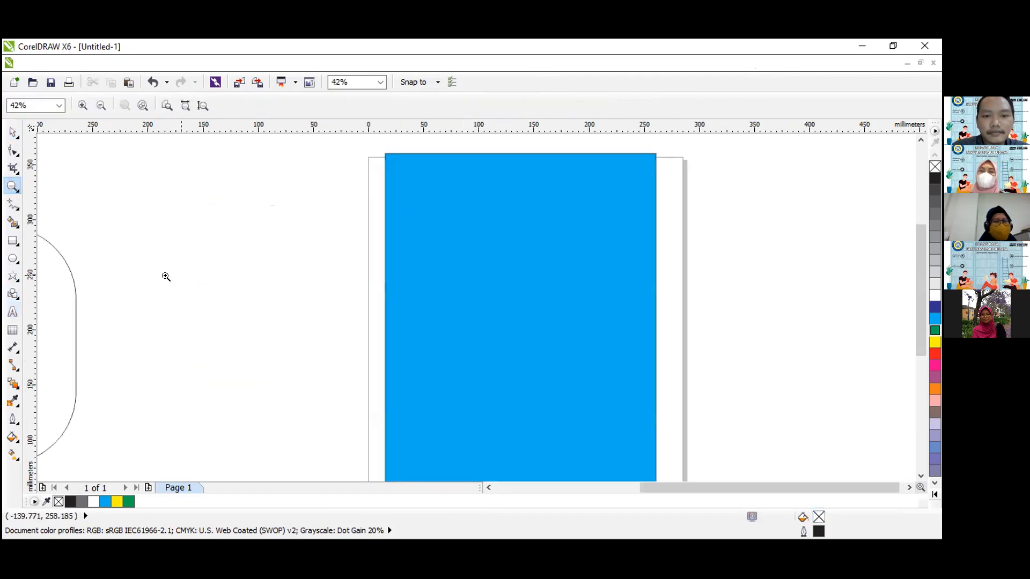
left_click(13, 132)
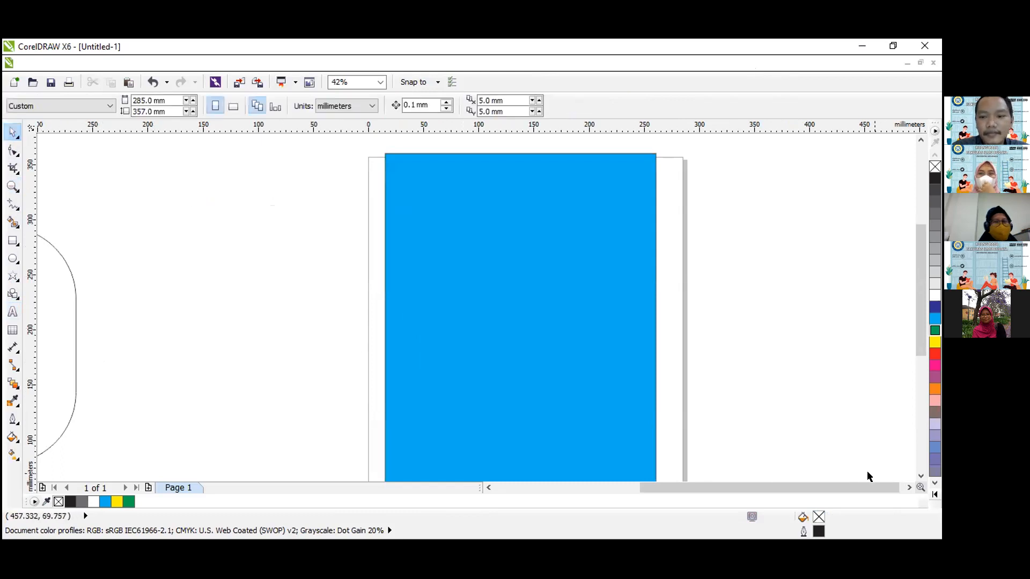
scroll(896, 477, "right", 2)
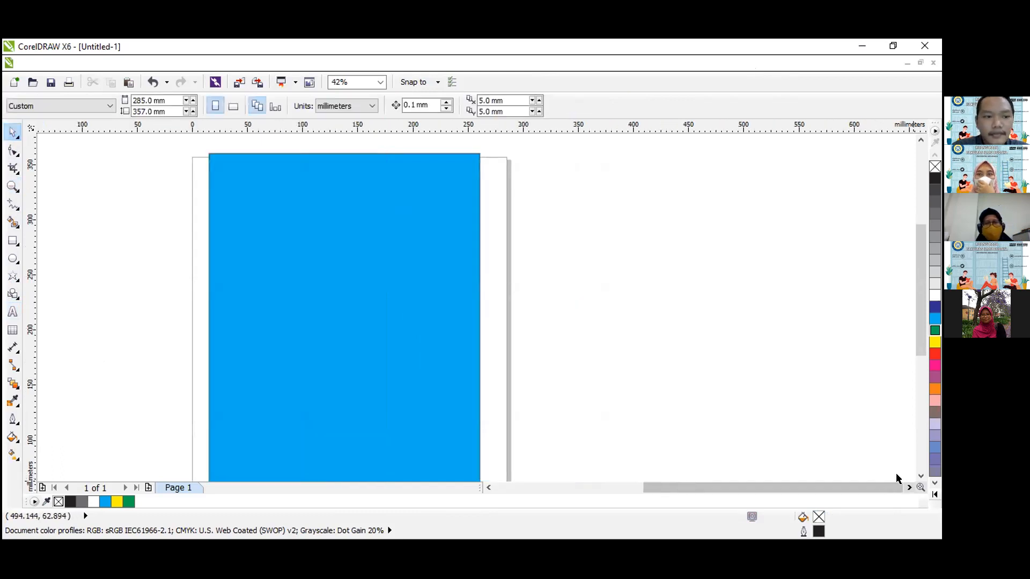
key("F8")
left_click(254, 288)
type("un")
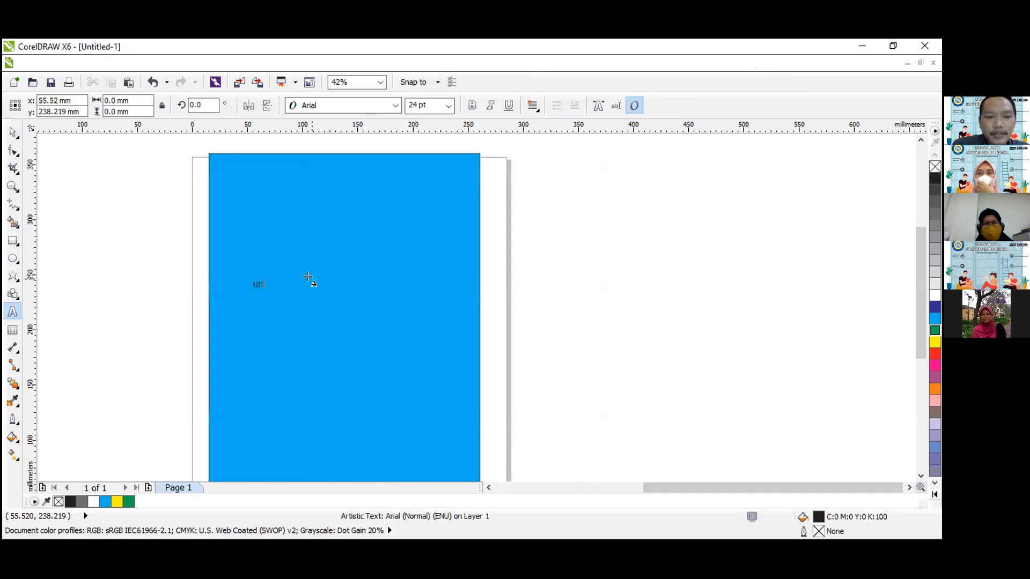
key("BackSpace")
key("BackSpace")
key("Caps_Lock")
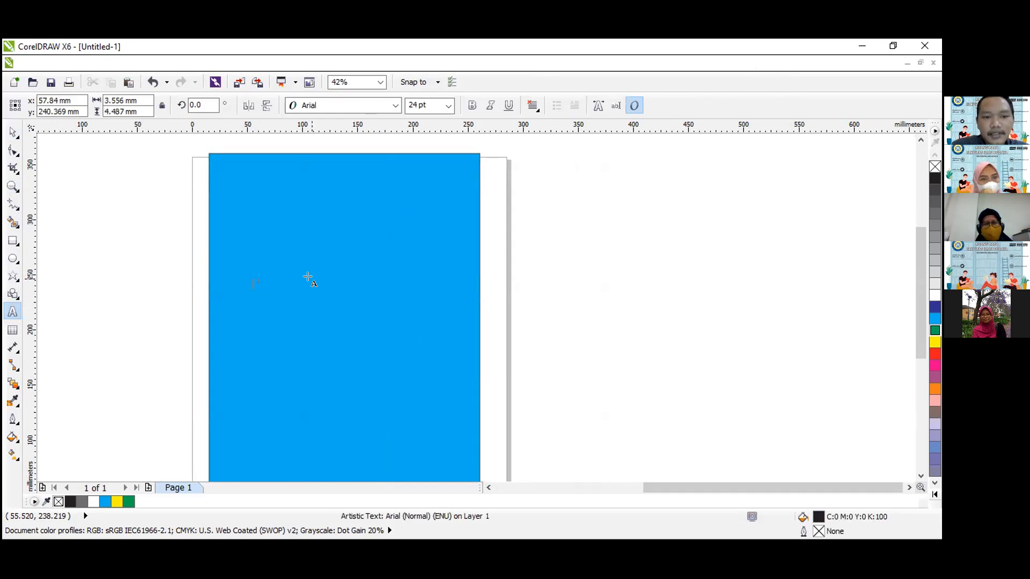
type("UNIVERSITAS AIRLANGGA")
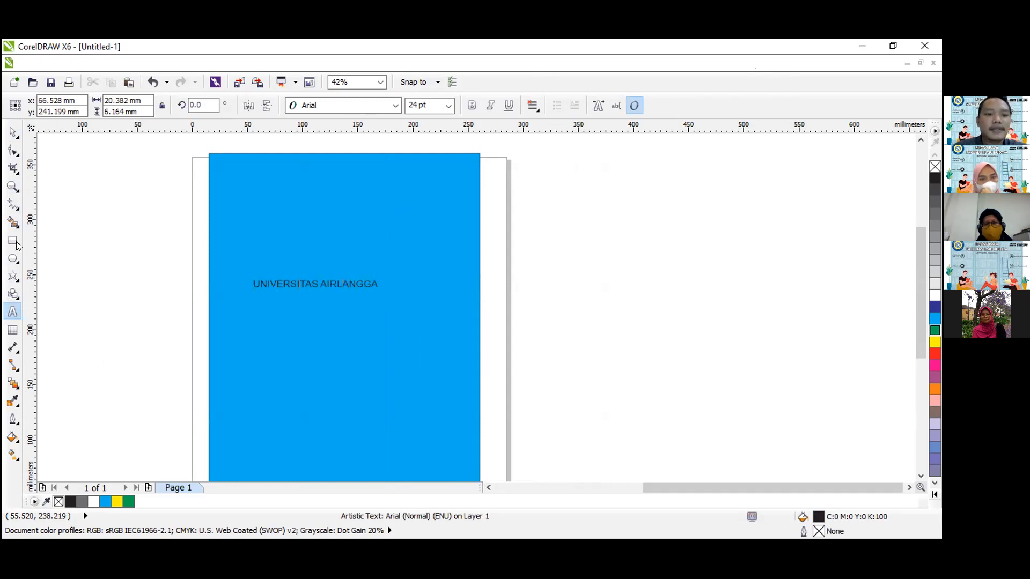
Change the font of the "UNIVERSITAS AIRLANGGA" text to Calibri and make it bold.
left_click(13, 132)
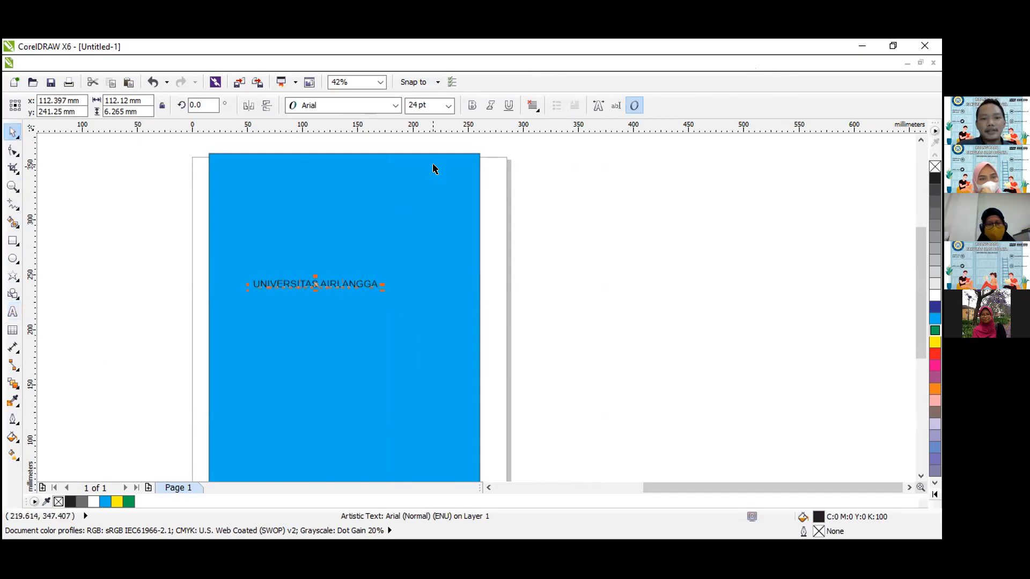
left_click(397, 105)
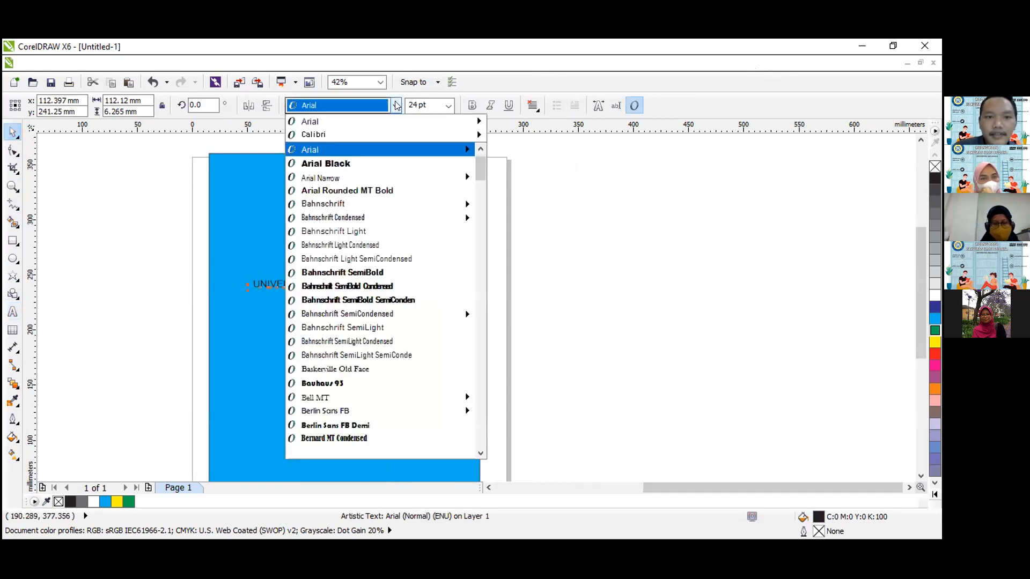
left_click(404, 134)
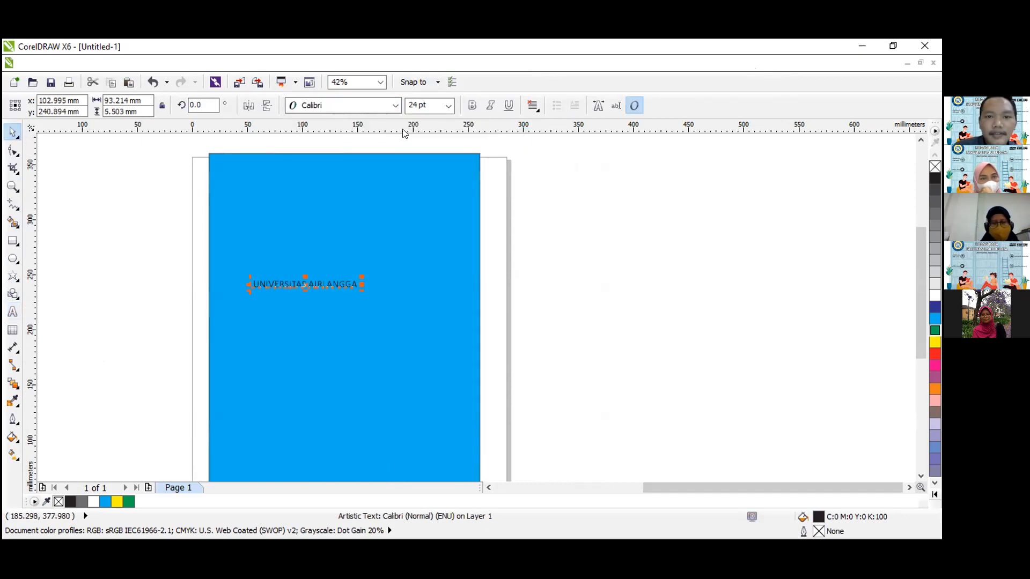
left_click(468, 107)
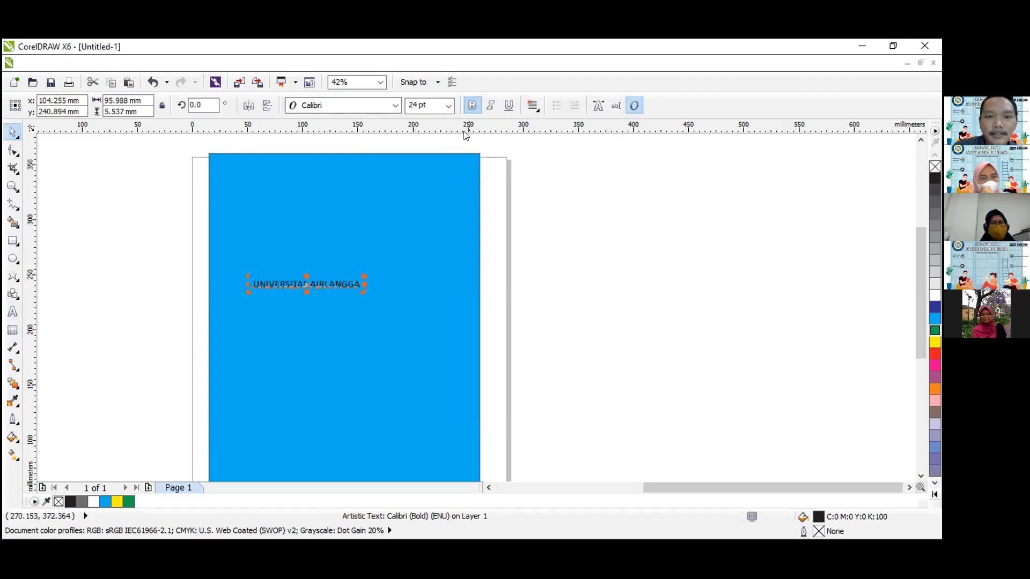
Set the text size to 36 pt and move the text near the blue rectangle's upper edge, at about X 144 mm, Y 331 mm.
left_click(448, 106)
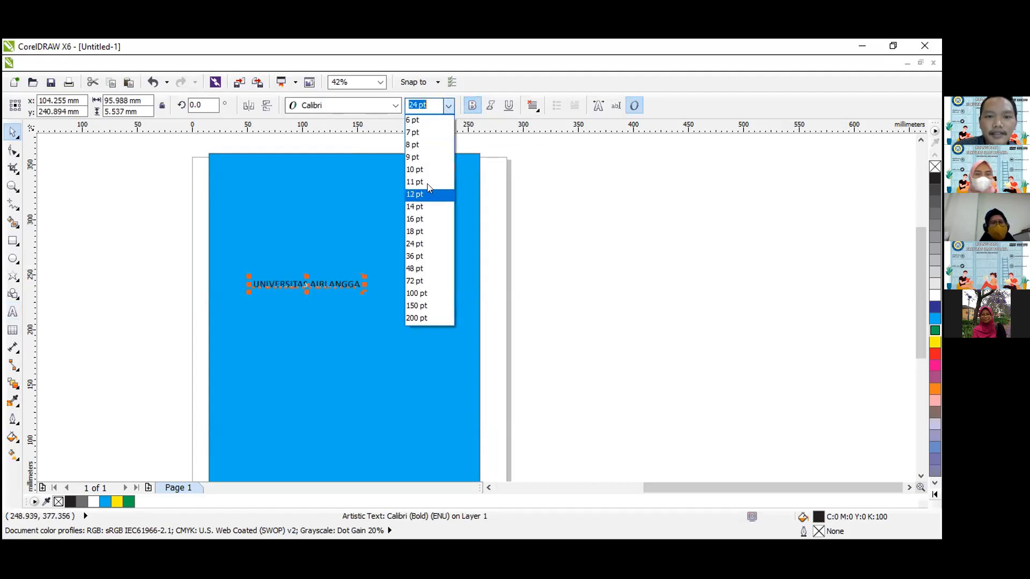
left_click(425, 294)
left_click(448, 105)
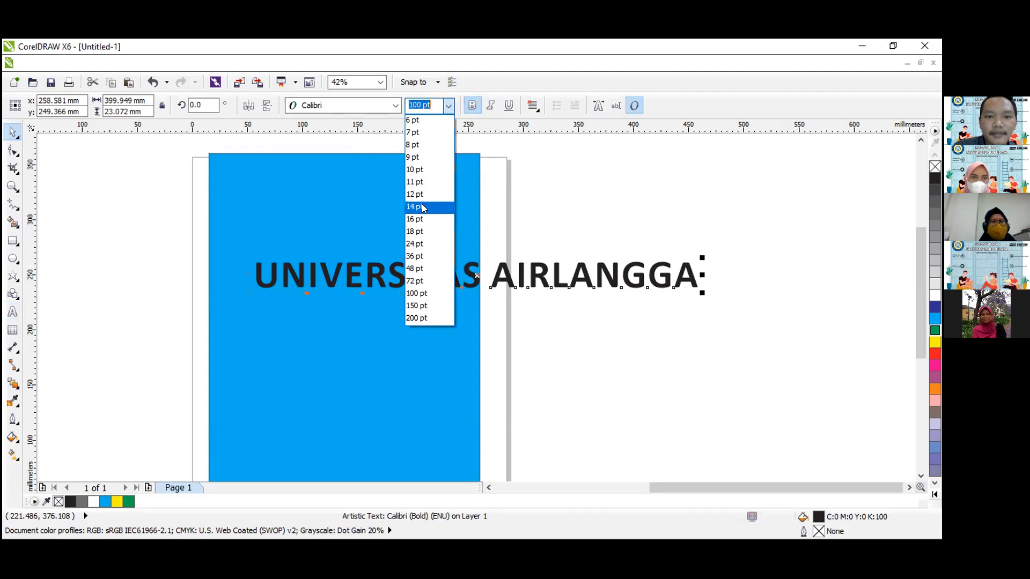
left_click(423, 256)
left_click_drag(352, 283, 368, 185)
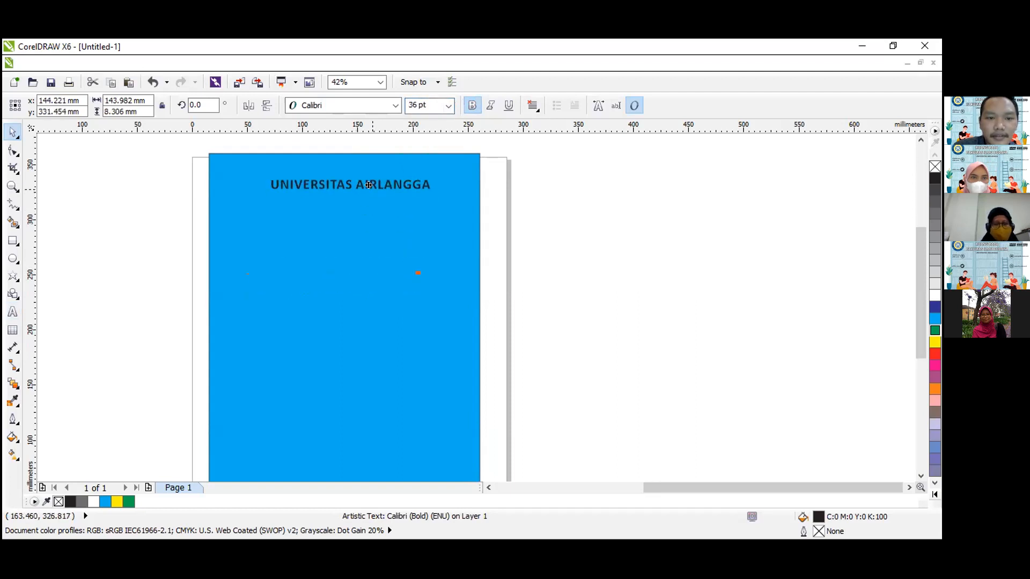
Fill the "UNIVERSITAS AIRLANGGA" text with the same cyan as the rectangle behind it.
key("Escape")
left_click(12, 186)
left_click_drag(179, 140, 517, 240)
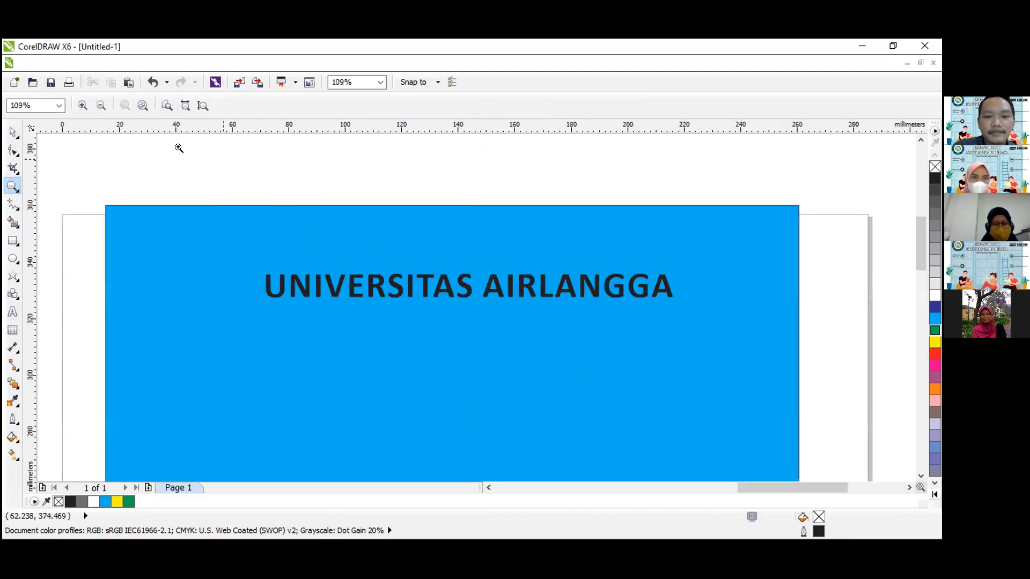
left_click(12, 132)
left_click(489, 487)
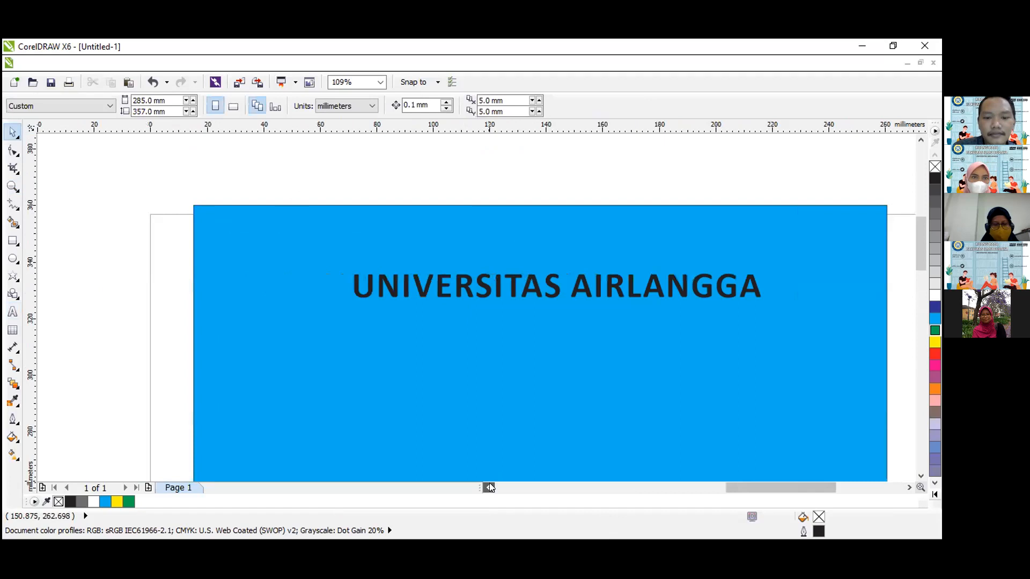
left_click(908, 488)
left_click(909, 487)
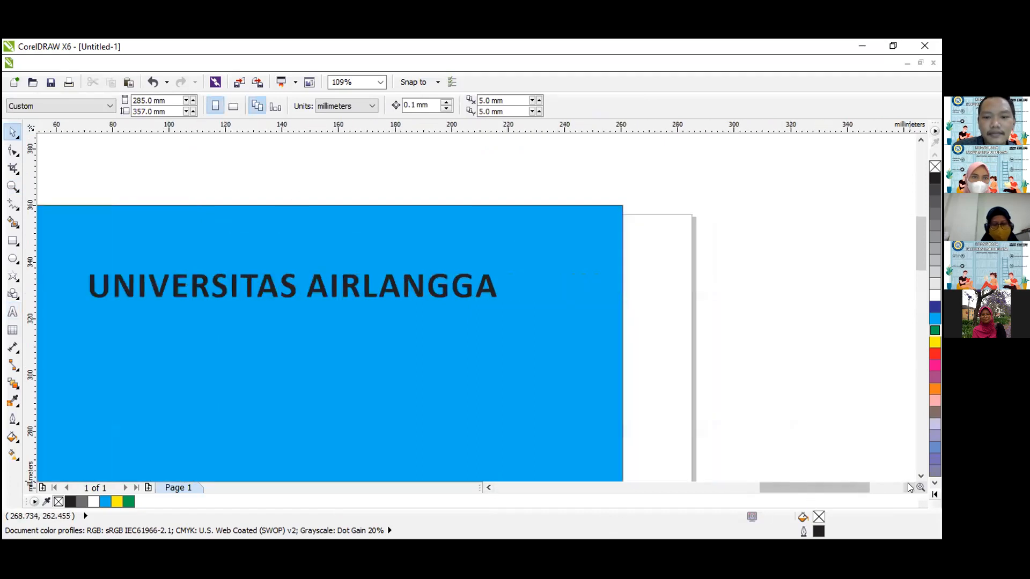
left_click(488, 487)
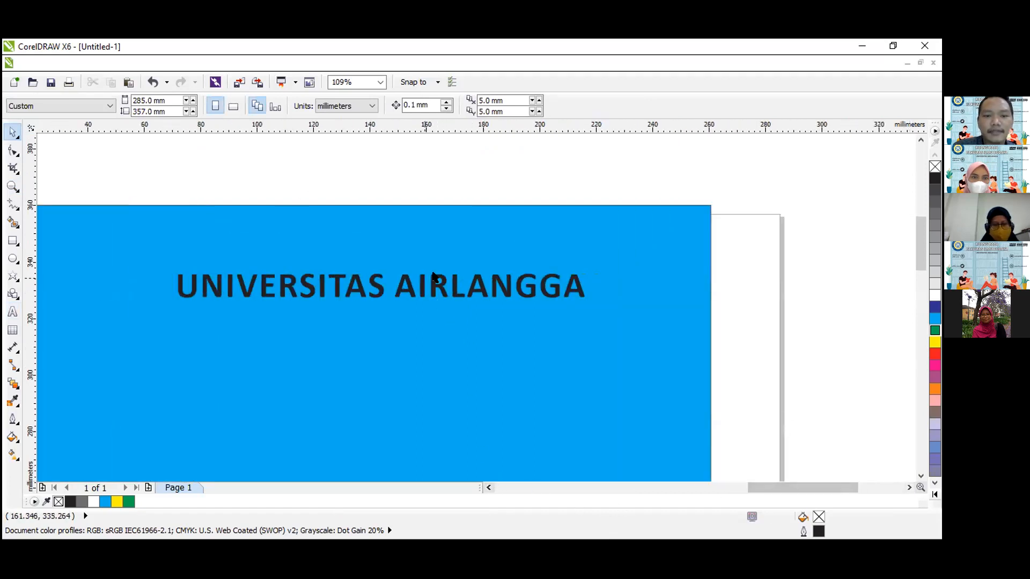
left_click(376, 288)
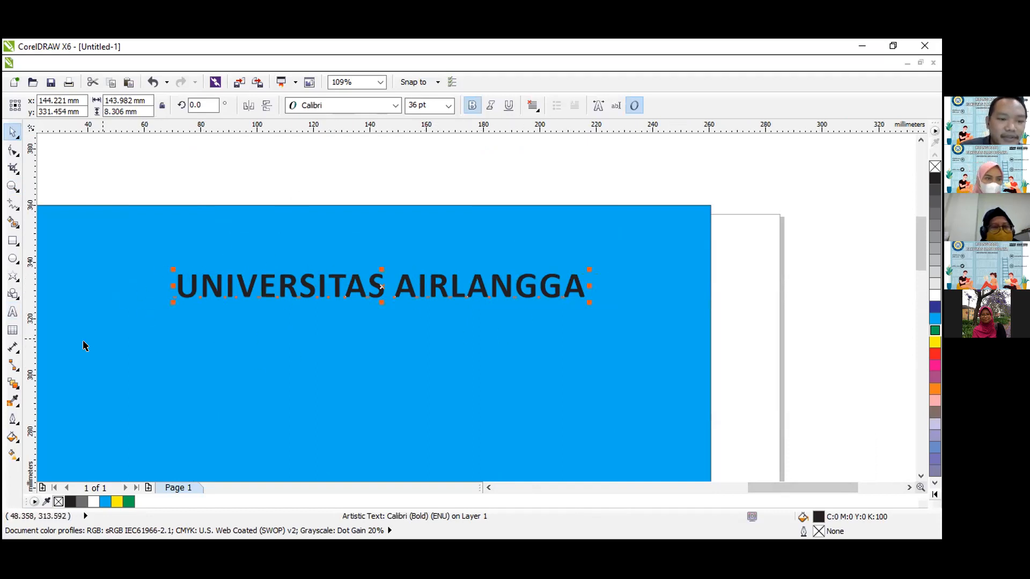
left_click(105, 502)
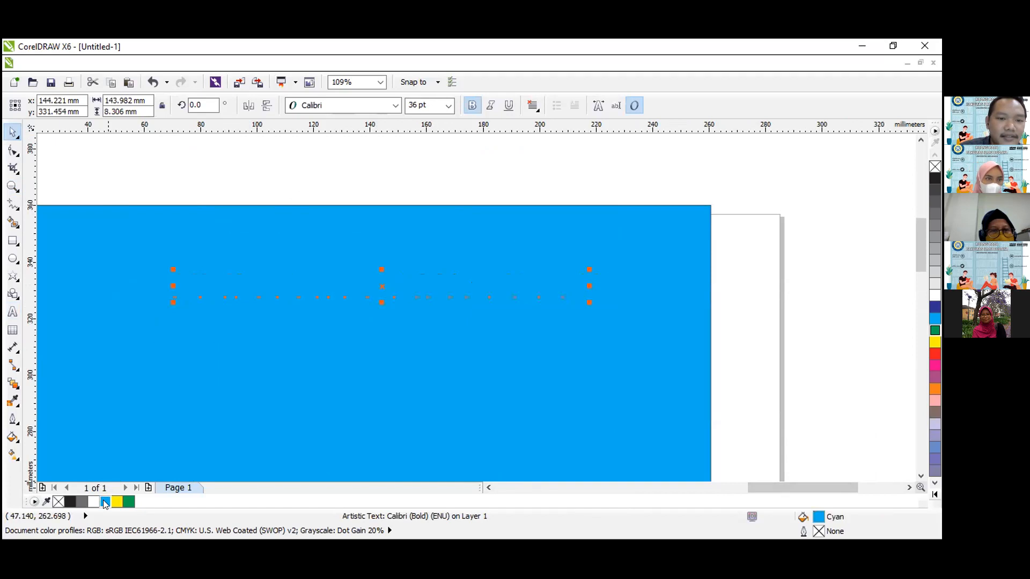
Add an outline to the "UNIVERSITAS AIRLANGGA" text, trying 10 pt first and settling on 8 pt.
left_click(8, 423)
left_click(39, 396)
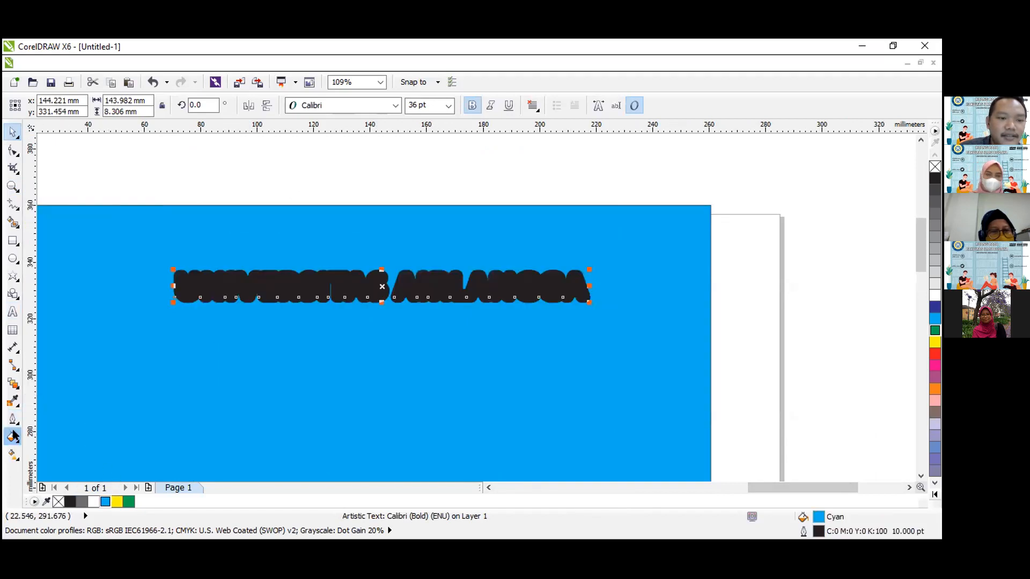
left_click(13, 419)
left_click(41, 380)
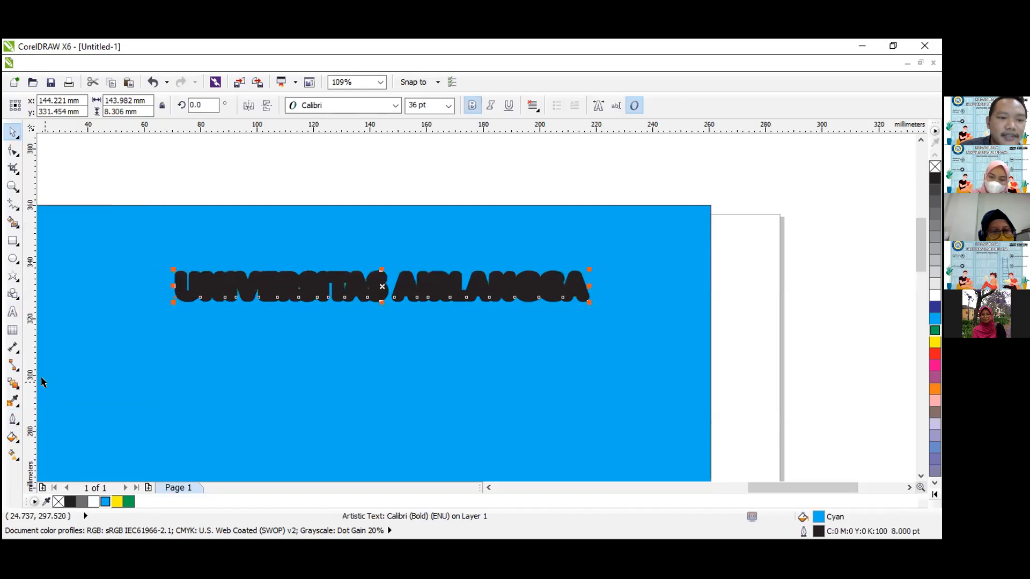
Make the text outline white with rounded corners, and enable Behind fill and Scale with image for it.
left_click(13, 419)
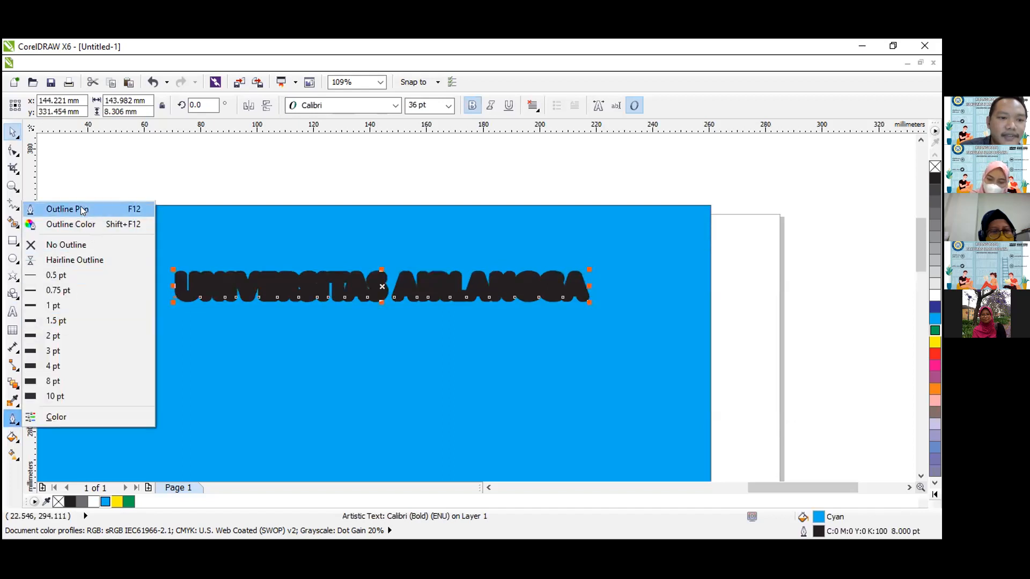
left_click(82, 210)
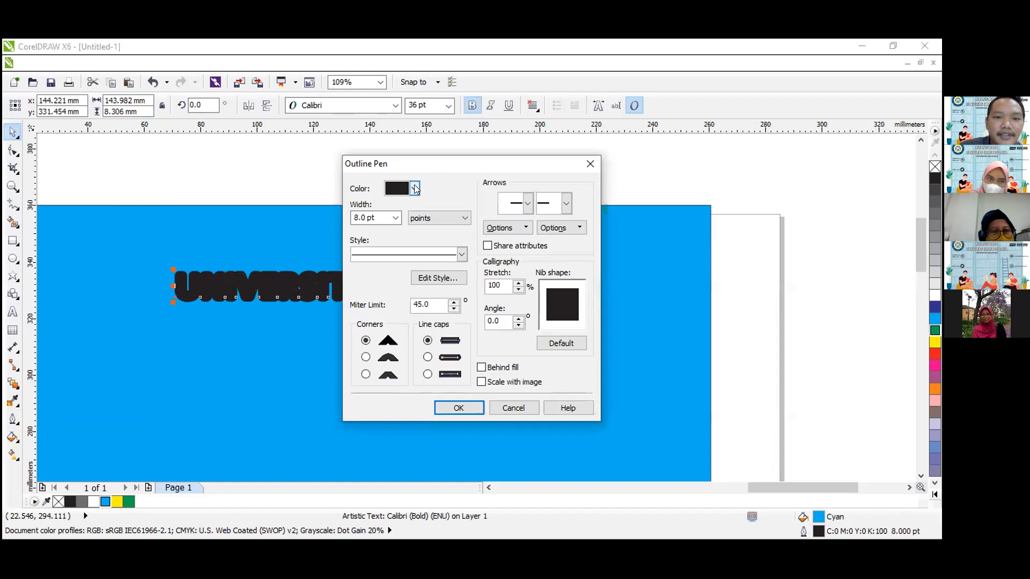
left_click(415, 188)
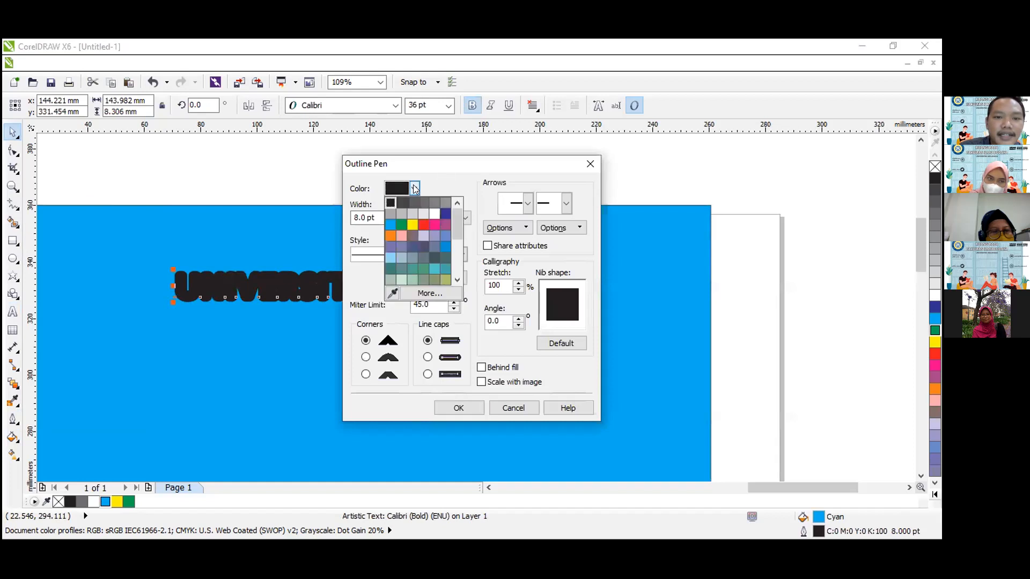
left_click(430, 212)
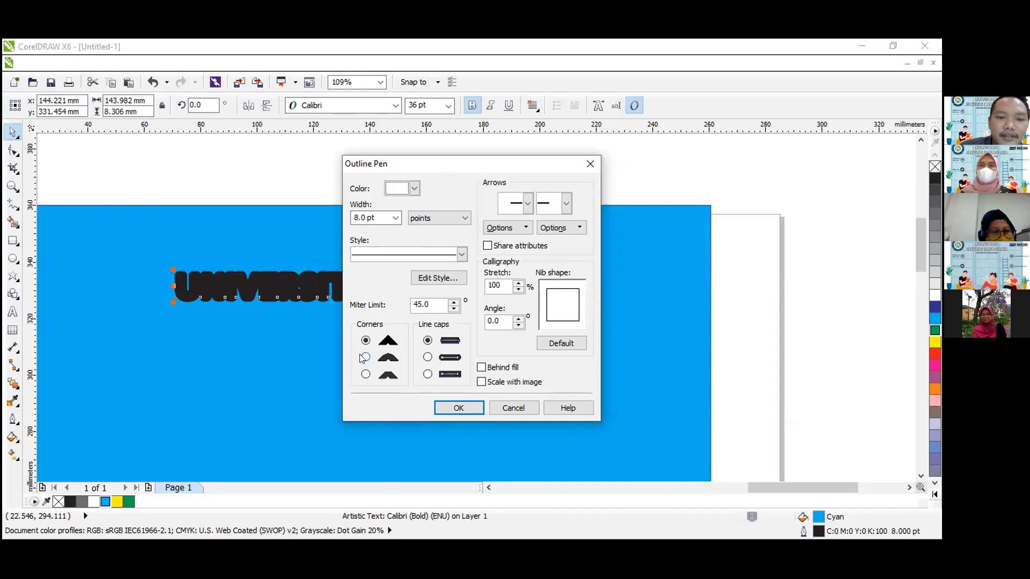
left_click(366, 358)
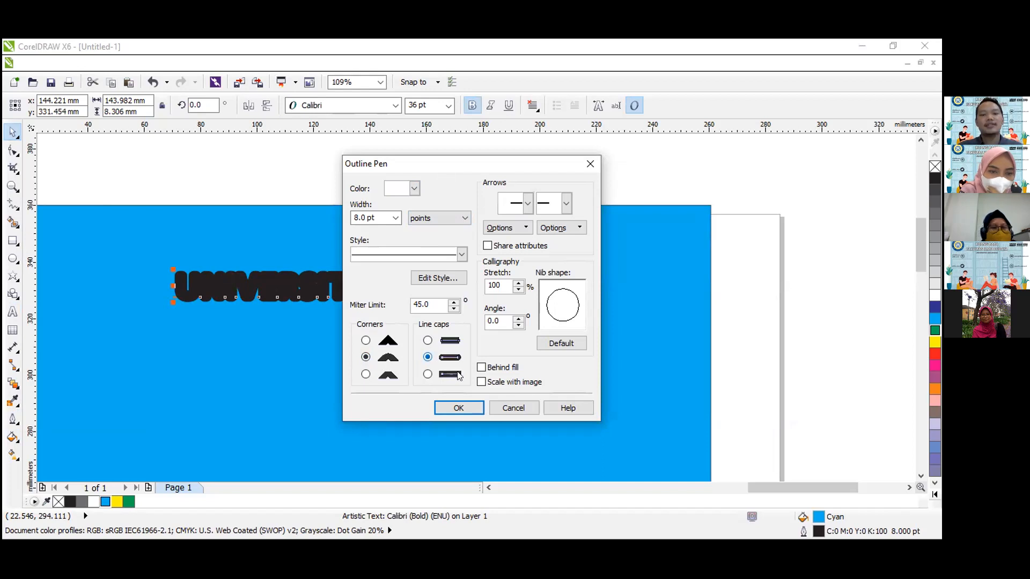
left_click(481, 367)
left_click(481, 382)
left_click(459, 408)
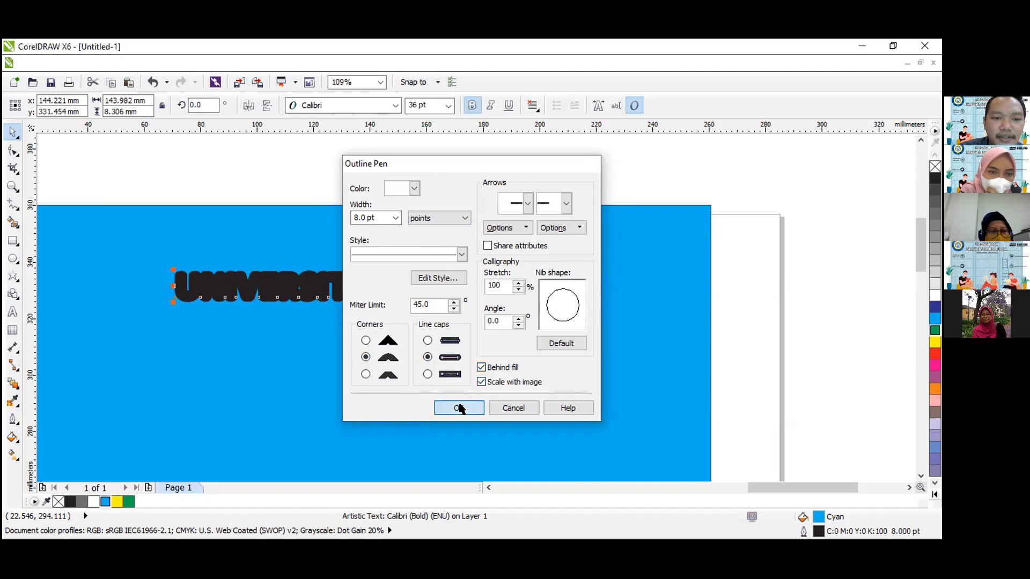
left_click(171, 172)
Set the outline width of the "UNIVERSITAS AIRLANGGA" text to 4 pt.
left_click(280, 294)
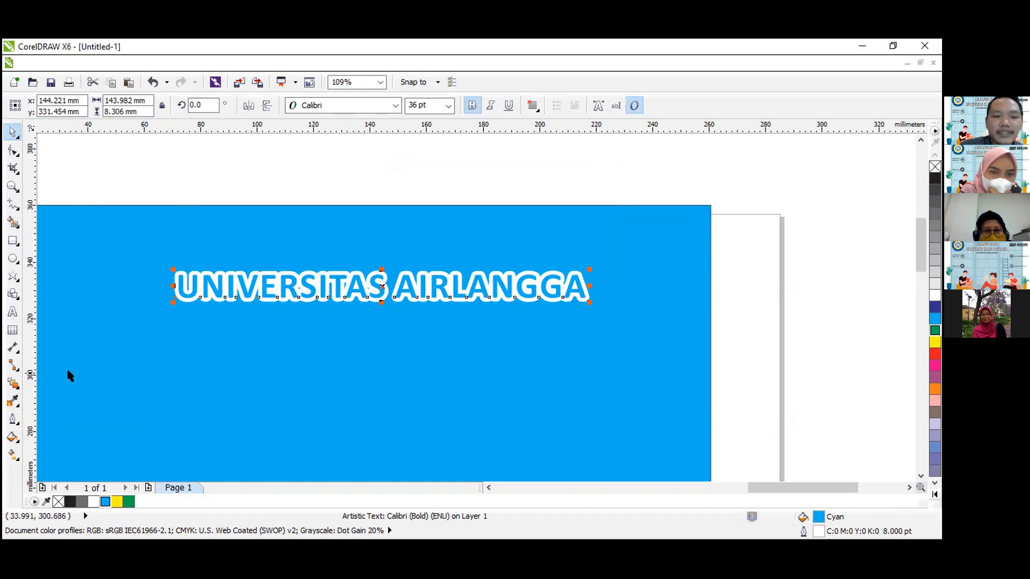
left_click(13, 418)
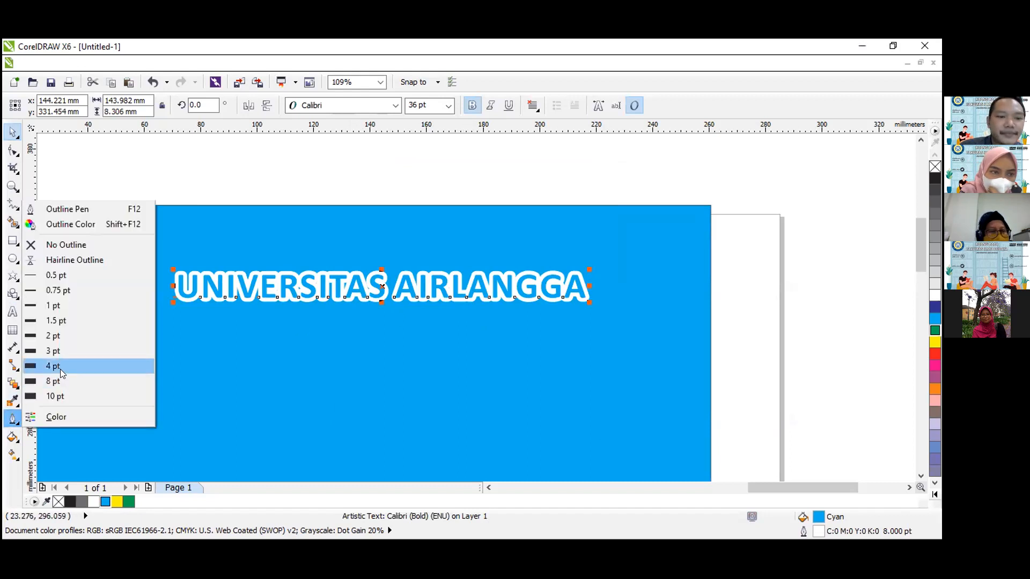
left_click(60, 369)
left_click(287, 195)
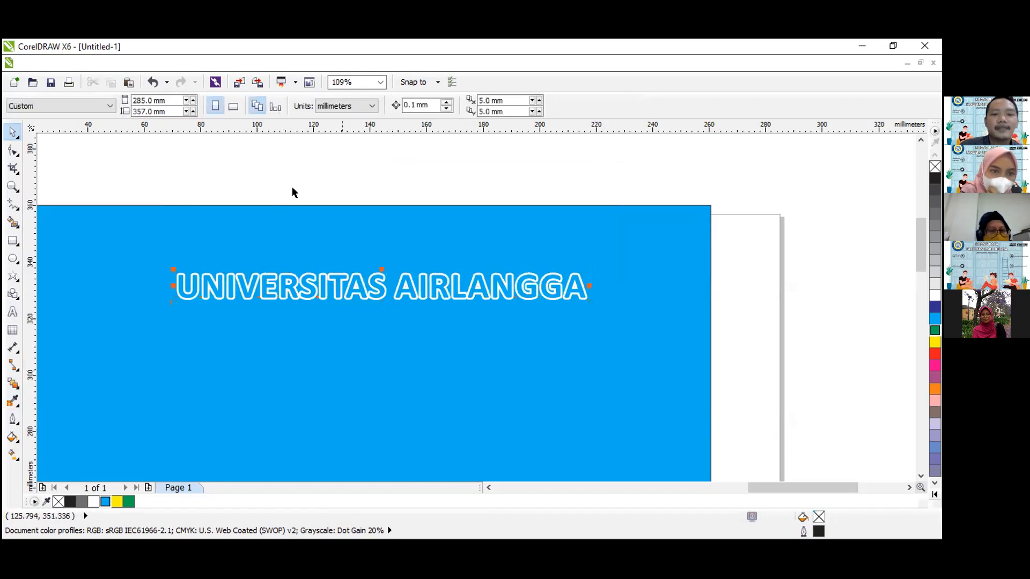
left_click(378, 288)
left_click(378, 159)
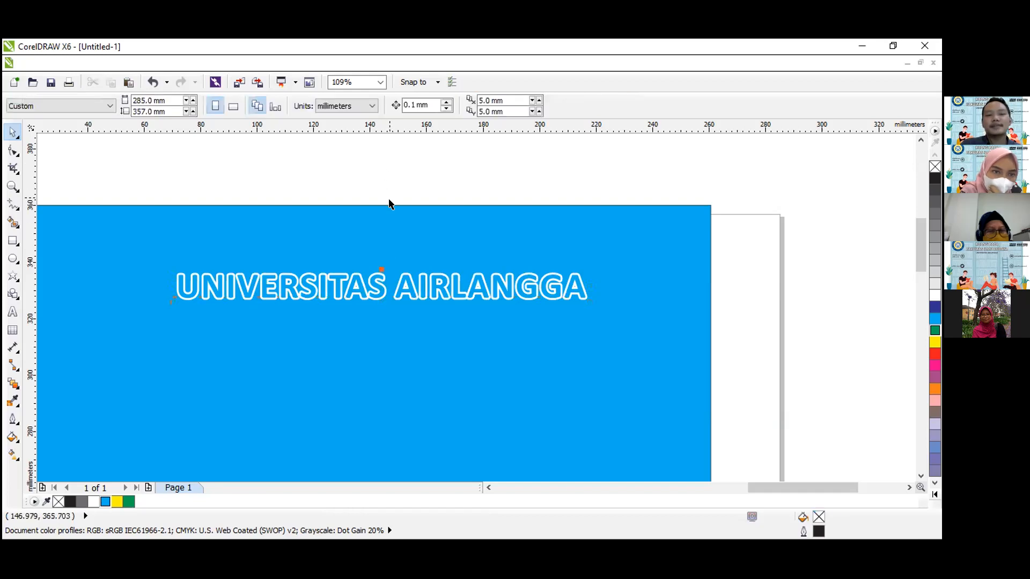
left_click(372, 292)
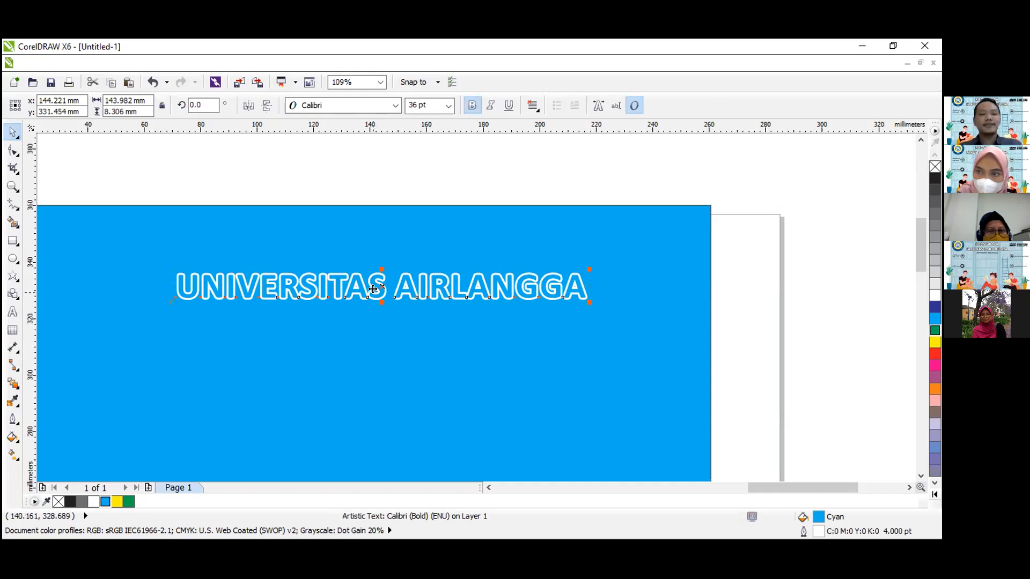
Move the text partly off the rectangle to about X 246 mm, Y 234 mm, and centre it horizontally on the blue rectangle.
left_click(13, 186)
left_click(102, 105)
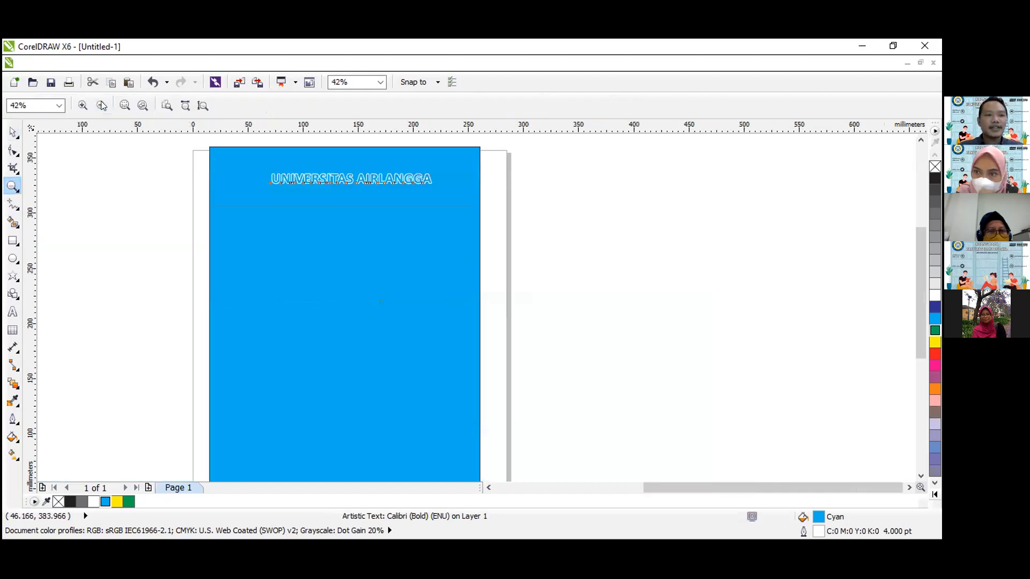
left_click_drag(188, 150, 531, 234)
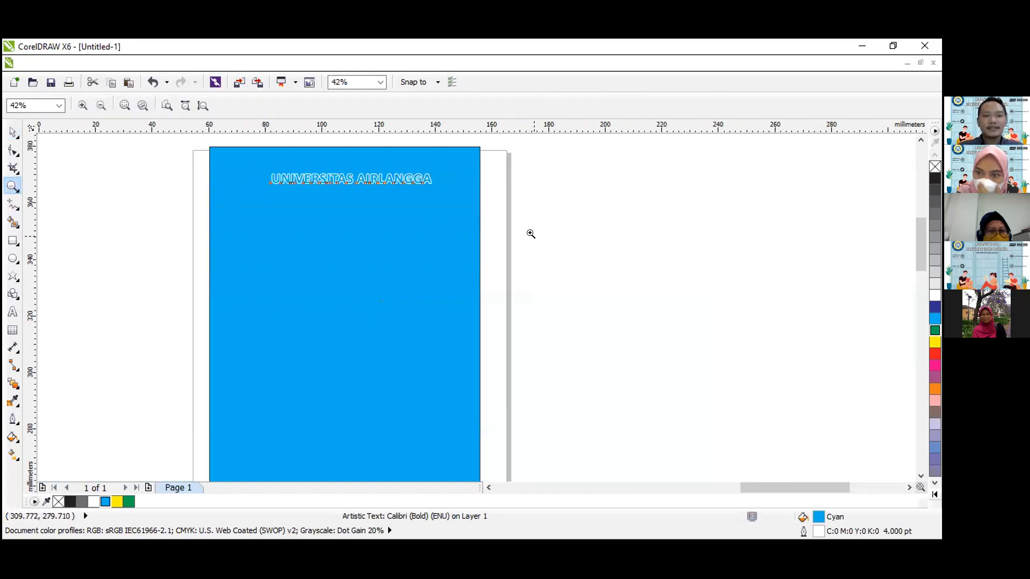
left_click(101, 105)
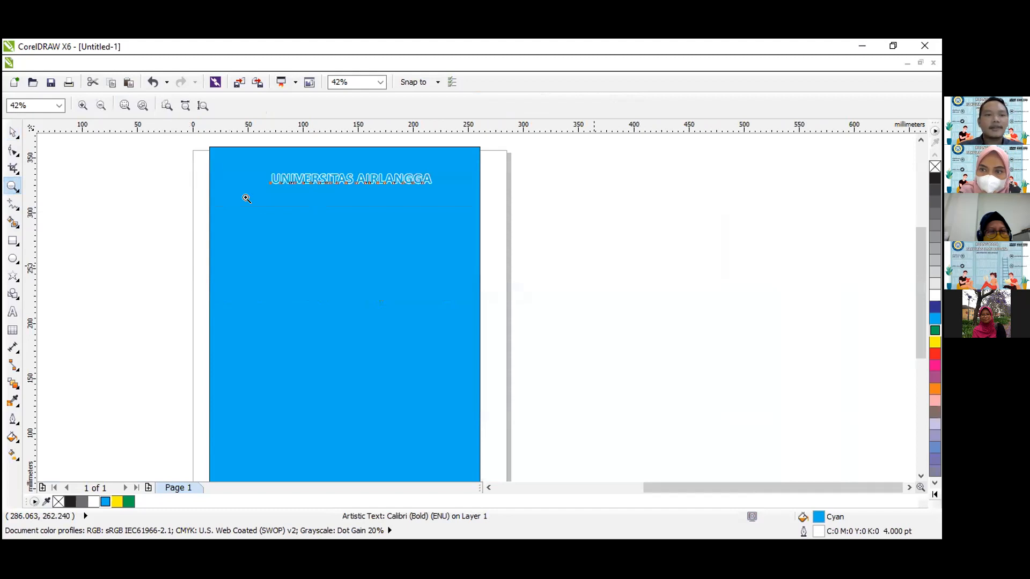
key("space")
left_click_drag(361, 172, 472, 281)
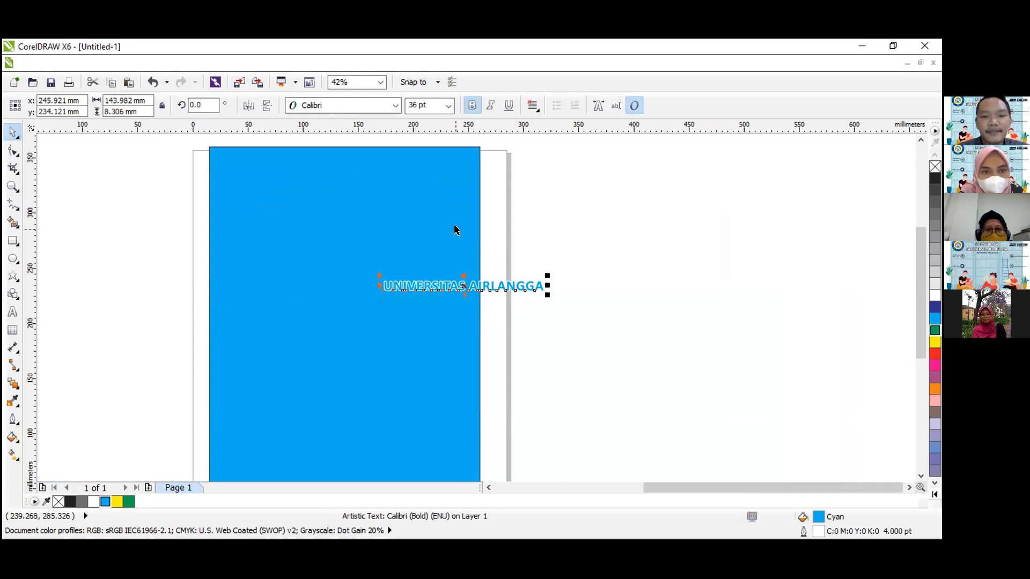
left_click(343, 216, "shift")
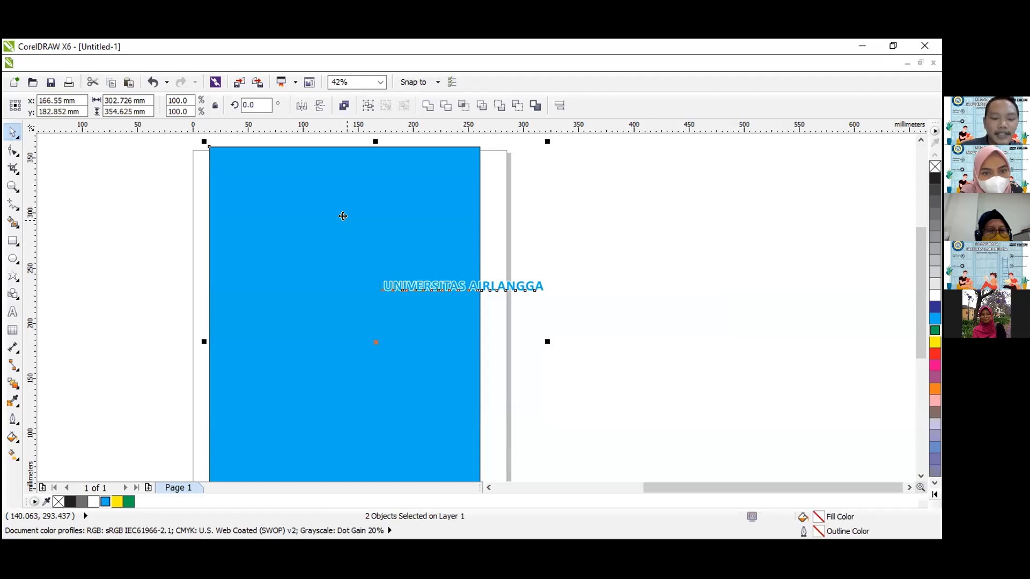
key("c")
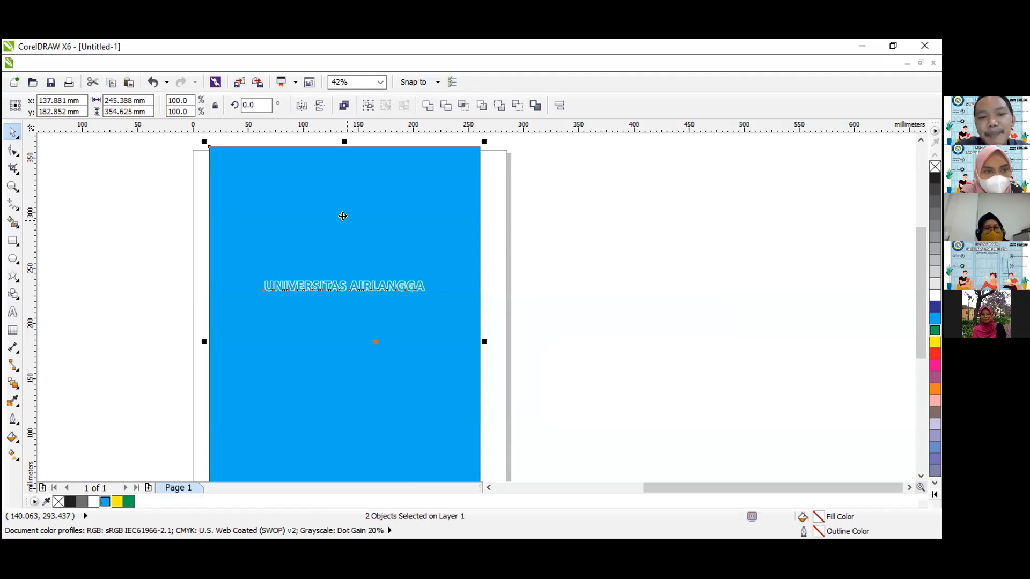
left_click(534, 312)
Move the text to about X 228 mm, Y 263 mm, and align it horizontally with the blue rectangle's centre again.
left_click(375, 284)
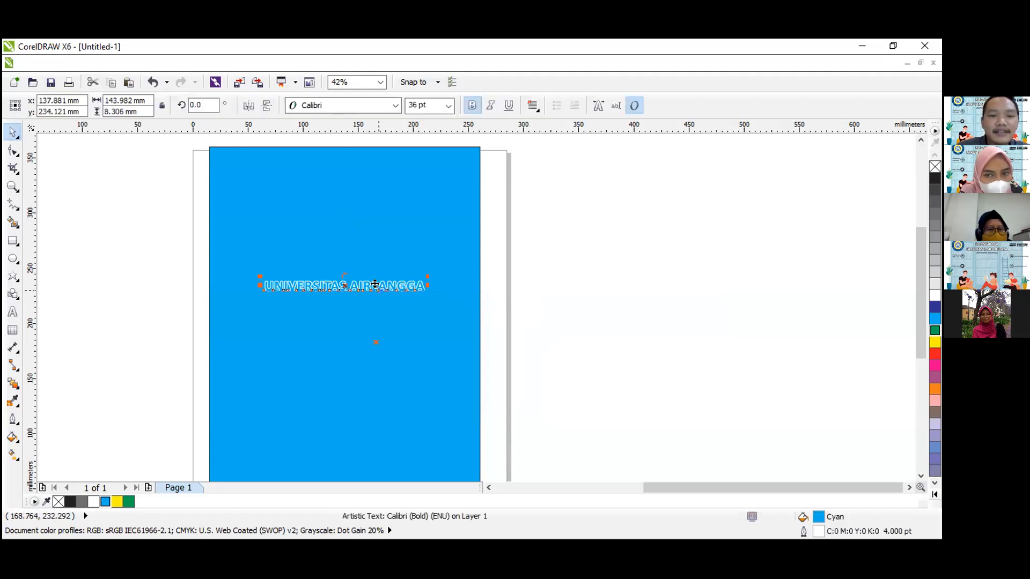
left_click_drag(375, 284, 464, 255)
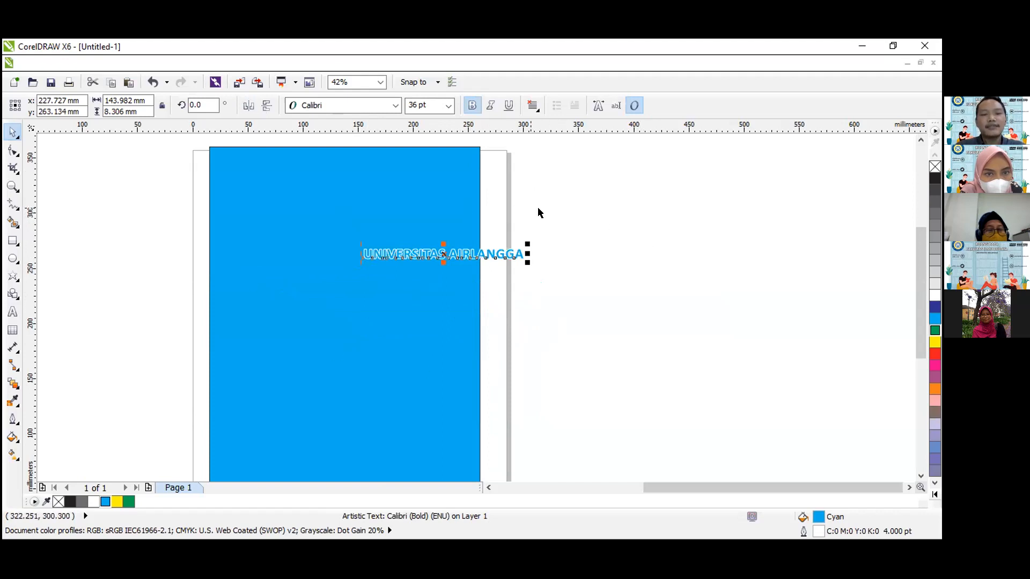
left_click(409, 185, "shift")
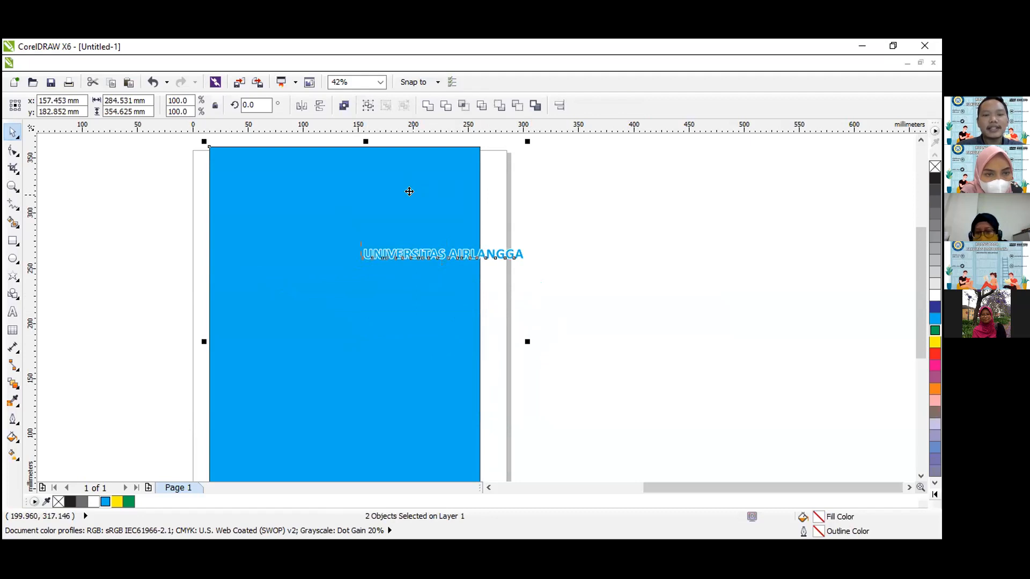
key("c")
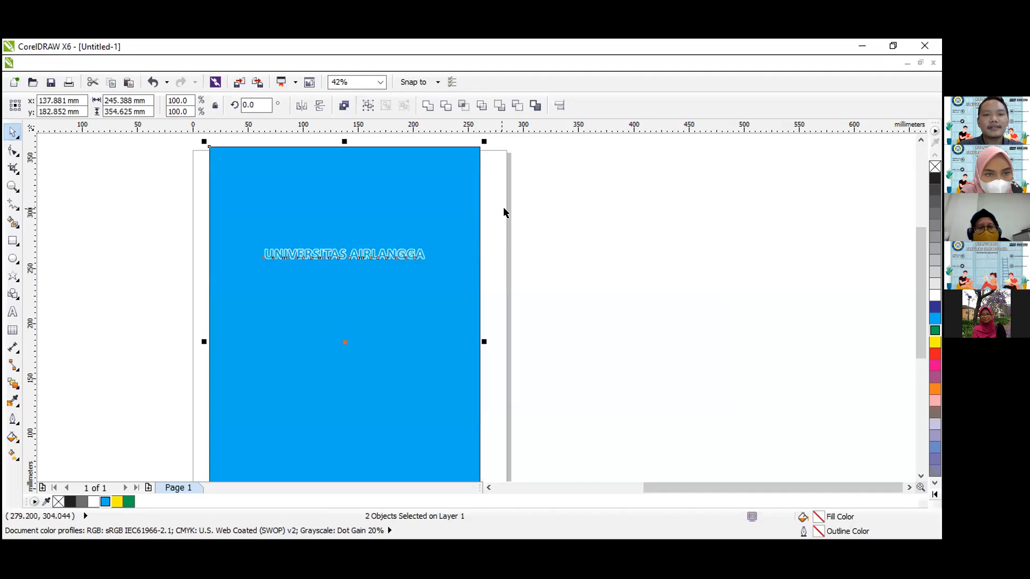
left_click(516, 214)
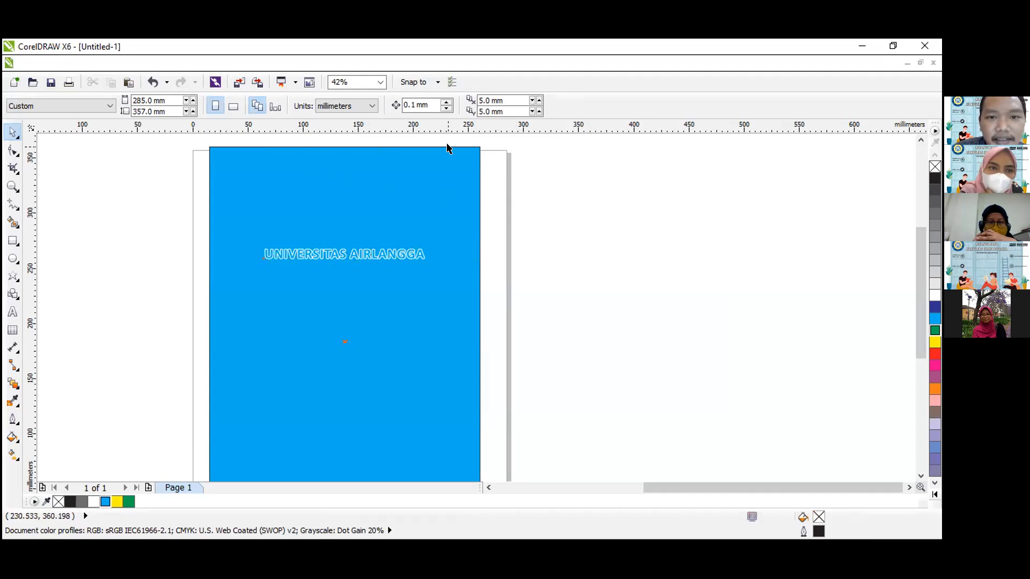
Align the top of the "UNIVERSITAS AIRLANGGA" text with the top edge of the blue rectangle.
left_click(213, 149)
left_click_drag(198, 128, 239, 119)
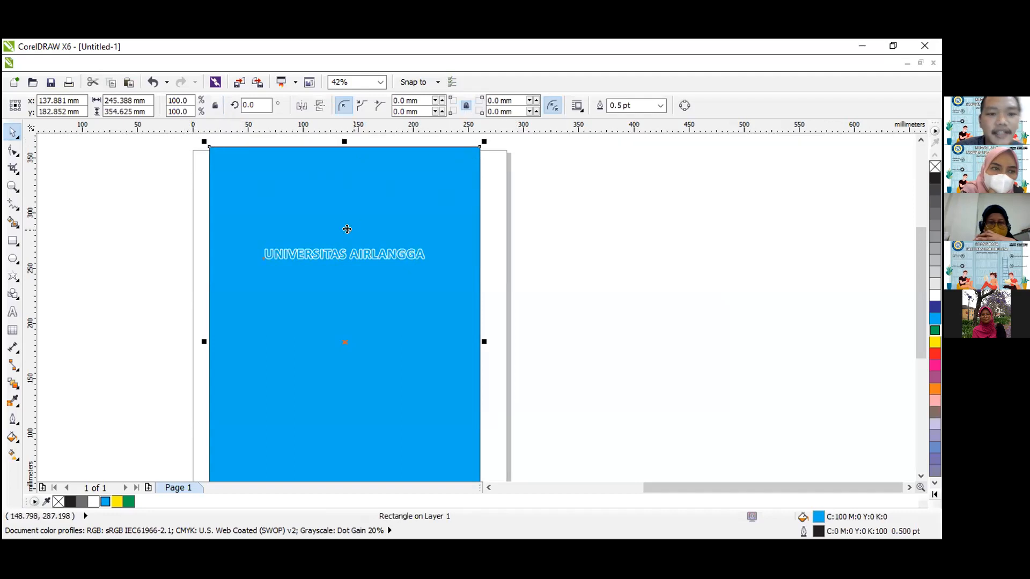
left_click(324, 252)
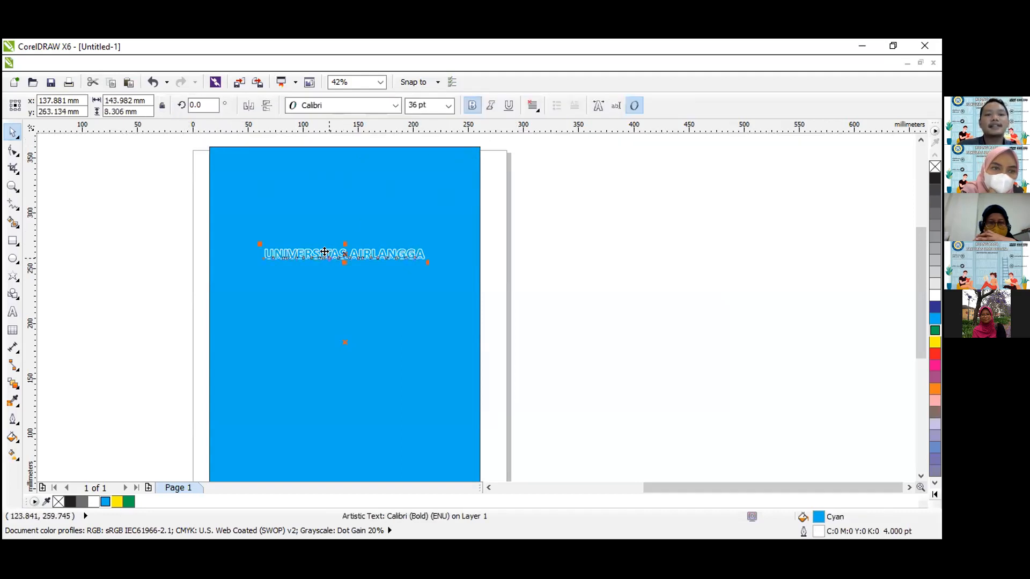
left_click(277, 213, "shift")
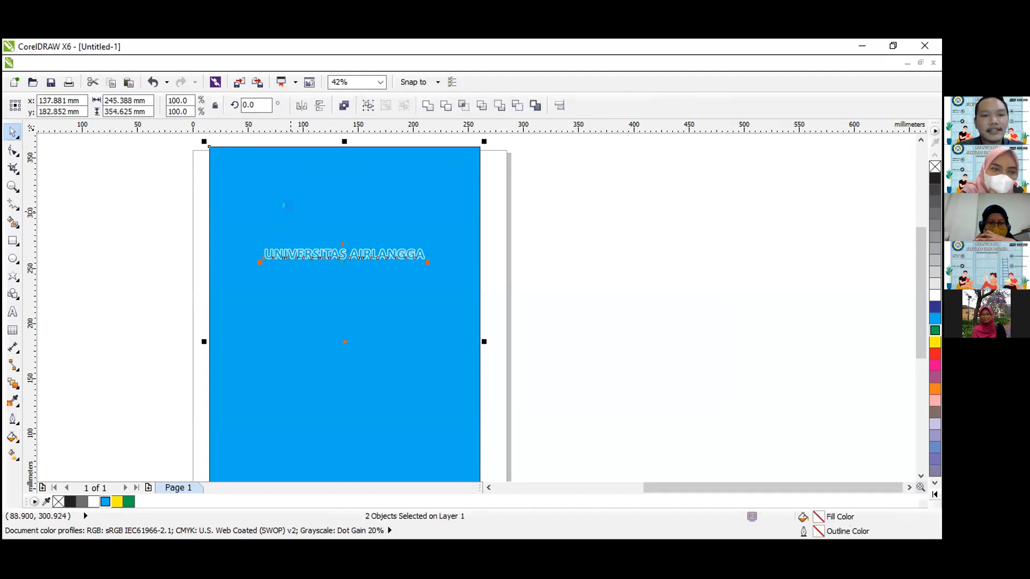
key("t")
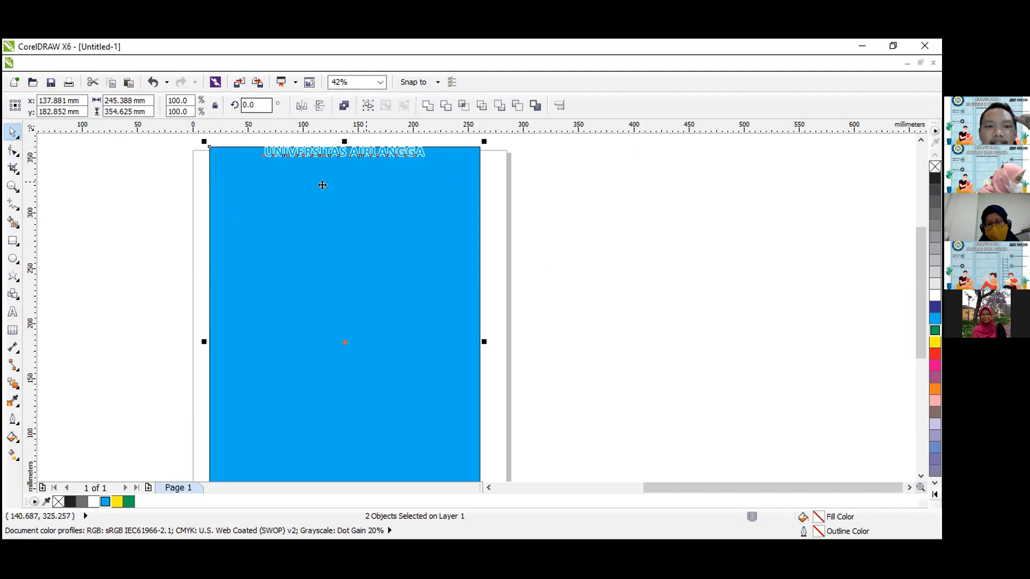
left_click(563, 240)
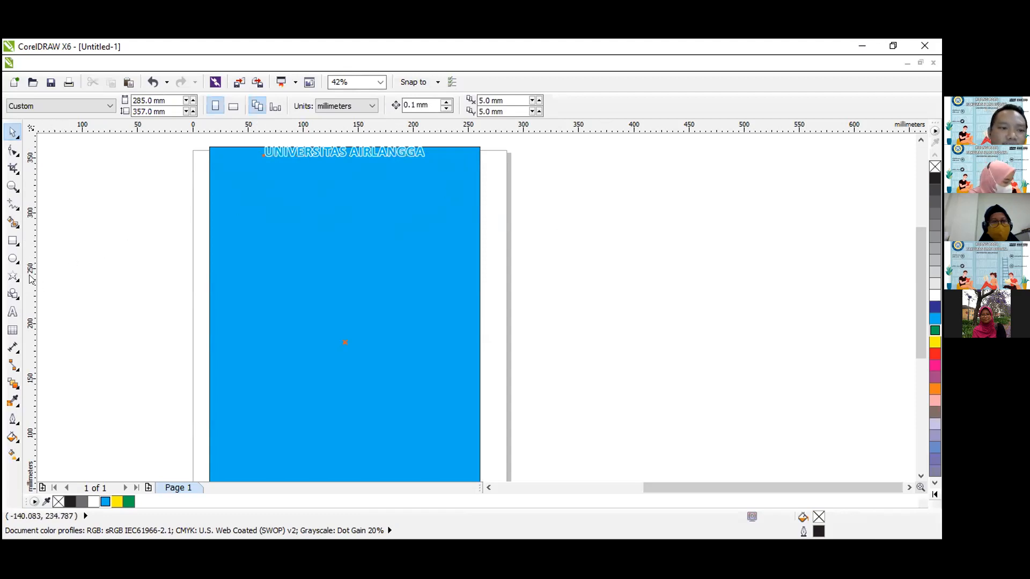
Draw a circle about 18.7 mm in diameter near the blue rectangle's upper right and fill it with brownish grey.
left_click(11, 259)
left_click_drag(425, 229, 450, 254)
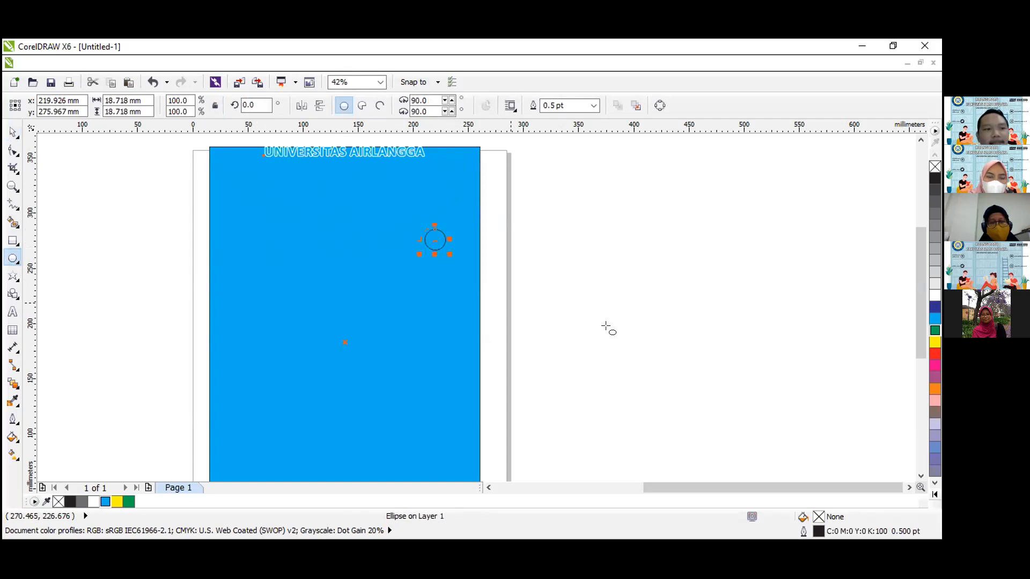
left_click(935, 412)
left_click(13, 132)
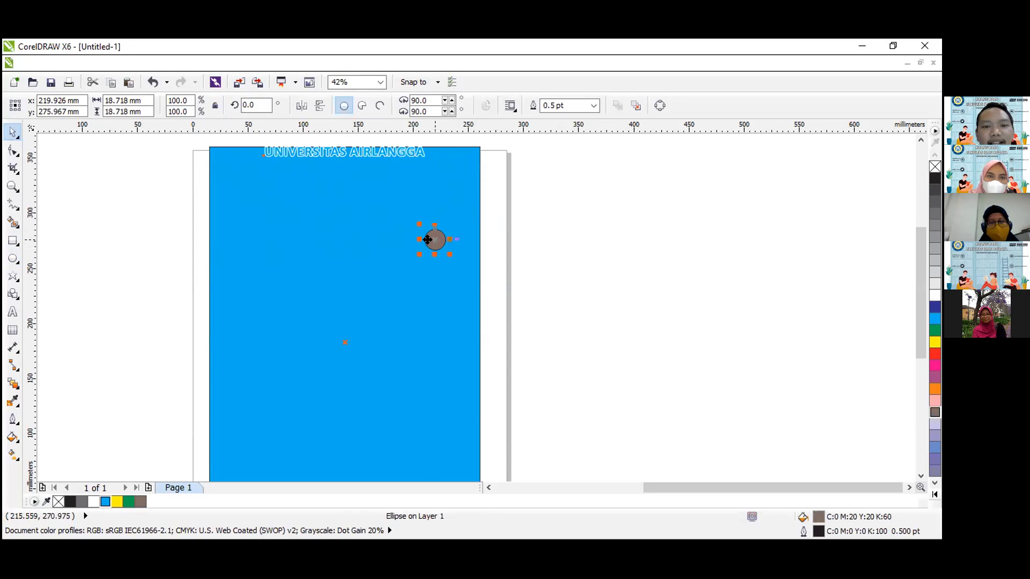
left_click(577, 205)
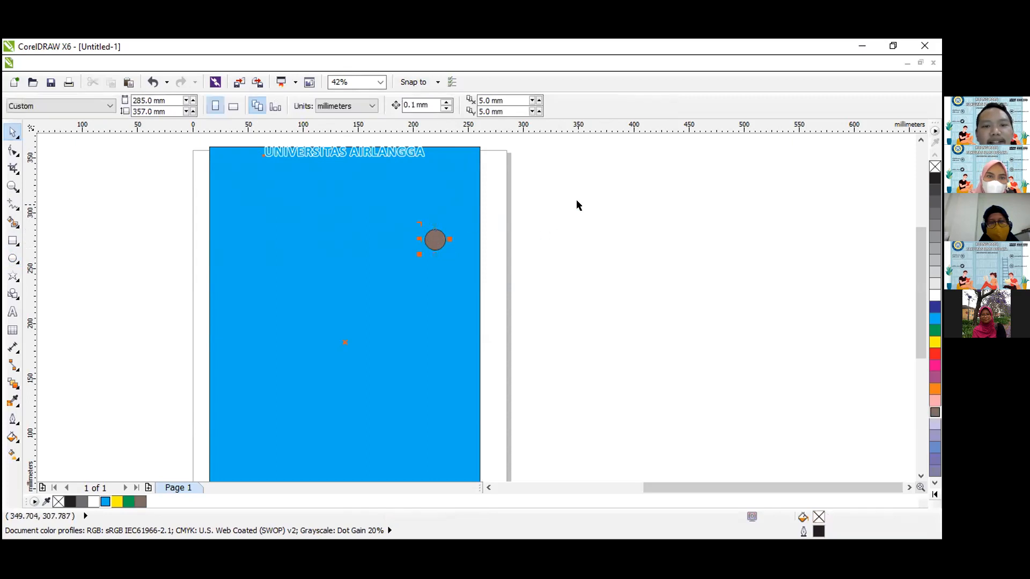
Align the top of the "UNIVERSITAS AIRLANGGA" text with the top edge of the brownish-grey circle.
left_click(362, 154)
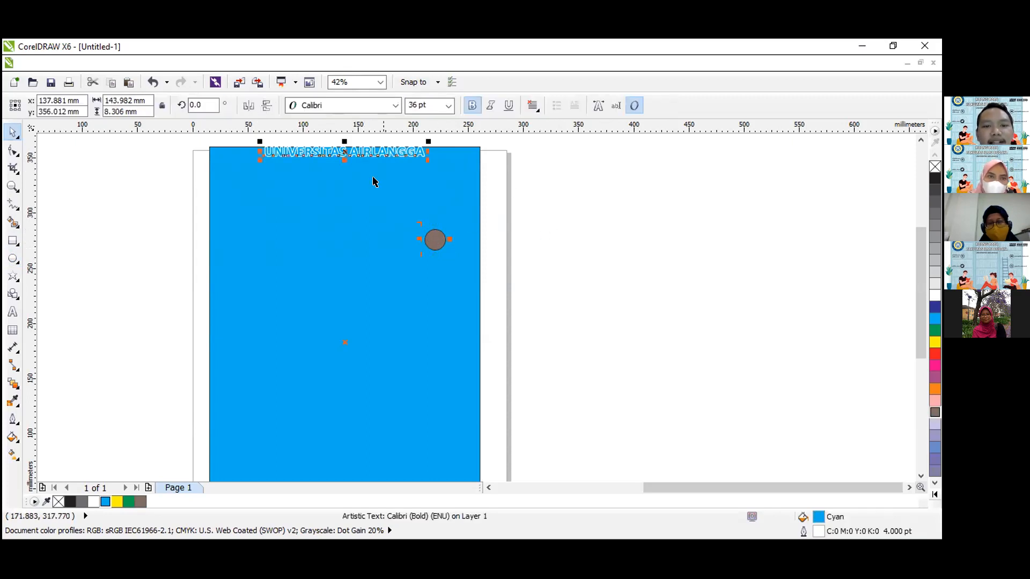
left_click(431, 234, "shift")
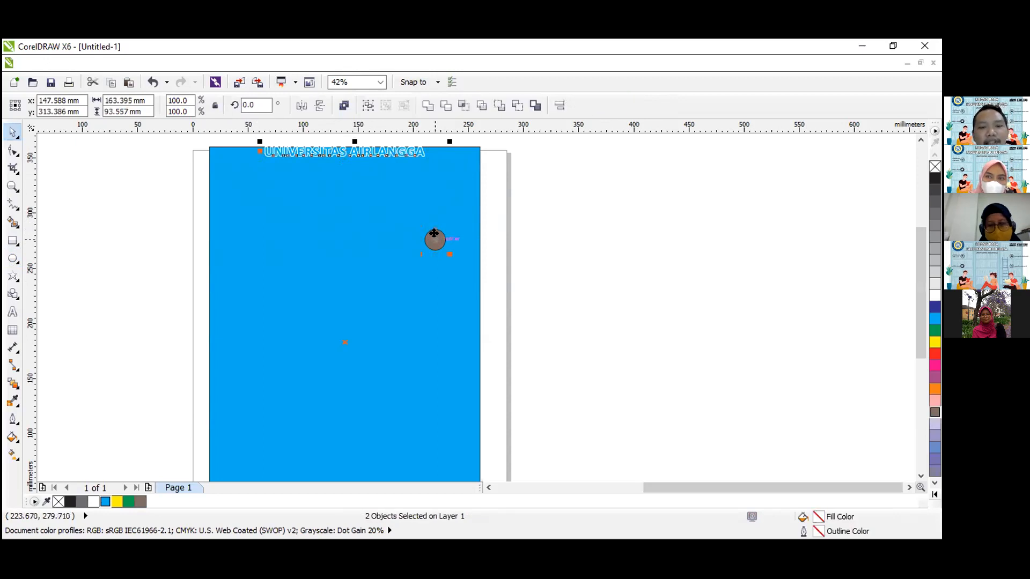
key("e")
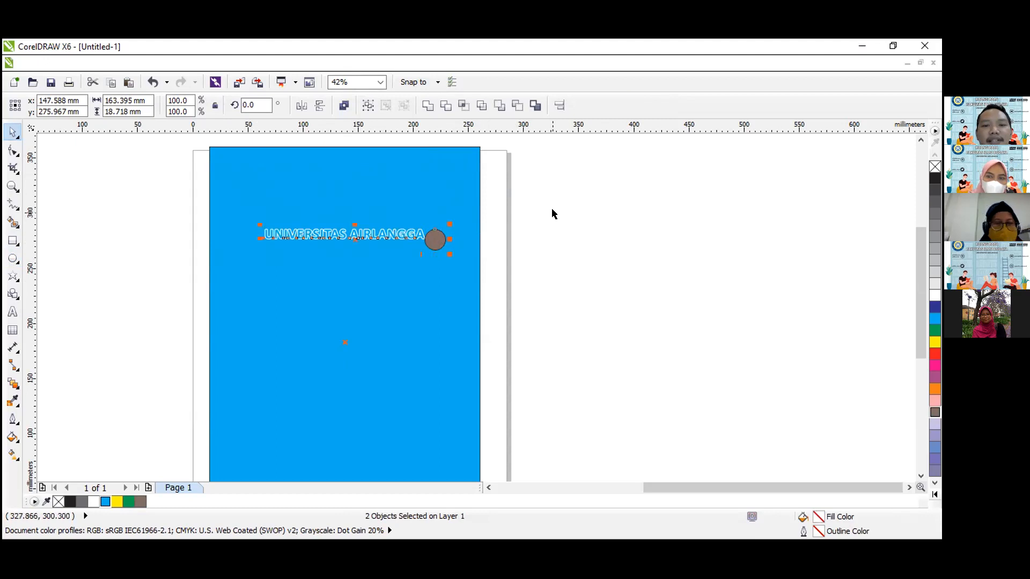
left_click(488, 240)
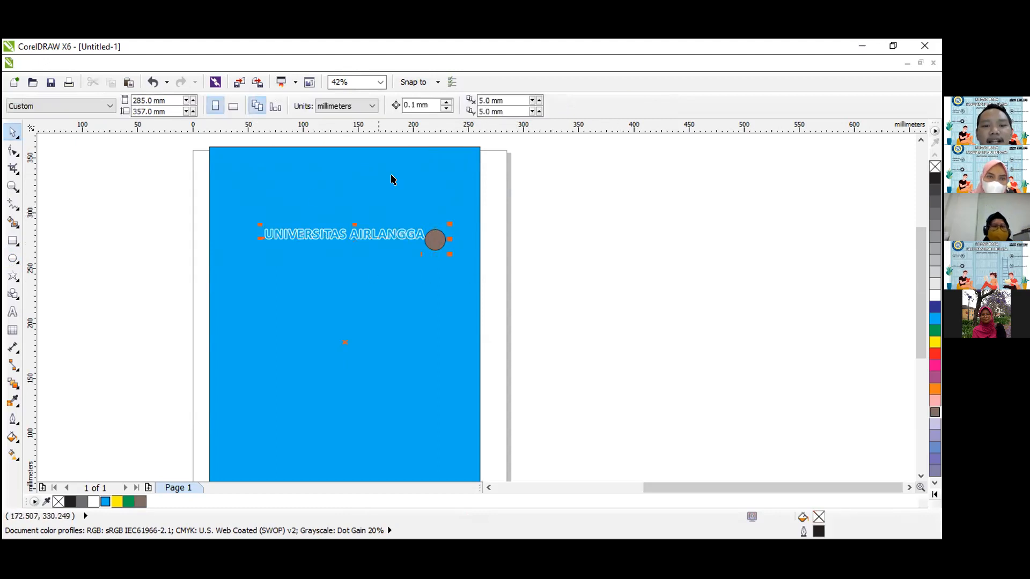
Centre the "UNIVERSITAS AIRLANGGA" text horizontally on the brownish-grey circle.
left_click(354, 233)
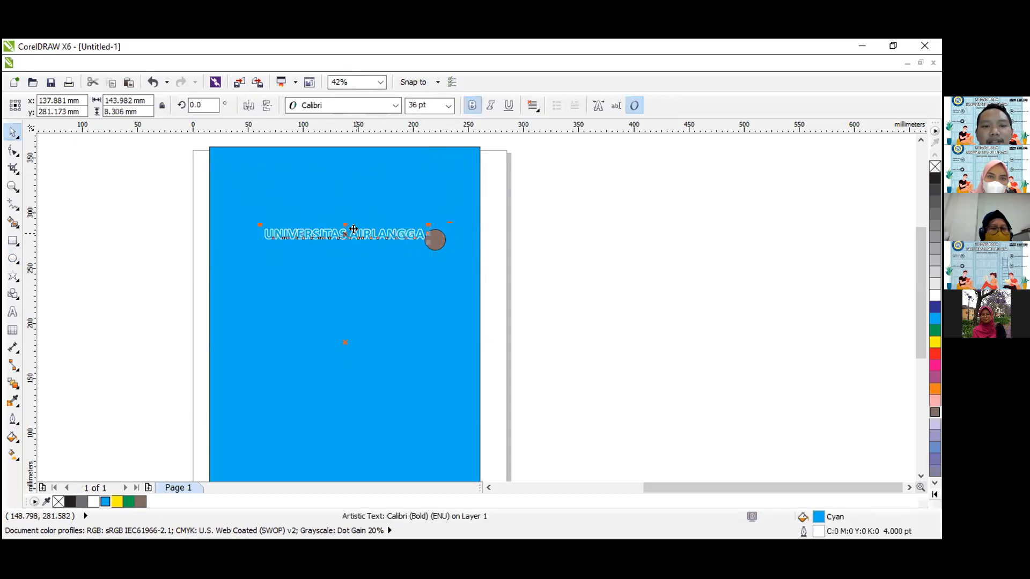
left_click(438, 241, "shift")
key("c")
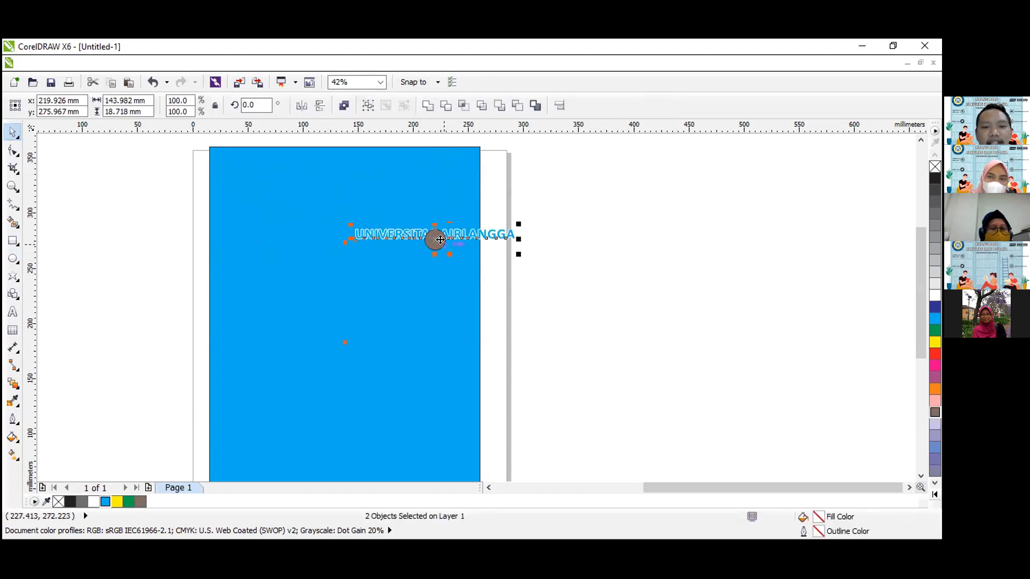
left_click(558, 208)
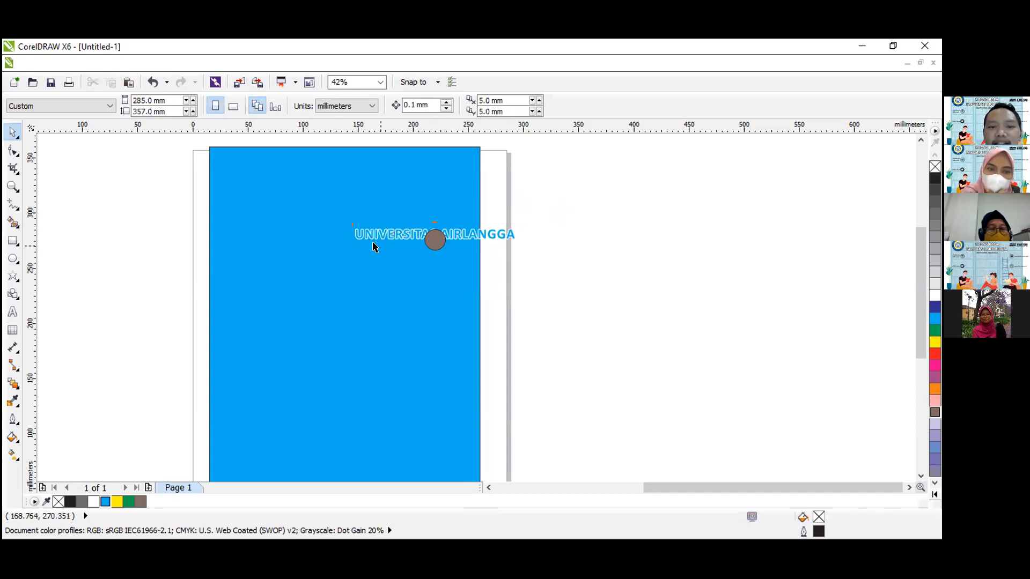
Nudge the "UNIVERSITAS AIRLANGGA" text upward in small increments to about Y 282.02 mm.
left_click(405, 236)
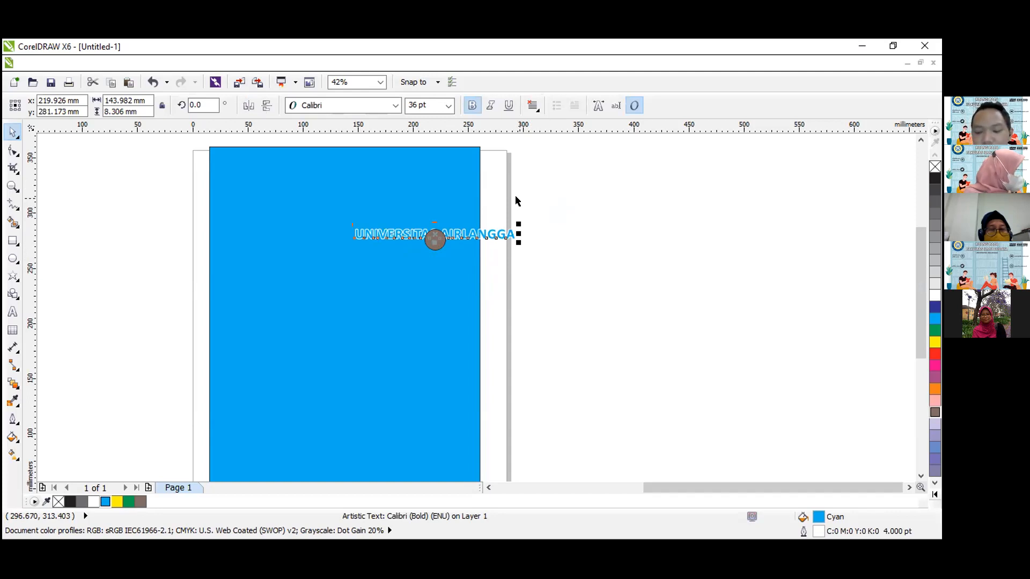
key("Up")
key("Up")
key("Up")
key("Up")
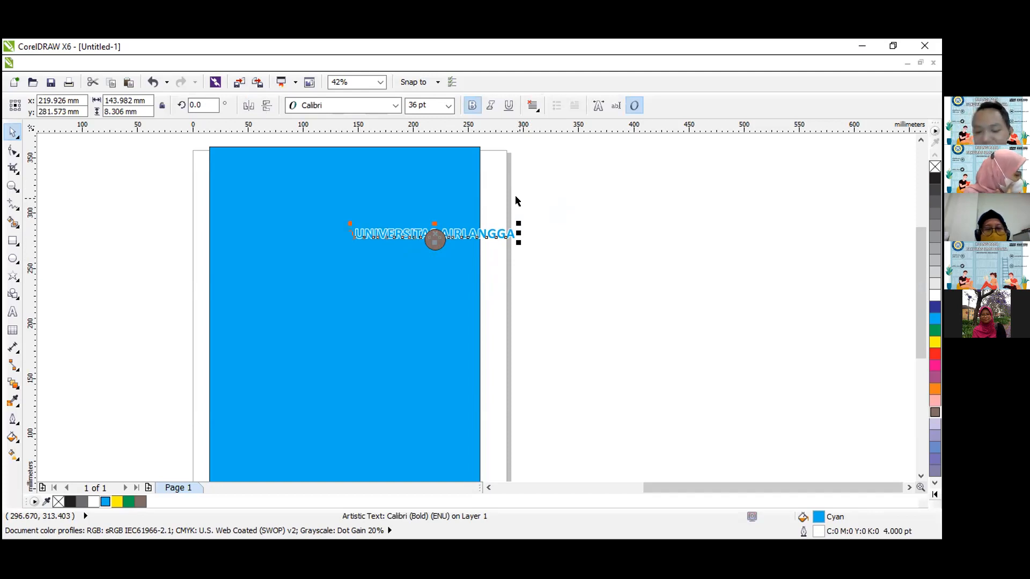
key("Up")
key("Up")
key("Up")
key("Up")
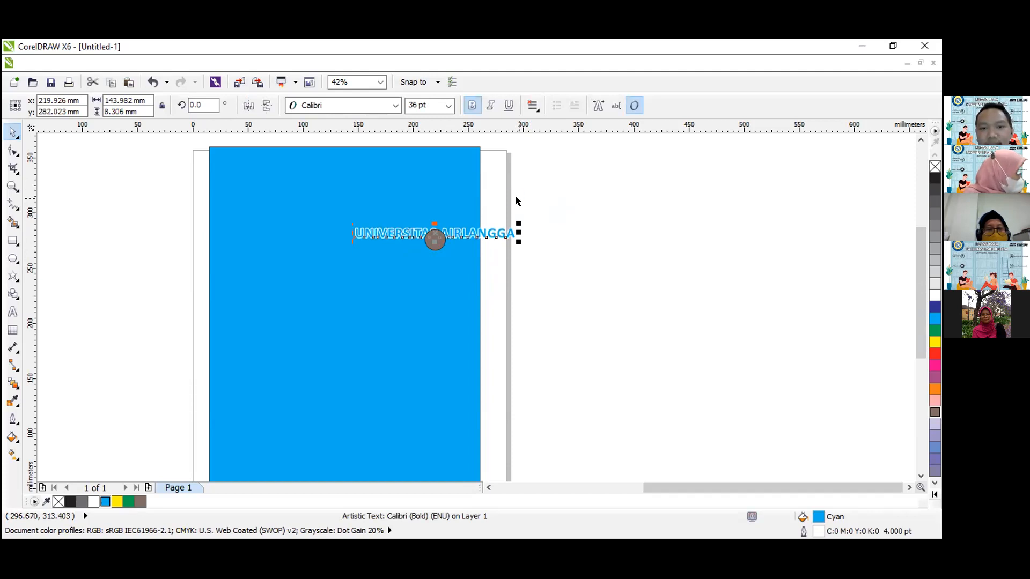
left_click(546, 200)
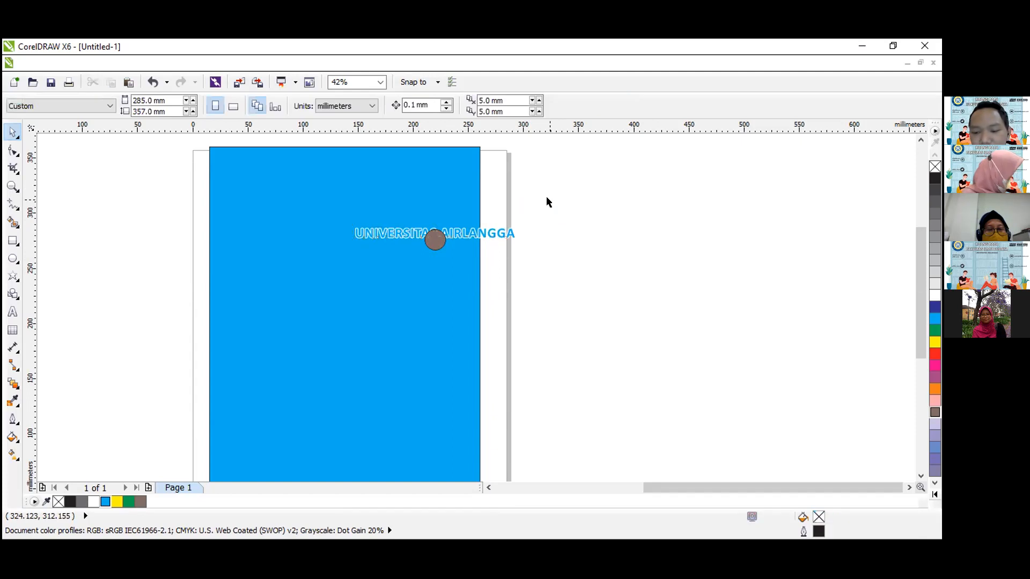
Nudge the text up further, ending with a finer micro nudge, to about Y 282.27 mm.
left_click(492, 236)
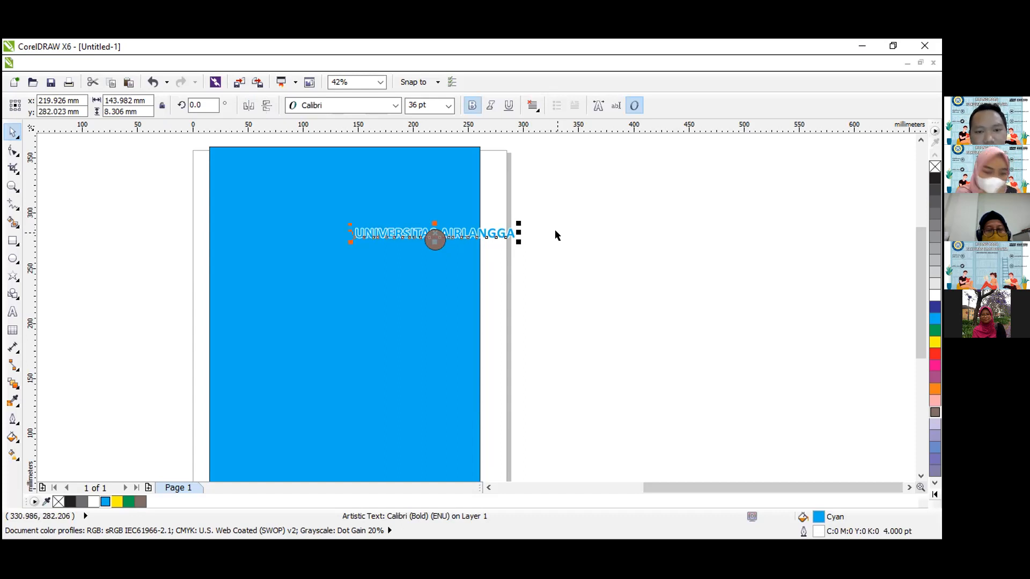
left_click(528, 246)
left_click(504, 233)
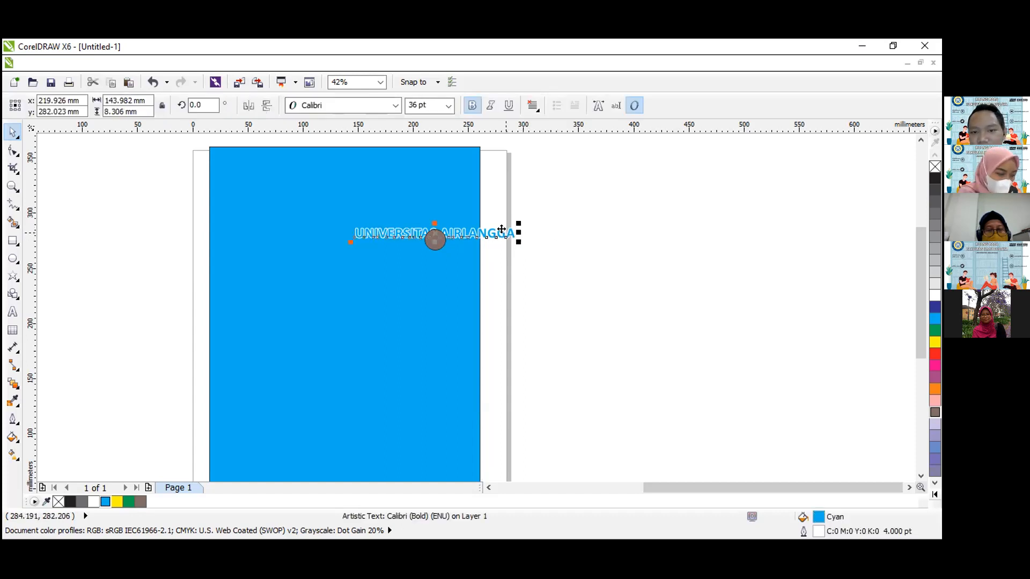
key("Up")
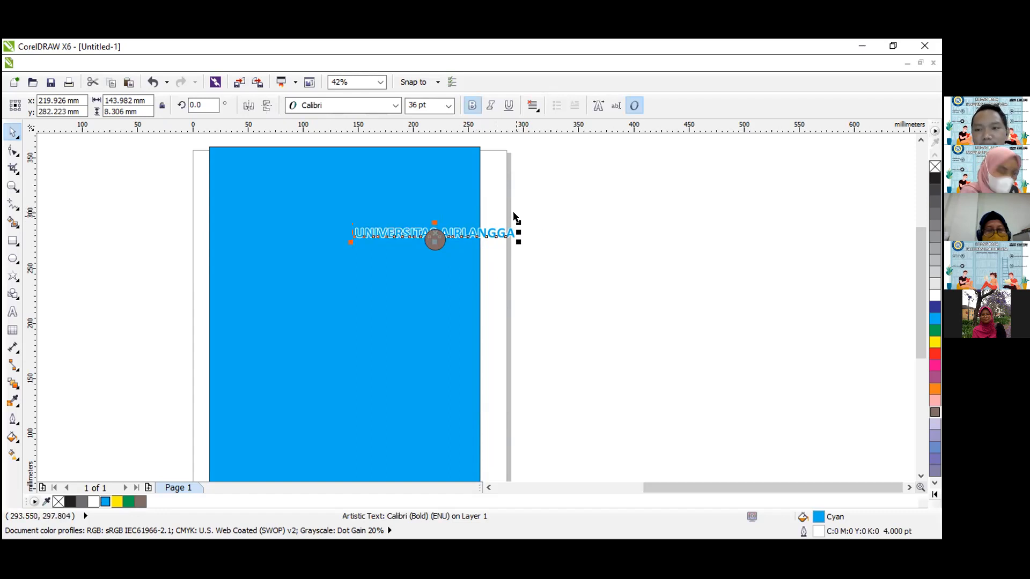
key("ctrl+Up")
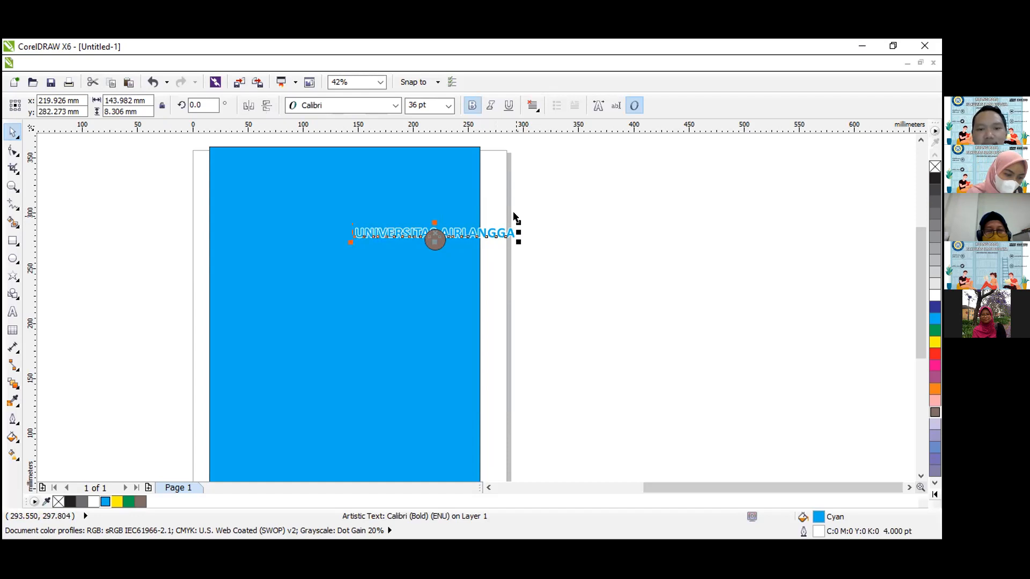
left_click(543, 185)
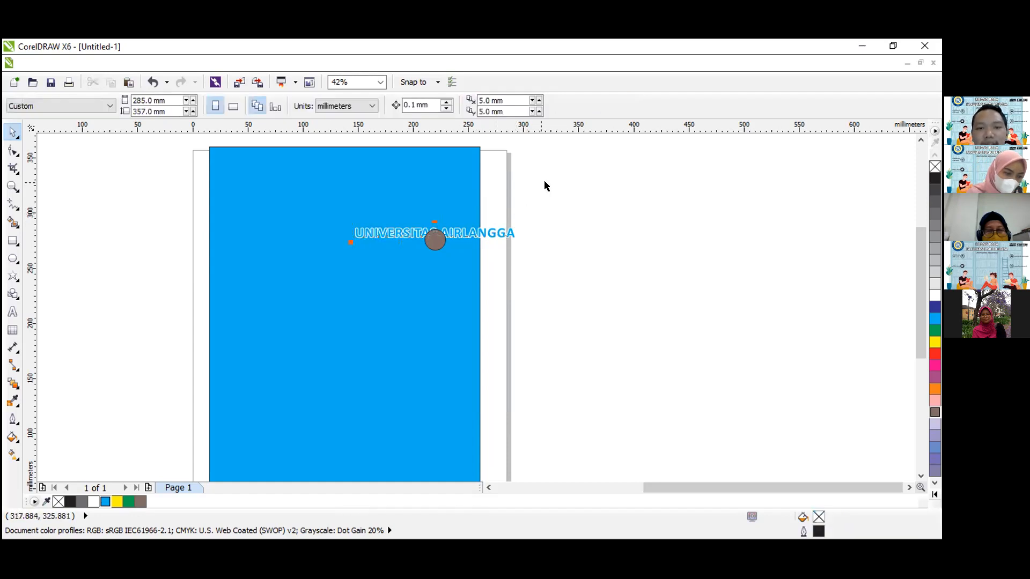
Examine the commands available for the text and the stacking-order options for the brownish-grey circle.
left_click(468, 171)
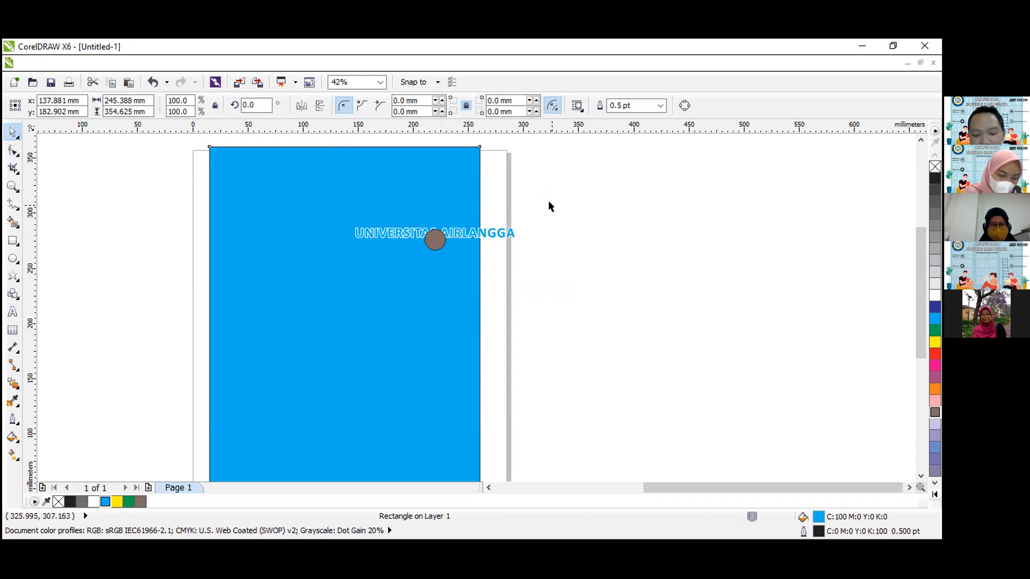
left_click(548, 205)
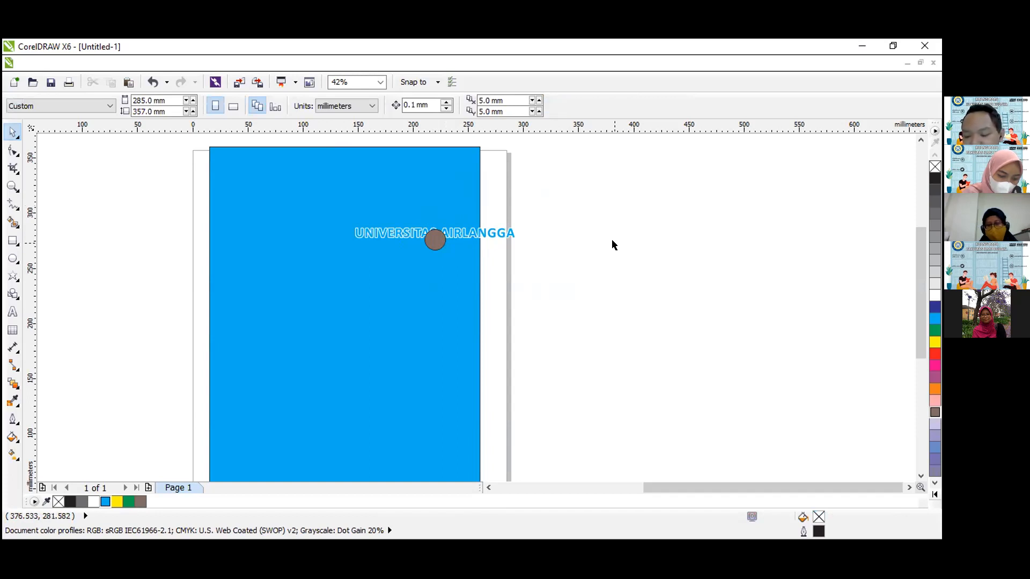
left_click(507, 231)
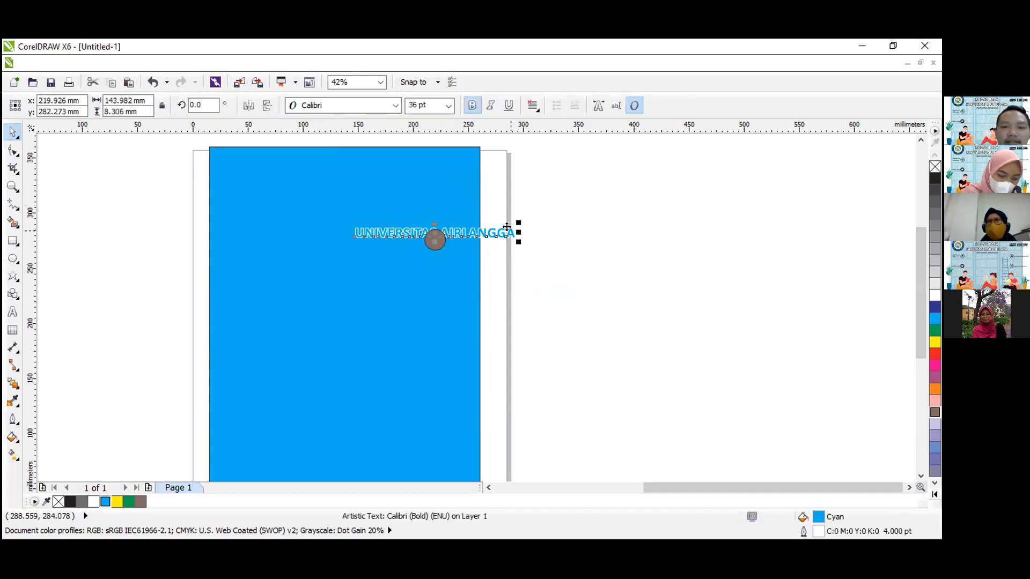
right_click(508, 229)
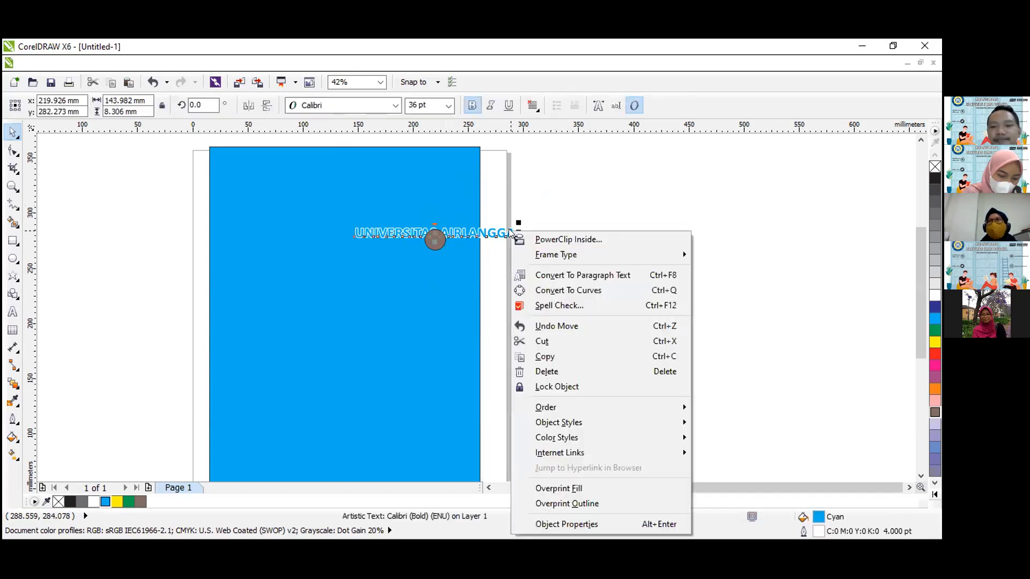
left_click(556, 170)
left_click(599, 232)
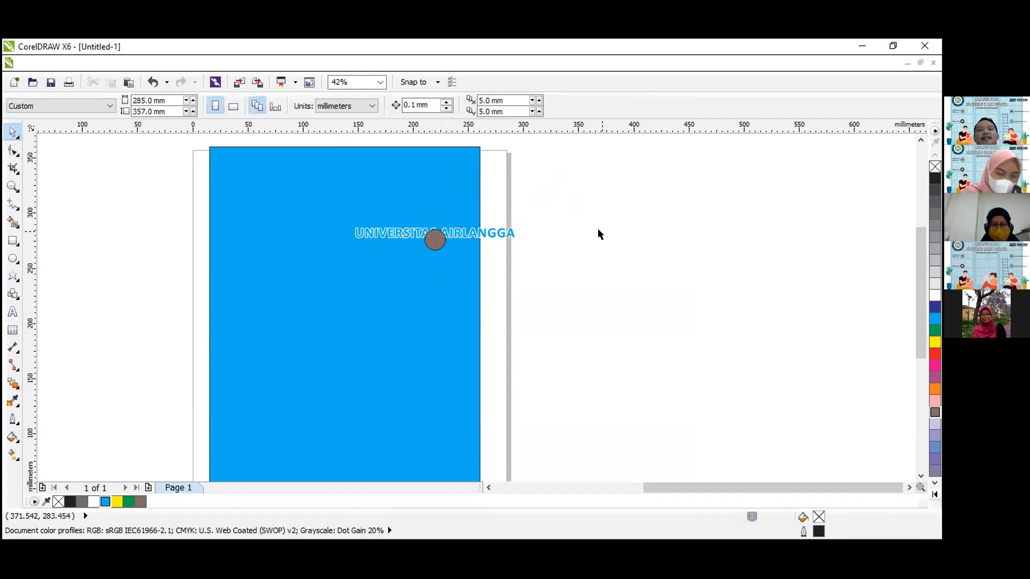
left_click(462, 236)
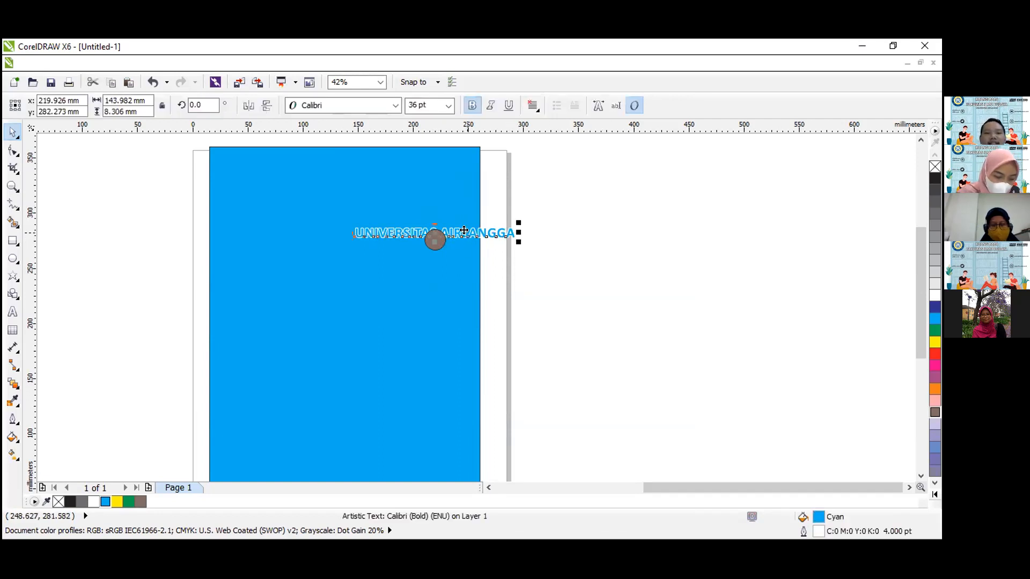
left_click(551, 286)
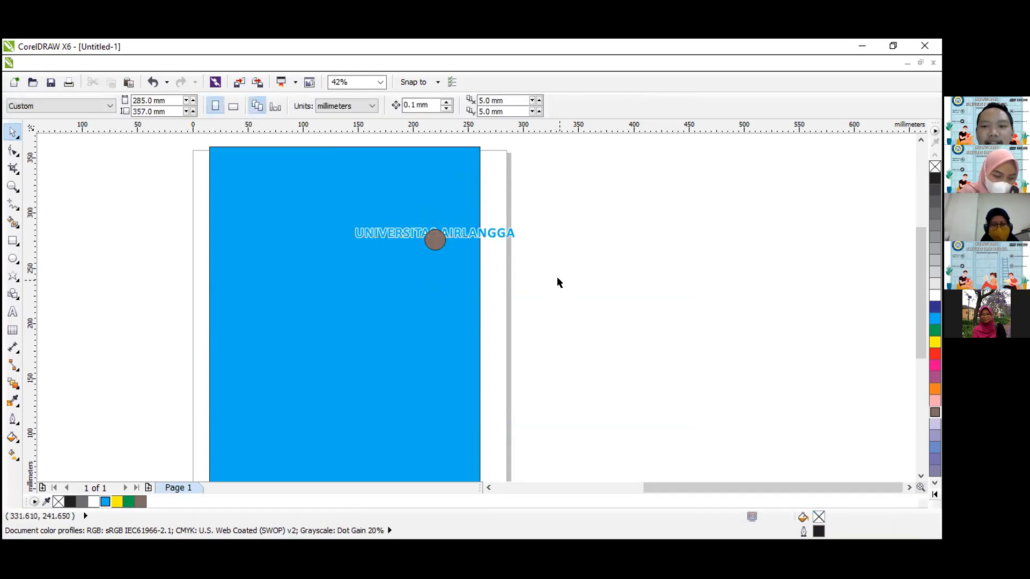
left_click(433, 235)
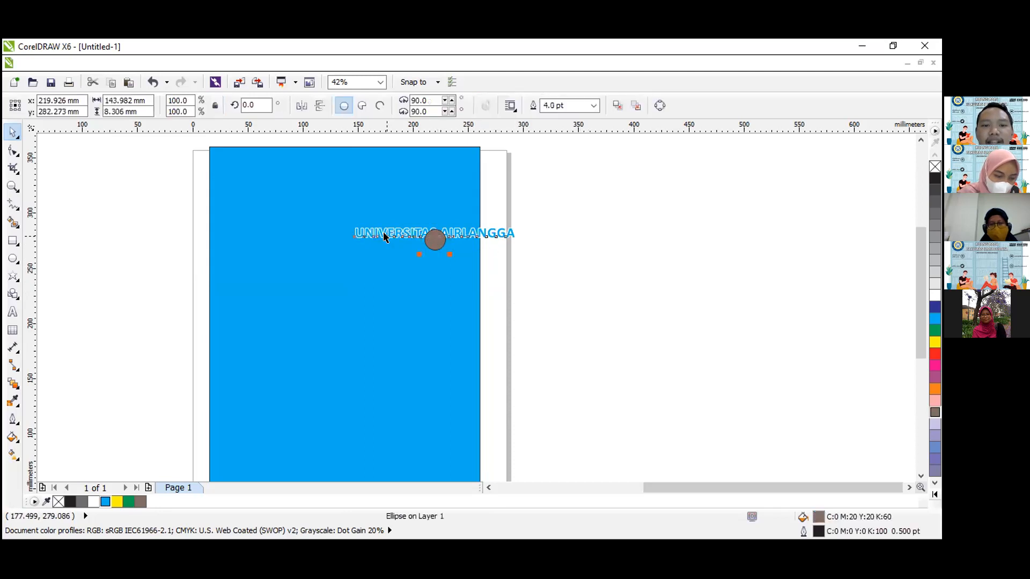
left_click(432, 240)
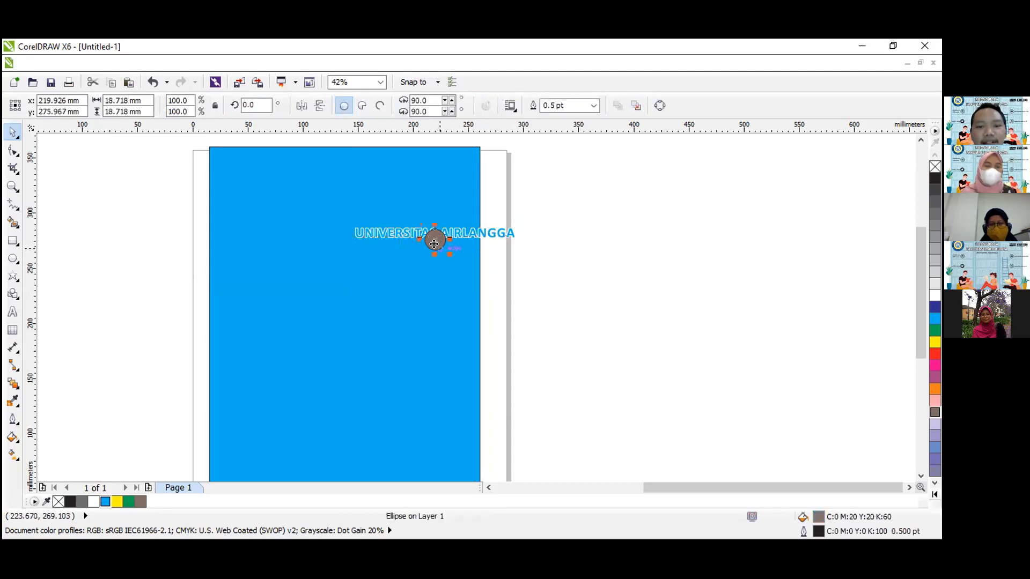
right_click(431, 241)
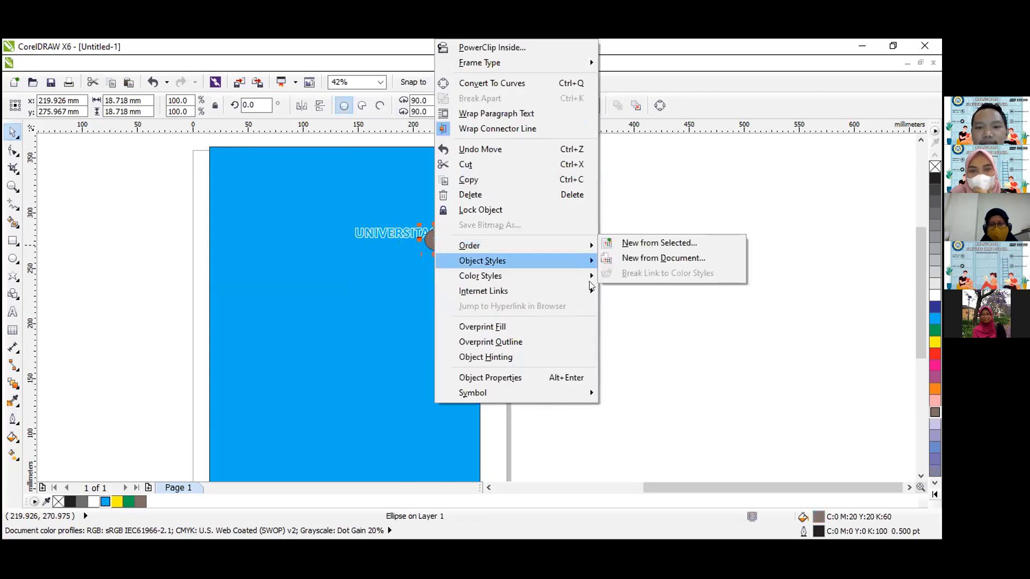
mouse_move(576, 237)
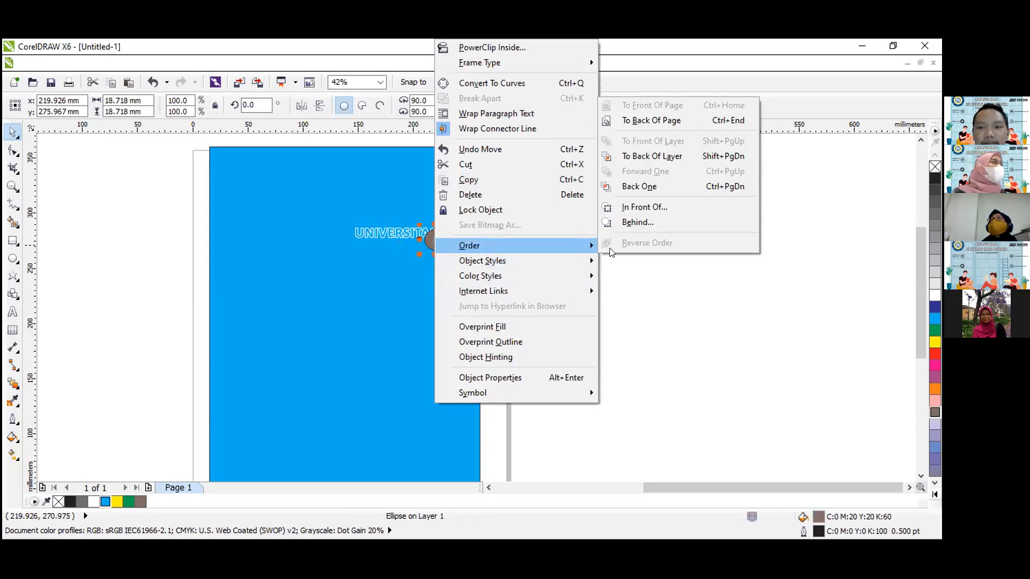
left_click(500, 231)
Move the text to about X 150 mm, Y 275 mm, and nudge it up to about Y 276.6 mm.
left_click_drag(499, 231, 428, 245)
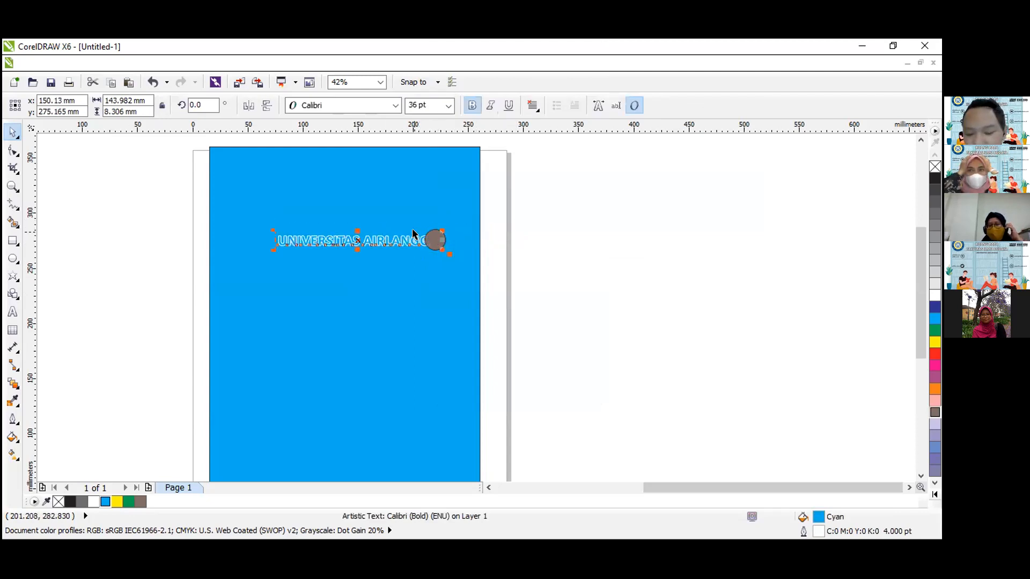
key("Up")
key("Up")
key("Up")
key("Up")
key("Up")
key("Up")
key("Up")
key("Up")
key("Up")
key("Up")
key("Up")
key("Up")
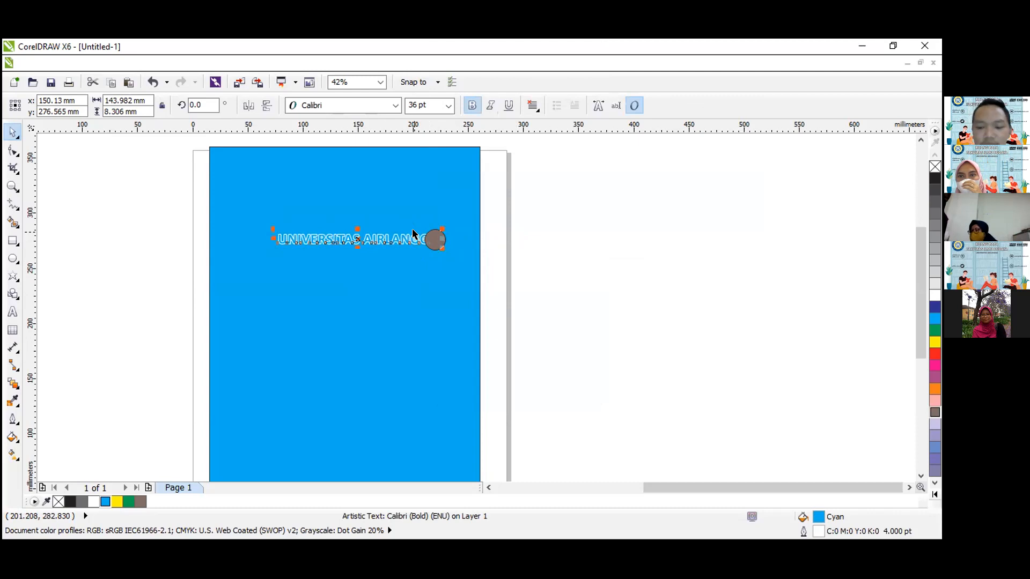
Move the text to about X 203 mm, Y 274 mm, and order it in front of the brownish-grey circle.
left_click_drag(383, 235, 442, 237)
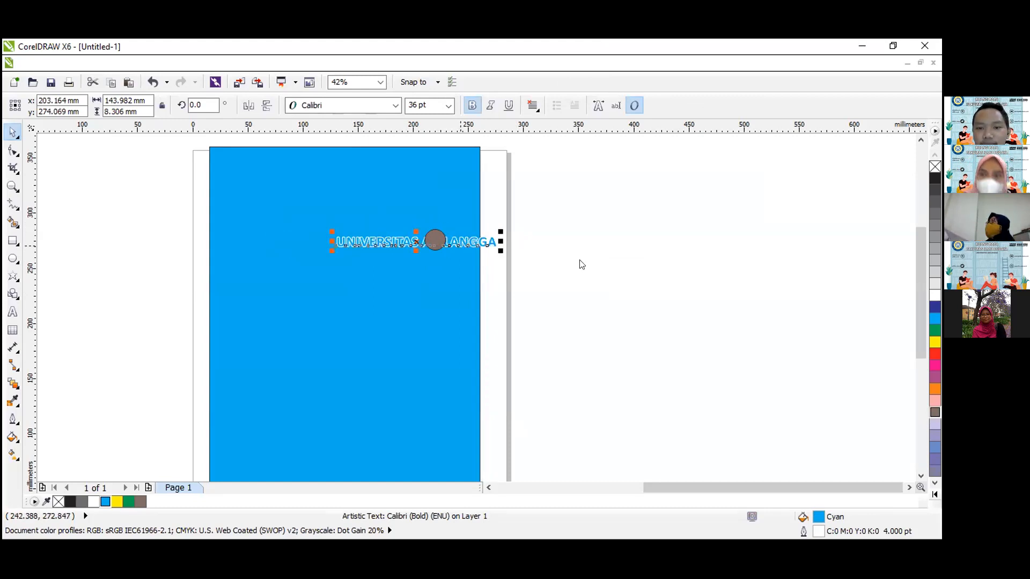
right_click(461, 241)
mouse_move(621, 213)
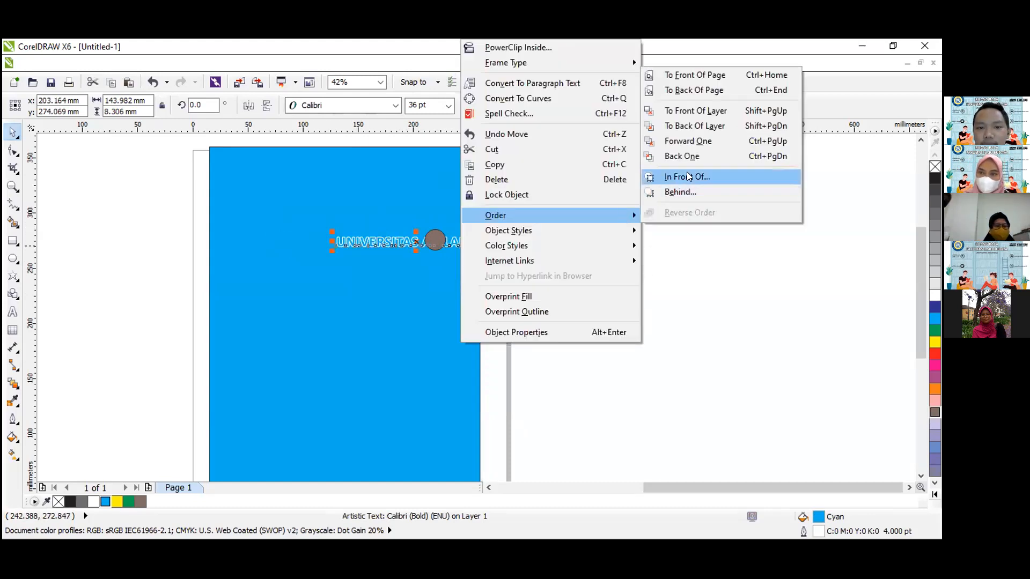
left_click(686, 171)
left_click(434, 238)
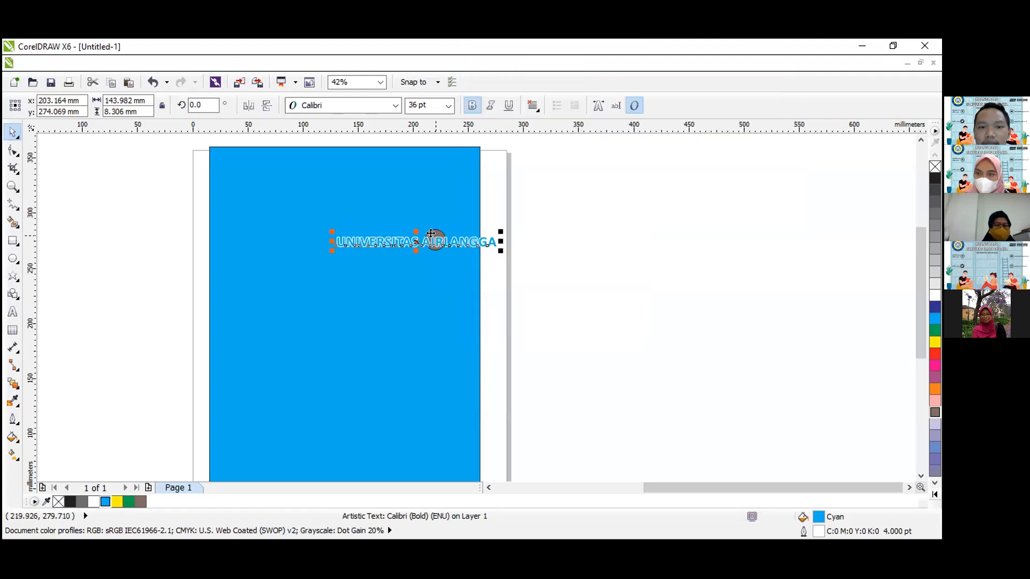
Order the text "UNIVERSITAS AIRLANGGA" behind the brownish-grey circle and deselect it.
left_click(564, 226)
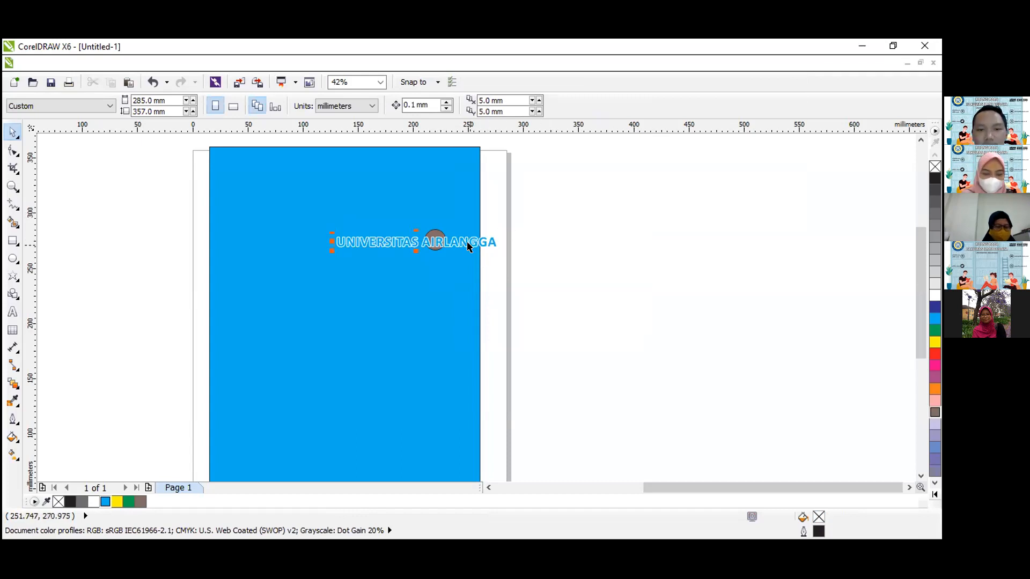
left_click(439, 242)
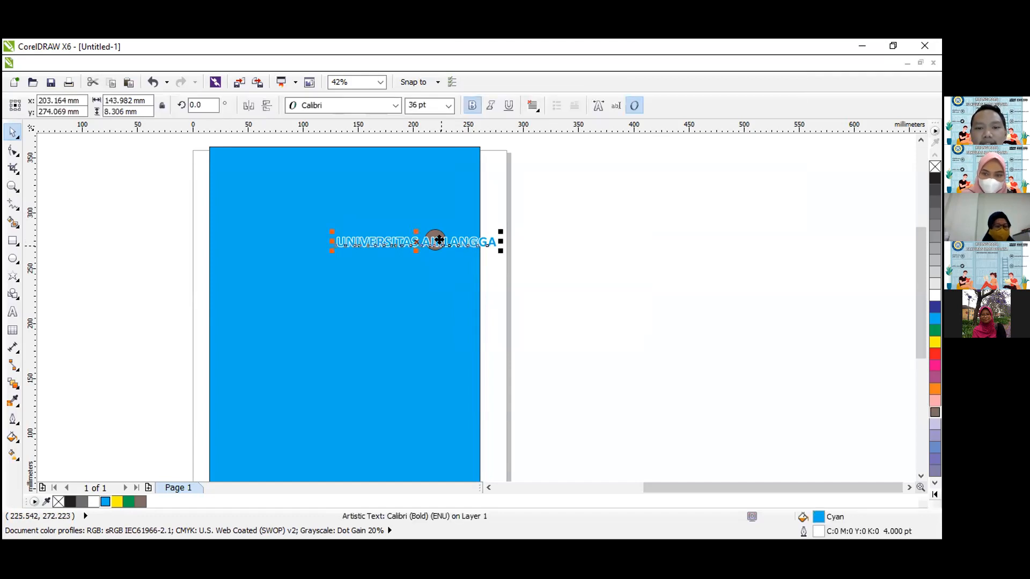
right_click(439, 239)
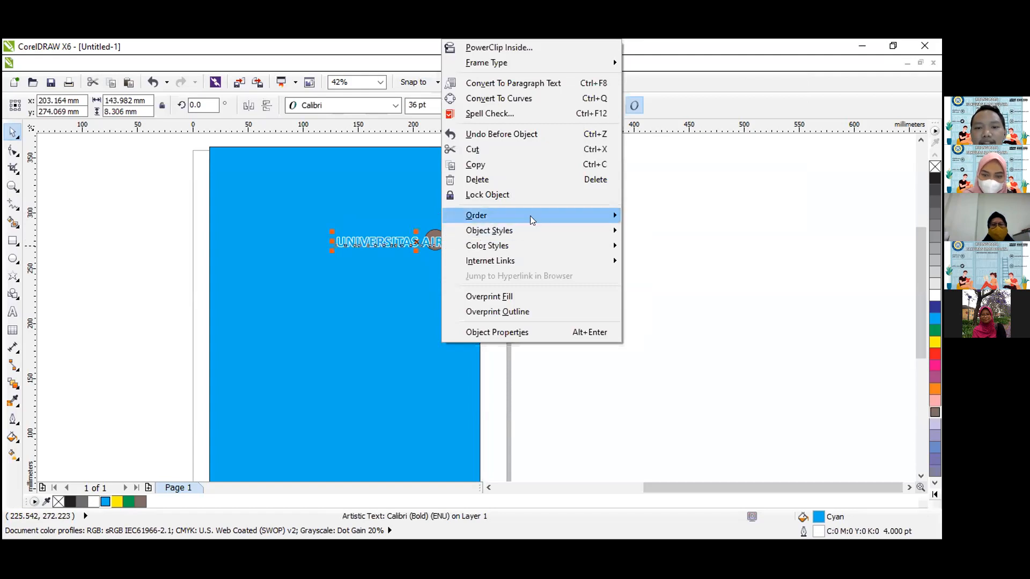
mouse_move(530, 215)
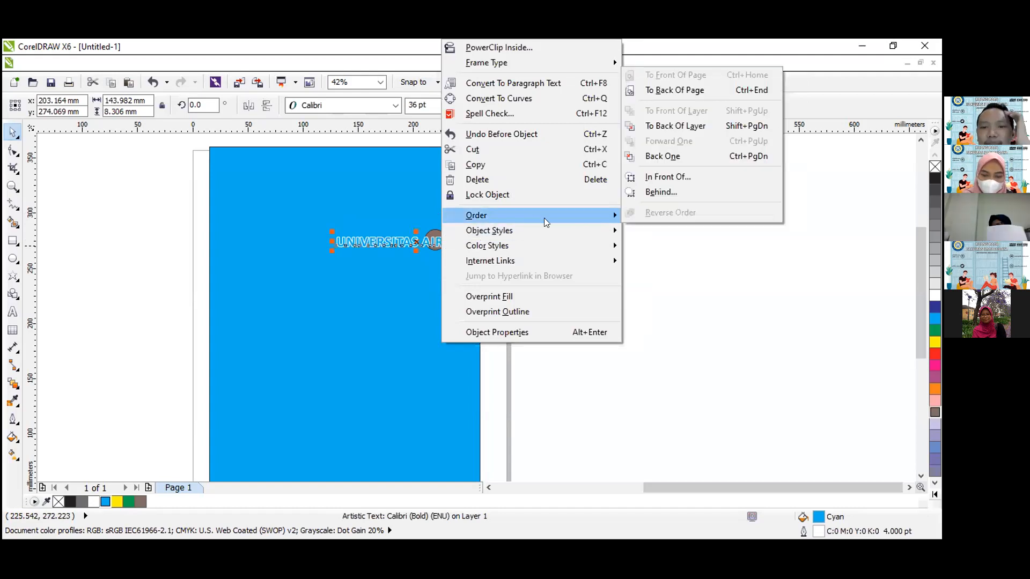
left_click(659, 193)
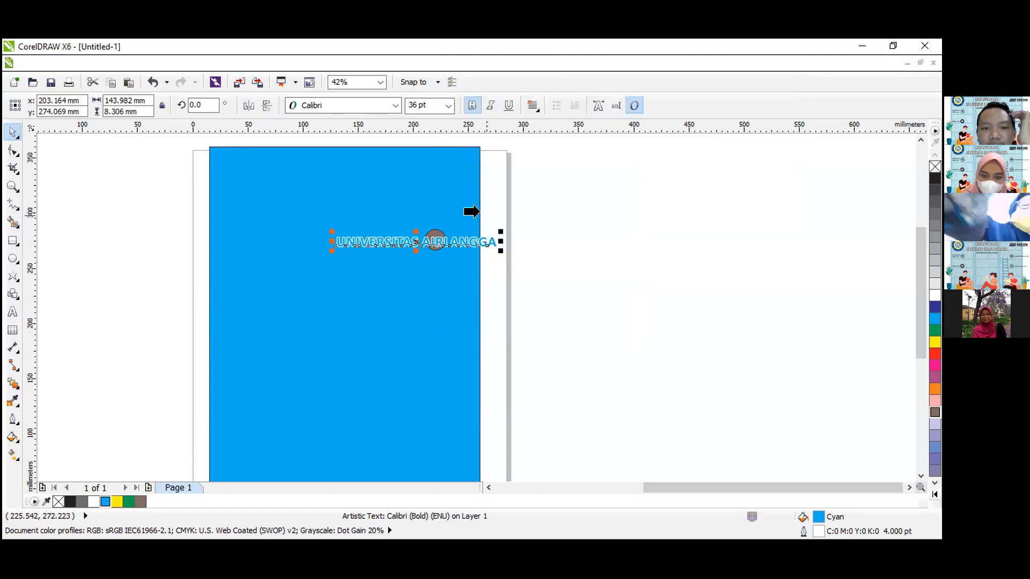
left_click(434, 236)
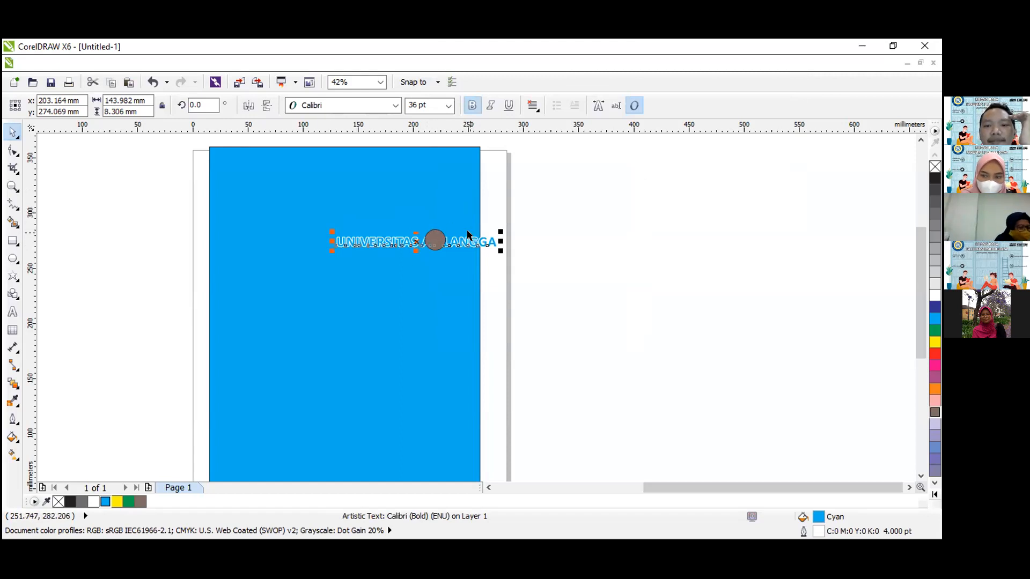
left_click(539, 223)
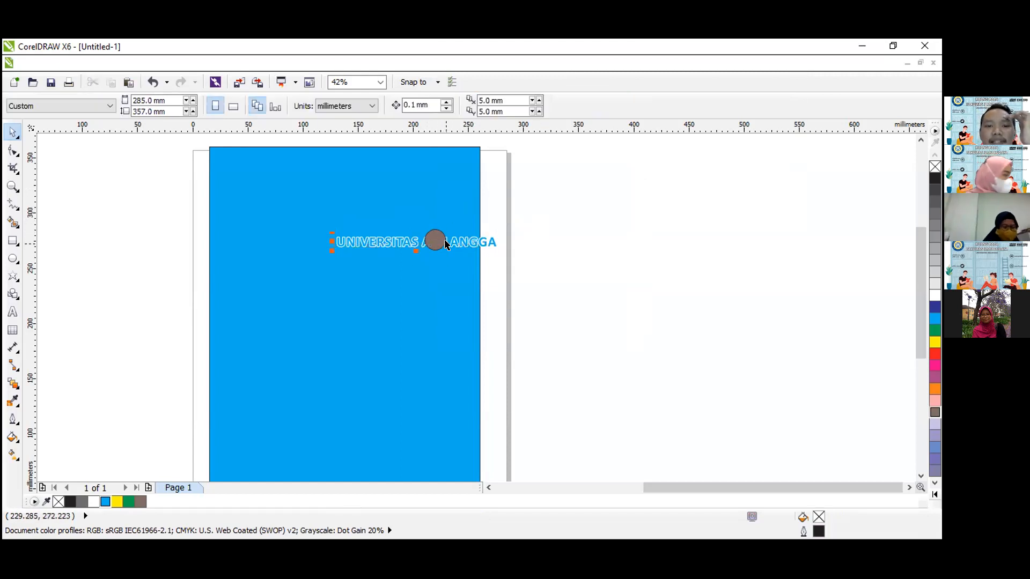
Bring the text in front of the brownish-grey circle using the In Front Of ordering option and deselect it.
left_click(431, 236)
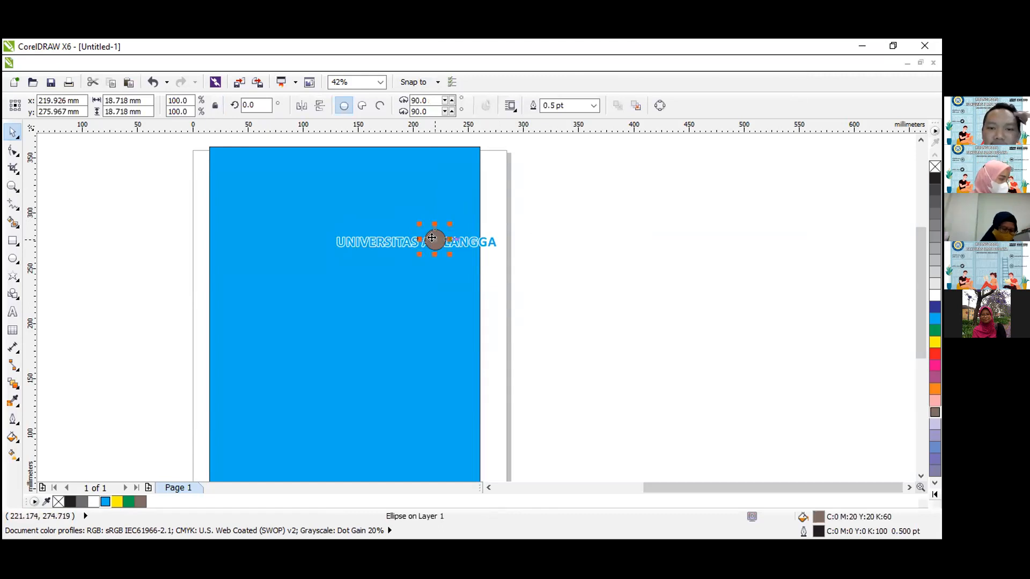
left_click(464, 238)
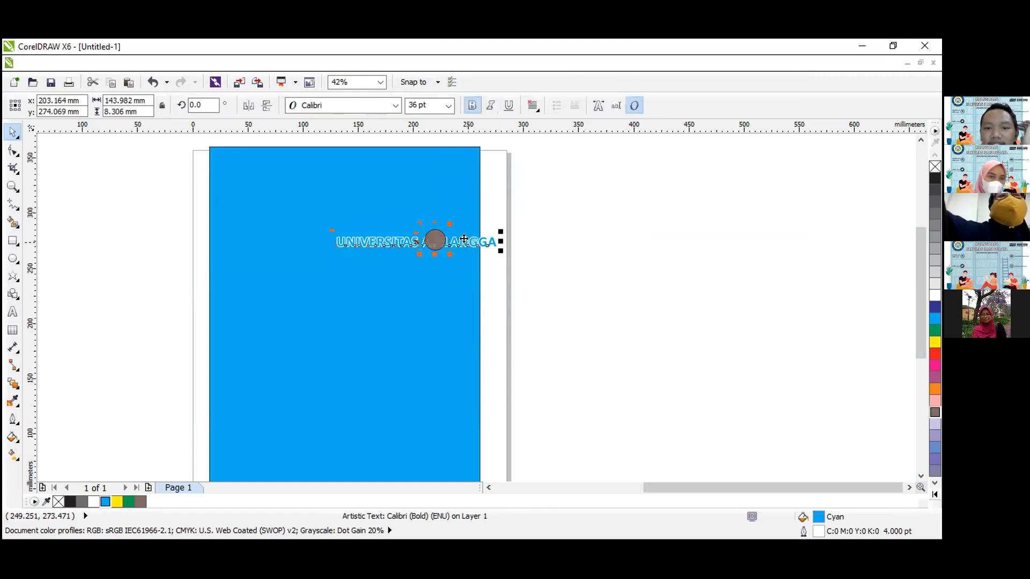
right_click(466, 238)
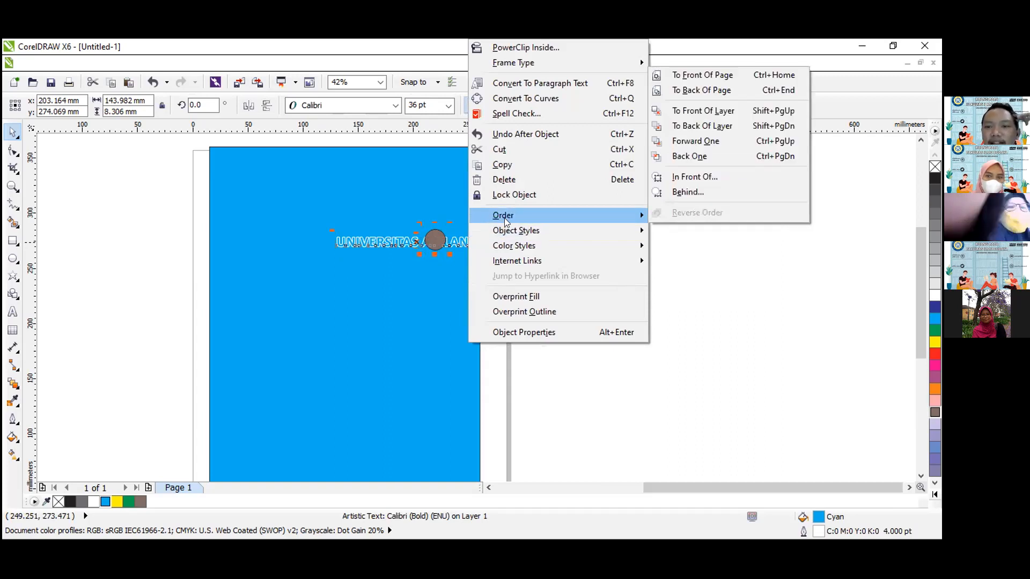
left_click(685, 179)
left_click(432, 236)
left_click(581, 241)
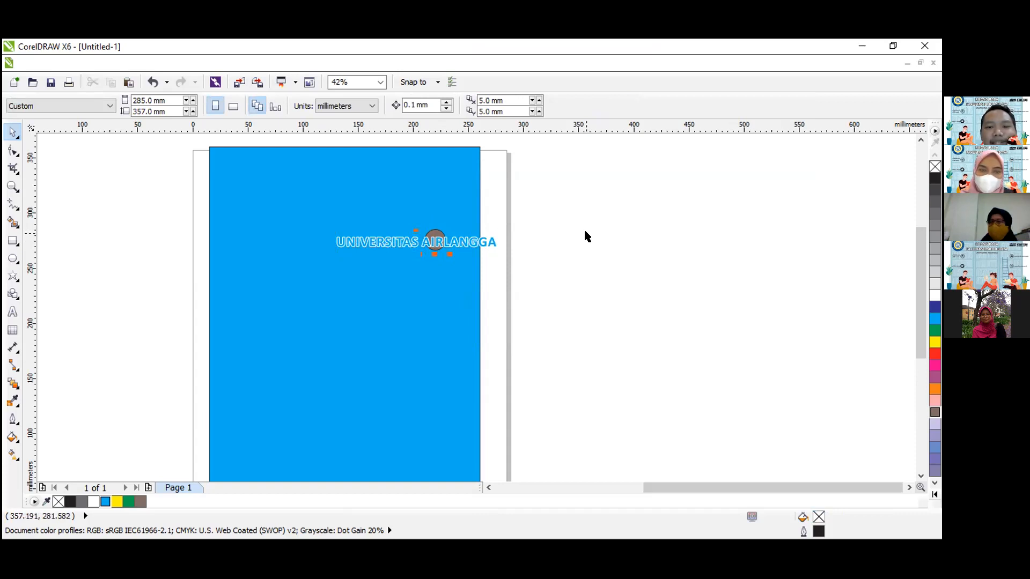
Align the brownish-grey circle to the text's horizontal center.
left_click(437, 237)
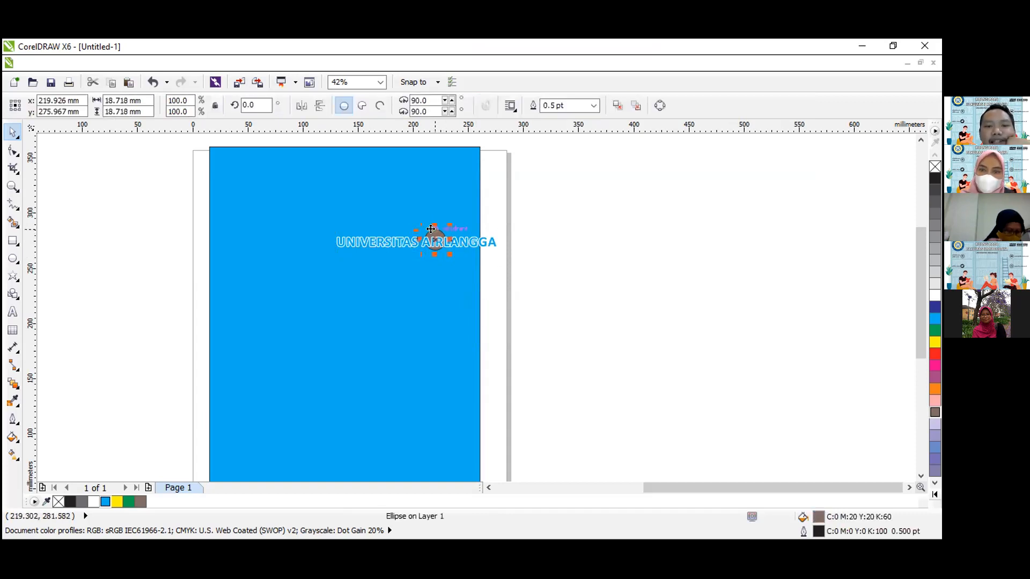
left_click(471, 244, "shift")
key("c")
left_click(504, 270)
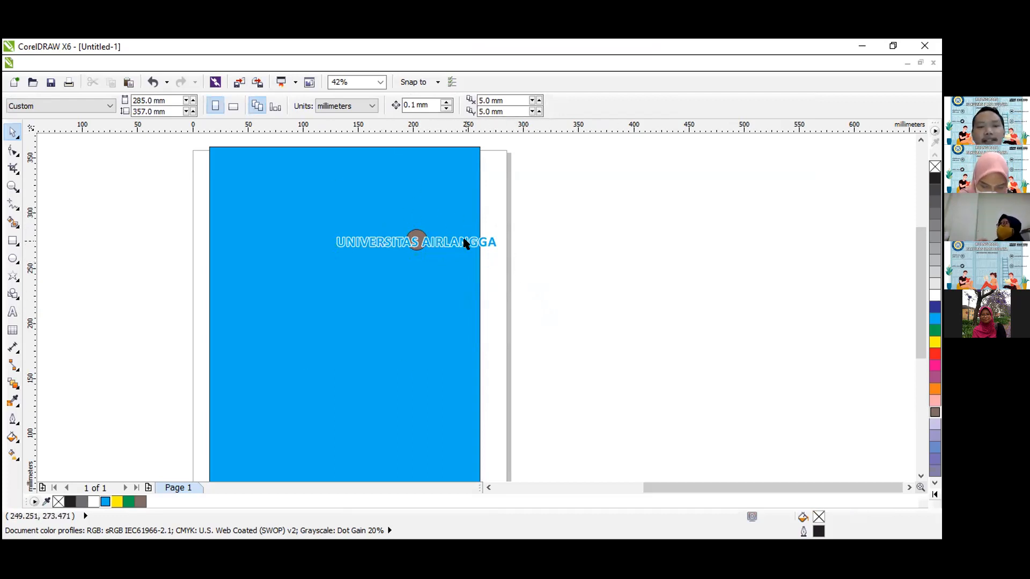
Group the text with the brownish-grey circle and move the group to about X 138 mm, Y 281 mm.
left_click_drag(626, 322, 266, 205)
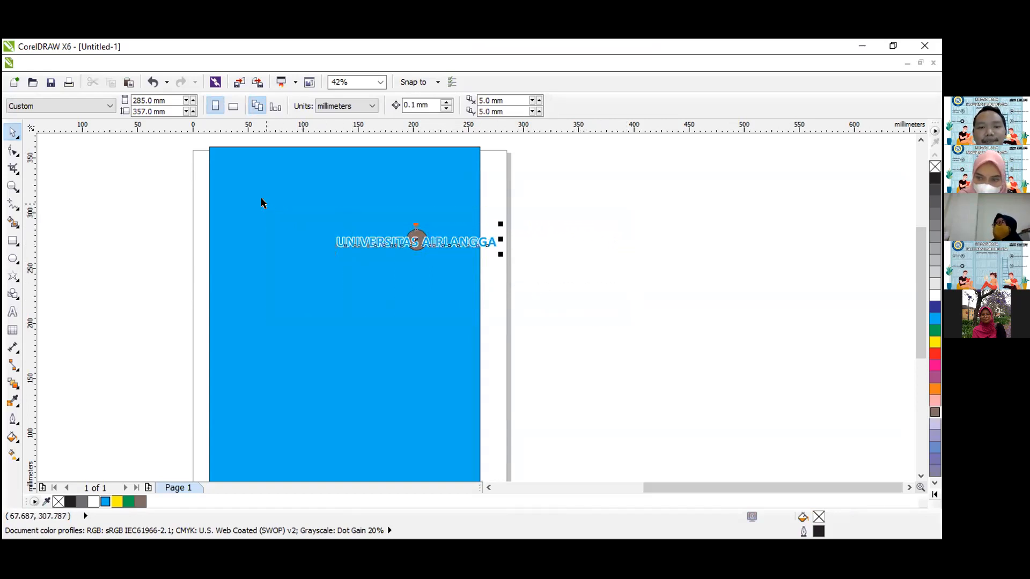
right_click(421, 236)
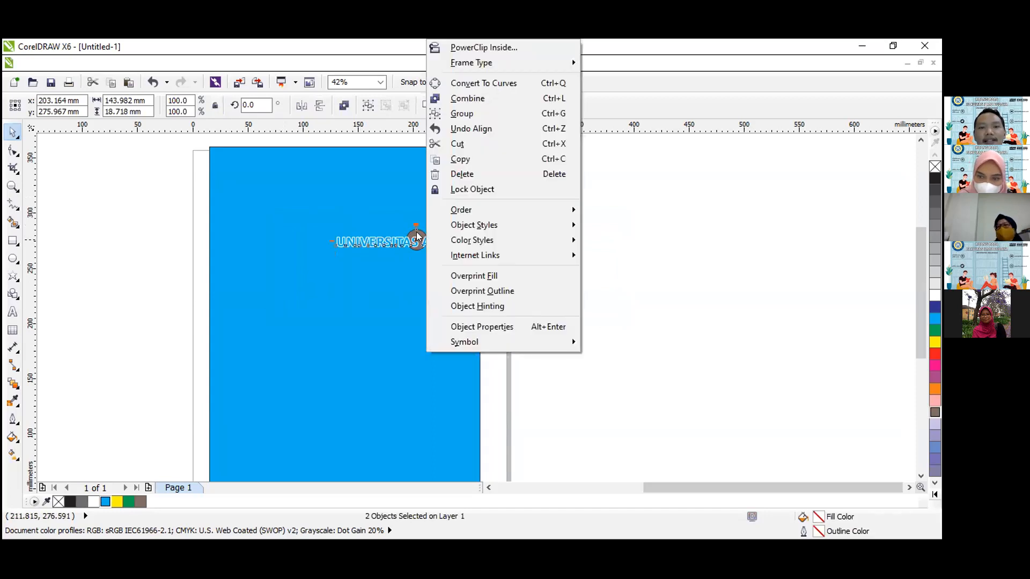
left_click(464, 116)
left_click_drag(421, 236, 337, 237)
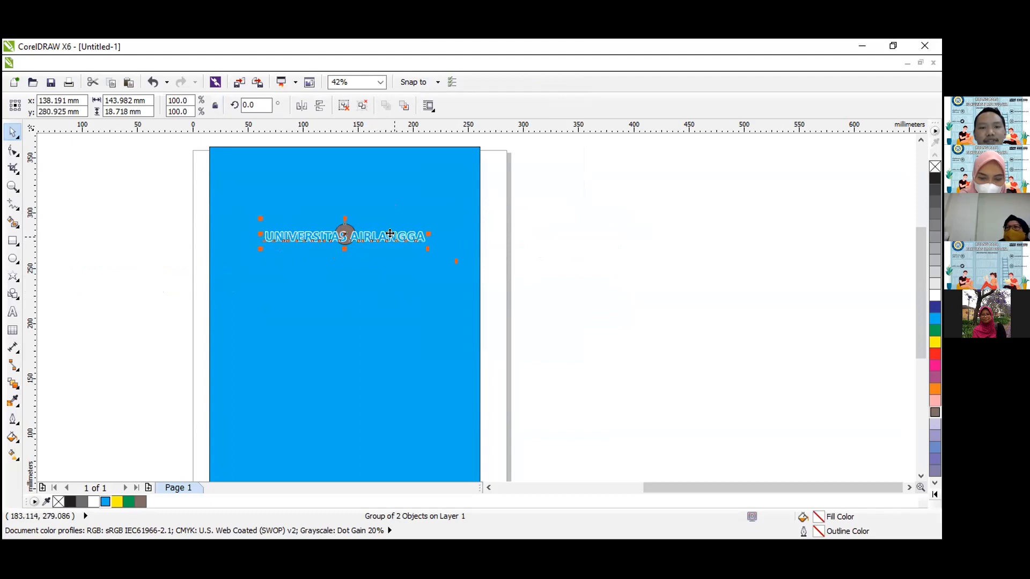
Undo the last two moves of the group and reposition it at about X 140 mm, Y 278 mm.
key("ctrl+z")
key("ctrl+z")
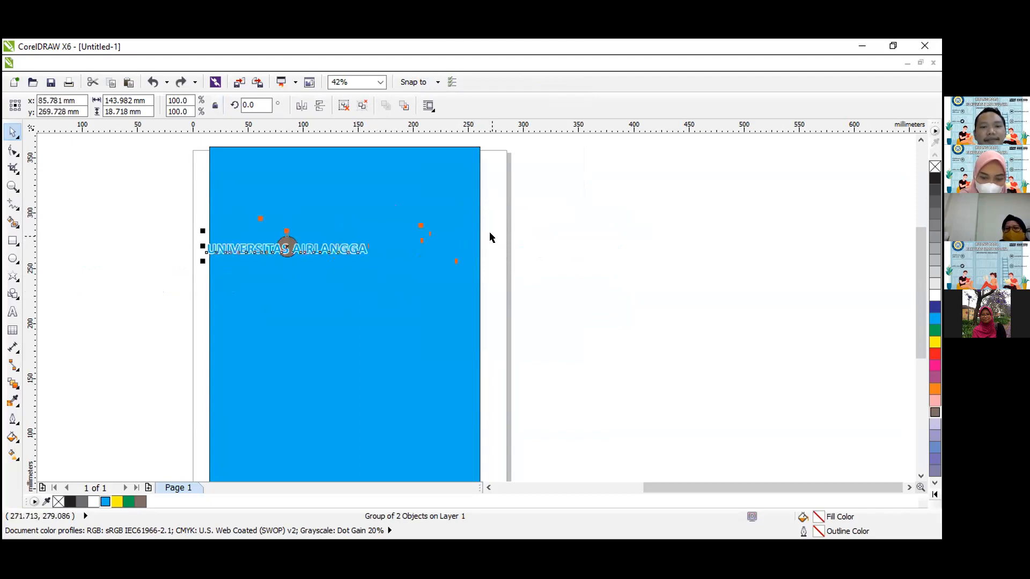
left_click(519, 241)
left_click_drag(327, 254, 328, 257)
left_click(310, 250)
left_click_drag(300, 251, 351, 238)
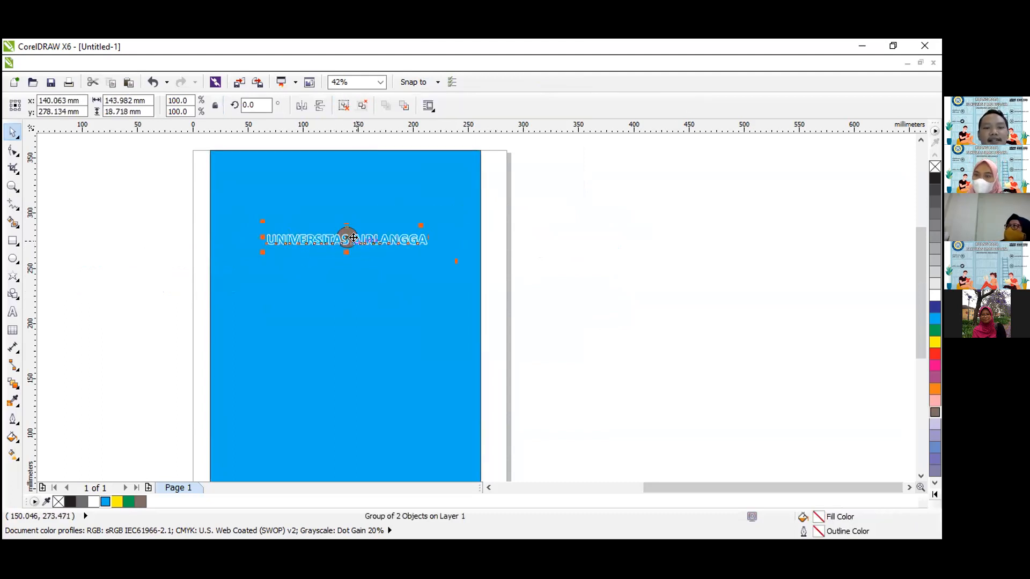
Ungroup the text and circle, and move the text down by itself and back over the circle at about X 138 mm, Y 277 mm.
right_click(355, 239)
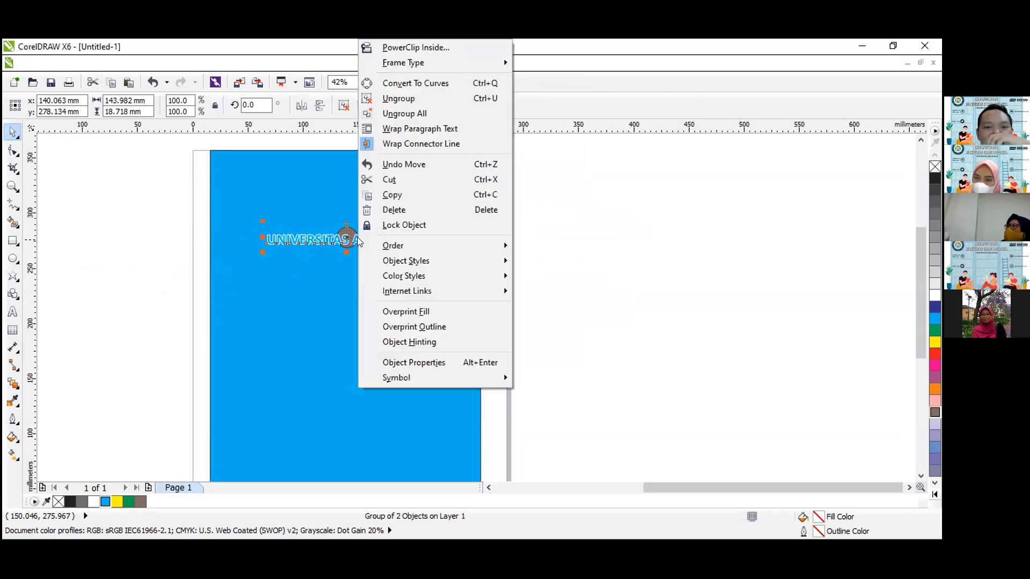
left_click(412, 102)
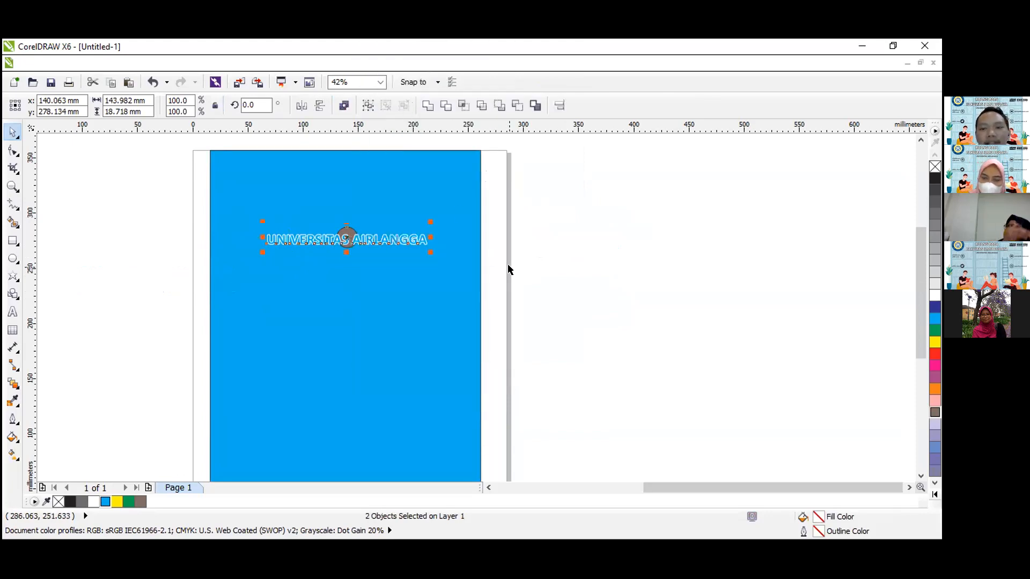
left_click(508, 243)
left_click_drag(377, 248, 389, 283)
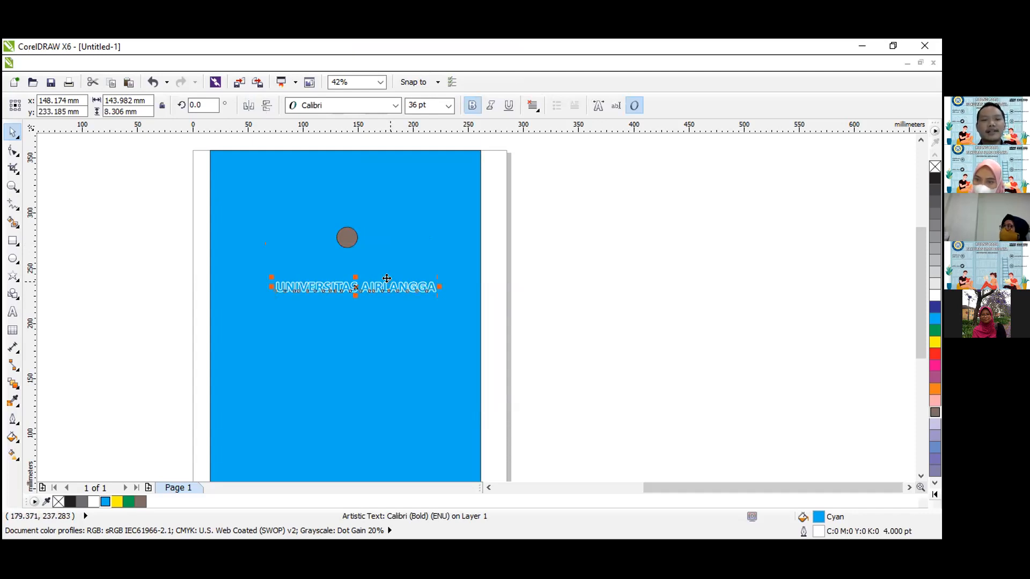
left_click_drag(389, 283, 374, 235)
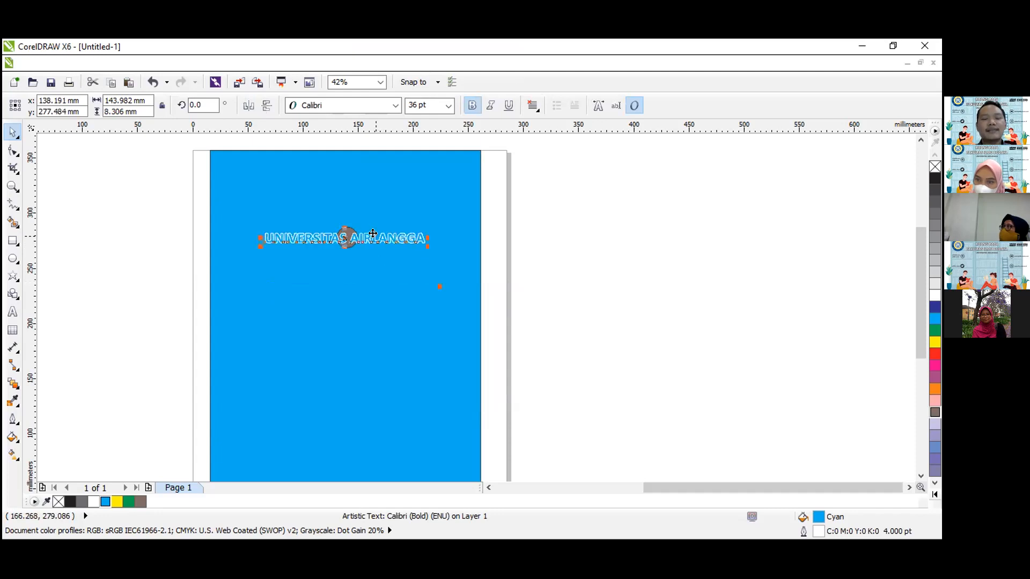
left_click(536, 247)
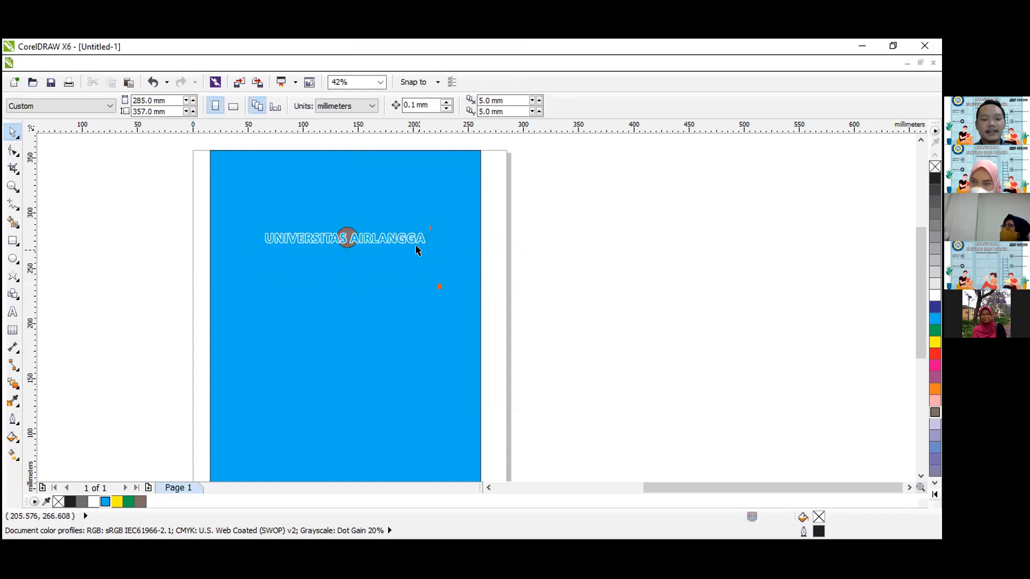
Shift the blue rectangle to about X 134 mm, Y 184 mm and group it with the text.
left_click_drag(405, 257, 400, 253)
left_click(509, 228)
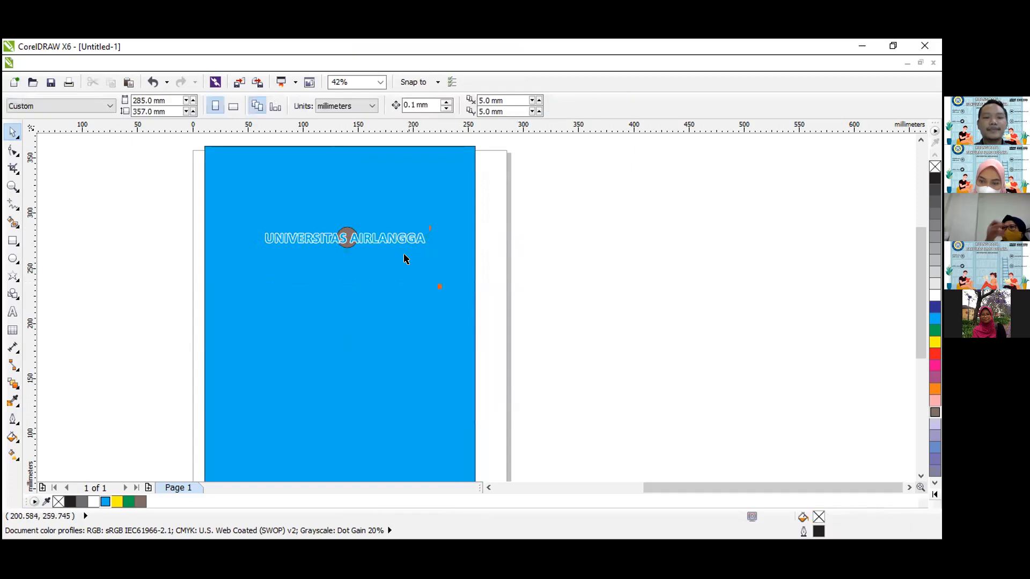
left_click(391, 239)
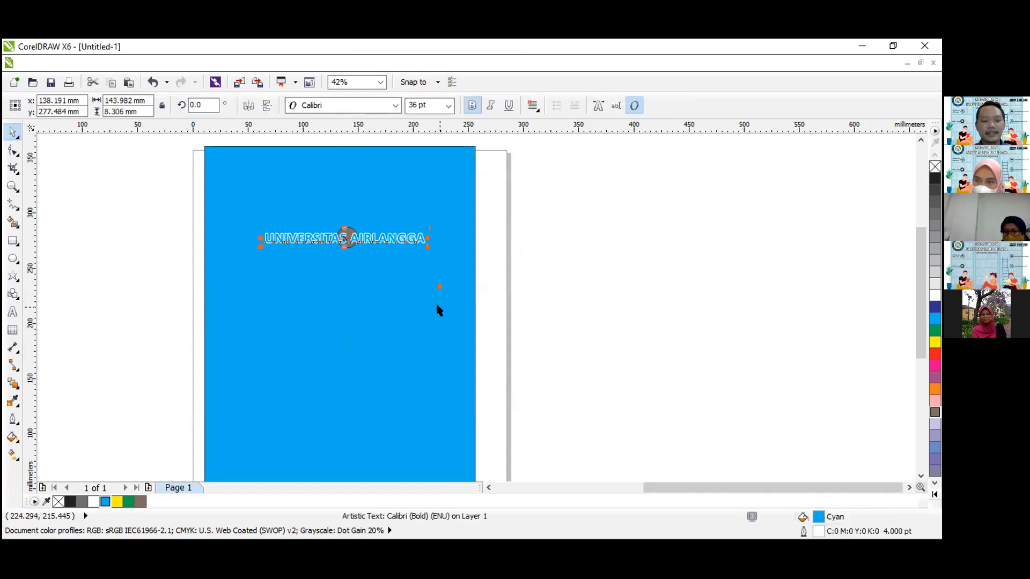
left_click(433, 303, "shift")
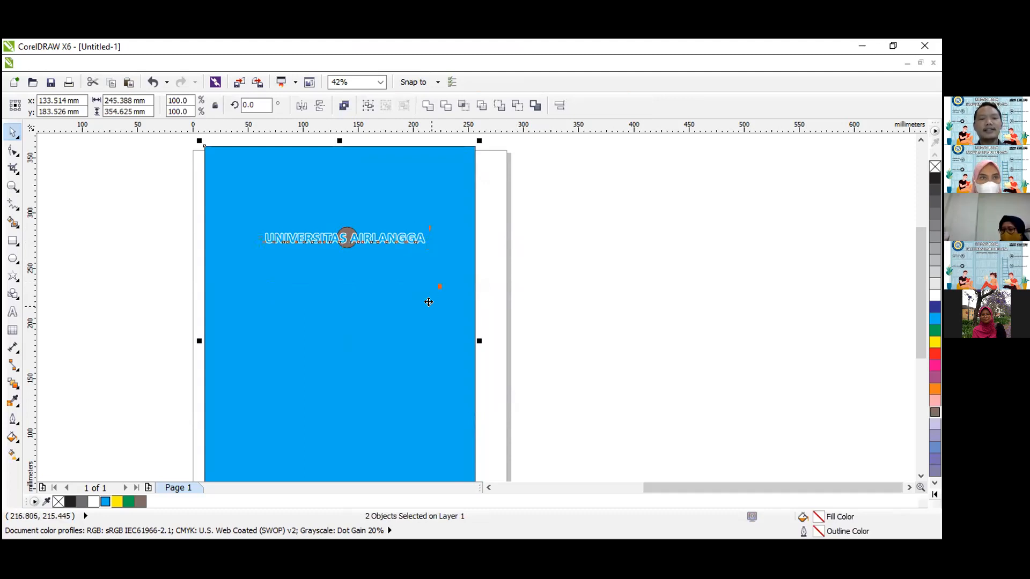
key("ctrl+g")
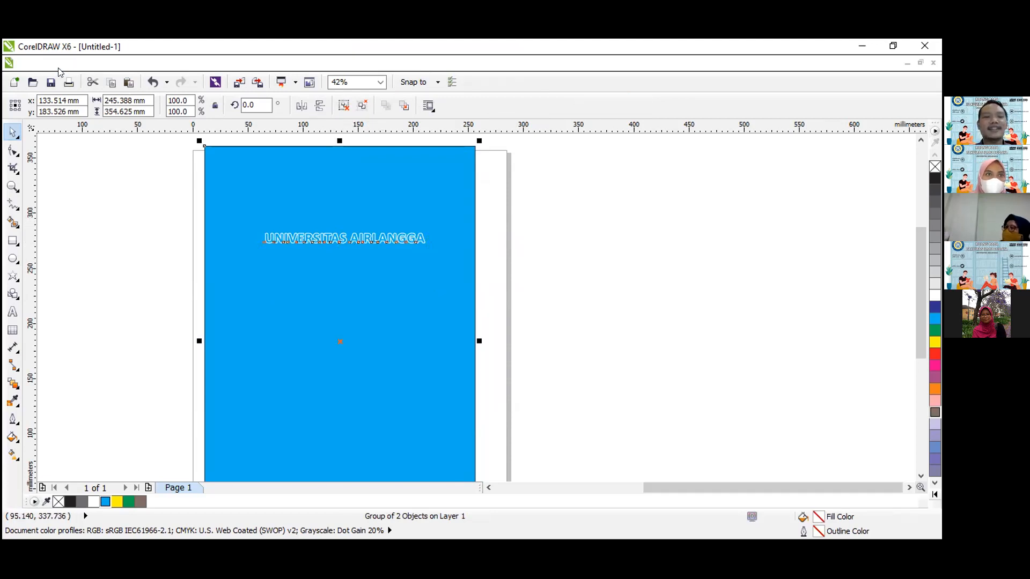
Move the group of text and blue rectangle off the page and back to about X 139 mm, Y 177 mm.
left_click_drag(360, 277, 542, 279)
left_click_drag(554, 317, 335, 301)
left_click_drag(324, 287, 397, 341)
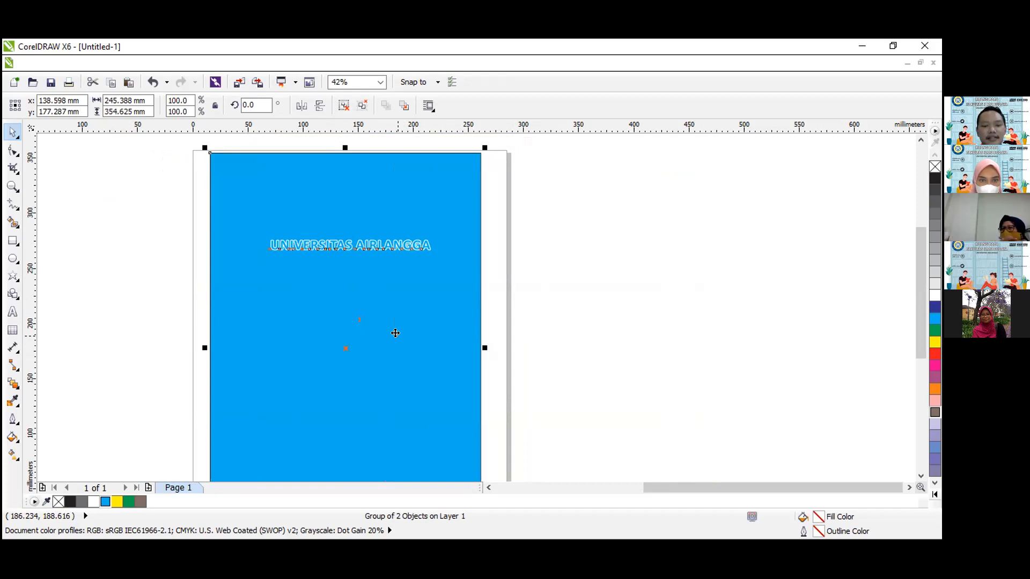
Ungroup the text and blue rectangle, and move the text alone to about X 168 mm, Y 234 mm.
key("ctrl+u")
left_click(499, 188)
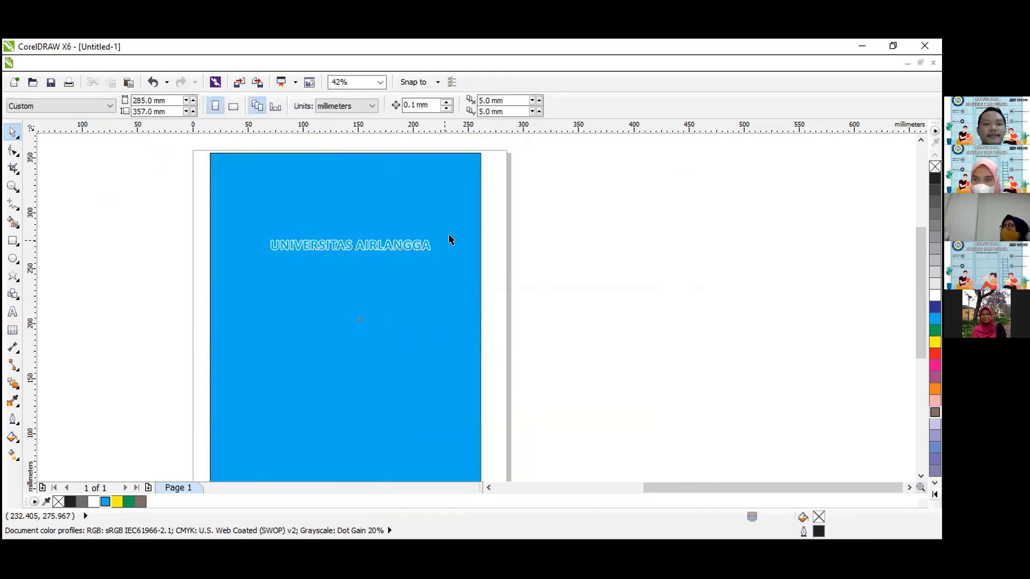
left_click(427, 244)
left_click_drag(412, 240, 439, 281)
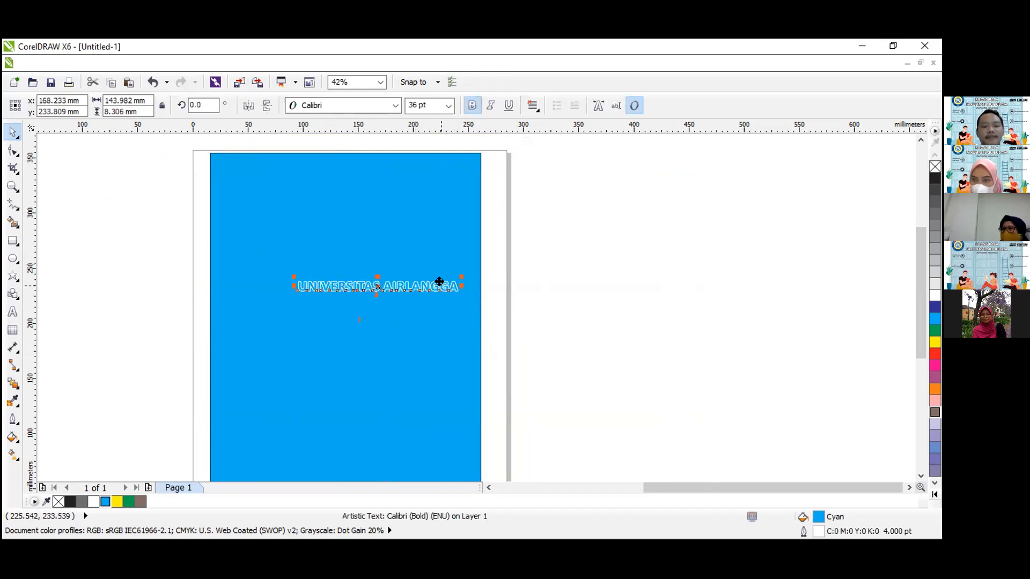
left_click(619, 235)
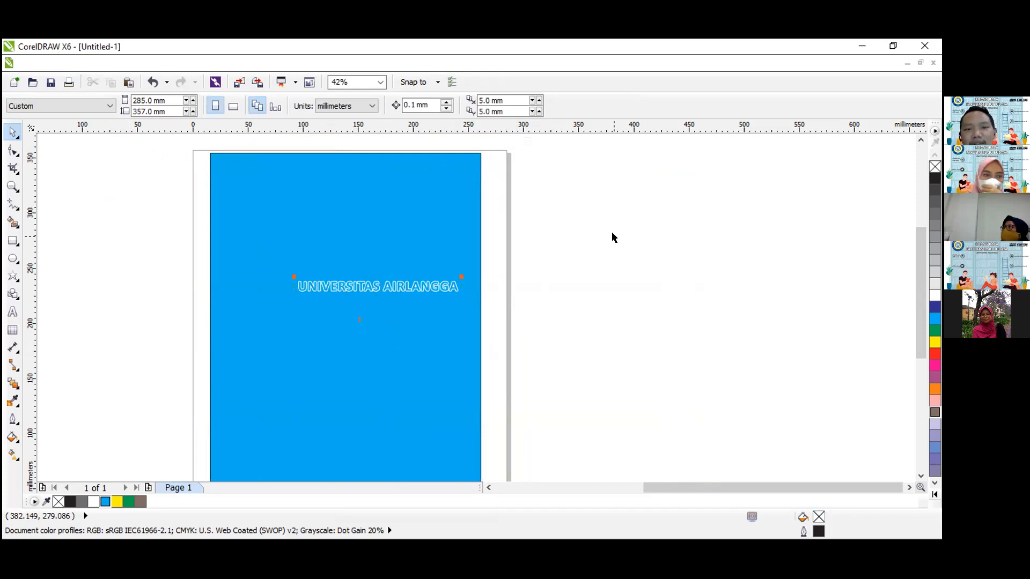
Move the text back up so it sits roughly centered across the upper part of the blue rectangle.
left_click(406, 288)
left_click_drag(410, 284, 375, 251)
left_click(527, 226)
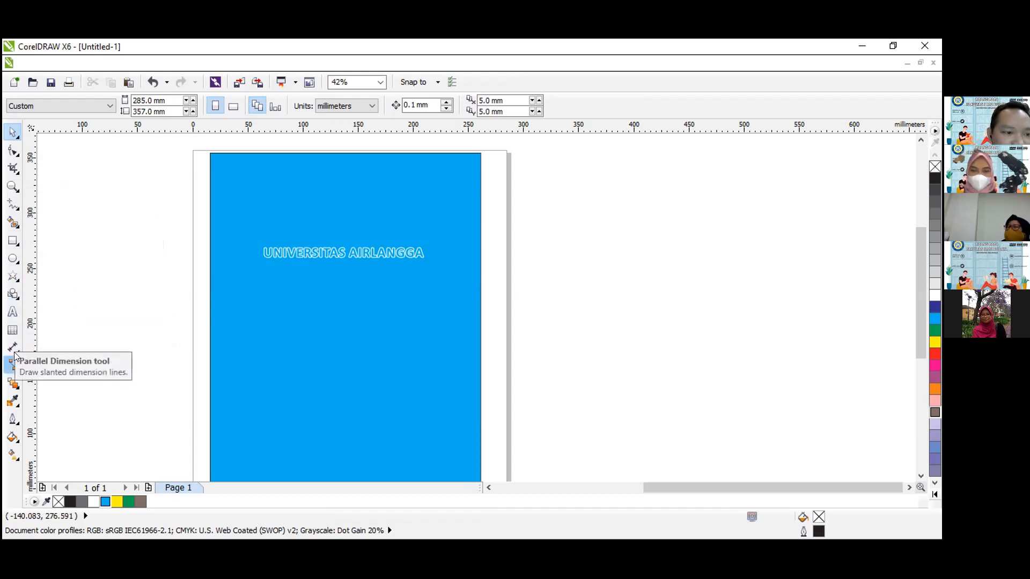
Add a drop shadow to the text at a 359° direction, stretching from its left end to just past its right end.
left_click(18, 388)
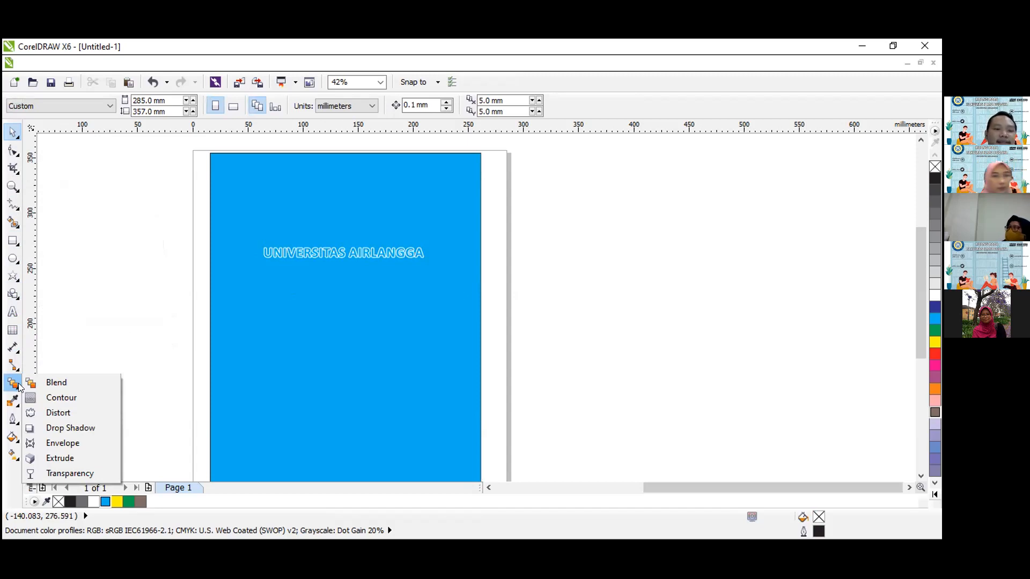
left_click(61, 427)
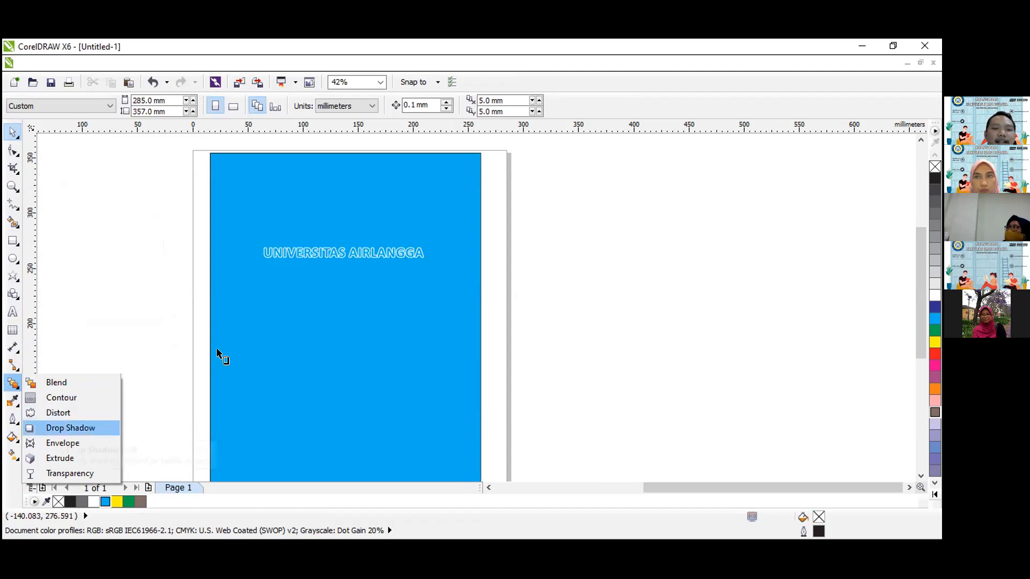
left_click(263, 251)
left_click_drag(261, 243, 431, 257)
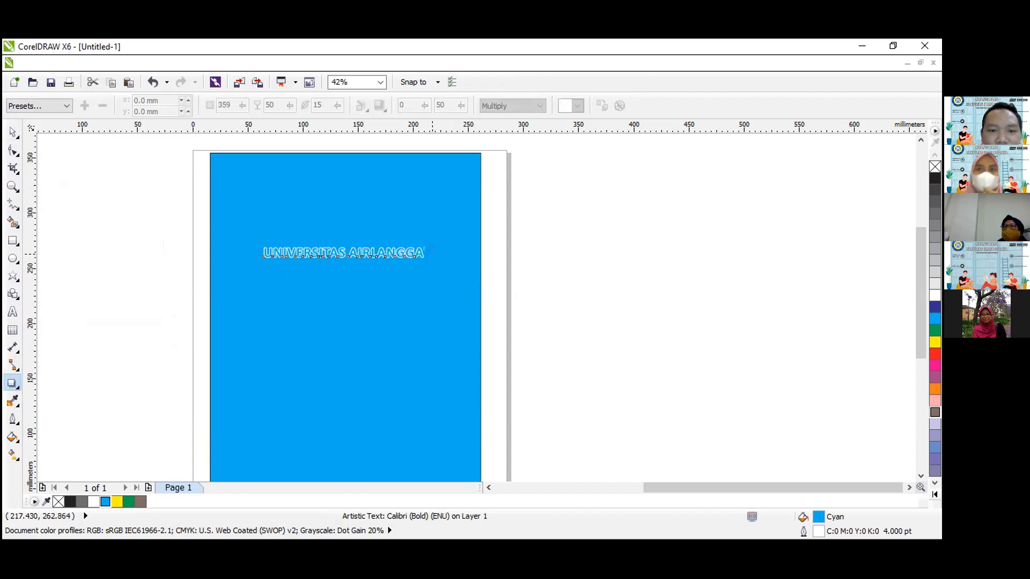
Set the opacity of the UNIVERSITAS AIRLANGGA text's drop shadow to 49.
left_click(12, 186)
left_click_drag(188, 237, 493, 291)
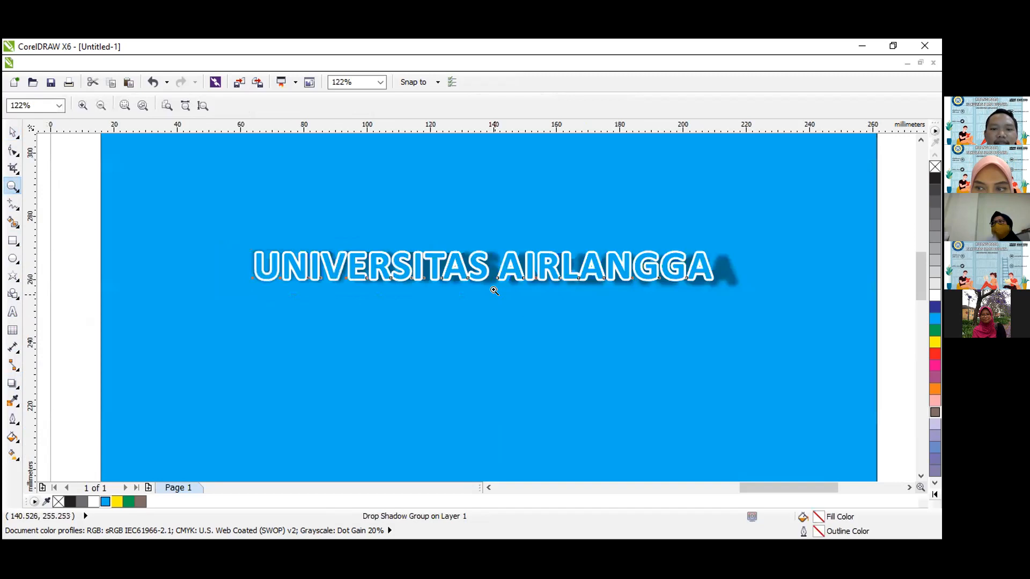
left_click(101, 105)
left_click_drag(176, 216, 516, 279)
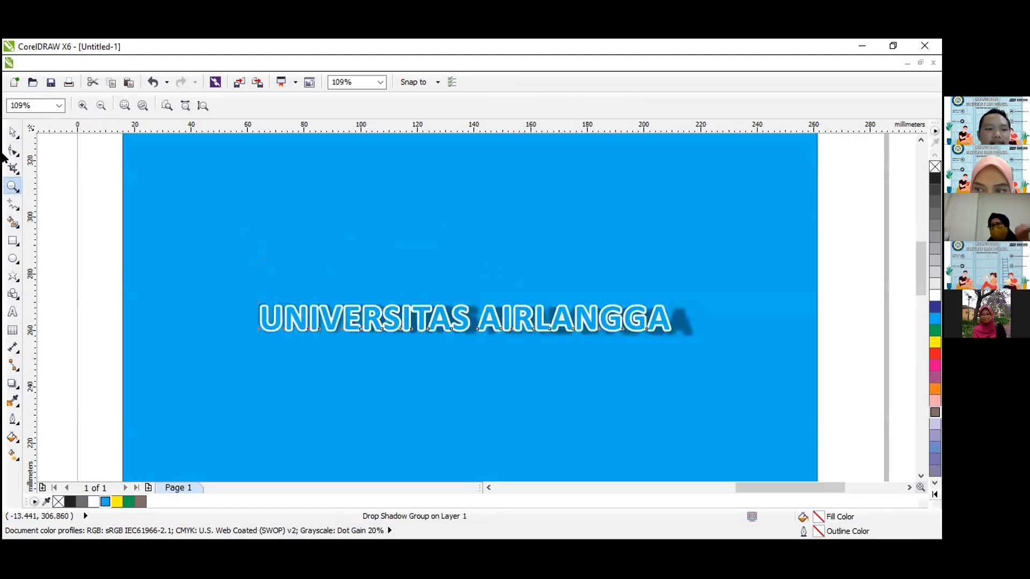
left_click(12, 132)
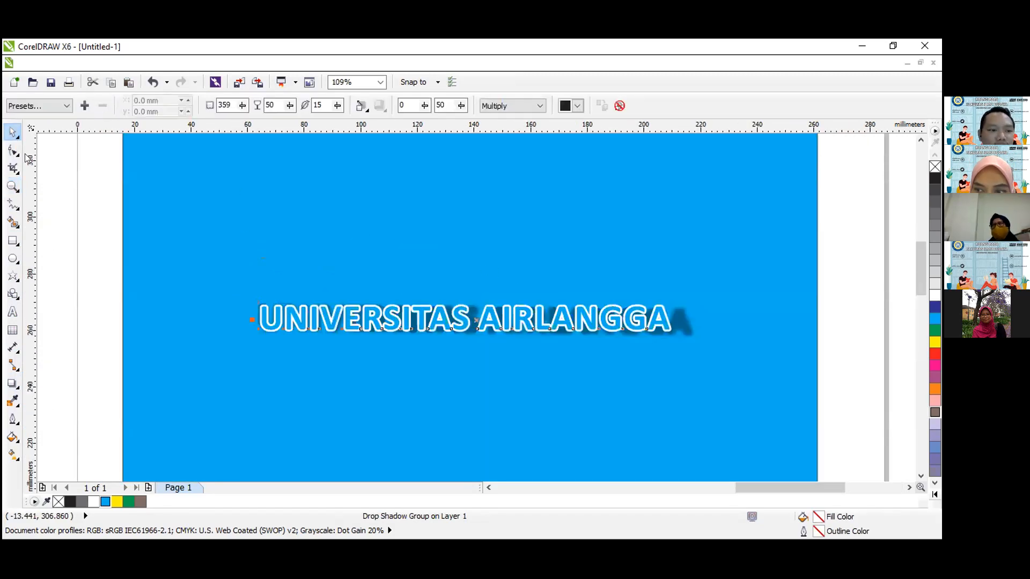
left_click(18, 388)
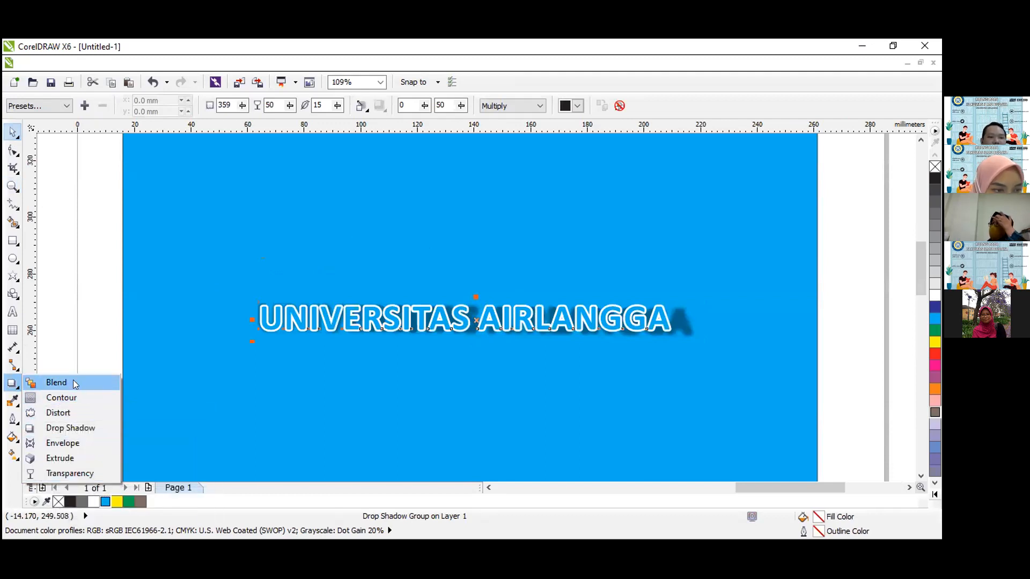
left_click(74, 430)
left_click_drag(492, 330, 470, 322)
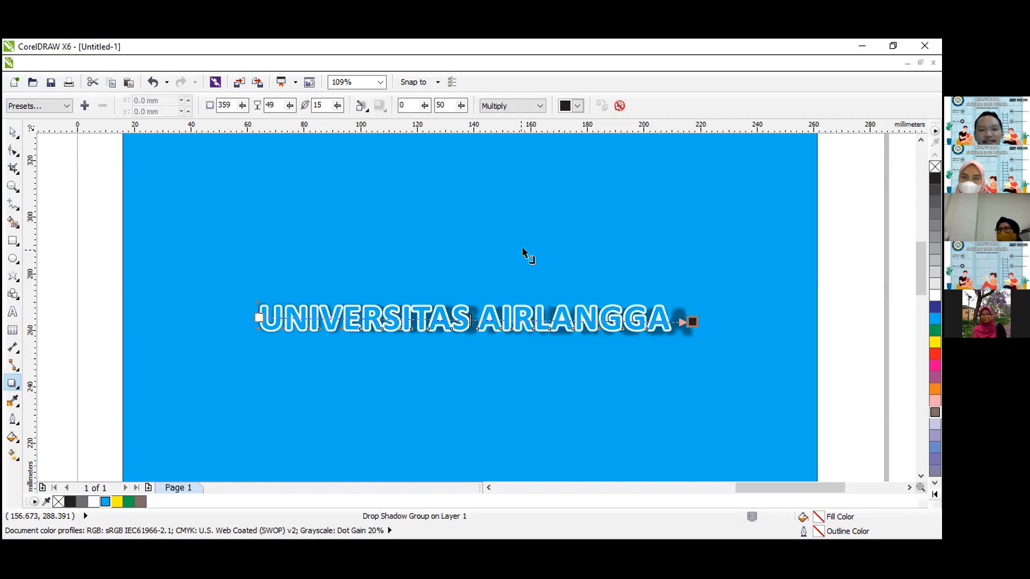
scroll(524, 252, "up", 3)
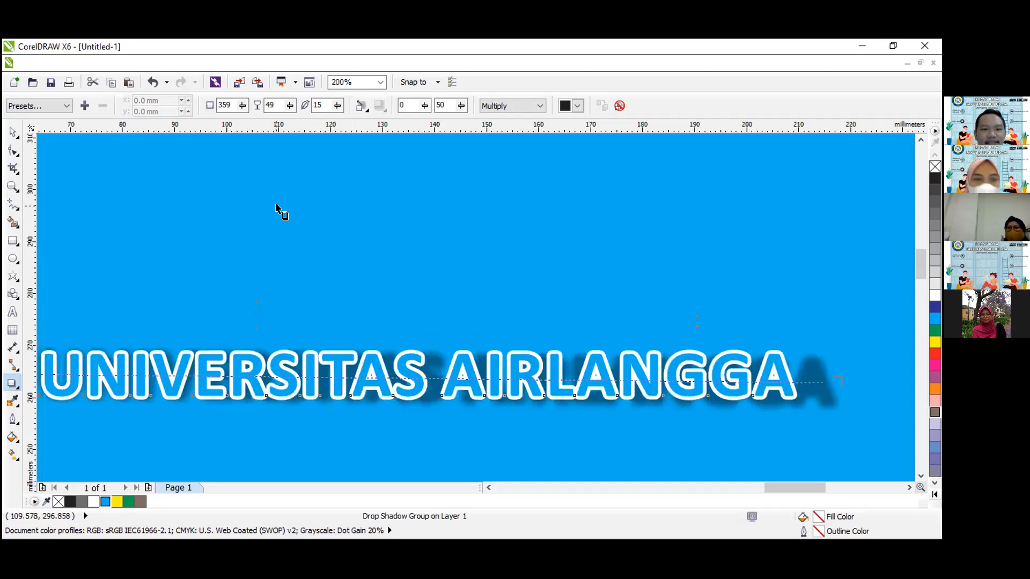
scroll(276, 207, "down", 3)
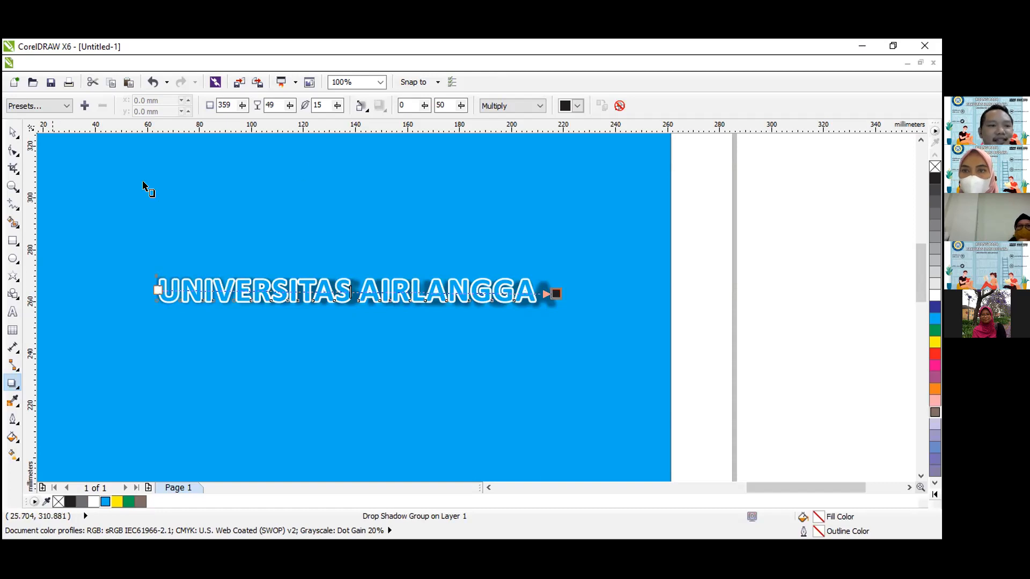
key("z")
left_click(101, 105)
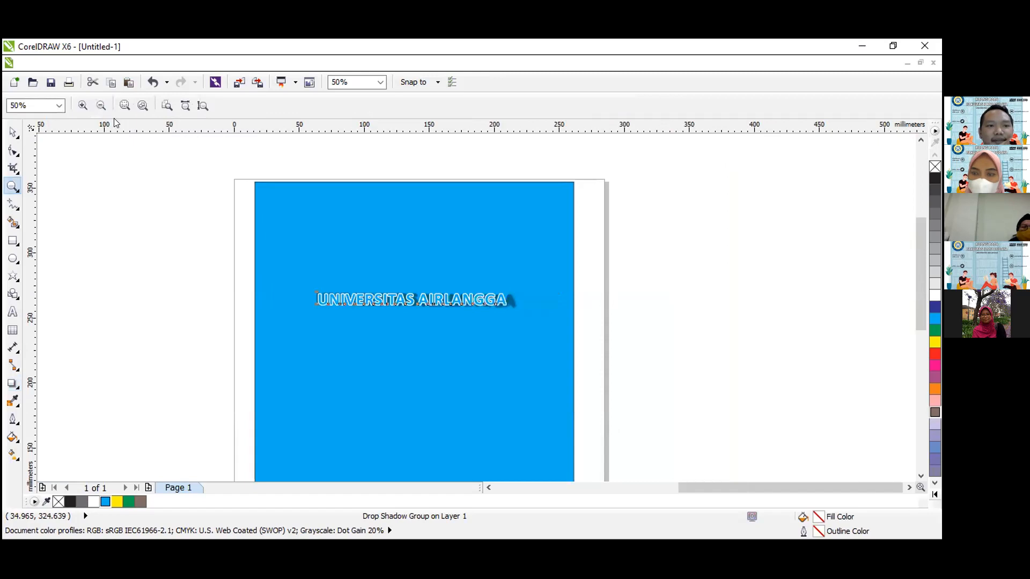
left_click(14, 134)
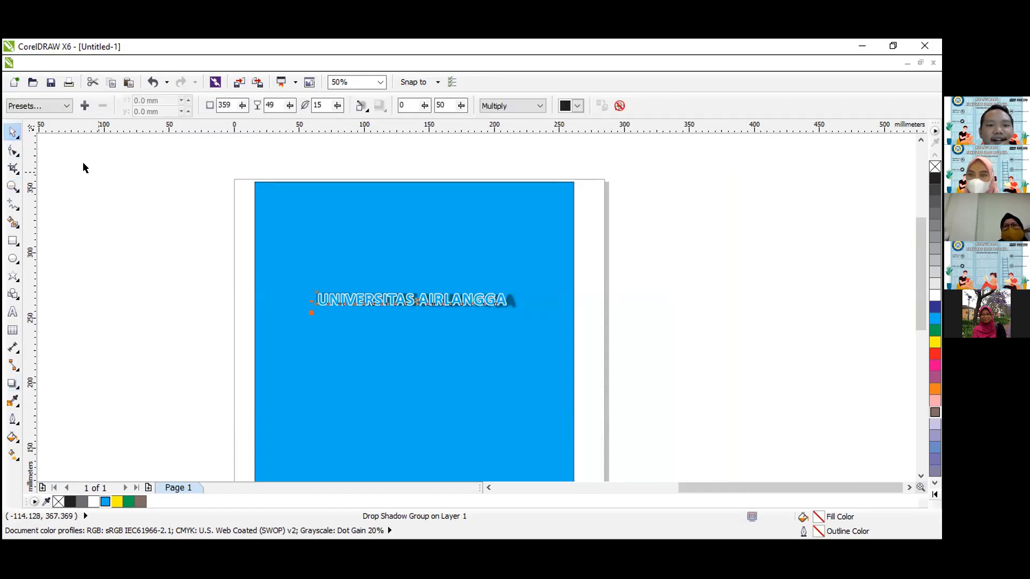
left_click(204, 168)
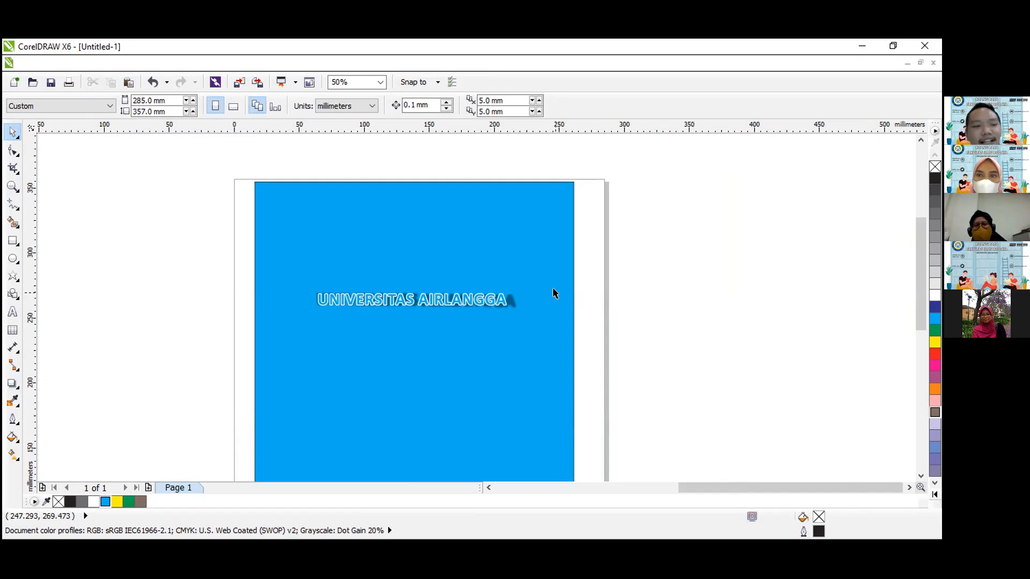
Move the shadowed UNIVERSITAS AIRLANGGA text up and slightly left on the blue rectangle, to about X 129 mm, Y 279 mm.
left_click(12, 186)
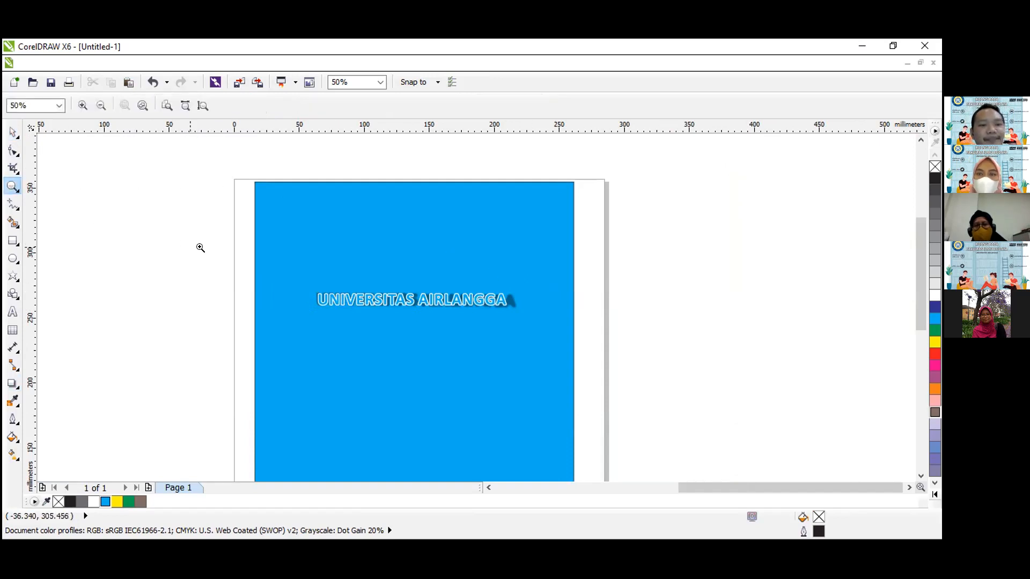
left_click_drag(225, 256, 588, 336)
left_click(9, 134)
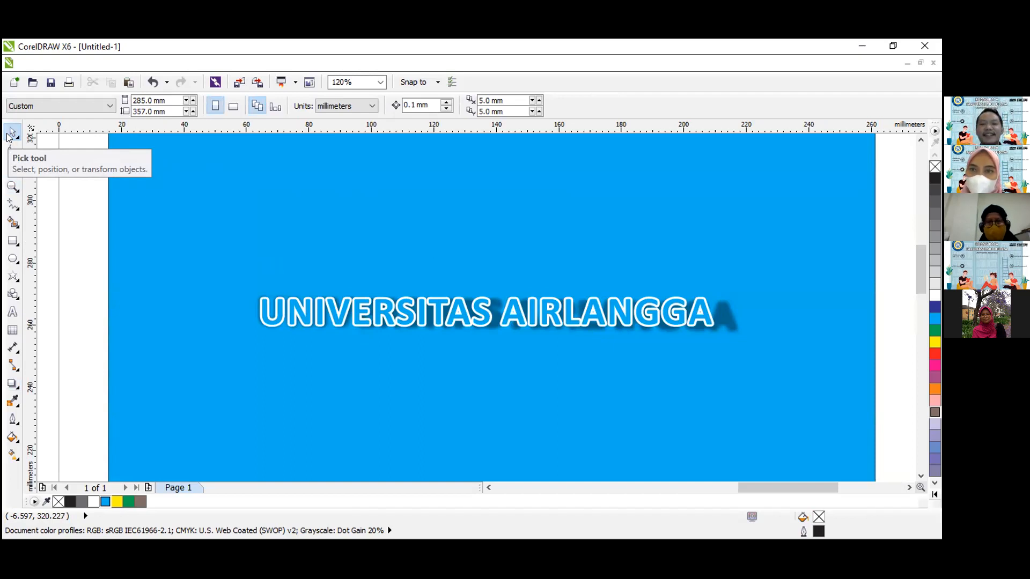
left_click(8, 136)
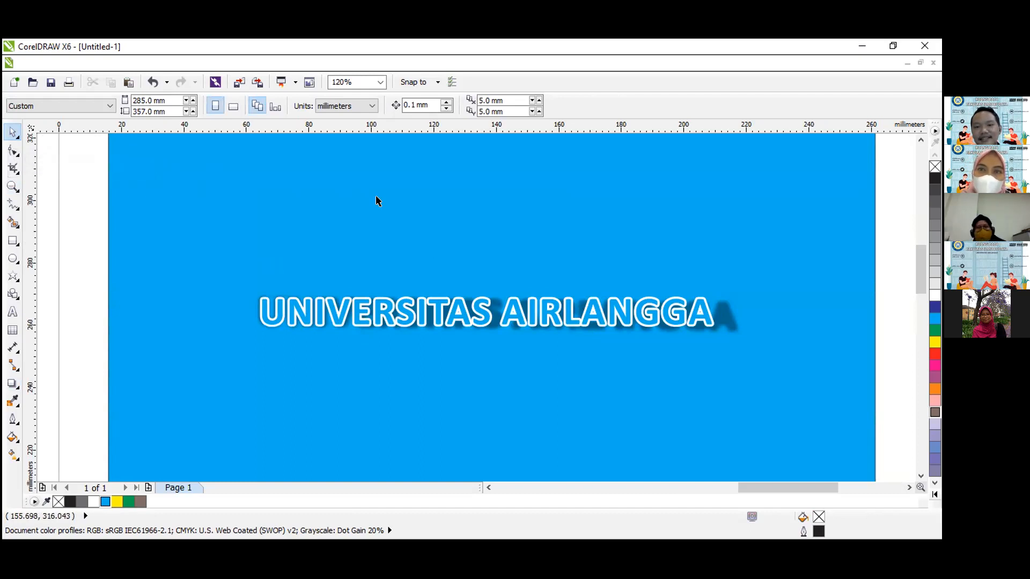
left_click(522, 306)
left_click_drag(522, 307, 504, 262)
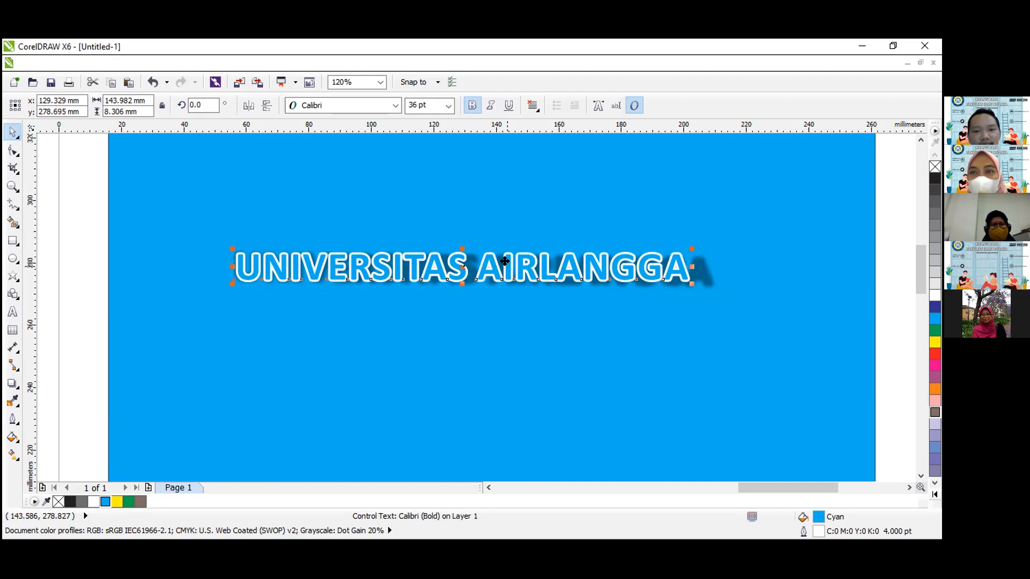
left_click(13, 186)
left_click(101, 105)
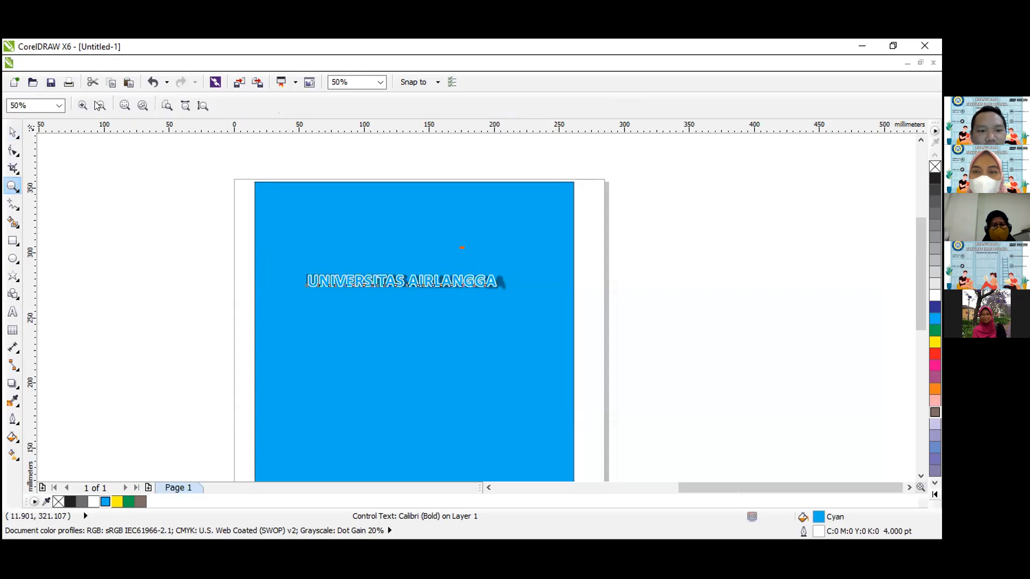
left_click(14, 133)
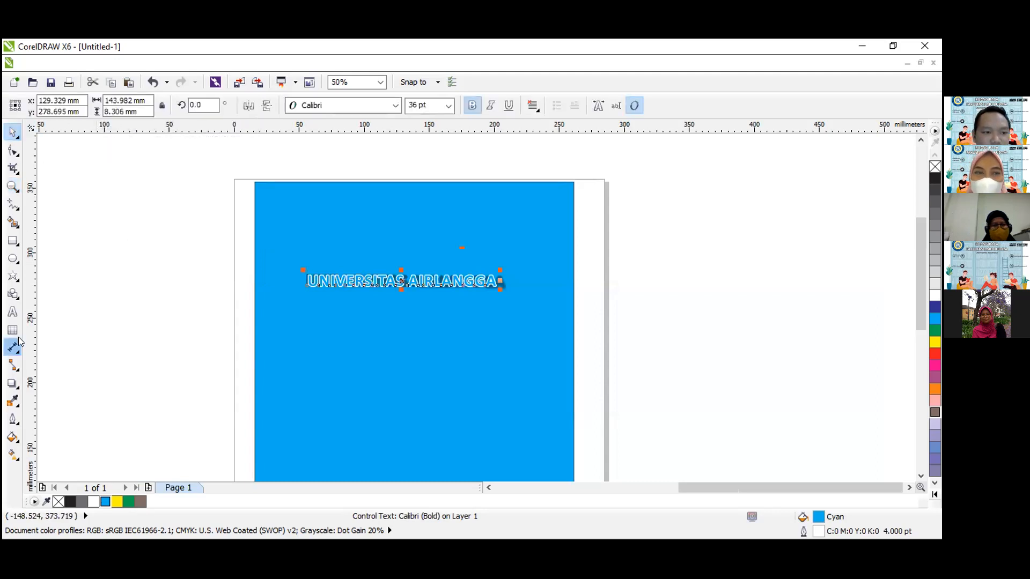
left_click(17, 385)
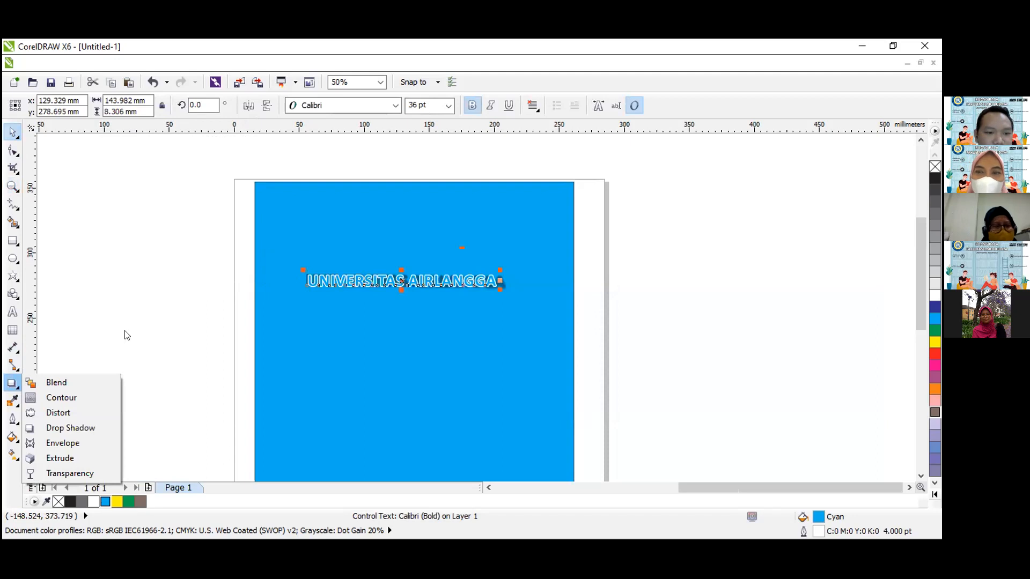
left_click(244, 233)
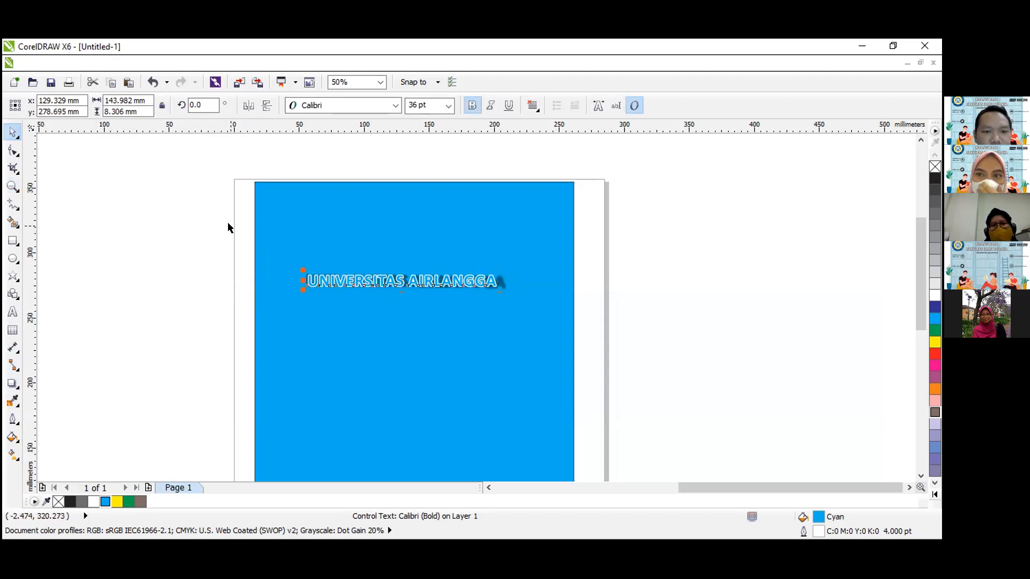
left_click(229, 226)
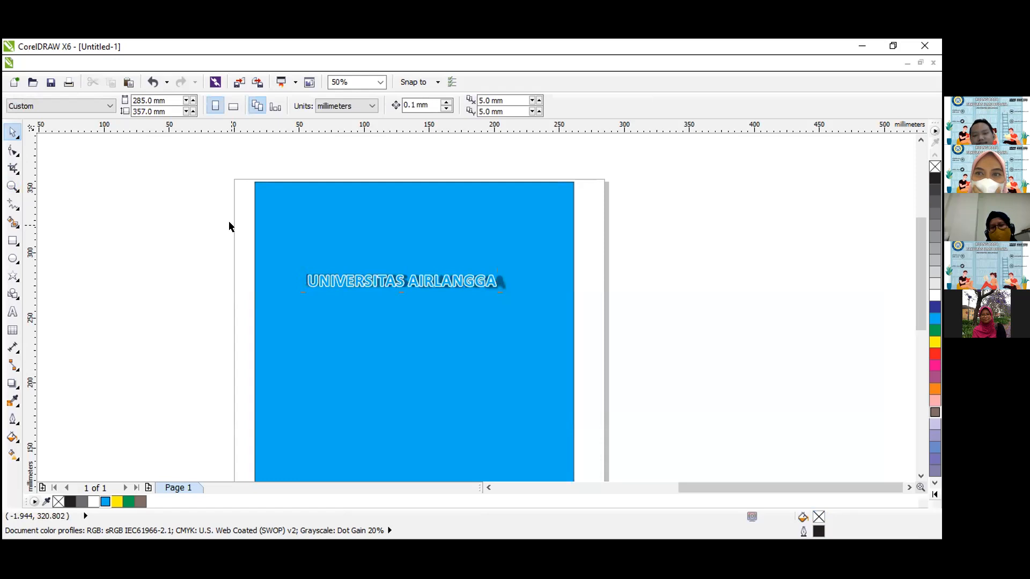
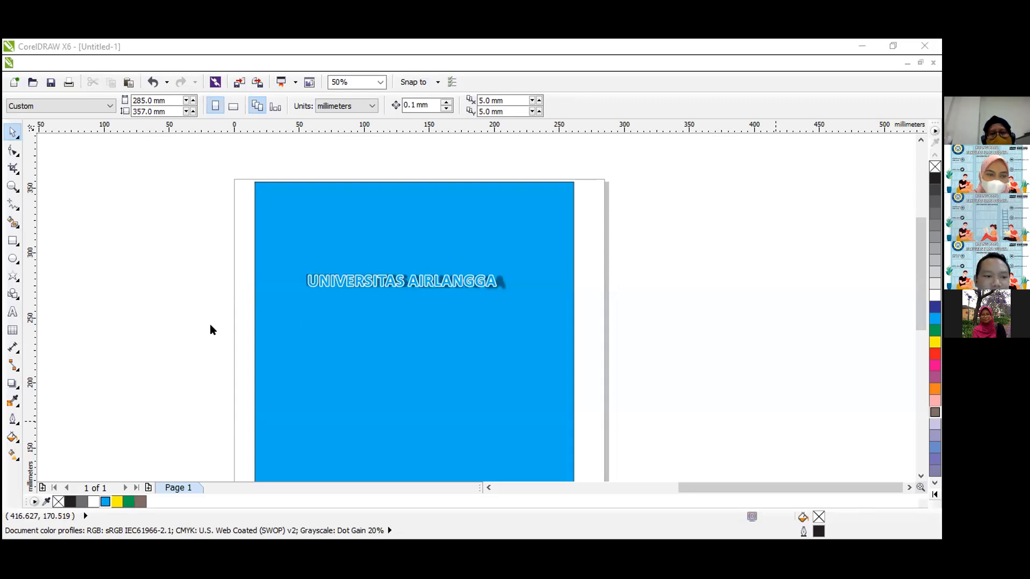
Delete the rounded rectangle outline lying off the page beside the blue rectangle.
left_click(17, 385)
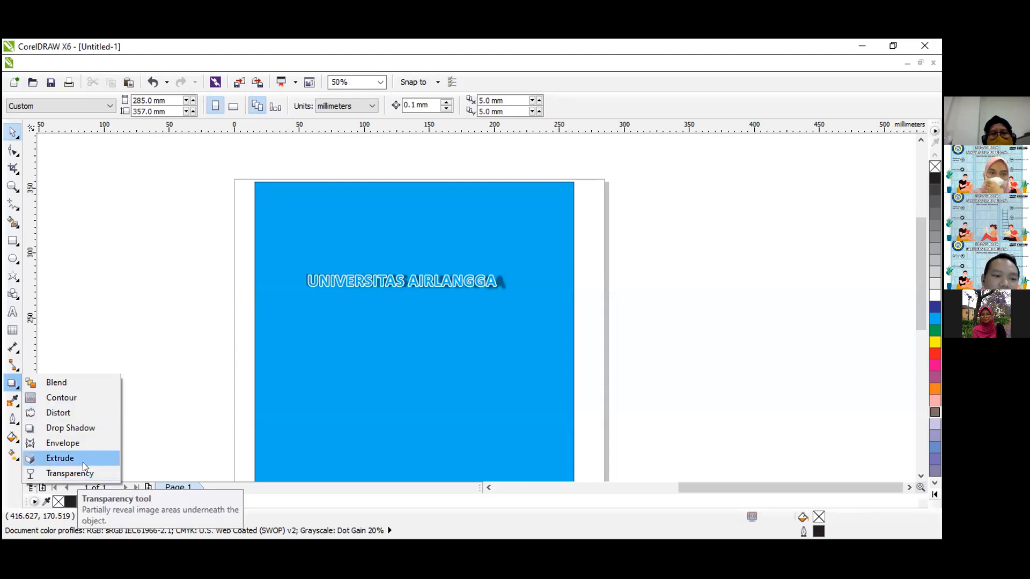
left_click(173, 267)
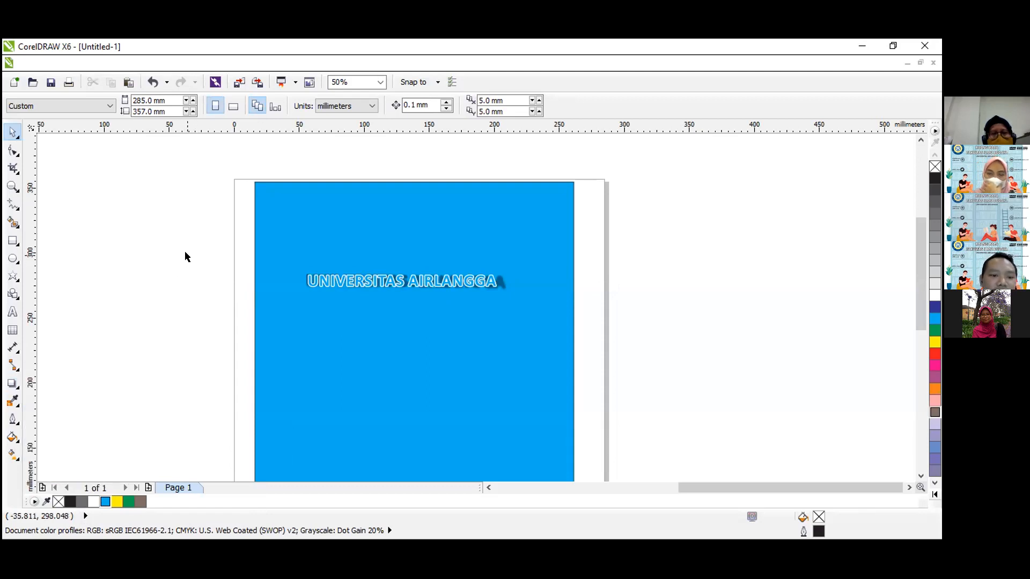
left_click(12, 186)
left_click(101, 105)
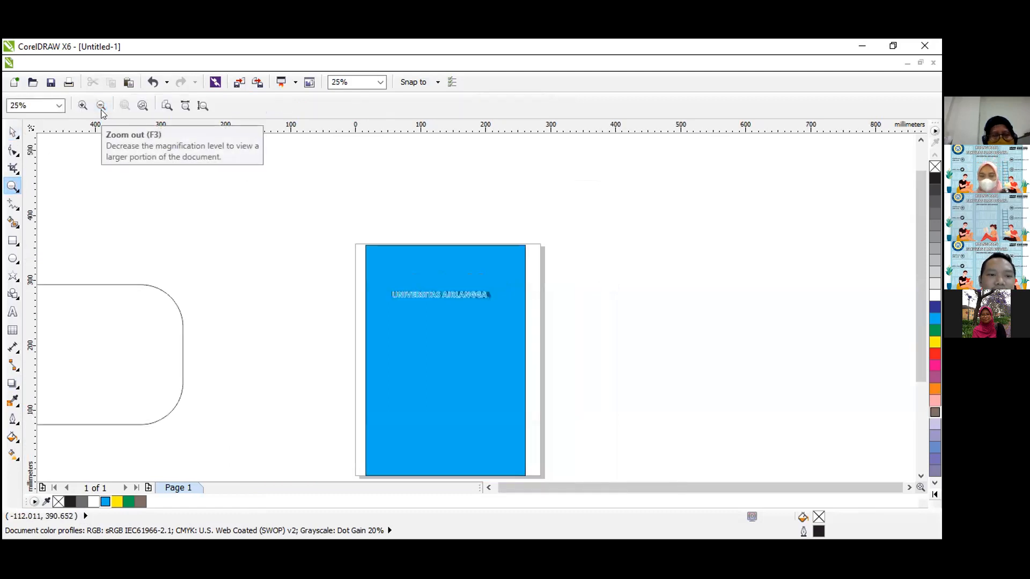
left_click(12, 131)
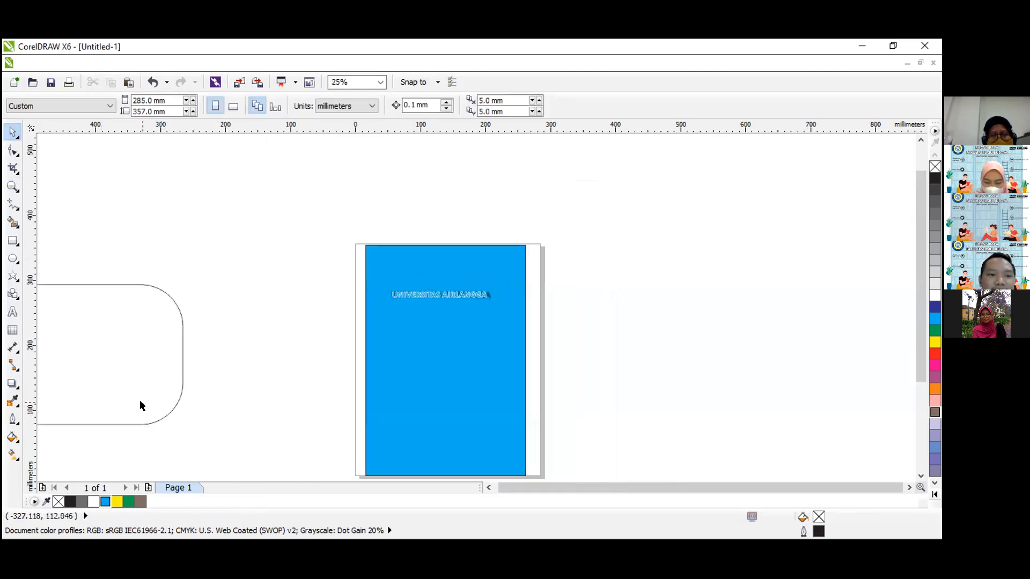
left_click(144, 395)
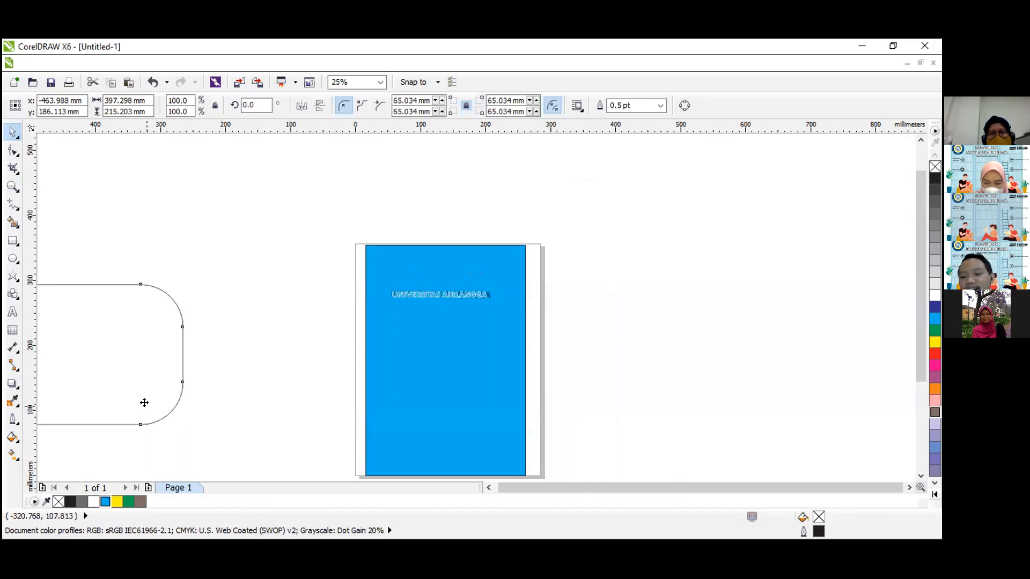
key("Delete")
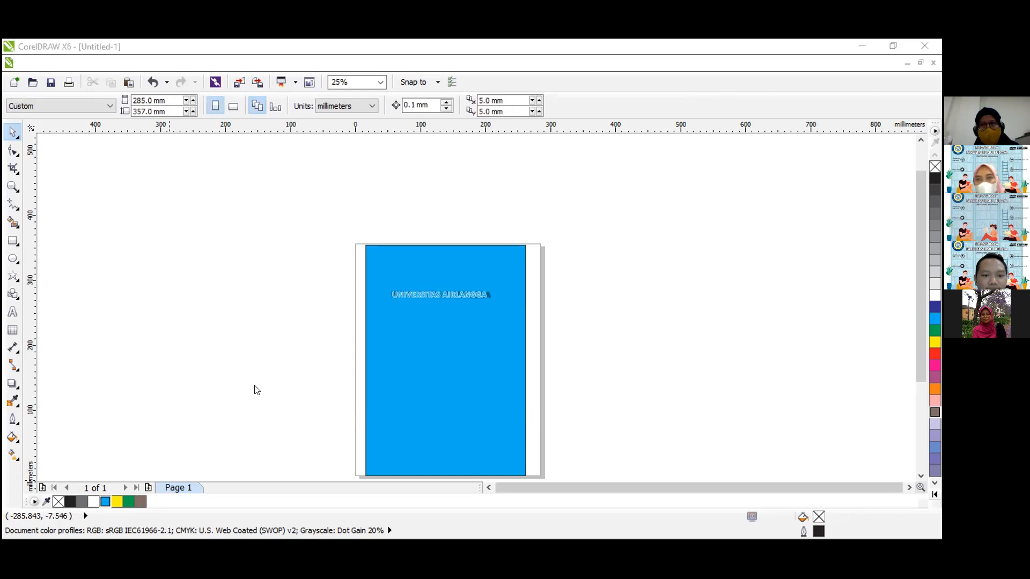
Place the One Piece poster bitmap over the page, covering the blue rectangle, at about X 117 mm, Y 142 mm.
left_click_drag(255, 385, 441, 355)
key("z")
scroll(547, 439, "down", 3)
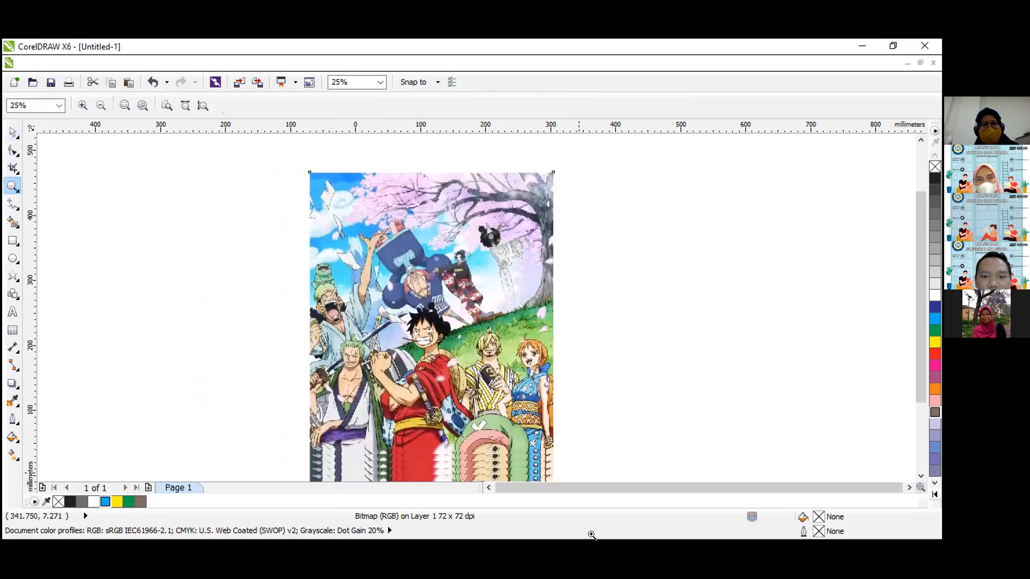
left_click_drag(573, 501, 573, 456)
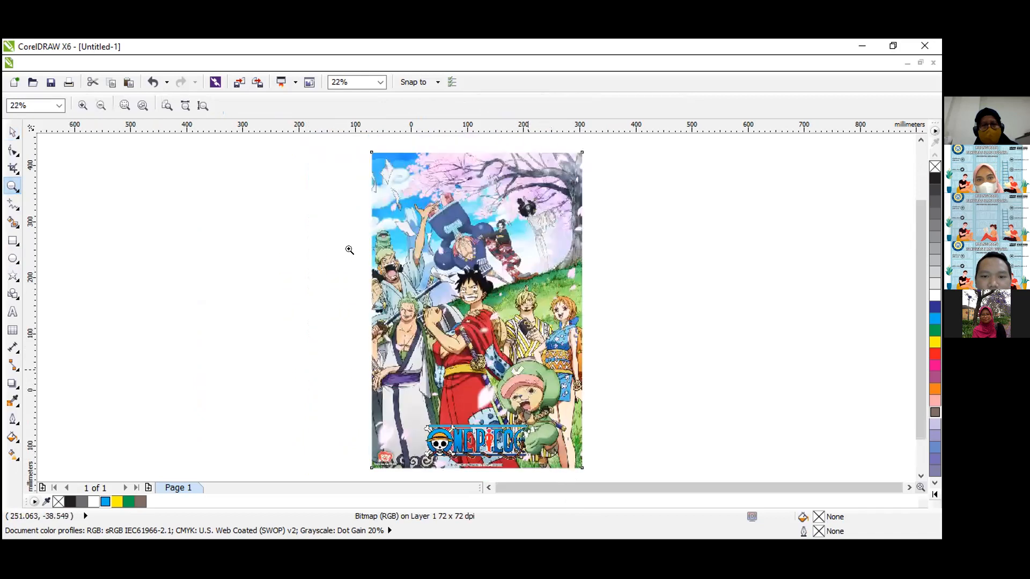
left_click(12, 131)
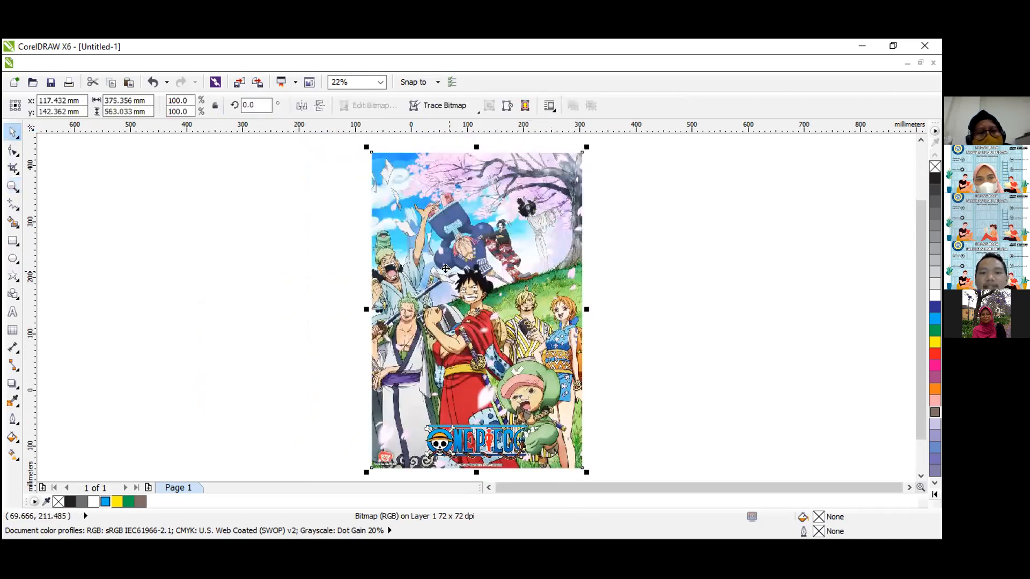
right_click(445, 269)
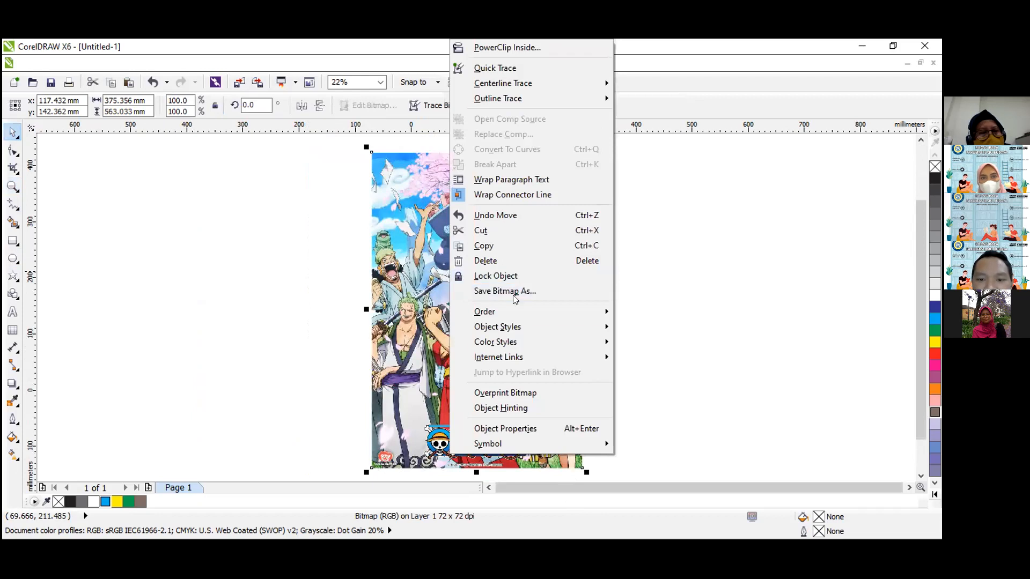
mouse_move(583, 320)
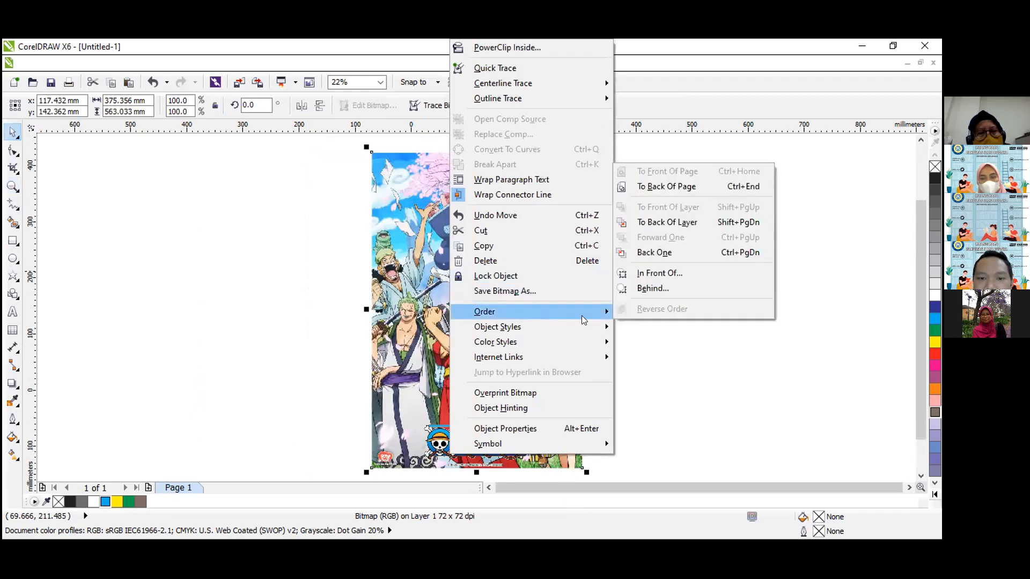
left_click(638, 289)
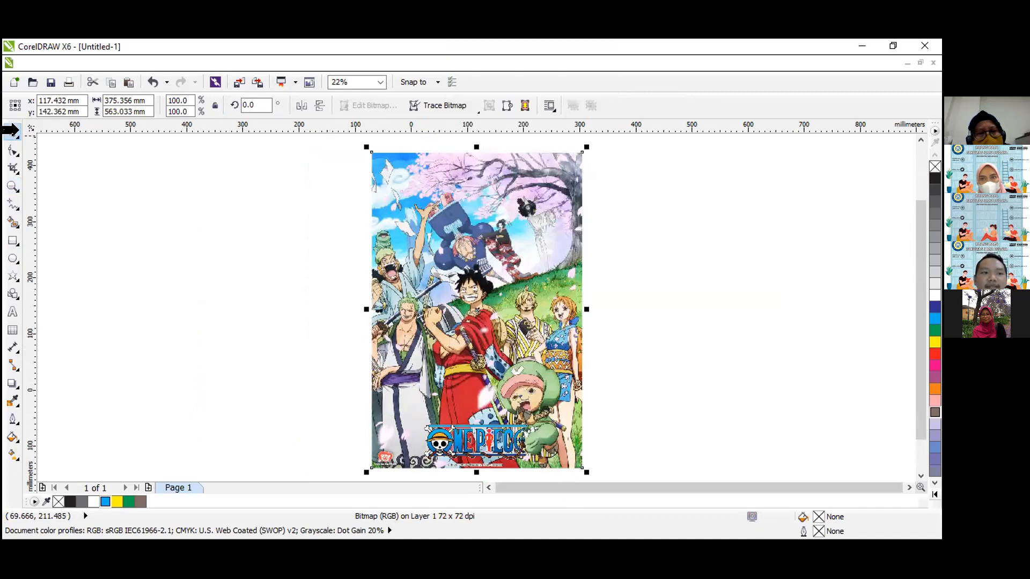
left_click(18, 130)
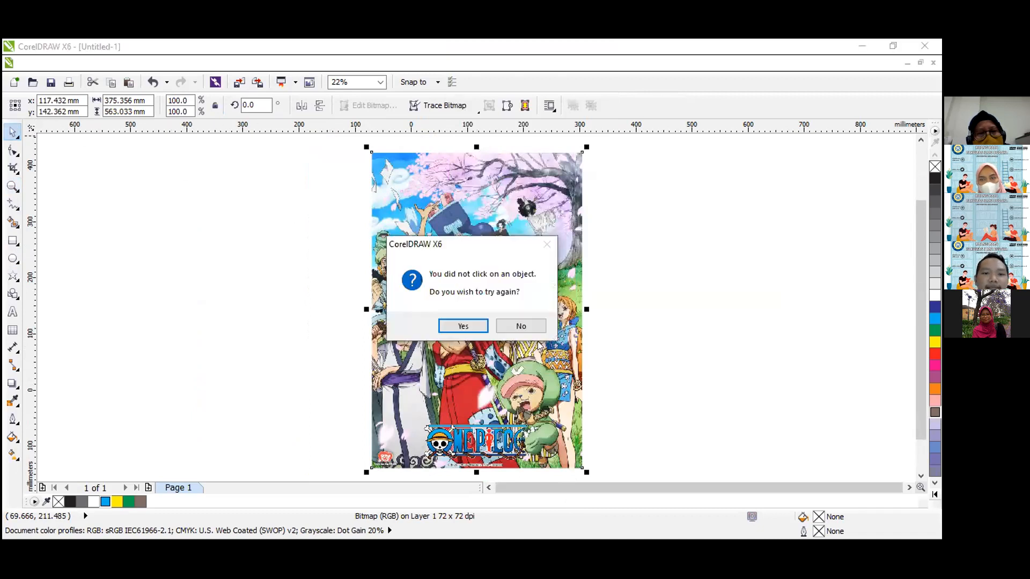
left_click(464, 326)
left_click(460, 266)
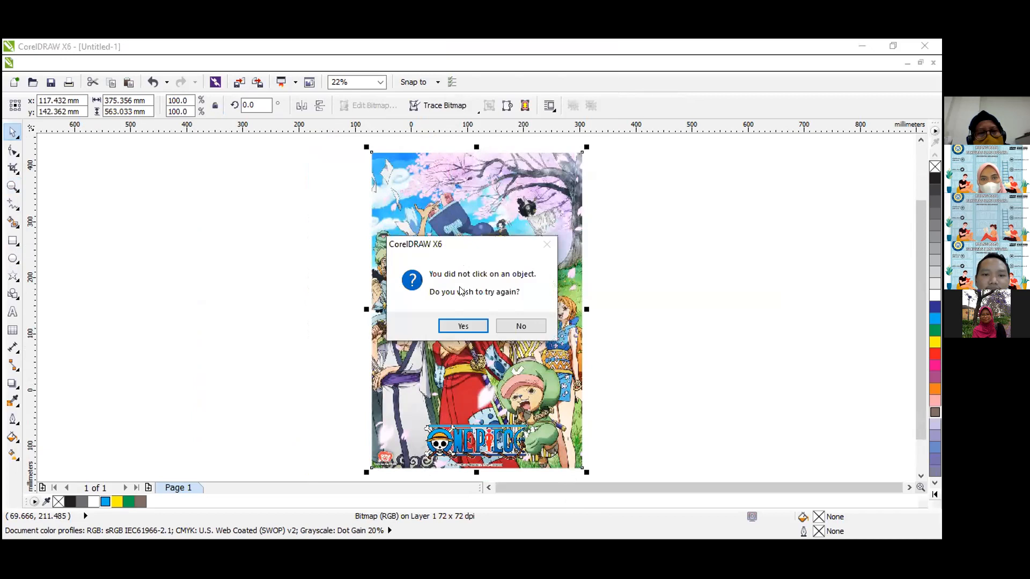
left_click(521, 326)
Move the One Piece bitmap left to uncover the blue rectangle and order it behind that rectangle.
left_click_drag(507, 283, 353, 277)
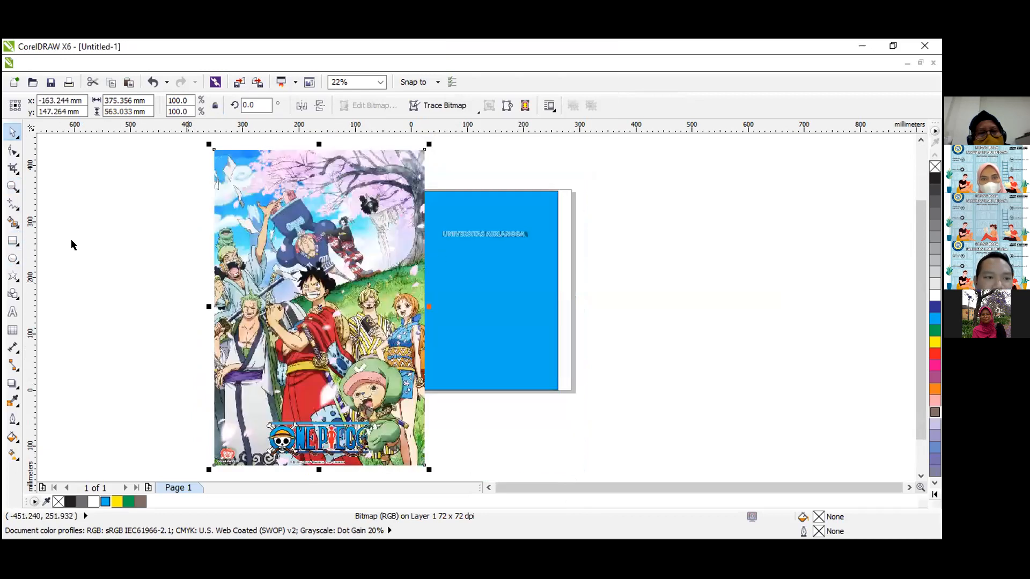
right_click(333, 290)
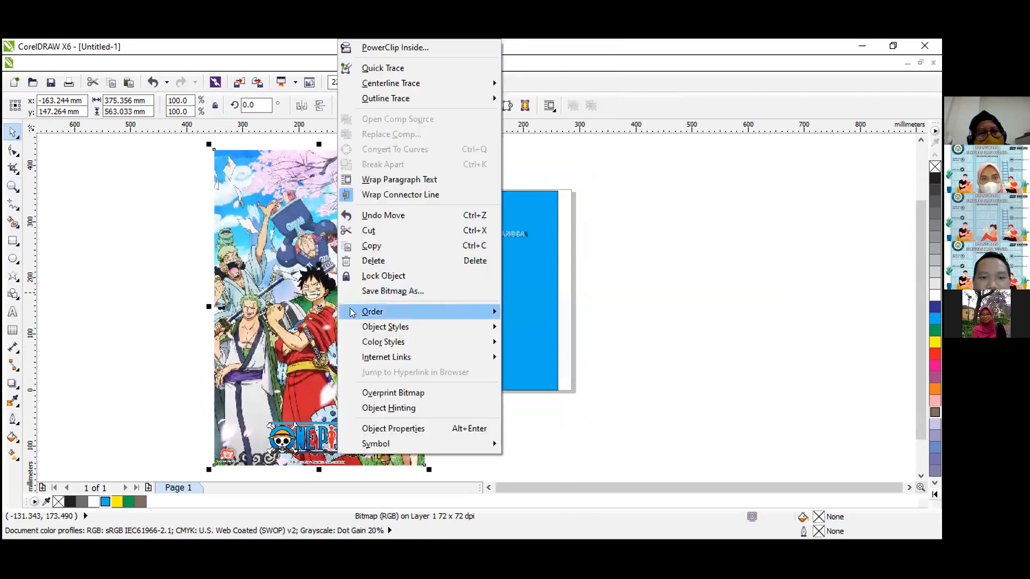
mouse_move(434, 314)
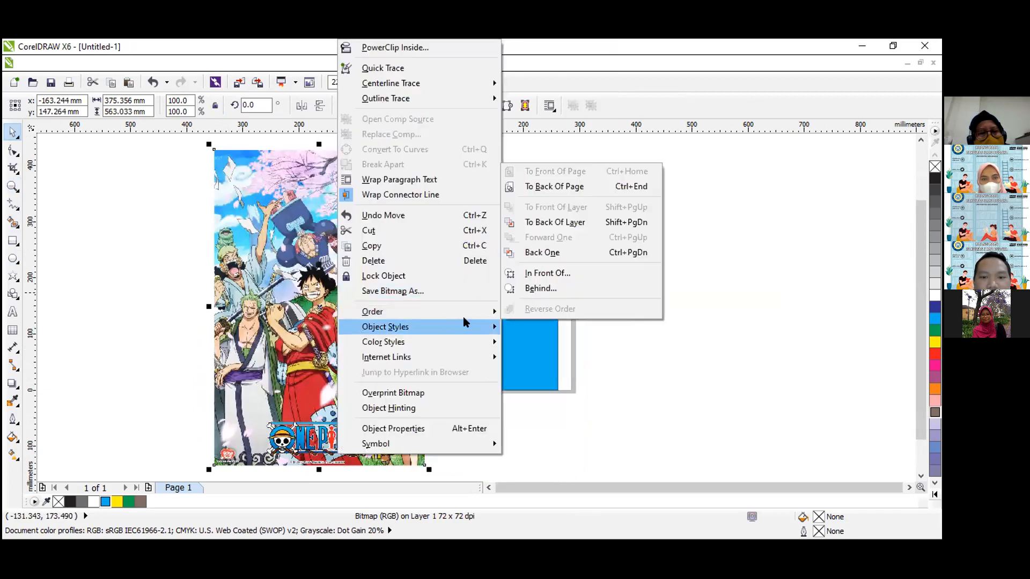
left_click(541, 288)
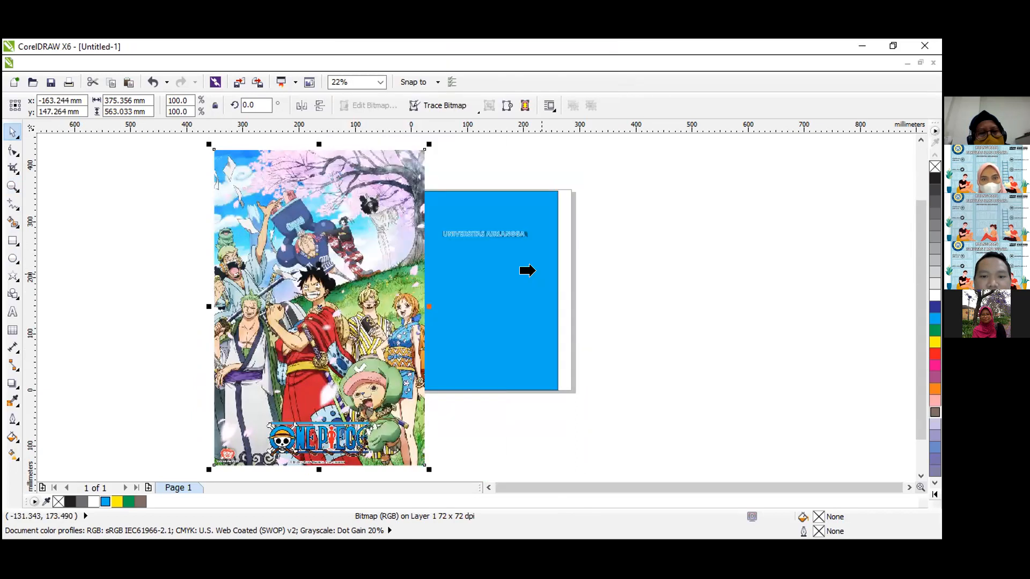
left_click(537, 274)
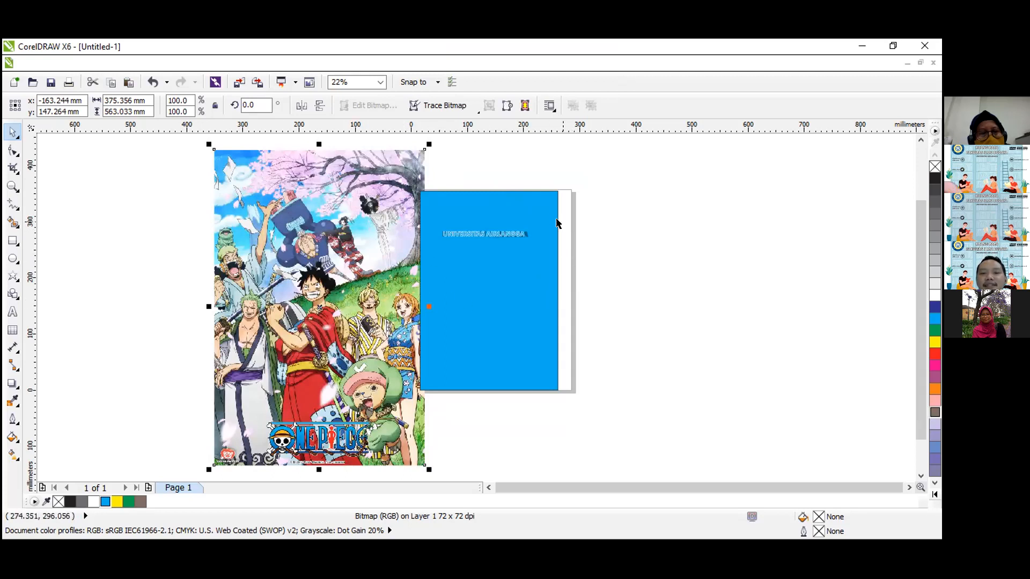
Move the bitmap behind the blue rectangle so their top-left corners meet, at about X 203 mm, Y 74 mm.
left_click(300, 259)
left_click_drag(301, 259, 507, 301)
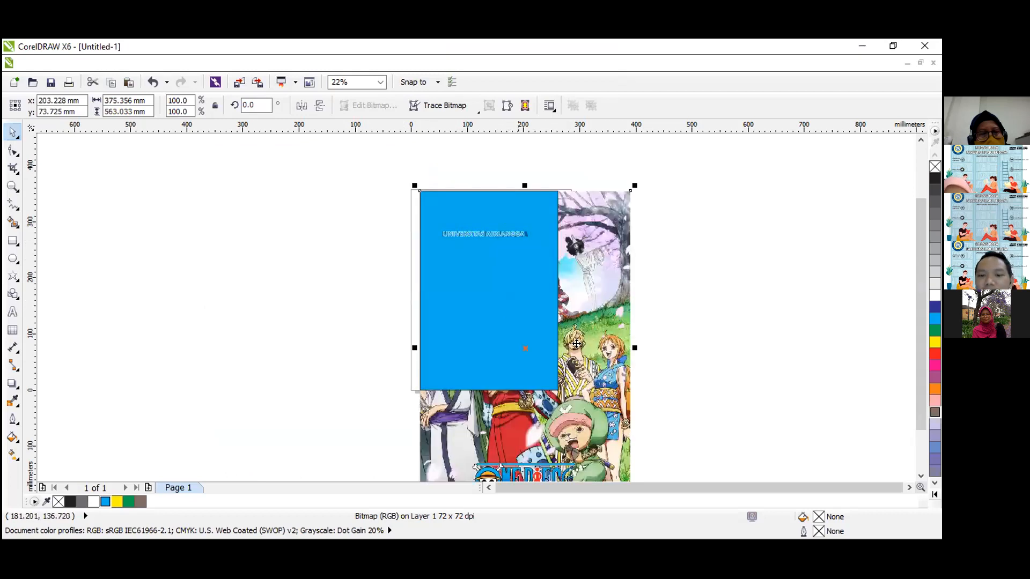
scroll(577, 343, "down", 2)
Scale the bitmap down proportionally to about 63.1%, roughly 237 × 355 mm, so it fits behind the blue rectangle.
left_click_drag(630, 454, 582, 387)
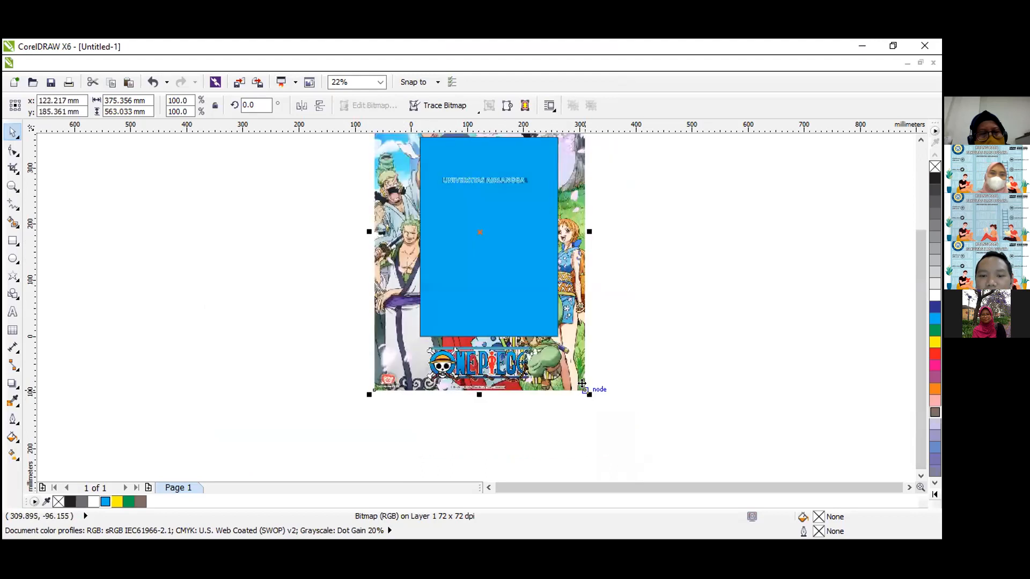
key("ctrl+z")
left_click_drag(631, 451, 563, 334)
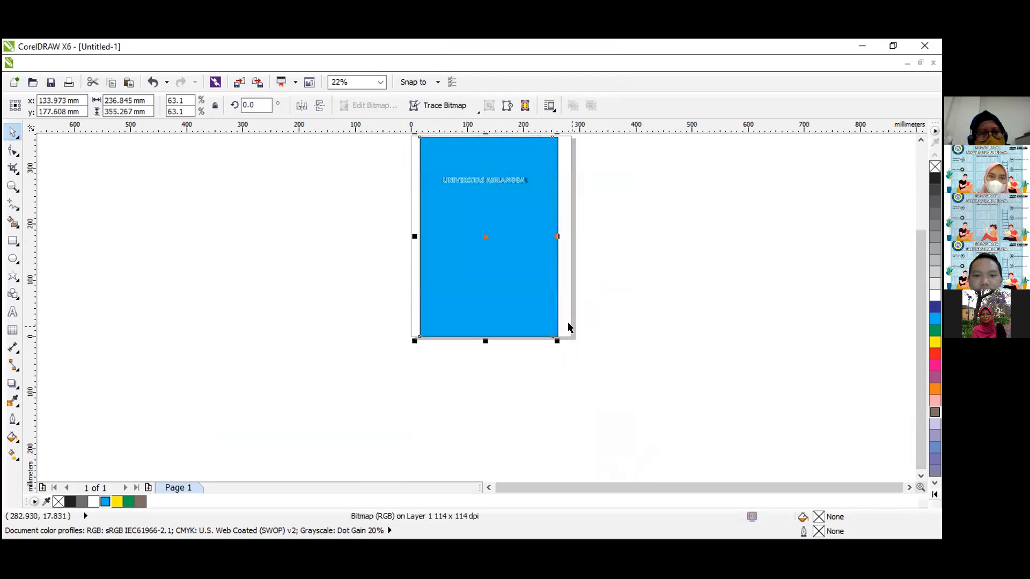
left_click(597, 292)
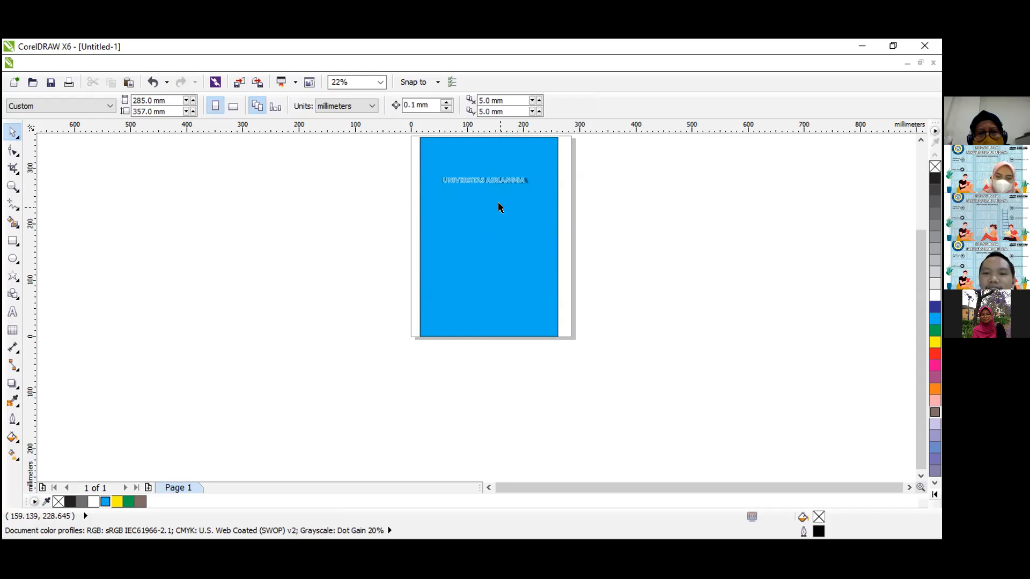
Move the blue rectangle aside to check the bitmap underneath, and undo that move.
left_click(14, 188)
left_click(12, 132)
left_click_drag(492, 280, 456, 291)
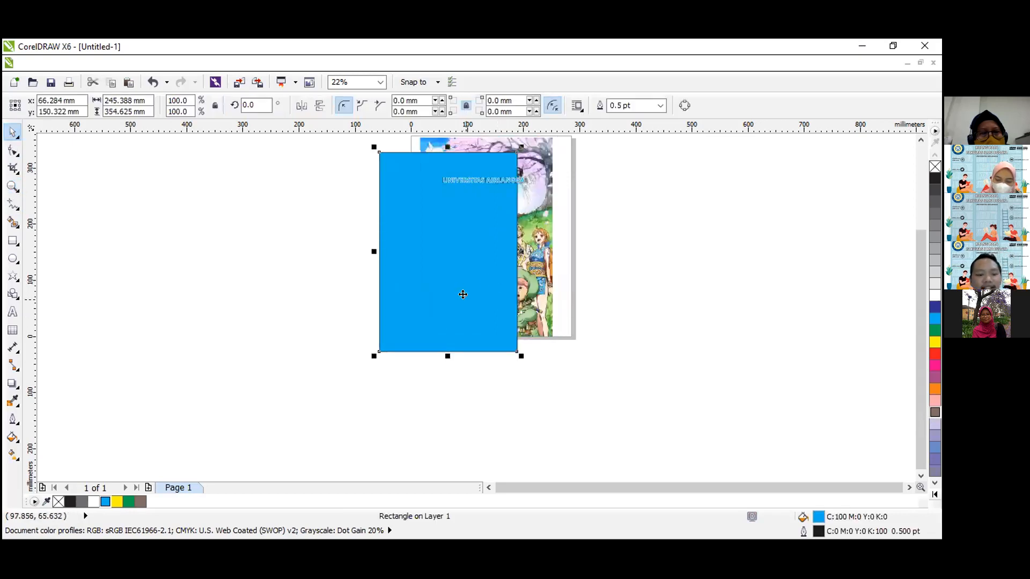
key("ctrl+z")
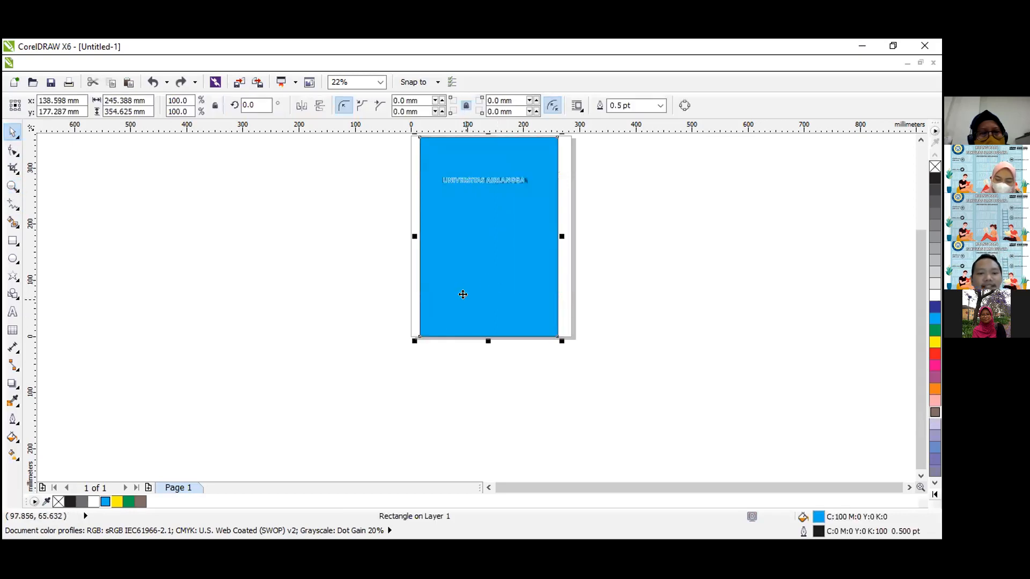
Apply a Uniform transparency to the blue rectangle with the Transparency tool.
left_click(18, 388)
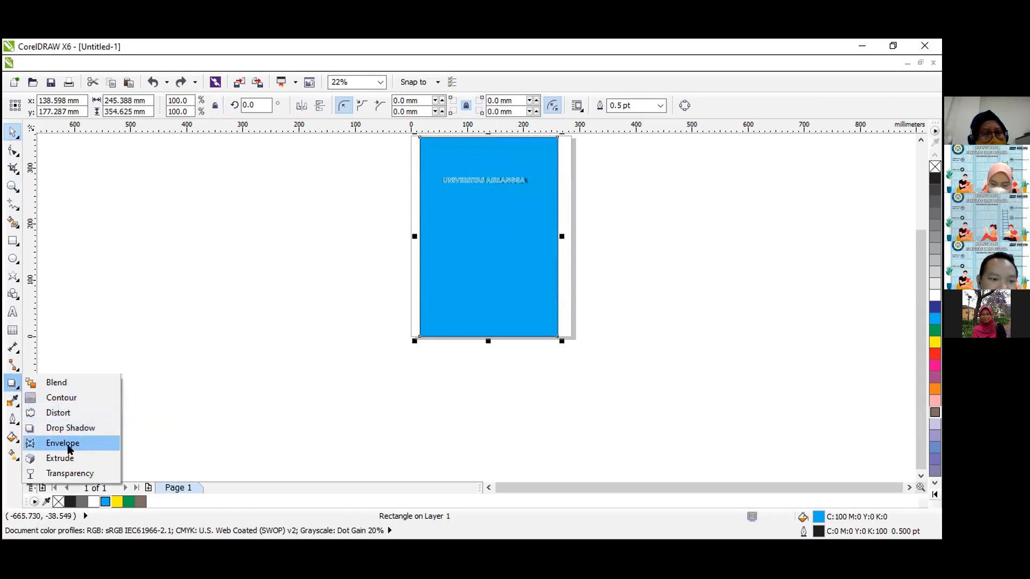
left_click(81, 473)
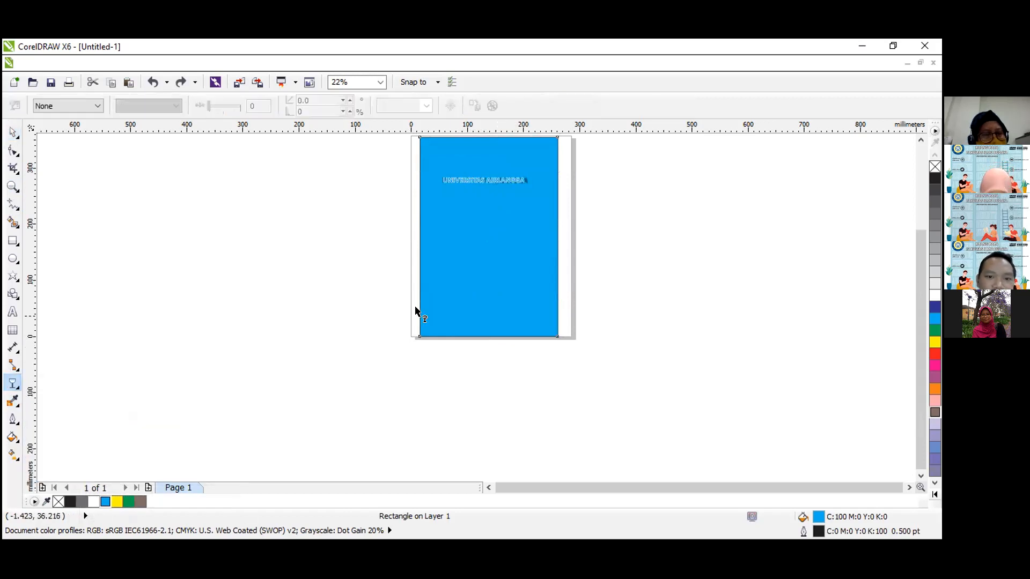
left_click(60, 102)
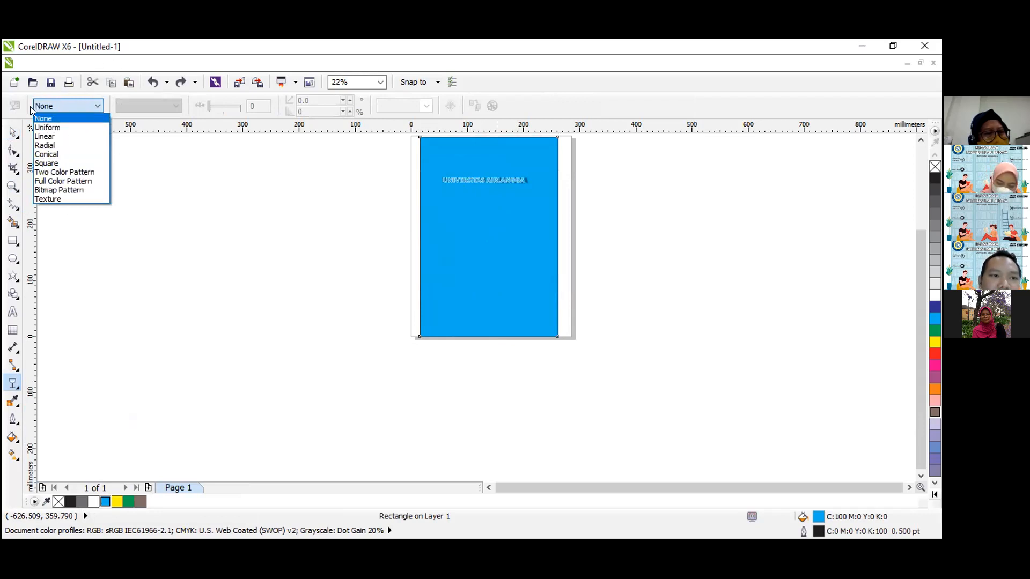
left_click(48, 131)
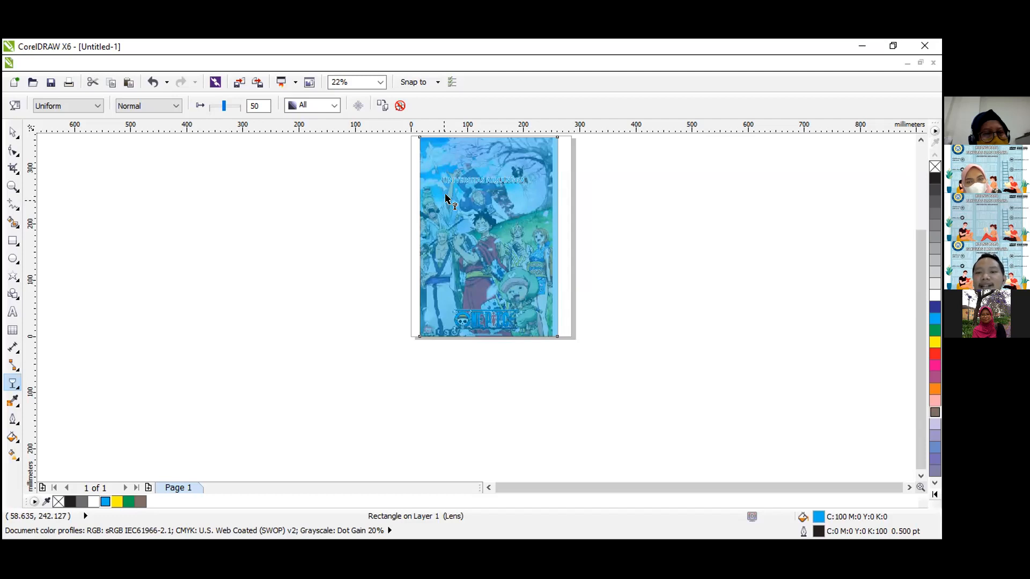
Try a starting transparency of 11 on the blue rectangle, set it to 54, and deselect the rectangle.
left_click(13, 186)
left_click_drag(405, 139, 581, 345)
left_click(12, 132)
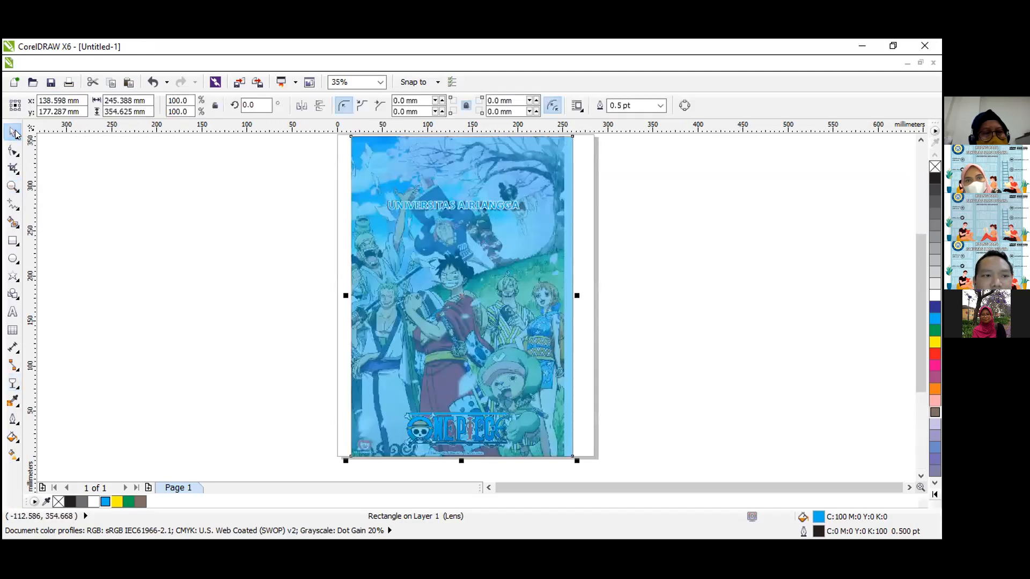
left_click(211, 270)
left_click(439, 290)
left_click(13, 384)
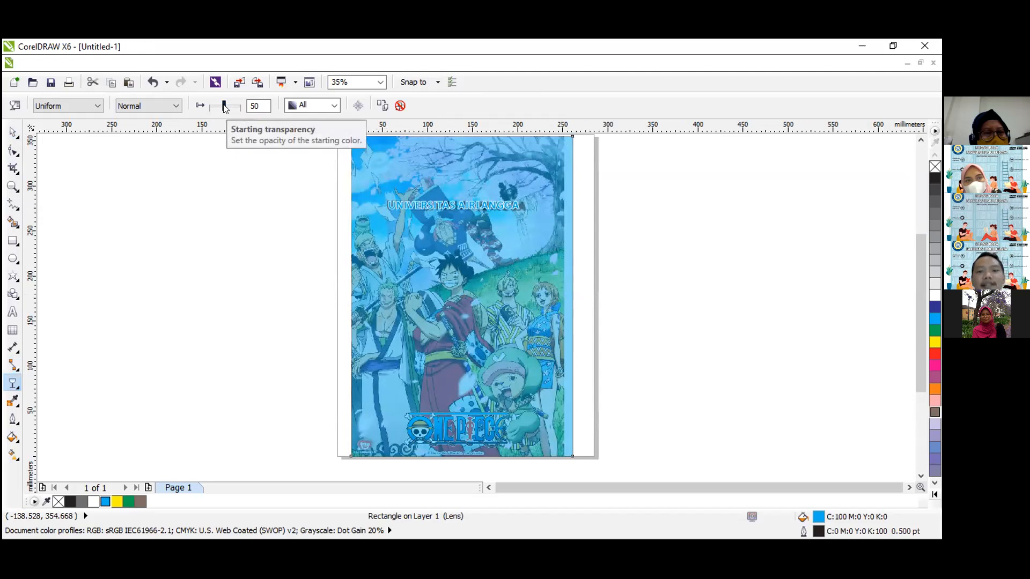
left_click_drag(225, 108, 213, 107)
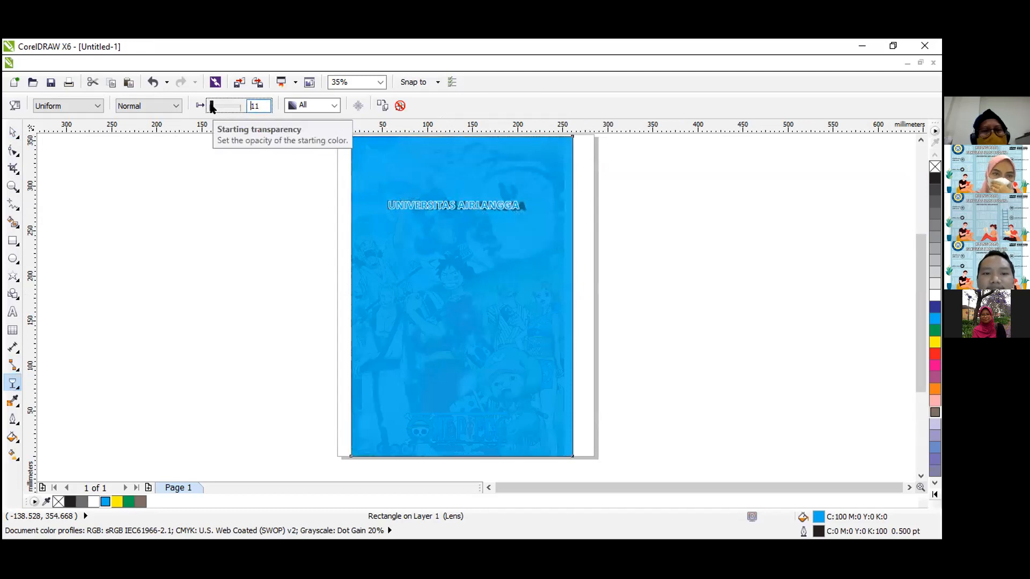
mouse_move(212, 107)
left_mouse_down()
mouse_move(236, 109)
mouse_move(212, 105)
mouse_move(227, 106)
left_mouse_up()
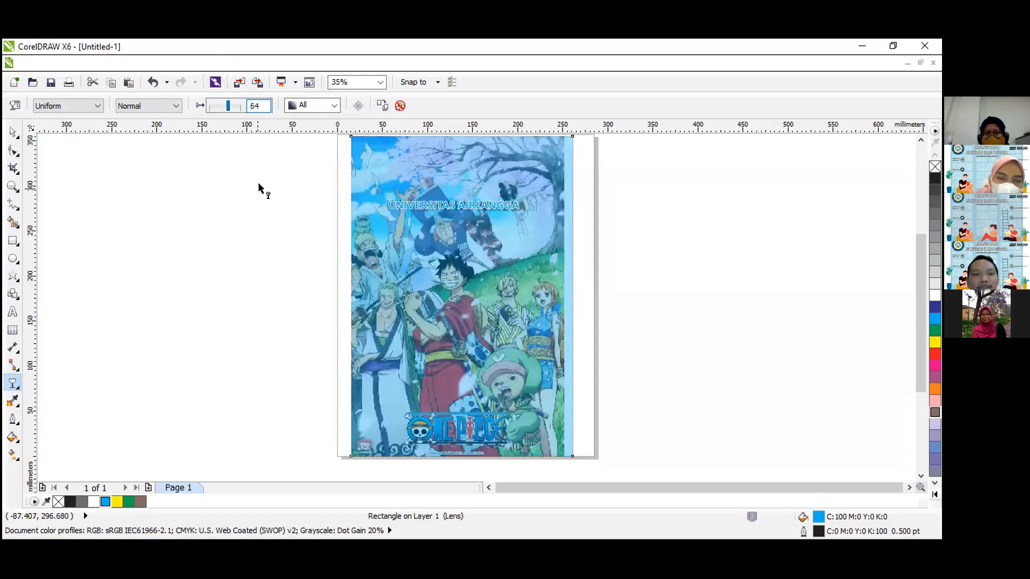
left_click(11, 131)
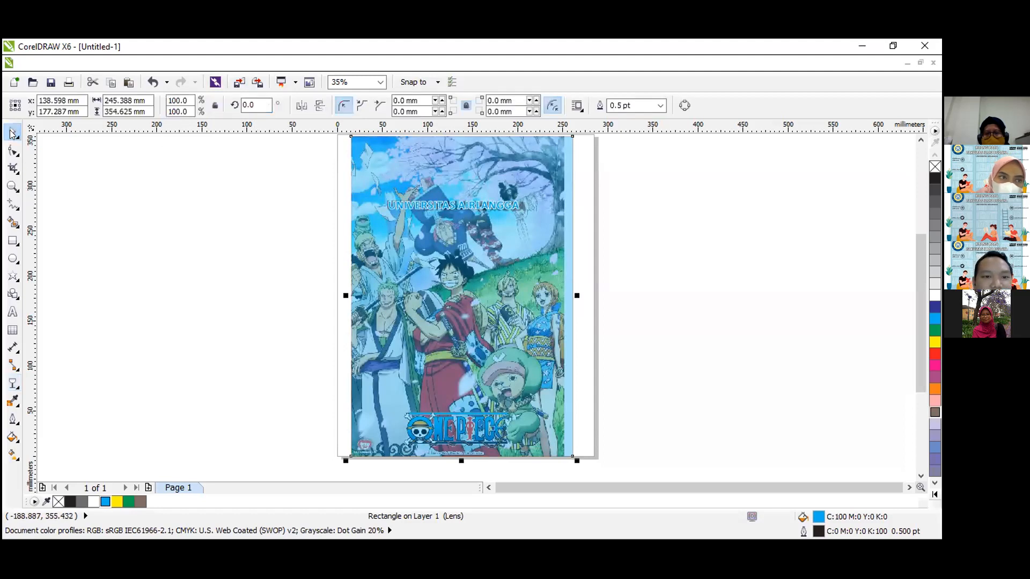
left_click(207, 241)
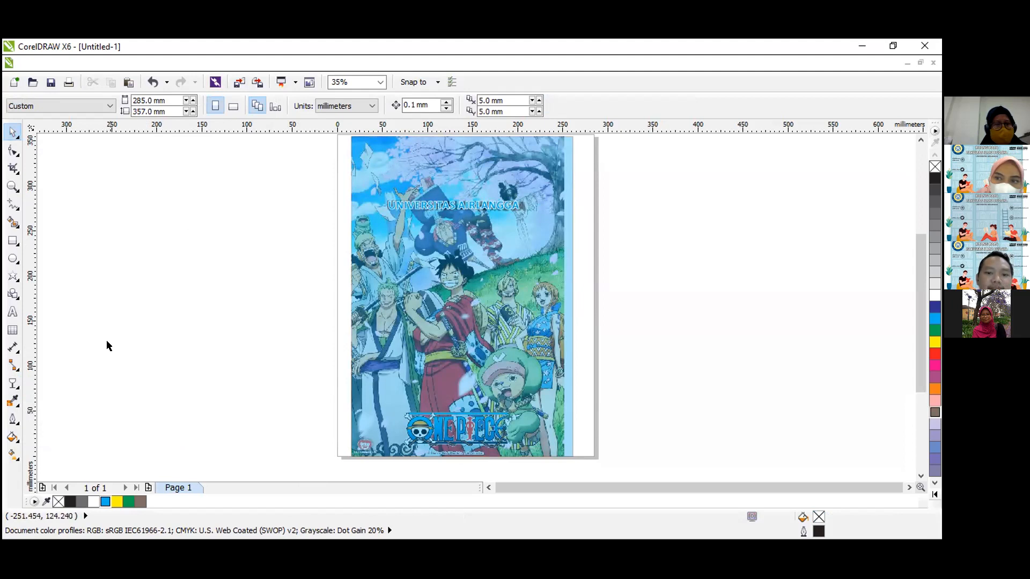
Move the transparent blue rectangle off the page to the empty area left of the bitmap, centred at about x -181 mm.
left_click(16, 388)
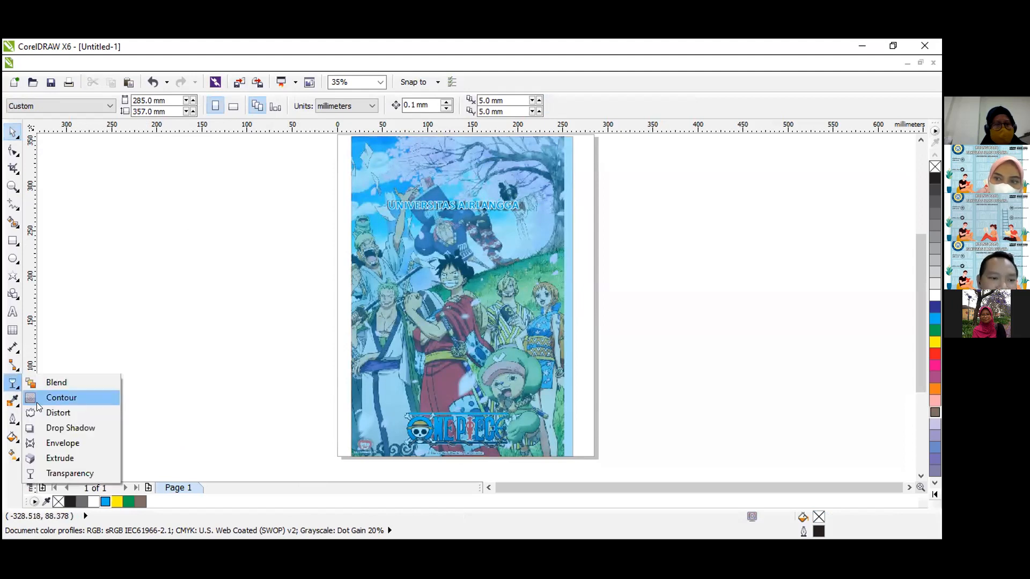
left_click(18, 426)
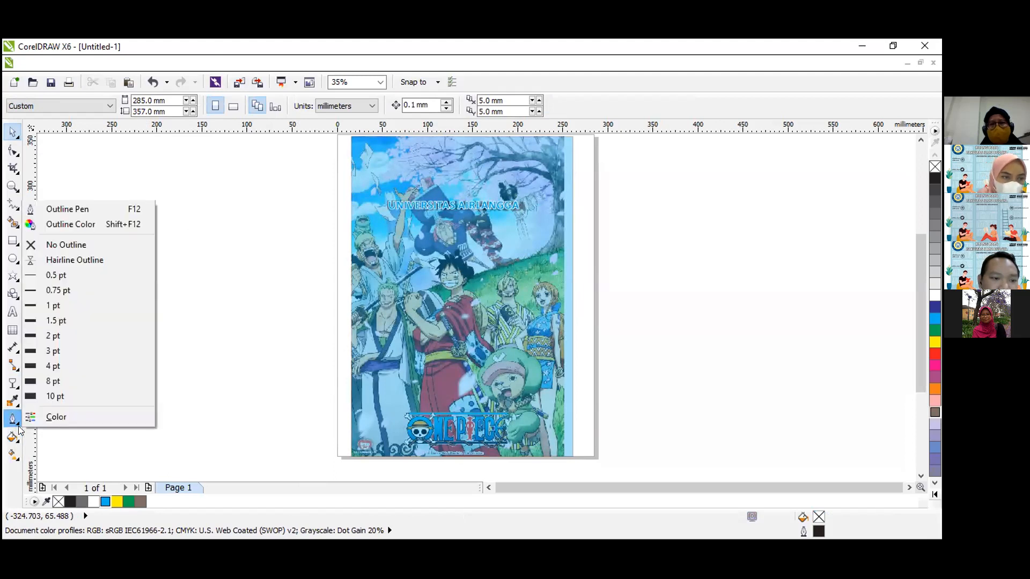
left_click(429, 362)
left_click_drag(464, 329, 171, 329)
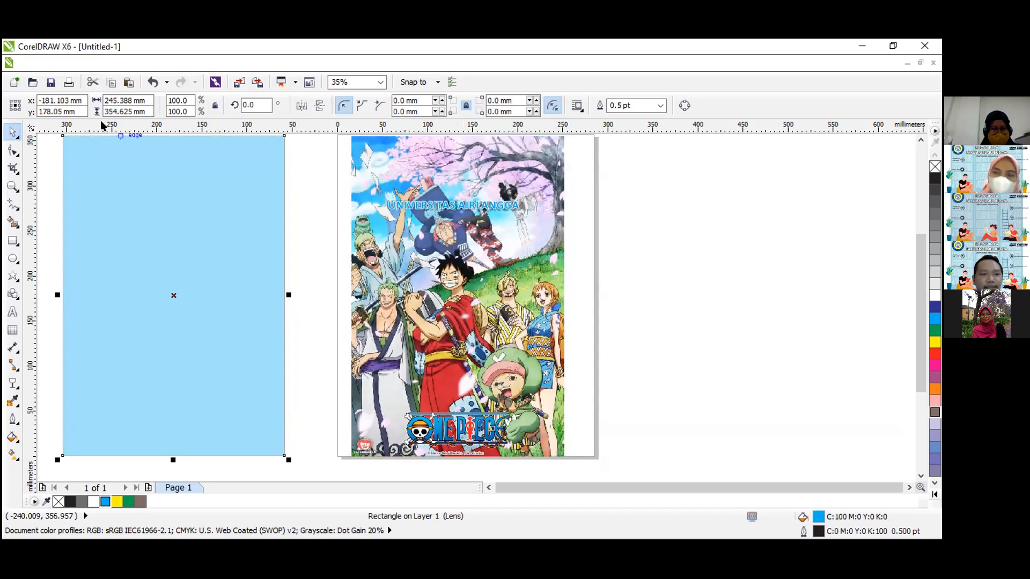
Remove the transparency from the blue rectangle by setting its transparency type to None.
left_click(56, 160)
left_click(89, 186)
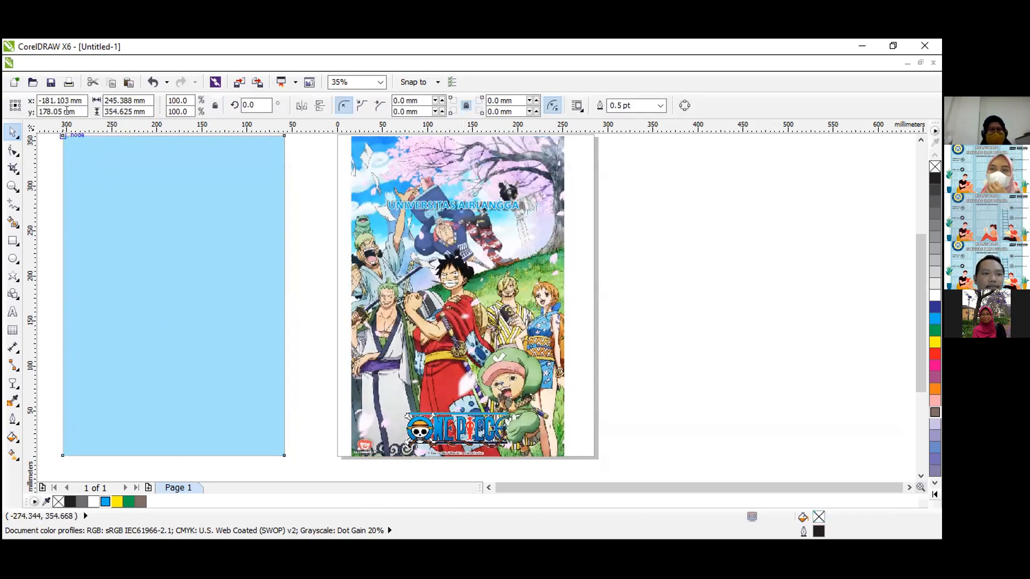
left_click(87, 186)
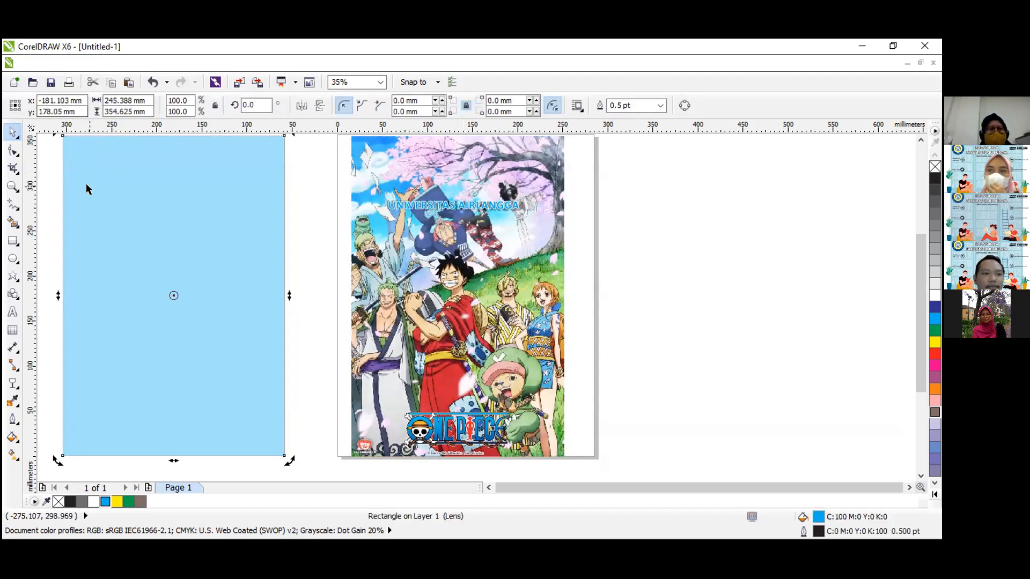
left_click(13, 383)
left_click(76, 105)
left_click(51, 115)
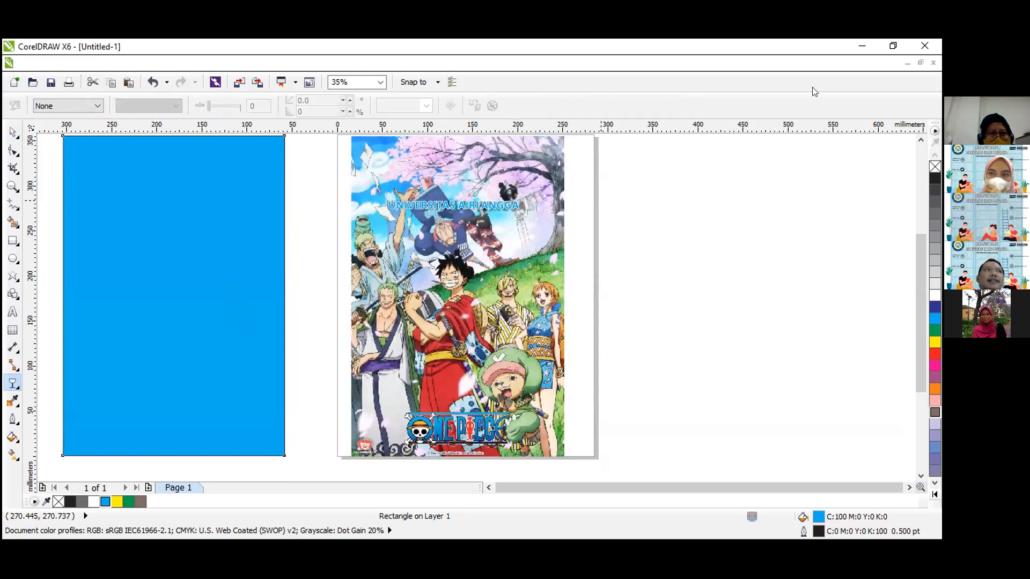
Try a 10% black fill on the large rectangle, and set the fill to 20% black.
left_click(18, 440)
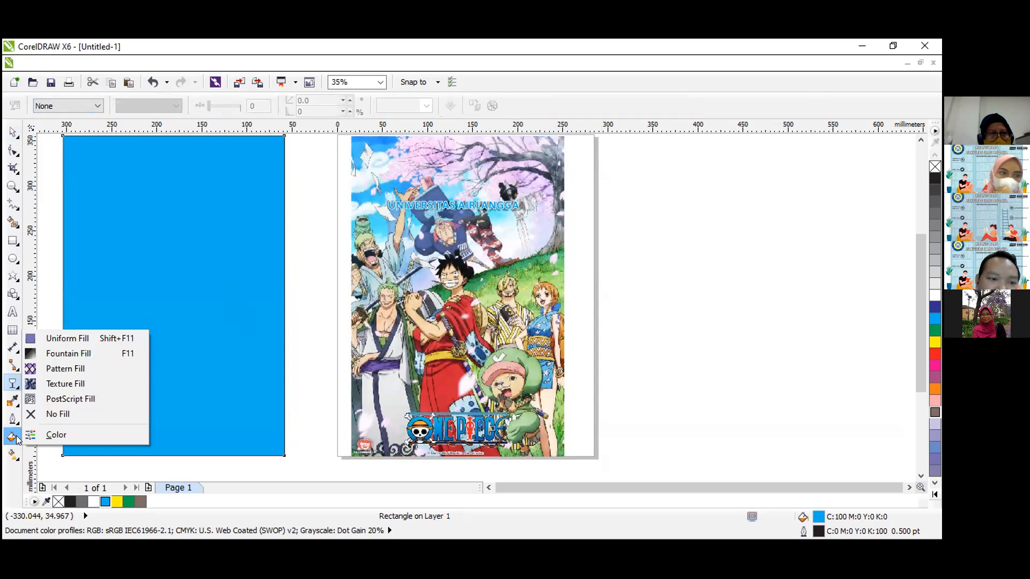
left_click(12, 128)
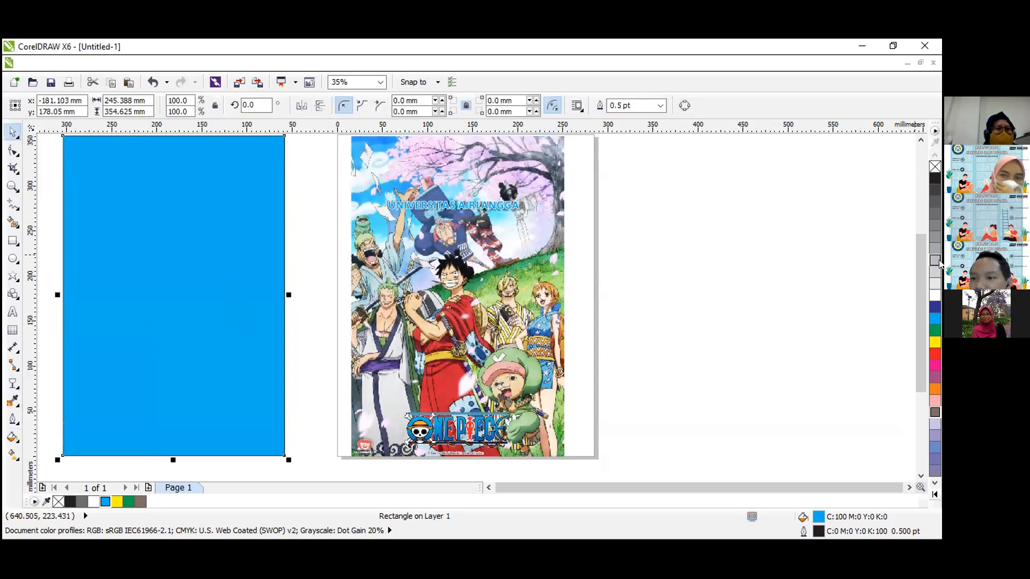
left_click(936, 261)
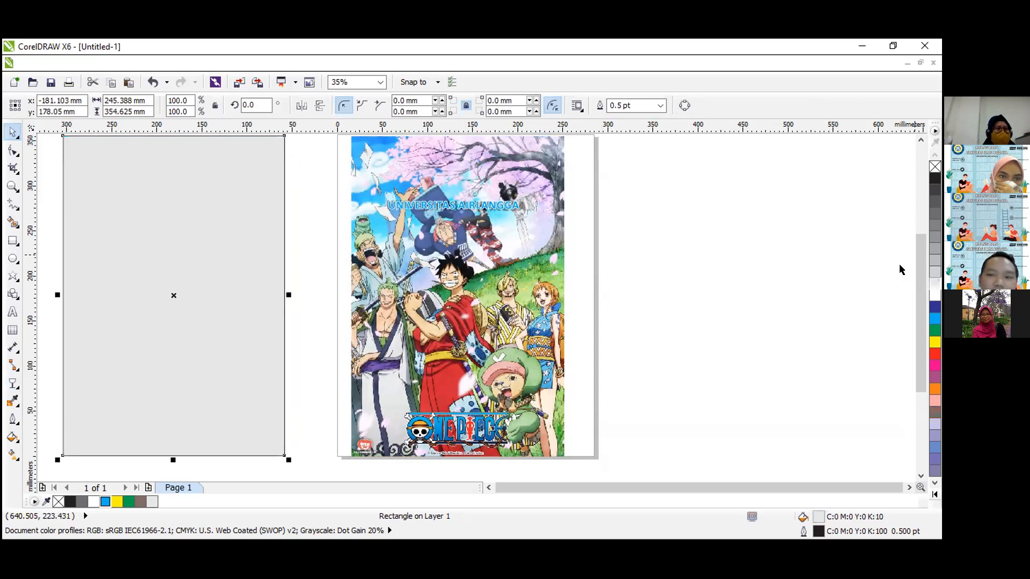
left_click(931, 263)
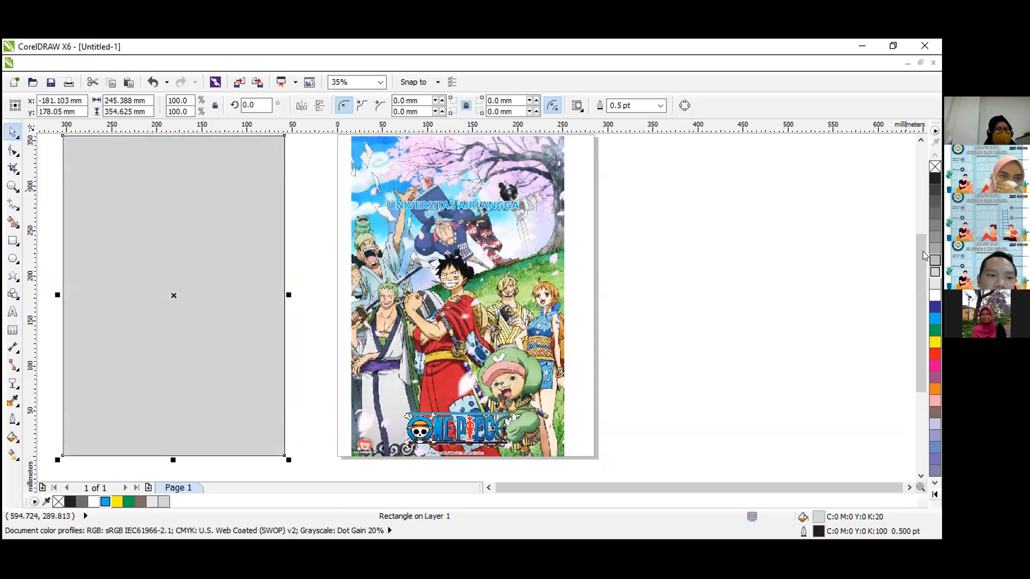
Apply a Radial two-color fountain fill from 20% black to white to the large rectangle.
left_click(13, 439)
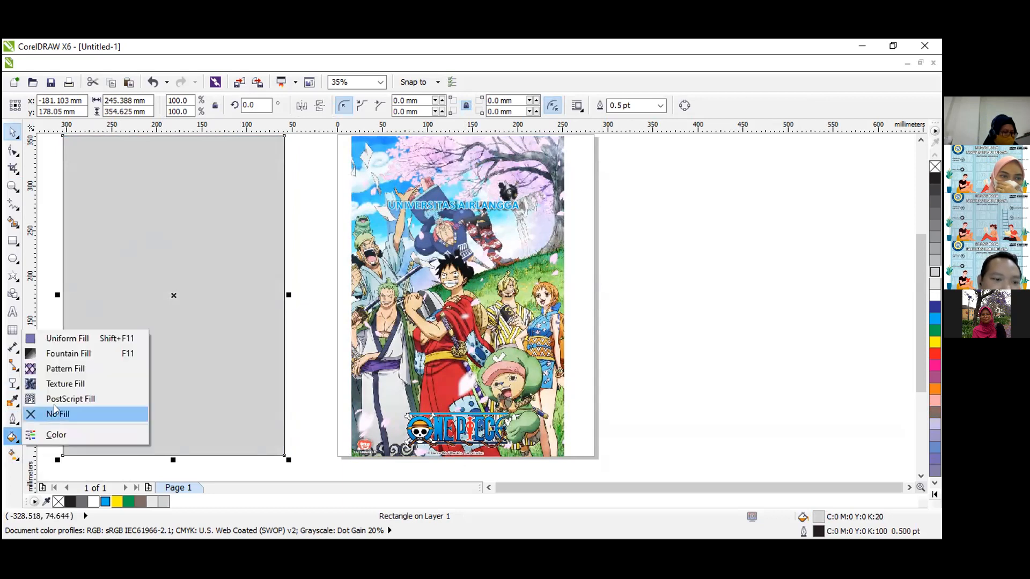
left_click(80, 353)
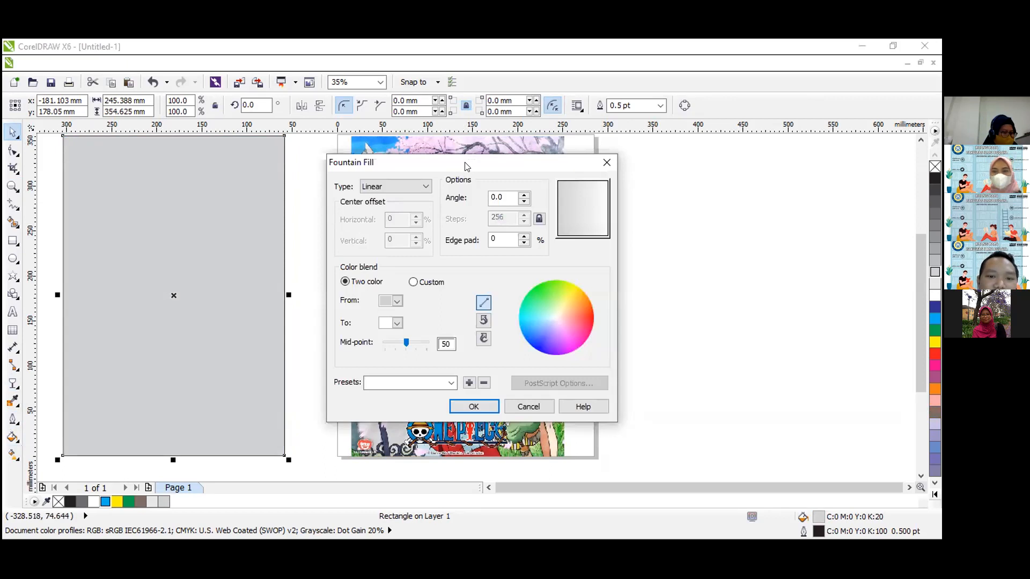
left_click_drag(466, 166, 354, 151)
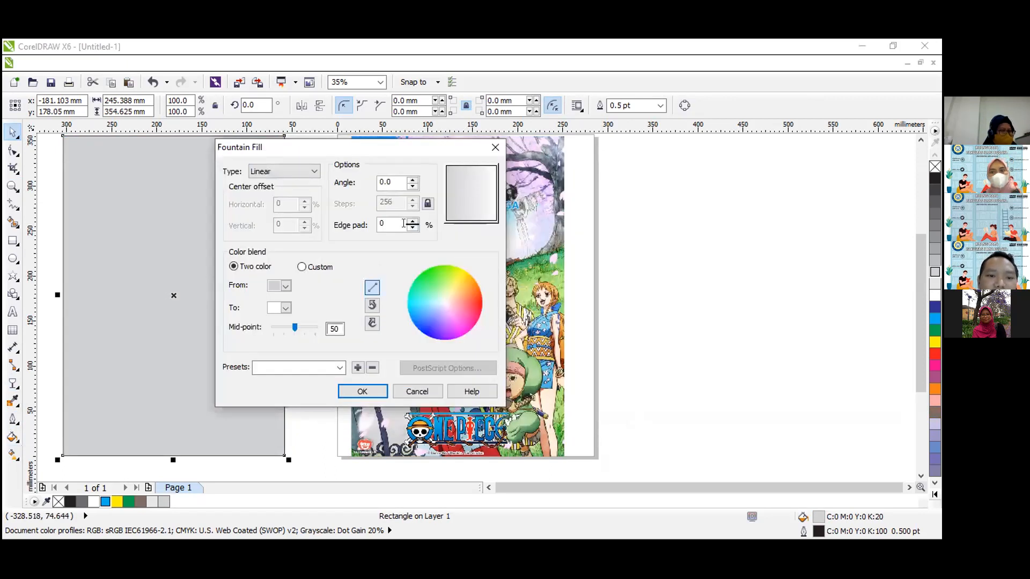
left_click(302, 172)
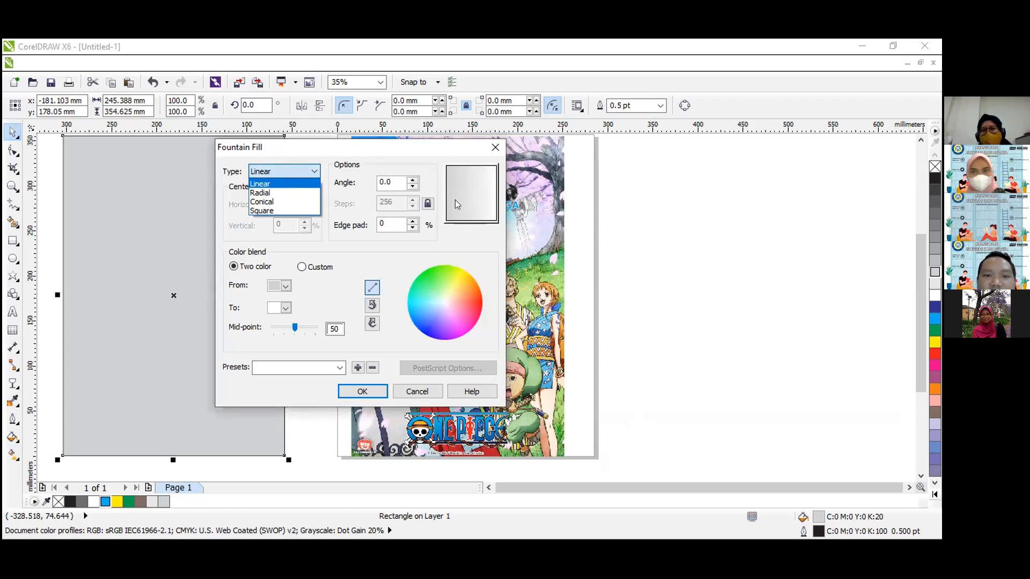
left_click(289, 193)
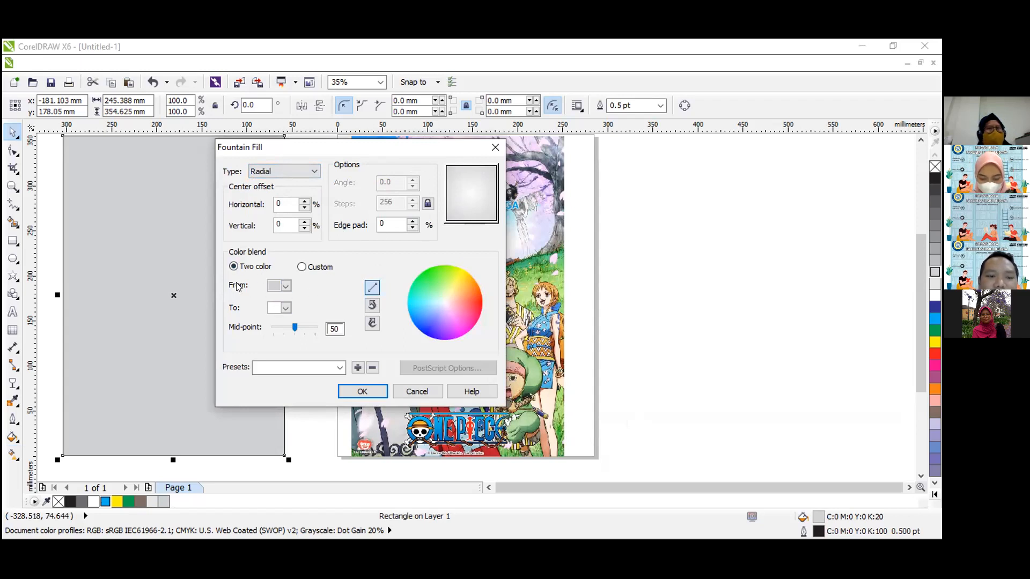
left_click(273, 310)
left_click(273, 309)
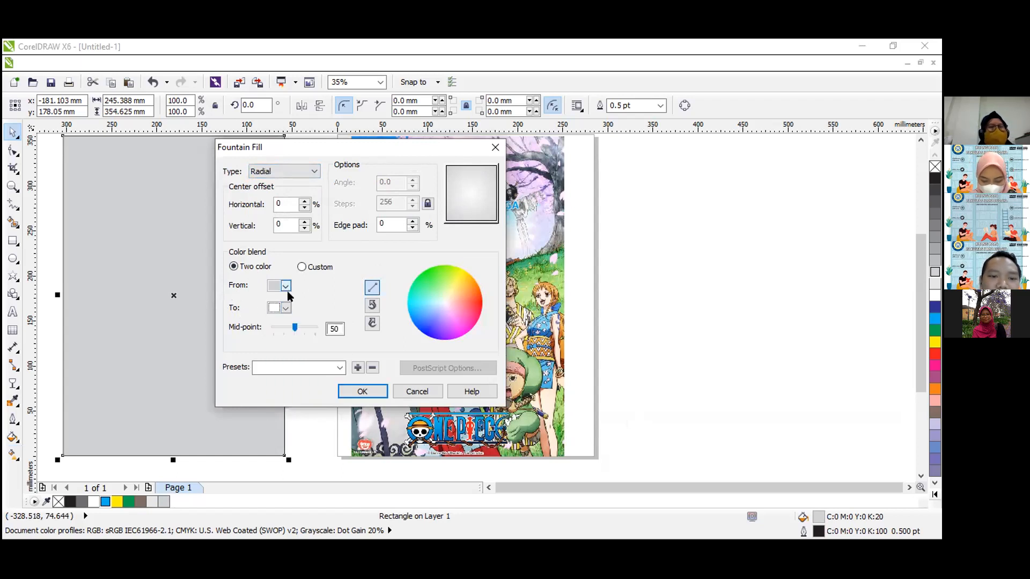
left_click(285, 286)
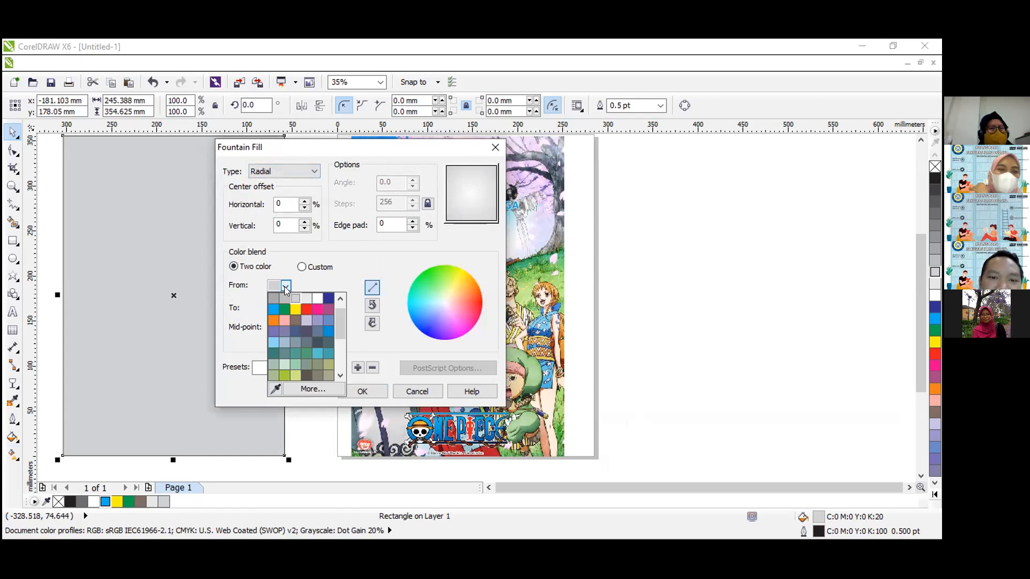
left_click(284, 287)
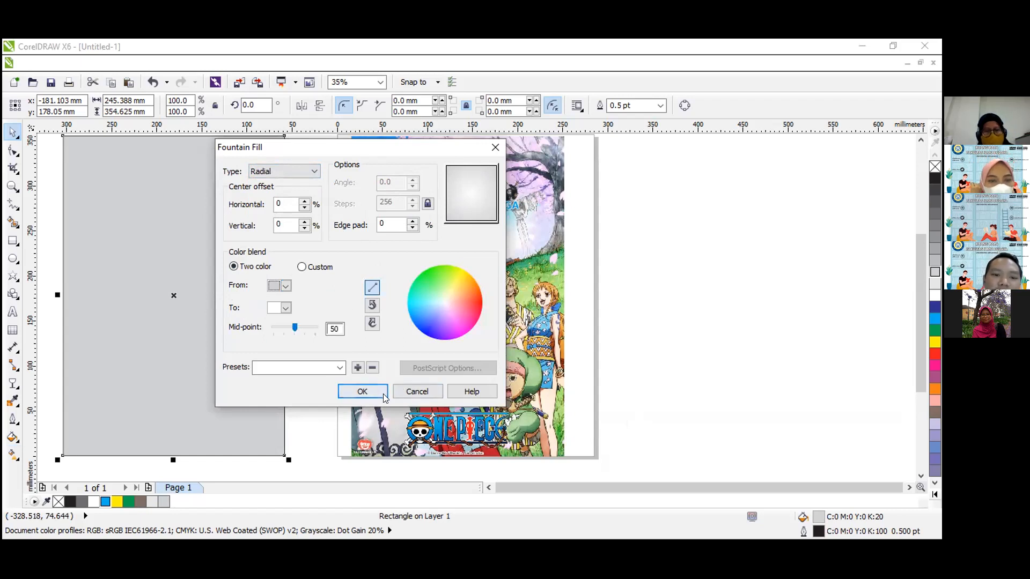
left_click(362, 391)
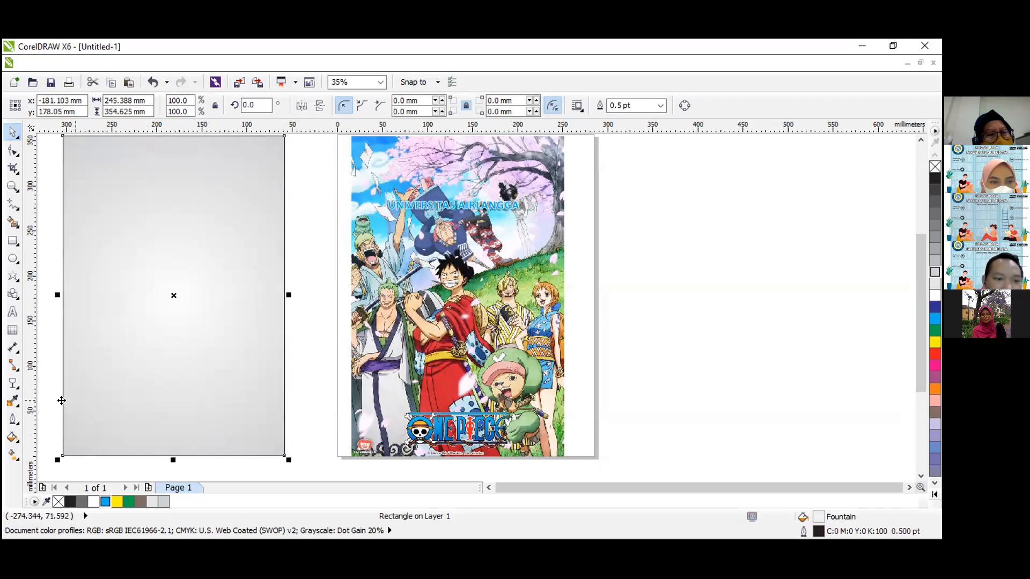
Set the large rectangle's fountain fill to Linear with an angle of about 94.4 degrees.
left_click(18, 441)
left_click(64, 354)
left_click(395, 186)
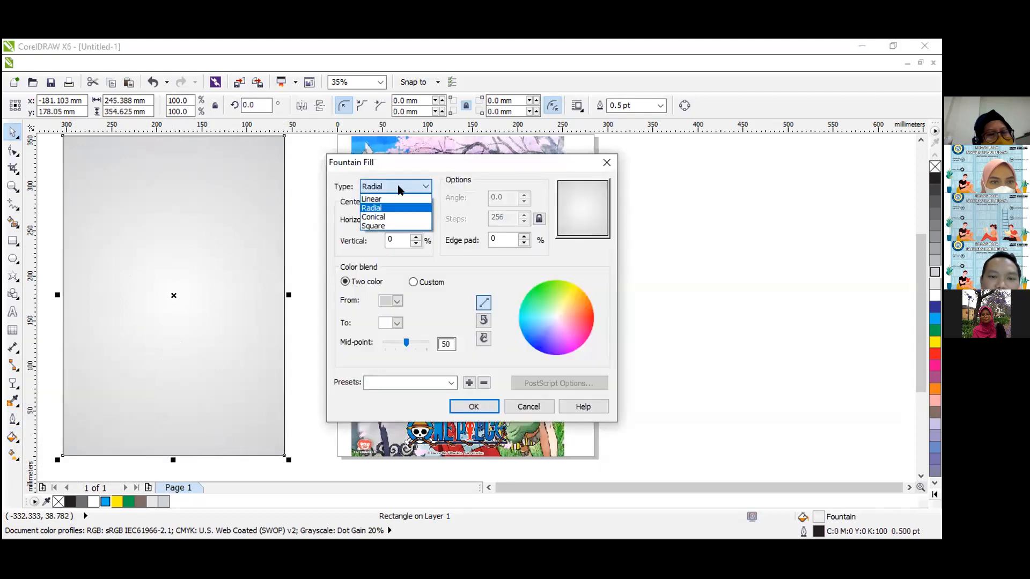
left_click(397, 198)
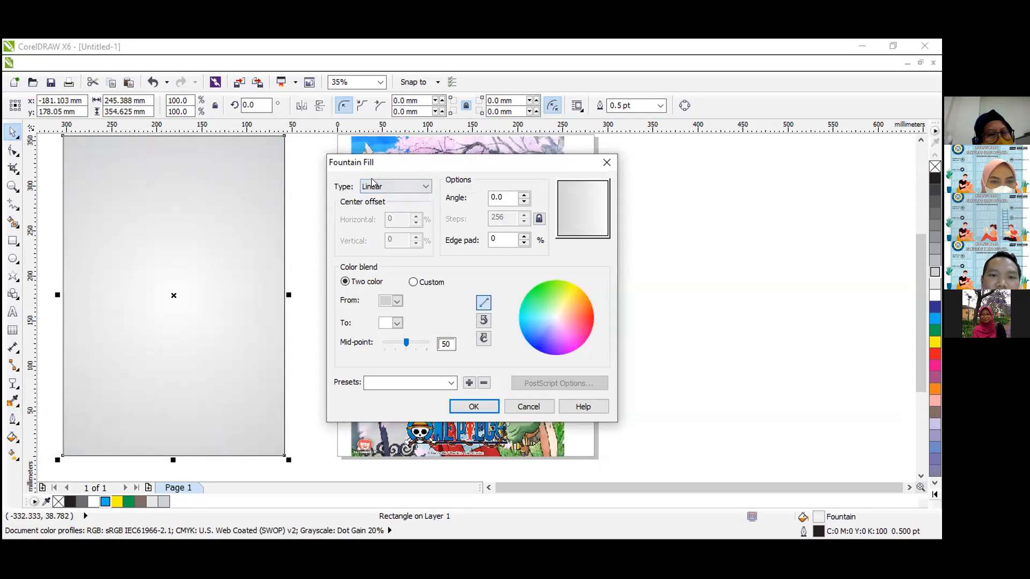
left_click_drag(423, 162, 236, 192)
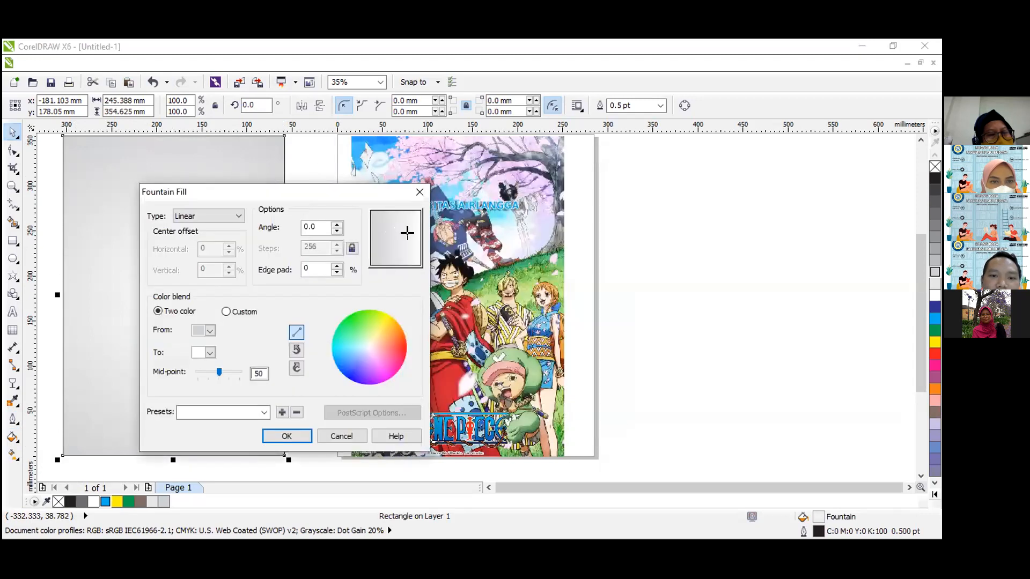
left_click_drag(408, 232, 397, 199)
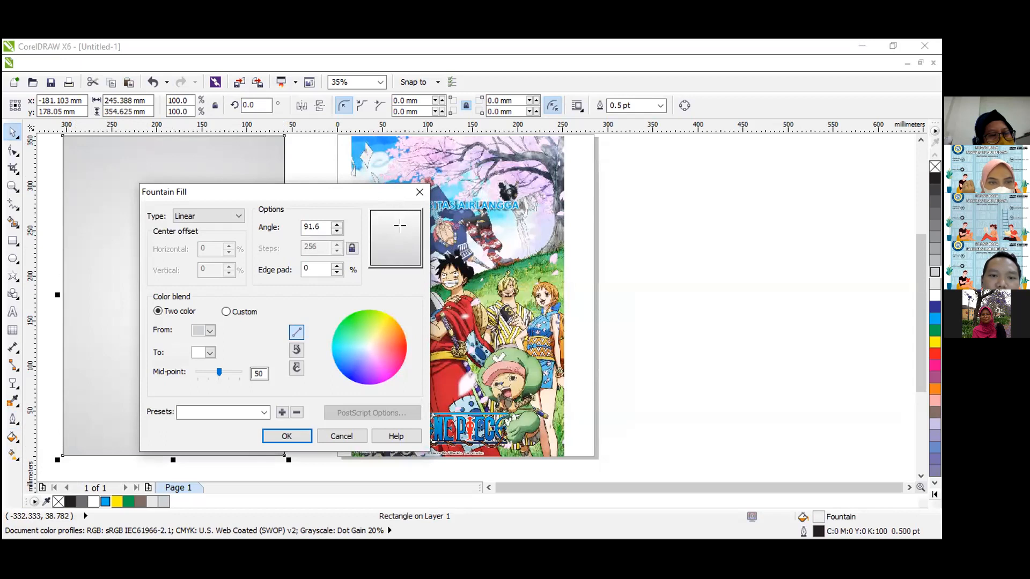
left_click_drag(402, 210, 394, 141)
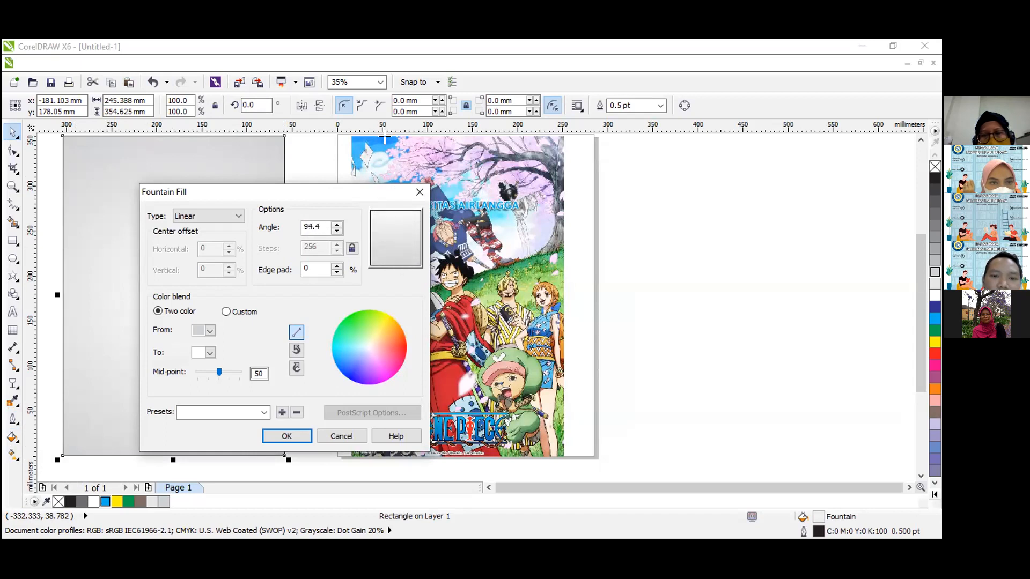
left_click(287, 436)
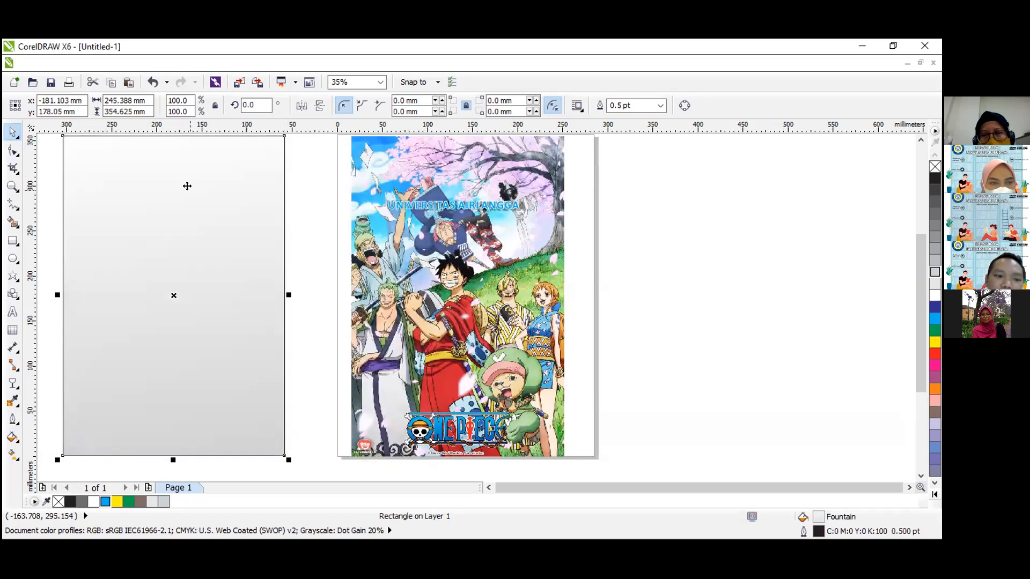
left_click(322, 344)
left_click(157, 400)
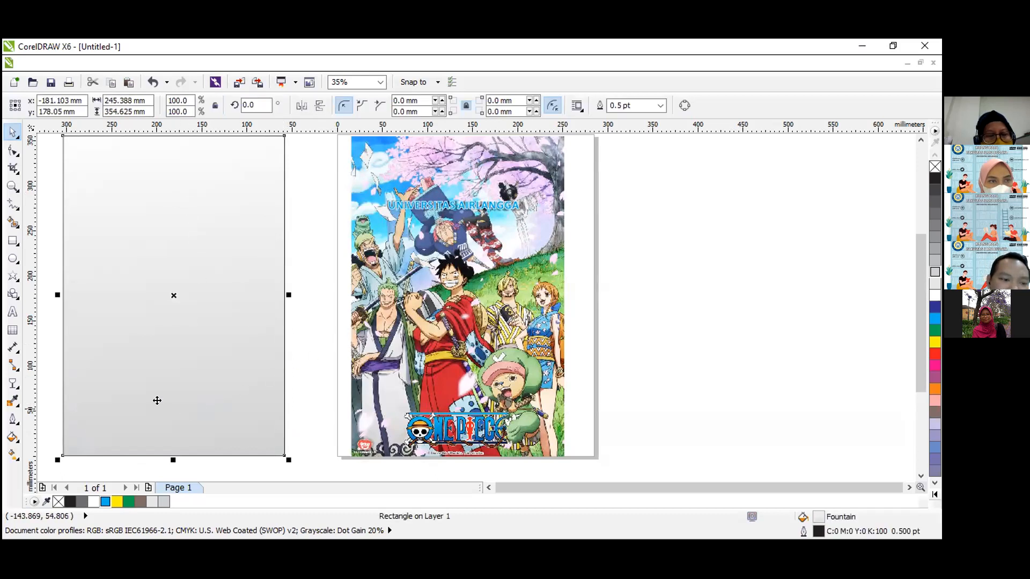
left_click(17, 446)
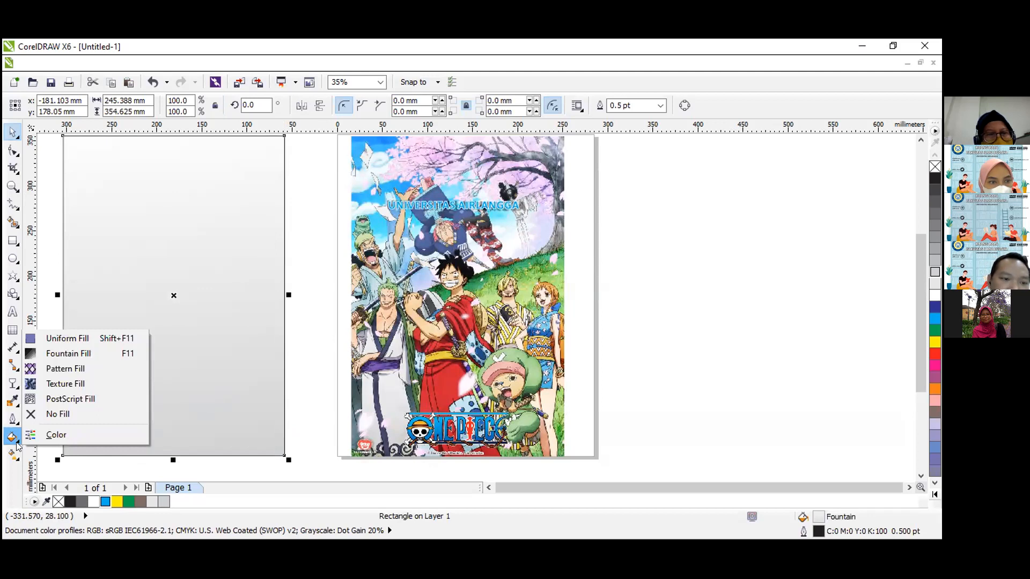
left_click(69, 339)
left_click(345, 190)
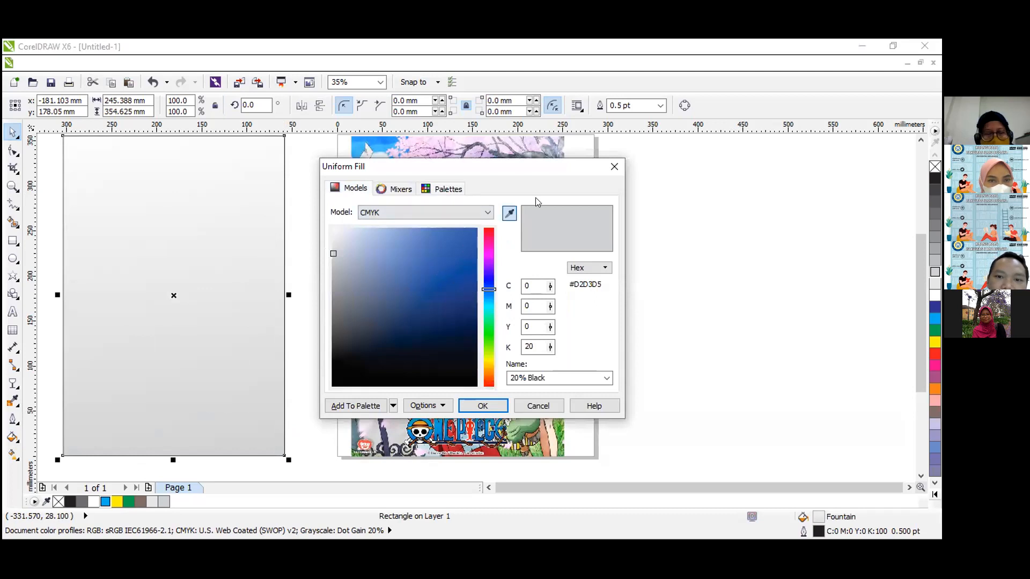
left_click_drag(603, 171, 485, 215)
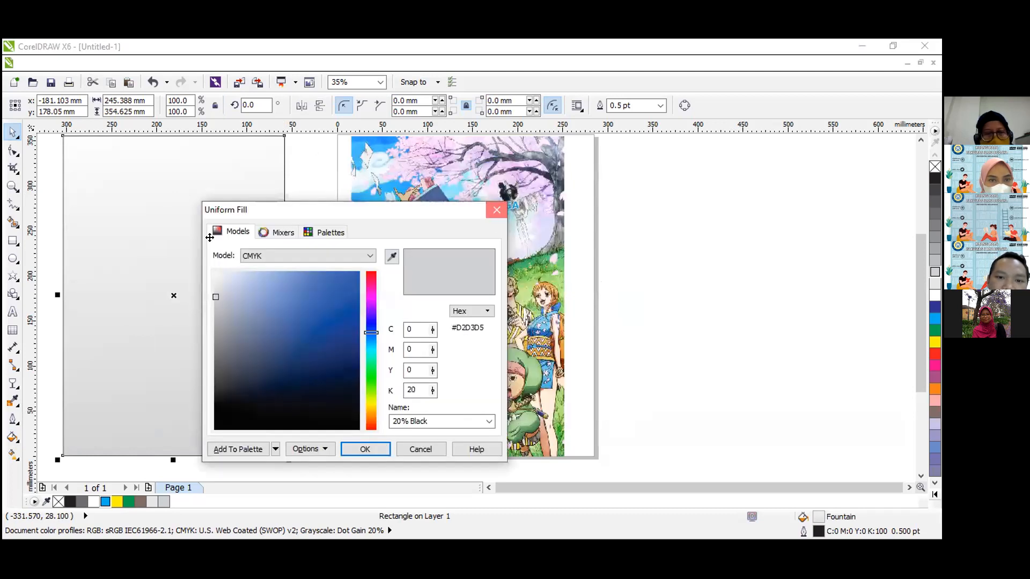
left_click(491, 208)
Draw a square of about 83 × 83 mm between the gradient rectangle and the bitmap.
left_click(13, 241)
left_click_drag(261, 249, 337, 324)
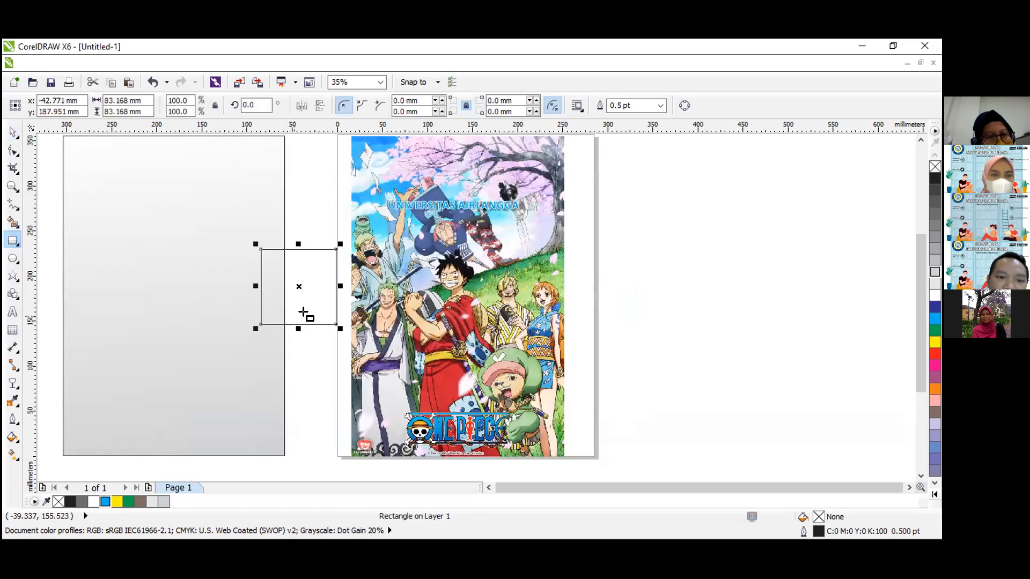
left_click(12, 437)
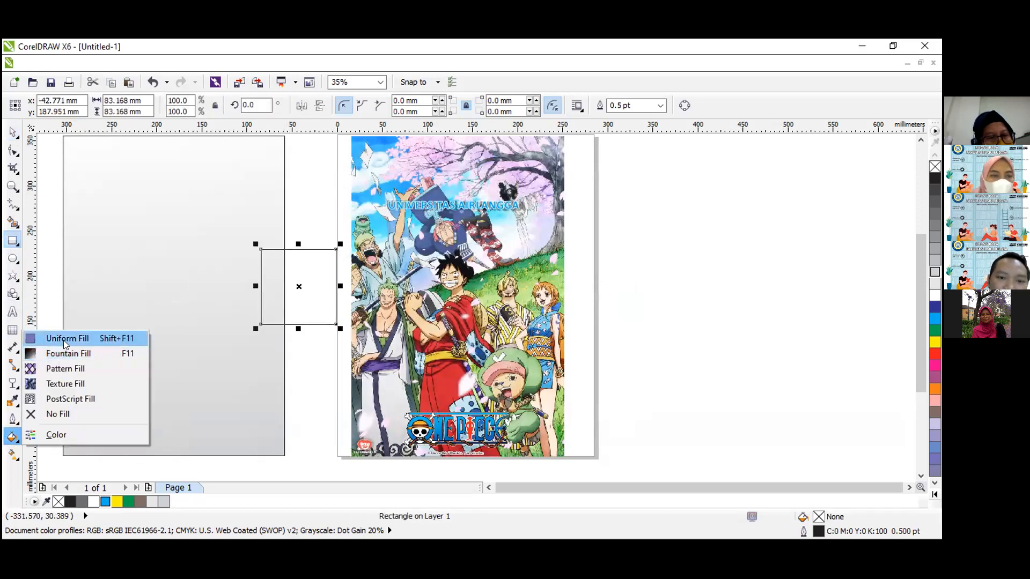
left_click(63, 340)
left_click(487, 205)
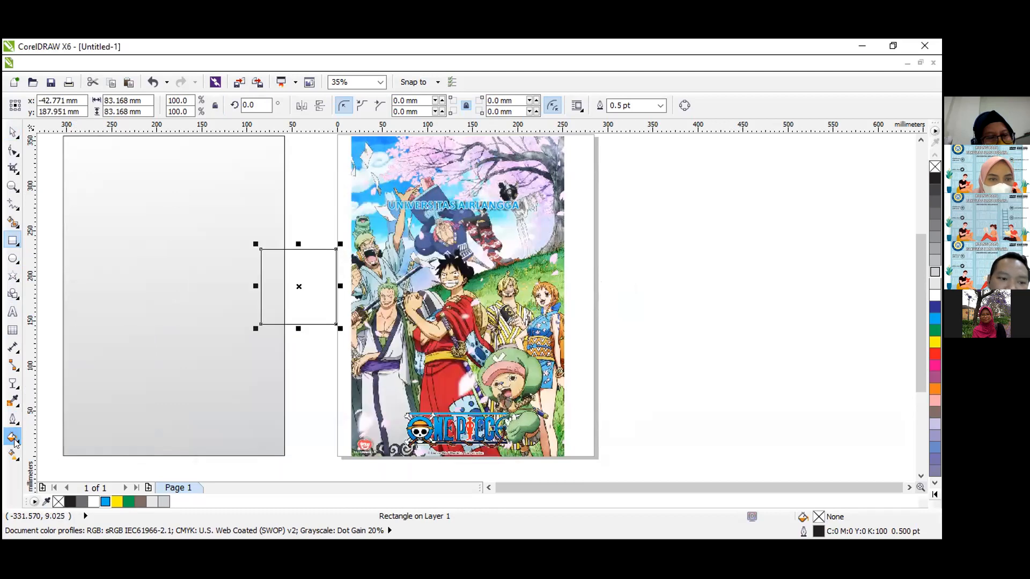
Apply a uniform fill to the square using the light green #A8DDB1 sampled from the bitmap.
left_click(13, 438)
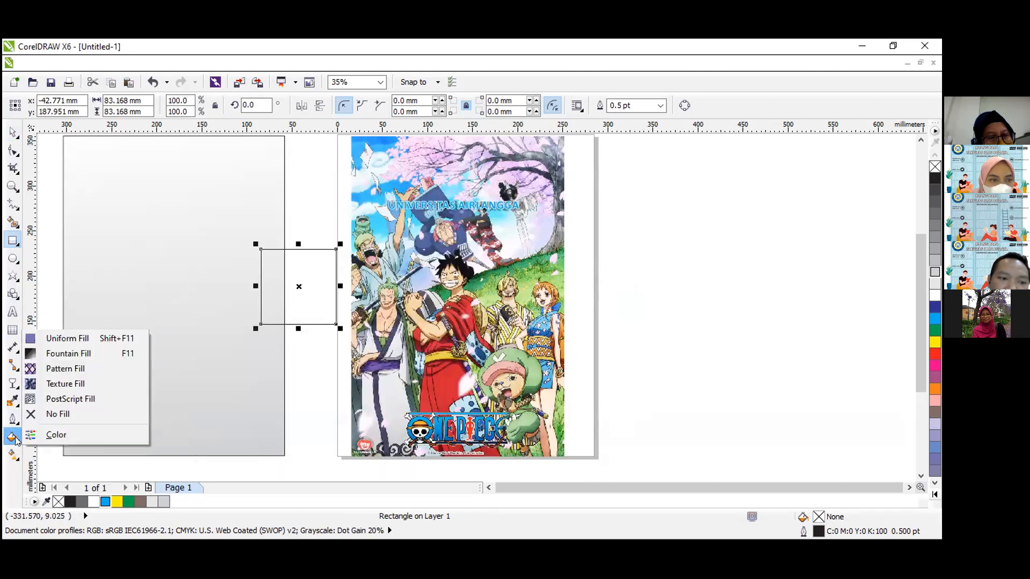
left_click(74, 343)
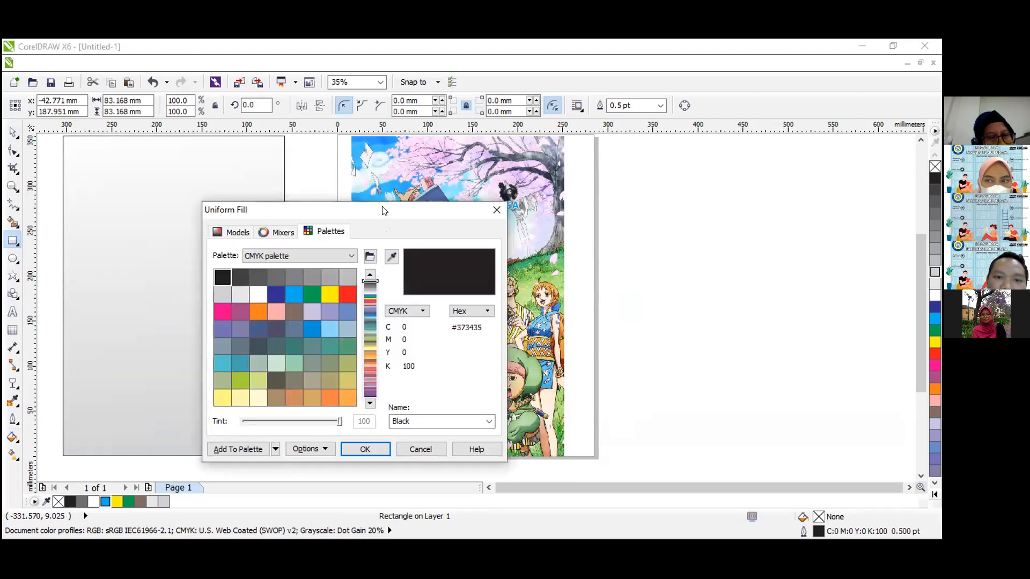
left_click_drag(384, 209, 379, 224)
left_click_drag(242, 213, 134, 364)
left_click(282, 411)
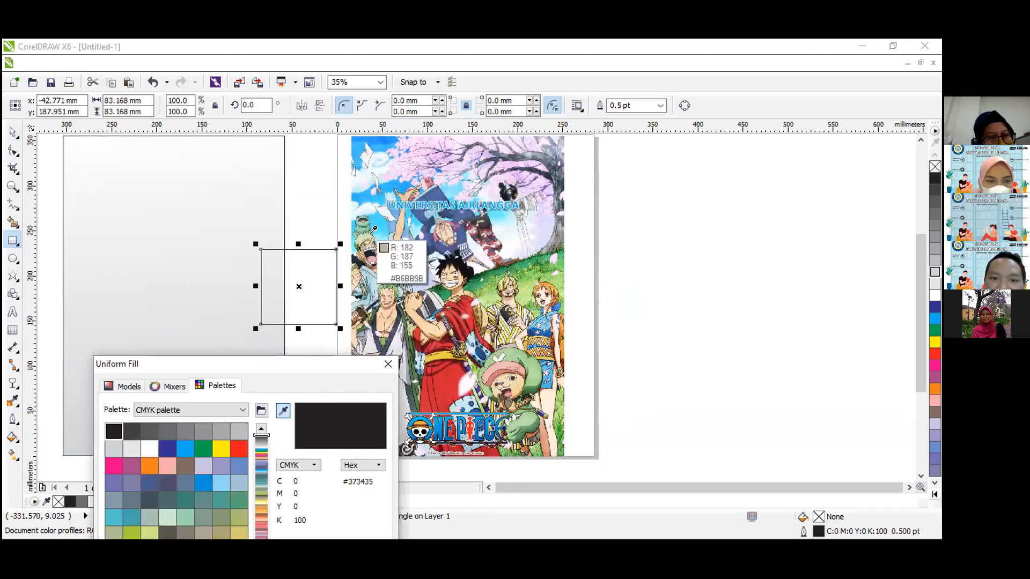
left_click(366, 224)
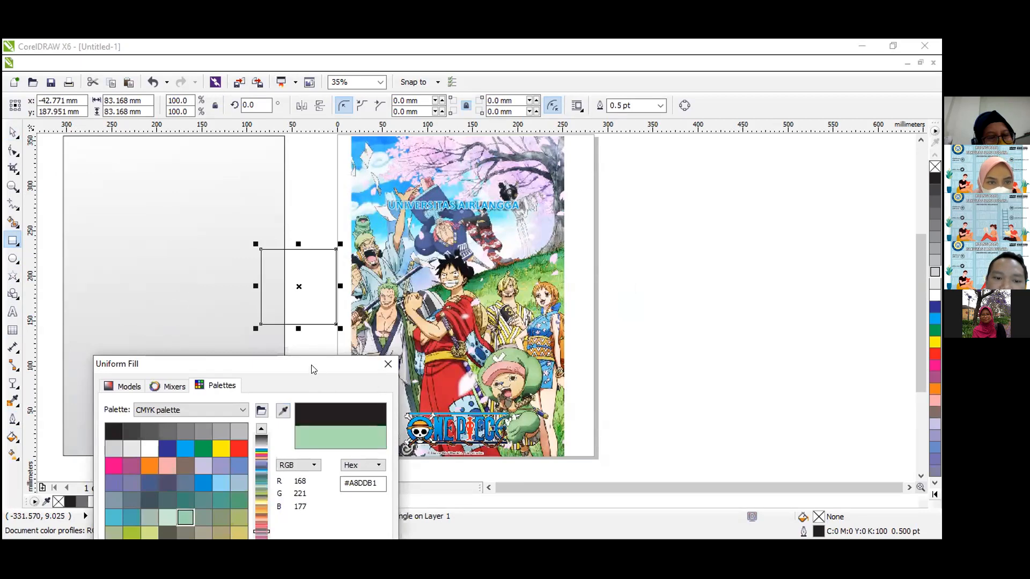
left_click_drag(314, 370, 257, 279)
left_click(202, 514)
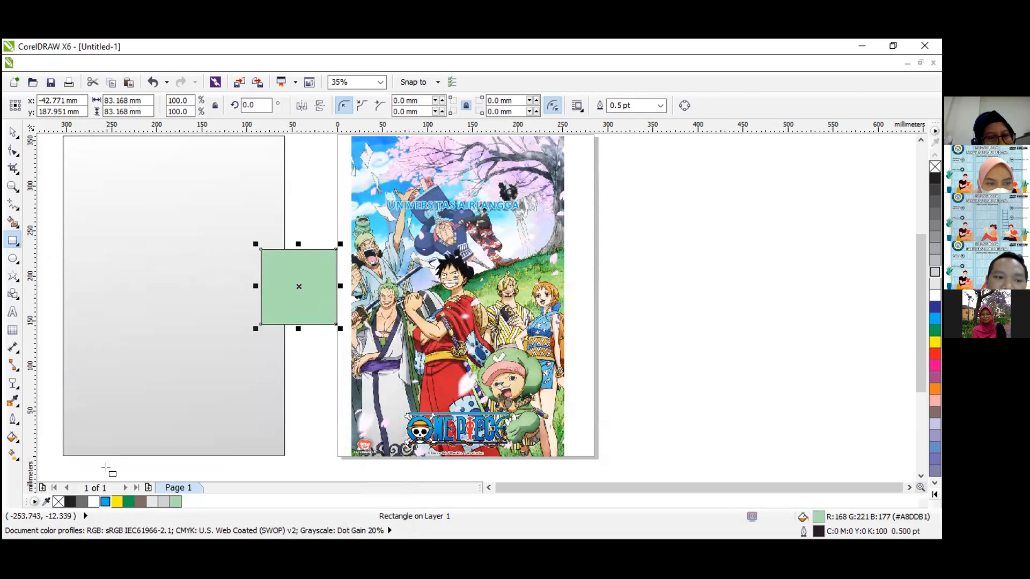
Sample the skin tone #F9D7BC from the bitmap with the Color Eyedropper and apply it to the square.
left_click(12, 401)
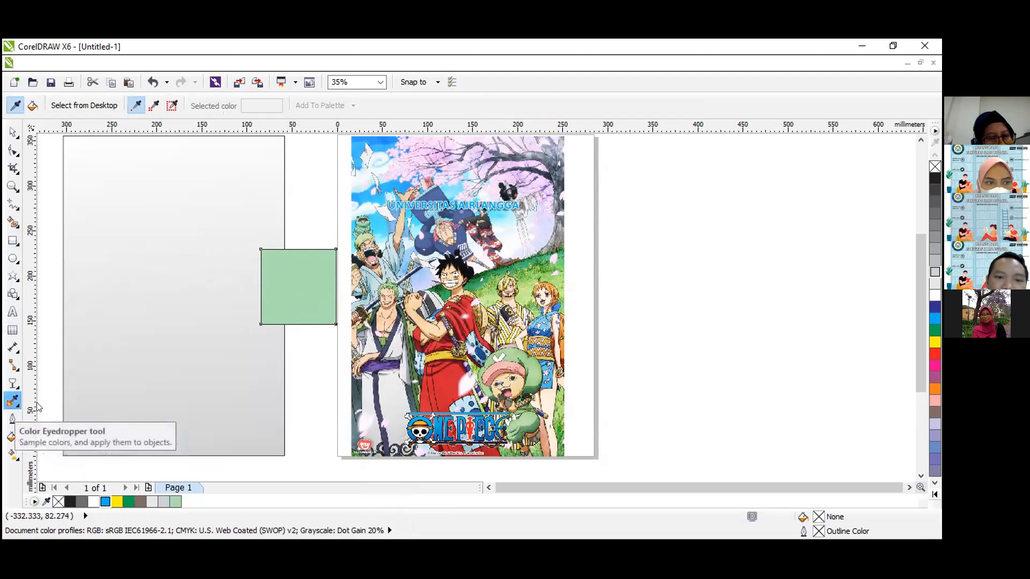
left_click(384, 326)
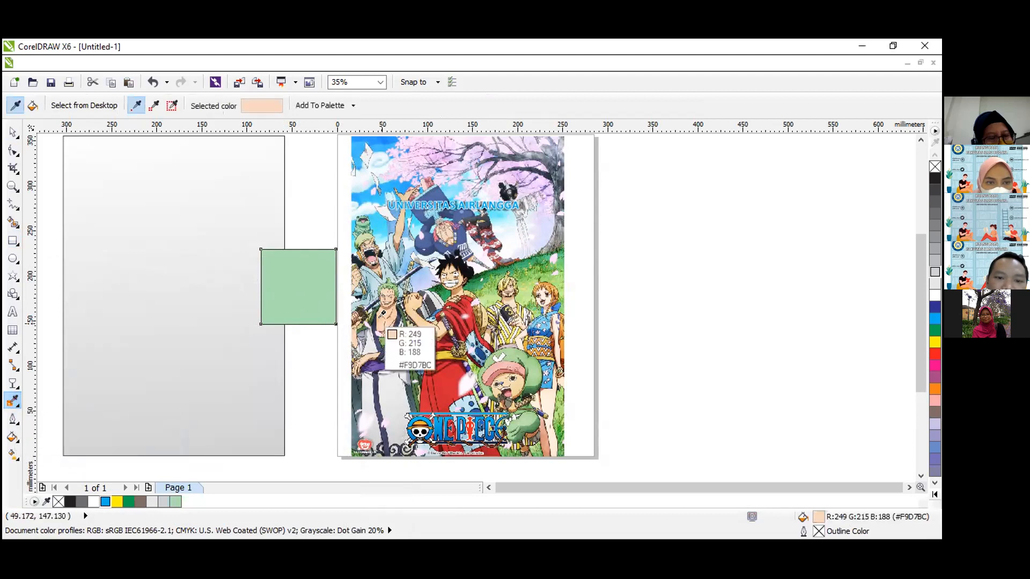
left_click(285, 281)
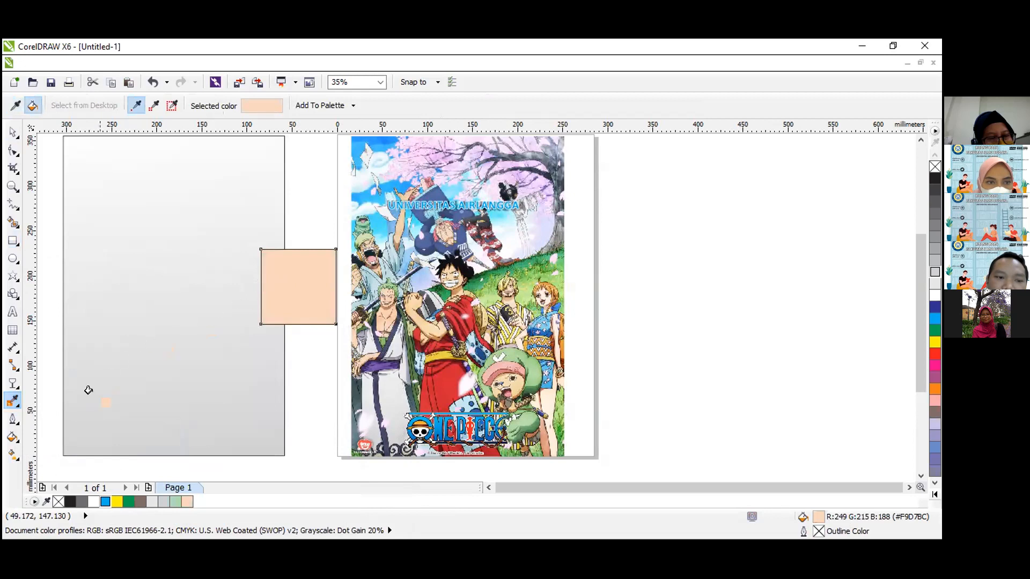
Sample the light pink #FFCFFF from the bitmap's blossoms with the Color Eyedropper and fill the square with it.
left_click(14, 402)
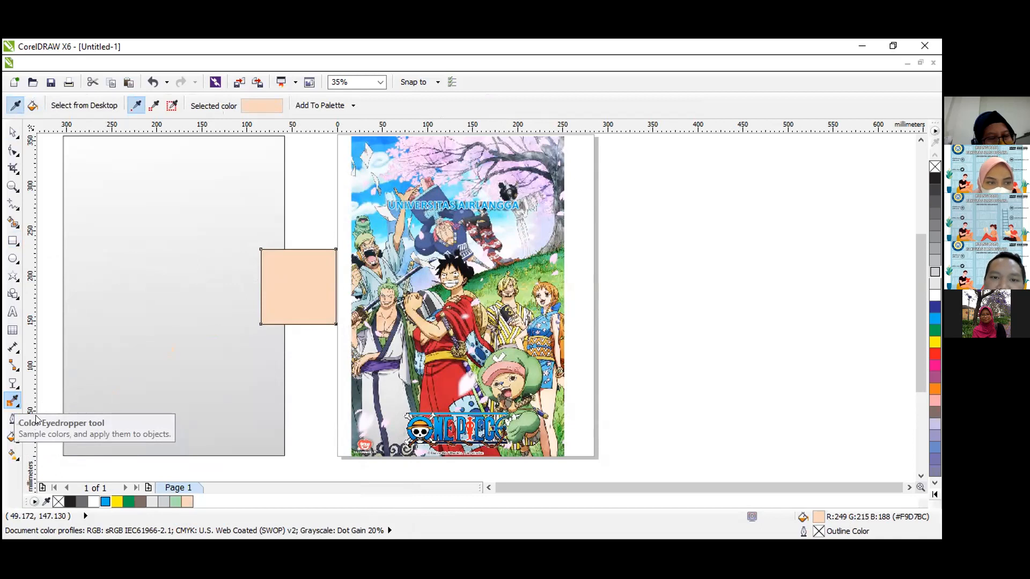
left_click(358, 182)
left_click(277, 269)
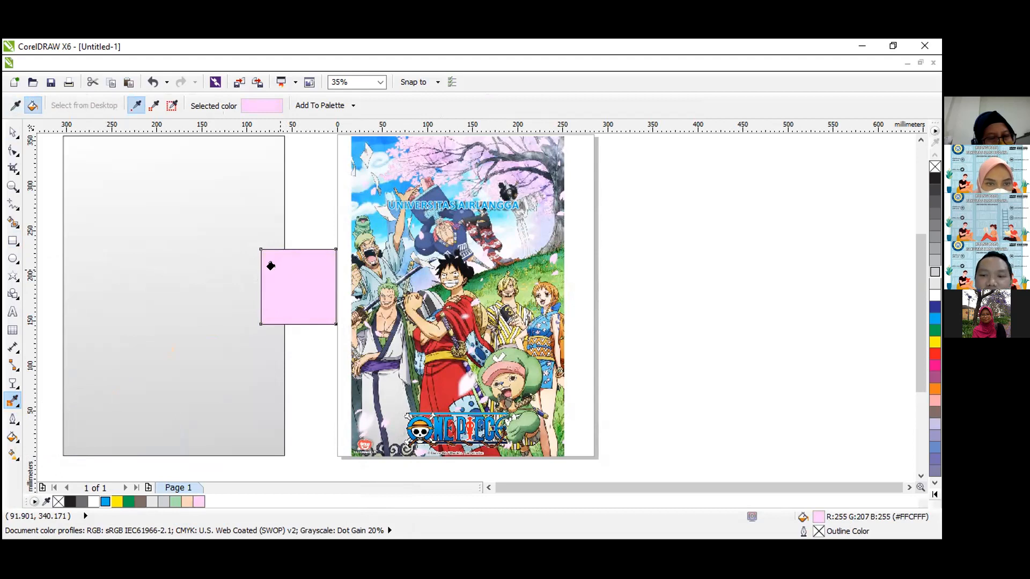
Delete the pink square and the large gradient rectangle beside the page.
left_click(13, 133)
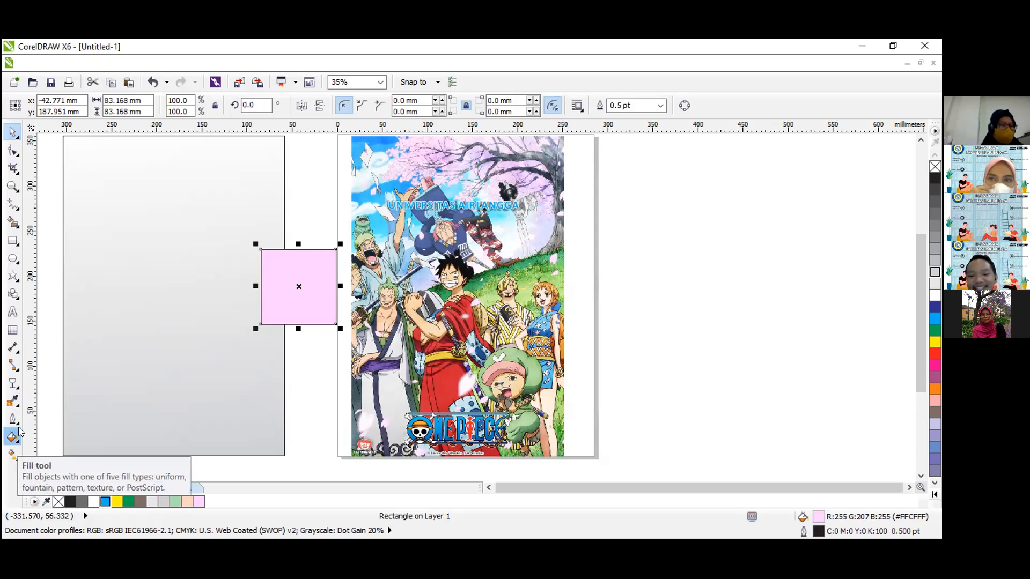
key("Delete")
left_click(152, 338)
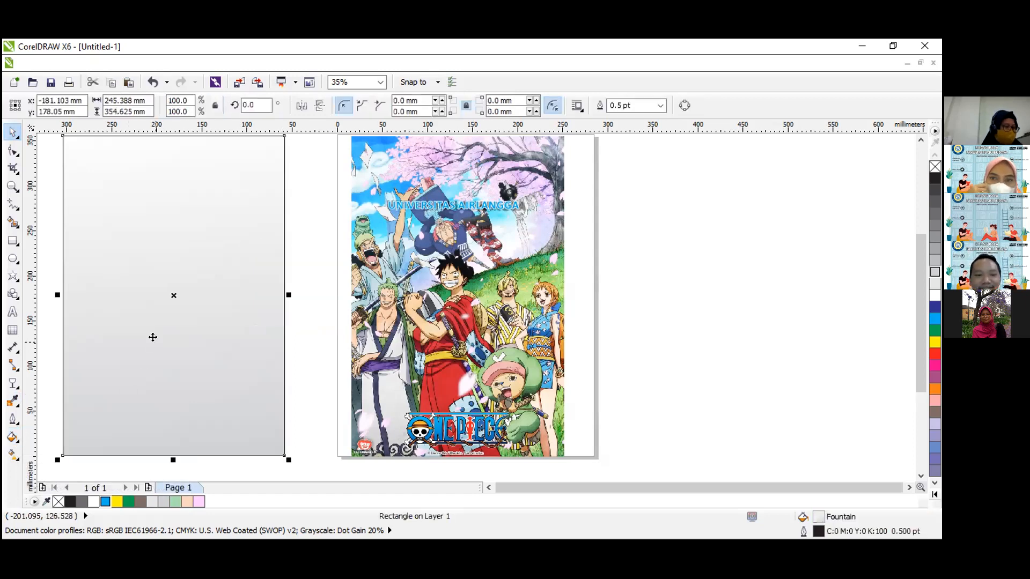
key("Delete")
Delete the poster bitmap and the remaining artwork to clear the page.
left_click(464, 304)
left_click_drag(446, 314, 265, 326)
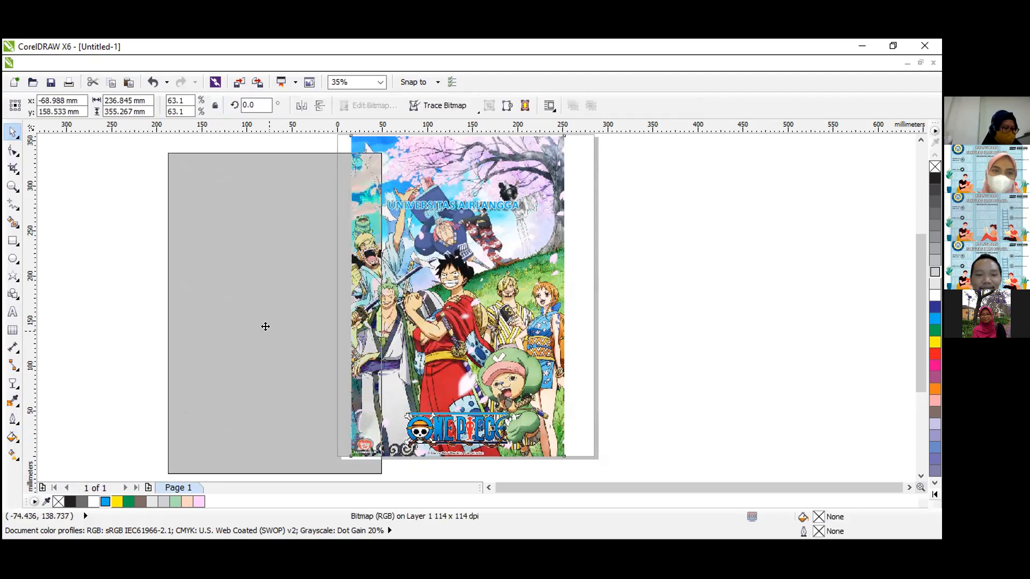
key("Delete")
left_click_drag(538, 232, 538, 231)
key("Delete")
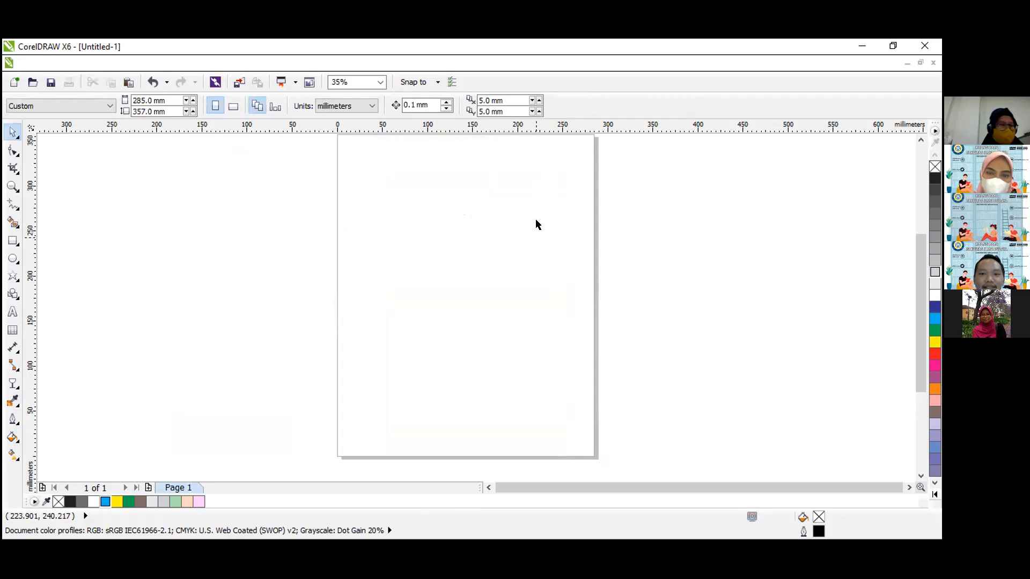
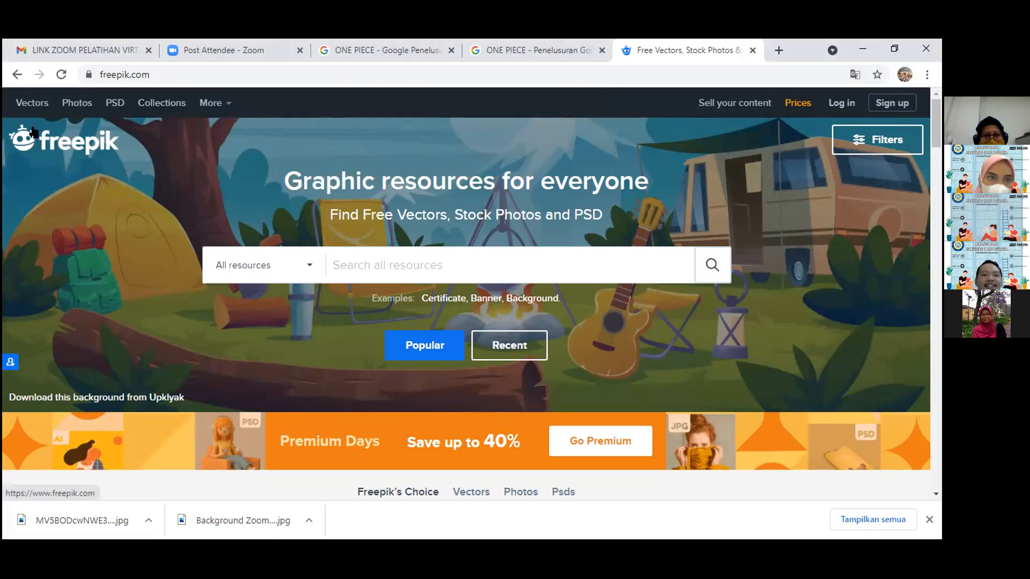
Search all Freepik resources for "indonesia".
left_click(379, 265)
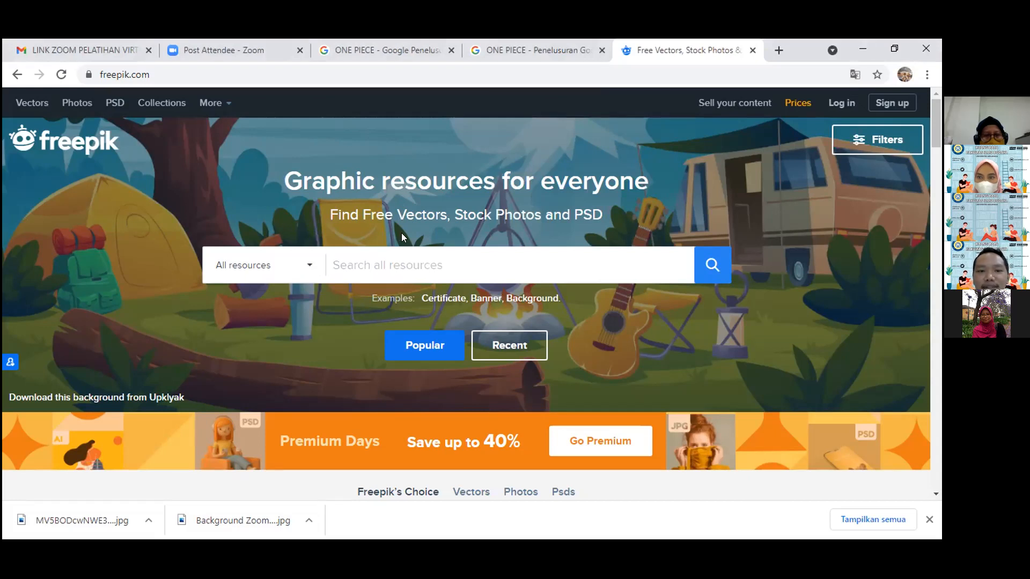
type("indonesia")
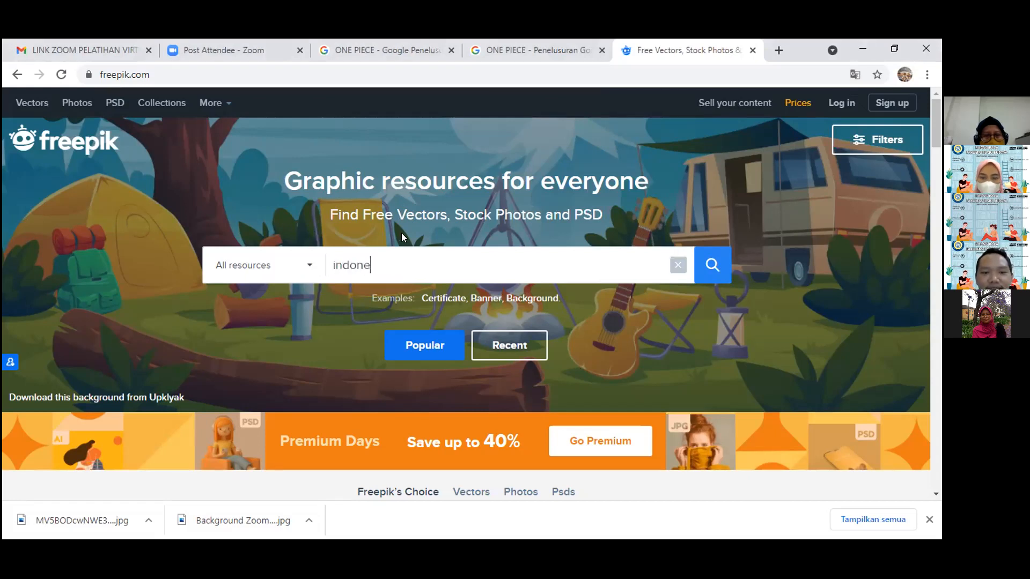
key("Return")
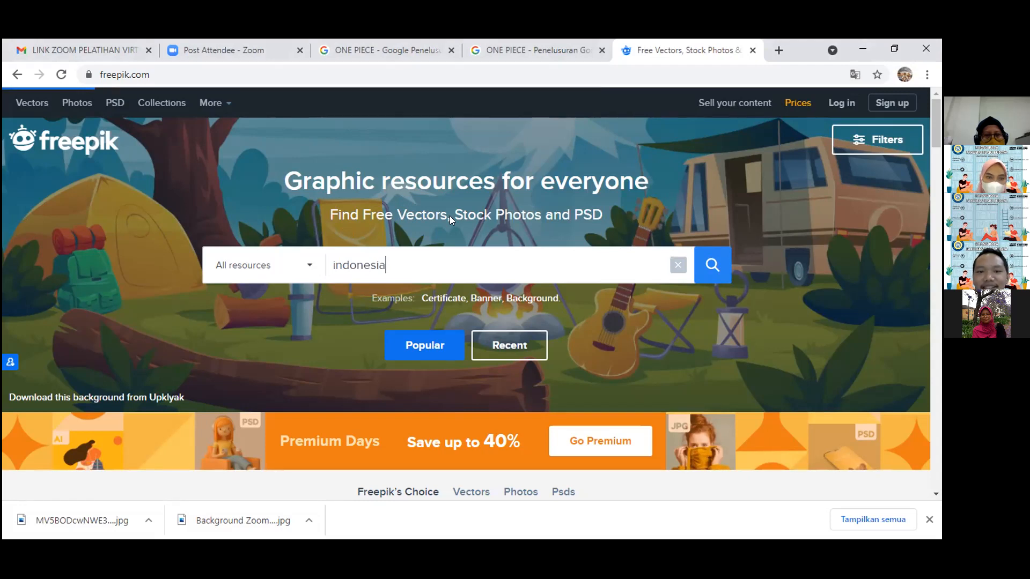
scroll(777, 156, "down", 10)
scroll(778, 148, "down", 14)
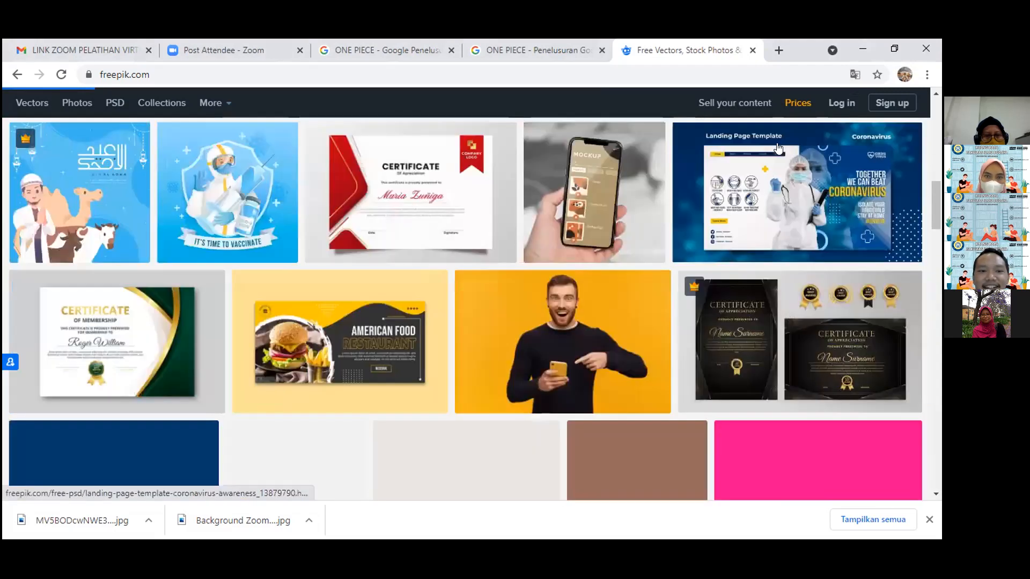
scroll(773, 149, "up", 7)
scroll(664, 203, "up", 15)
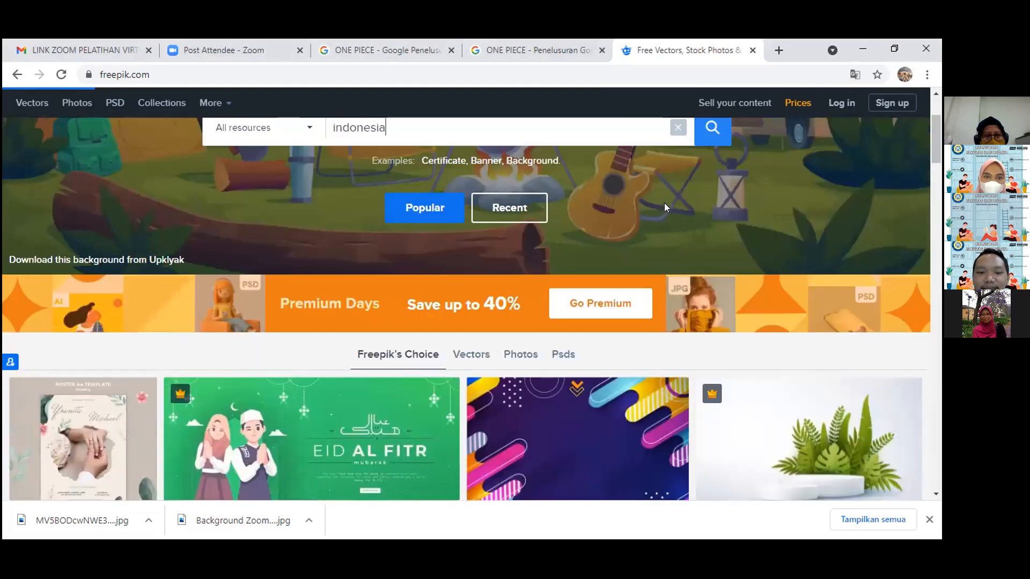
scroll(493, 232, "down", 4)
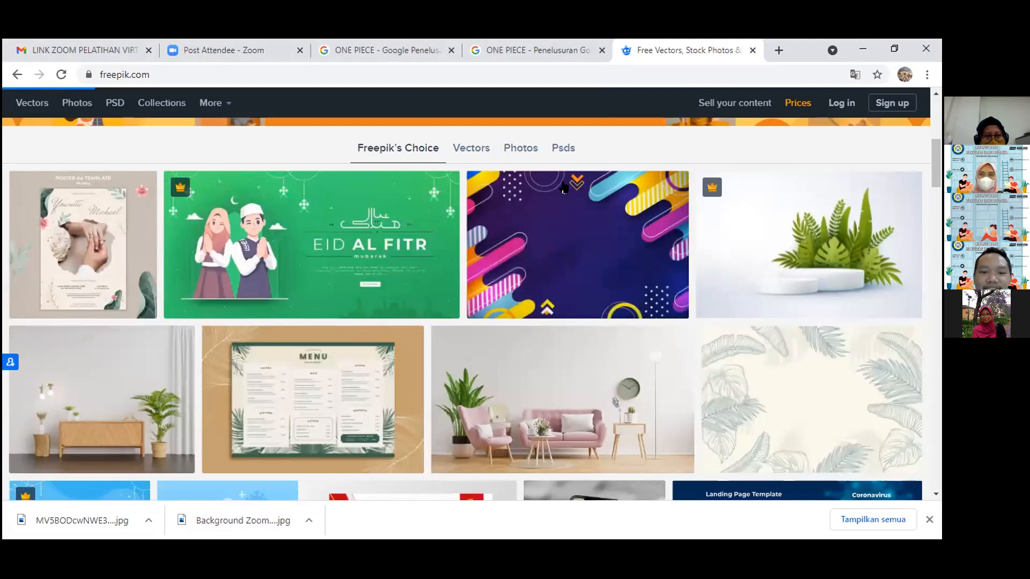
scroll(537, 204, "down", 3)
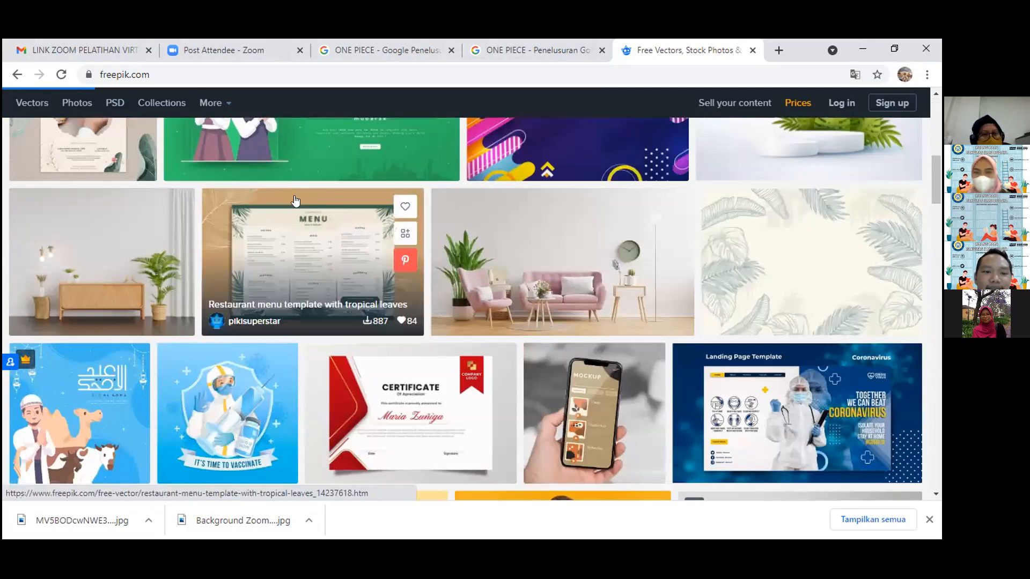
scroll(290, 214, "down", 1)
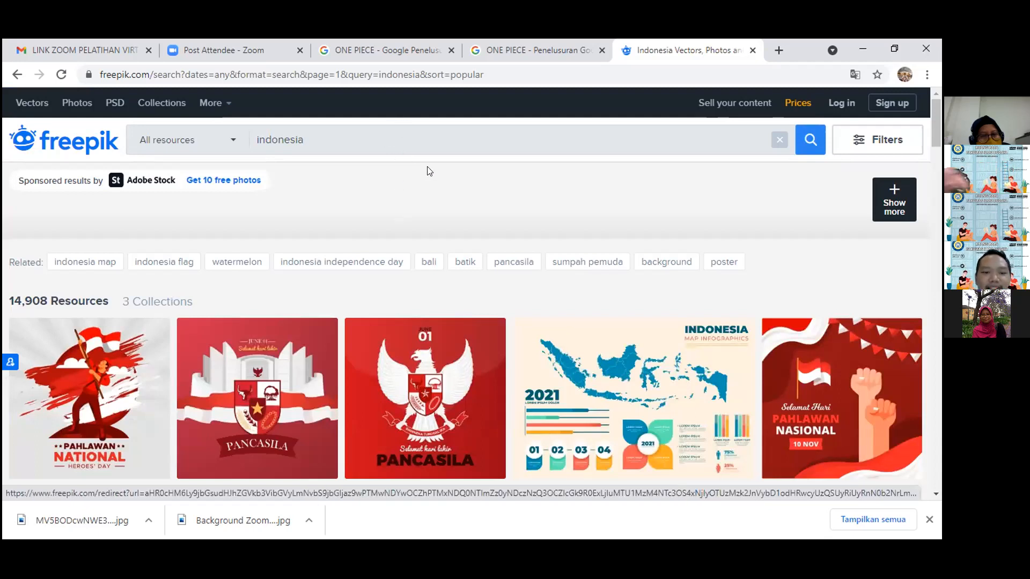
Browse the Indonesia-themed search results, examining the Pancasila, national heroes' day, flag, map and independence day templates.
scroll(428, 167, "down", 1)
scroll(407, 172, "down", 1)
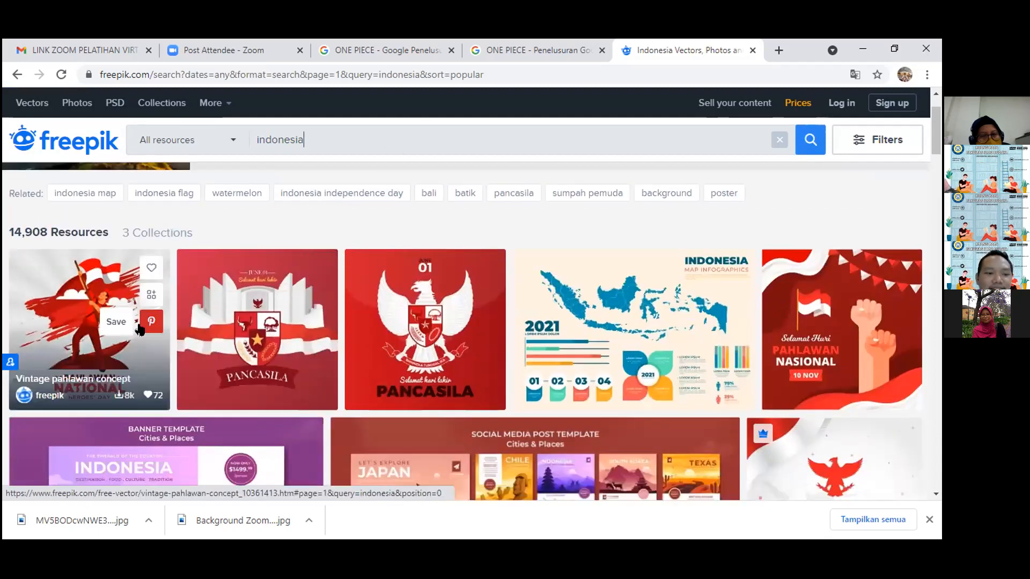
scroll(322, 258, "down", 2)
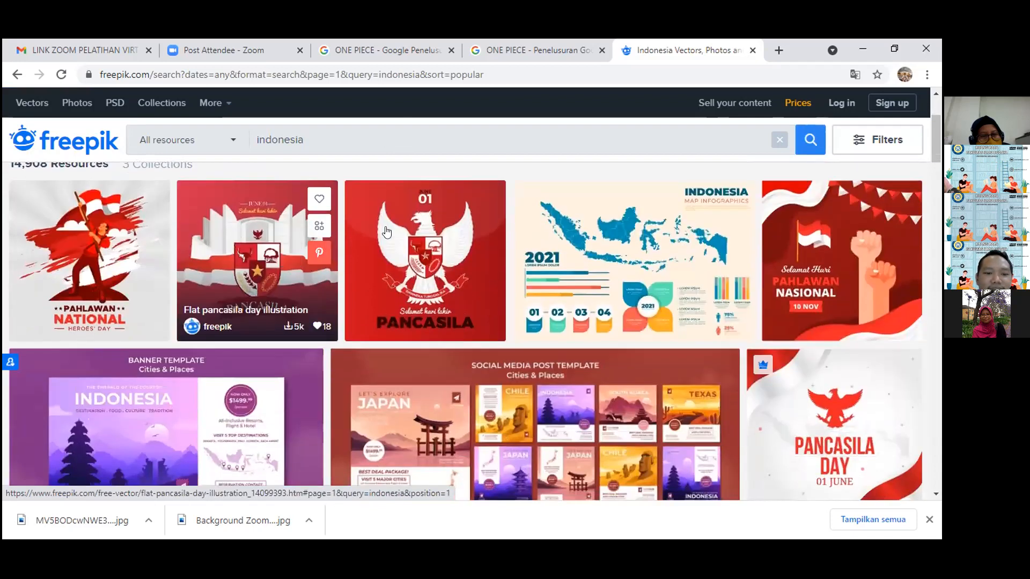
scroll(447, 247, "down", 2)
scroll(375, 215, "up", 5)
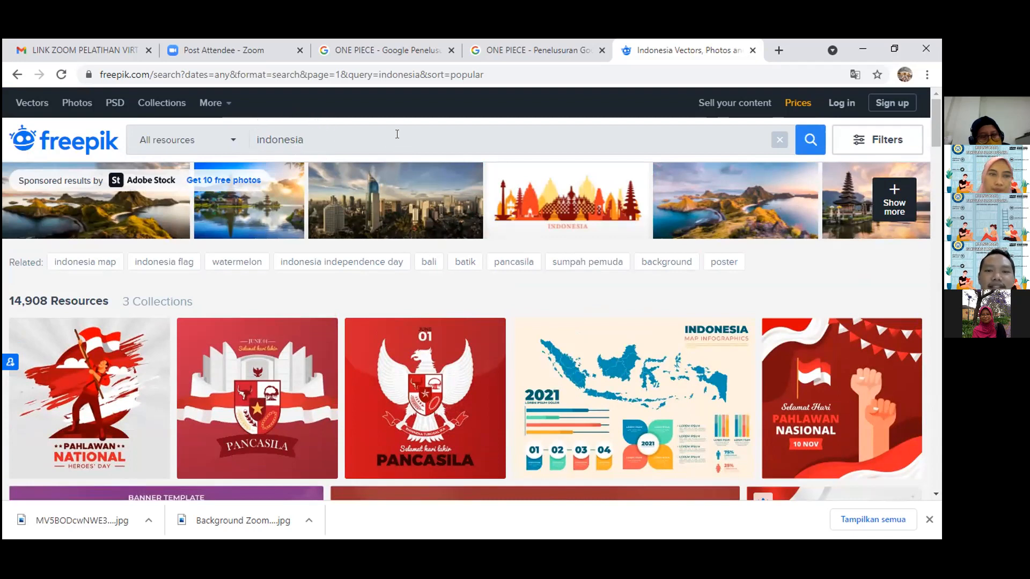
scroll(417, 127, "down", 1)
scroll(417, 127, "down", 3)
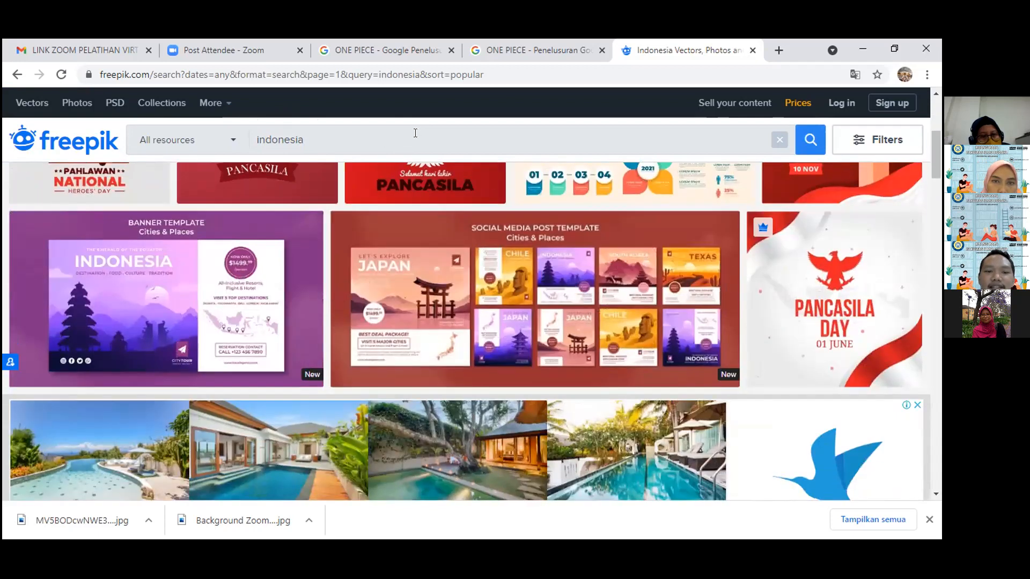
scroll(415, 133, "down", 7)
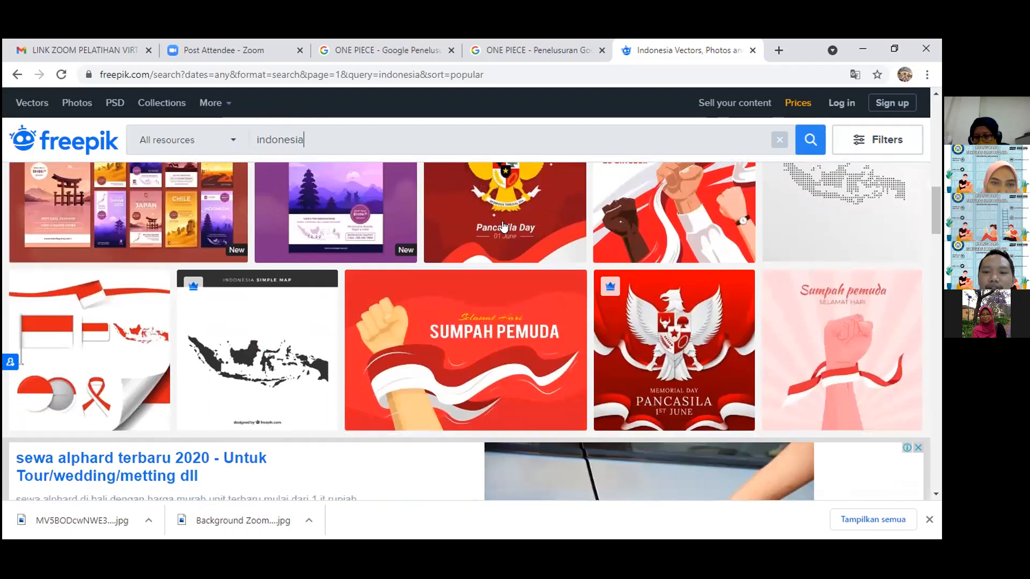
scroll(683, 270, "up", 3)
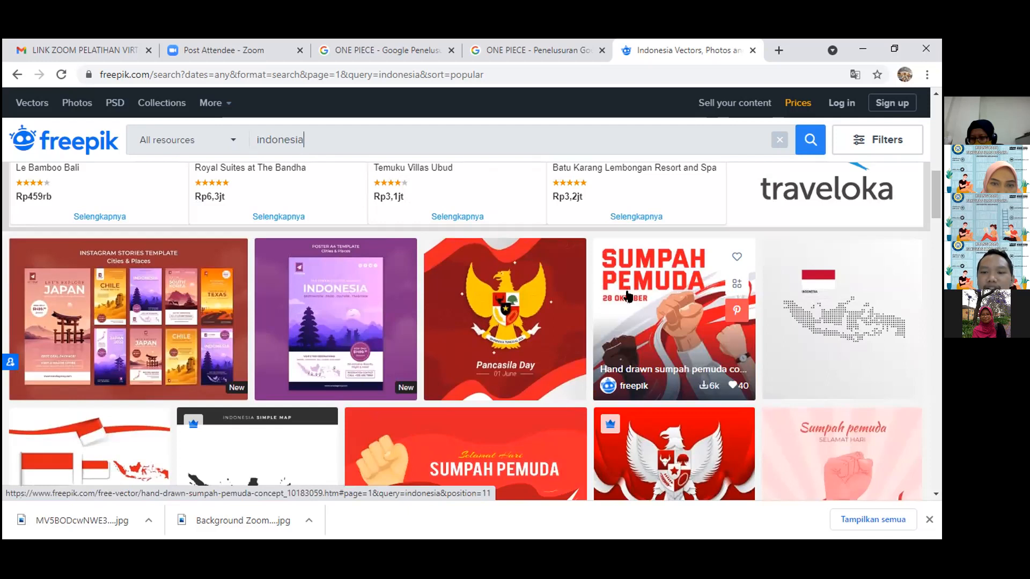
scroll(626, 295, "down", 4)
scroll(630, 297, "down", 9)
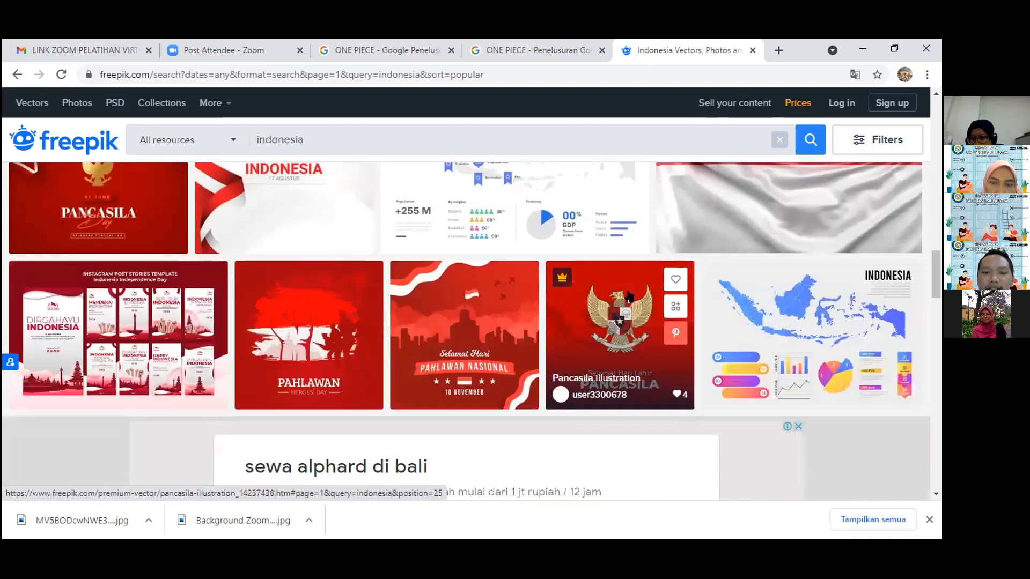
scroll(626, 295, "up", 1)
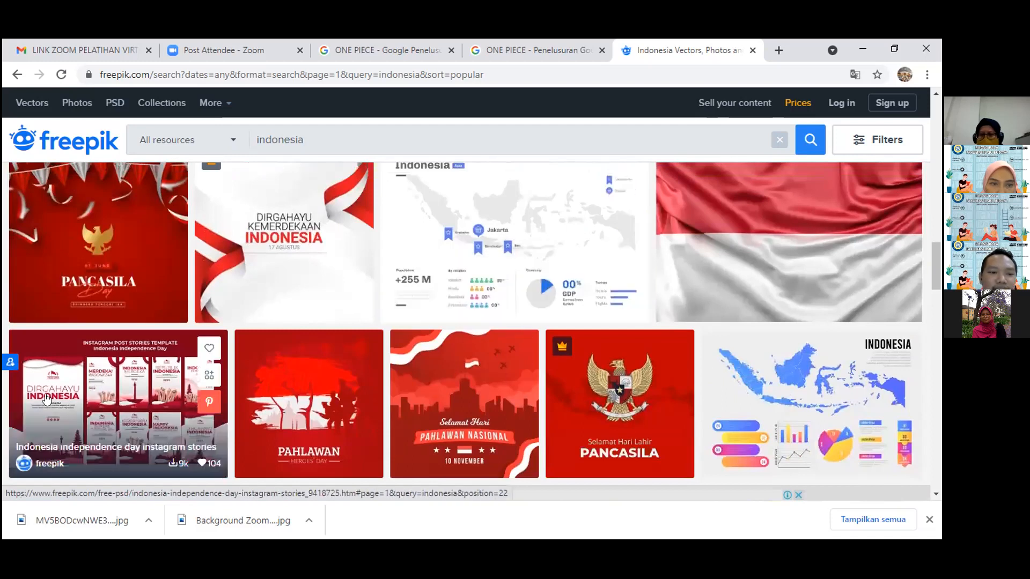
left_click(69, 384)
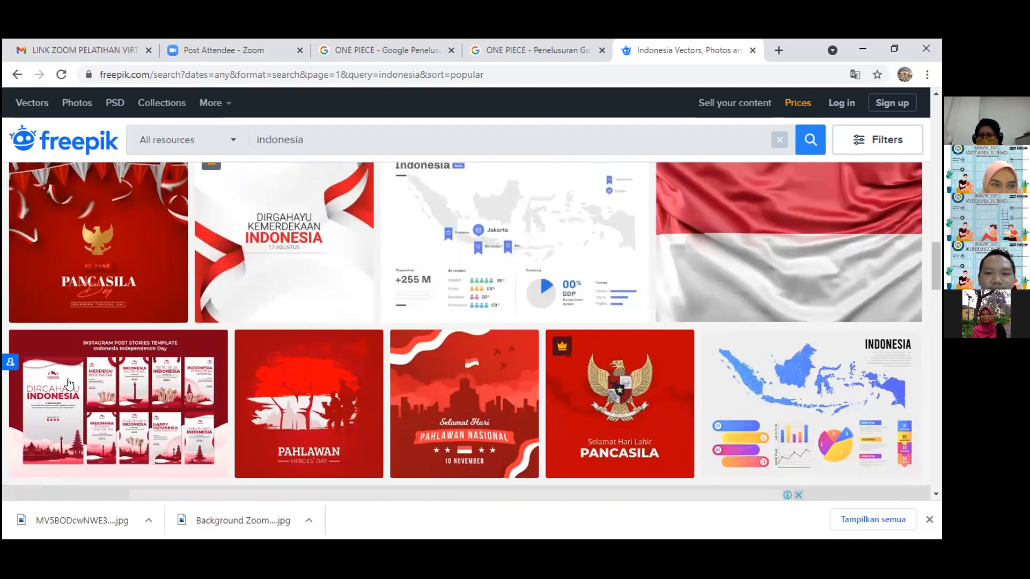
scroll(815, 238, "down", 10)
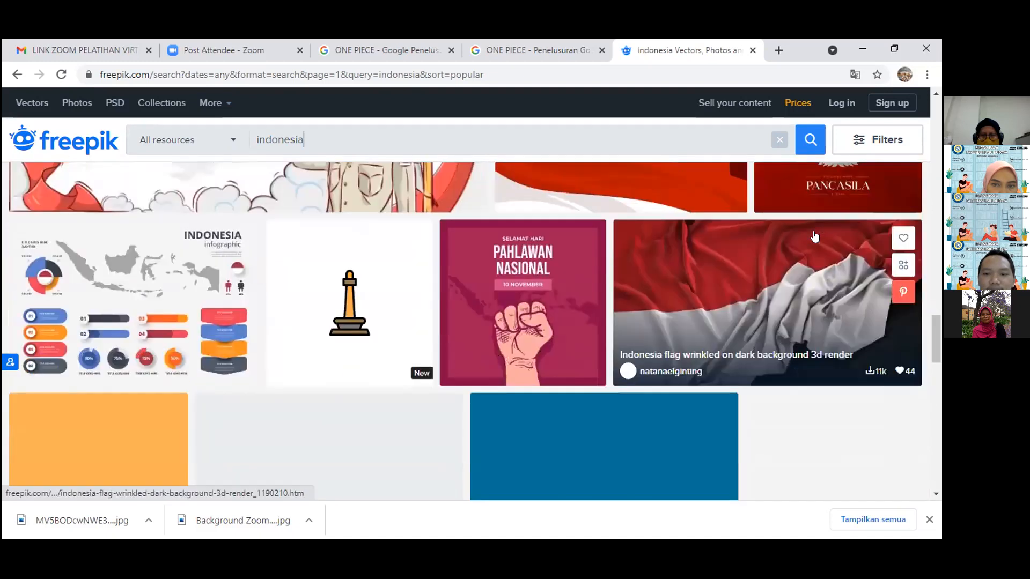
scroll(815, 236, "down", 8)
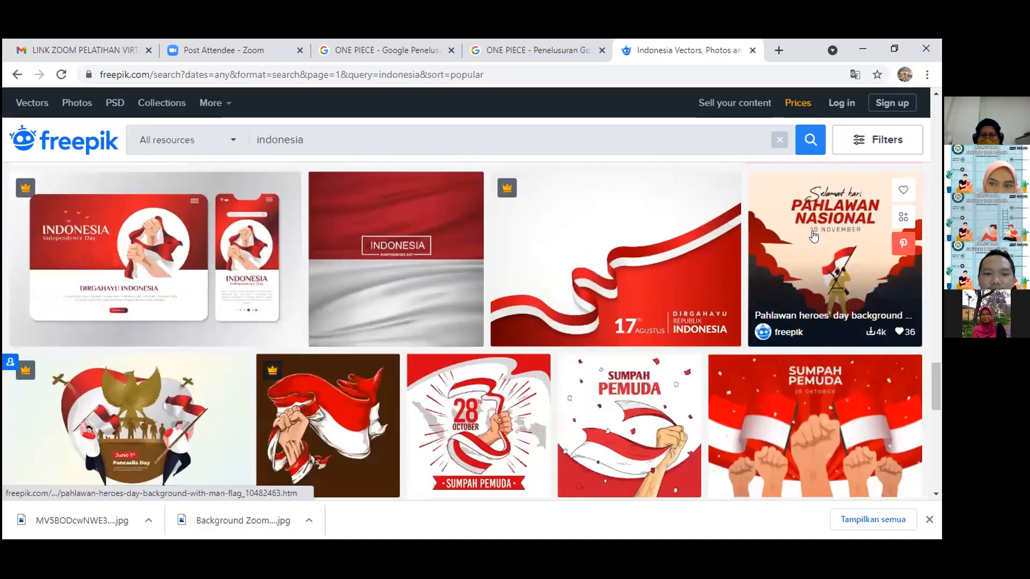
scroll(796, 273, "up", 6)
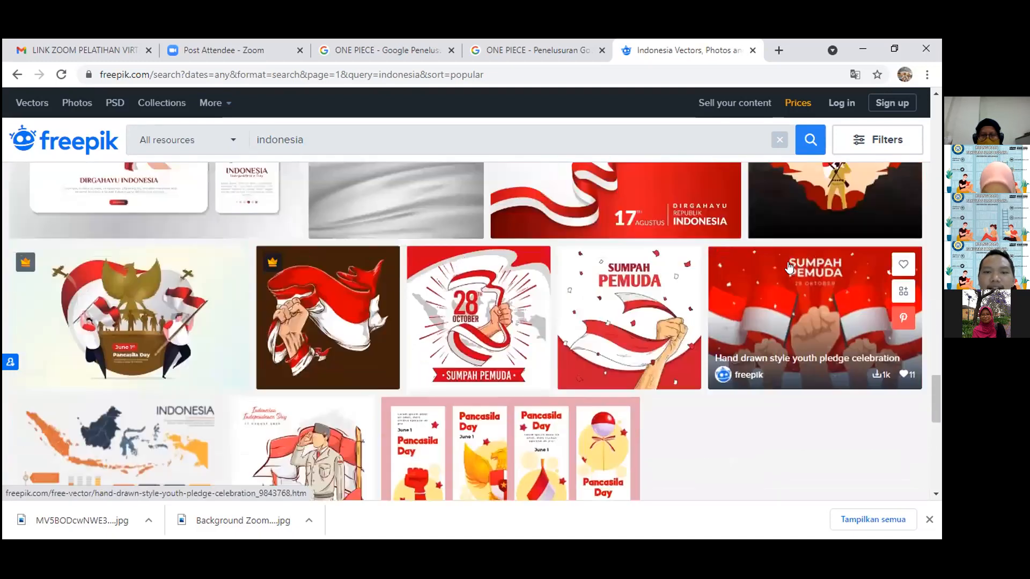
scroll(784, 244, "up", 10)
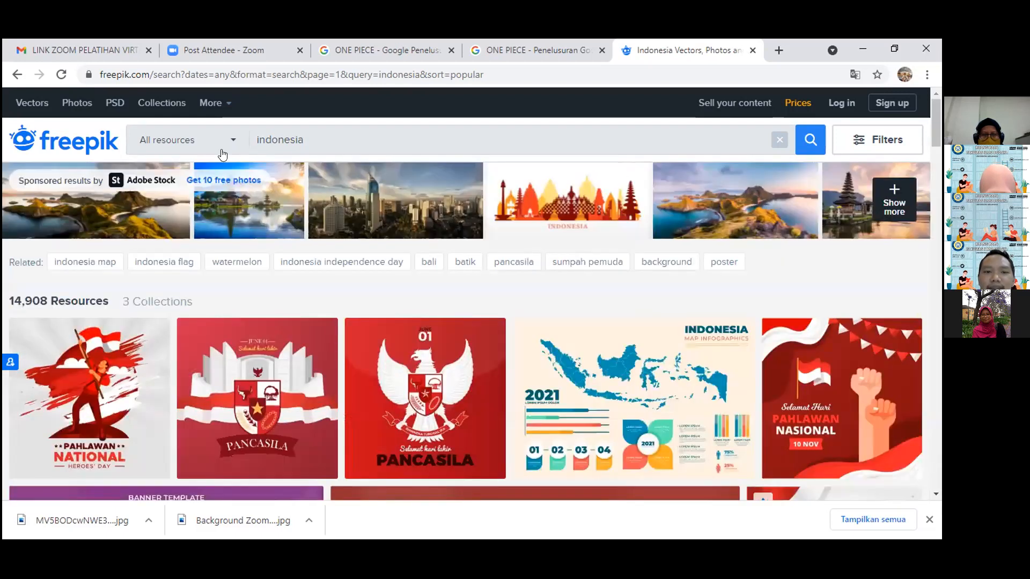
Replace the search term with "Eid Al Adha" and run the suggested "eid al adha" search.
key("ctrl+a")
key("BackSpace")
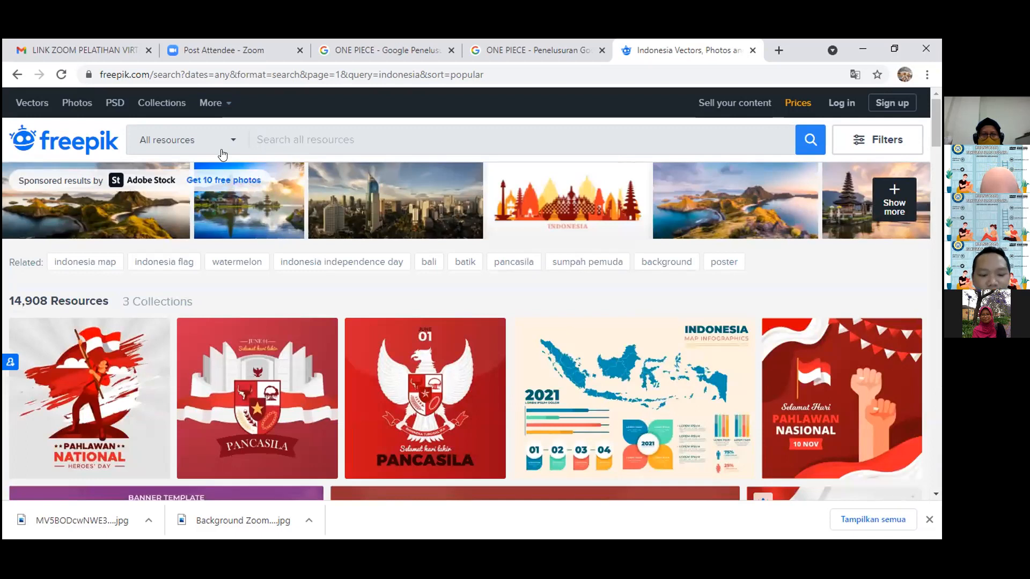
type("Eid Al Adha")
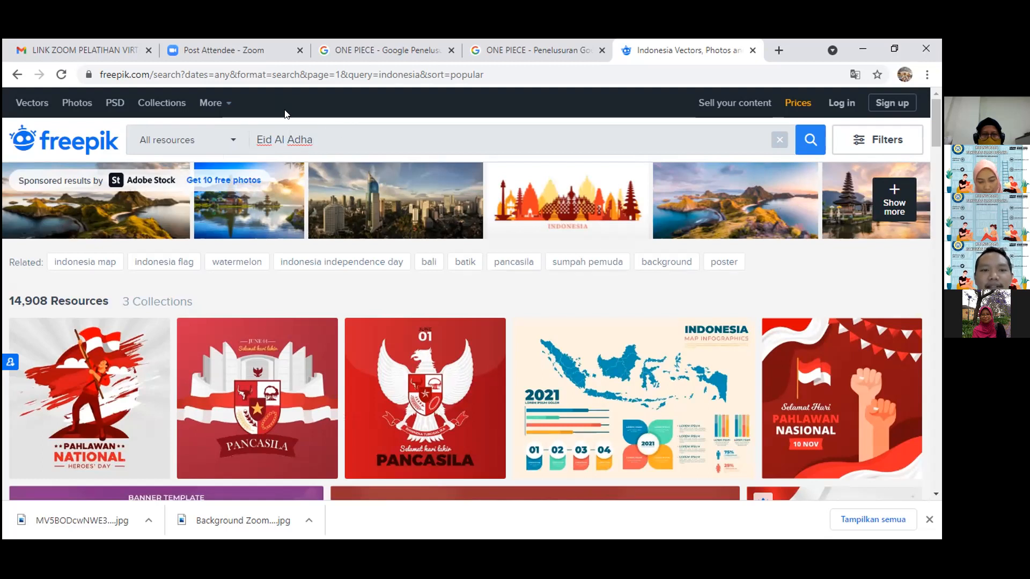
left_click(298, 123)
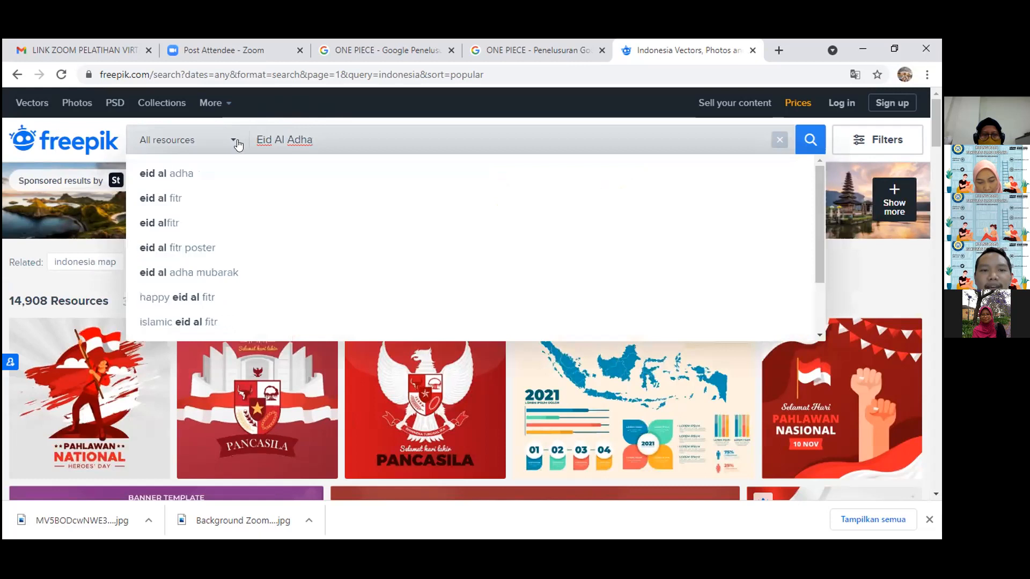
left_click(183, 180)
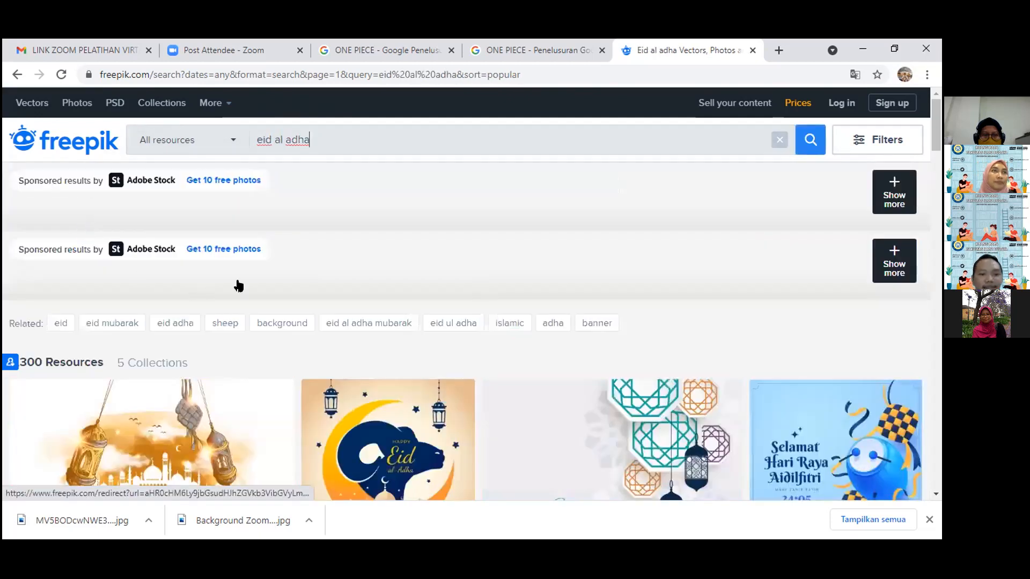
Browse the Eid al-Adha search results, examining the greeting illustrations, banners and landing page templates.
scroll(334, 285, "down", 3)
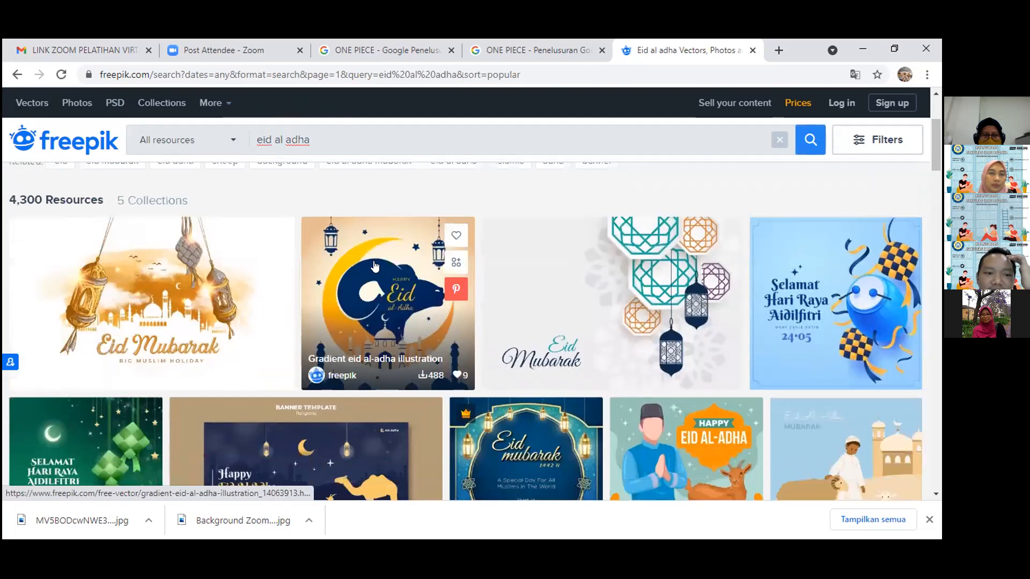
scroll(375, 265, "down", 1)
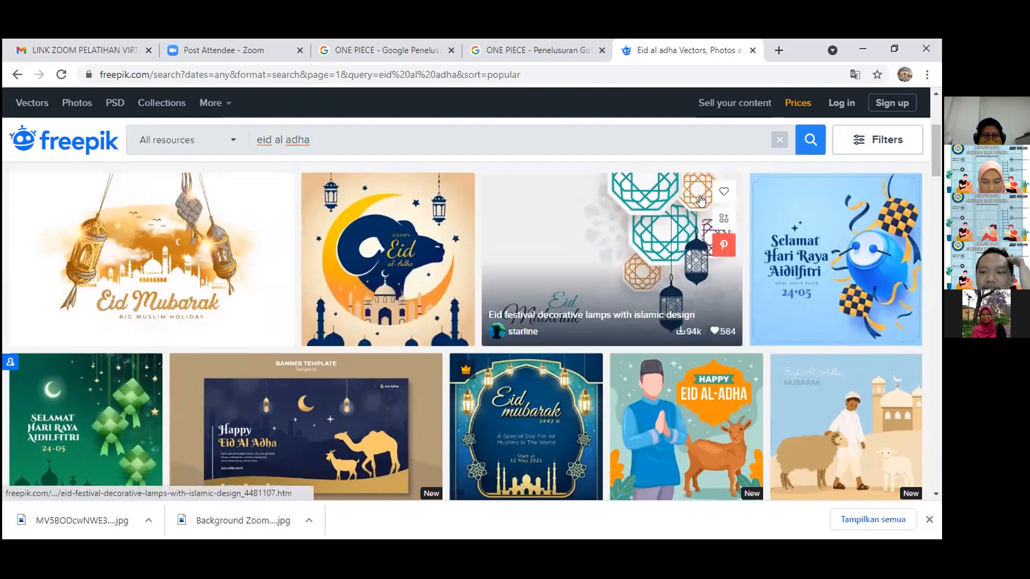
scroll(671, 203, "down", 3)
scroll(670, 203, "down", 1)
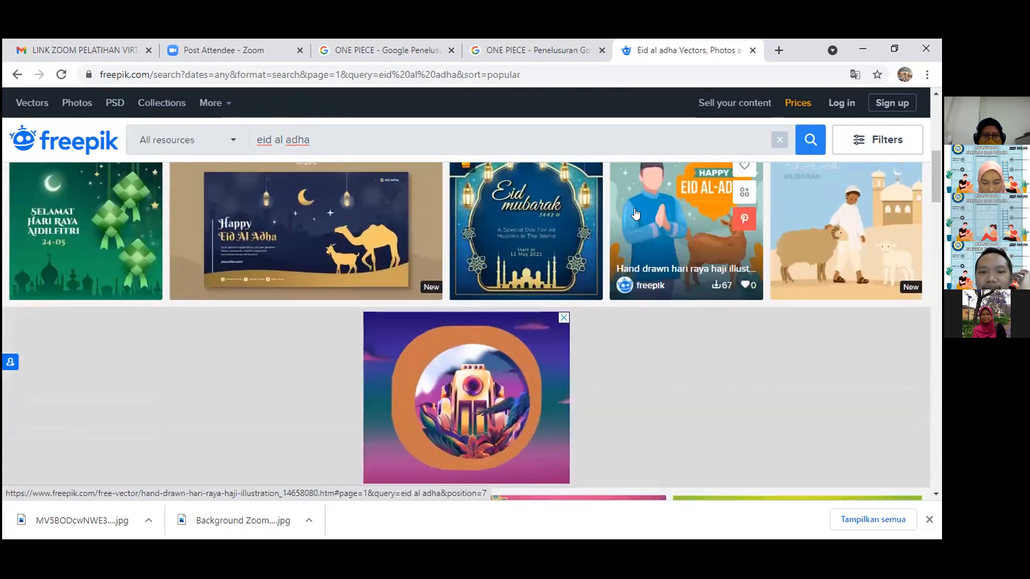
scroll(342, 252, "down", 6)
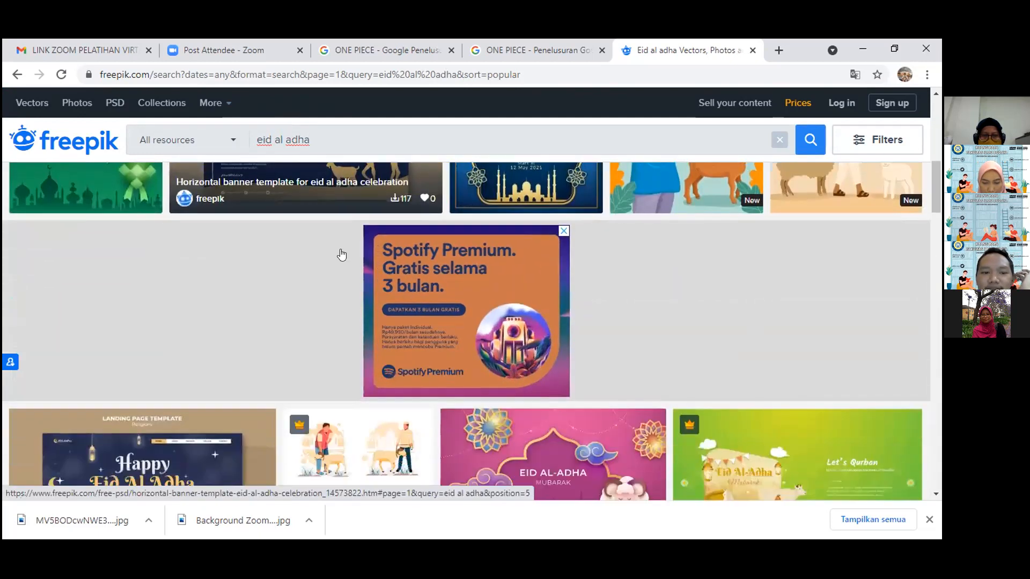
scroll(342, 252, "down", 5)
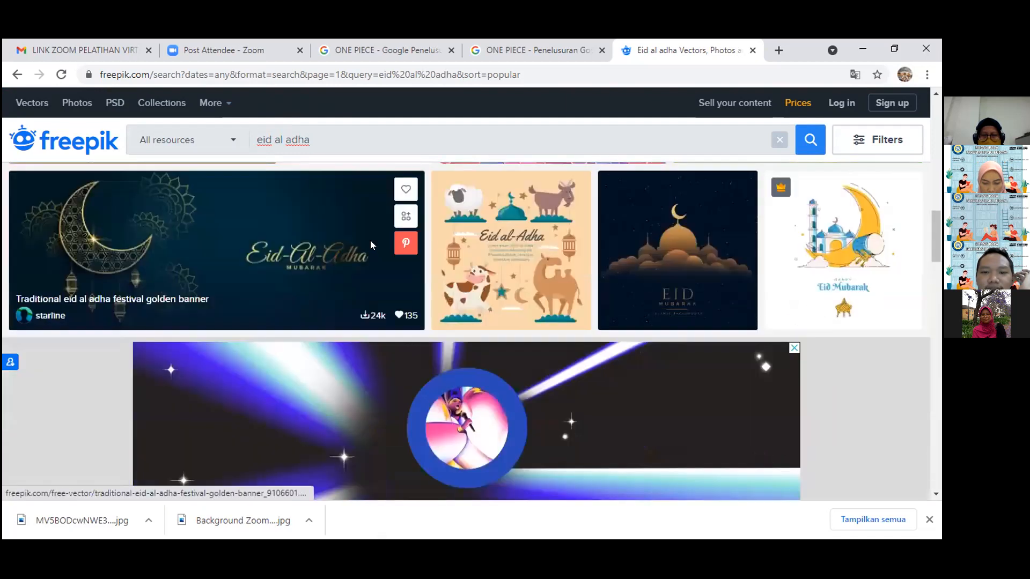
scroll(517, 231, "up", 3)
scroll(516, 230, "down", 3)
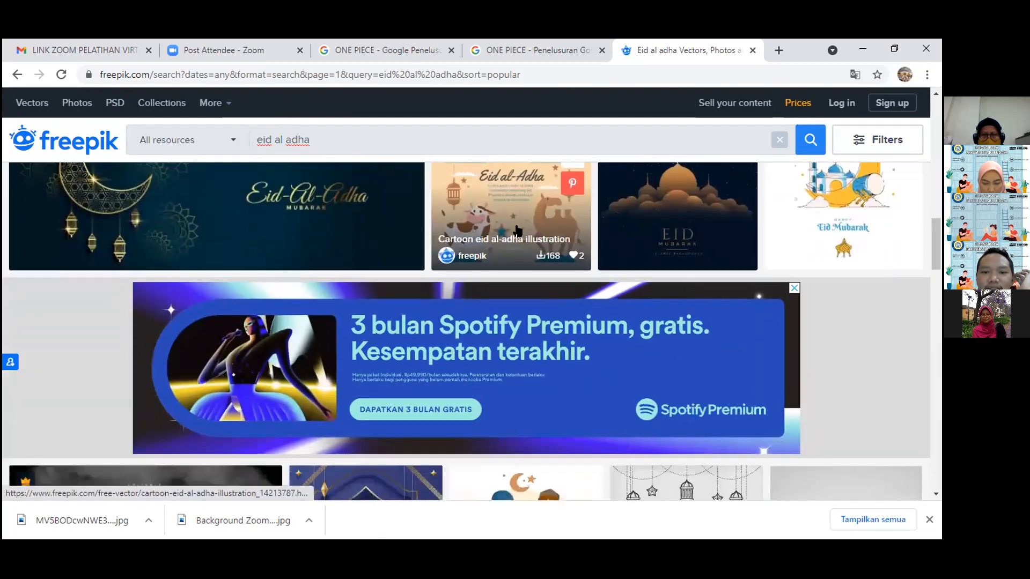
scroll(516, 225, "up", 10)
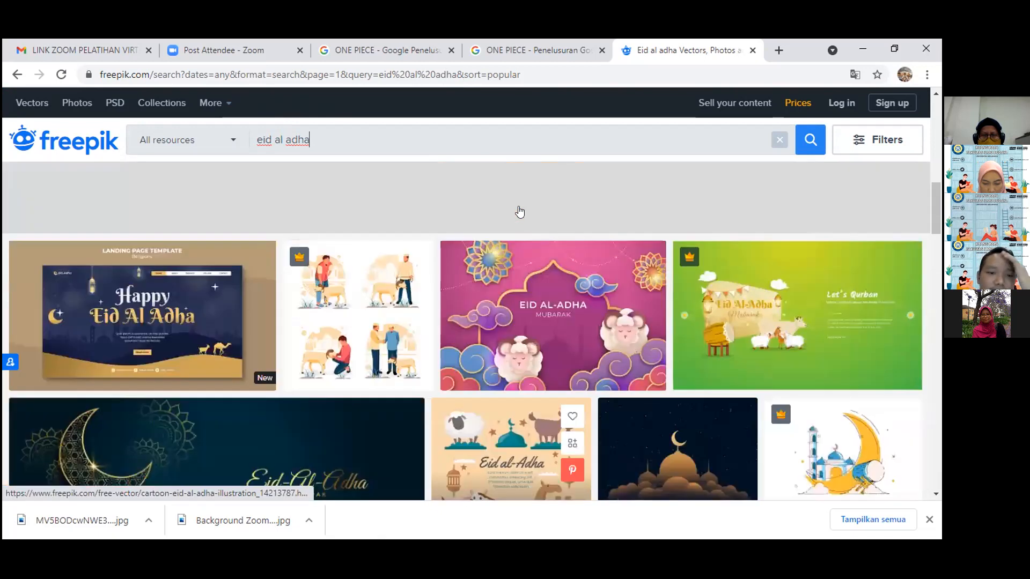
scroll(523, 210, "up", 6)
scroll(523, 207, "down", 3)
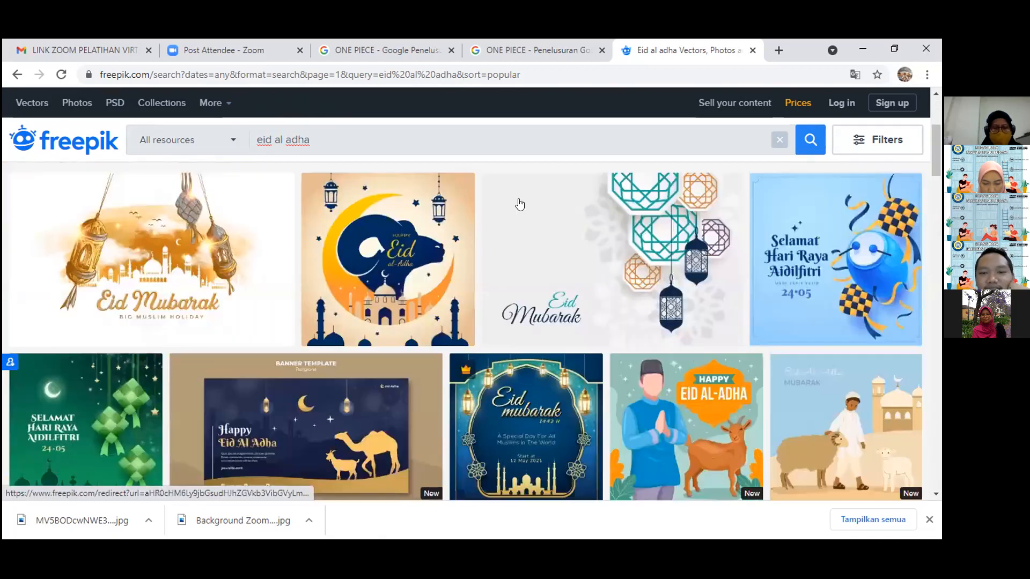
scroll(523, 200, "down", 3)
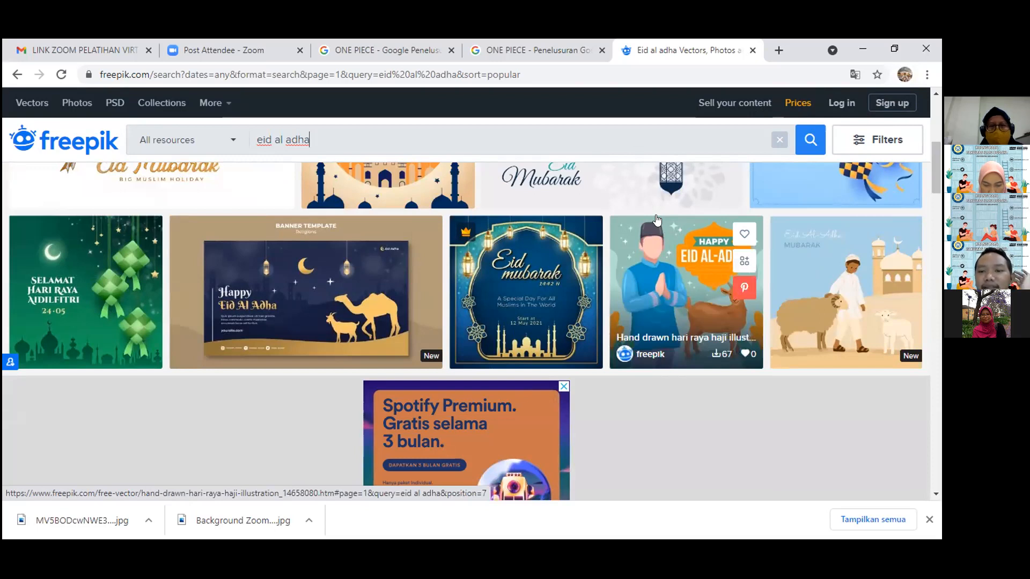
scroll(664, 226, "down", 8)
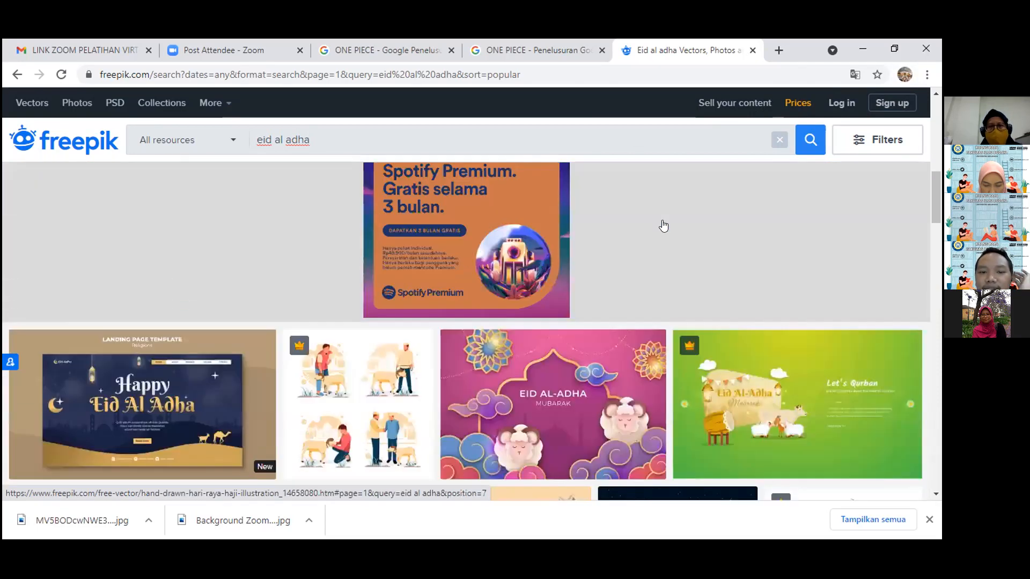
Open the cartoon Eid al-Adha illustration with the sheep, goat, cow and camel in a new browser tab.
scroll(664, 220, "down", 3)
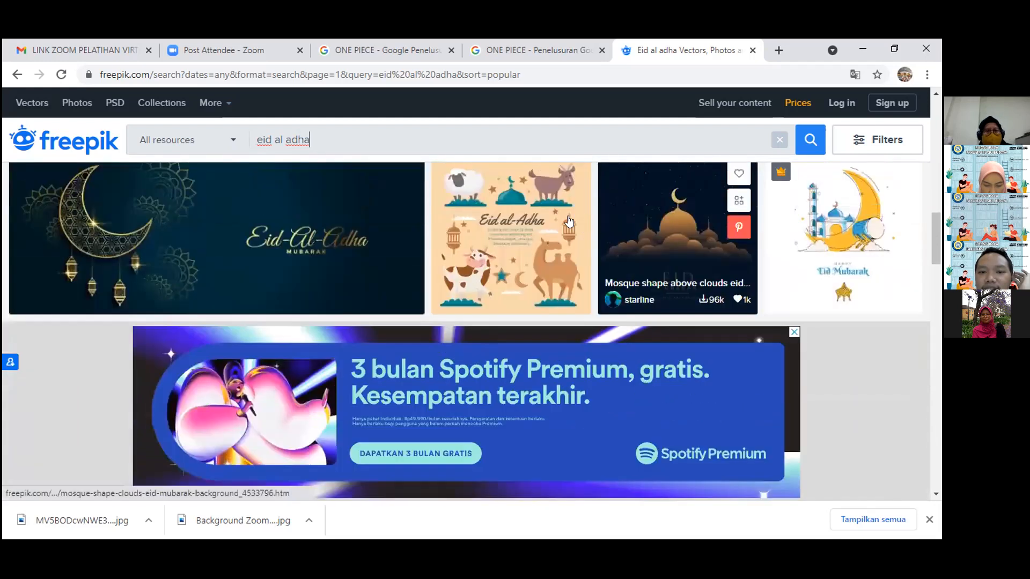
right_click(490, 222)
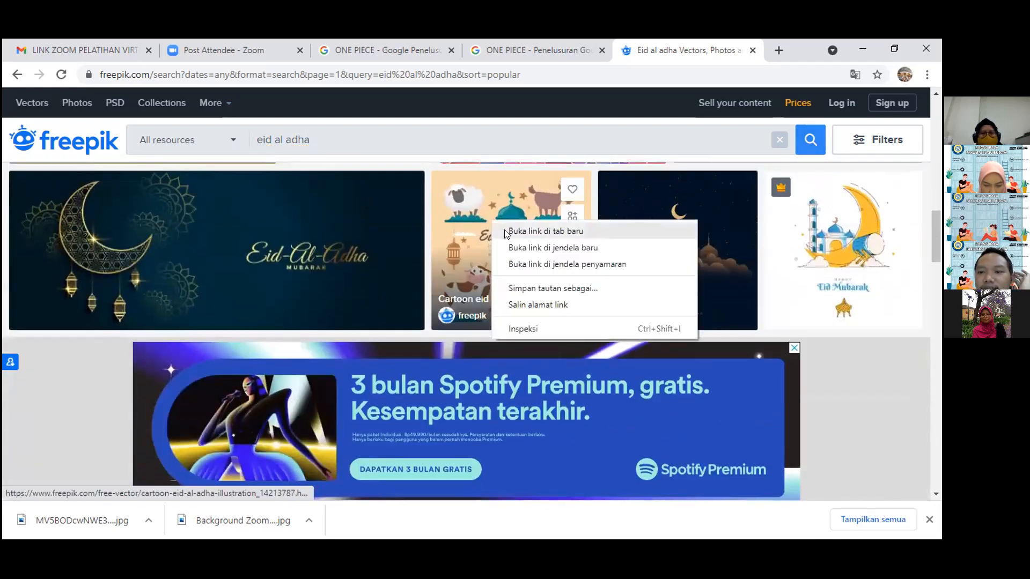
left_click(539, 226)
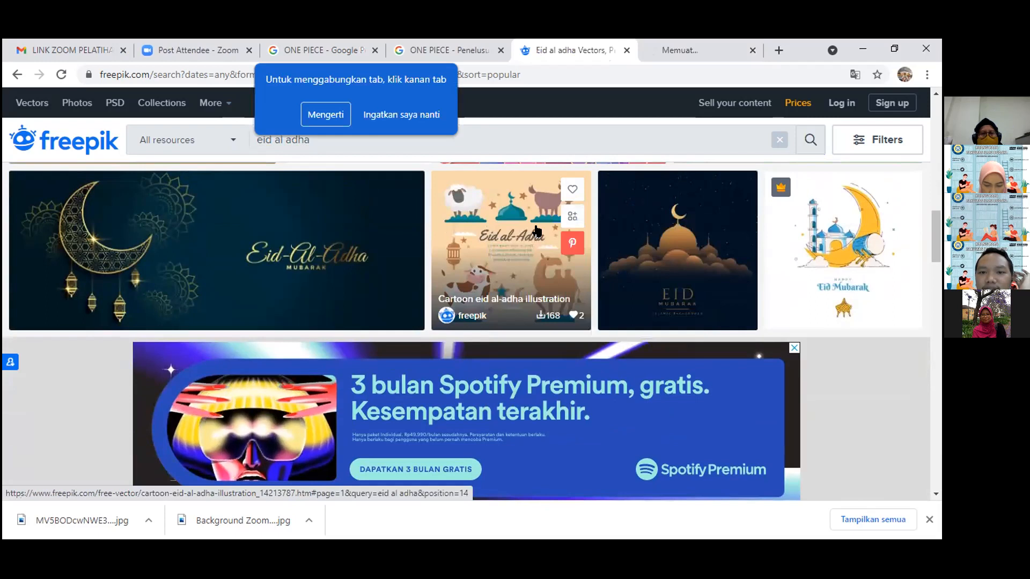
Browse the remaining designs on the first results page, examining the Eid al-Adha greeting cards, banner templates and mosque illustrations.
scroll(537, 231, "down", 4)
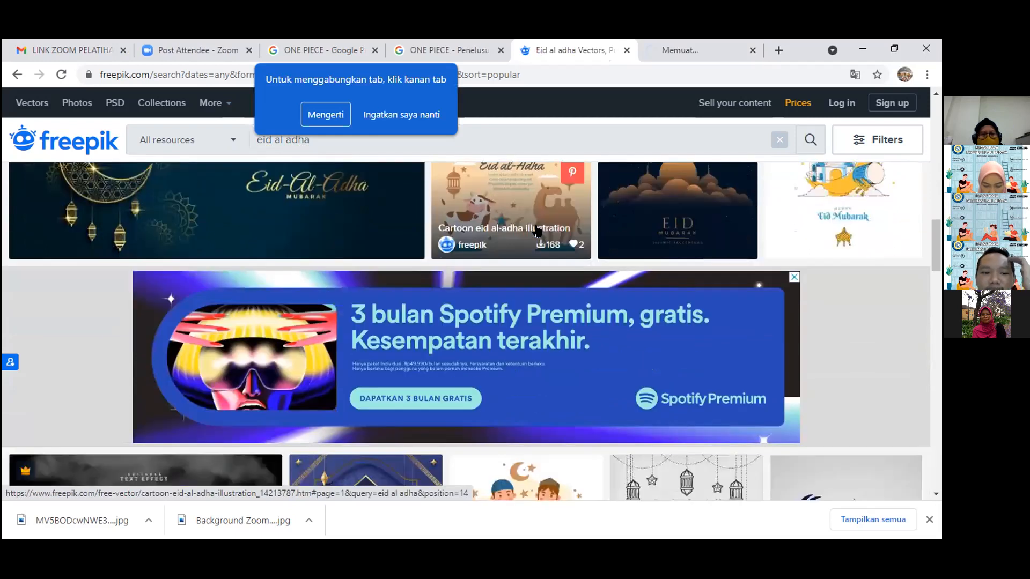
scroll(547, 228, "down", 3)
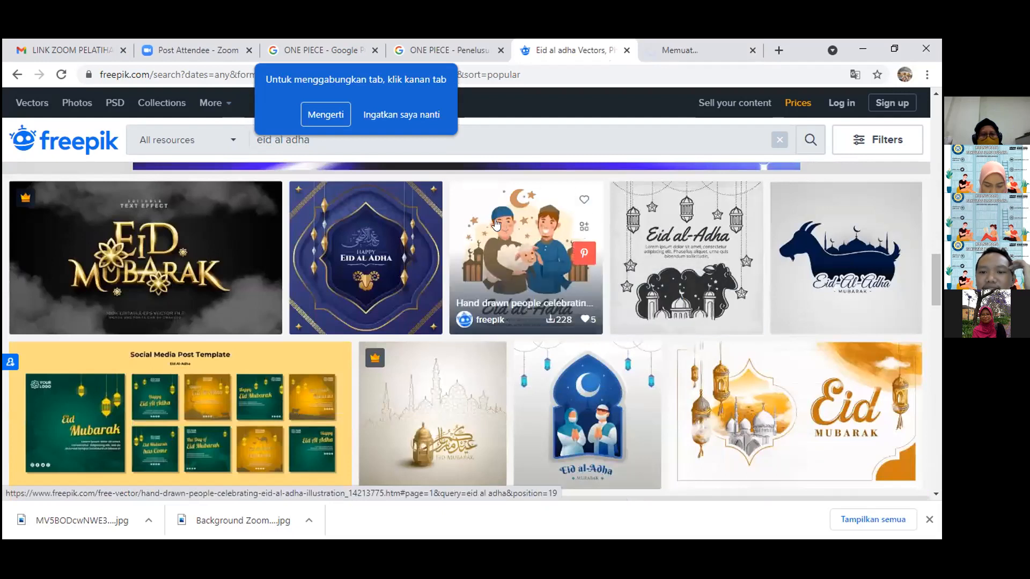
scroll(498, 225, "down", 3)
scroll(497, 225, "down", 1)
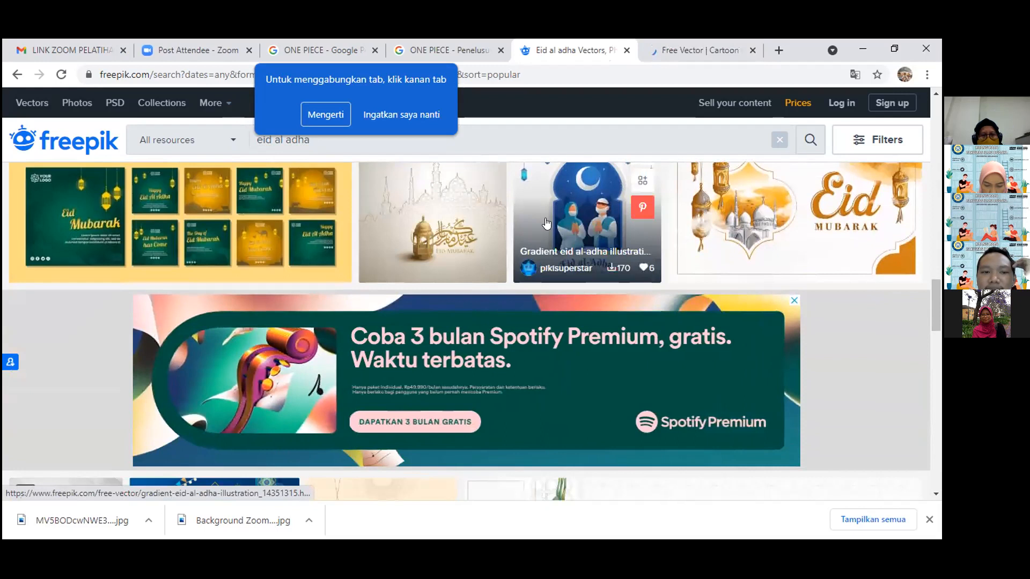
scroll(546, 223, "down", 1)
scroll(470, 231, "down", 4)
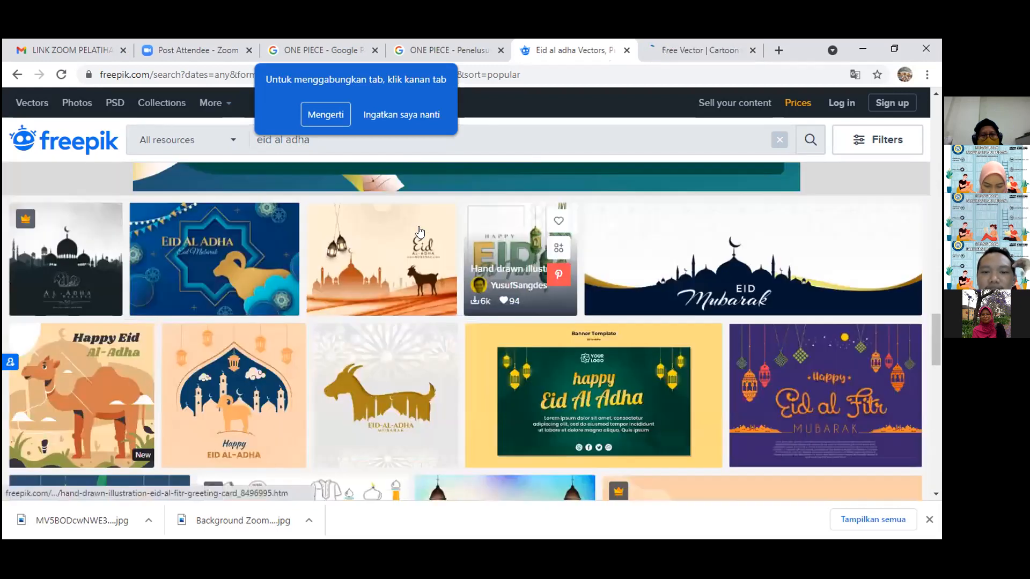
scroll(410, 238, "down", 1)
scroll(409, 237, "down", 1)
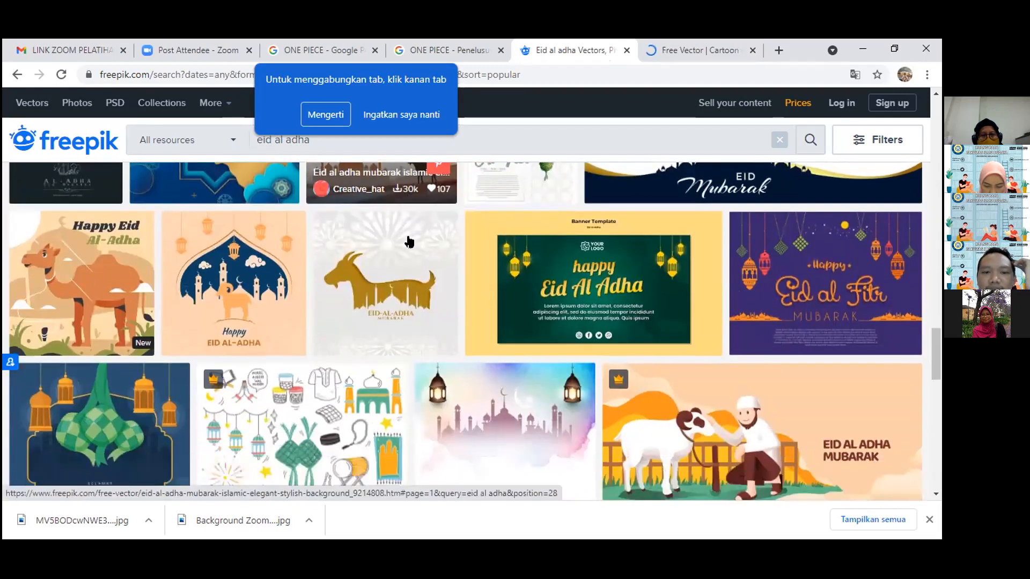
scroll(558, 225, "up", 2)
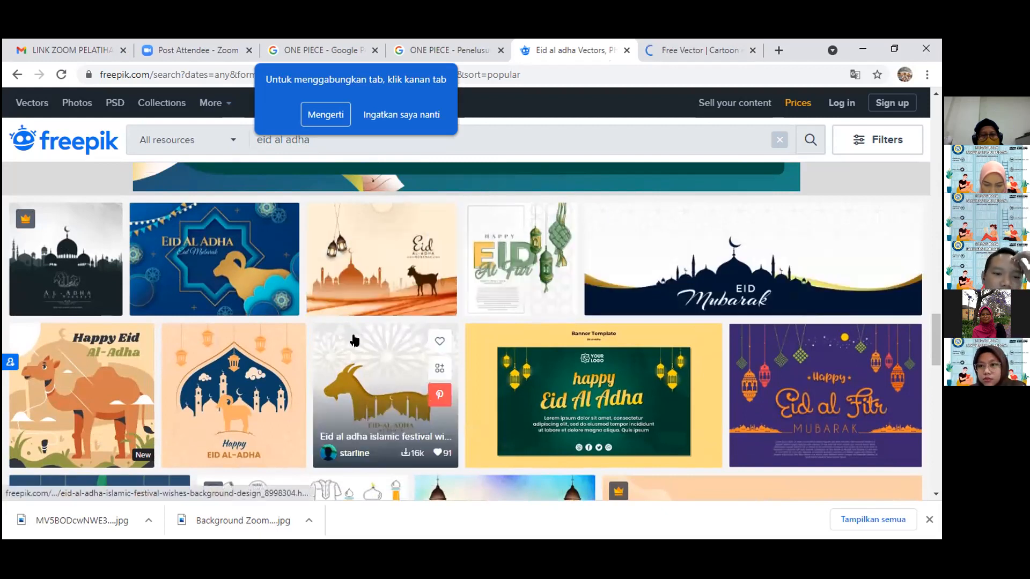
scroll(360, 332, "down", 2)
scroll(356, 333, "down", 2)
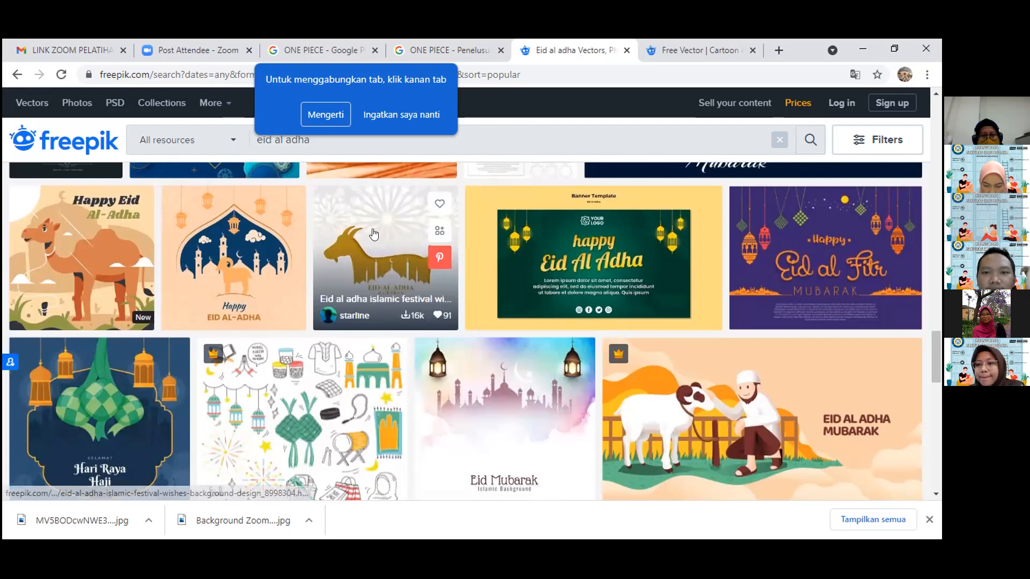
Go to the second page of the "eid al adha" search results.
scroll(374, 235, "down", 10)
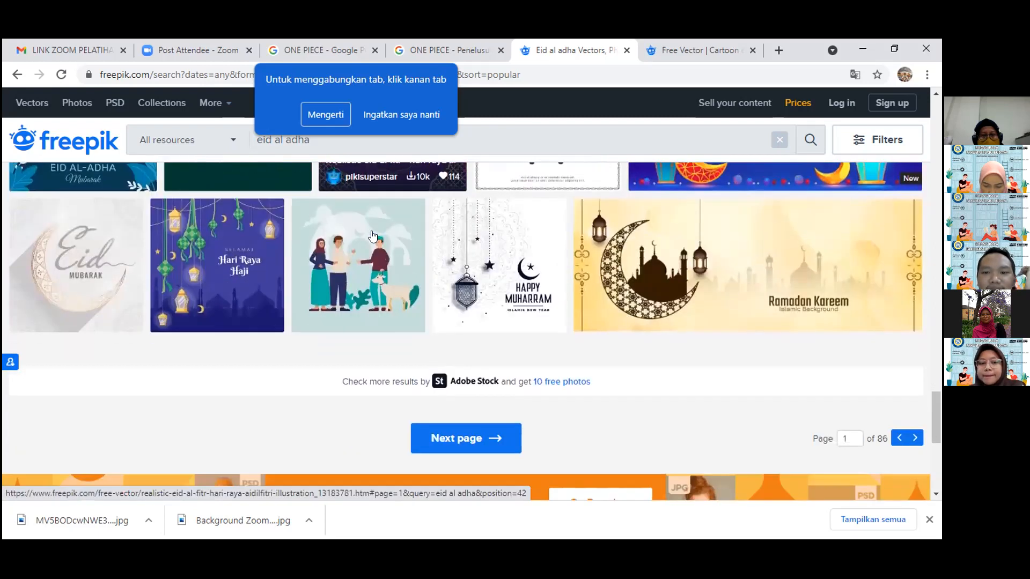
scroll(536, 290, "down", 1)
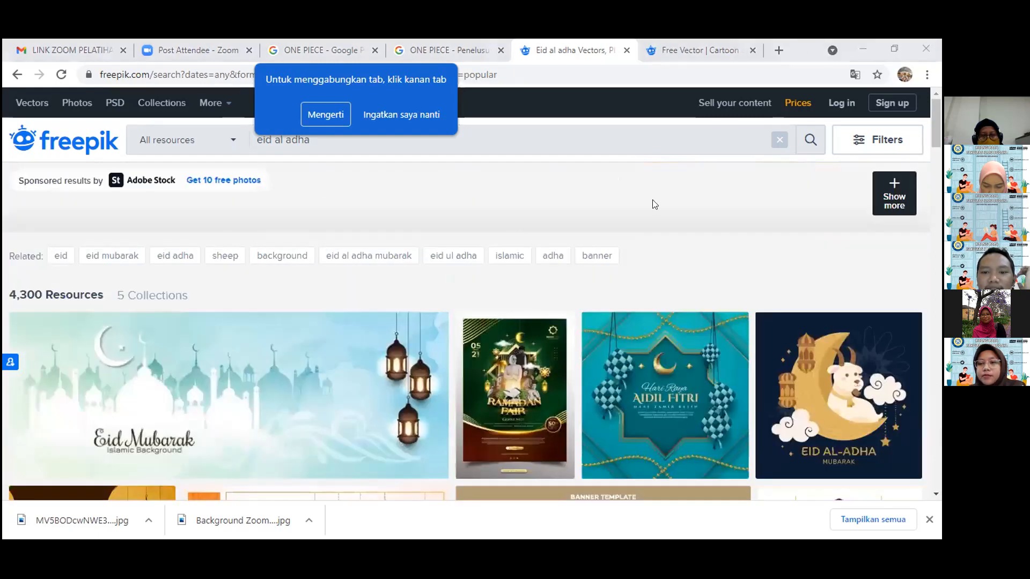
left_click(324, 232)
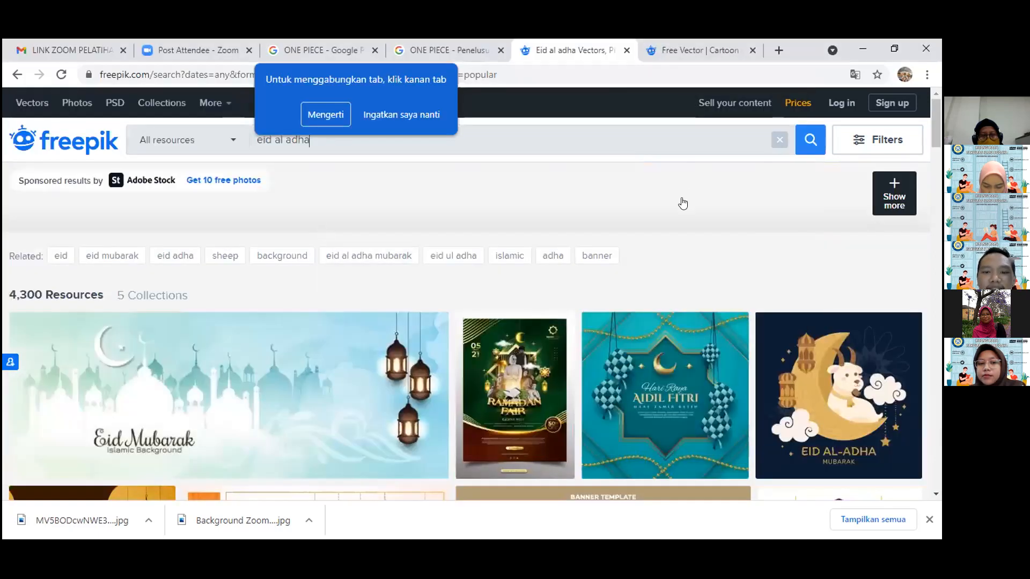
Browse the second results page, examining the Eid banner, poster and landing page templates and the greeting illustrations.
scroll(683, 203, "down", 2)
scroll(804, 410, "down", 3)
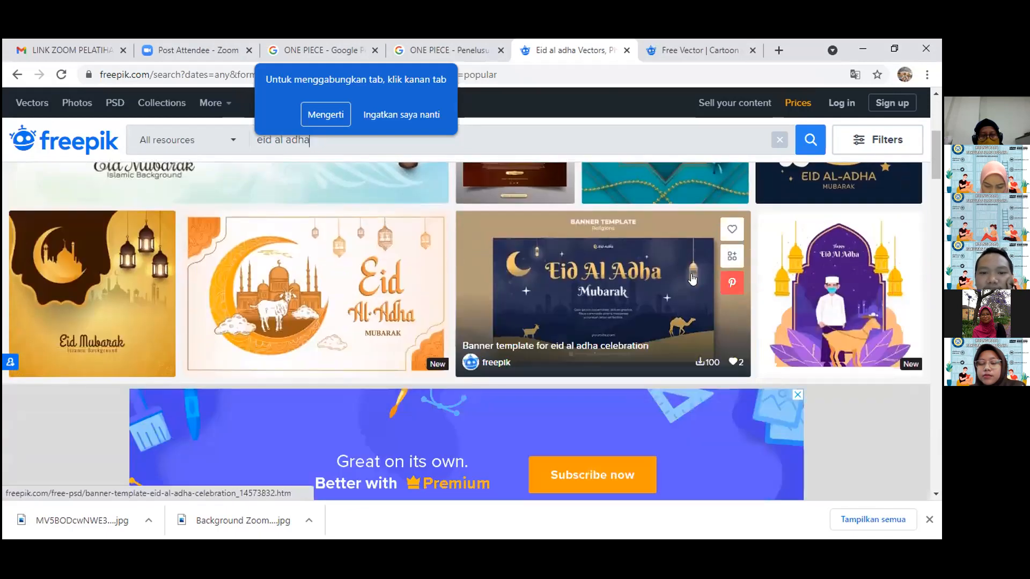
scroll(677, 272, "down", 1)
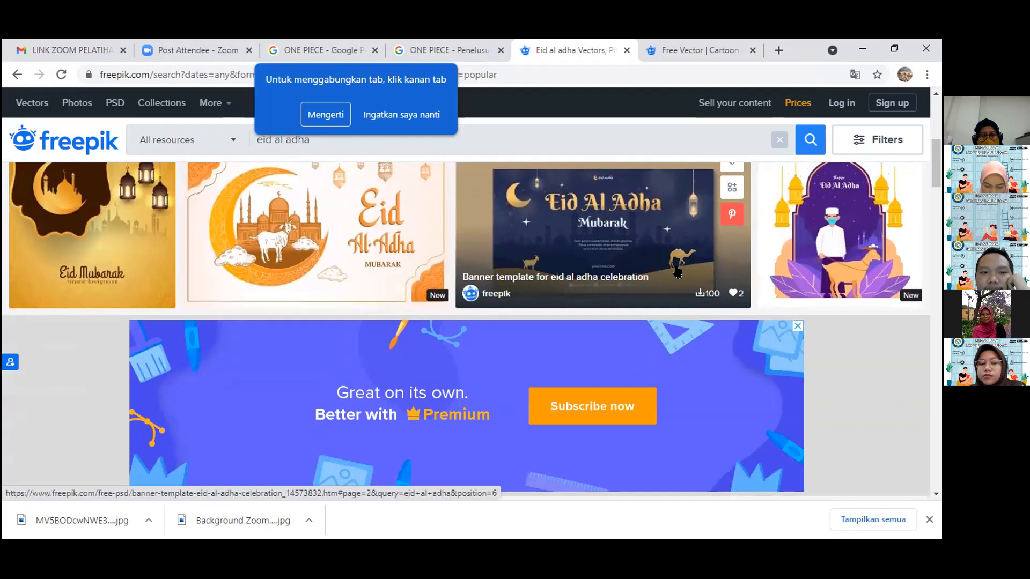
scroll(677, 273, "down", 4)
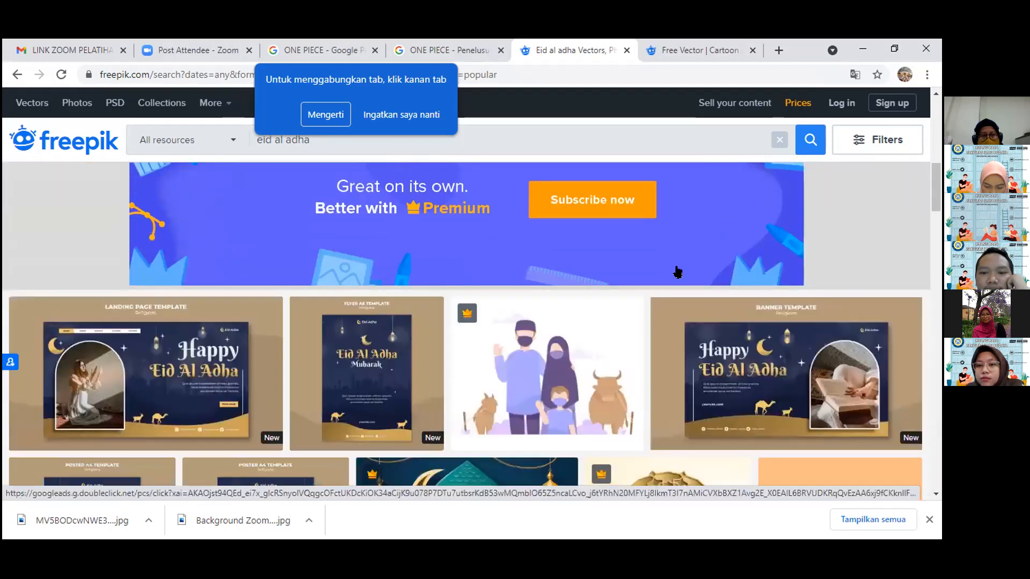
scroll(674, 275, "down", 6)
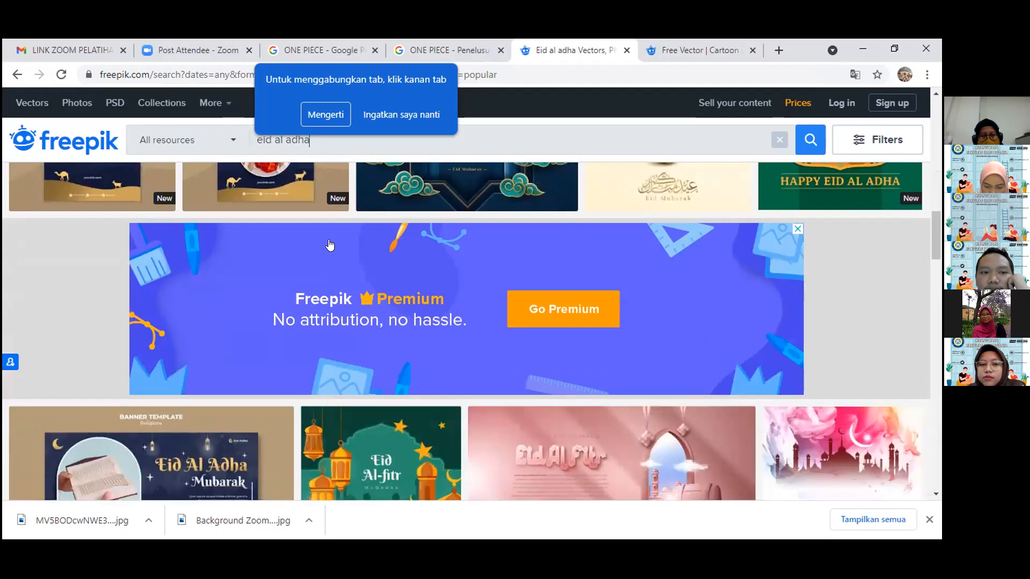
scroll(285, 268, "down", 5)
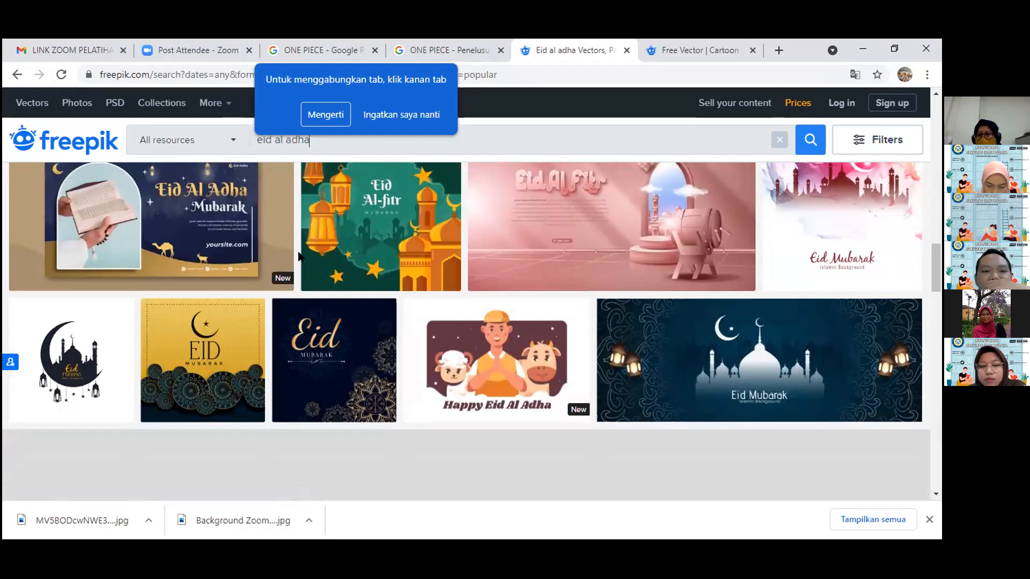
scroll(298, 248, "down", 3)
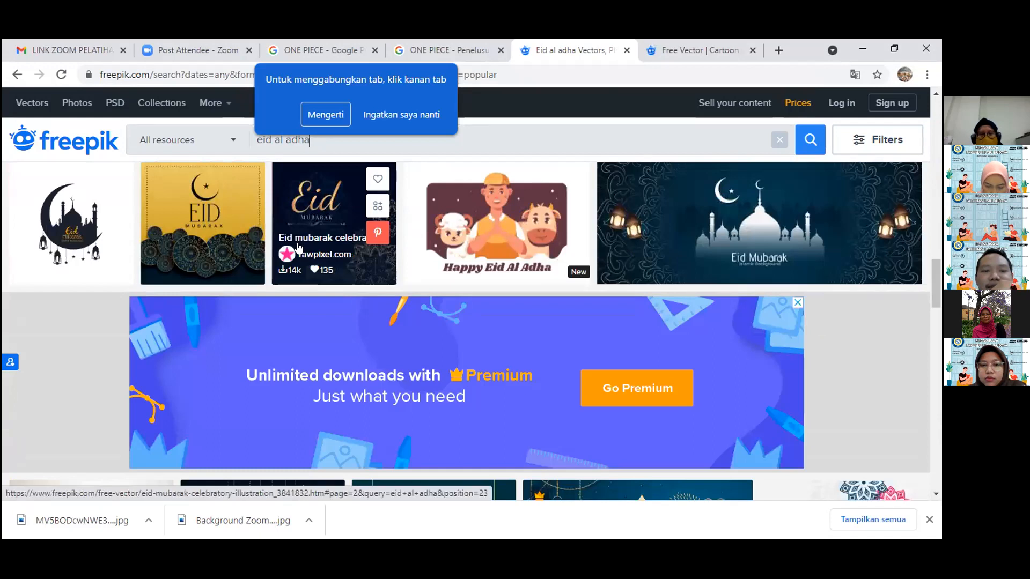
scroll(299, 247, "down", 8)
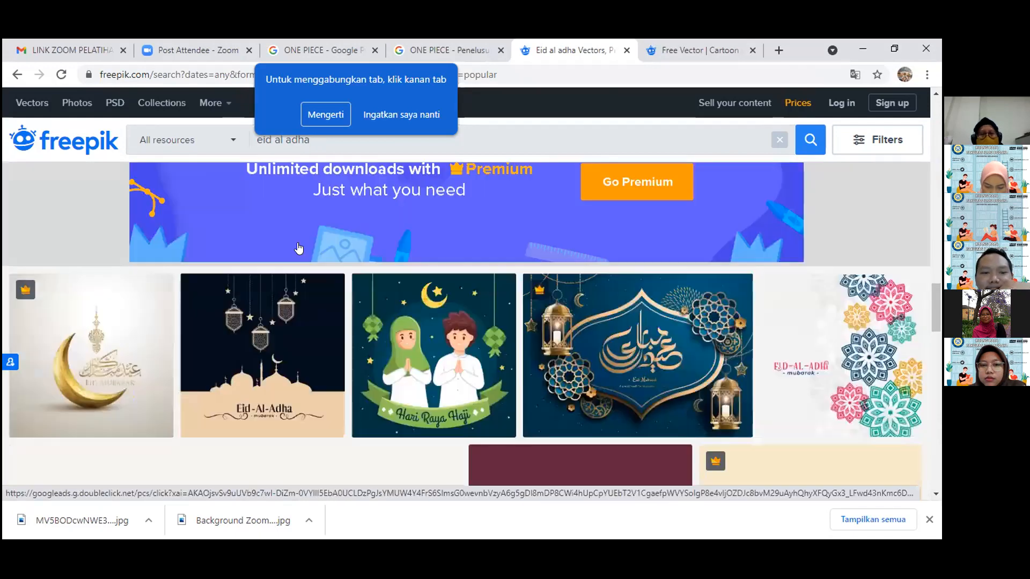
scroll(299, 247, "down", 4)
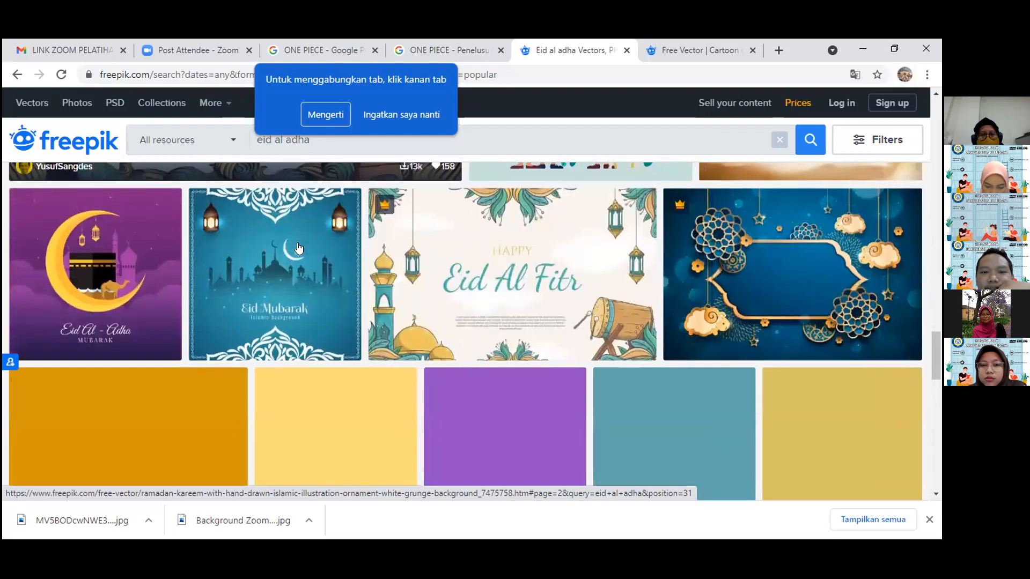
scroll(316, 252, "down", 1)
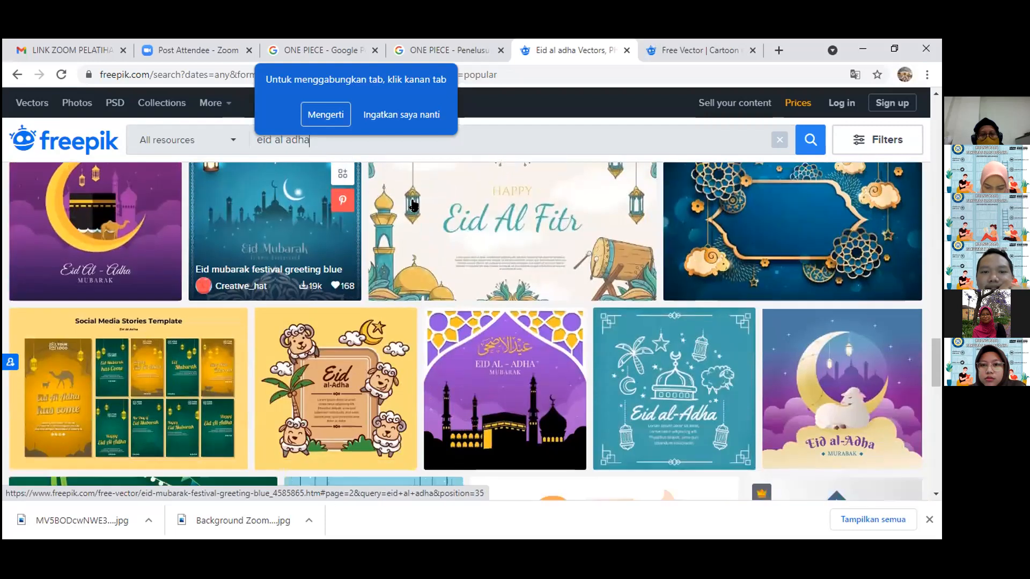
scroll(281, 279, "up", 2)
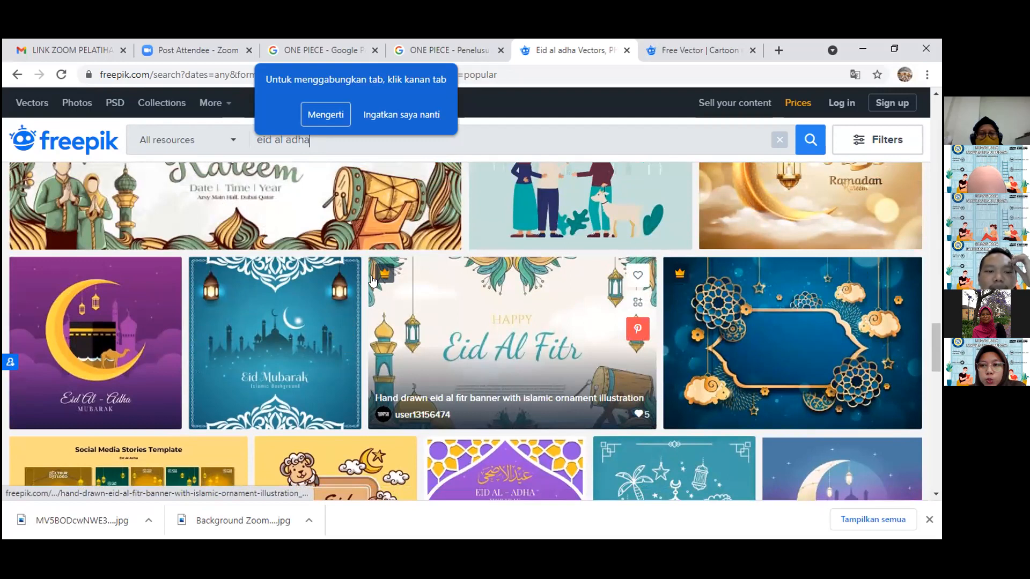
scroll(372, 280, "down", 1)
scroll(372, 279, "down", 2)
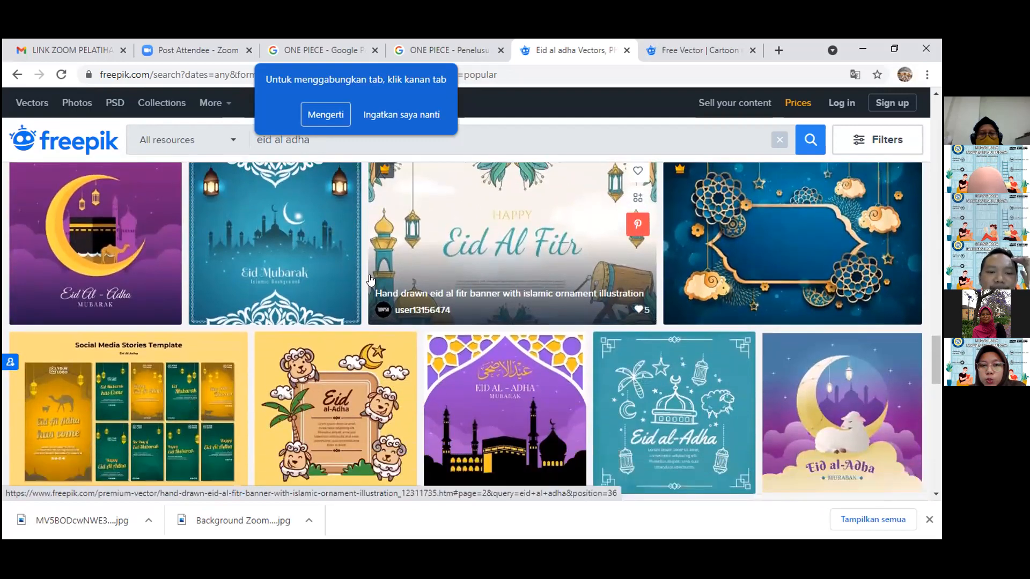
Open the yellow cartoon Eid al-Adha illustration with sheep around a text frame in a new tab and view the remaining results.
scroll(337, 226, "down", 1)
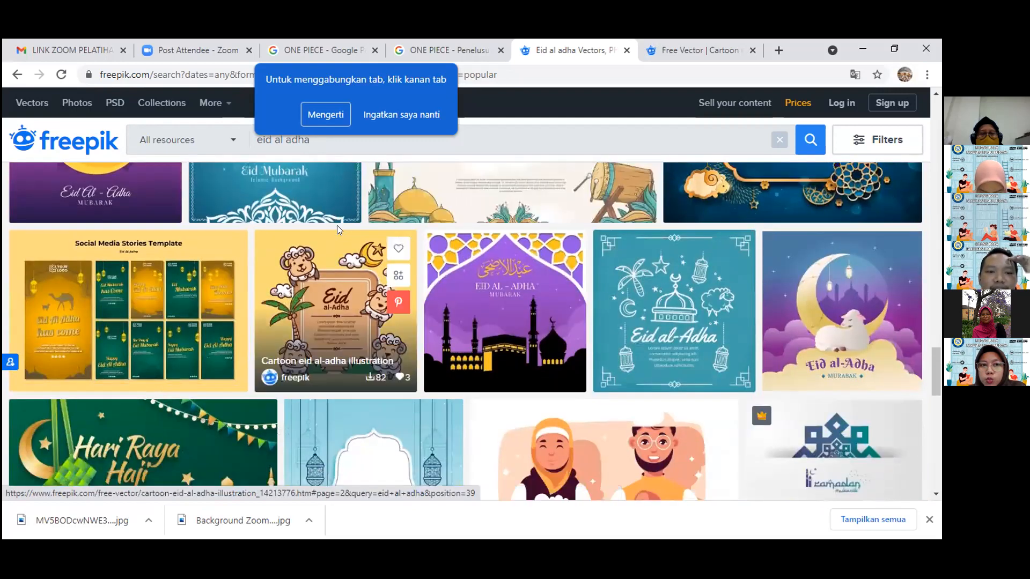
scroll(310, 286, "down", 2)
scroll(309, 287, "up", 2)
right_click(305, 275)
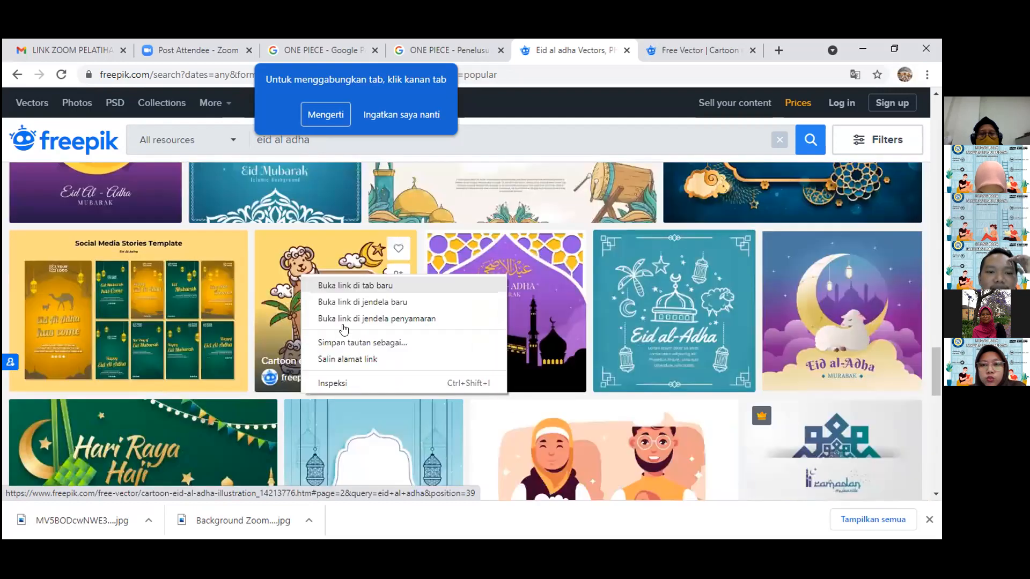
left_click(350, 286)
scroll(353, 320, "down", 2)
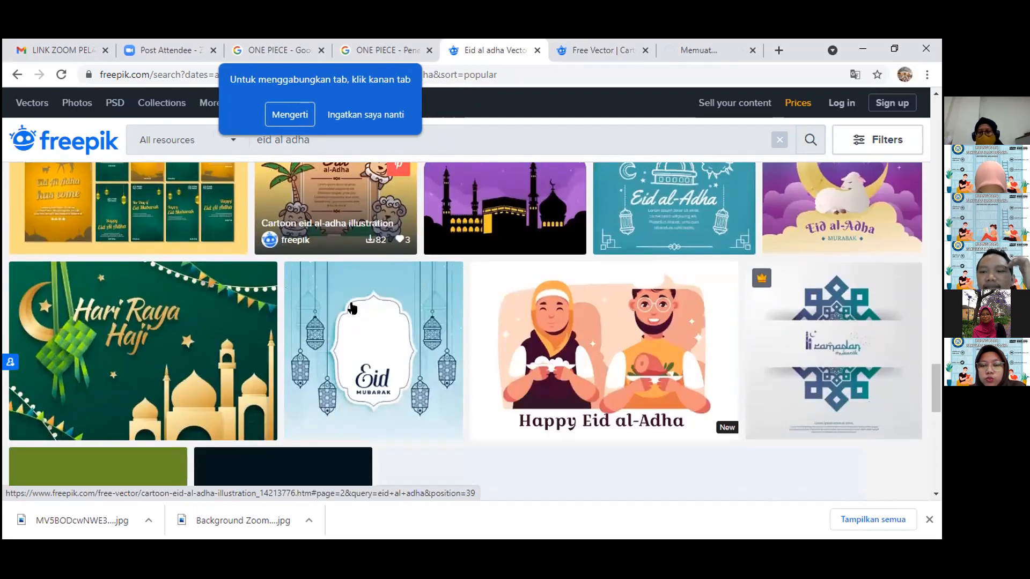
scroll(352, 309, "down", 4)
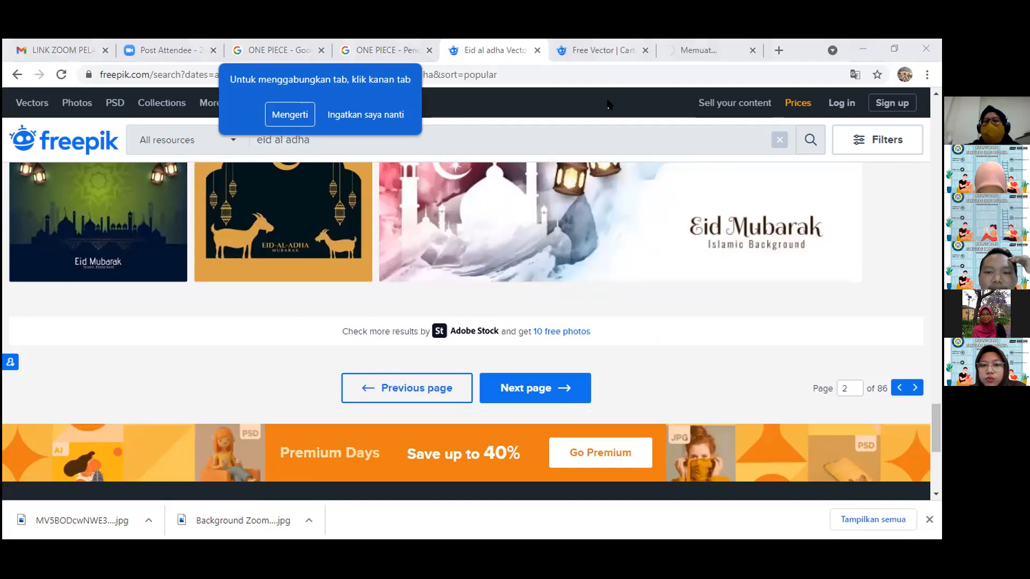
Switch to the cartoon Eid al-Adha illustration with the cow and camel and start its free download with attribution.
key("ctrl+Tab")
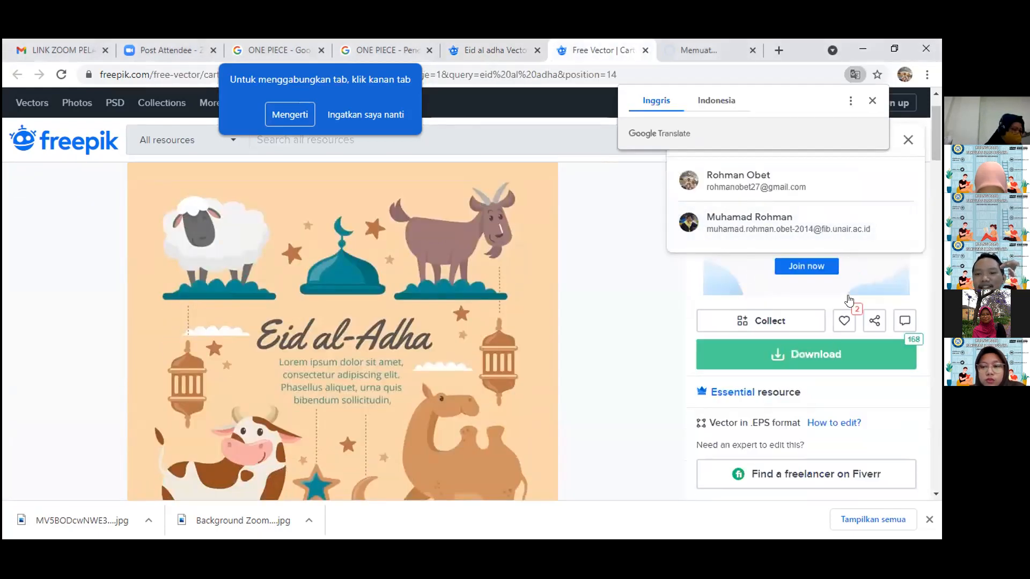
scroll(848, 302, "down", 1)
scroll(849, 292, "down", 3)
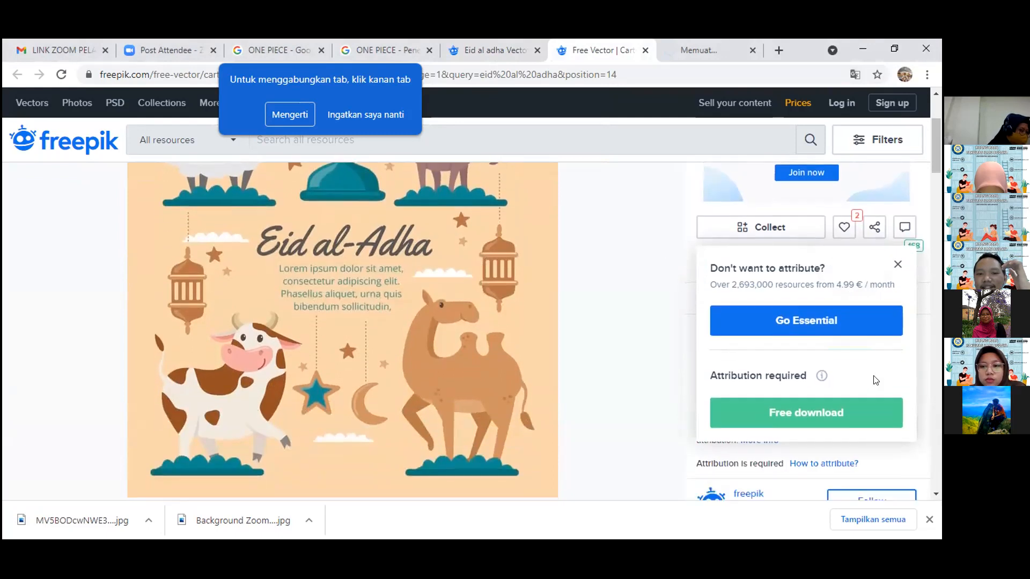
left_click(852, 353)
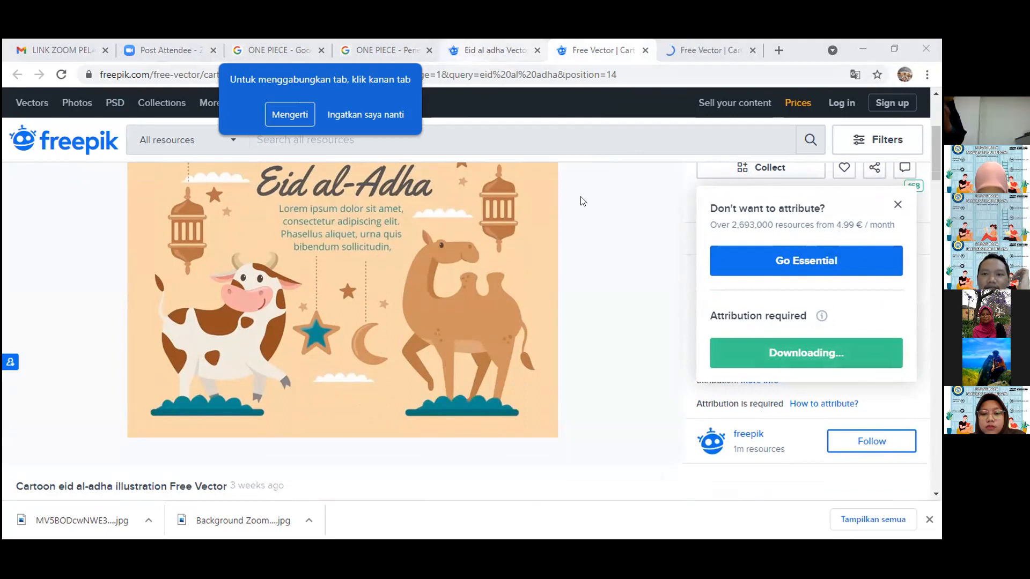
left_click(709, 51)
left_click(632, 53)
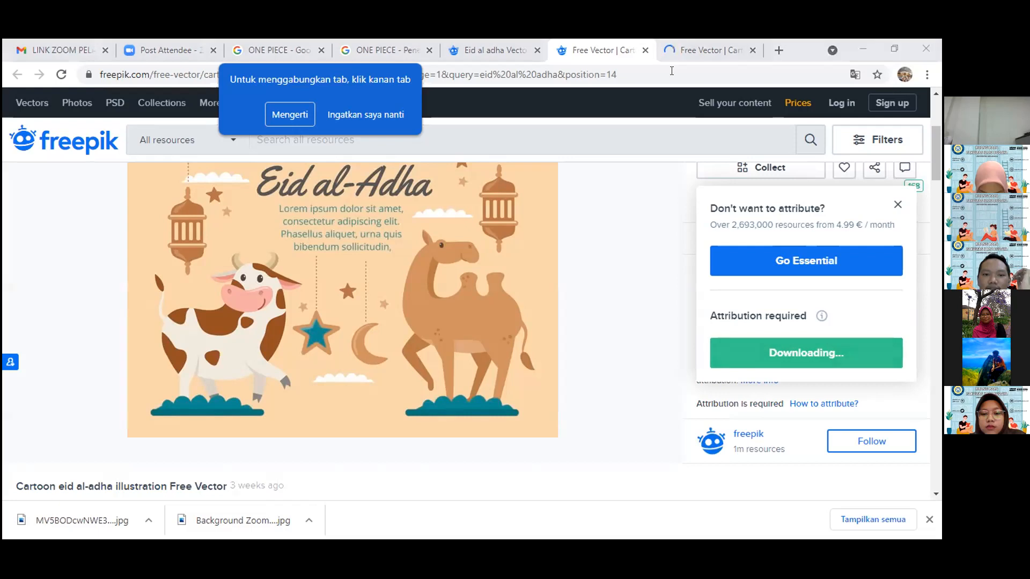
Start the free download with attribution of the yellow sheep Eid al-Adha illustration, and switch to File Explorer with the downloaded archives.
left_click(673, 54)
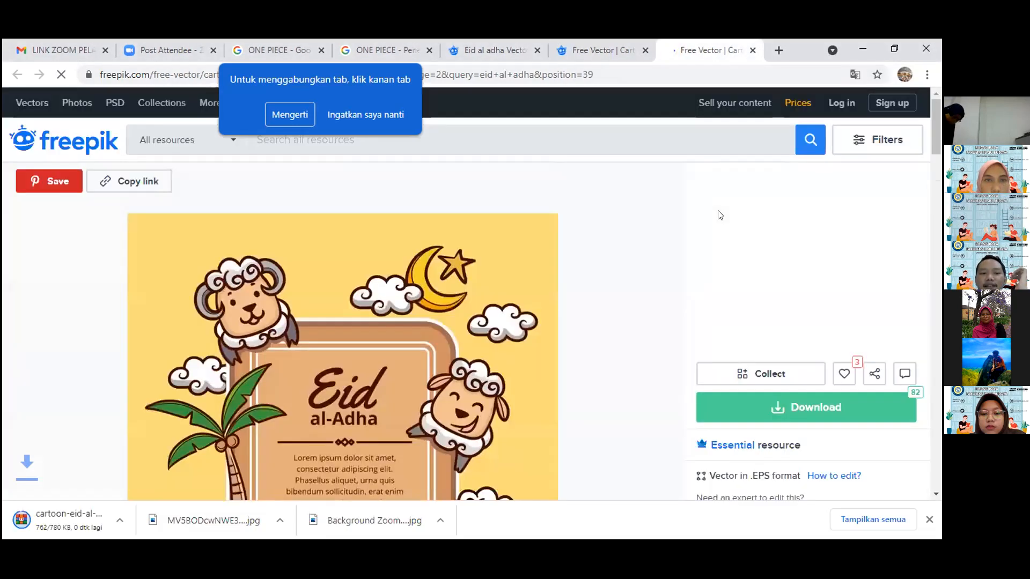
scroll(866, 340, "down", 1)
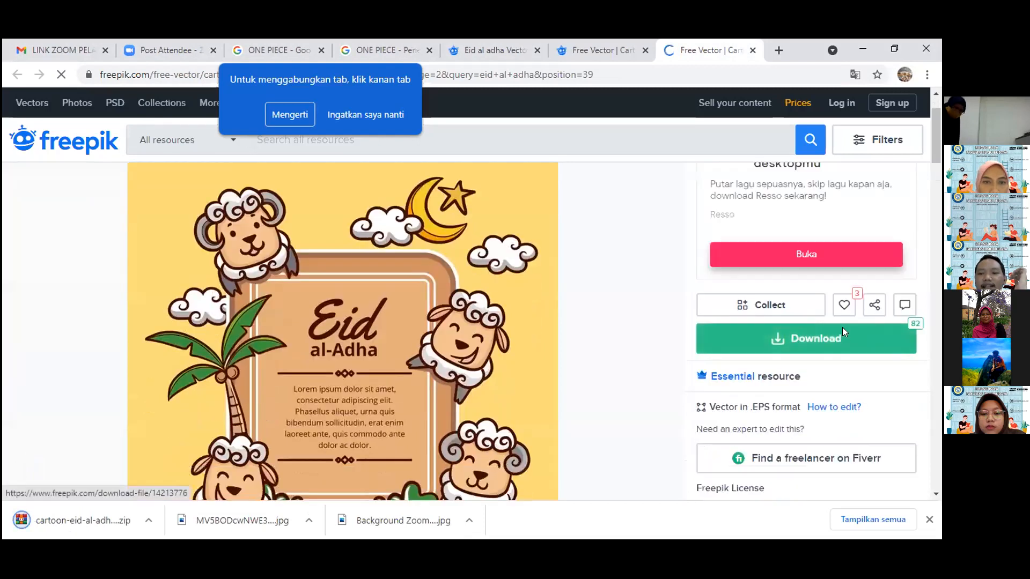
left_click(842, 330)
scroll(849, 343, "down", 1)
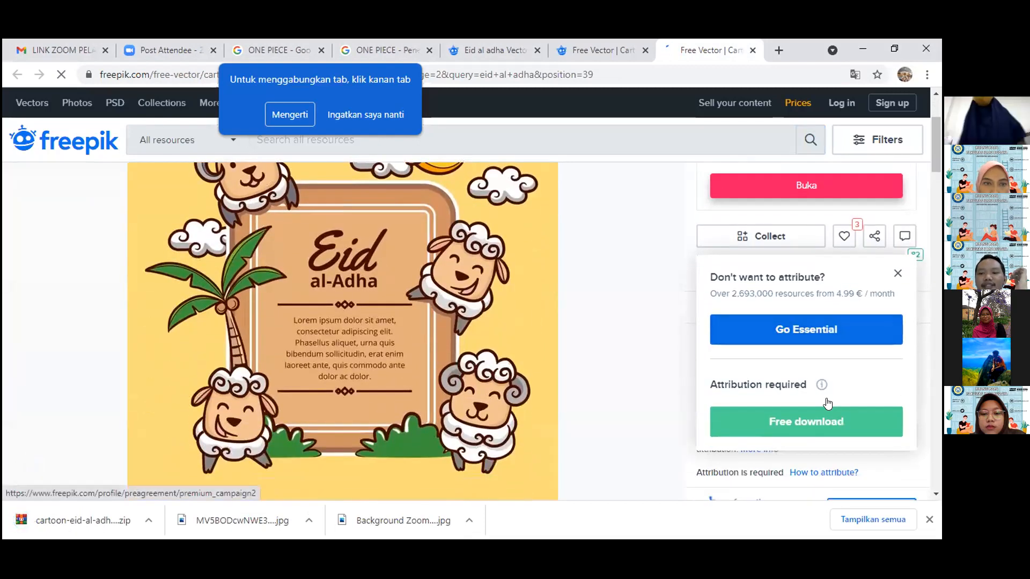
left_click(829, 419)
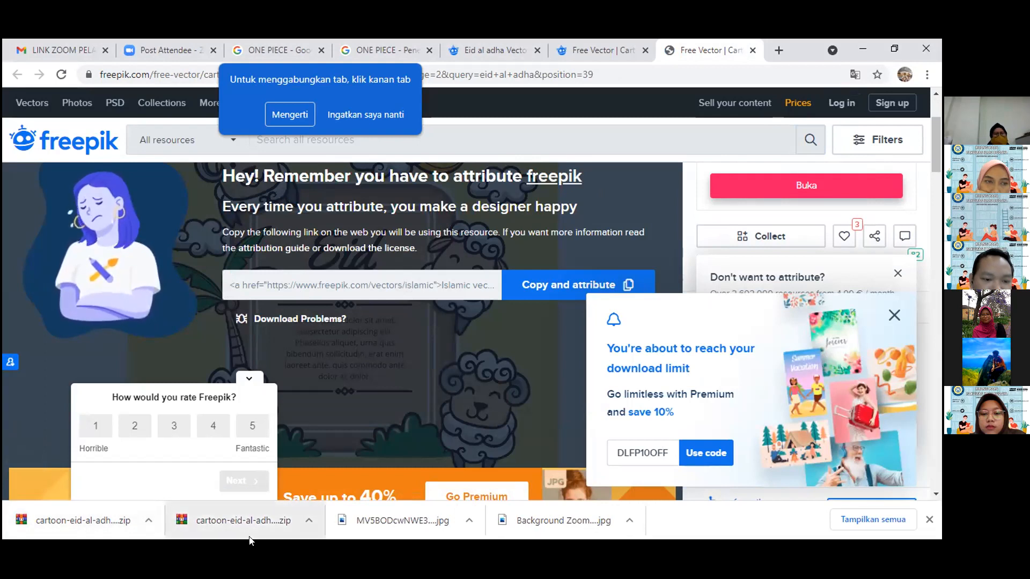
left_click(250, 552)
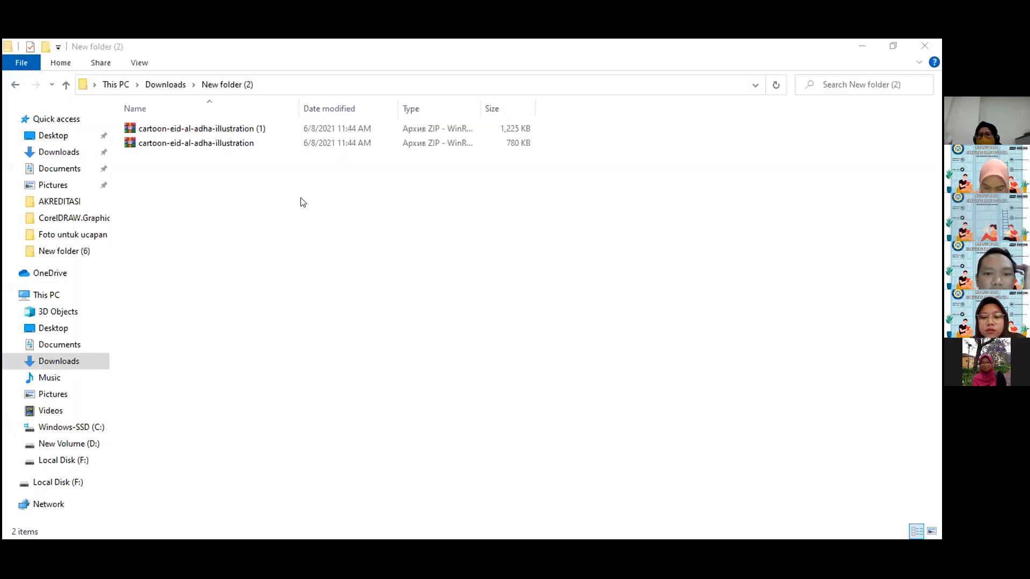
left_click_drag(208, 133, 206, 131)
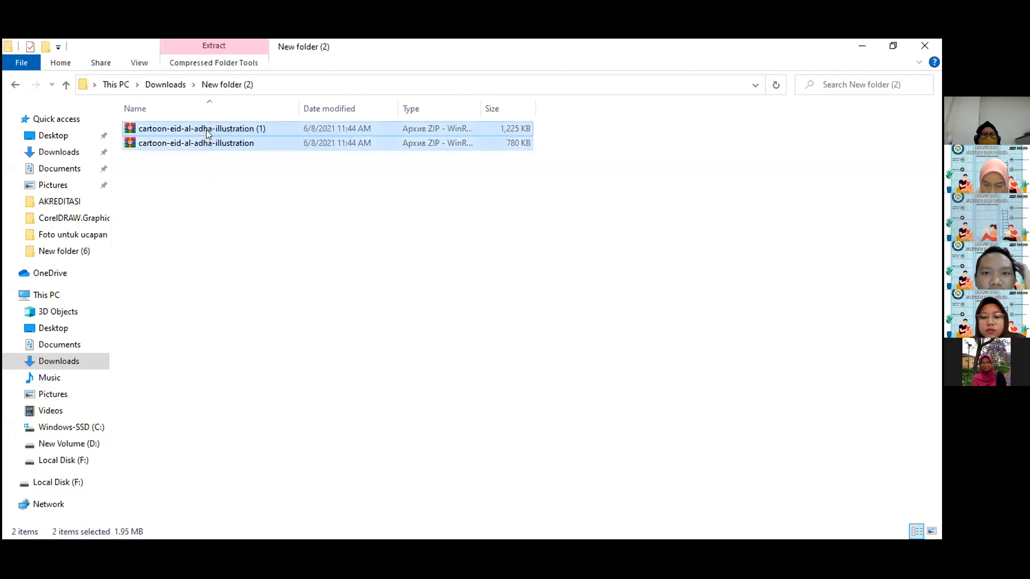
right_click(209, 133)
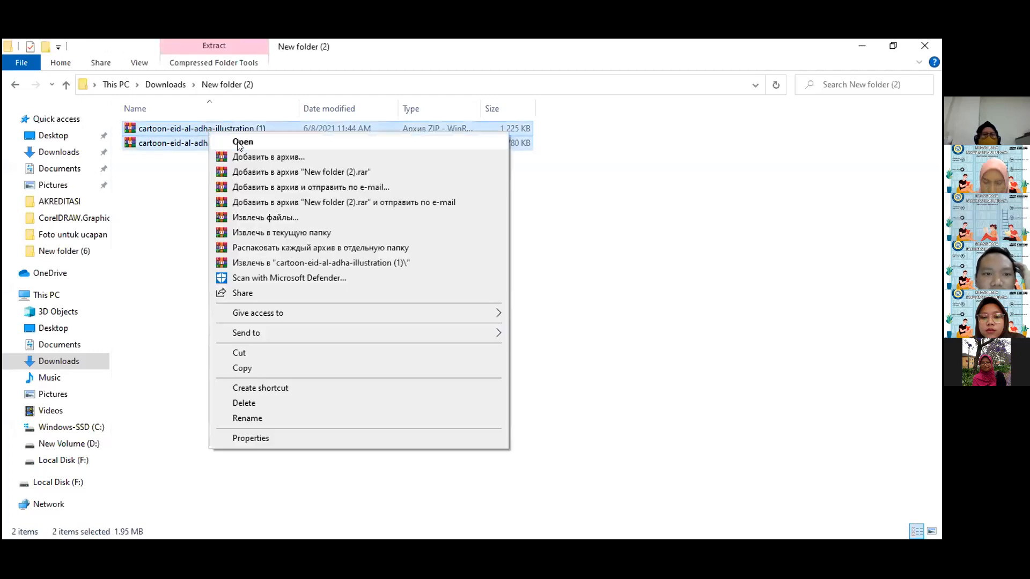
left_click(179, 164)
left_click(183, 163)
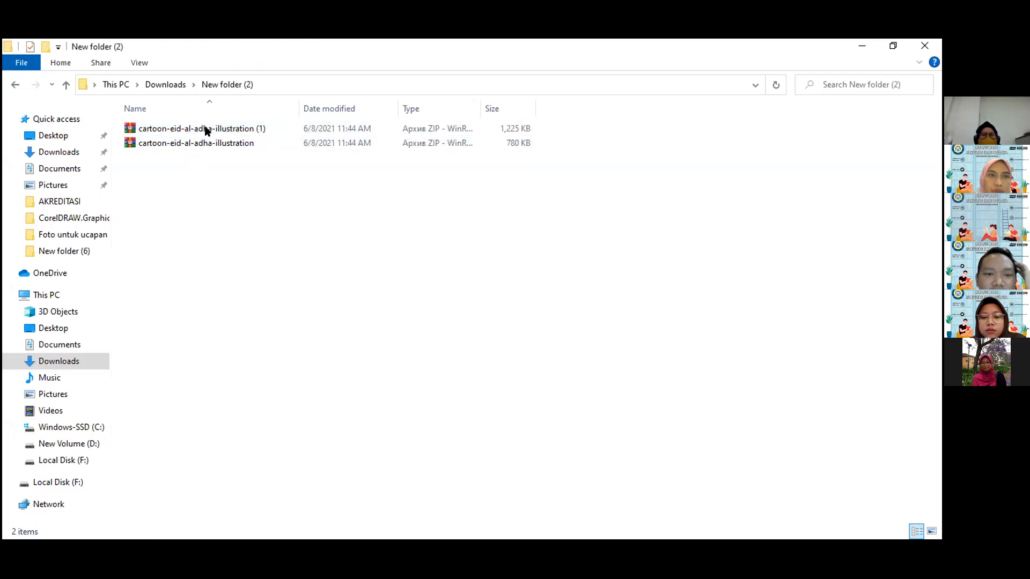
Extract both cartoon-eid-al-adha-illustration archives together into a subfolder named New folder (2).
left_click_drag(303, 219, 202, 129)
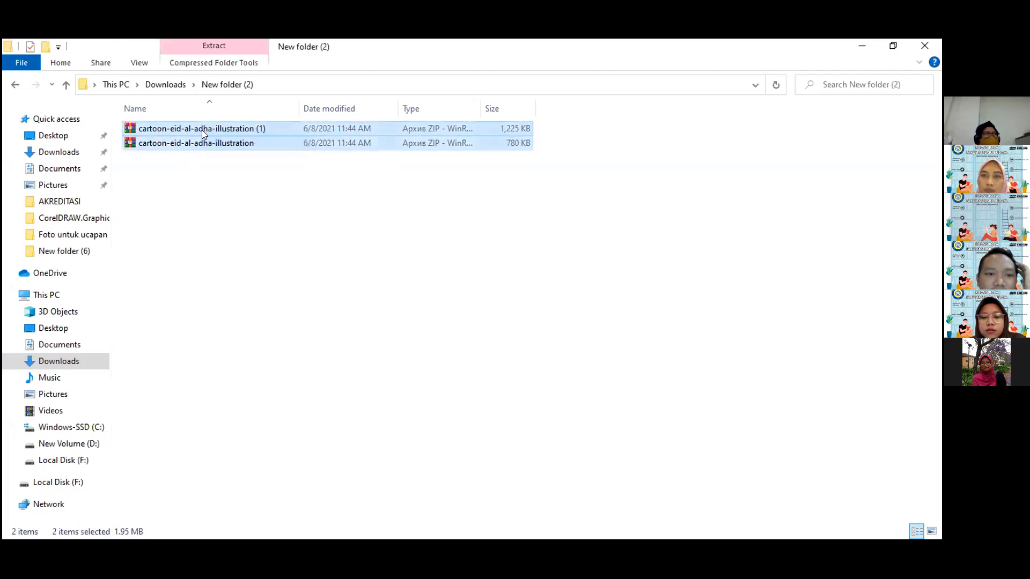
right_click(202, 130)
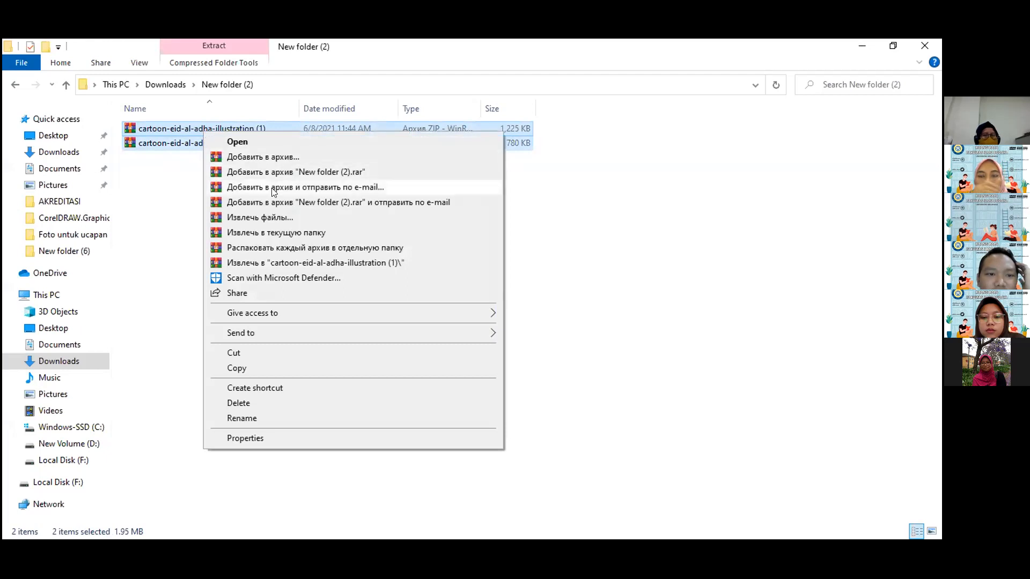
left_click(259, 217)
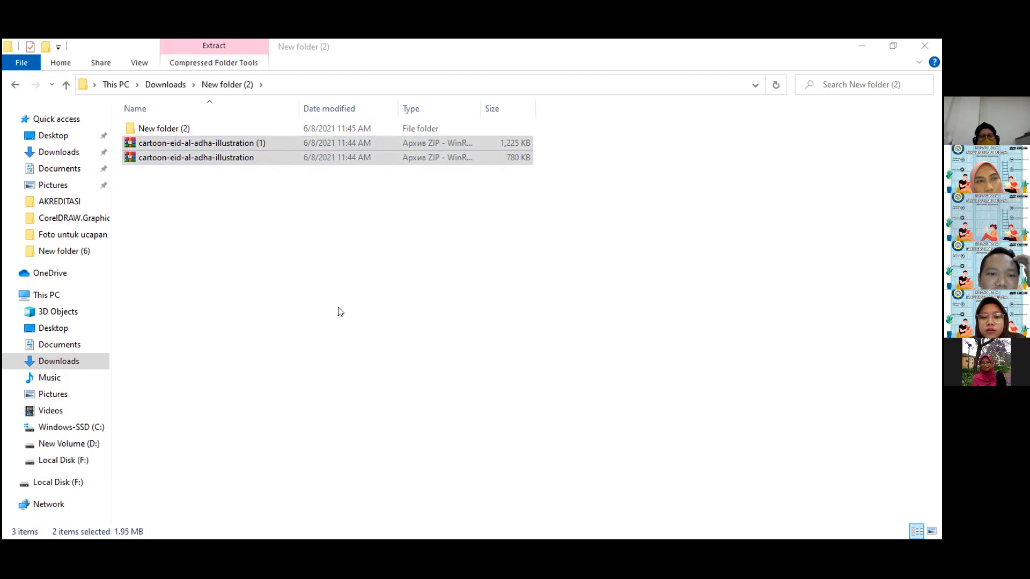
Open the extracted New folder (2) and show its files as extra large icons.
left_click(207, 131, "ctrl")
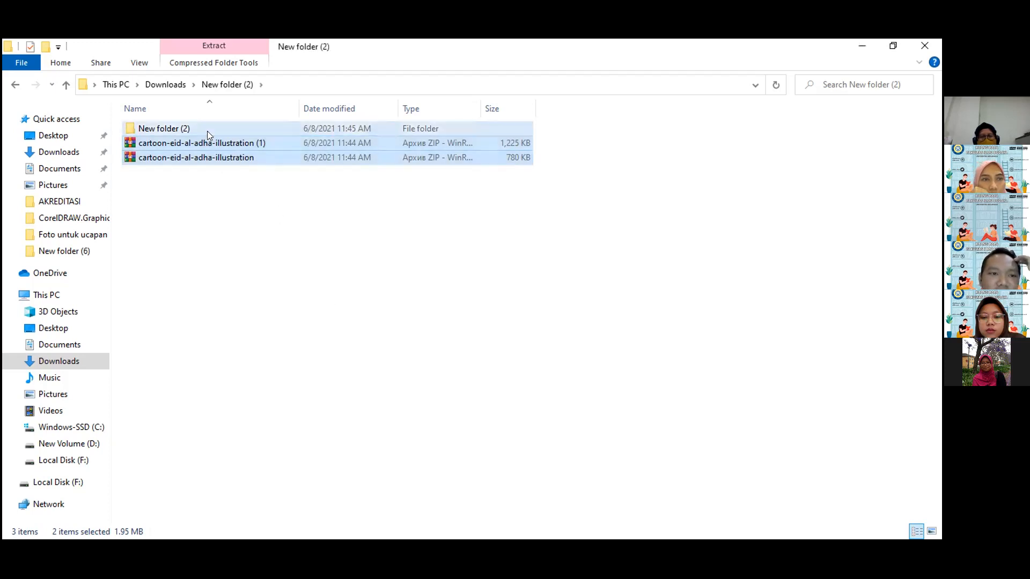
double_click(207, 131)
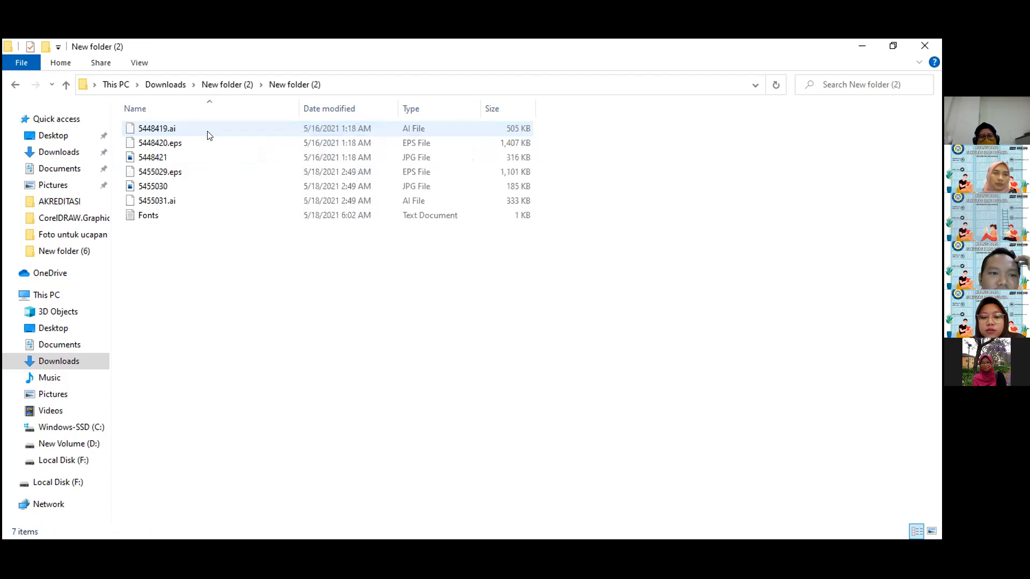
left_click(138, 63)
left_click(179, 84)
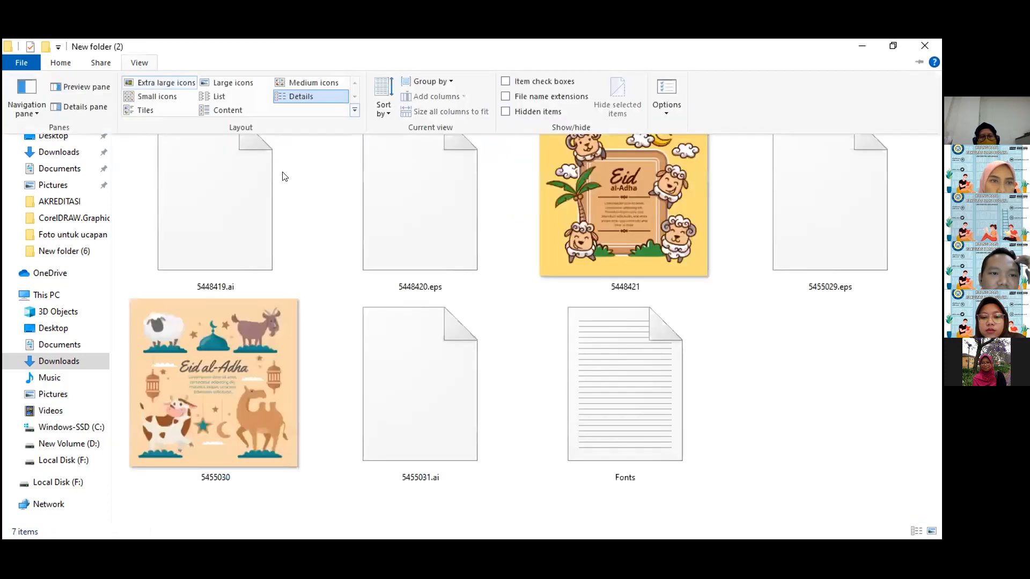
left_click(283, 176)
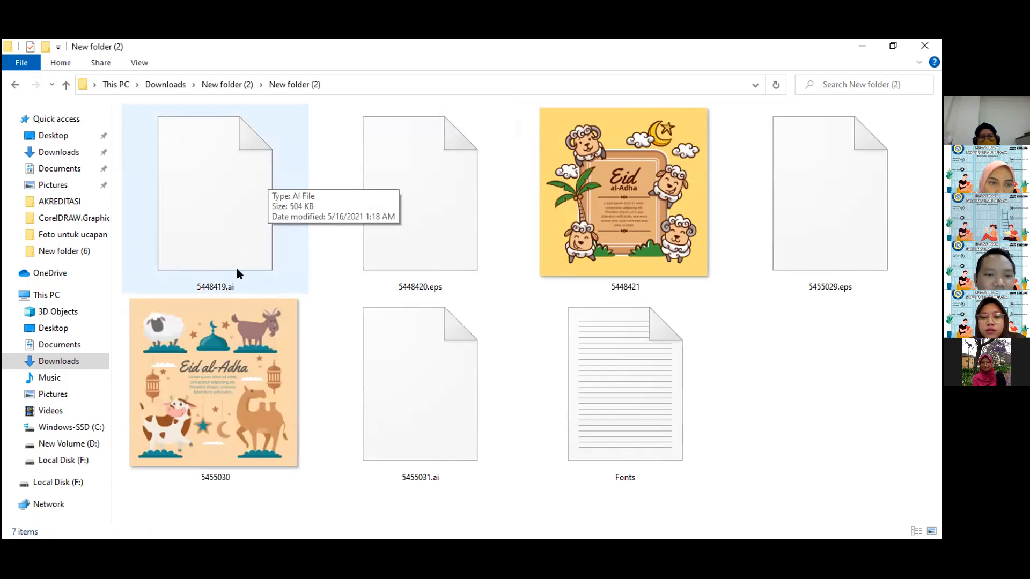
Import 5448419.ai into the open CorelDRAW document, accepting the permanent PANOSE-suggested substitutes for the missing fonts.
left_click(244, 236)
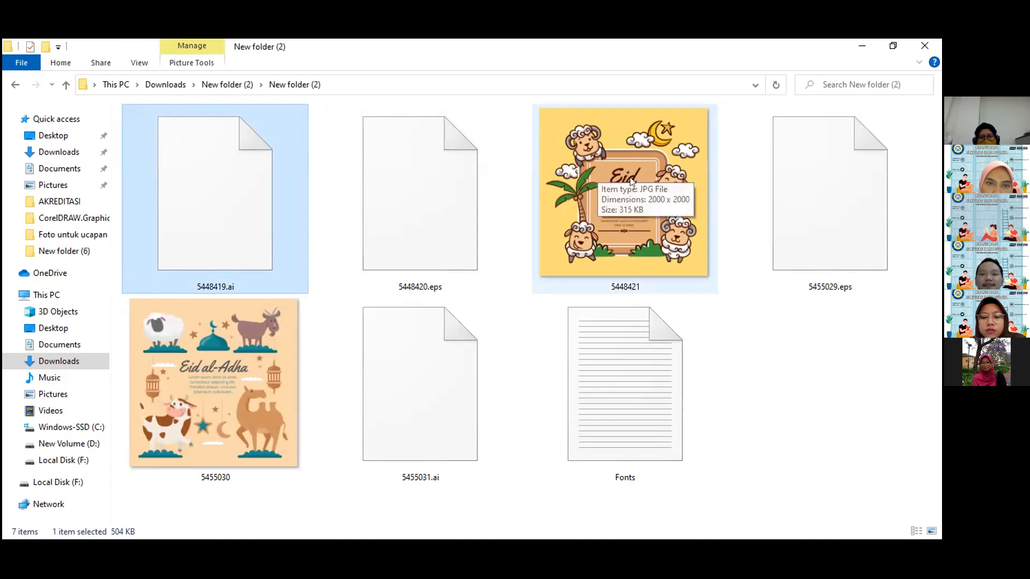
left_click(861, 42)
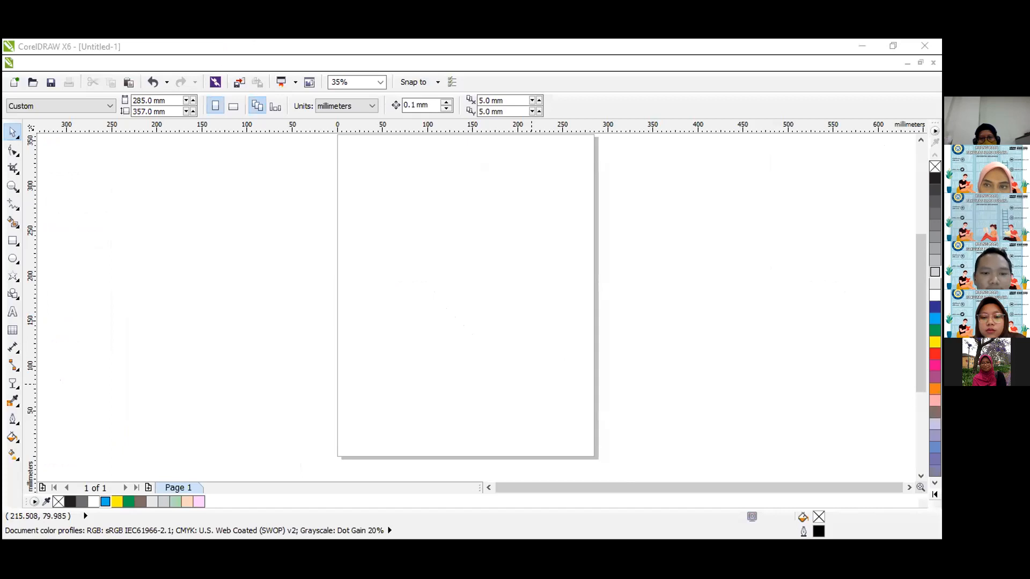
left_click(317, 291)
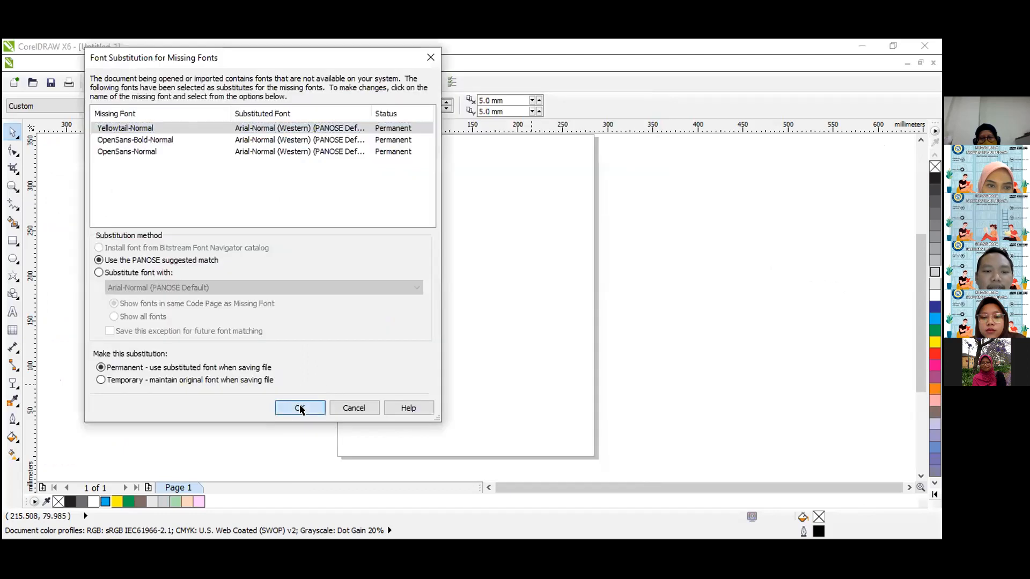
left_click(300, 409)
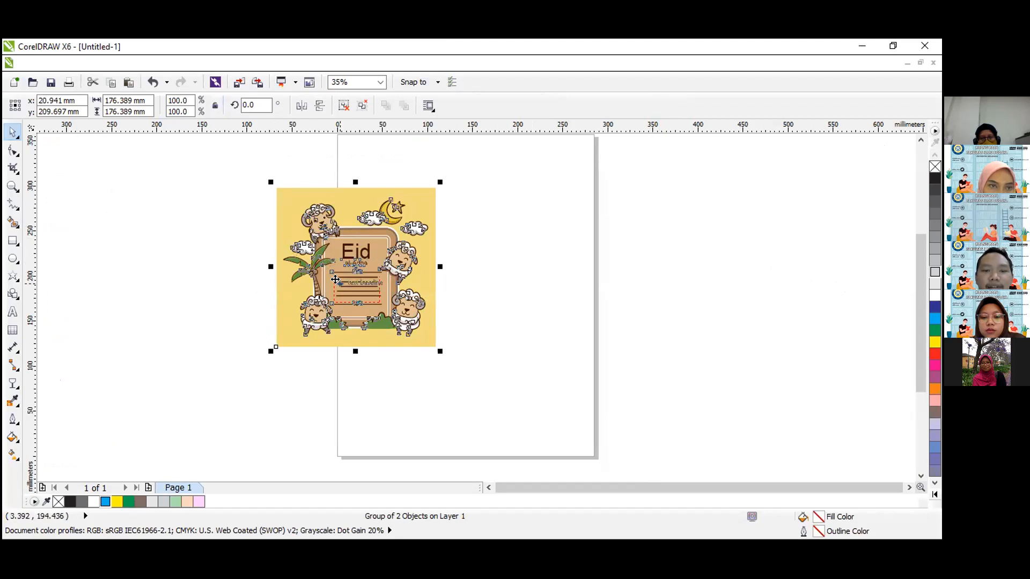
left_click(514, 212)
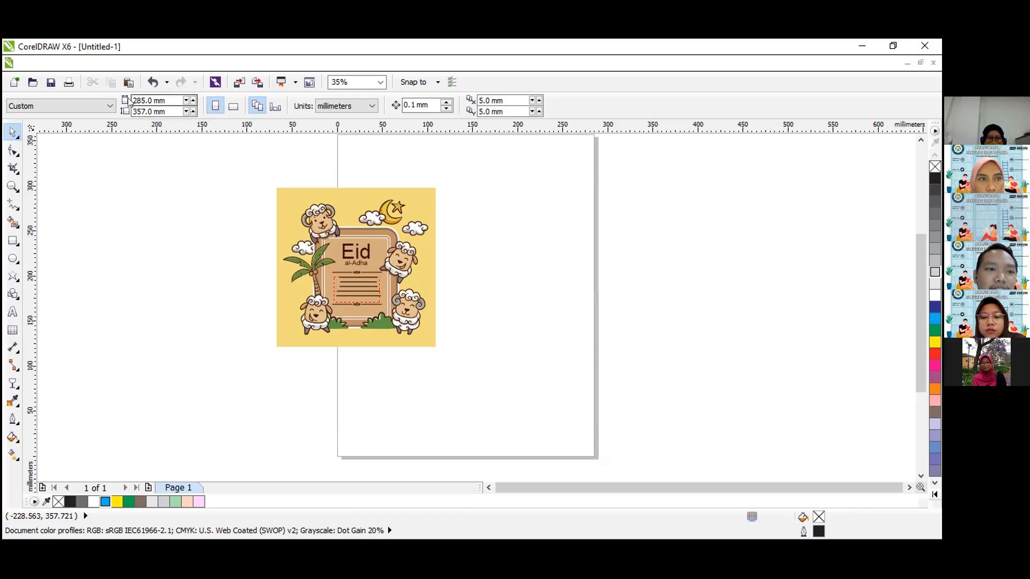
Move the sheep illustration to the page's top-left corner and scale it proportionally to about 287 mm wide, spanning the page width.
left_click_drag(137, 101, 165, 112)
left_click(204, 239)
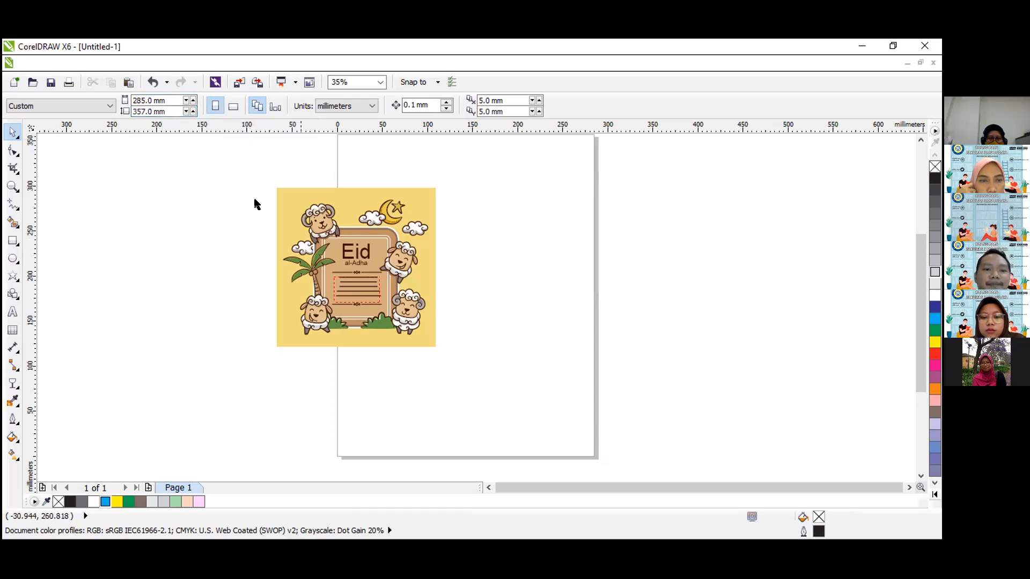
left_click(13, 186)
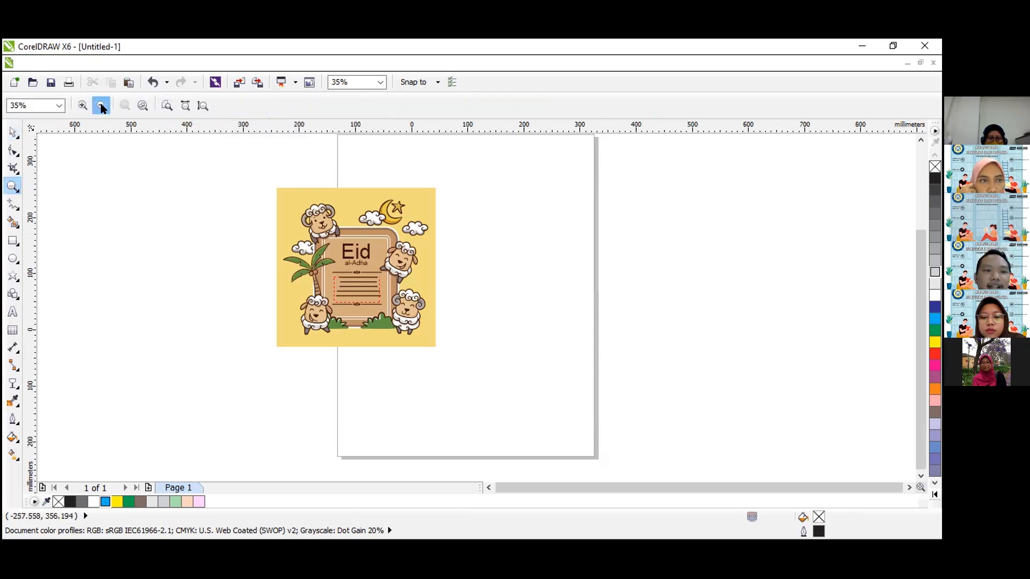
left_click(101, 106)
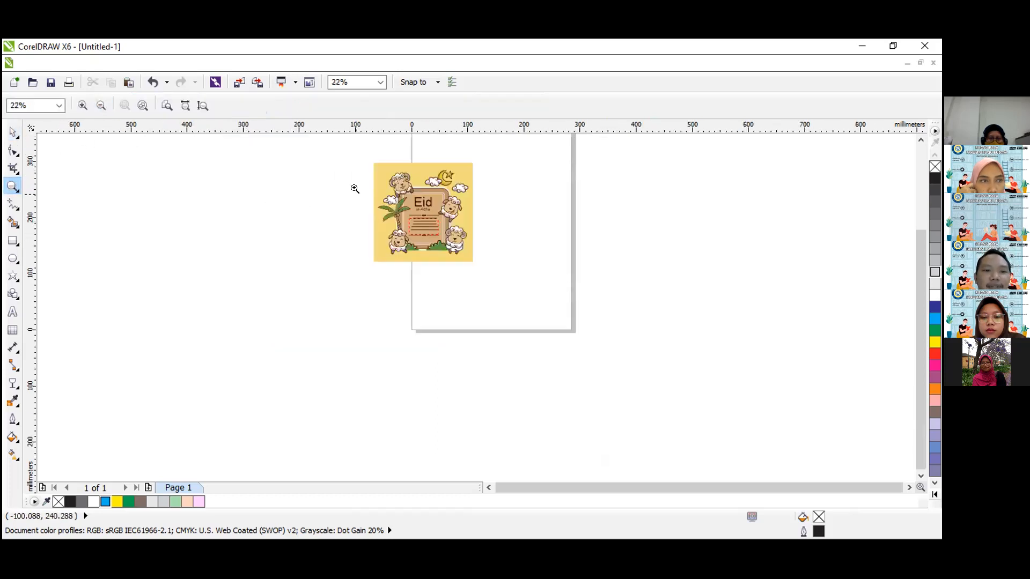
left_click(100, 106)
left_click_drag(368, 194, 577, 353)
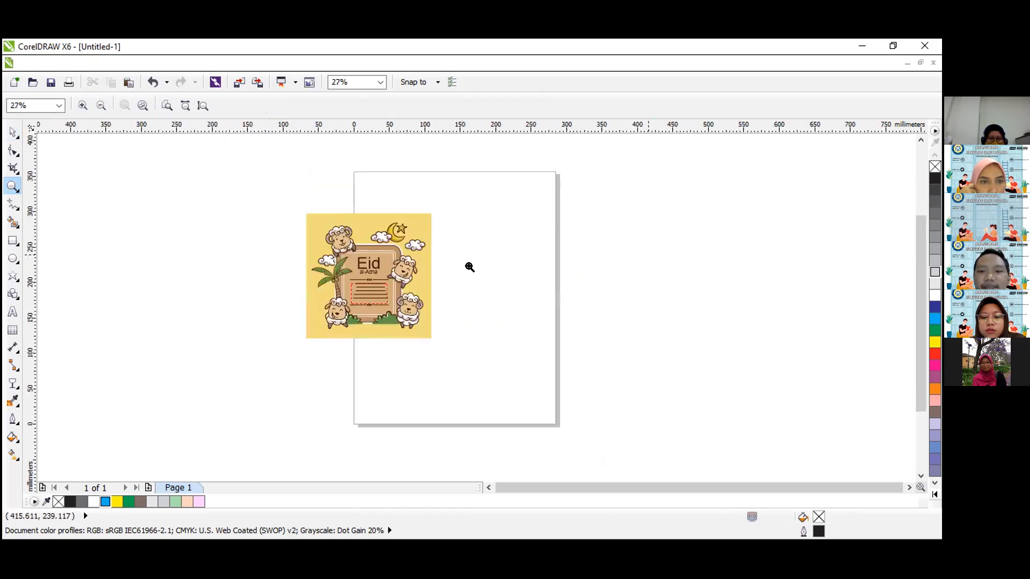
left_click(14, 133)
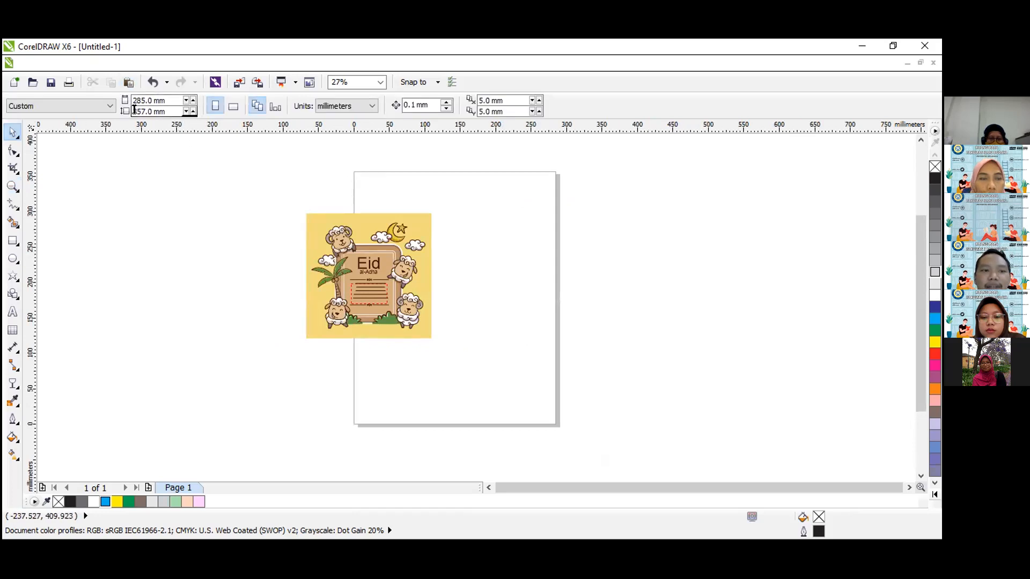
left_click(403, 257)
left_click_drag(403, 256, 438, 239)
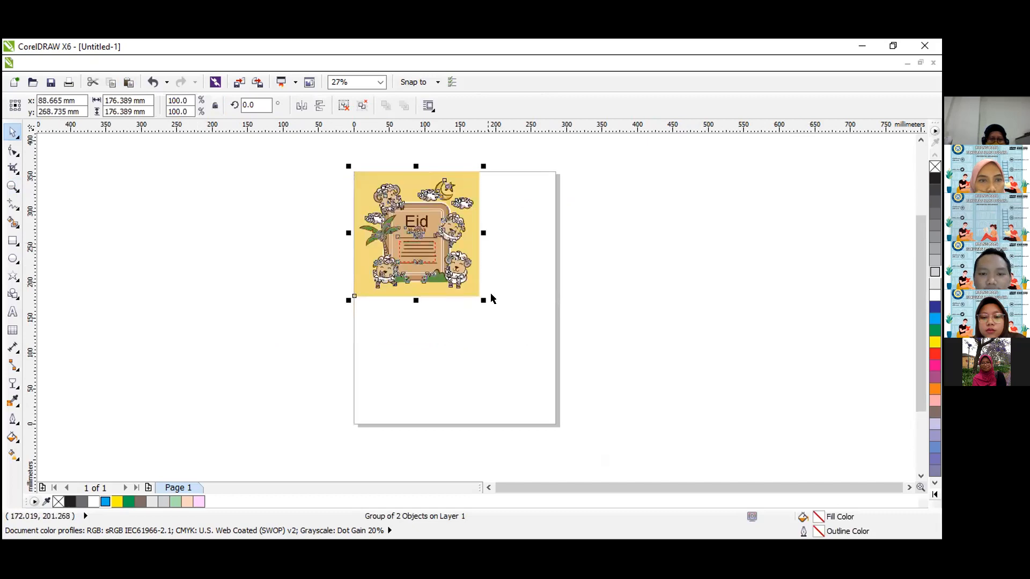
left_click_drag(484, 300, 558, 387)
key("Escape")
left_click(469, 238)
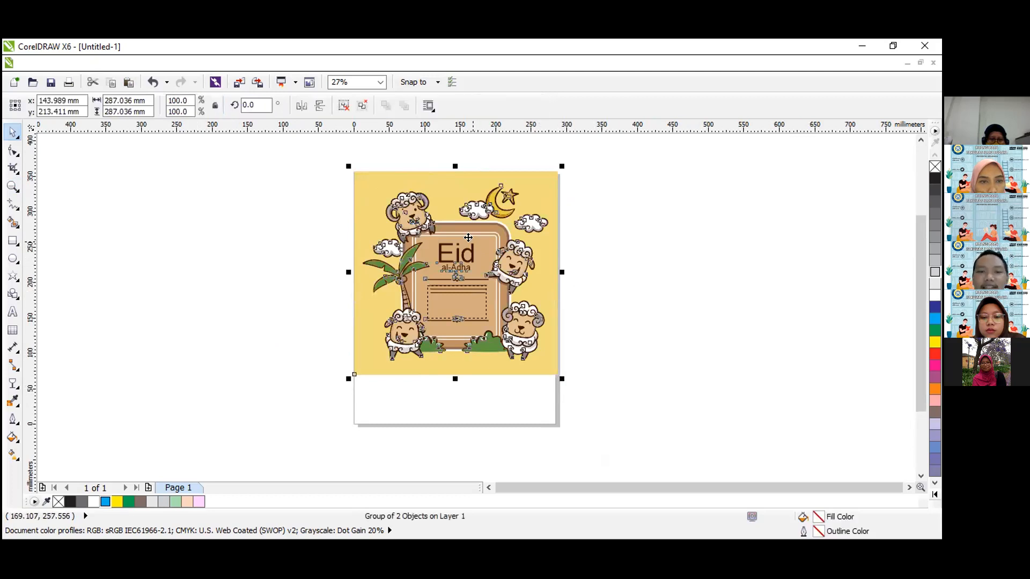
Ungroup the sheep illustration so the artwork separates from its yellow background.
right_click(471, 244)
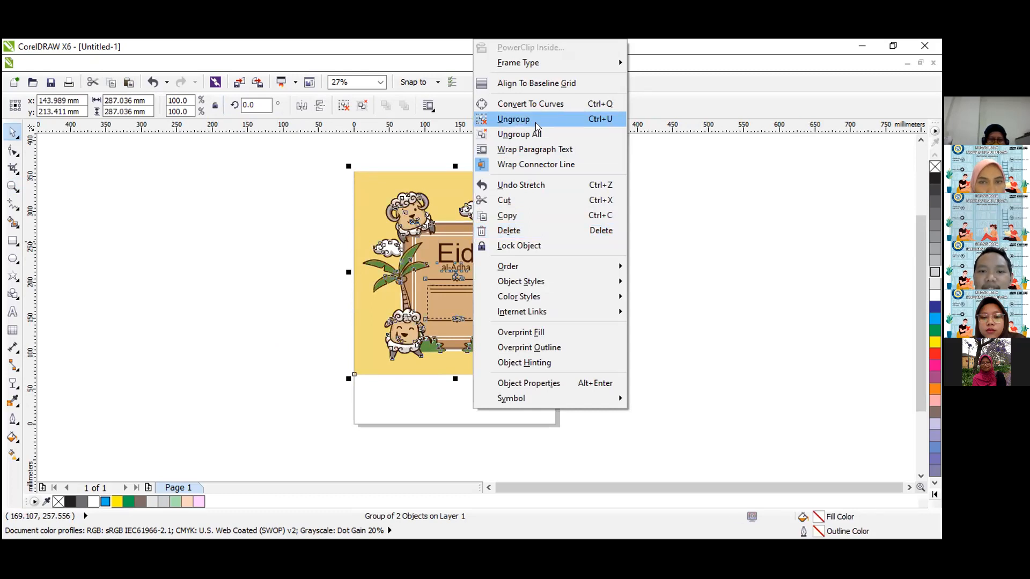
left_click(536, 122)
left_click(588, 241)
Try moving the sheep-and-frame artwork up and left across the yellow background, and undo the move.
left_click(463, 258)
left_click_drag(463, 258, 435, 228)
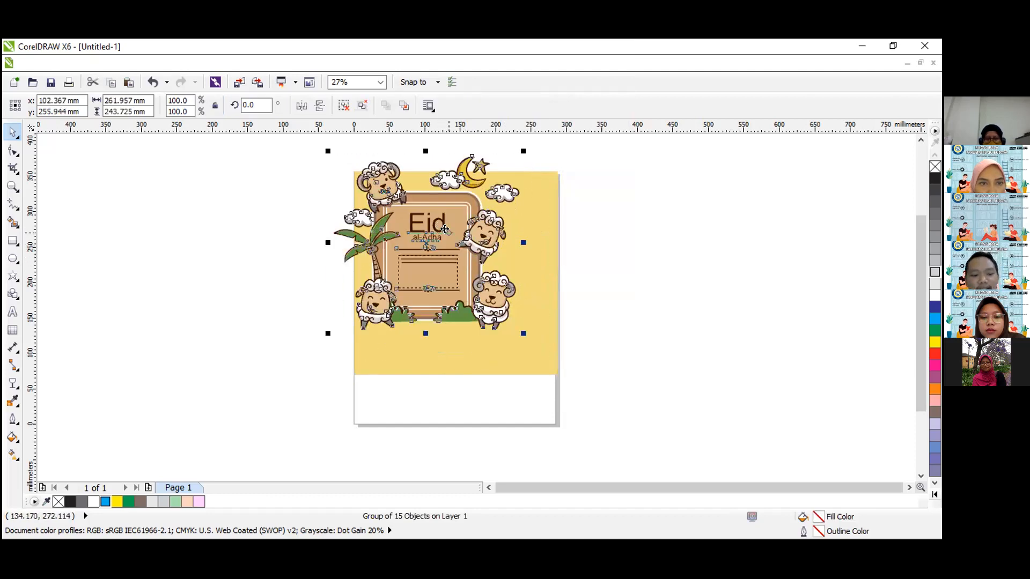
key("ctrl+z")
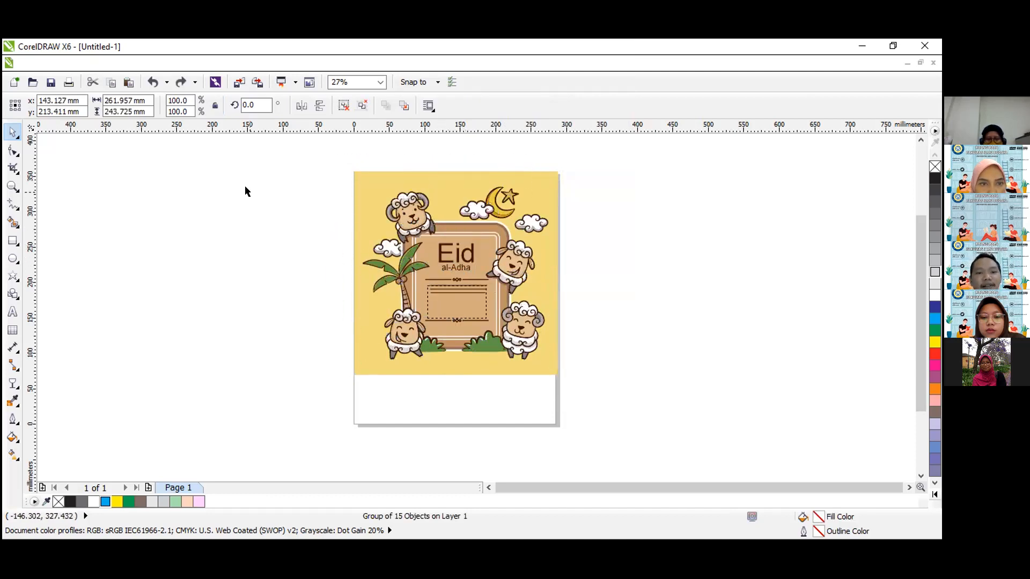
left_click(246, 194)
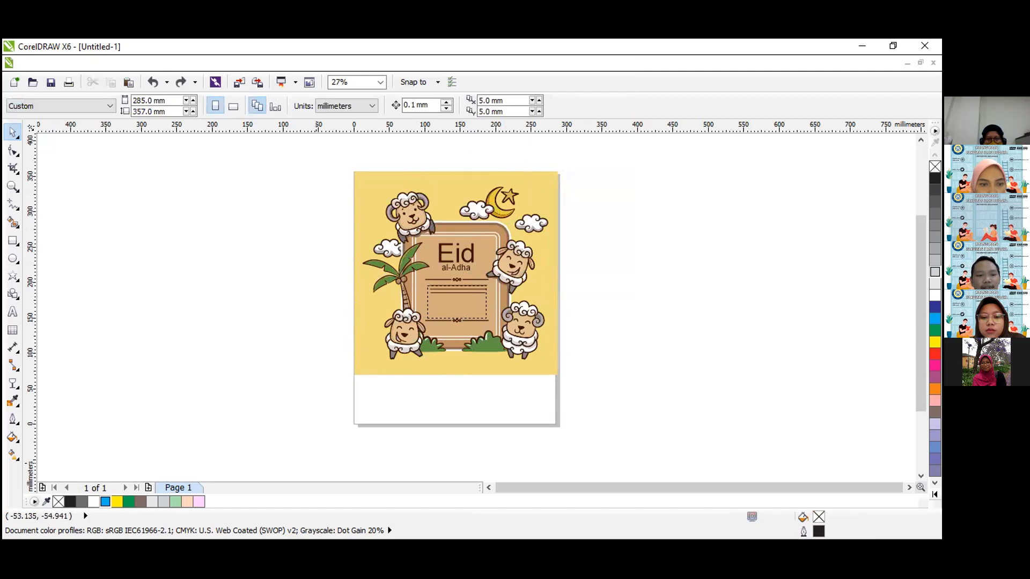
Import 5448420.eps from the extracted folder into the CorelDRAW document beside the page, accepting the permanent PANOSE-suggested font substitutions.
key("alt+Tab")
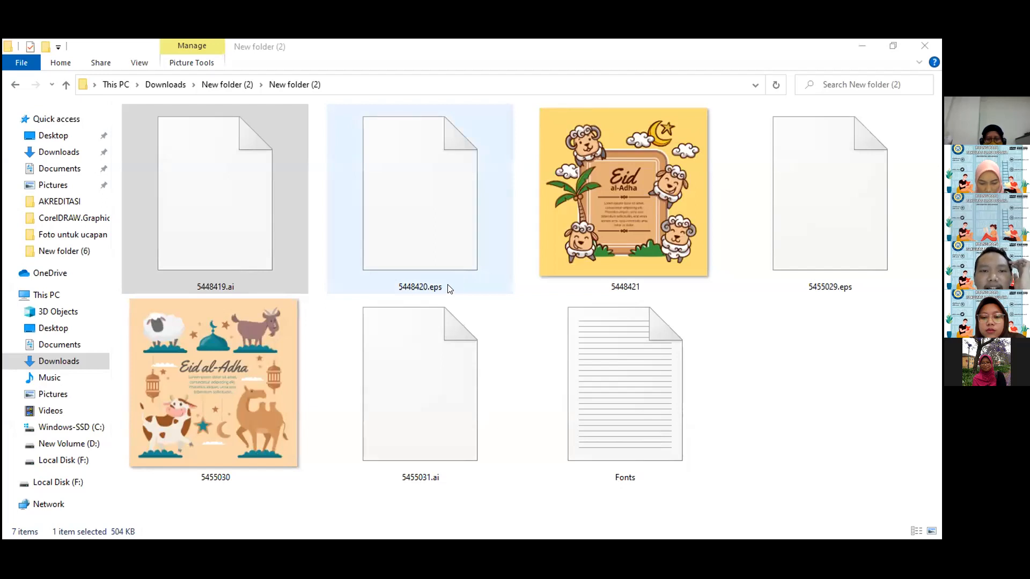
left_click(452, 252)
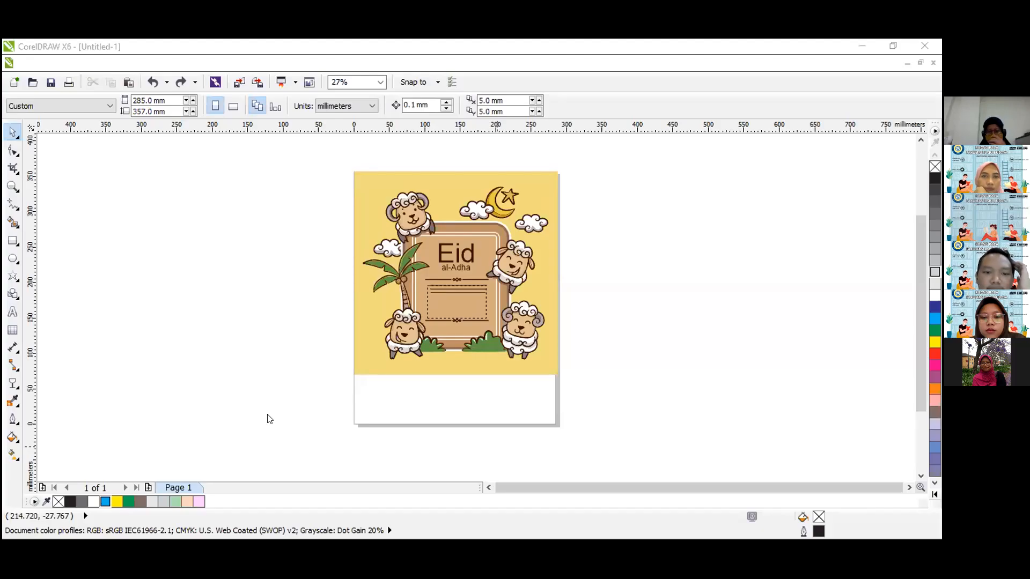
left_click(435, 358)
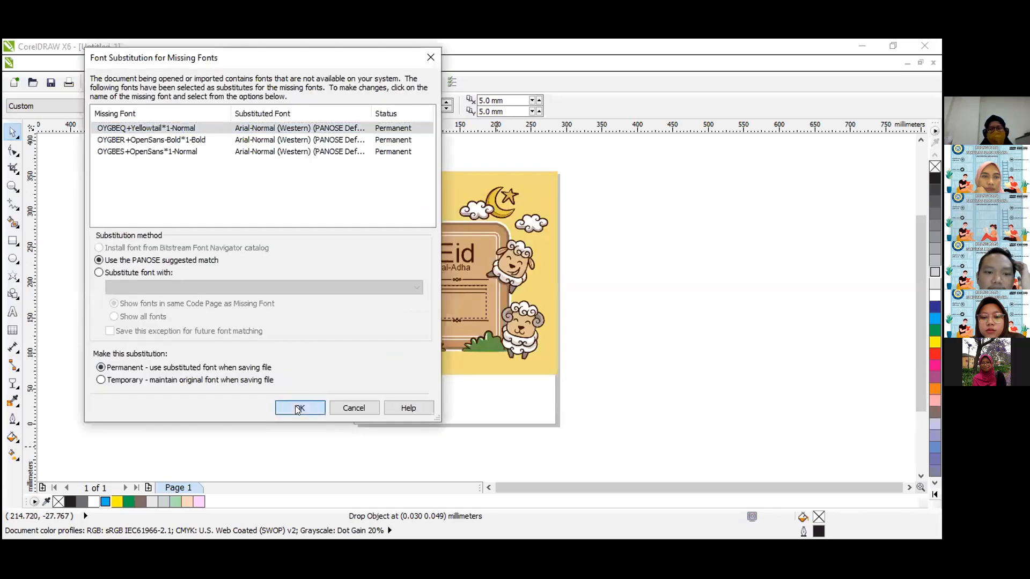
left_click(300, 408)
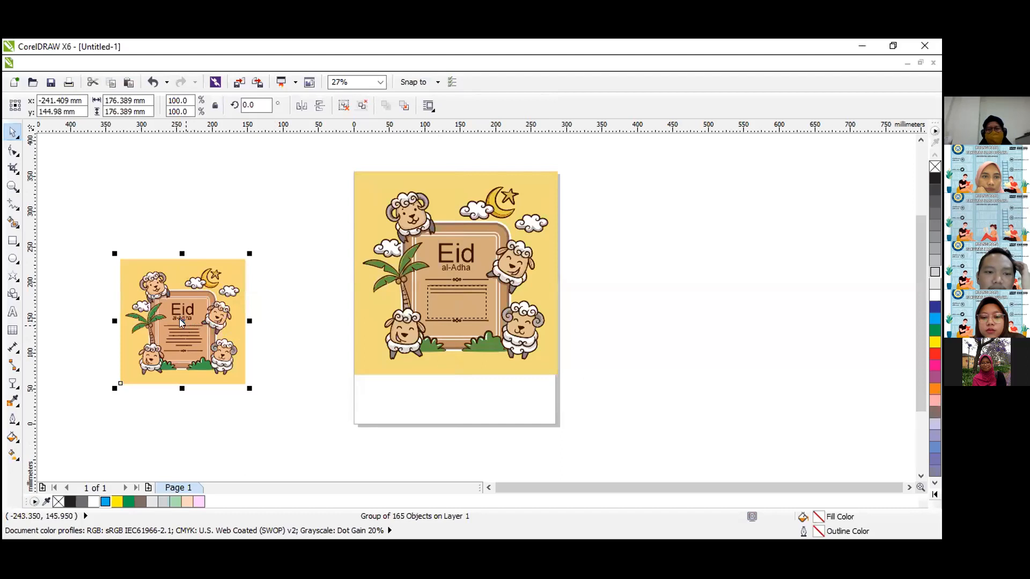
Ungroup the imported illustration beside the page into its individual objects.
right_click(182, 323)
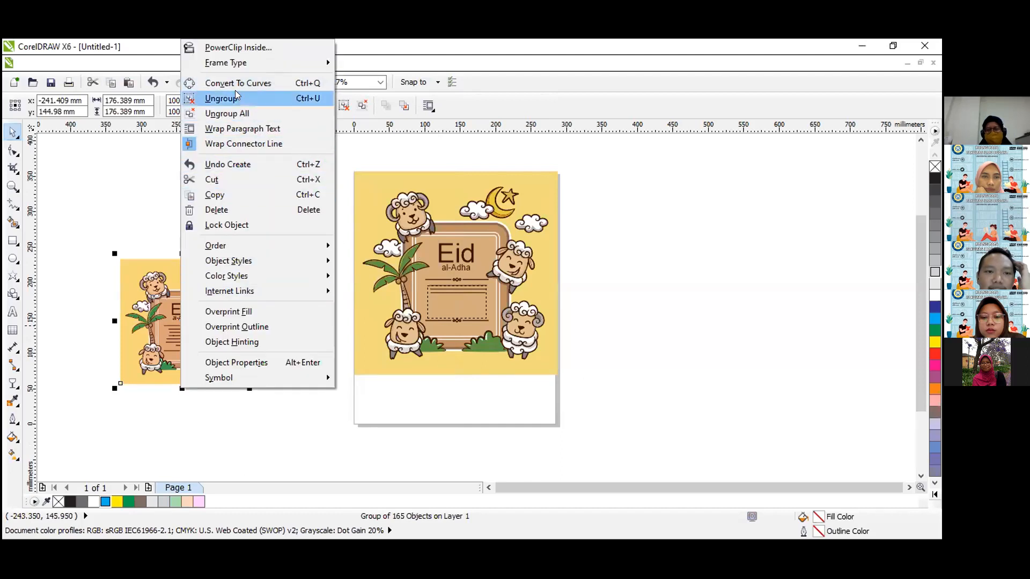
key("Return")
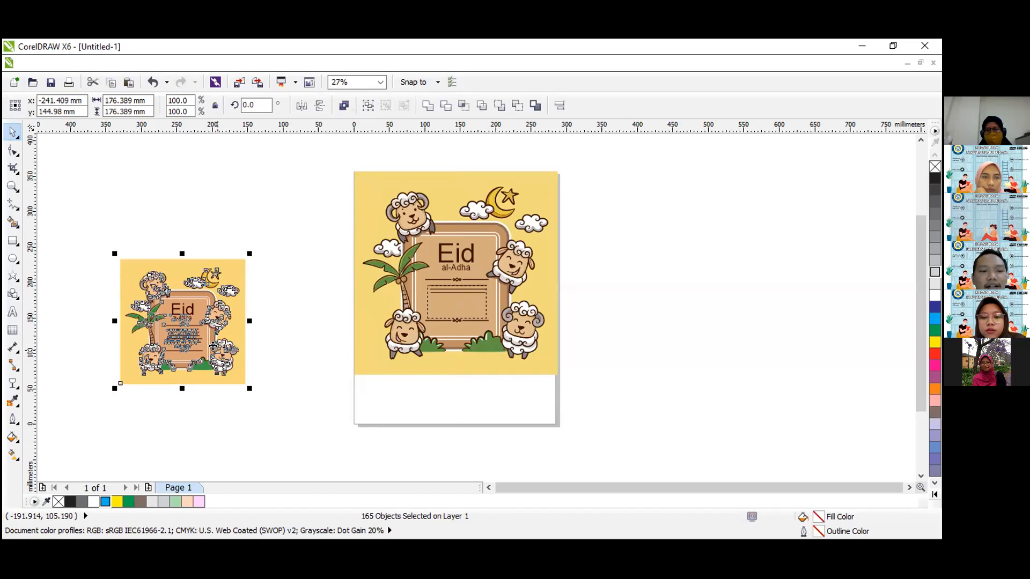
left_click(254, 200)
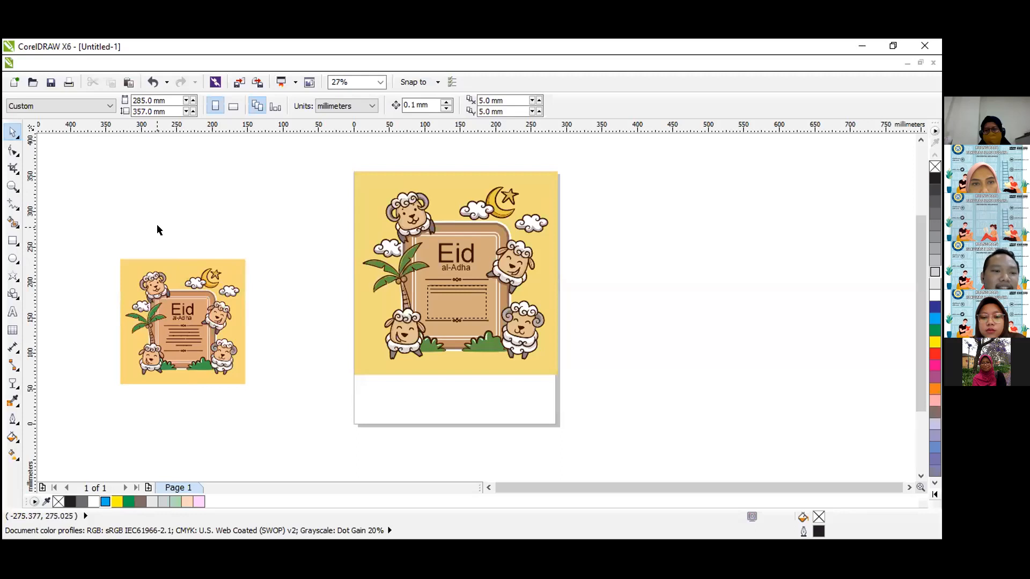
Pull the cloud pieces above the palm tree in the imported illustration out past its yellow background, one by one.
left_click(13, 186)
left_click_drag(98, 237, 268, 397)
left_click(13, 132)
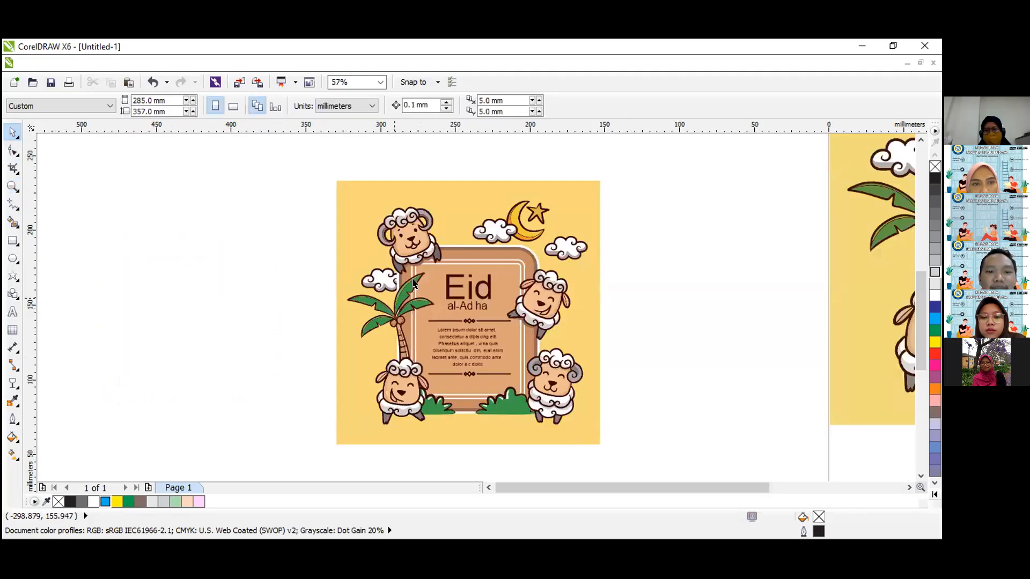
left_click(367, 278)
left_click_drag(378, 287, 315, 281)
left_click(392, 282)
mouse_move(395, 282)
left_mouse_down()
mouse_move(354, 286)
mouse_move(390, 278)
mouse_move(325, 257)
left_mouse_up()
left_click(390, 277)
left_click_drag(390, 288, 309, 264)
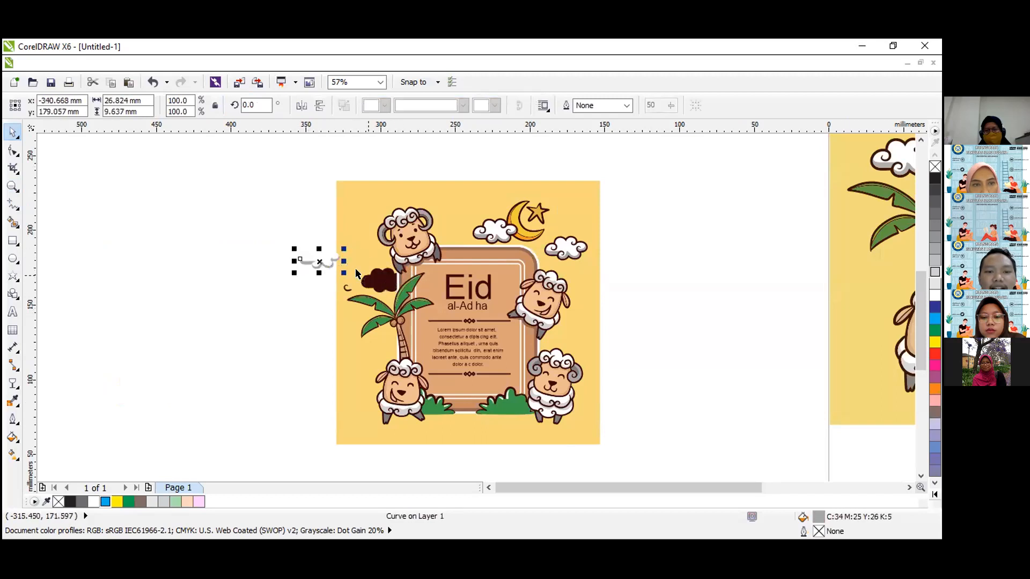
Ungroup the sheep-and-frame artwork on the page so its text, lines, frame and characters can be edited separately.
left_click(13, 186)
left_click(101, 105)
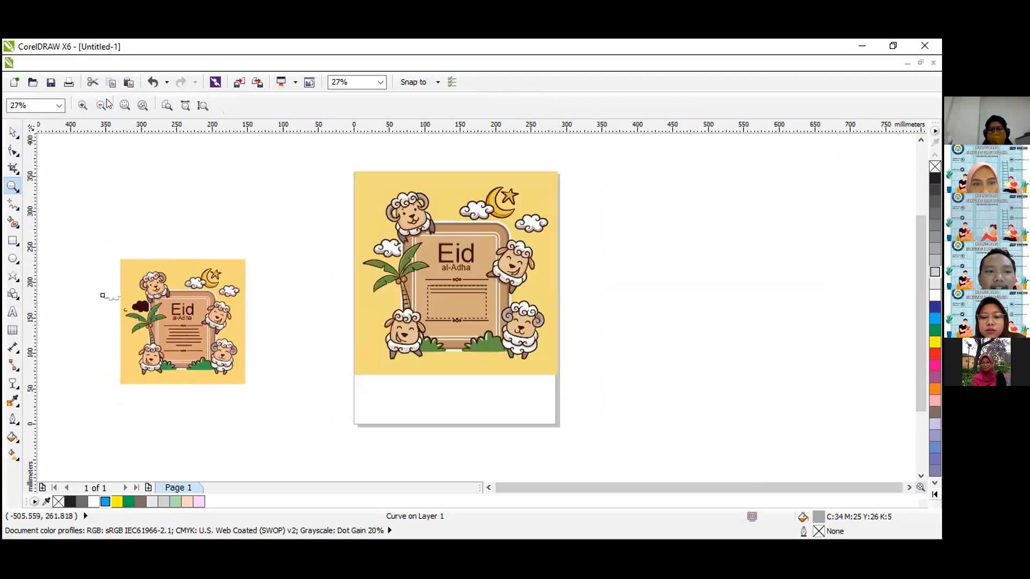
left_click_drag(333, 161, 563, 379)
left_click(13, 132)
left_click(468, 278)
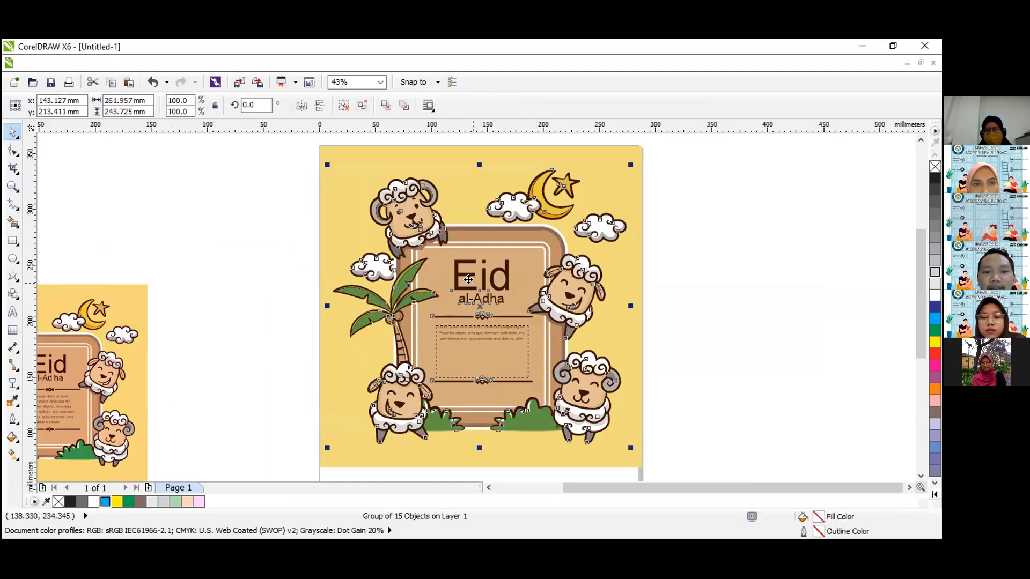
right_click(475, 244)
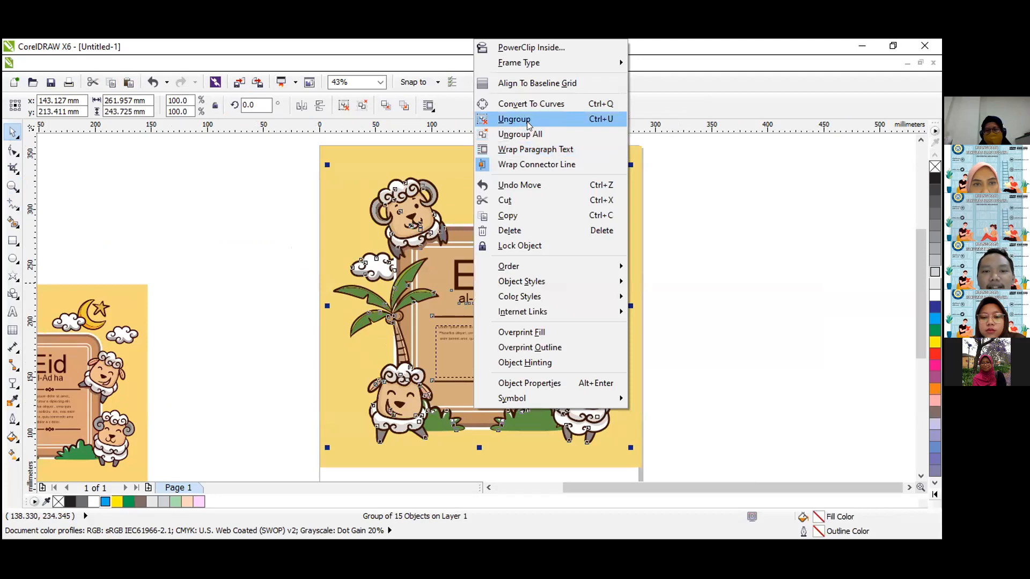
left_click(529, 120)
left_click(260, 237)
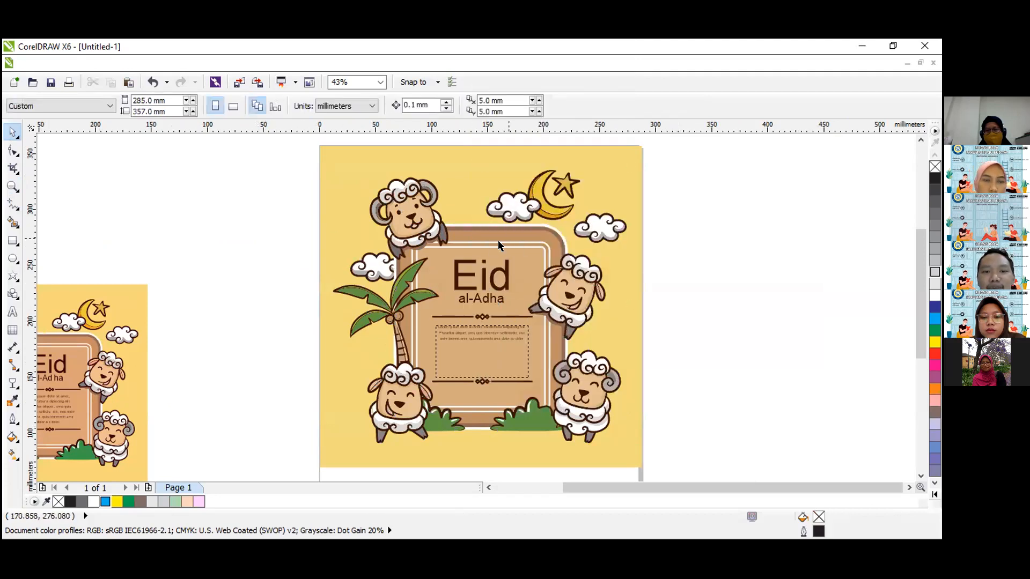
Delete the "Eid al-Adha" heading, the ornamental divider lines and the paragraph text inside the brown frame.
left_click(456, 270)
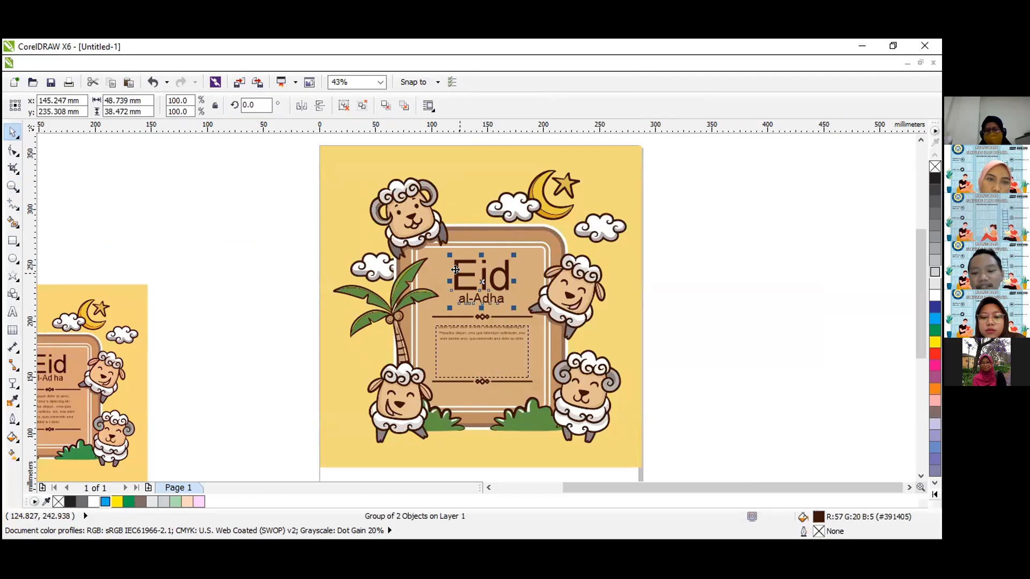
key("Delete")
left_click(459, 317)
key("Delete")
left_click(464, 327)
key("Delete")
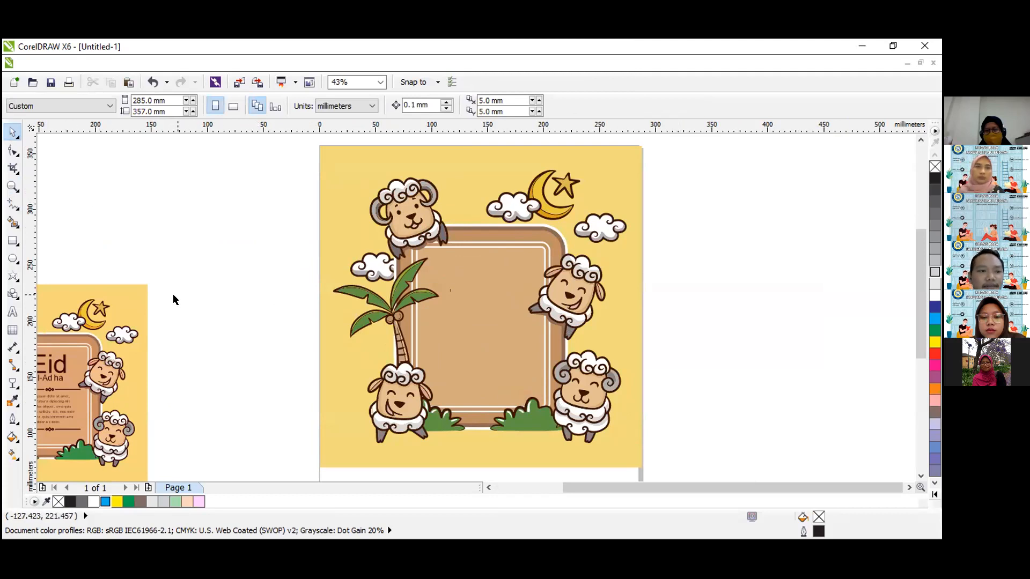
Delete the imported illustration beside the page together with its loose cloud pieces, and check for leftover objects.
left_click(12, 187)
left_click(101, 106)
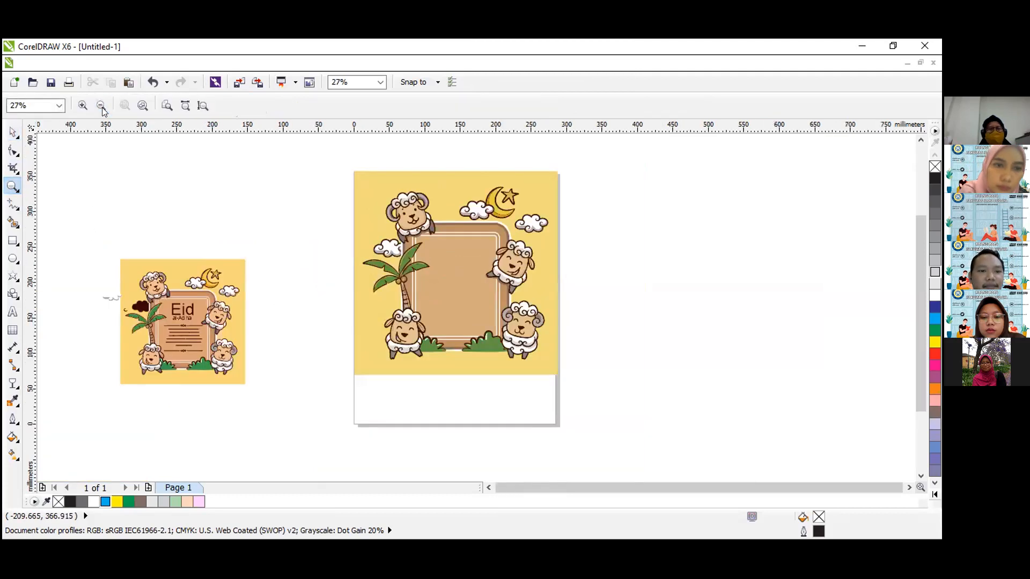
left_click(102, 105)
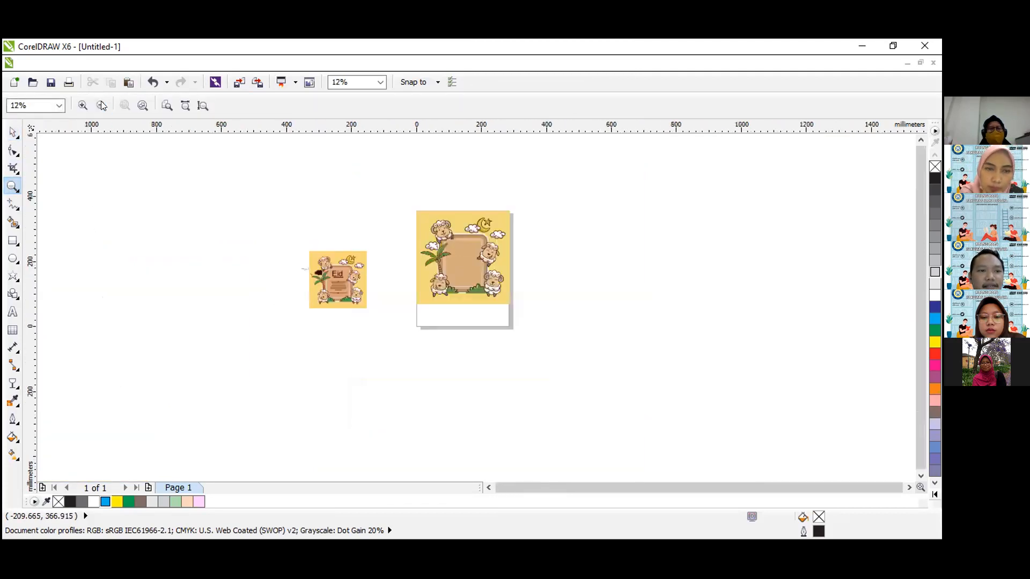
left_click(12, 132)
left_click_drag(250, 227, 422, 365)
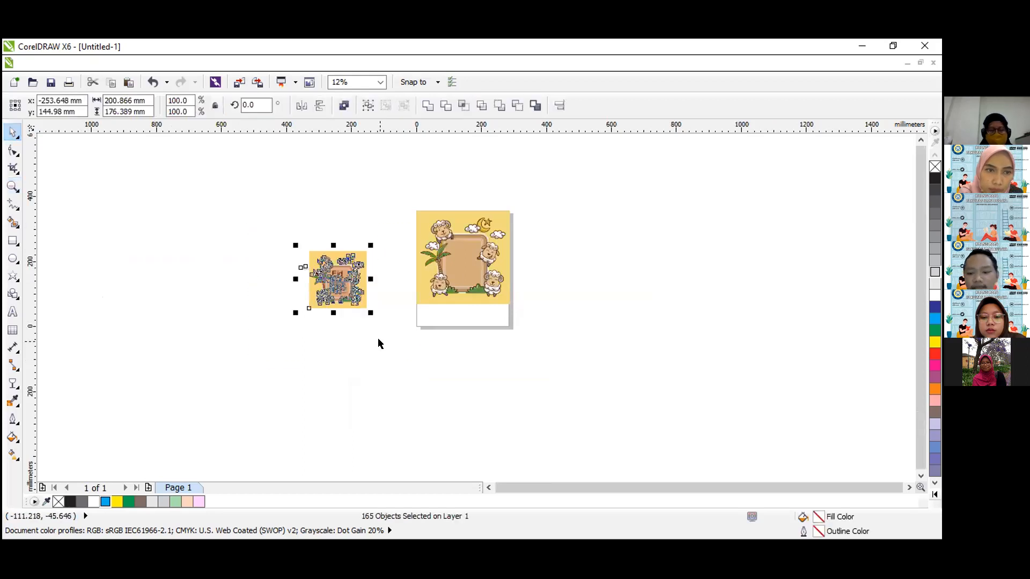
key("Delete")
key("ctrl+a")
left_click(367, 287)
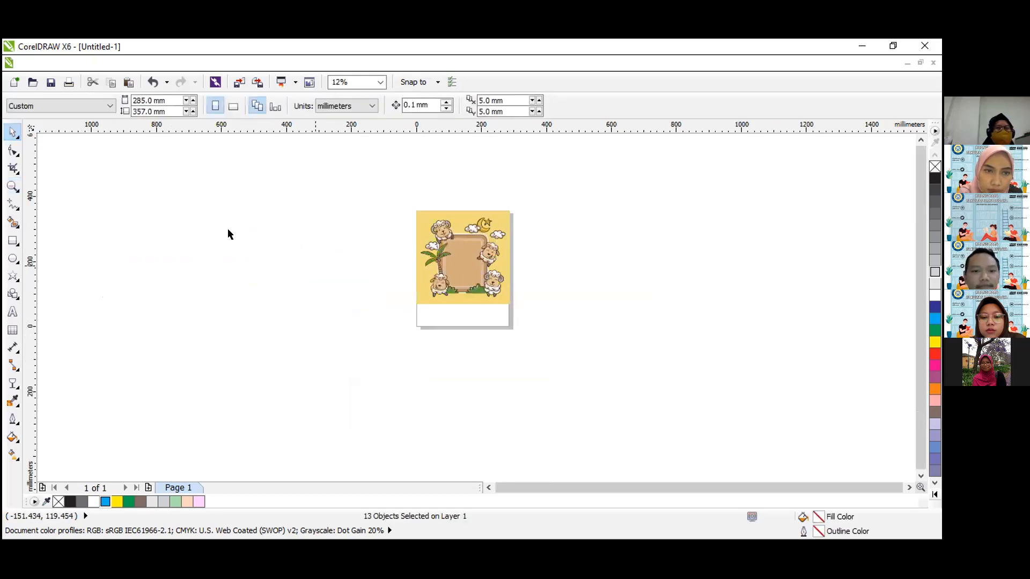
left_click(228, 234)
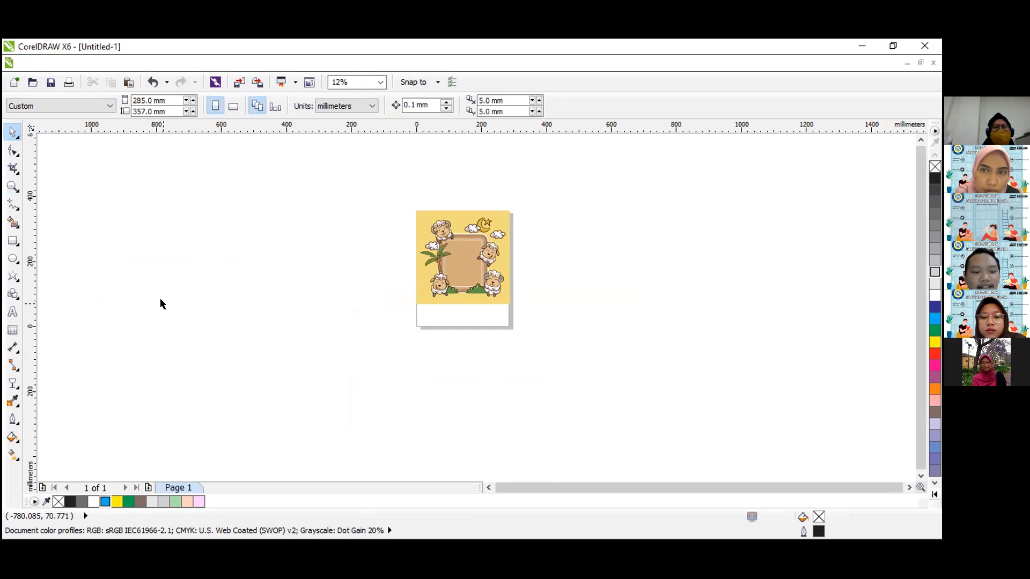
key("ctrl+a")
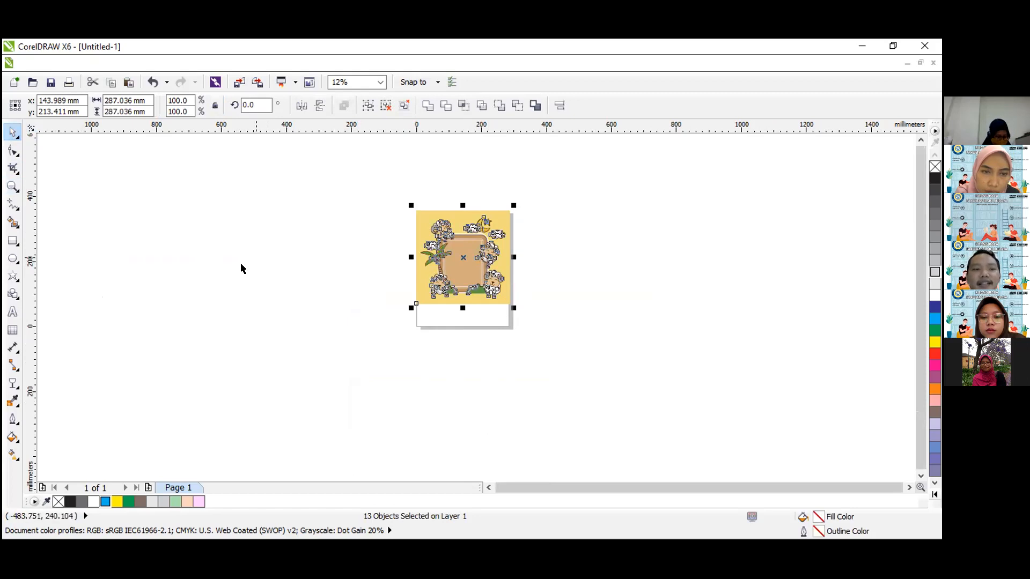
left_click(231, 269)
Stretch the yellow background down to the page's bottom edge, making it about 359 mm tall.
left_click(12, 186)
left_click_drag(394, 195, 527, 349)
left_click_drag(370, 167, 593, 422)
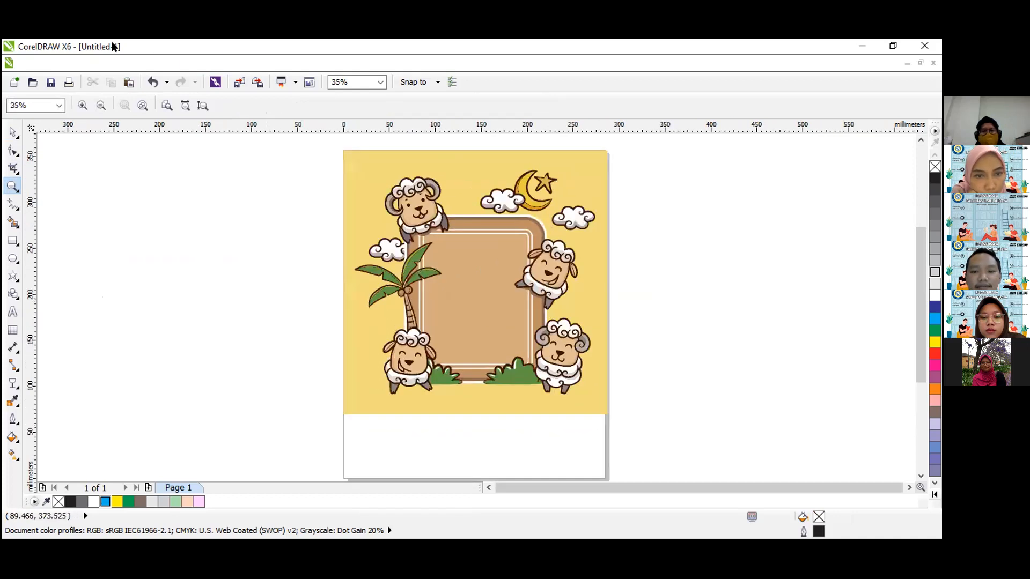
left_click(13, 132)
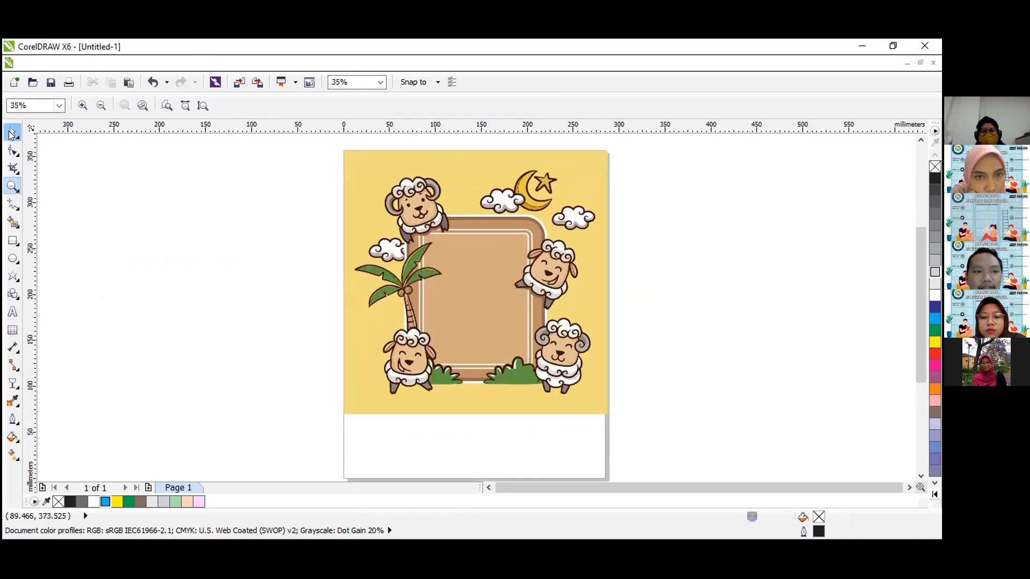
left_click(478, 390)
left_click_drag(477, 420, 474, 453)
left_click(305, 204)
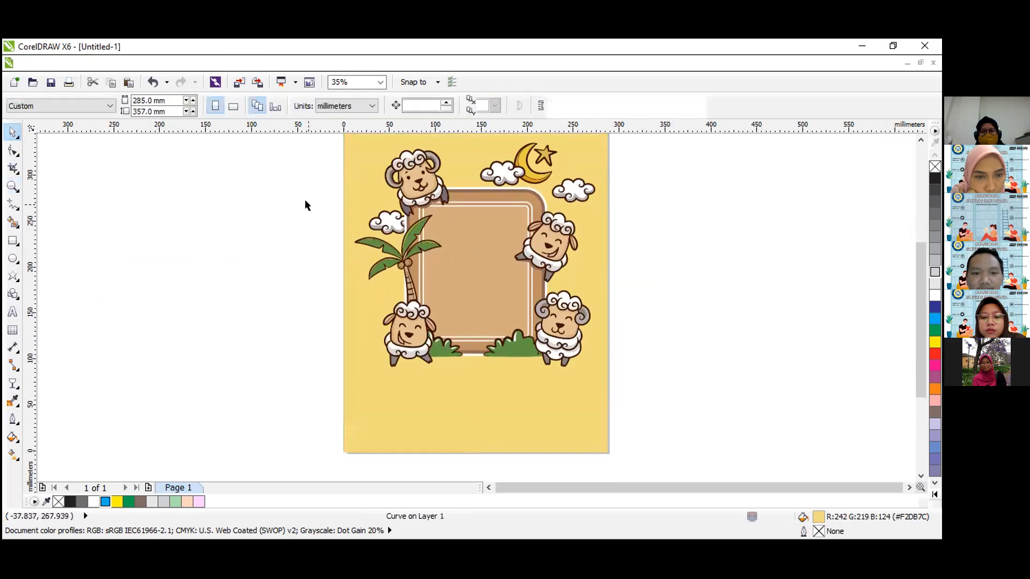
Group the sheep, clouds, moon, palm tree, bushes and frame, leaving the yellow background out.
left_click_drag(321, 149, 298, 140)
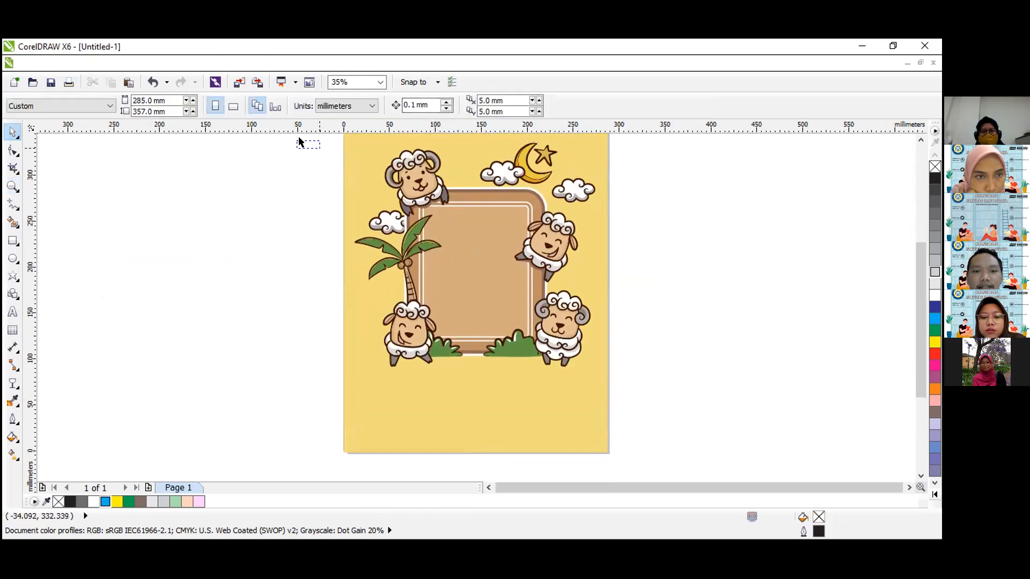
left_click_drag(569, 197, 624, 400)
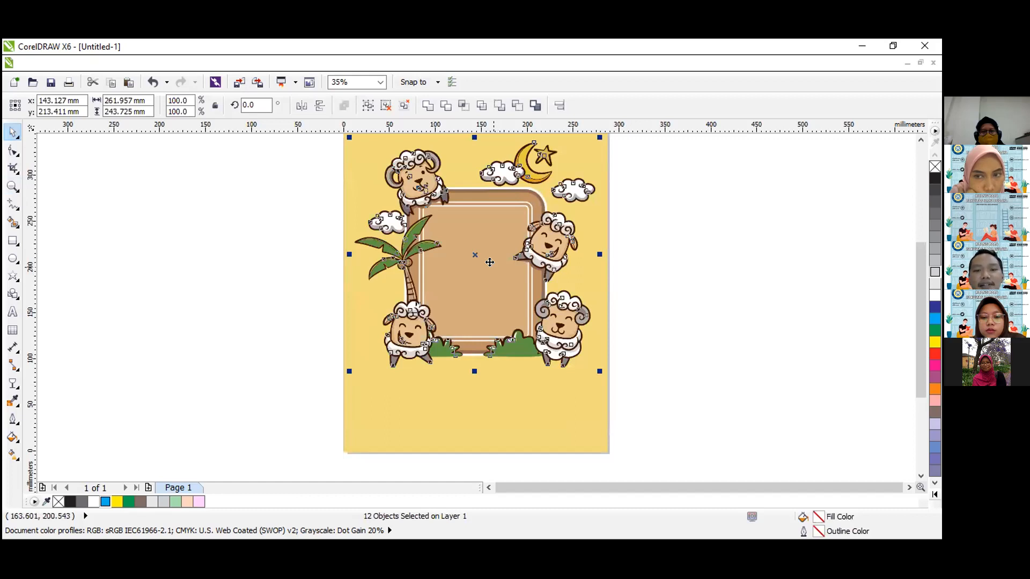
right_click(489, 262)
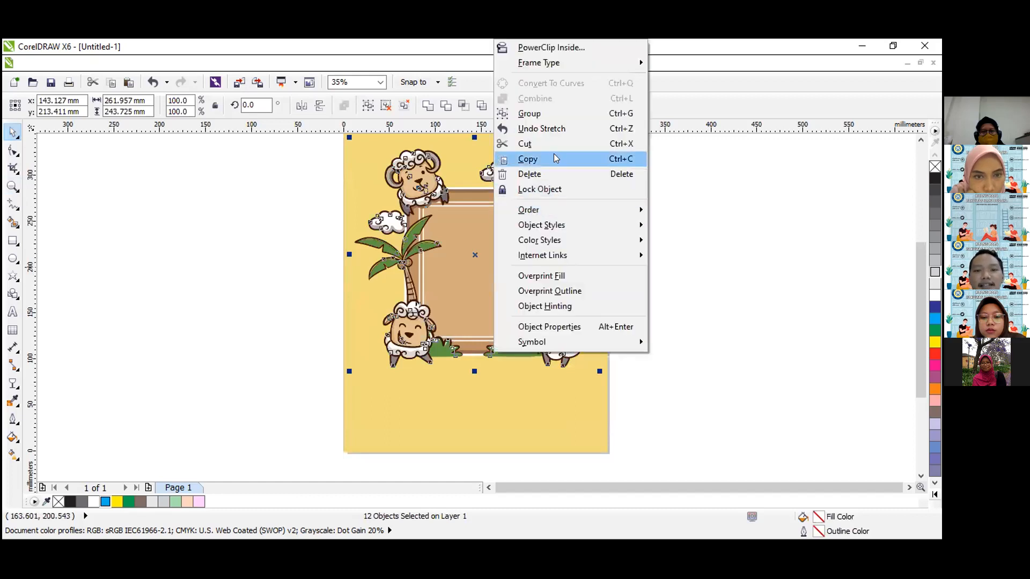
left_click(554, 114)
Move the grouped artwork down about 28 mm and centre it horizontally on the yellow background.
left_click_drag(570, 347, 567, 373)
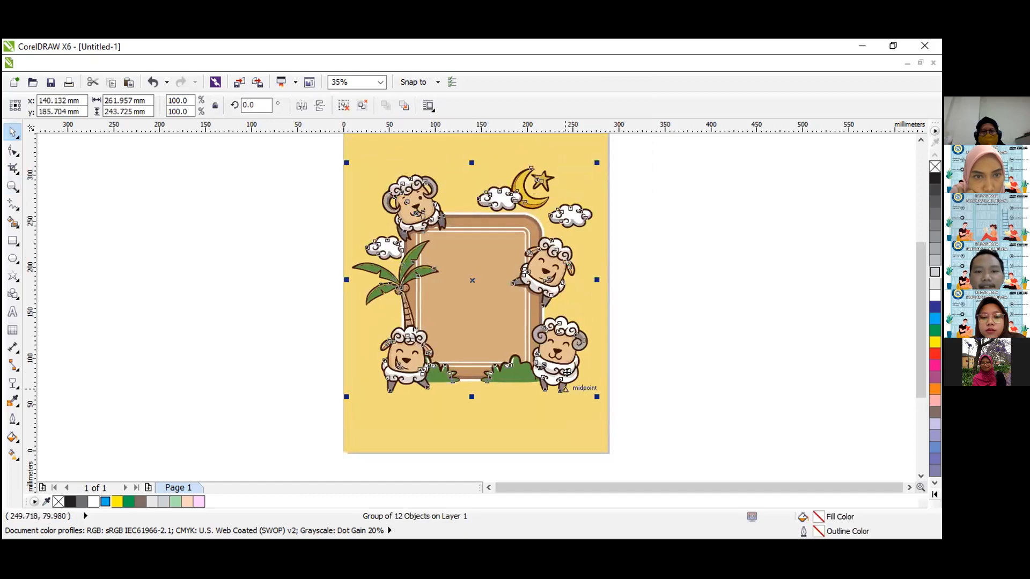
left_click(534, 433, "shift")
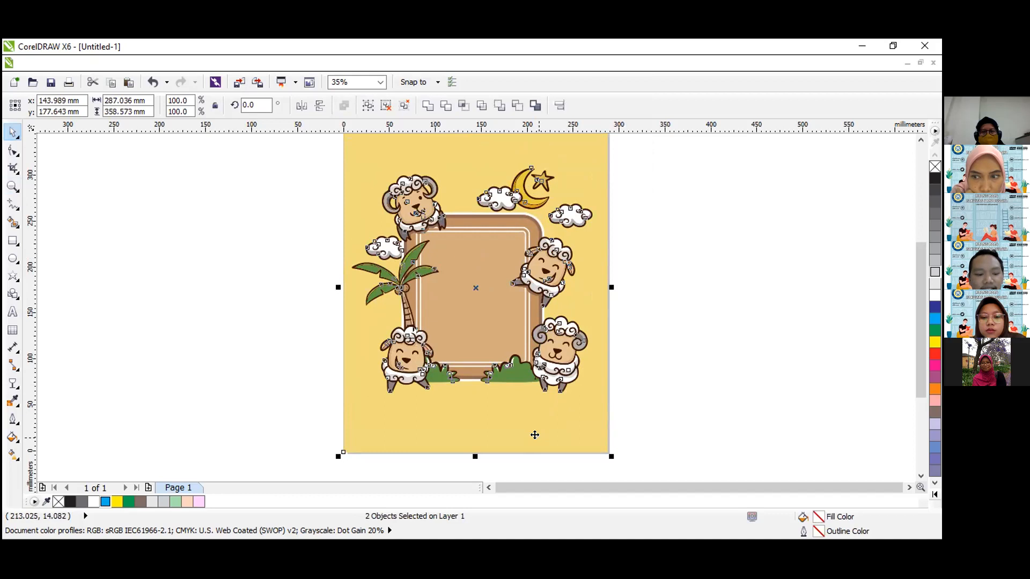
key("c")
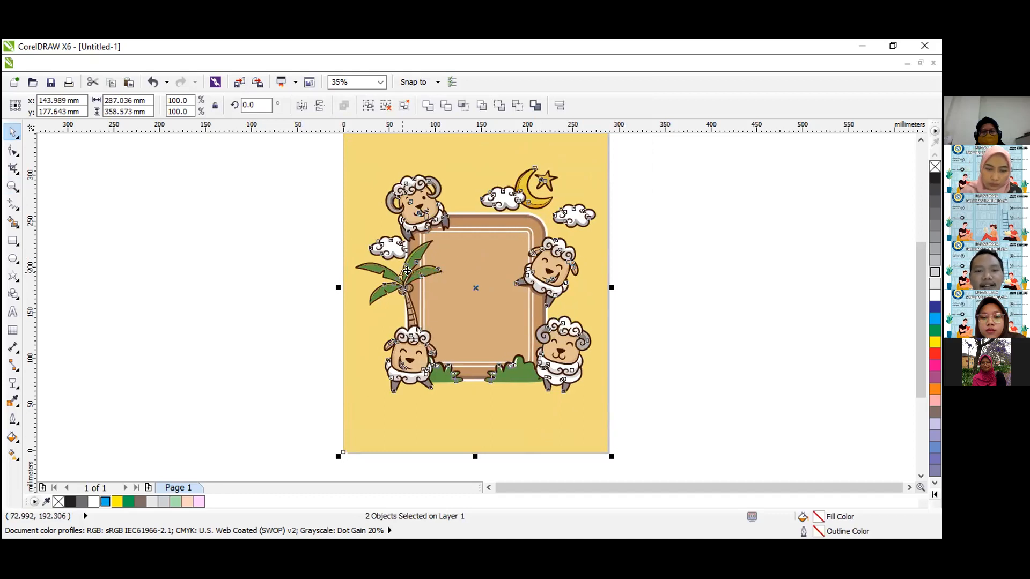
left_click(217, 272)
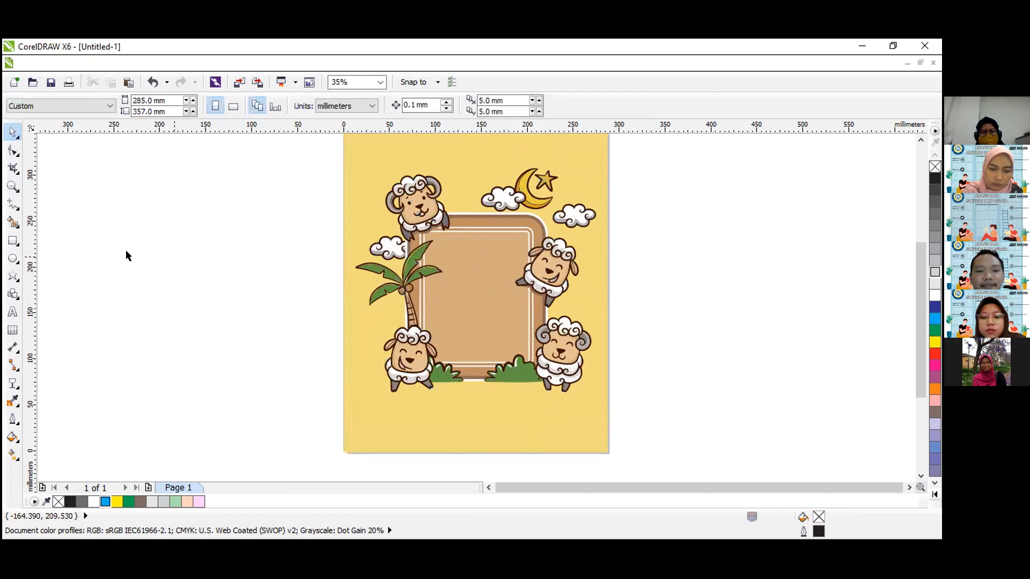
Add the artistic text "Selamat Hari Raya Idul Adha" inside the brown frame in 24 pt Arial.
left_click(13, 311)
left_click(438, 291)
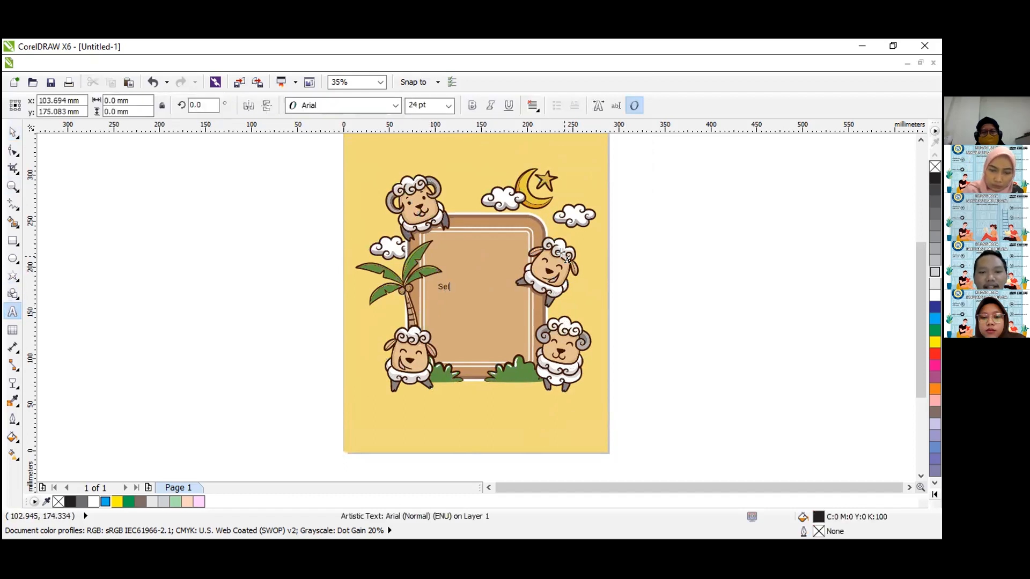
type("Selamat Hari Raya Idul Adha")
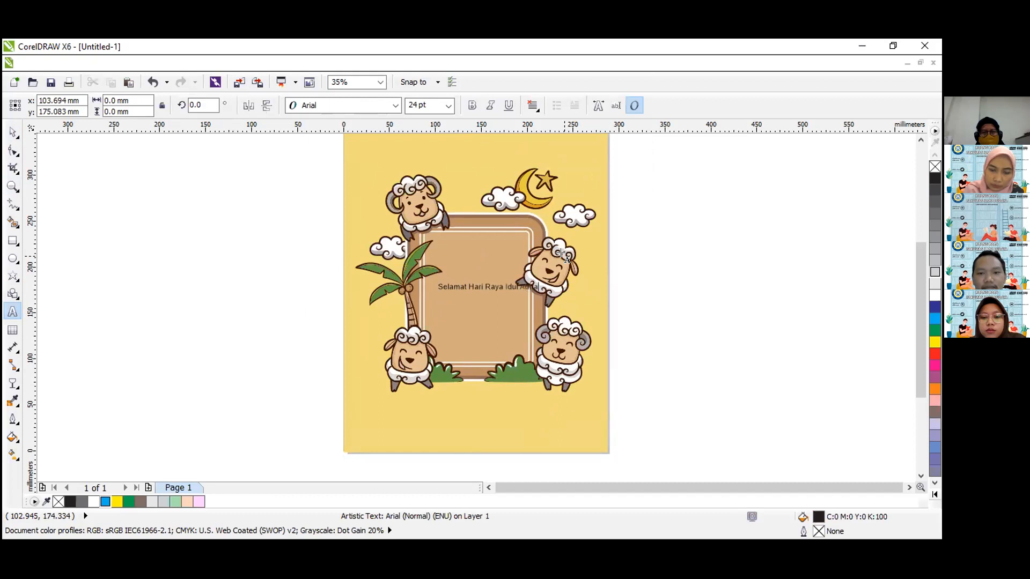
left_click(13, 132)
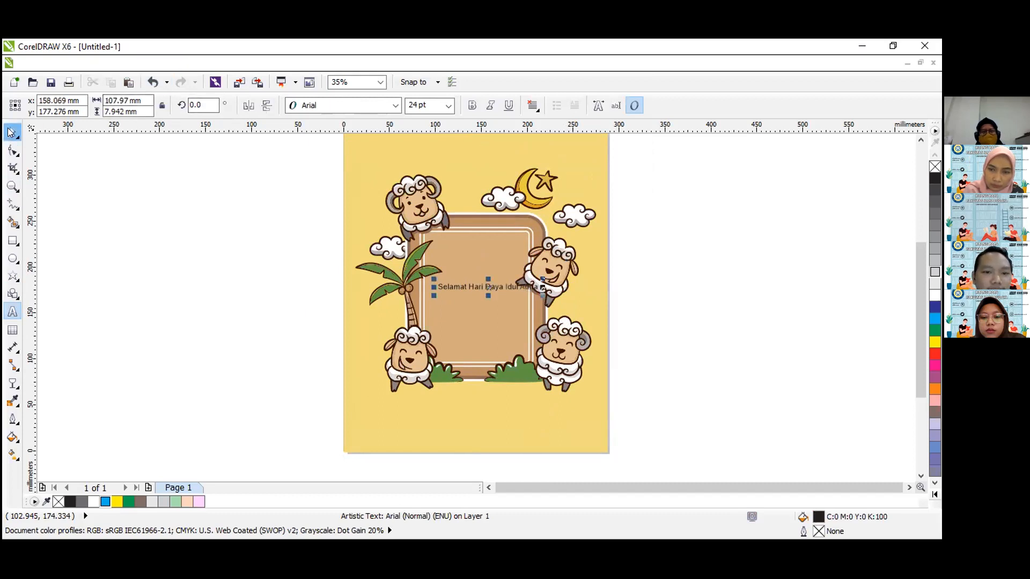
Break the greeting into two lines after "Selamat" and centre-align the text.
left_click(13, 311)
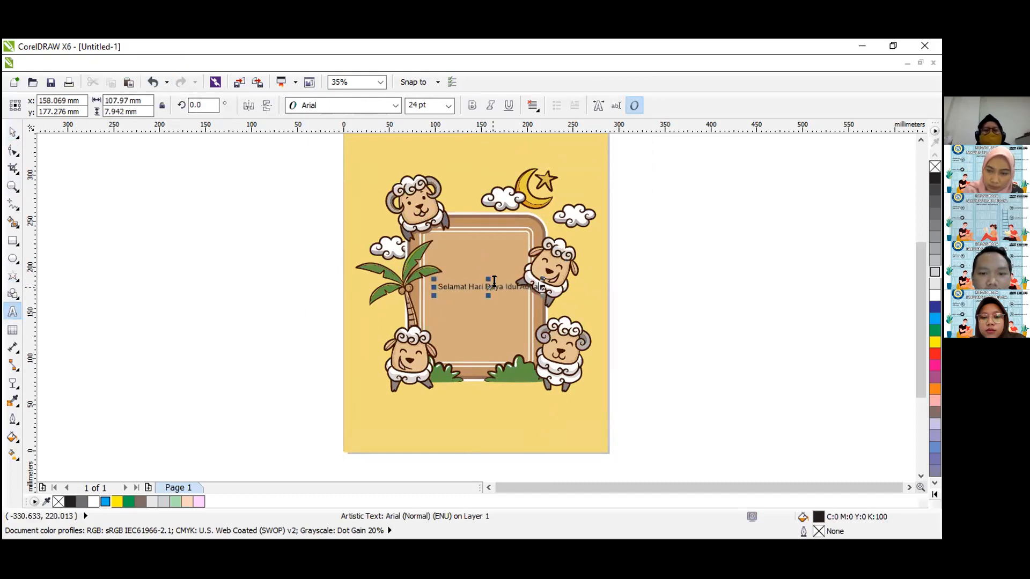
left_click(464, 284)
key("Return")
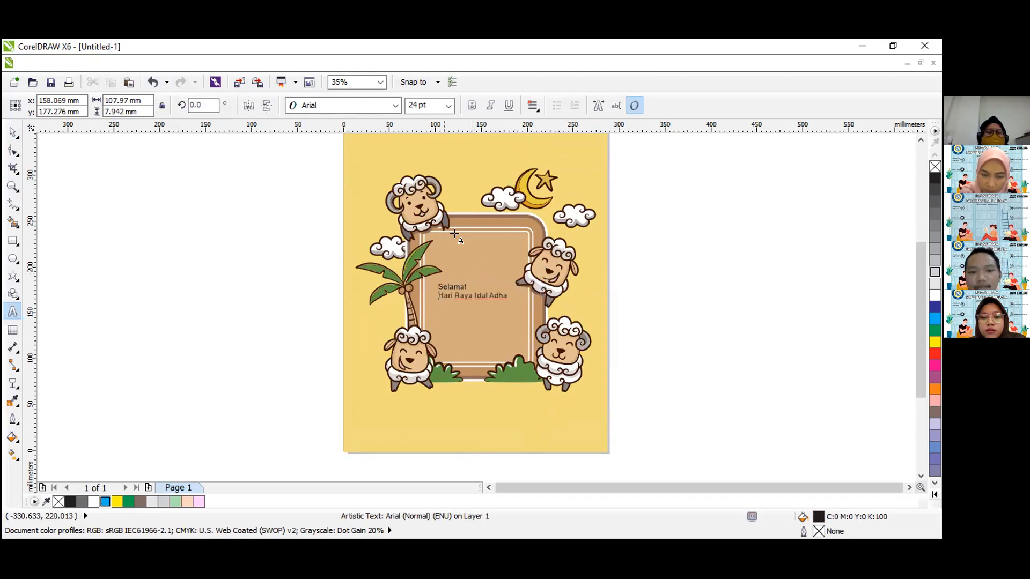
left_click(13, 132)
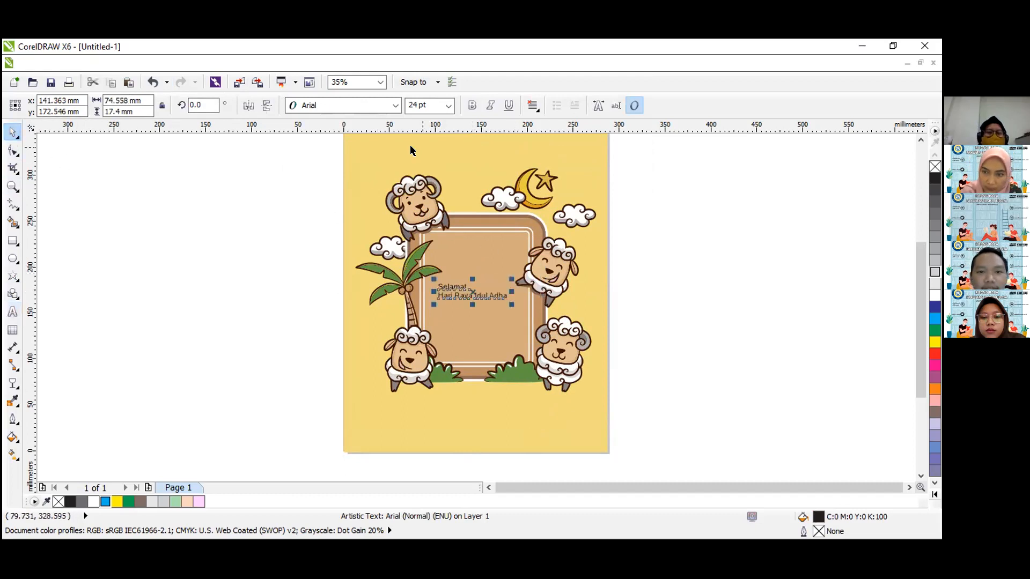
left_click(538, 107)
left_click(560, 151)
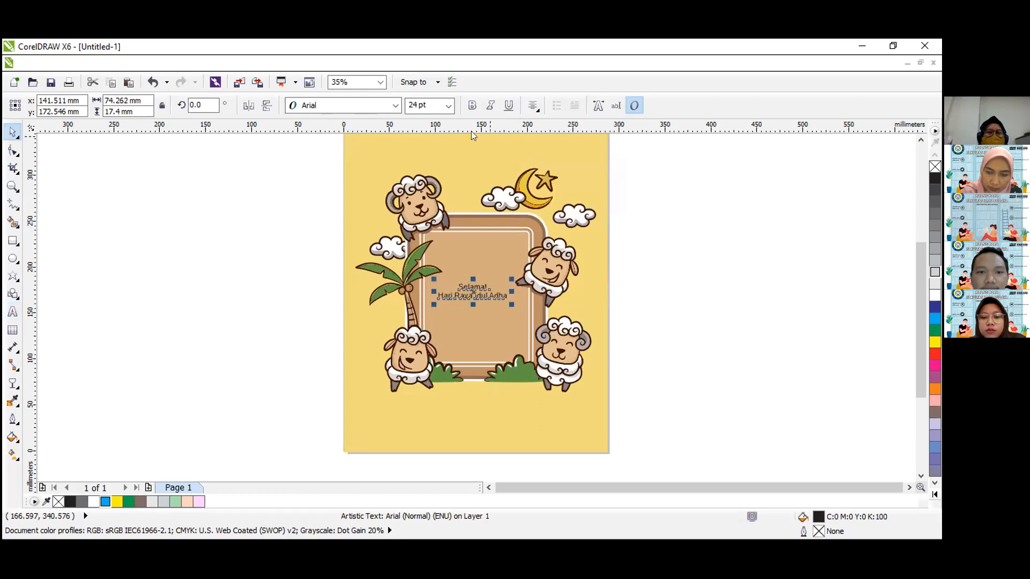
Set the greeting text to bold Calibri at 36 pt and centre it horizontally on the yellow background.
left_click(395, 106)
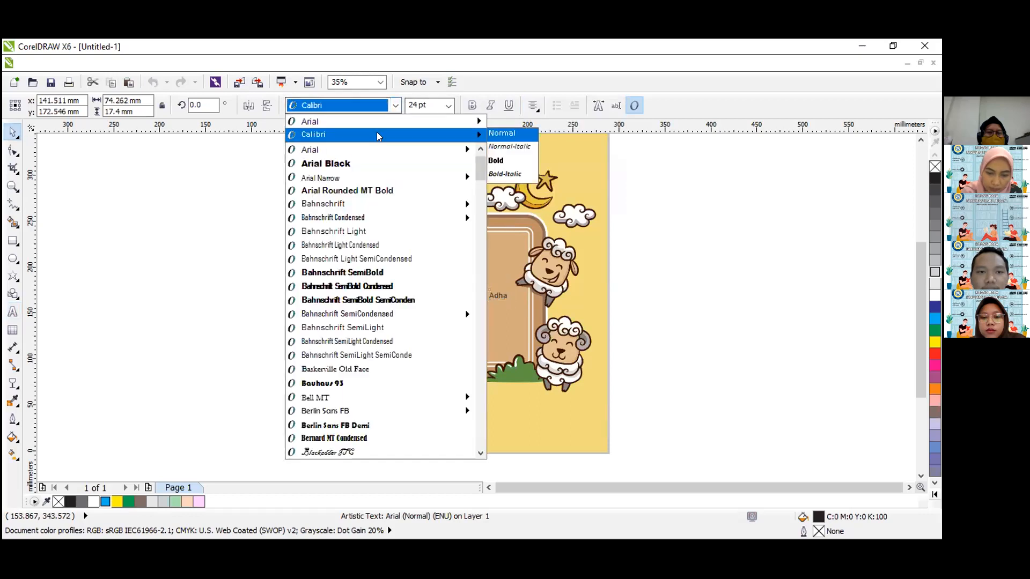
left_click(376, 131)
left_click(472, 106)
left_click(448, 105)
left_click(448, 106)
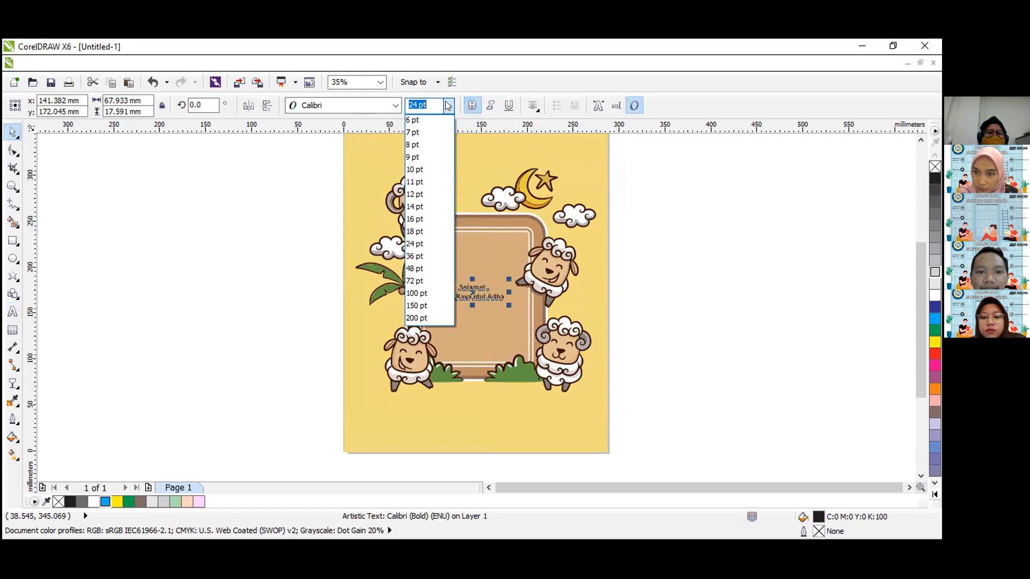
left_click(419, 257)
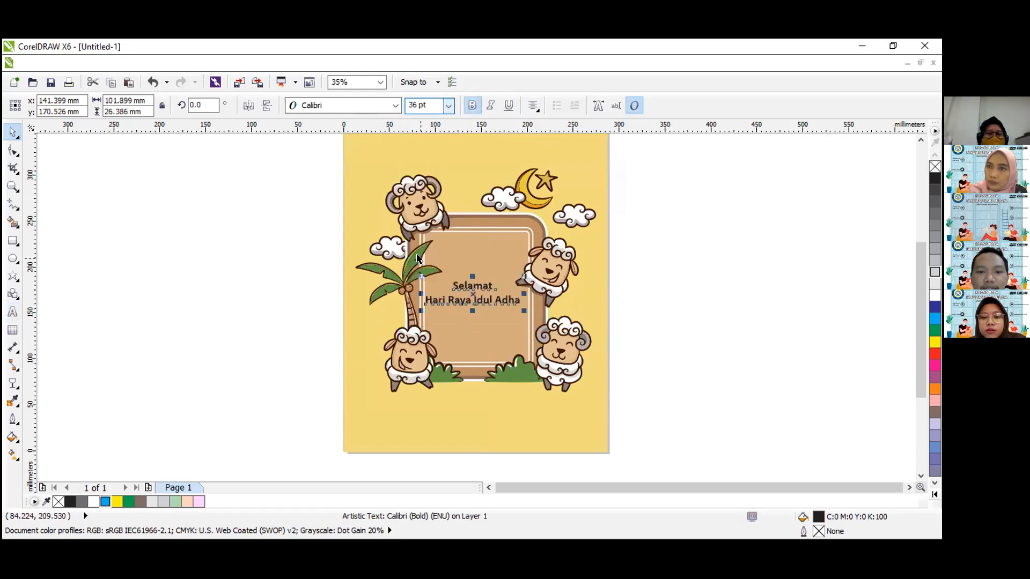
left_click(457, 186, "shift")
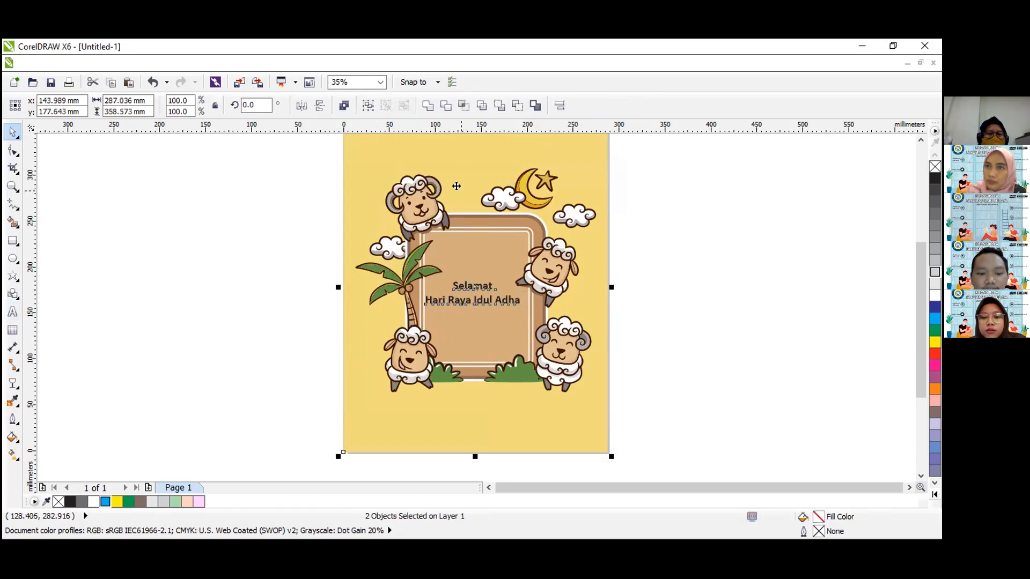
key("c")
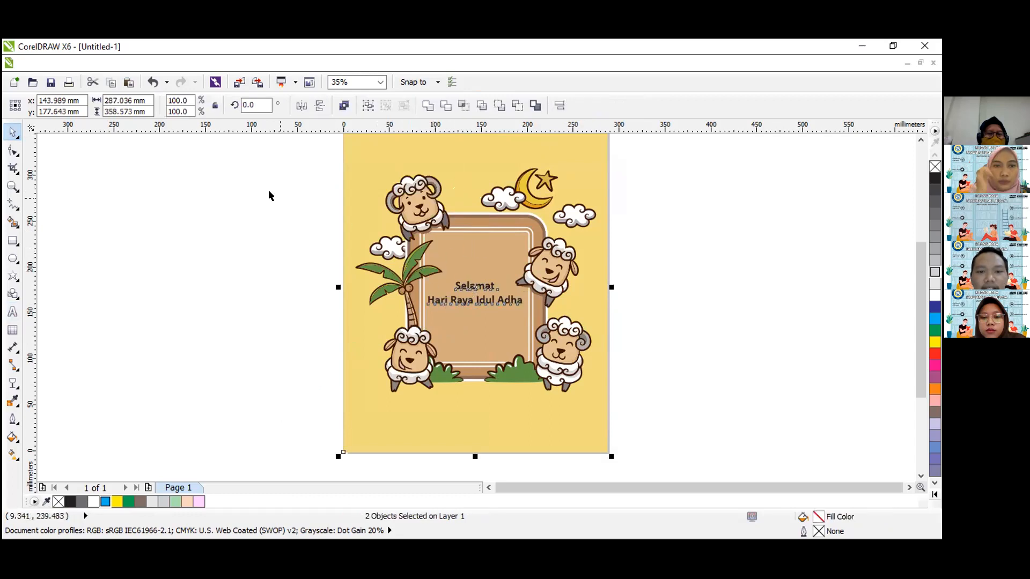
Try light grey and white fills on the greeting text.
left_click(537, 293, "shift")
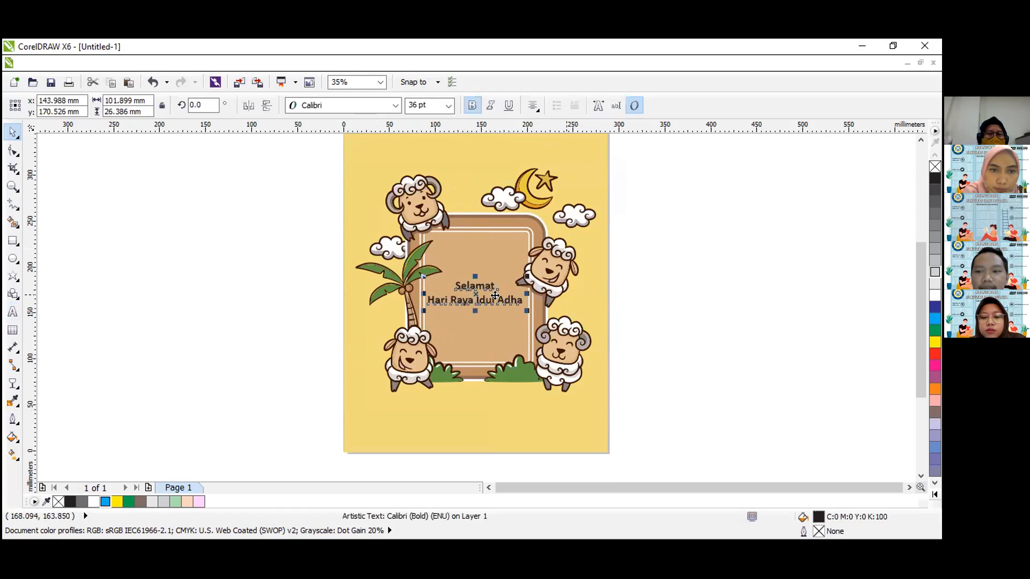
left_click(936, 295)
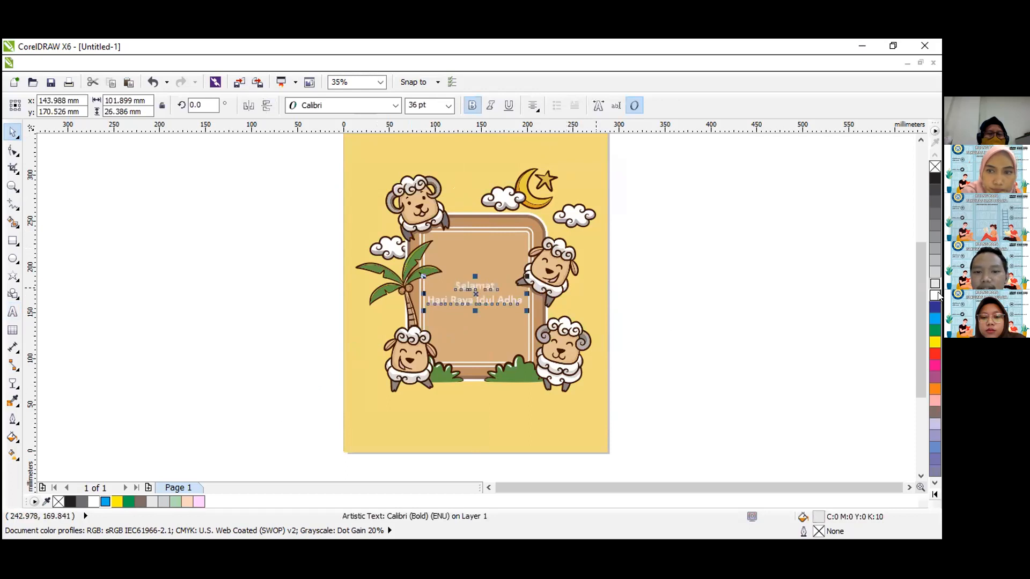
left_click(935, 284)
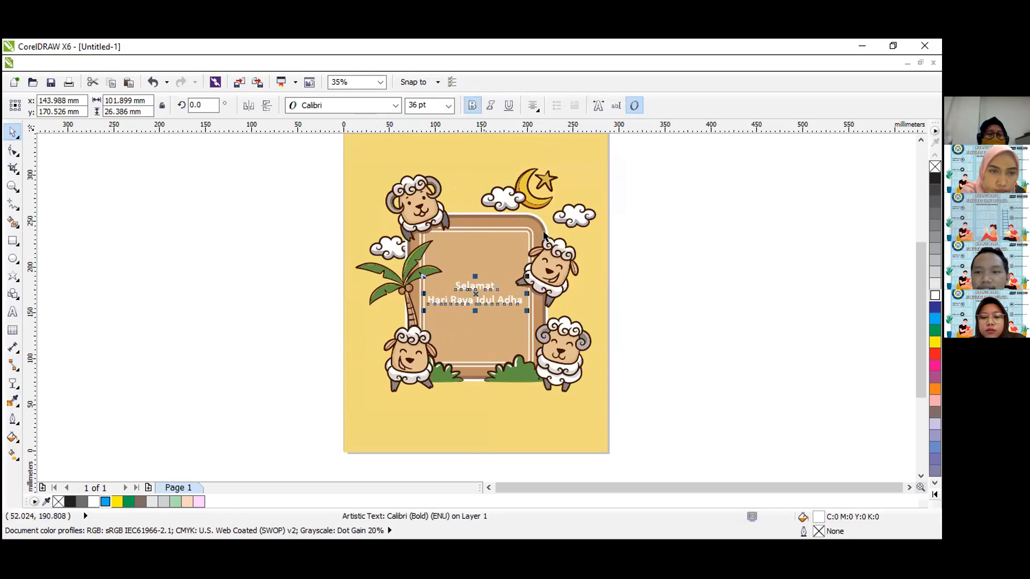
left_click(169, 238)
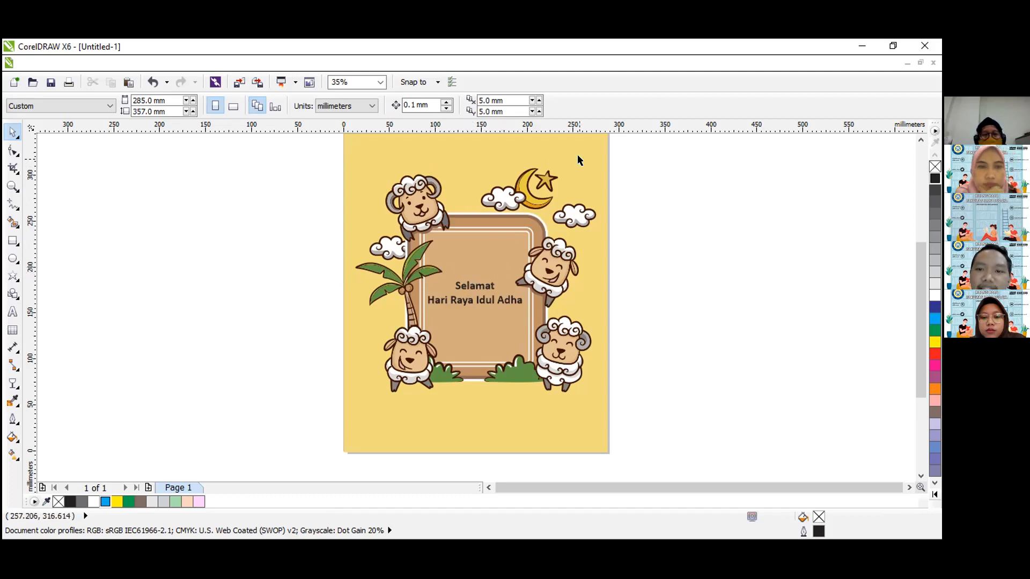
scroll(555, 181, "up", 2)
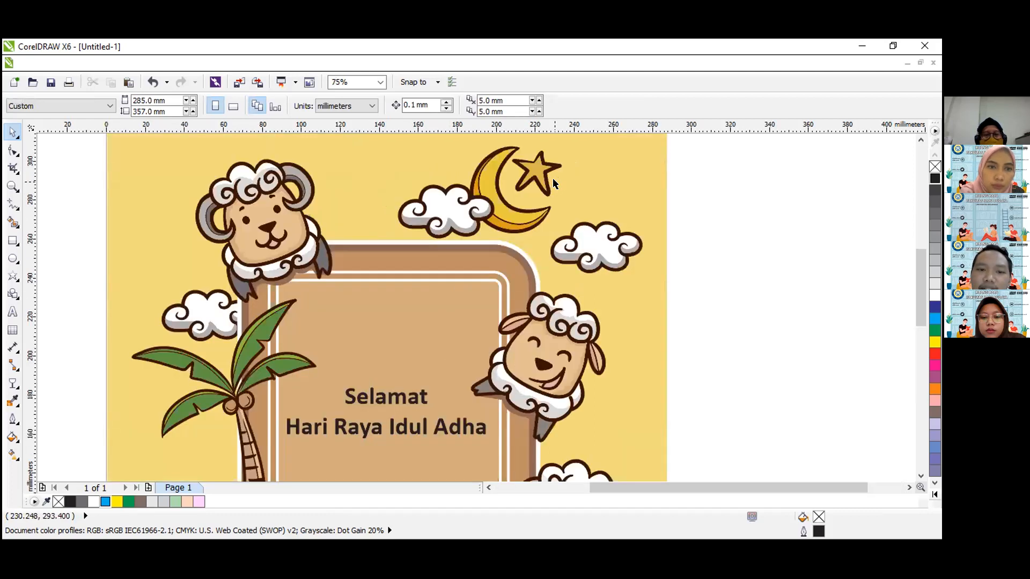
scroll(555, 180, "down", 4)
key("z")
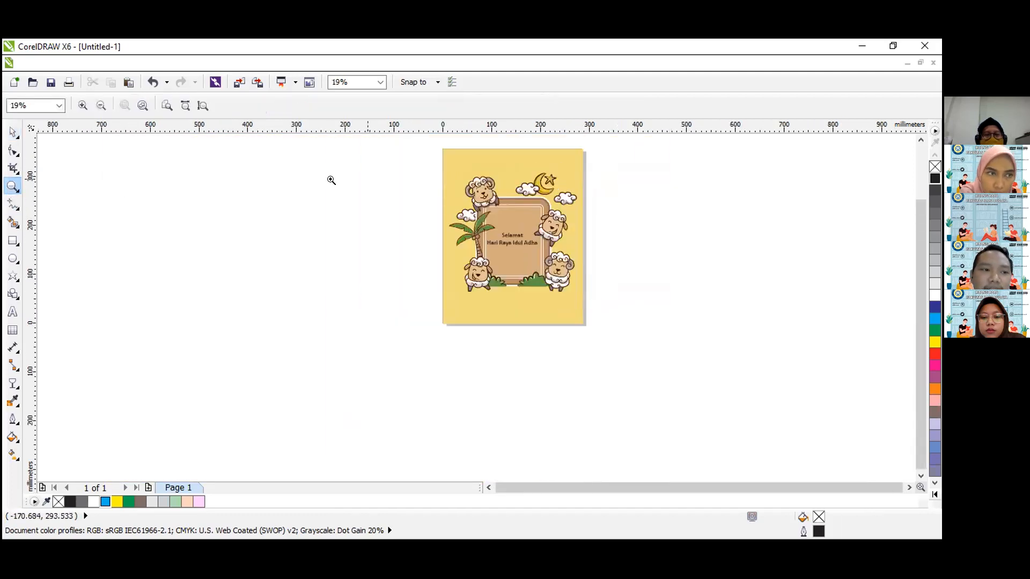
left_click_drag(421, 147, 601, 344)
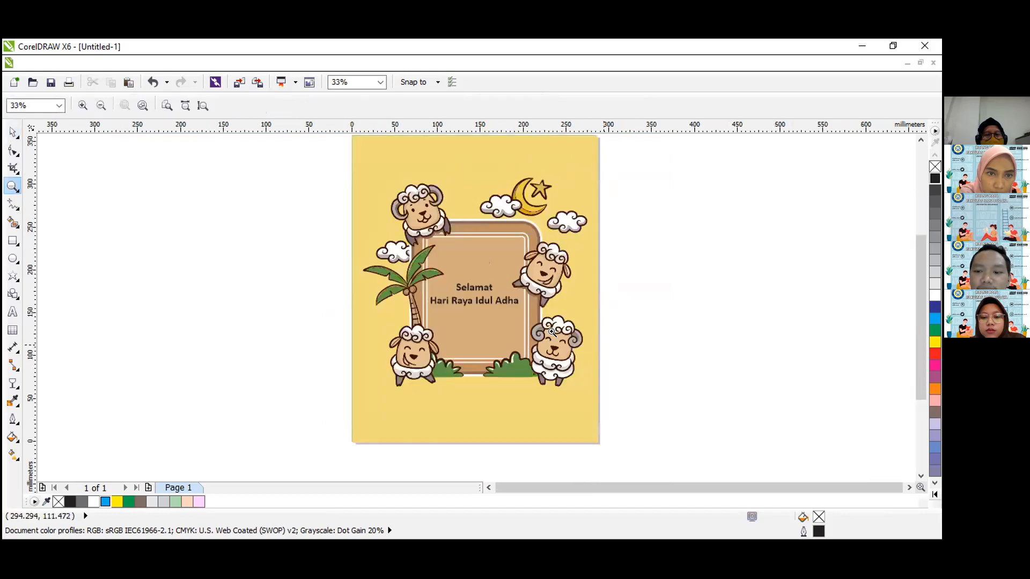
left_click(12, 132)
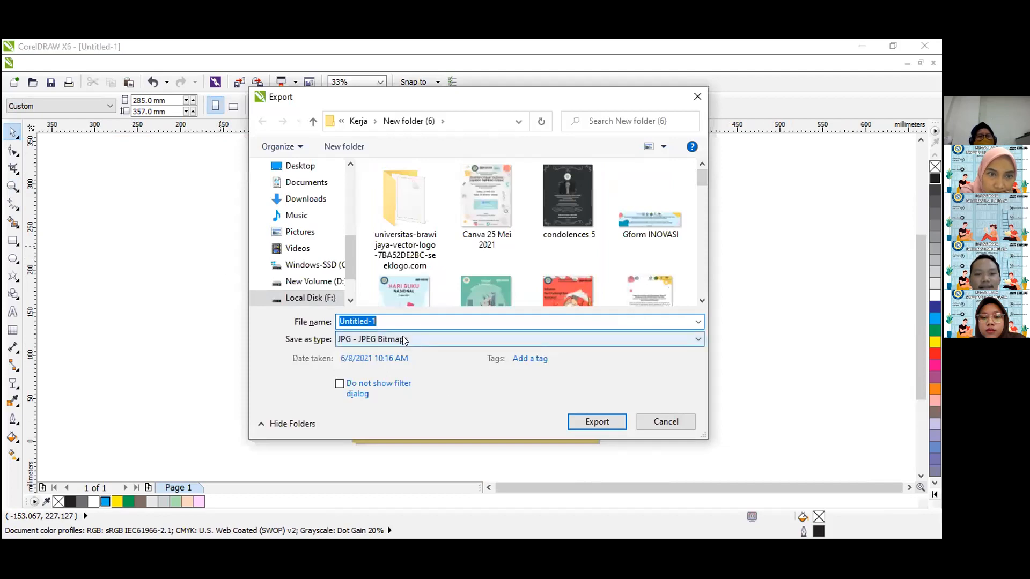
Clear the suggested file name for the poster's JPG export and choose the Documents folder as the destination.
left_click(394, 317)
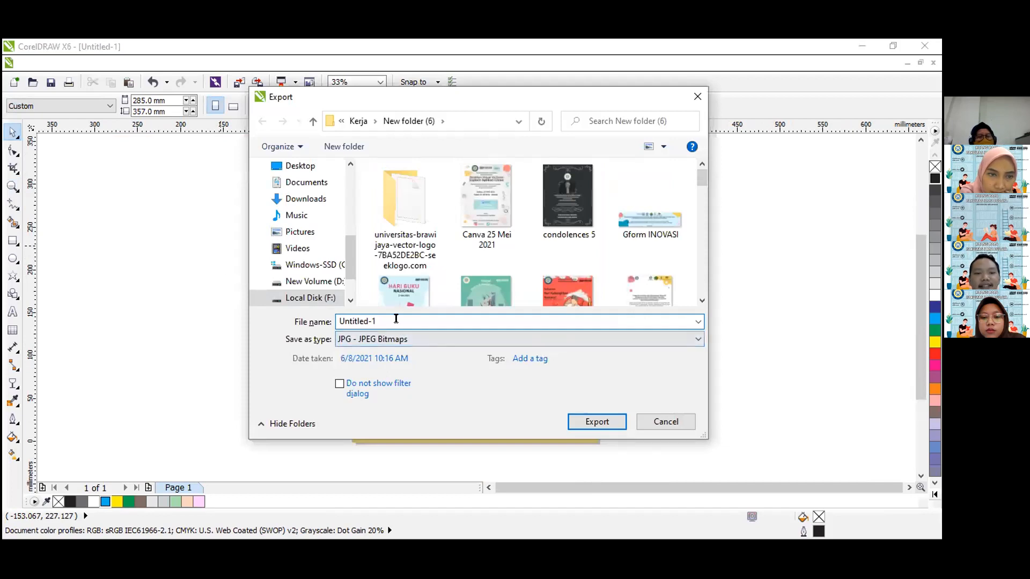
key("BackSpace")
key("BackSpace")
key("BackSpace")
key("BackSpace")
key("BackSpace")
key("BackSpace")
key("BackSpace")
key("BackSpace")
key("BackSpace")
key("BackSpace")
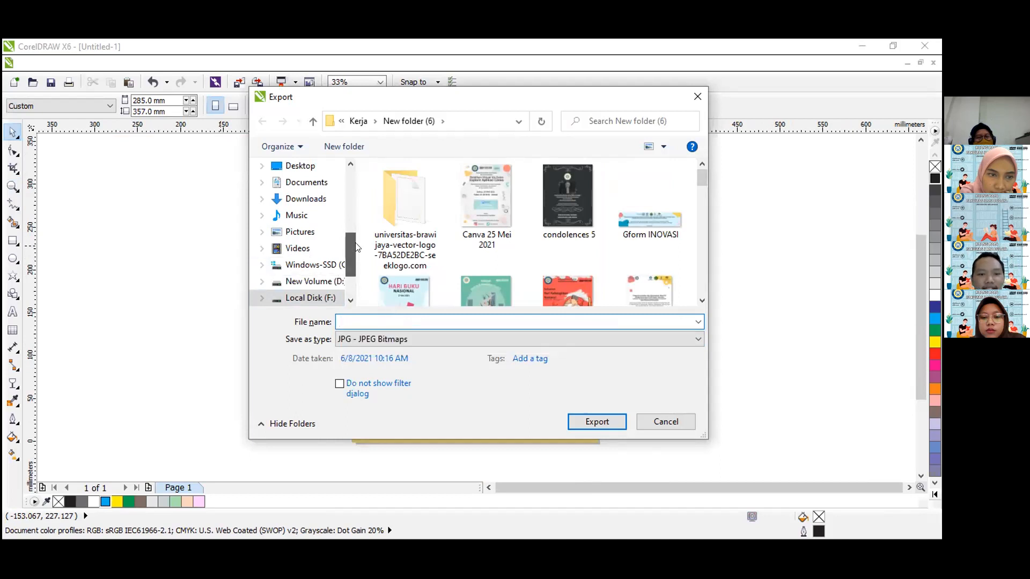
scroll(354, 215, "up", 2)
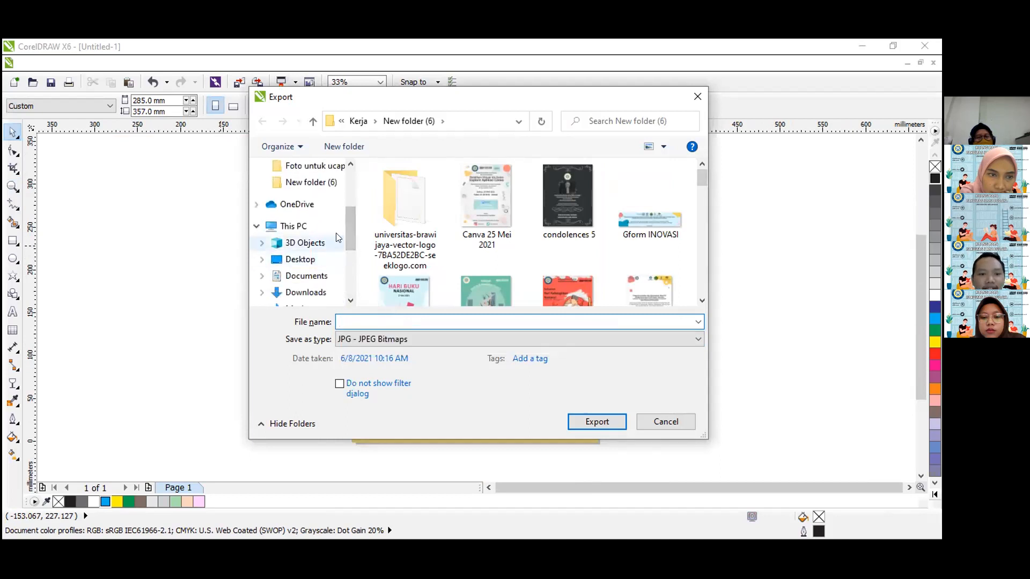
left_click(334, 279)
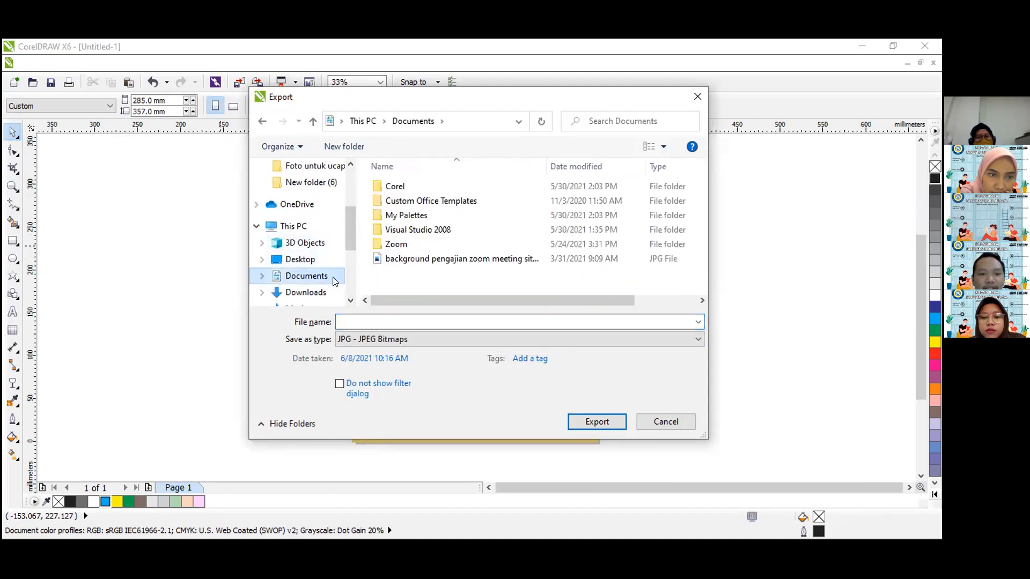
Name the JPG export "Poster Idul Adha" and proceed to the JPEG export settings.
left_click(384, 322)
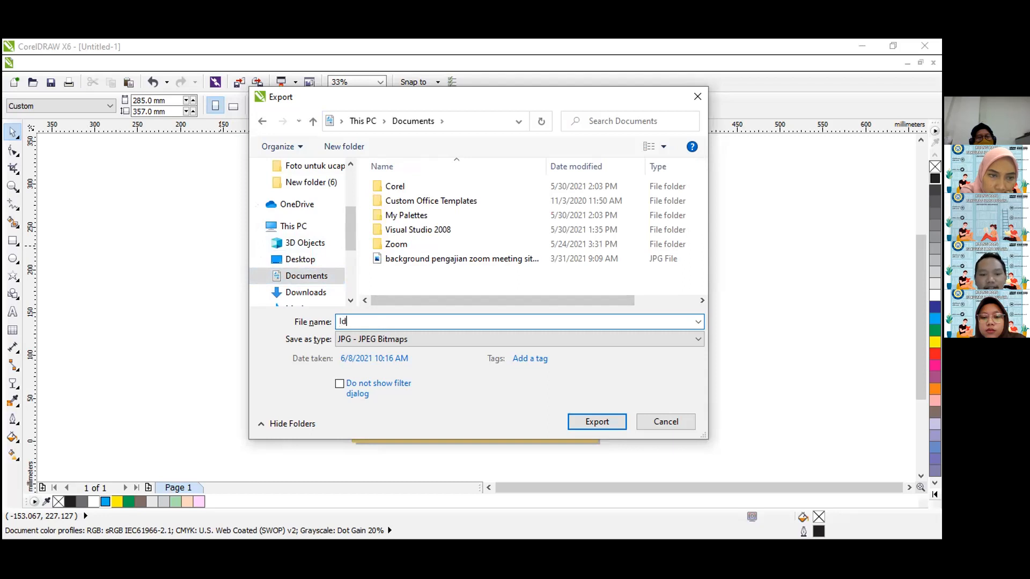
key("BackSpace")
type("Poster oi")
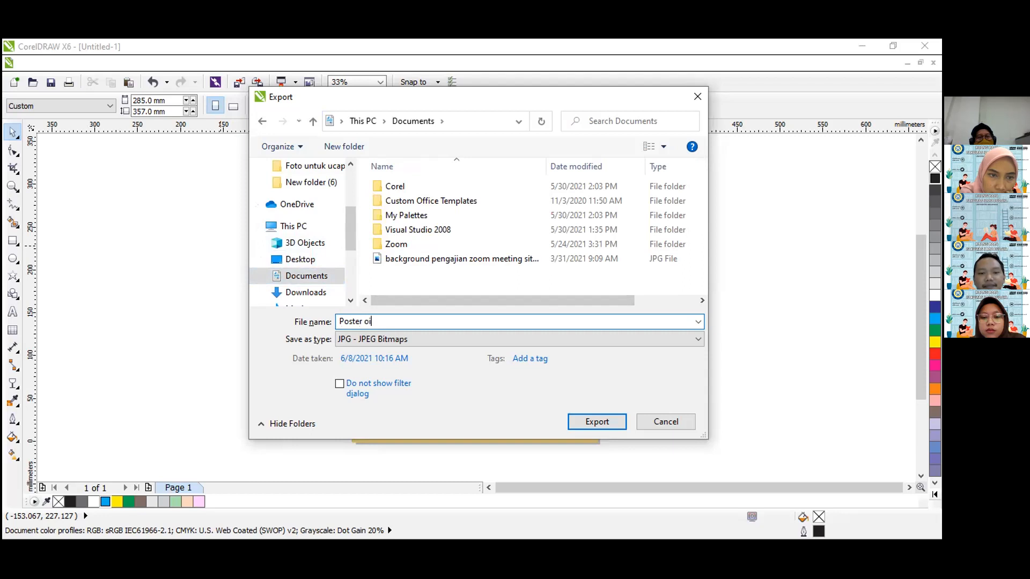
key("BackSpace")
key("BackSpace")
type("Idul Adha")
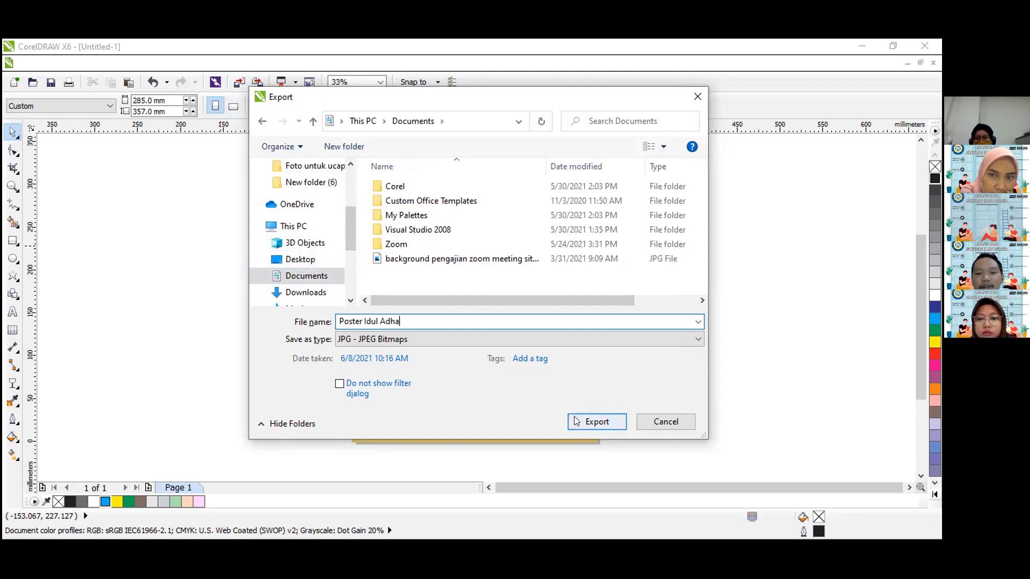
left_click(589, 426)
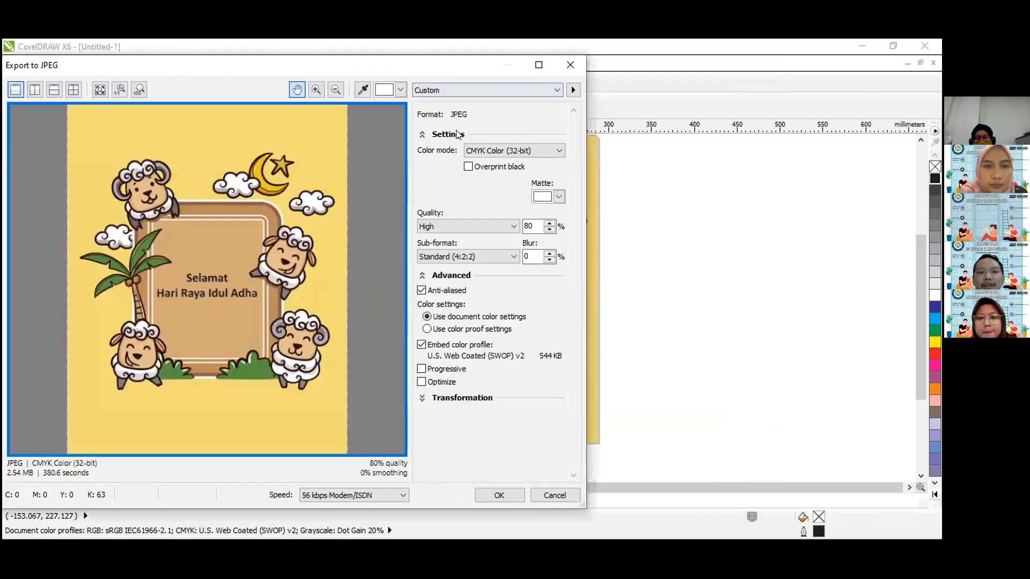
Set the JPEG colour mode to RGB Color (24-bit) and complete the export.
left_click(494, 149)
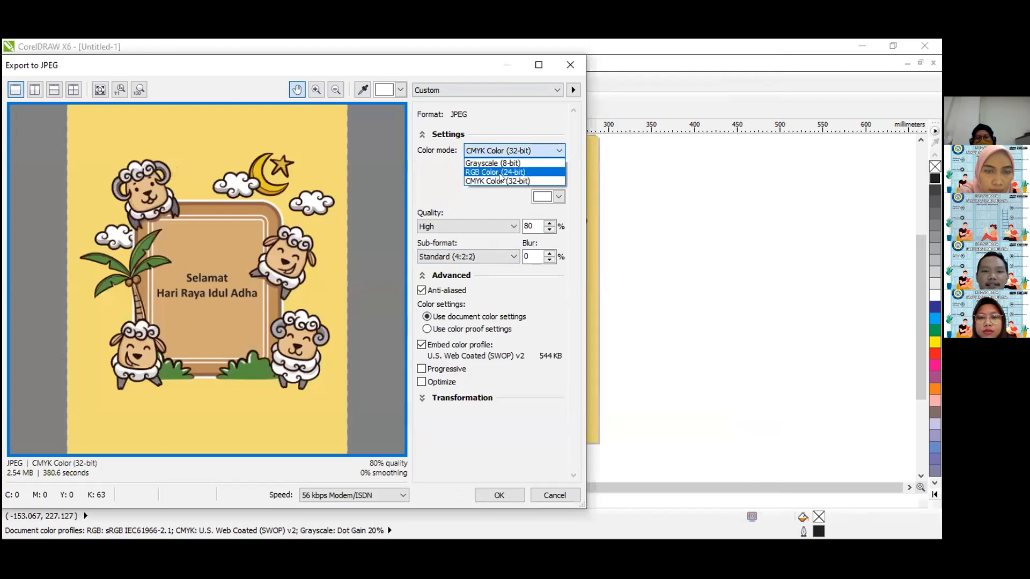
left_click(500, 172)
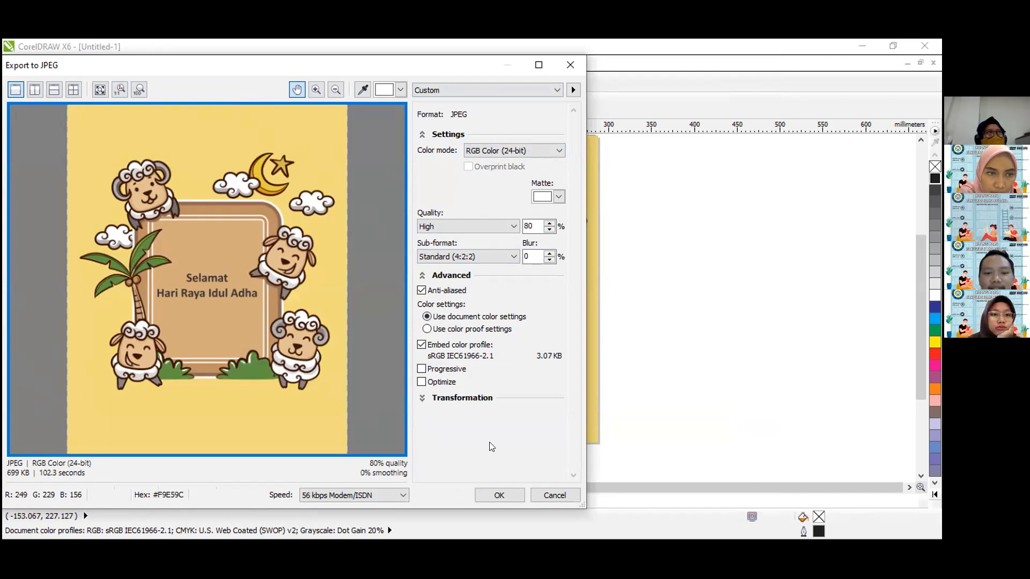
left_click(500, 495)
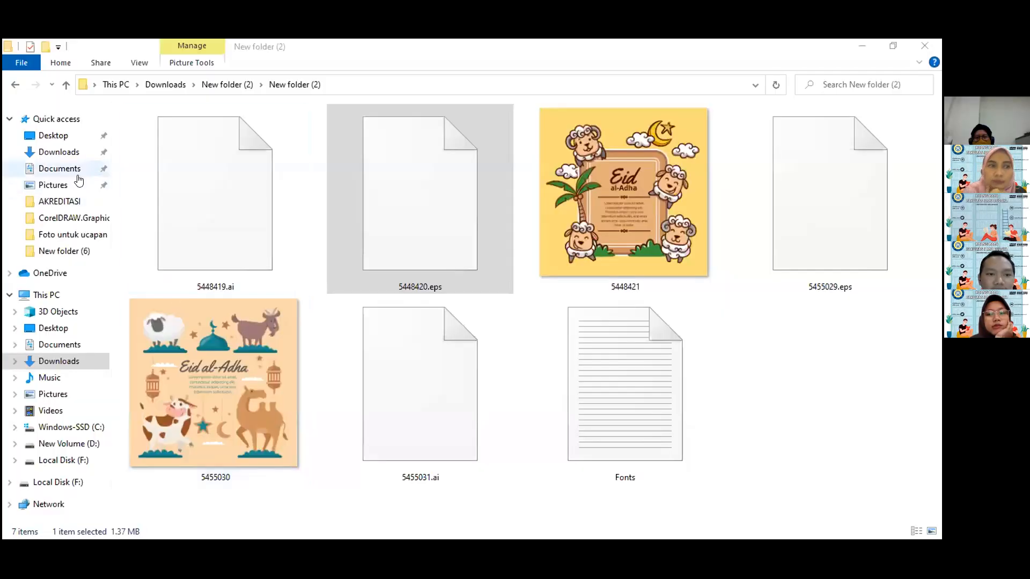
Open the exported "Poster Idul Adha" image from the Documents folder in File Explorer.
left_click(60, 169)
double_click(191, 230)
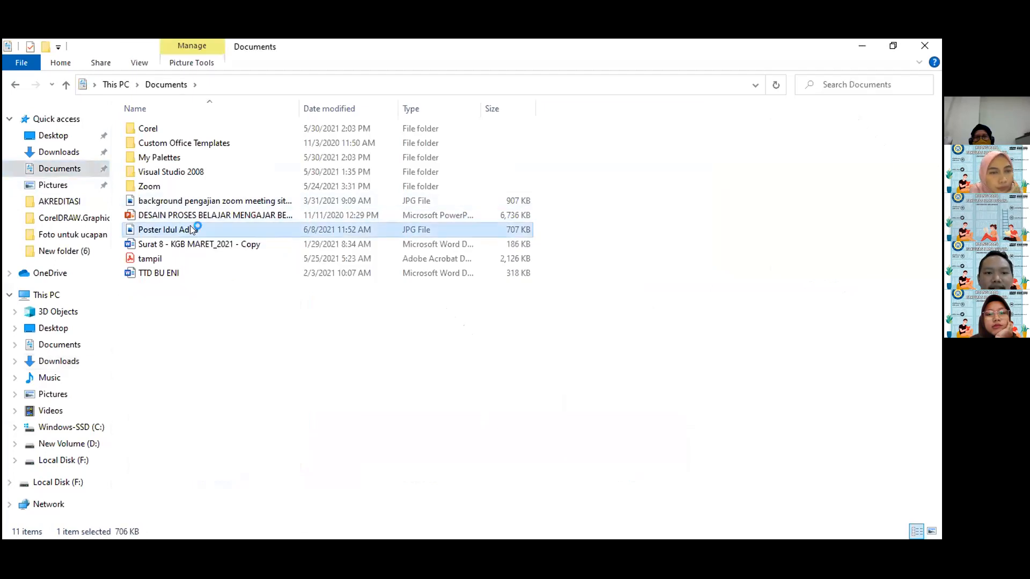